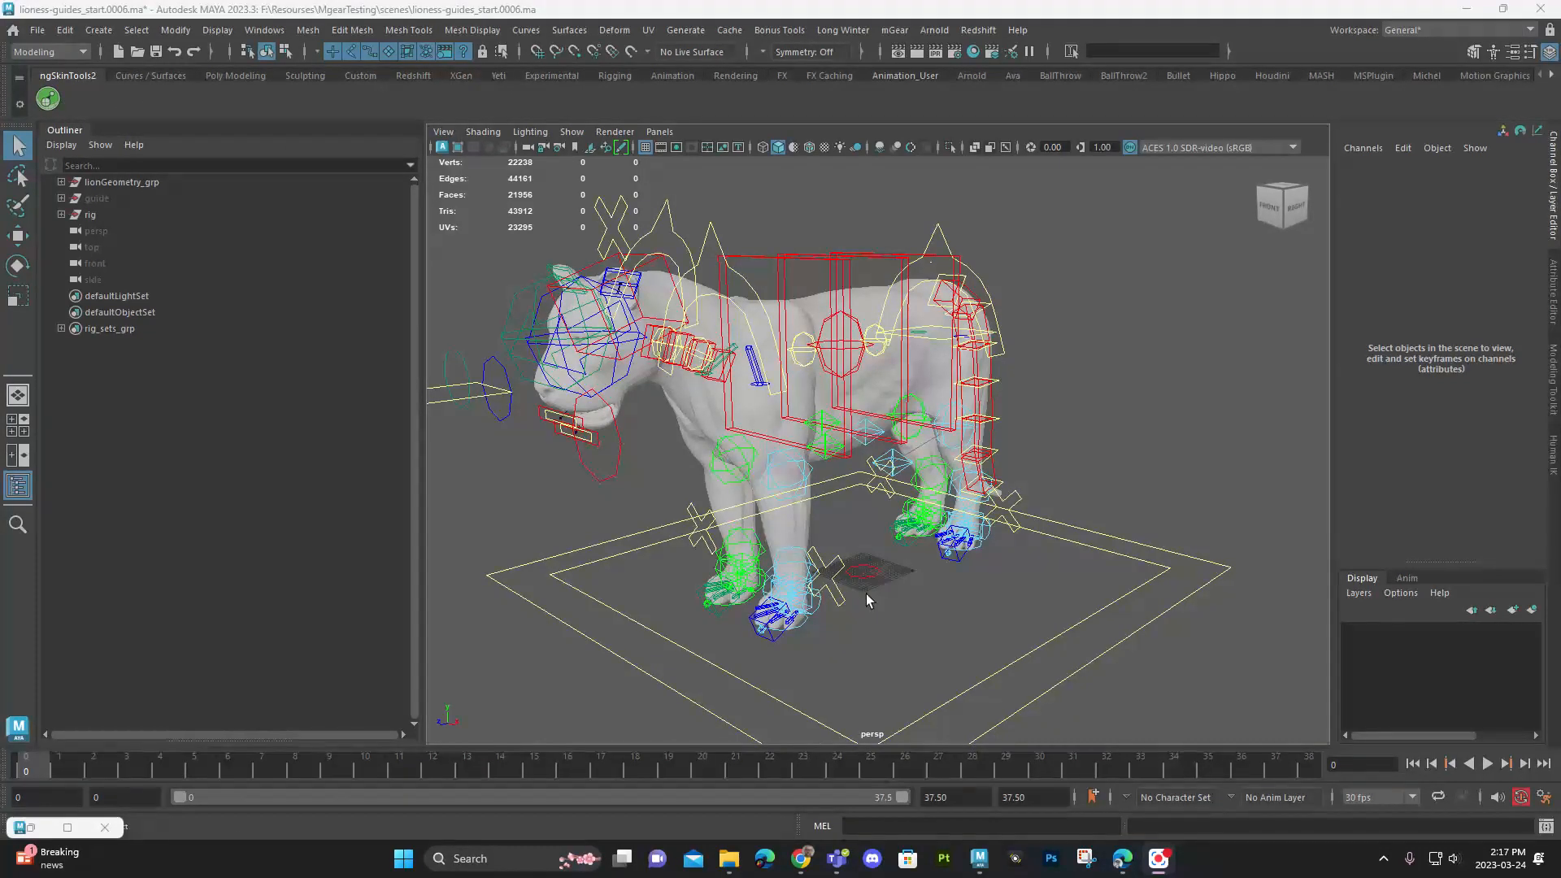
# Step: Turn on X-Ray Joints shading so the skeleton shows through the lioness mesh in the perspective view
pyautogui.keyDown('alt'); pyautogui.moveTo(872, 481); pyautogui.dragTo(864, 499); pyautogui.keyUp('alt')
pyautogui.keyDown('alt'); pyautogui.moveTo(864, 498); pyautogui.dragTo(896, 556, button='middle'); pyautogui.keyUp('alt')
pyautogui.keyDown('alt'); pyautogui.moveTo(896, 555); pyautogui.dragTo(946, 556, button='right'); pyautogui.keyUp('alt')
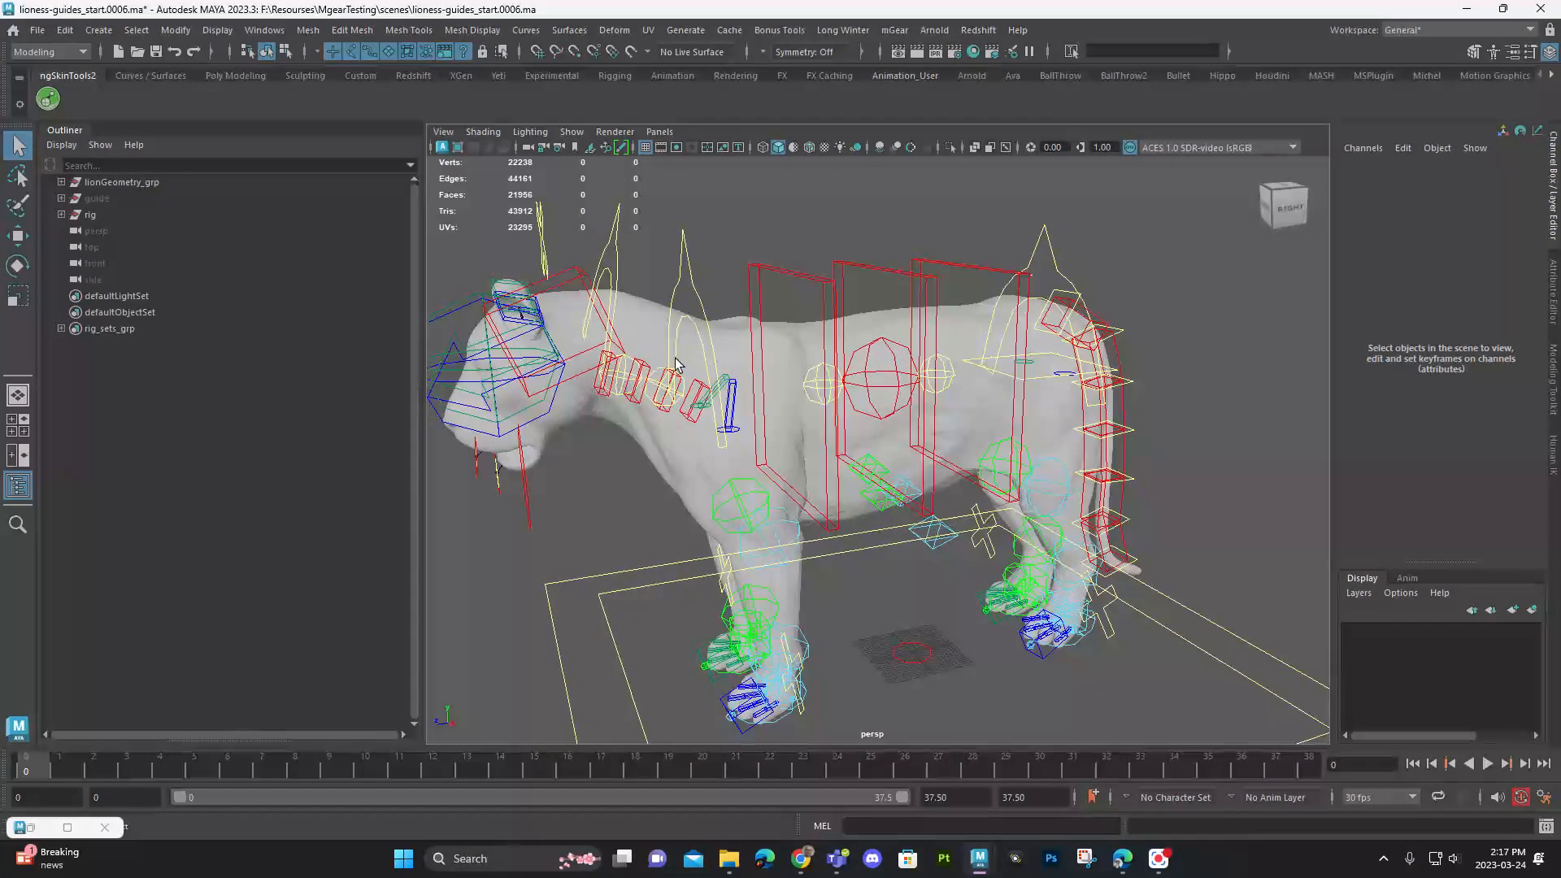
pyautogui.click(561, 134)
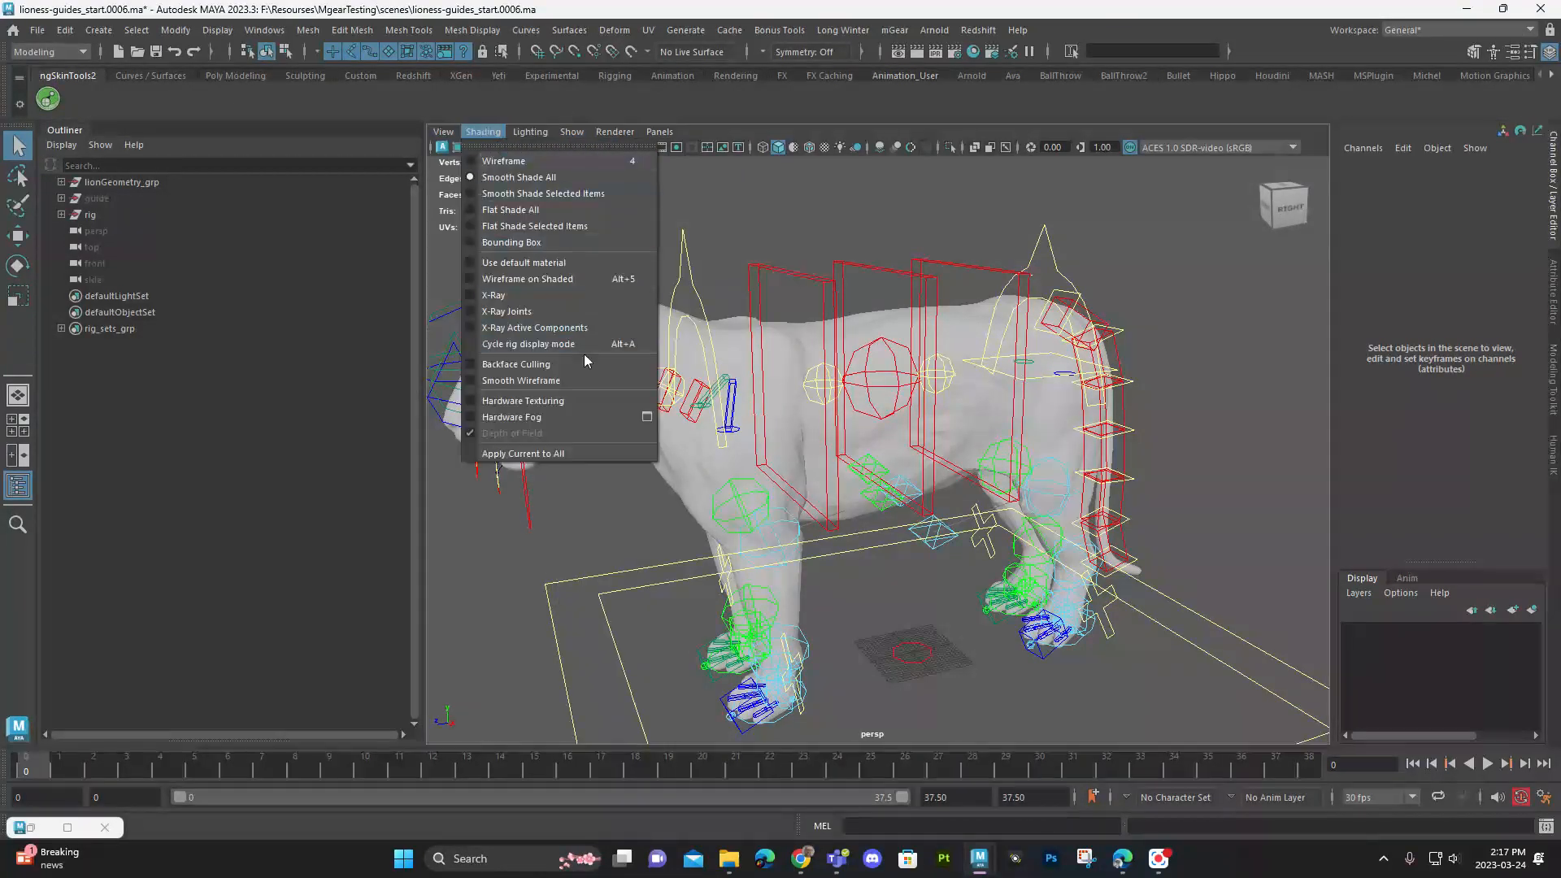
pyautogui.click(579, 319)
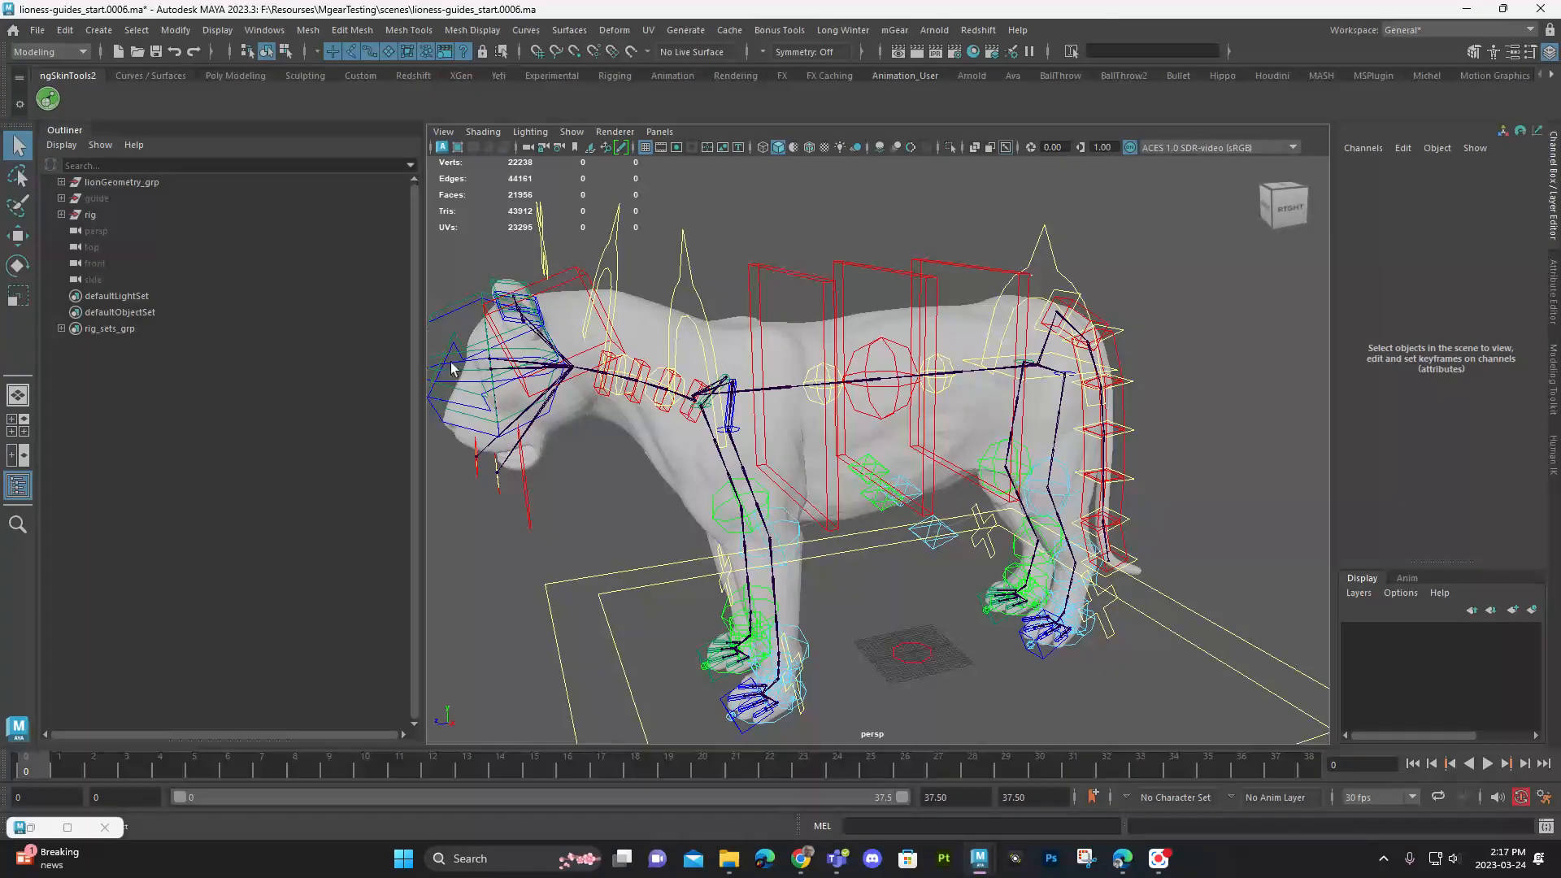
# Step: Expand rig_sets_grp, select all set members of rig_deformers_grp, and add the lioness body mesh to the selection
pyautogui.moveTo(131, 329); pyautogui.dragTo(64, 329)
pyautogui.click(62, 329)
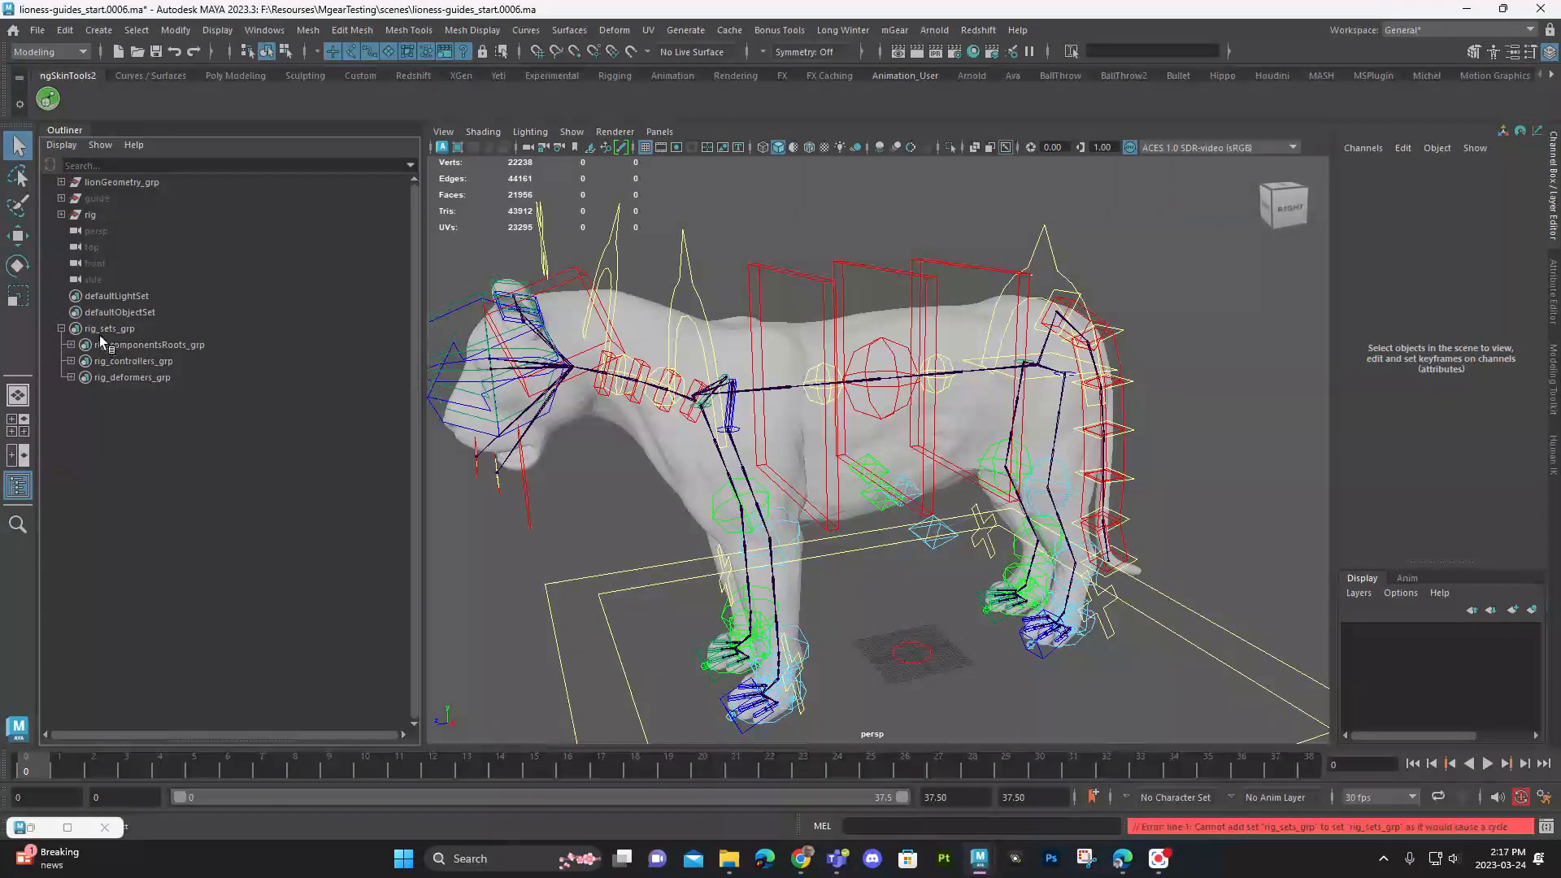
pyautogui.click(71, 377)
pyautogui.click(71, 377)
pyautogui.click(119, 377)
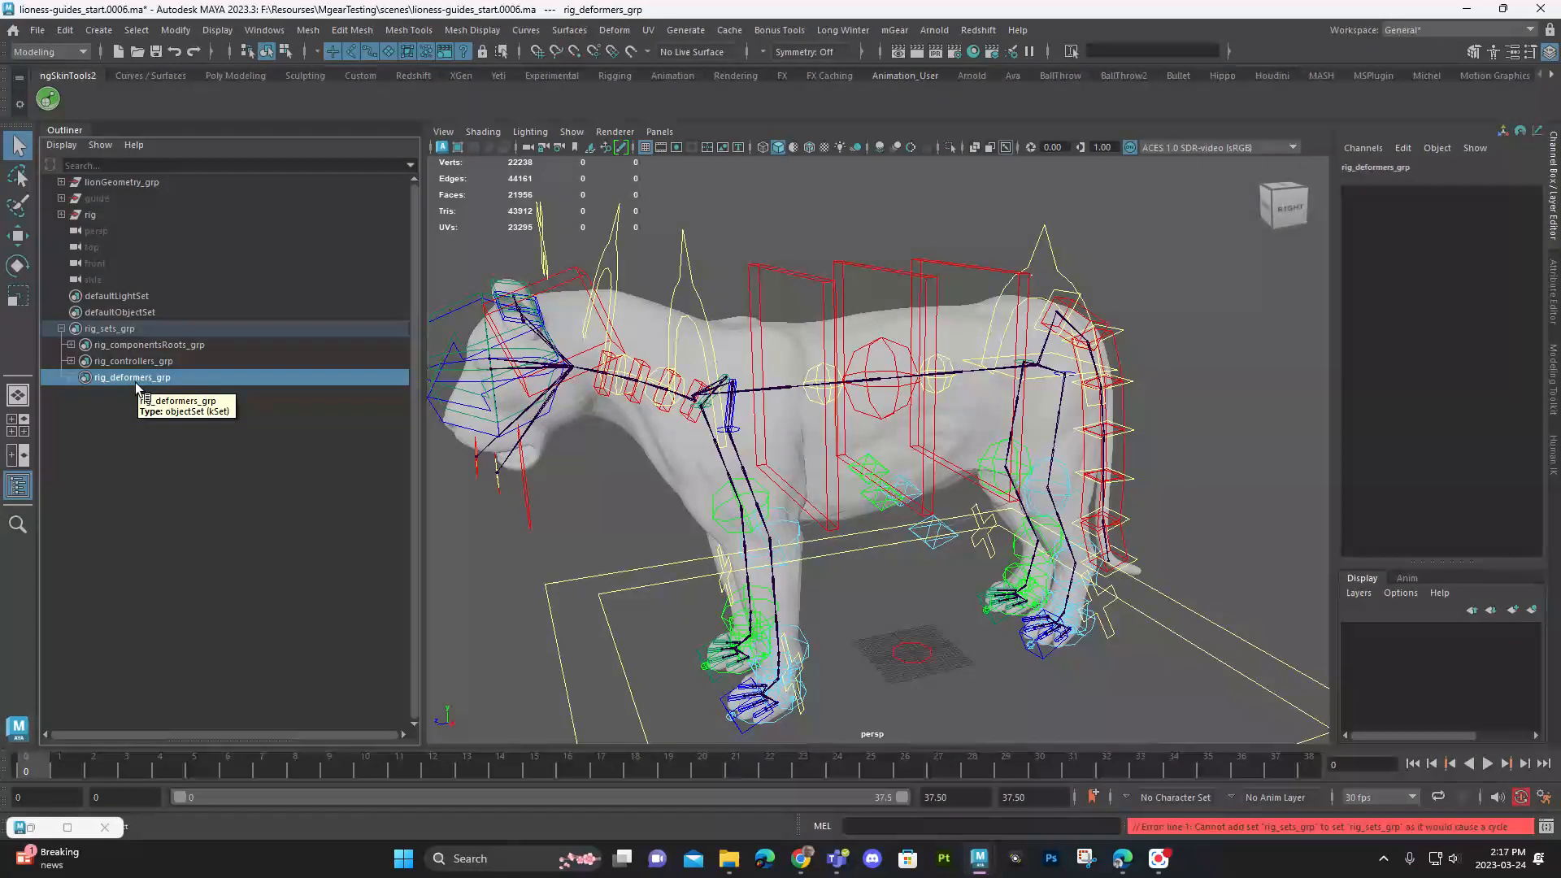
pyautogui.rightClick(137, 388)
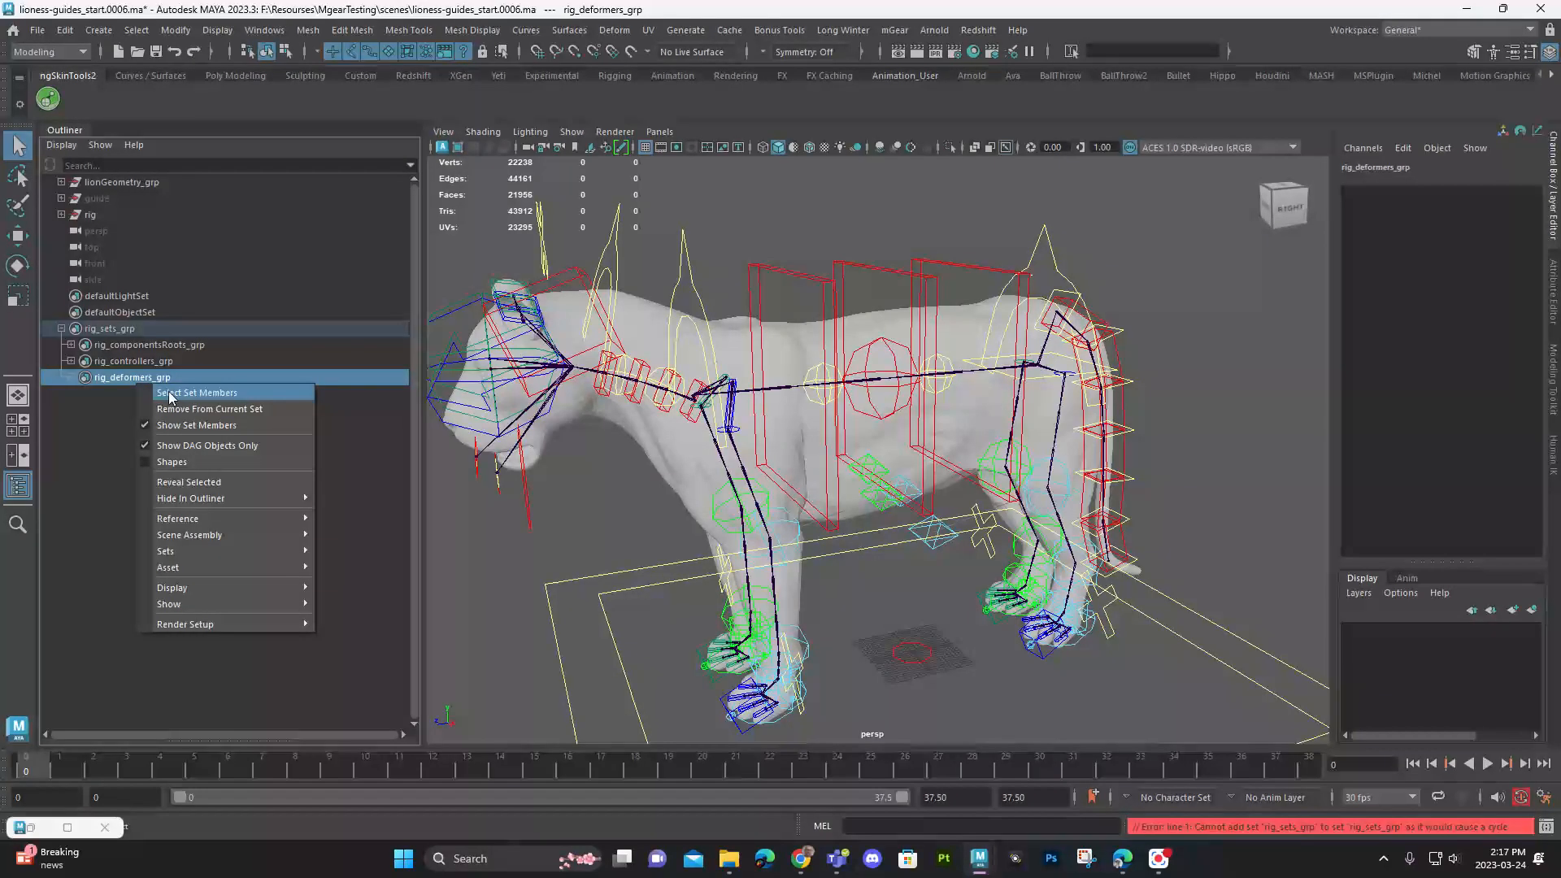
pyautogui.click(171, 393)
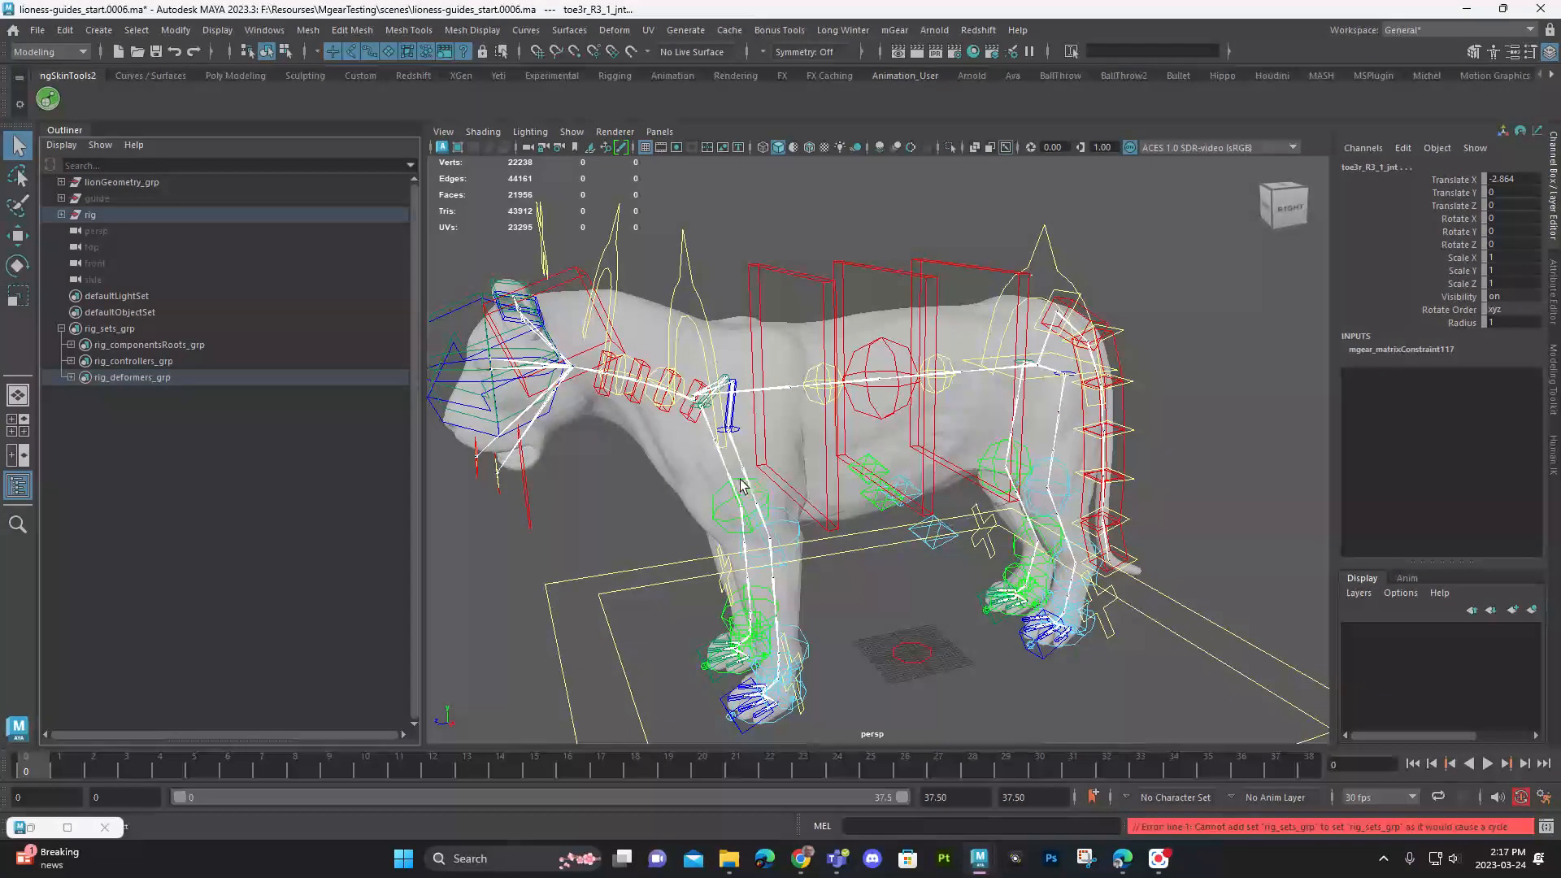
pyautogui.click(692, 475)
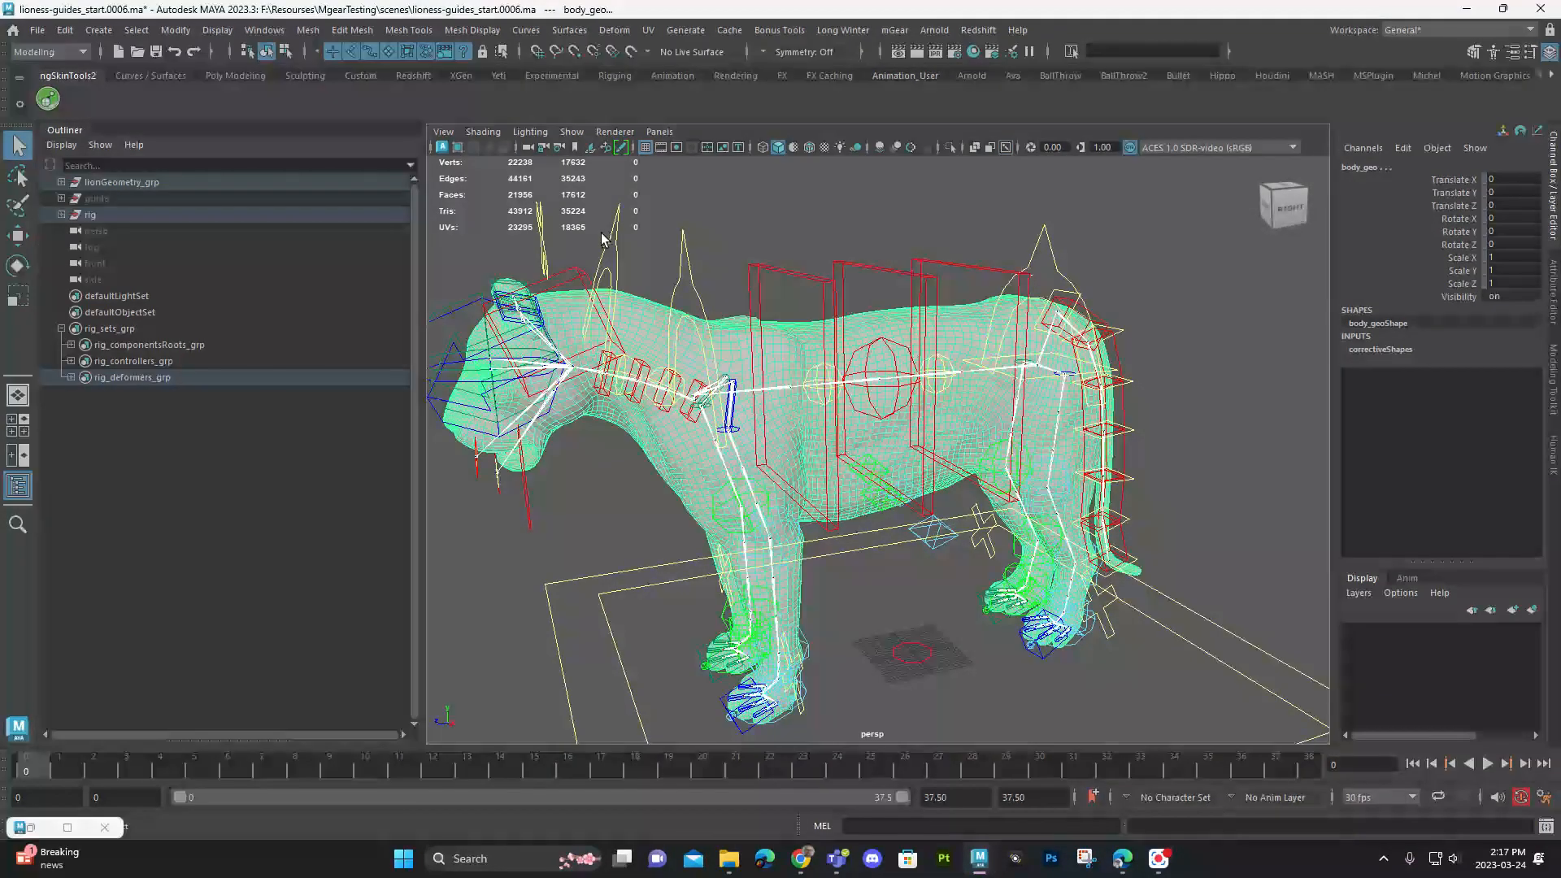
# Step: Bring up the Bind Skin options and set the bind method to Geodesic Voxel with Neighbors weight distribution
pyautogui.press('space')
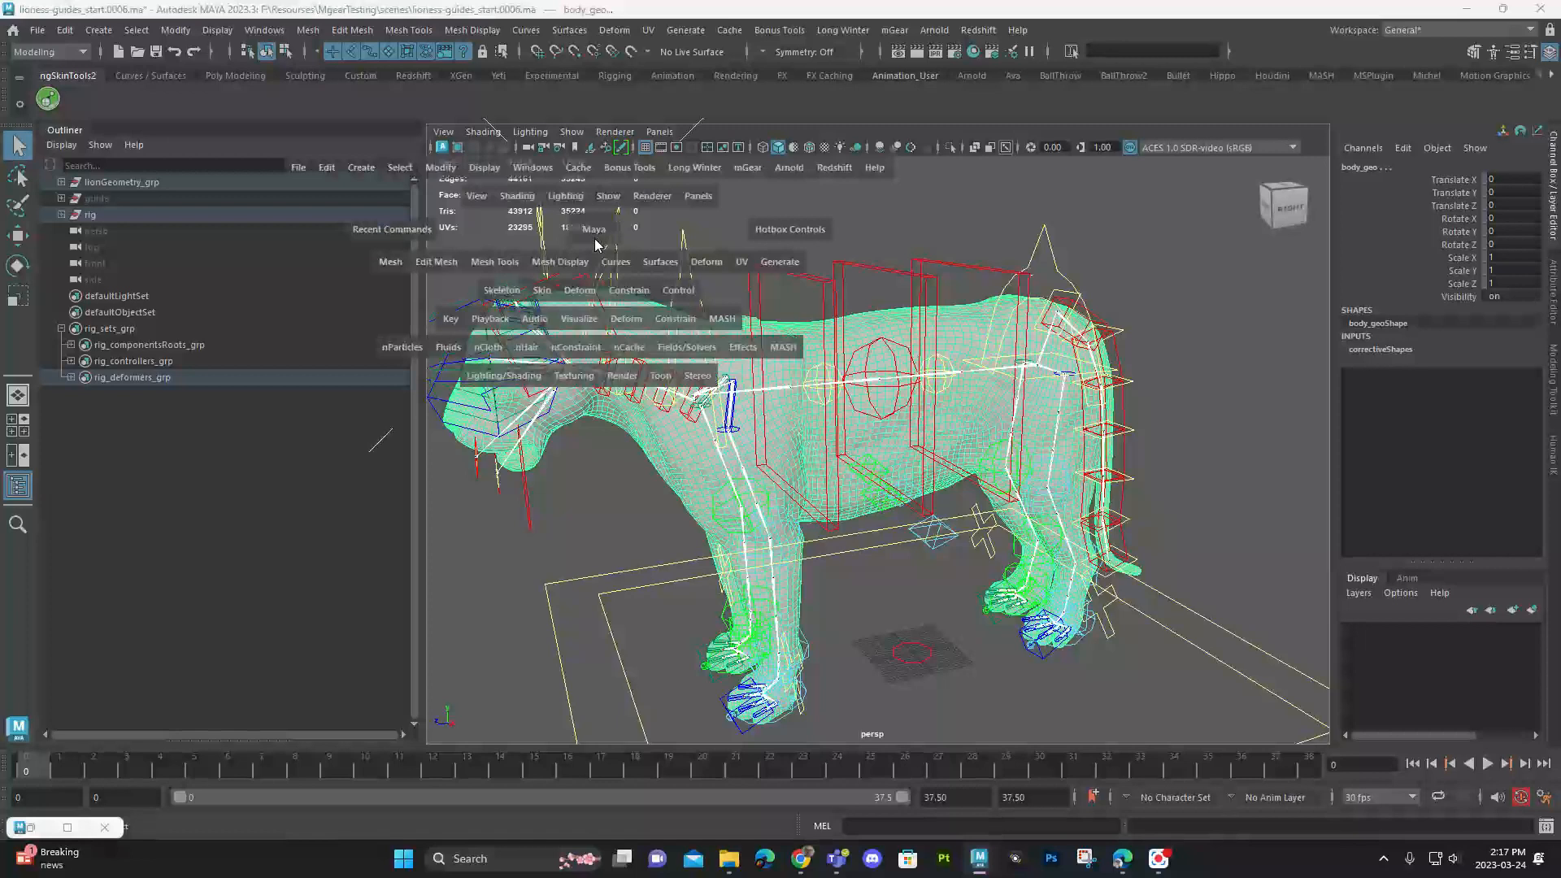
pyautogui.click(536, 293)
pyautogui.click(748, 334)
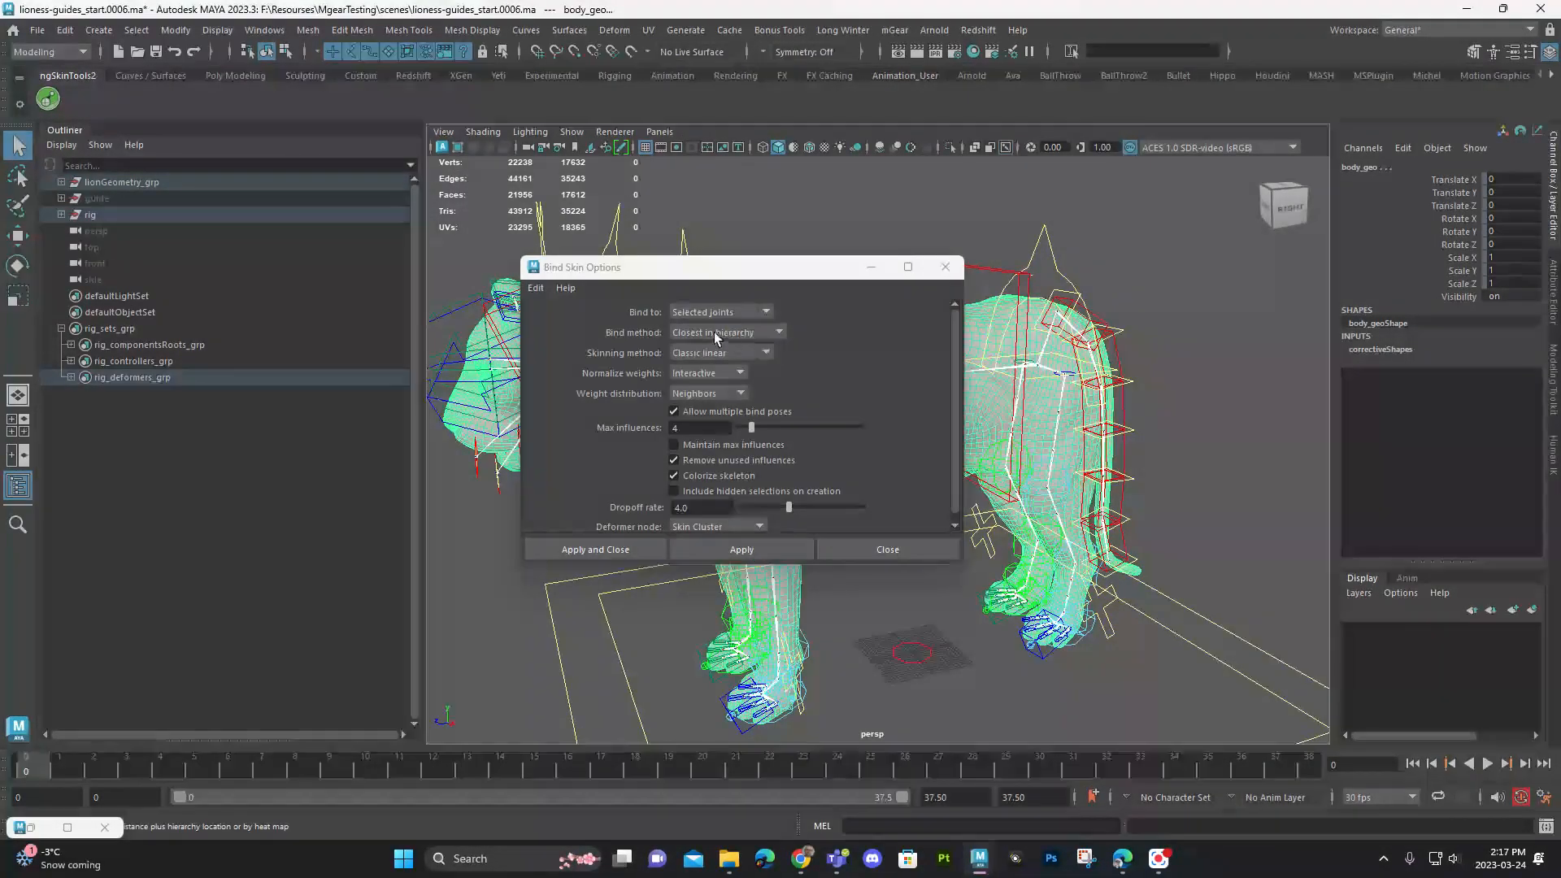
pyautogui.moveTo(710, 268); pyautogui.dragTo(1250, 134)
pyautogui.click(1256, 197)
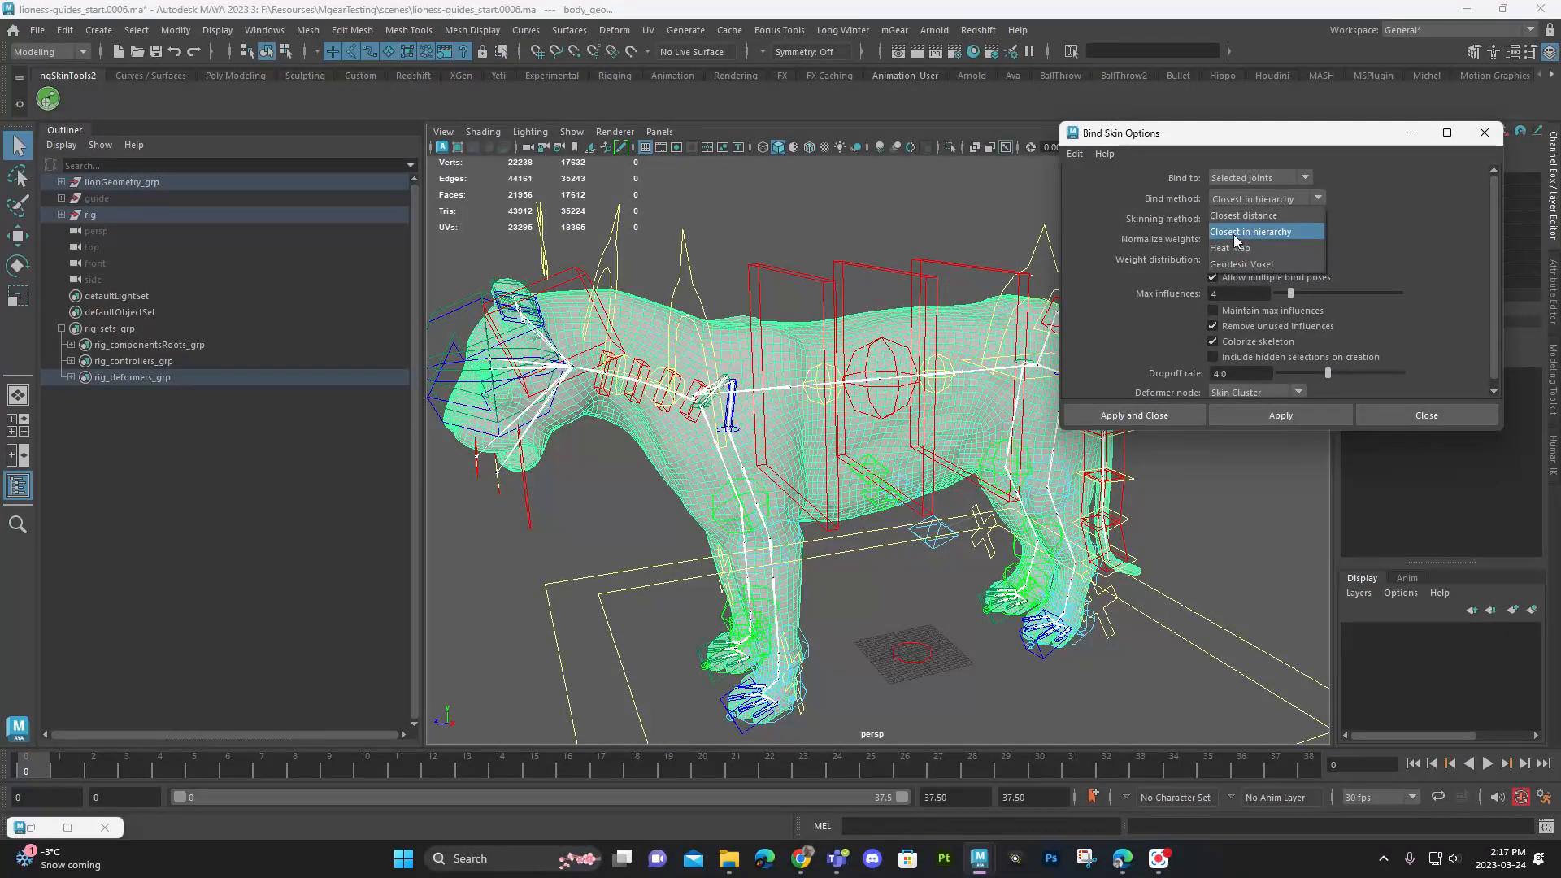
pyautogui.click(1274, 261)
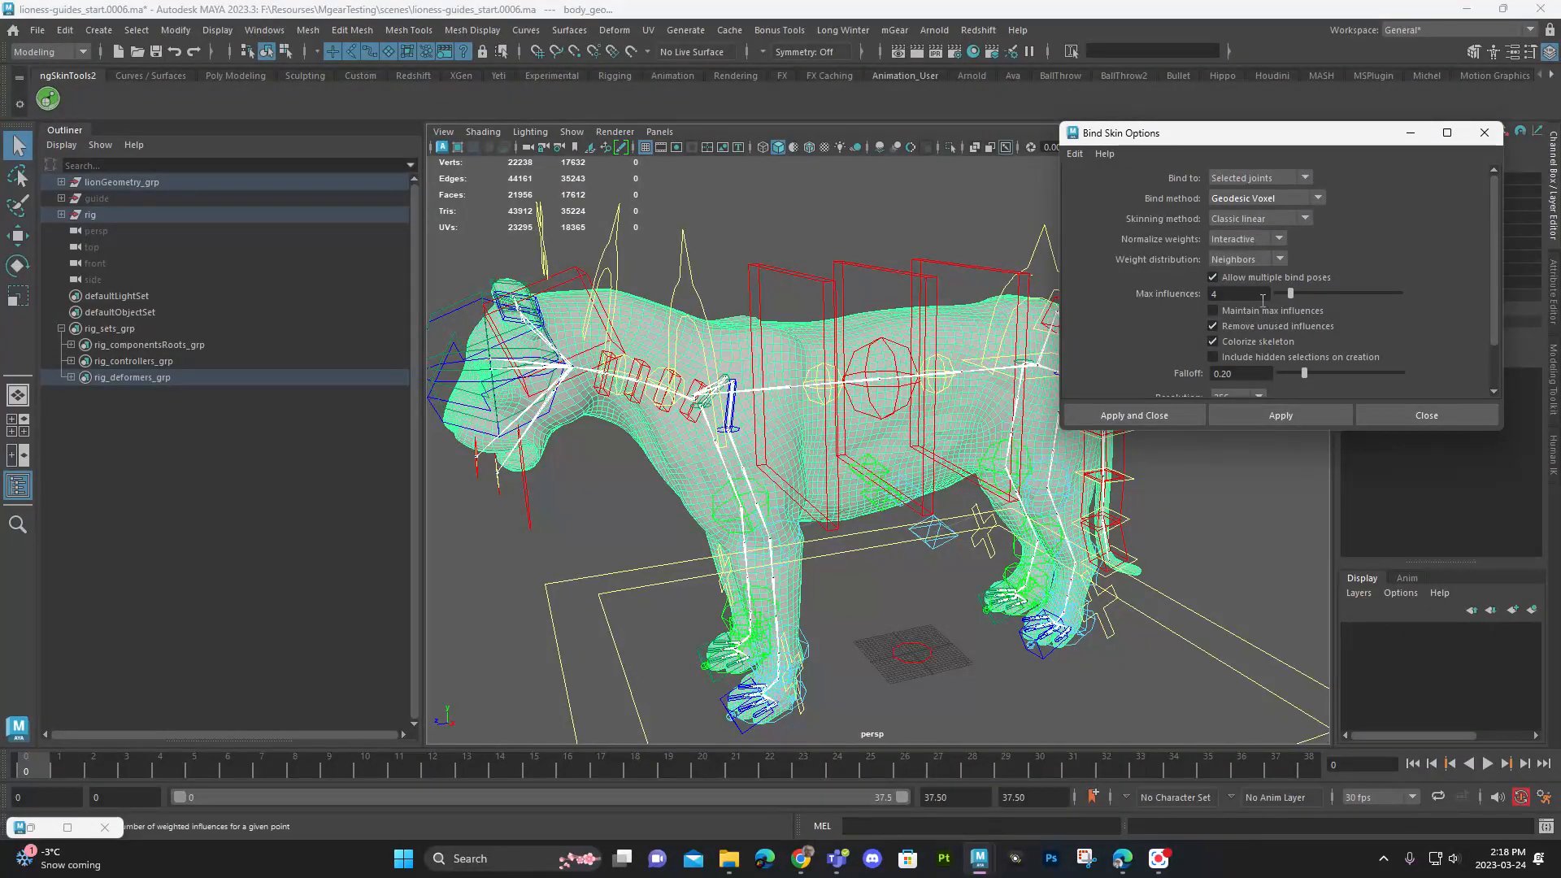
pyautogui.click(1254, 263)
pyautogui.click(1287, 291)
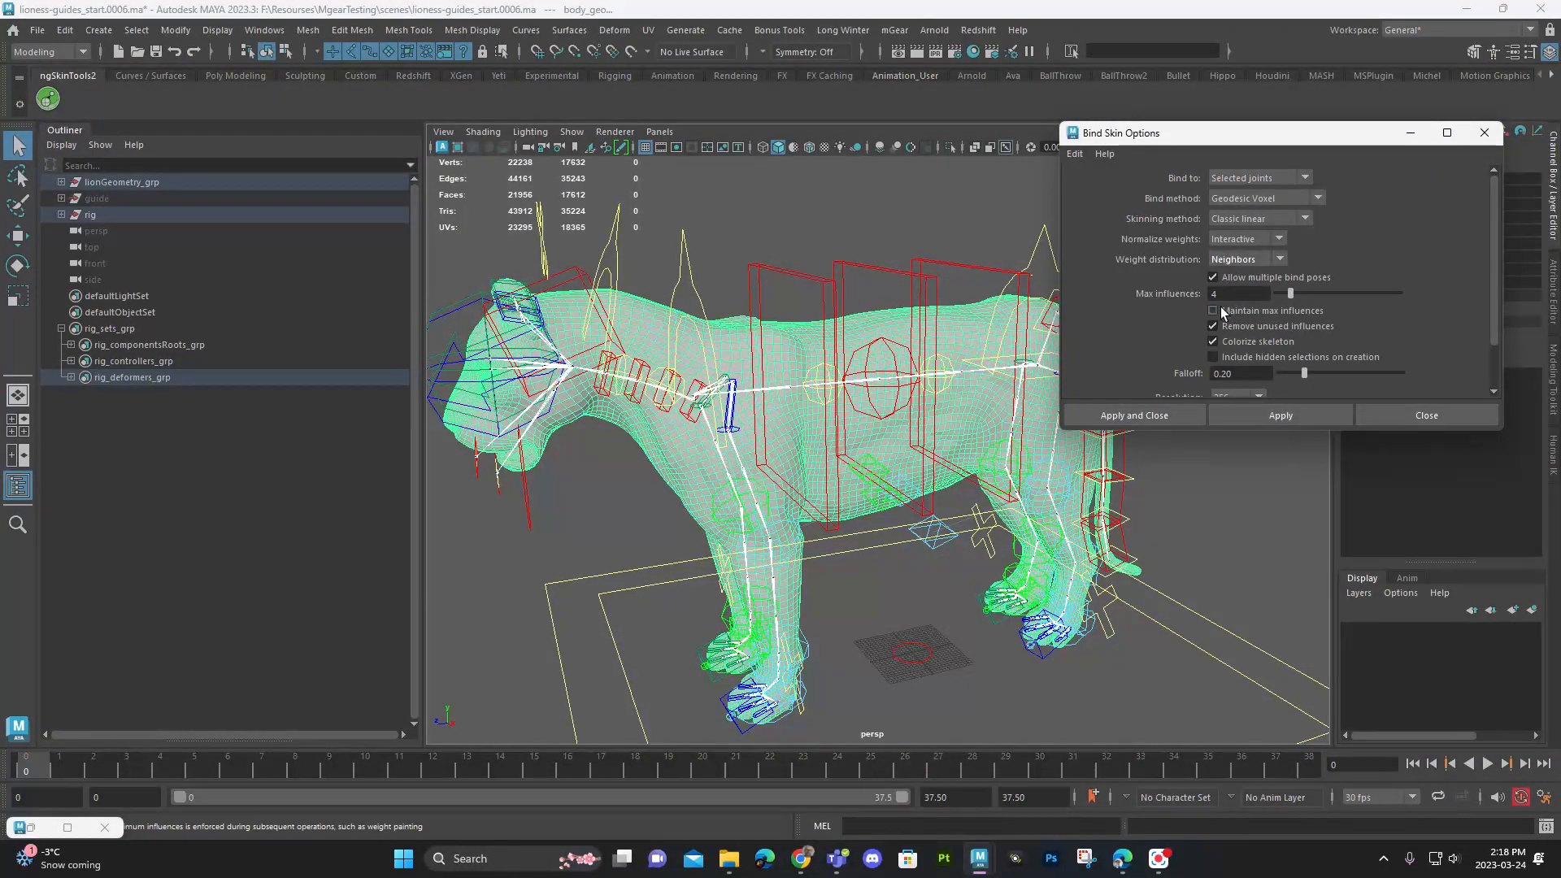
# Step: Bind the body mesh to the joints at voxel resolution 256 and test the deformation by moving the front leg IK control
pyautogui.scroll(-3, 1320, 317)
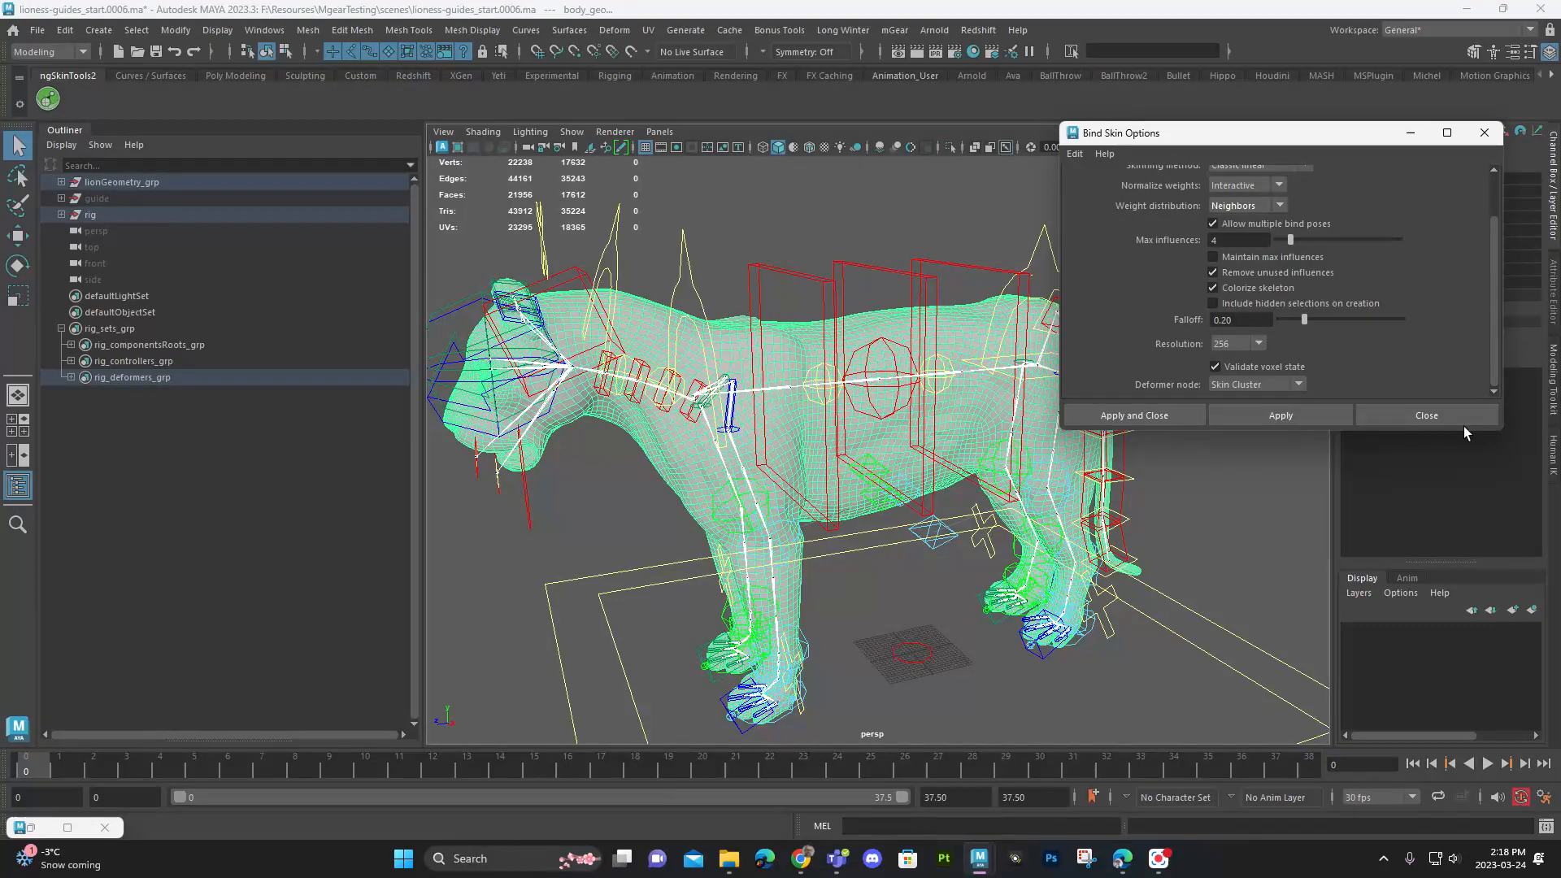
pyautogui.click(1270, 413)
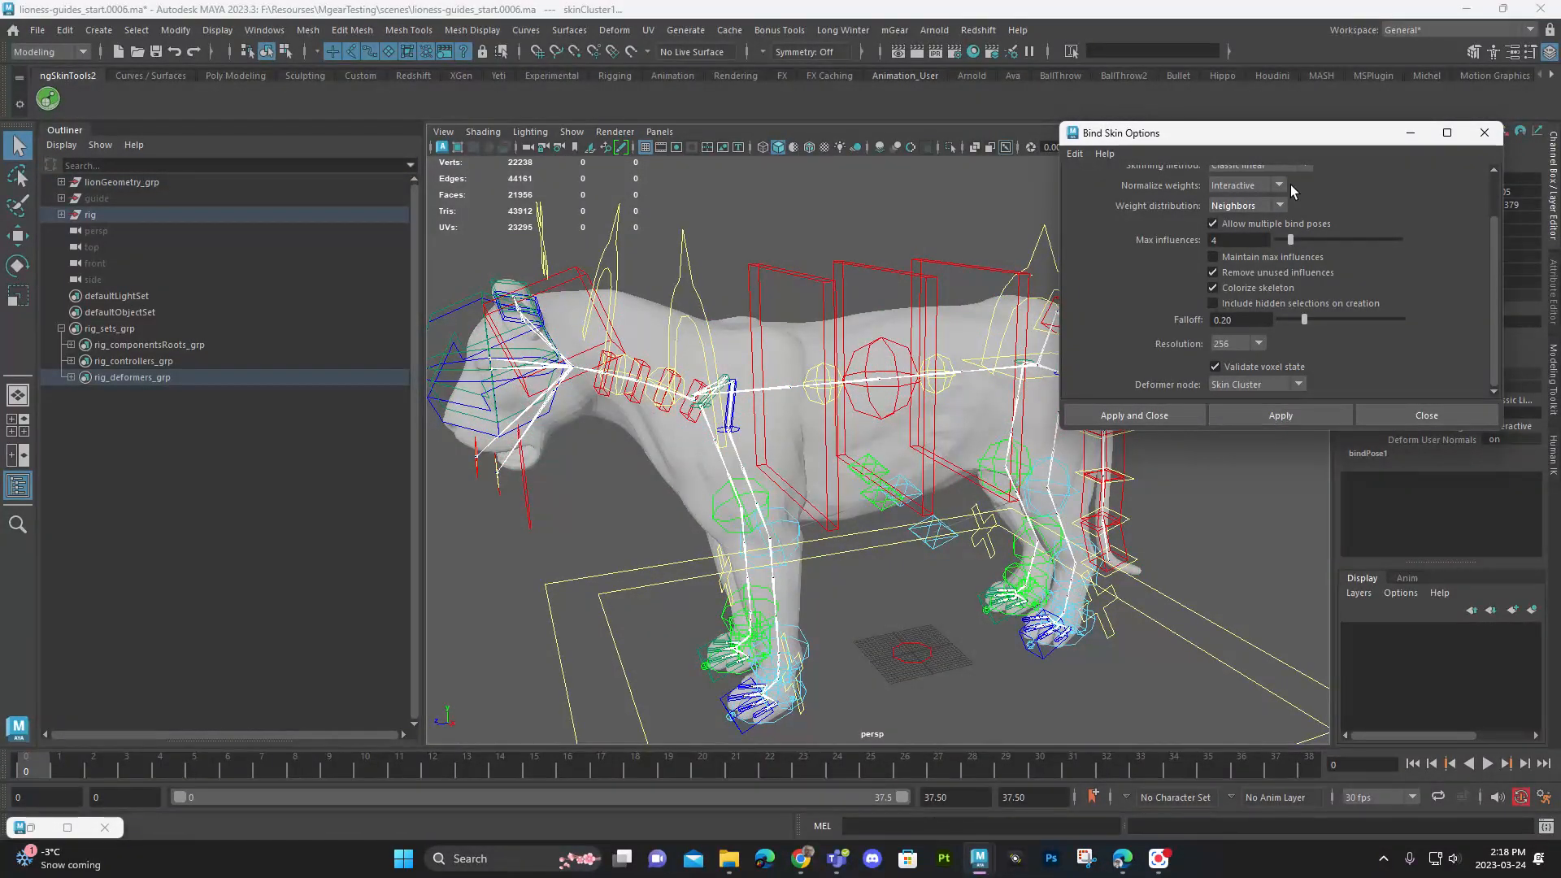
pyautogui.keyDown('alt'); pyautogui.moveTo(866, 685); pyautogui.dragTo(872, 641); pyautogui.keyUp('alt')
pyautogui.keyDown('alt'); pyautogui.moveTo(871, 641); pyautogui.dragTo(1016, 577, button='right'); pyautogui.keyUp('alt')
pyautogui.keyDown('alt'); pyautogui.moveTo(1016, 577); pyautogui.dragTo(752, 602); pyautogui.keyUp('alt')
pyautogui.click(894, 623)
pyautogui.press('w')
# Step: Undo the leg control's test move and the skin bind
pyautogui.hotkey('ctrl', 'z')
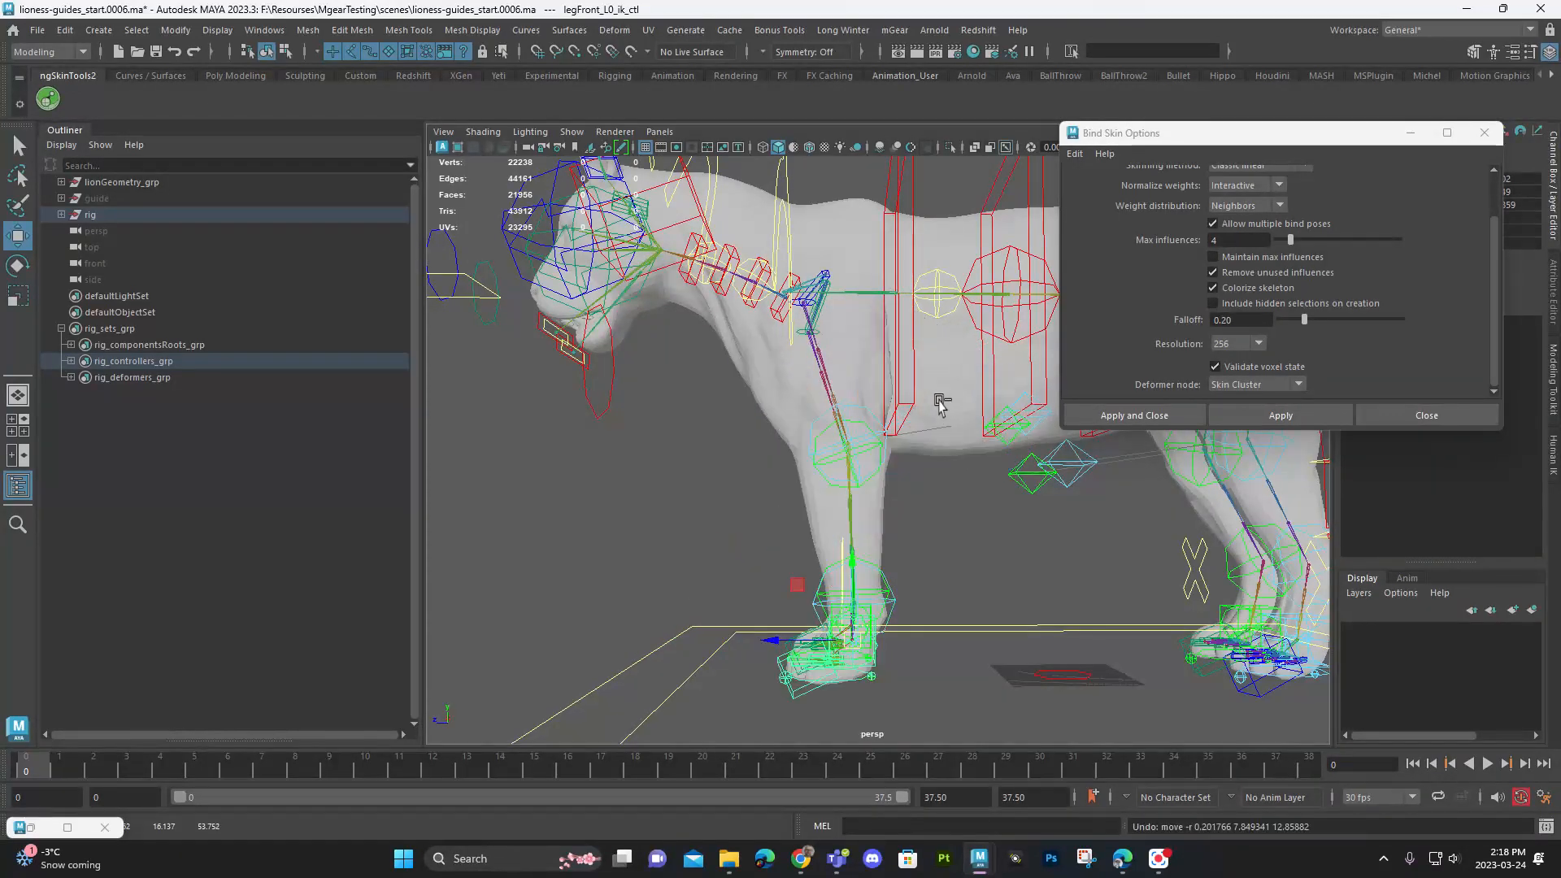
pyautogui.hotkey('ctrl', 'z')
pyautogui.hotkey('ctrl', 'z')
# Step: Try to bind the body mesh at voxel resolution 512, and undo back to the rig_deformers_grp selection
pyautogui.click(1256, 348)
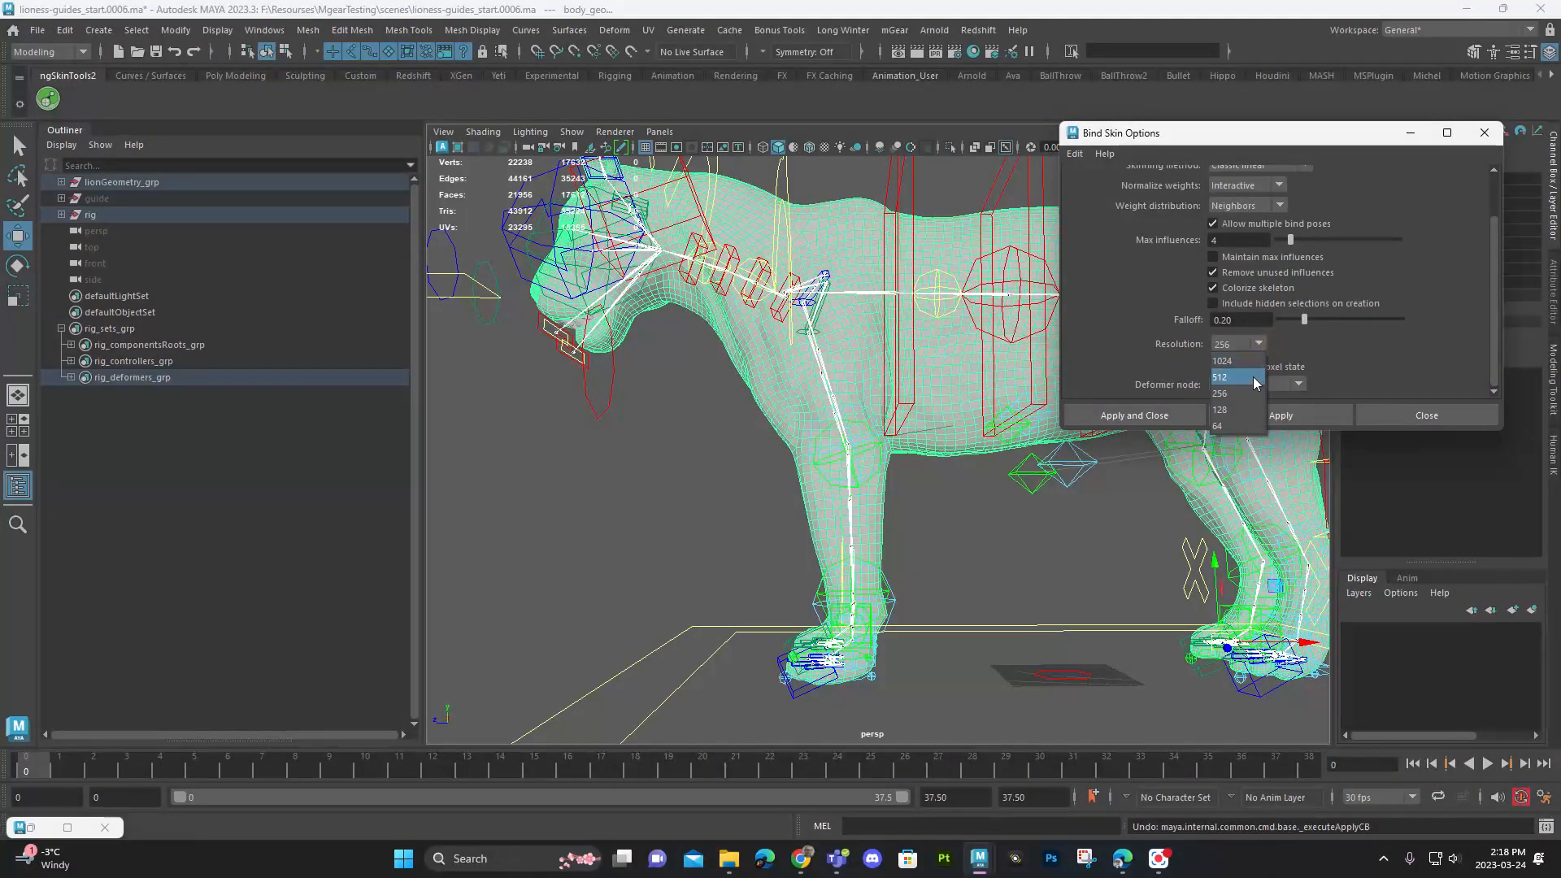
pyautogui.click(1252, 377)
pyautogui.click(1282, 415)
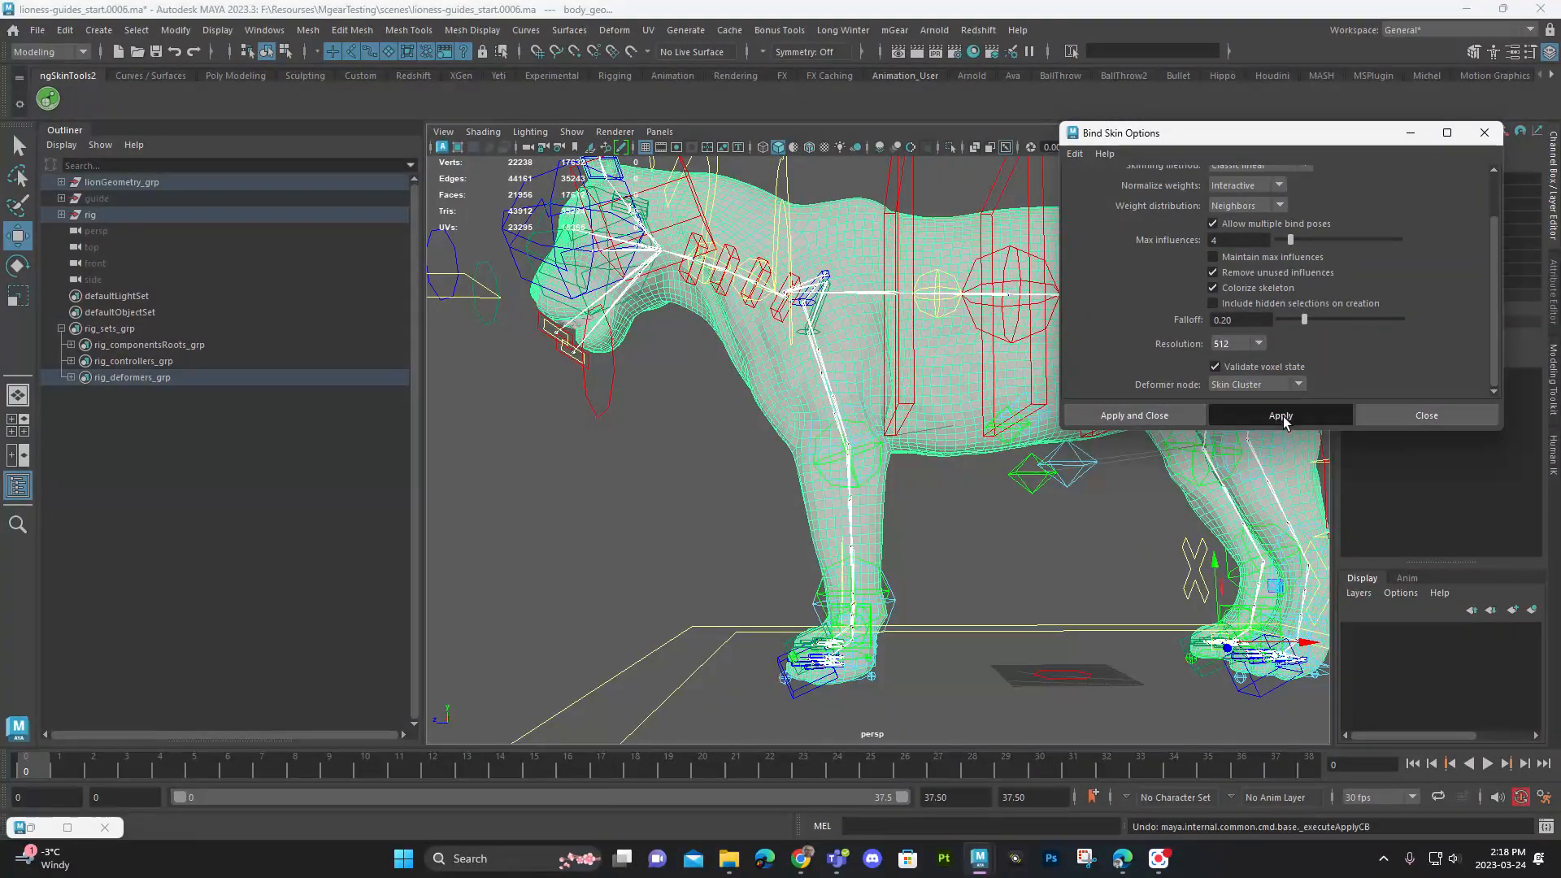
pyautogui.hotkey('ctrl', 'z')
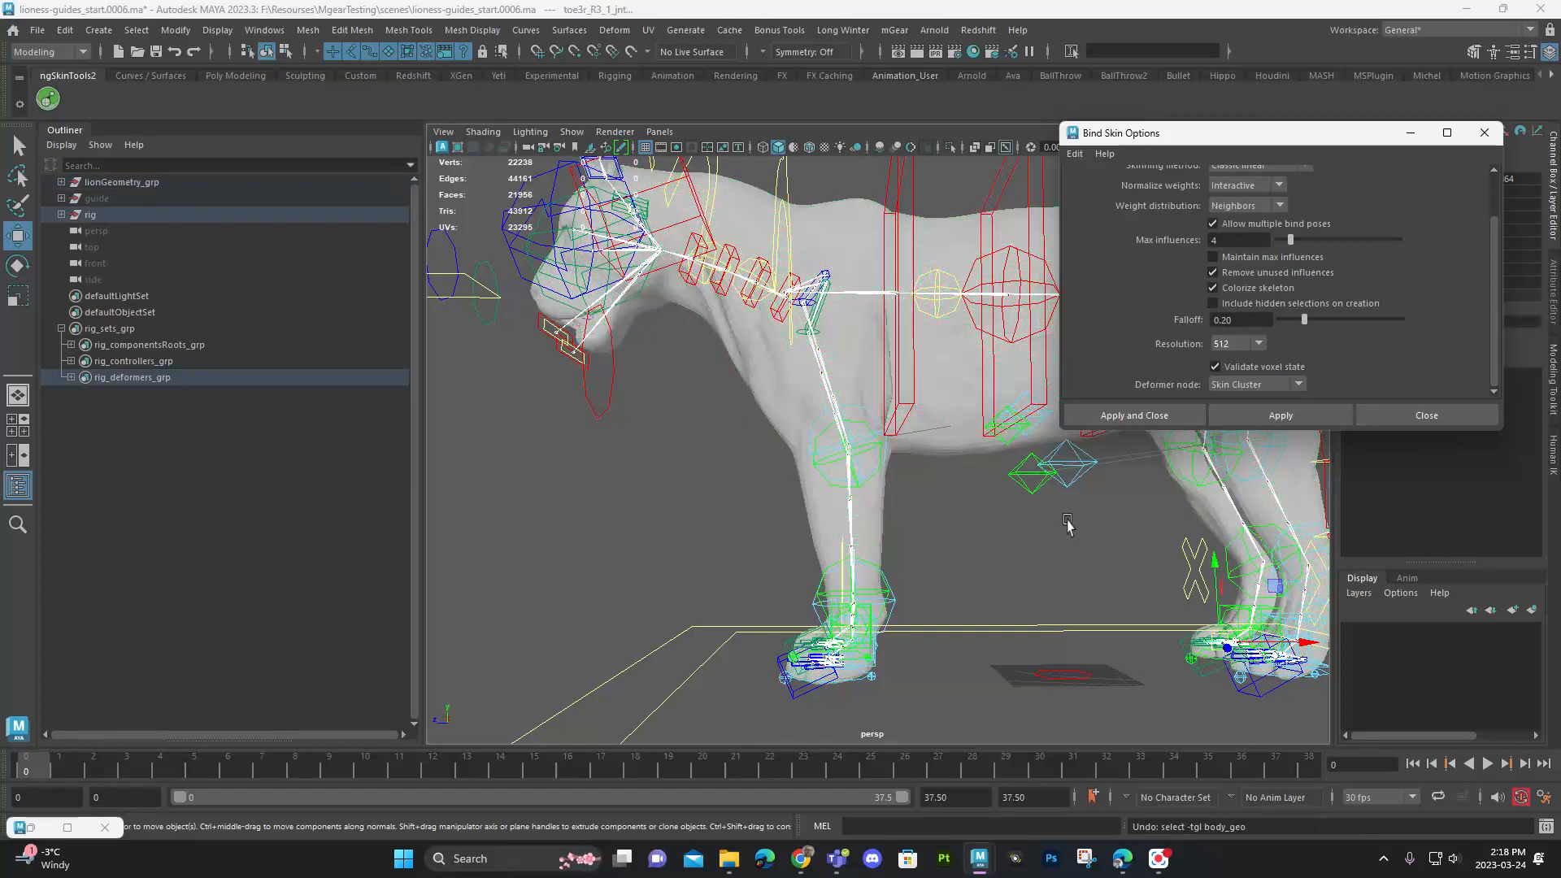
pyautogui.hotkey('ctrl', 'z')
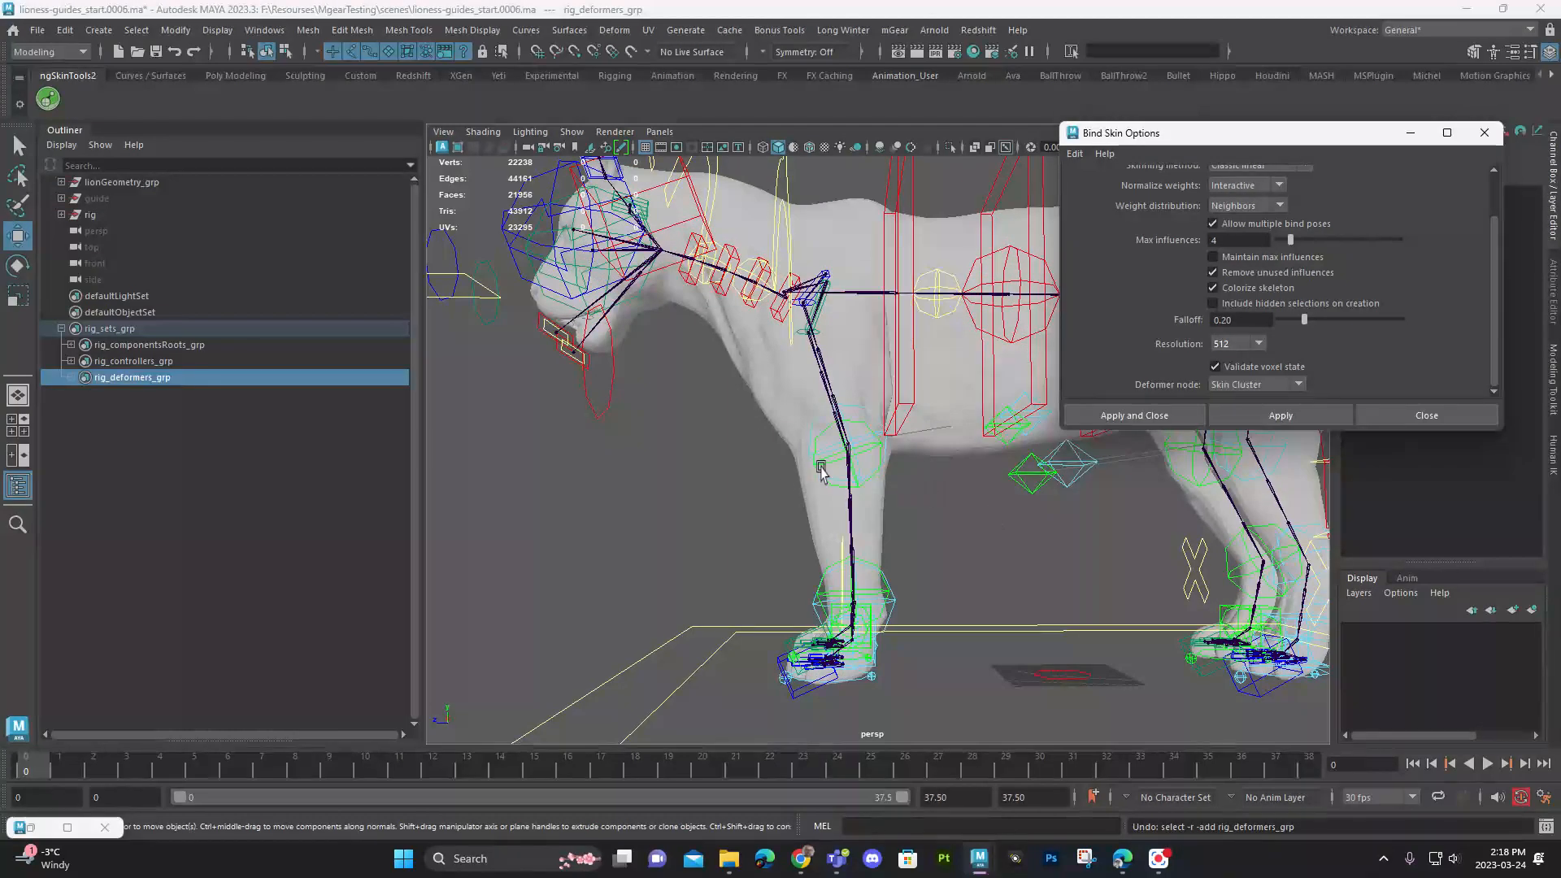
# Step: Reselect the rig_deformers_grp members with the body mesh and retry the skin bind at voxel resolution 512
pyautogui.rightClick(242, 390)
pyautogui.click(305, 387)
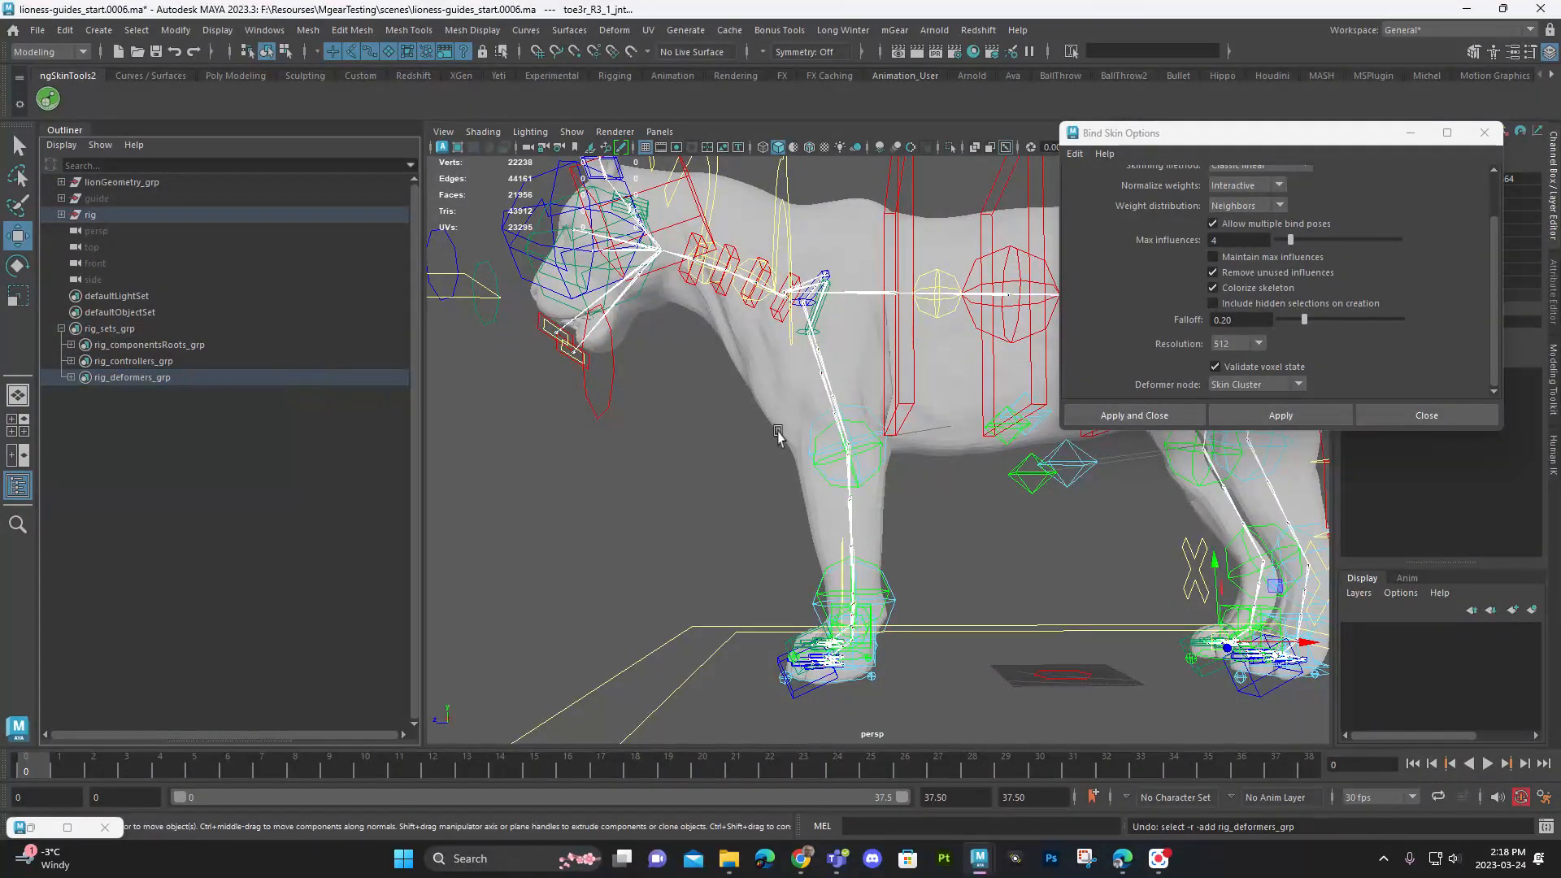
pyautogui.keyDown('shift'); pyautogui.click(935, 446); pyautogui.keyUp('shift')
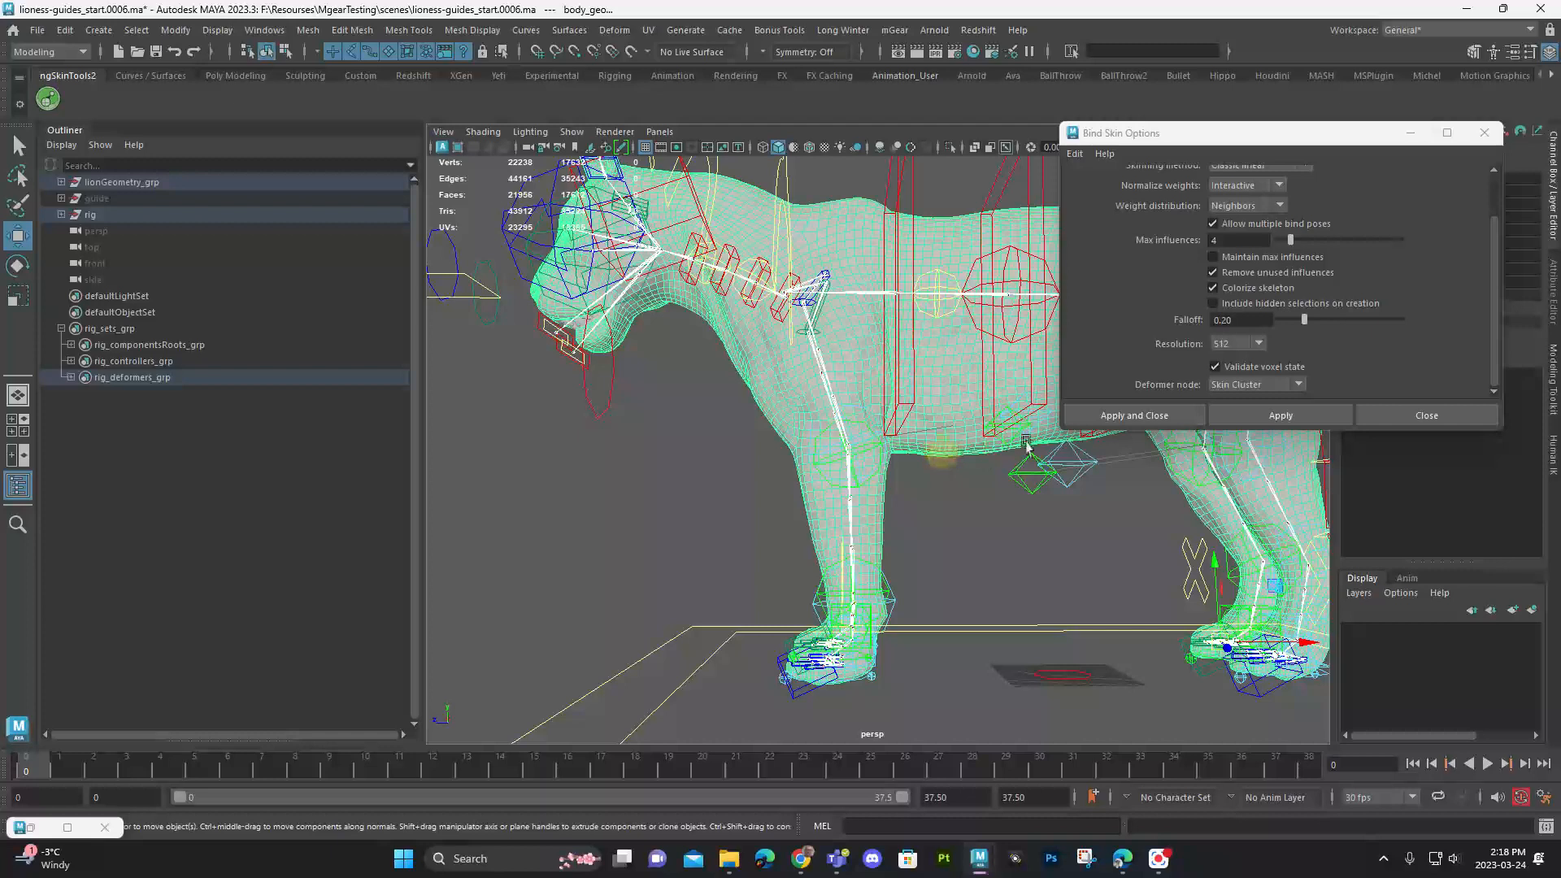
pyautogui.click(1285, 416)
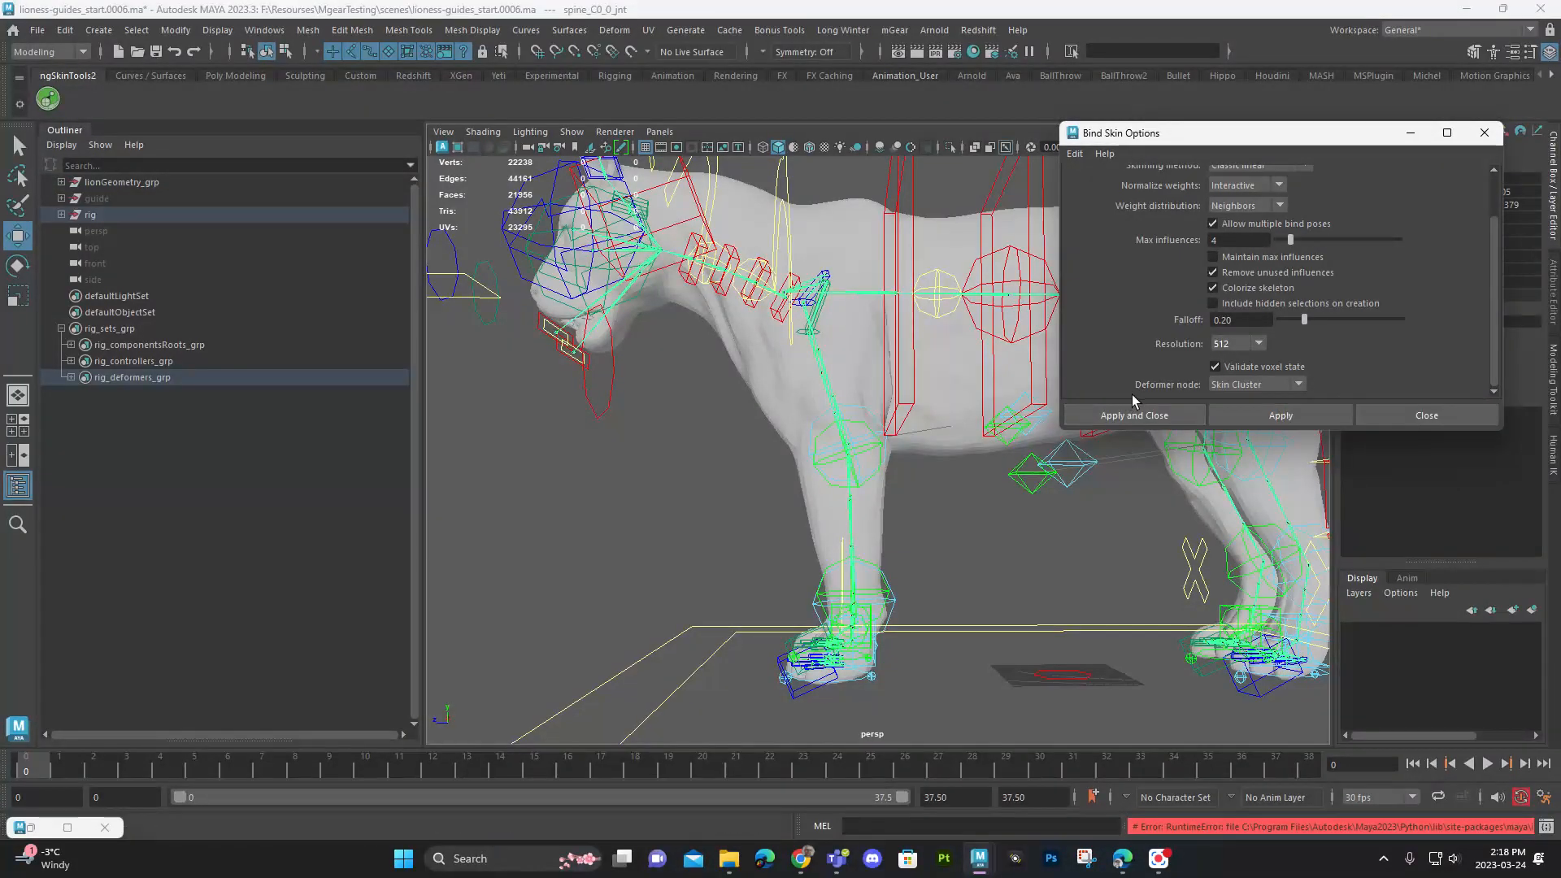
# Step: Check the bind error in the Script Editor and set the Geodesic Voxel resolution to 1024
pyautogui.click(1547, 826)
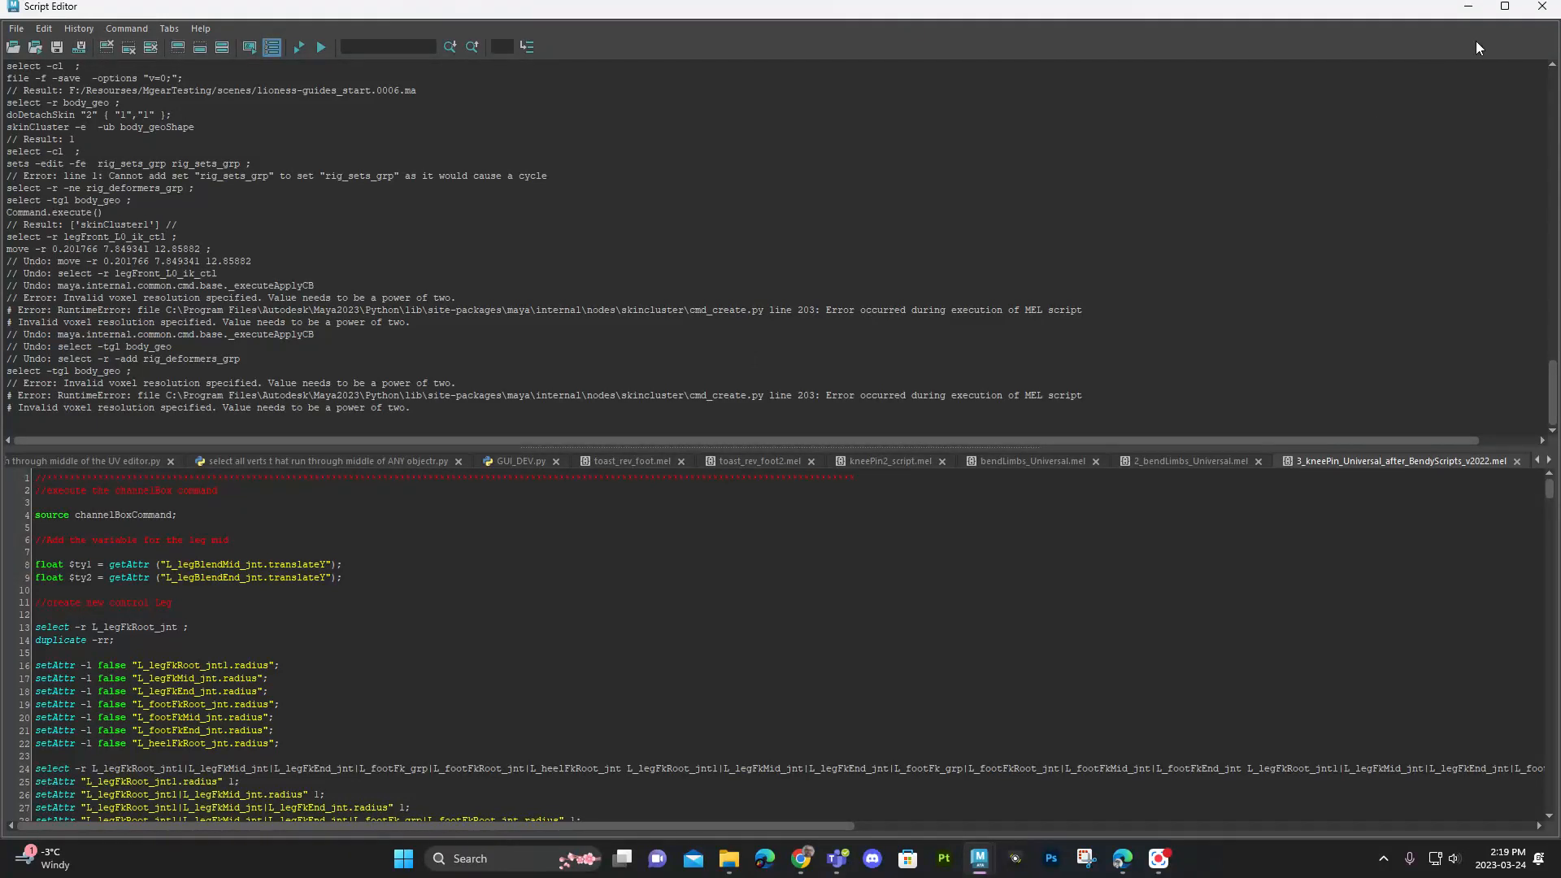
pyautogui.click(1468, 6)
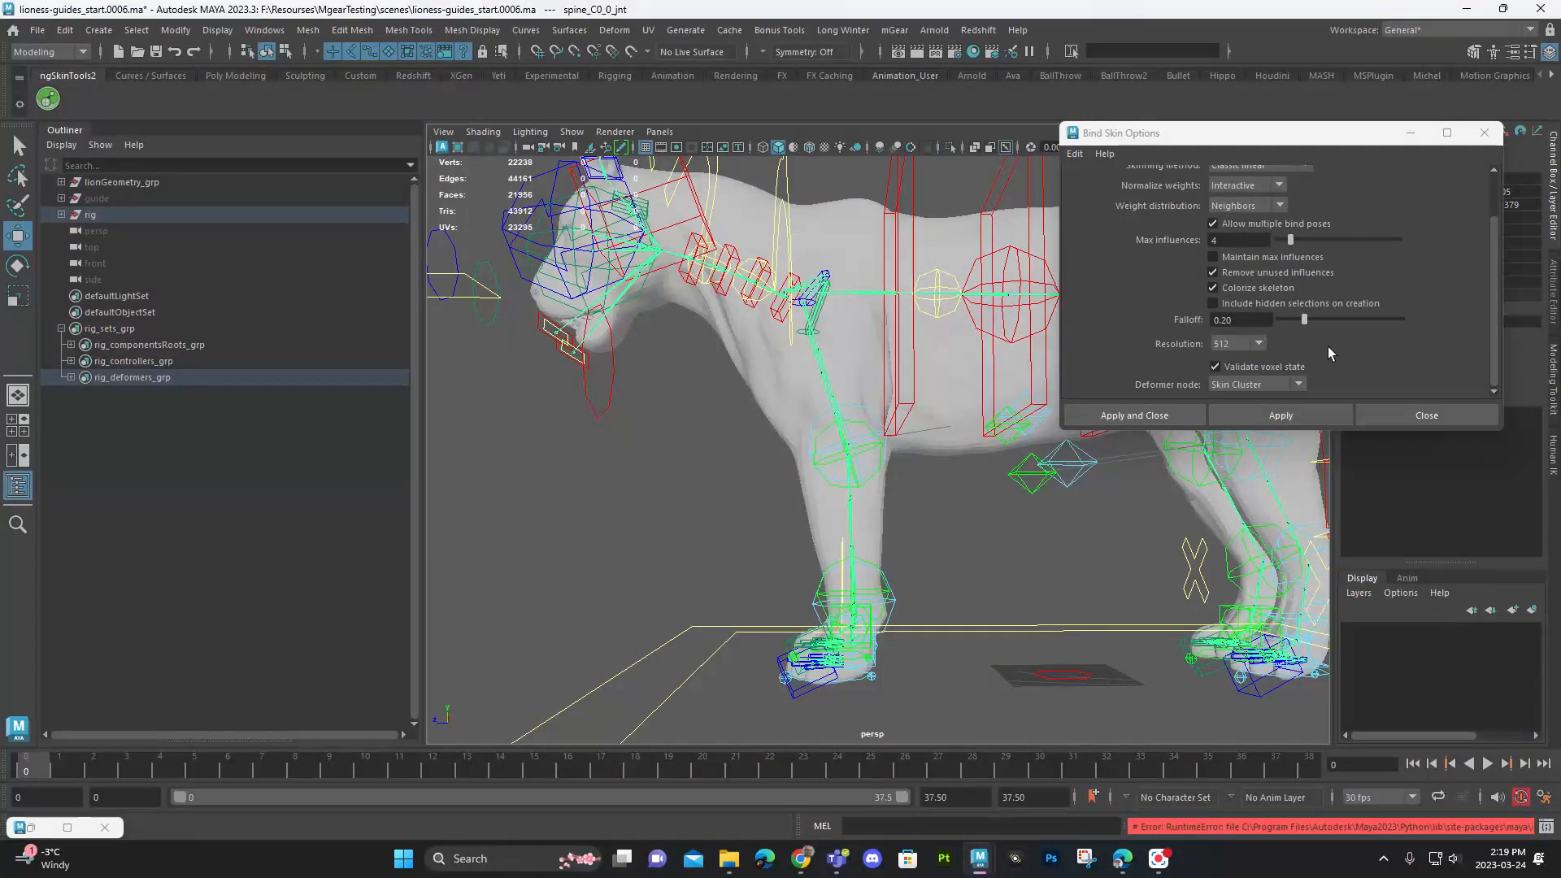
pyautogui.click(1258, 343)
pyautogui.click(1245, 361)
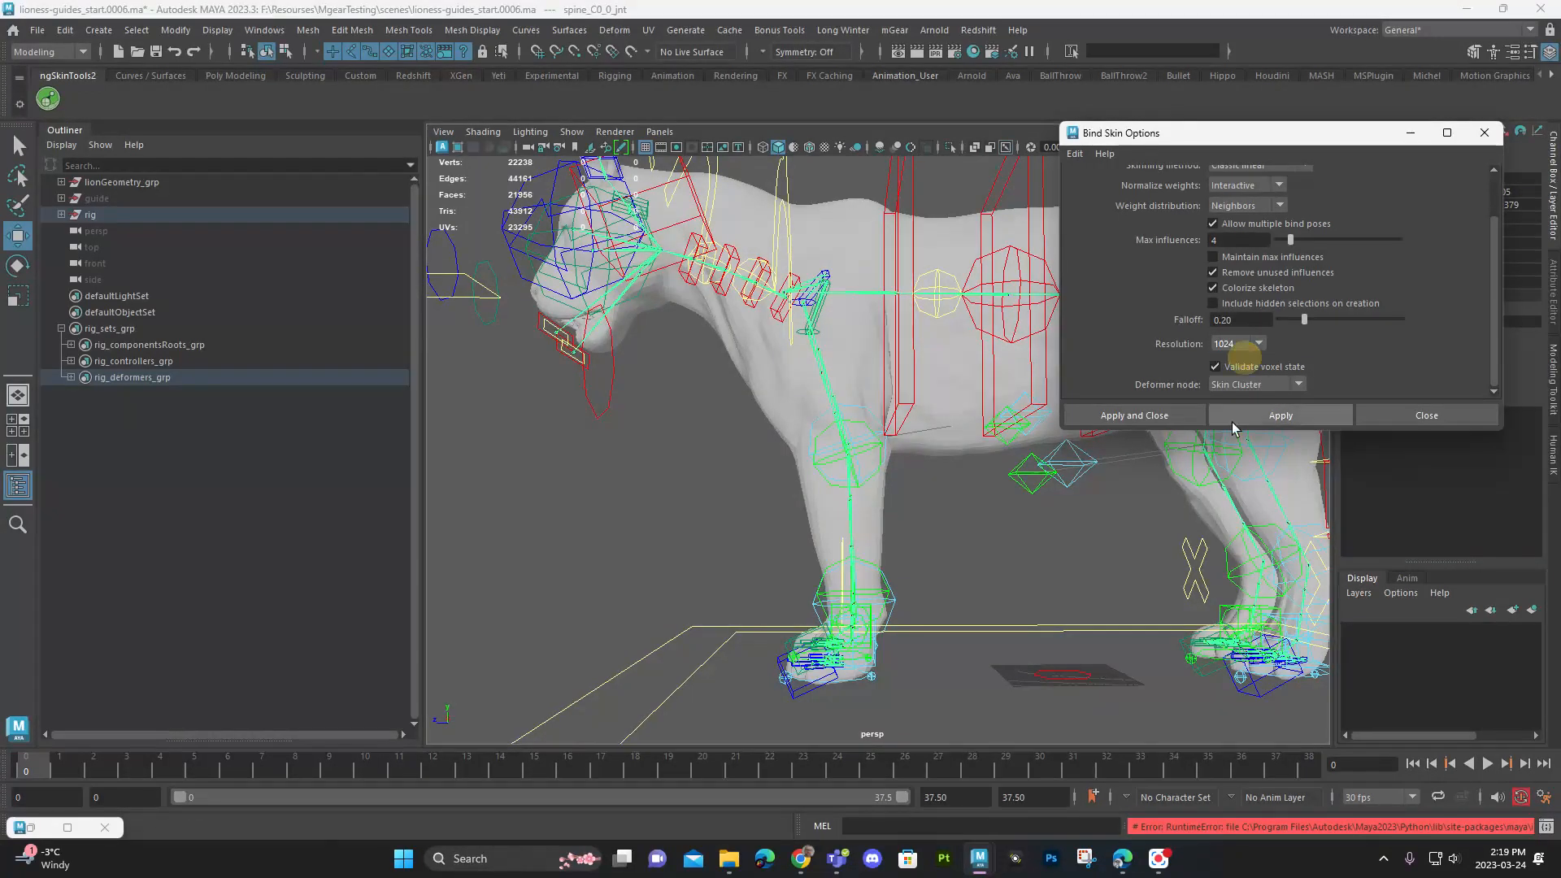
# Step: Select the rig_deformers_grp members plus the body mesh and move the Bind Skin options window aside
pyautogui.click(983, 528)
pyautogui.keyDown('alt'); pyautogui.moveTo(993, 452); pyautogui.dragTo(910, 502, button='middle'); pyautogui.keyUp('alt')
pyautogui.keyDown('alt'); pyautogui.moveTo(910, 502); pyautogui.dragTo(813, 517, button='right'); pyautogui.keyUp('alt')
pyautogui.keyDown('alt'); pyautogui.moveTo(813, 517); pyautogui.dragTo(932, 516); pyautogui.keyUp('alt')
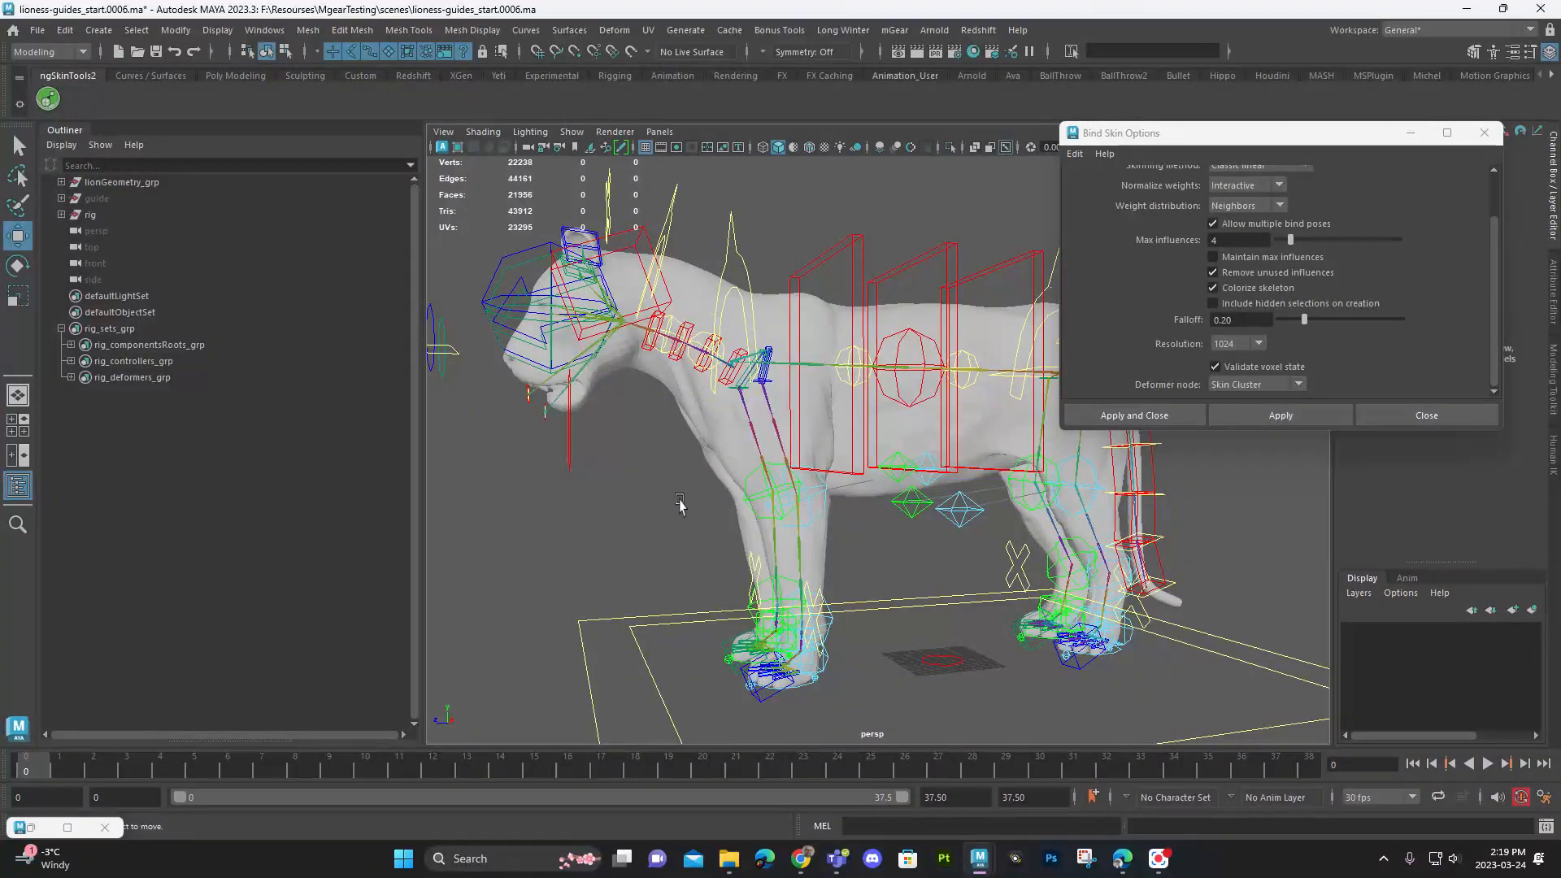
pyautogui.click(231, 372)
pyautogui.rightClick(230, 372)
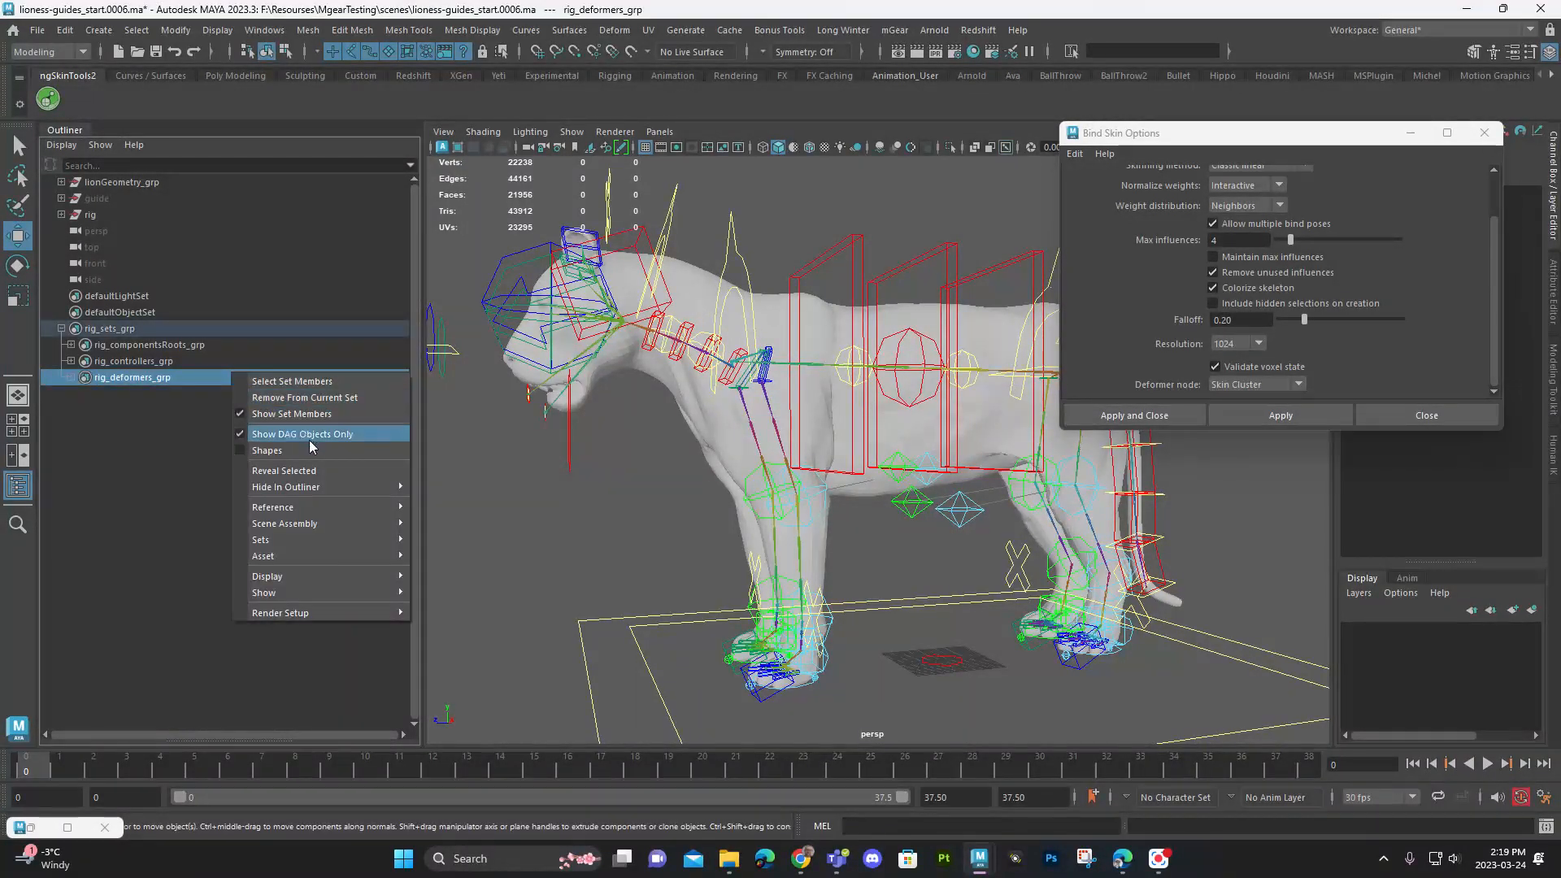
pyautogui.click(322, 382)
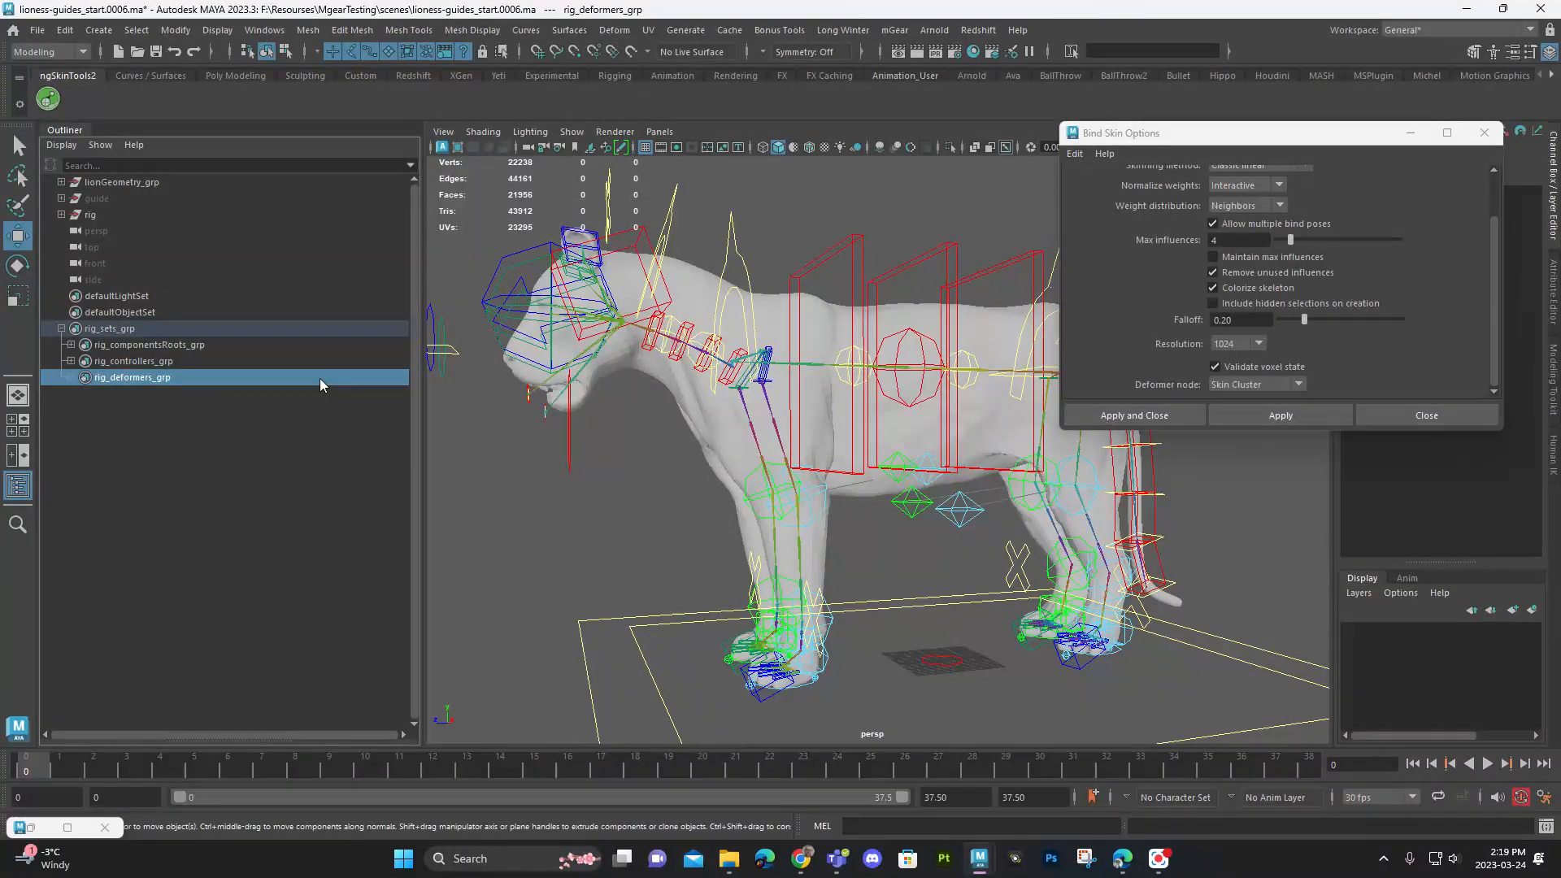
pyautogui.keyDown('shift'); pyautogui.click(713, 443); pyautogui.keyUp('shift')
pyautogui.moveTo(1229, 133); pyautogui.dragTo(1010, 109)
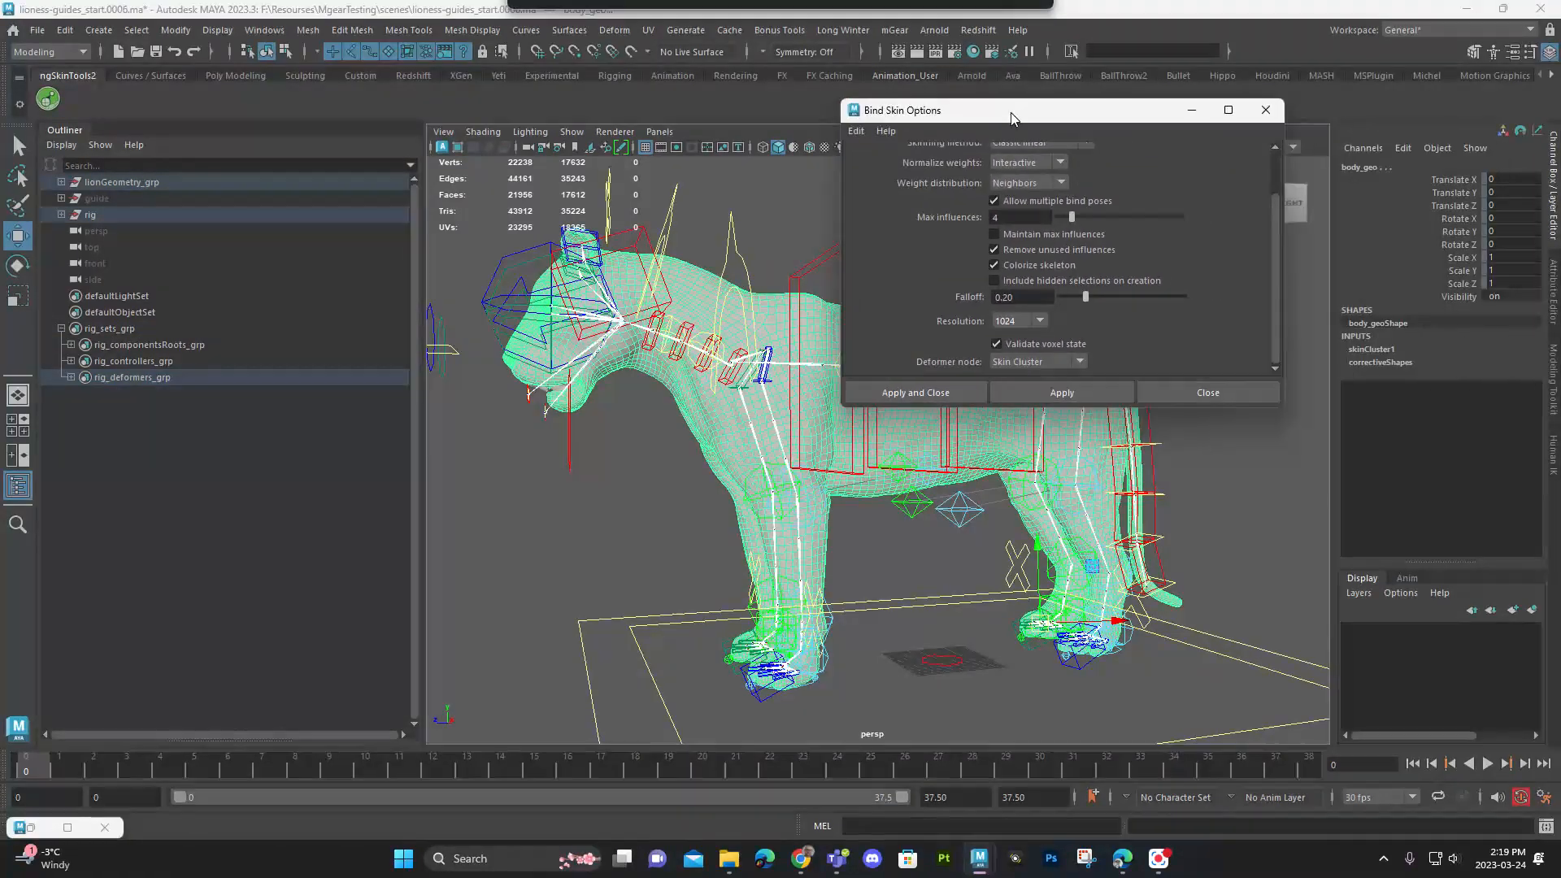
# Step: Select only the lioness body mesh and unbind its existing skin
pyautogui.click(709, 487)
pyautogui.click(729, 464)
pyautogui.press('space')
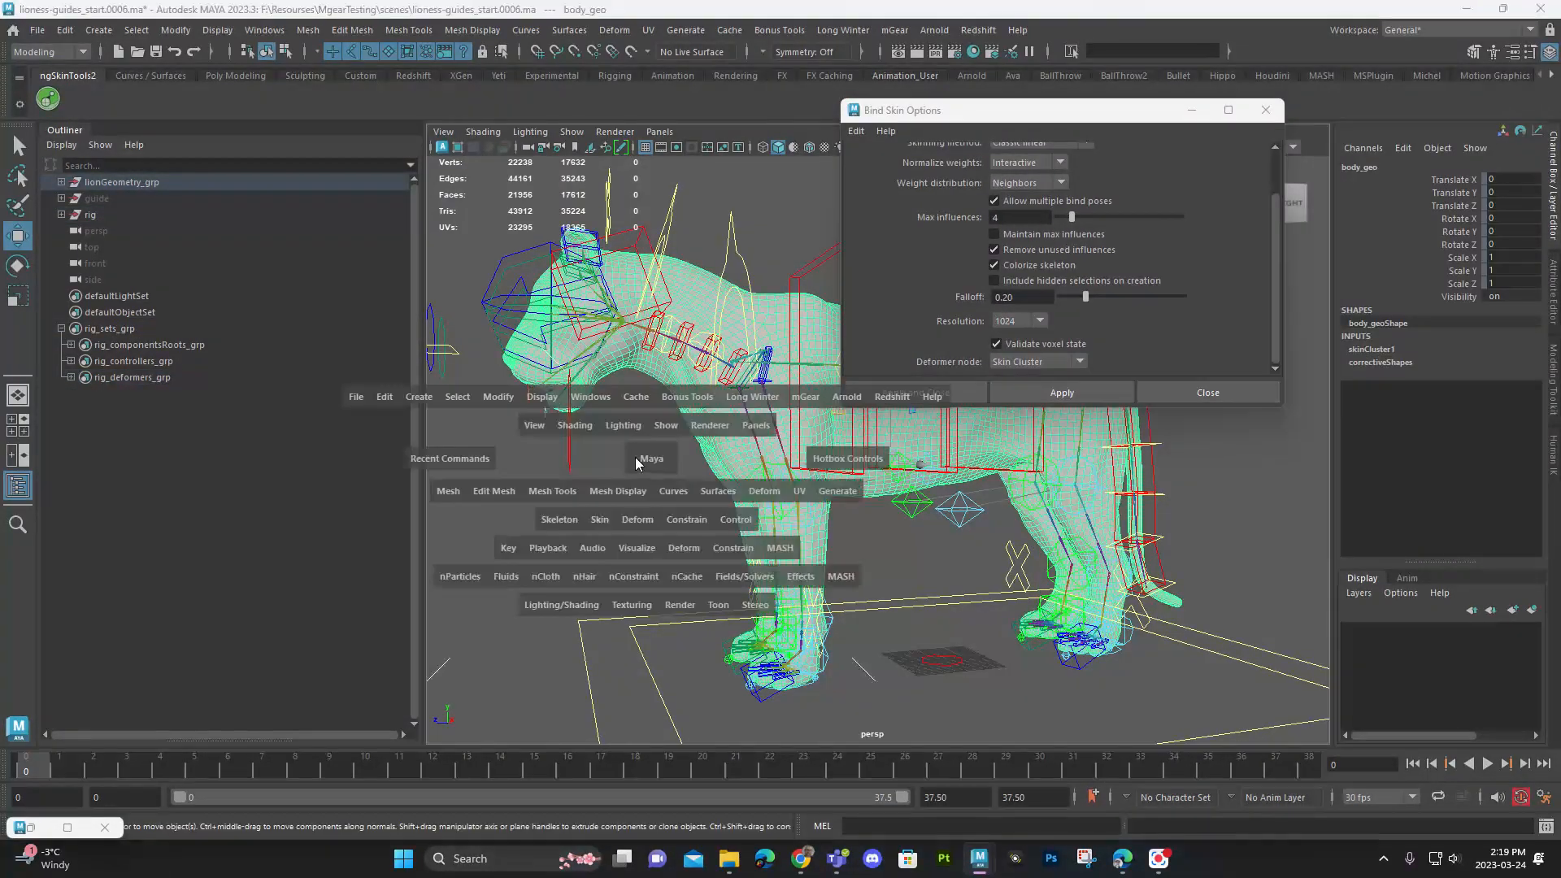
pyautogui.click(598, 520)
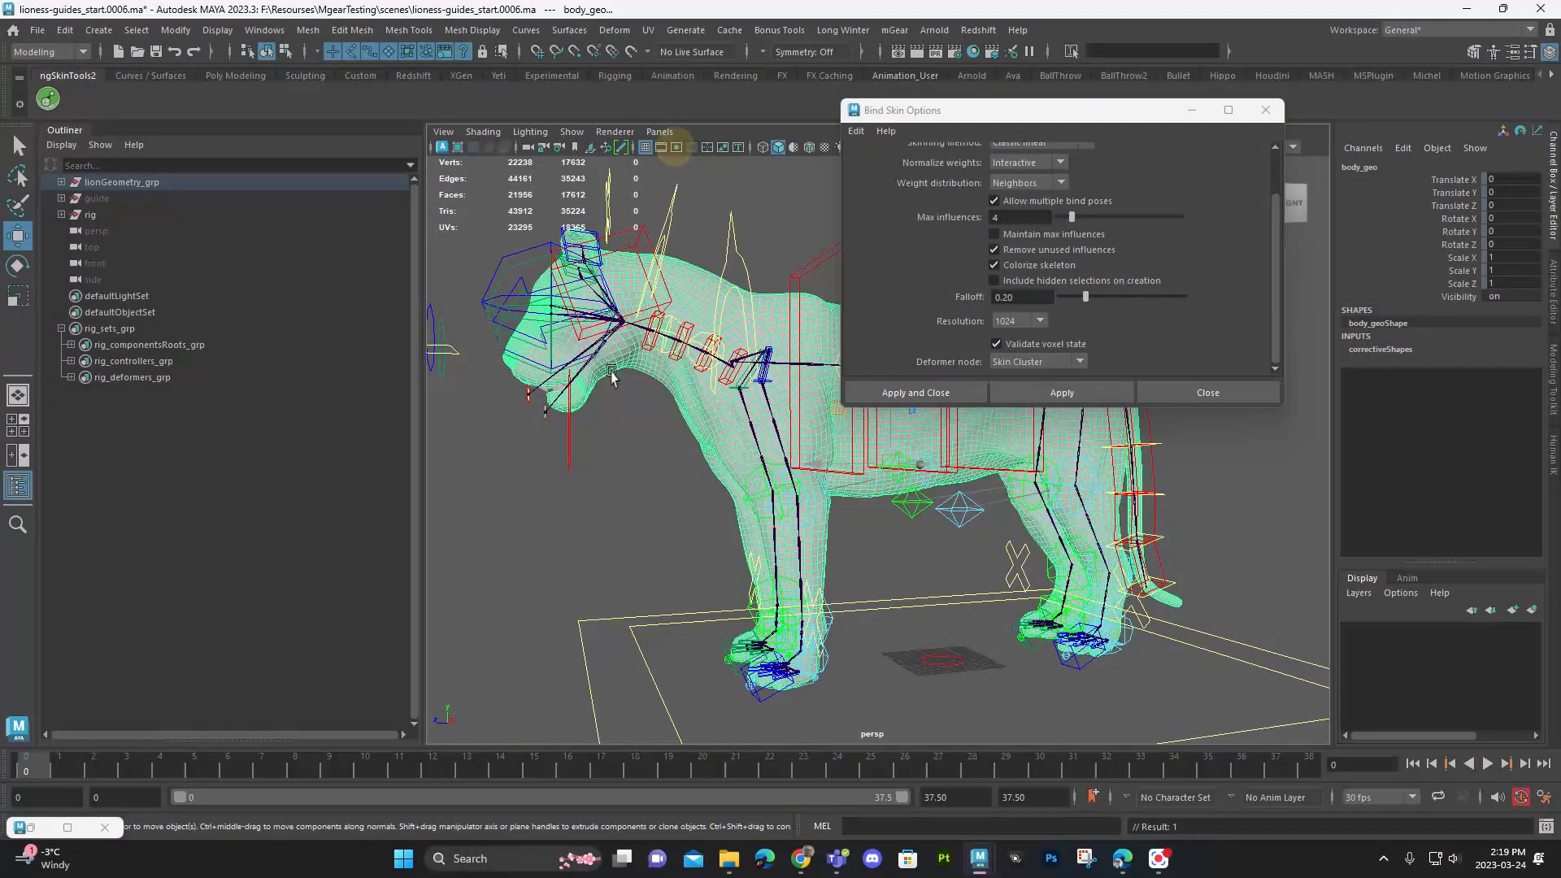
pyautogui.click(680, 154)
# Step: Select the rig_deformers_grp members and the body mesh, and bind the skin with Geodesic Voxel at resolution 1024
pyautogui.click(244, 361)
pyautogui.click(244, 378)
pyautogui.rightClick(286, 378)
pyautogui.click(299, 391)
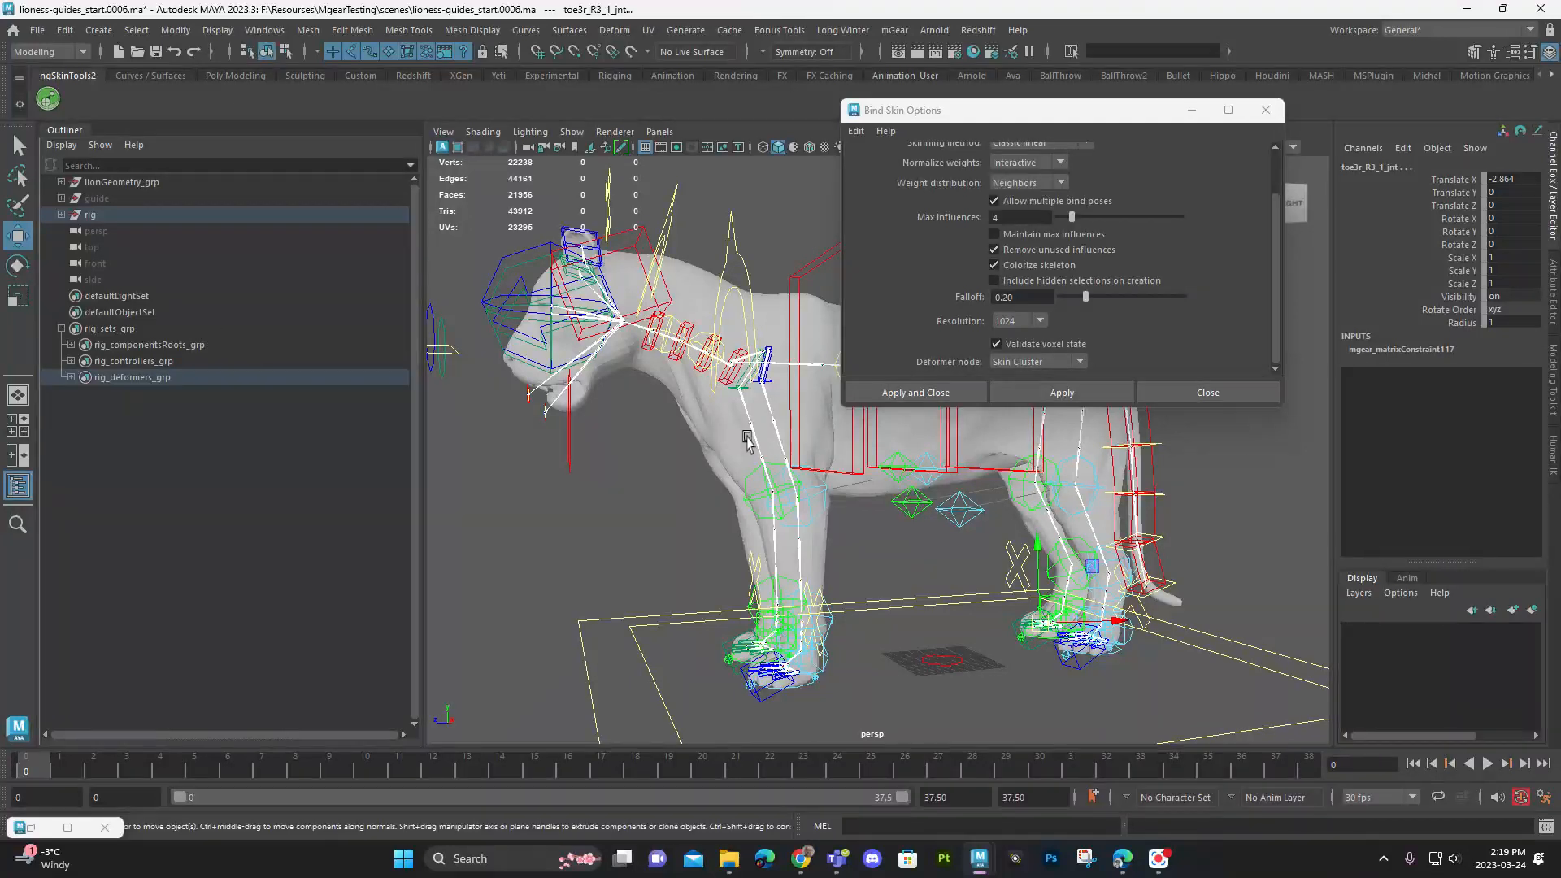
pyautogui.keyDown('shift'); pyautogui.click(785, 433); pyautogui.keyUp('shift')
pyautogui.click(1057, 392)
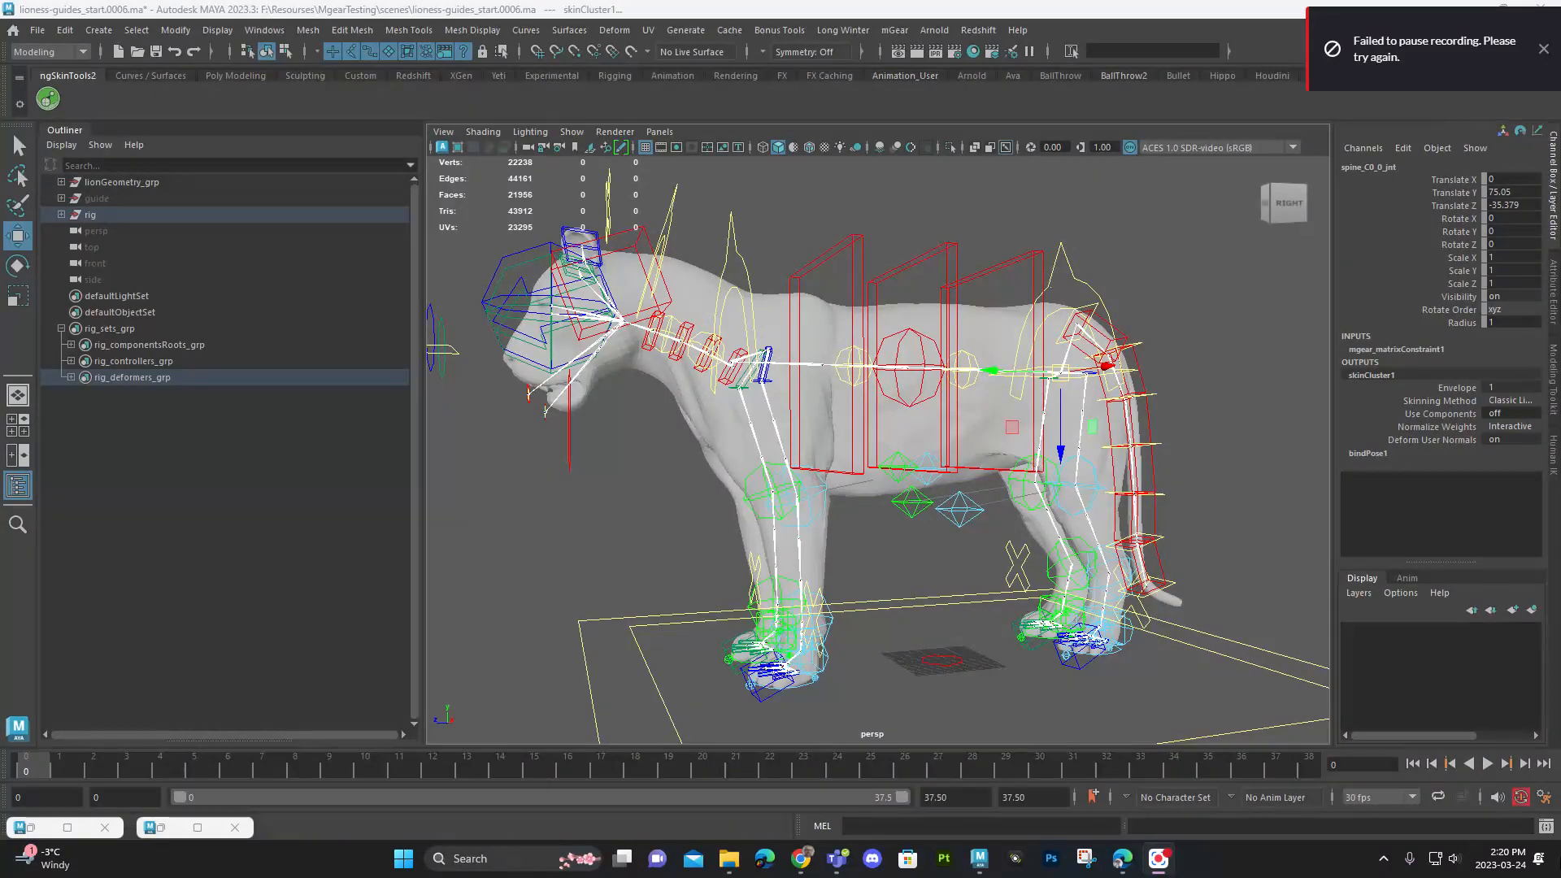
pyautogui.moveTo(1504, 868)
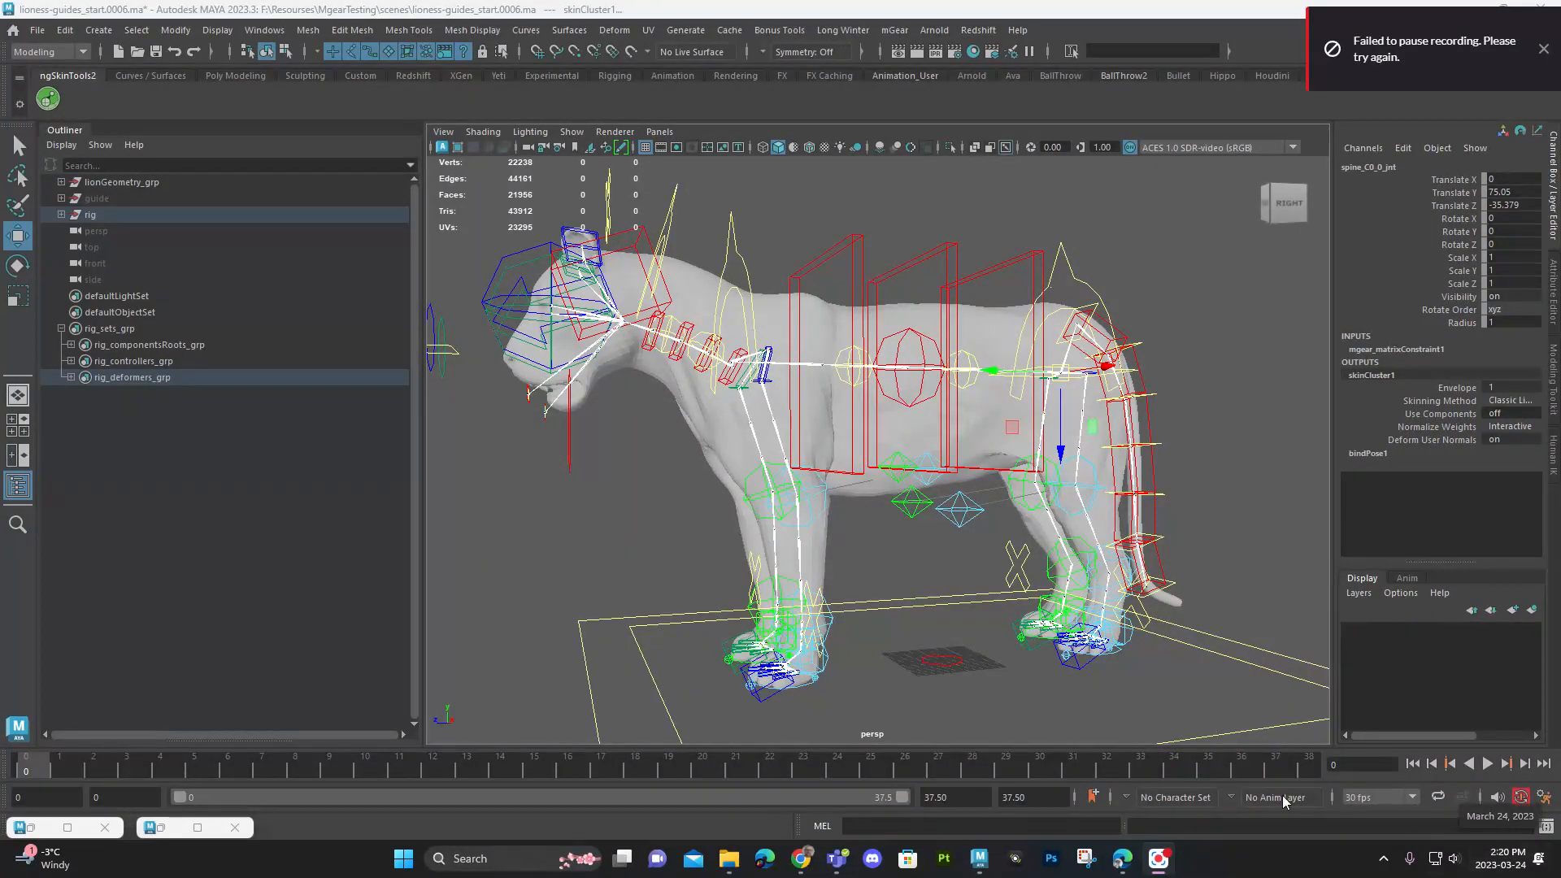
# Step: Test the front leg deformation by moving the legFront_L0_ik_ctl foot control forward and upward, and undo the moves
pyautogui.click(918, 560)
pyautogui.click(1542, 50)
pyautogui.scroll(5, 831, 630)
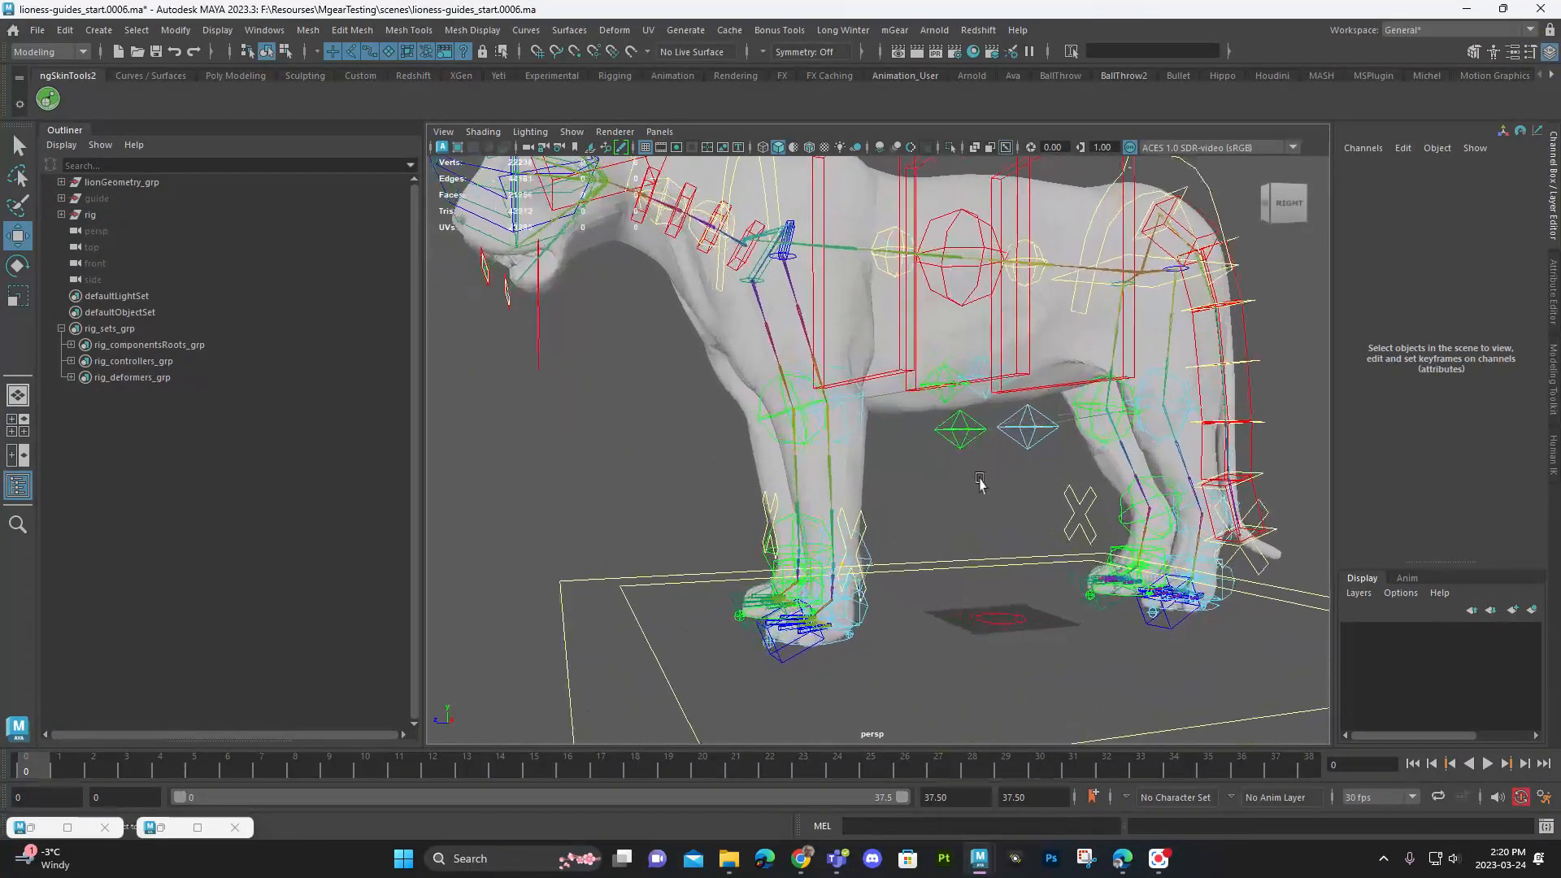
pyautogui.keyDown('alt'); pyautogui.moveTo(832, 626); pyautogui.dragTo(895, 592); pyautogui.keyUp('alt')
pyautogui.keyDown('alt'); pyautogui.moveTo(895, 593); pyautogui.dragTo(974, 618, button='right'); pyautogui.keyUp('alt')
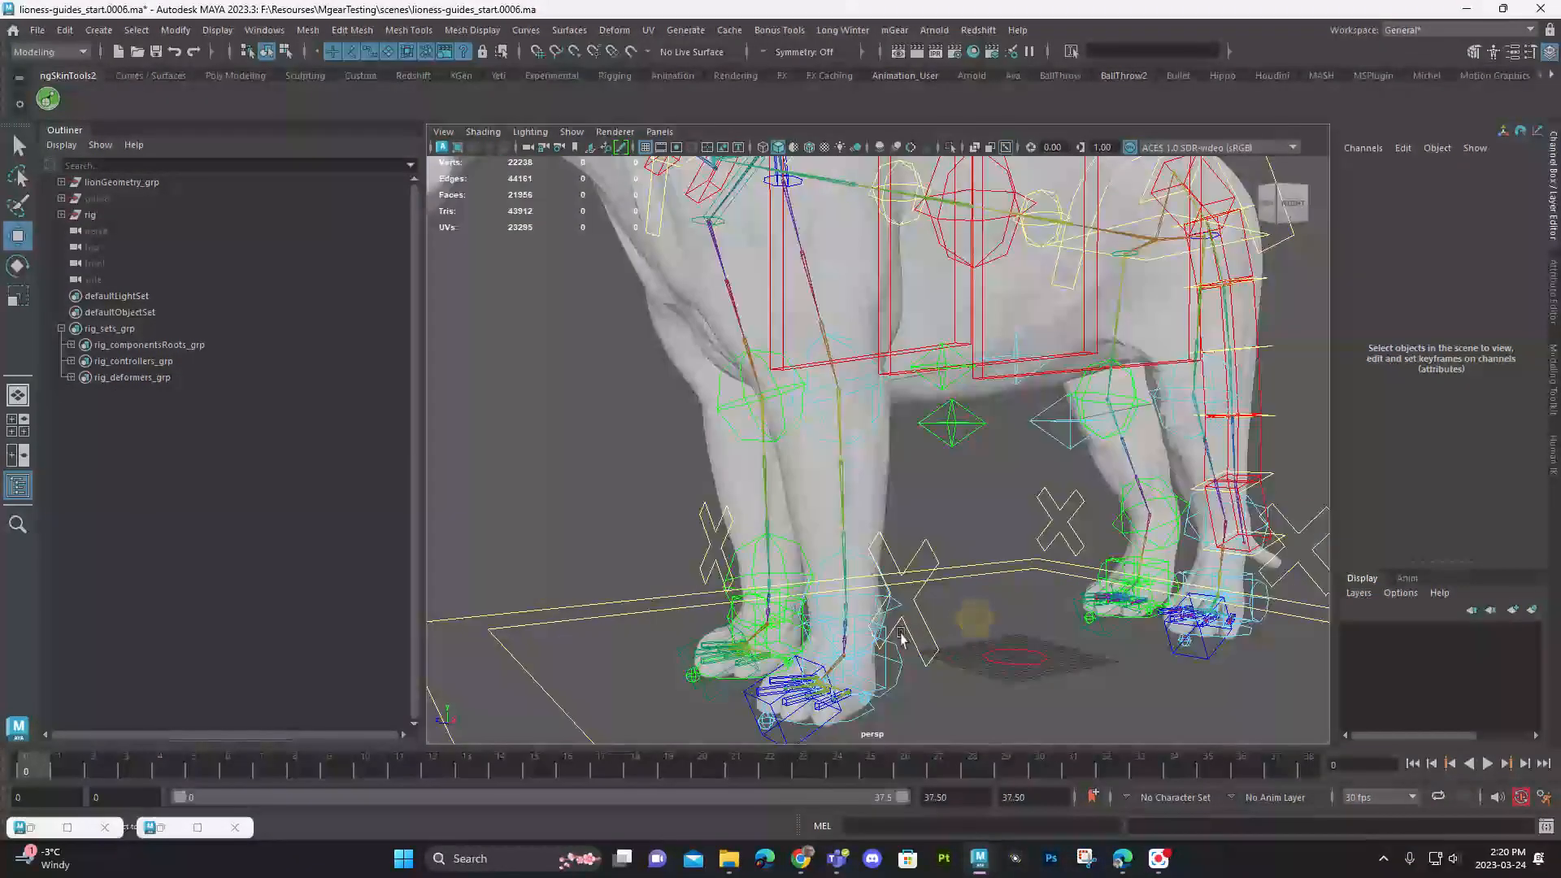
pyautogui.click(875, 630)
pyautogui.click(853, 643)
pyautogui.moveTo(854, 642)
pyautogui.keyDown('alt'); pyautogui.mouseDown()
pyautogui.moveTo(834, 636)
pyautogui.moveTo(844, 673)
pyautogui.moveTo(881, 633)
pyautogui.mouseUp(); pyautogui.keyUp('alt')
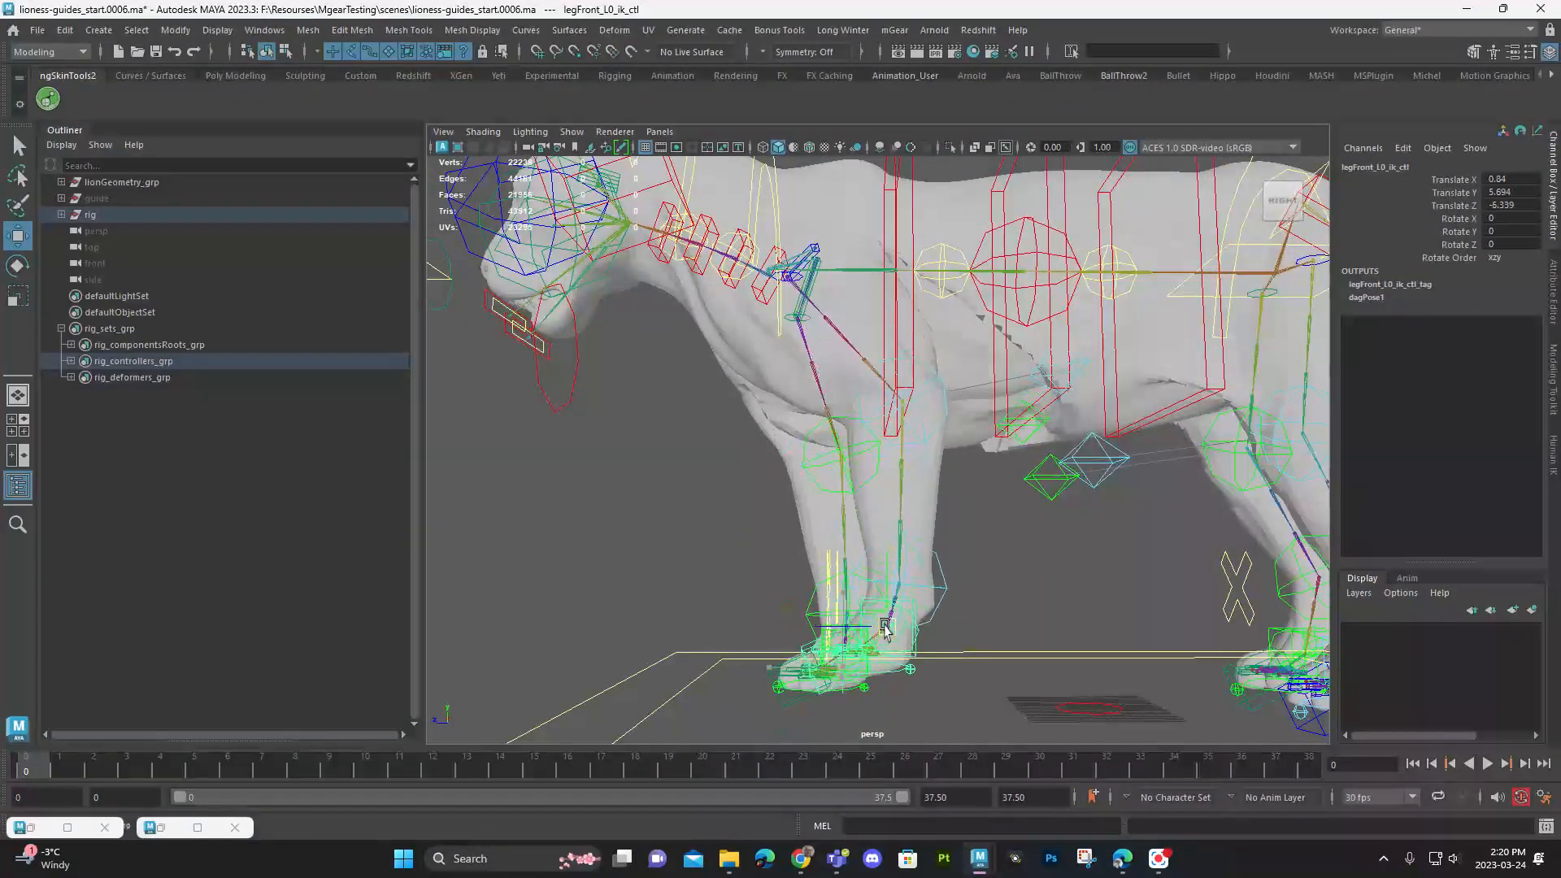
pyautogui.moveTo(811, 569); pyautogui.dragTo(710, 581)
pyautogui.keyDown('alt'); pyautogui.moveTo(1062, 540); pyautogui.dragTo(871, 575, button='right'); pyautogui.keyUp('alt')
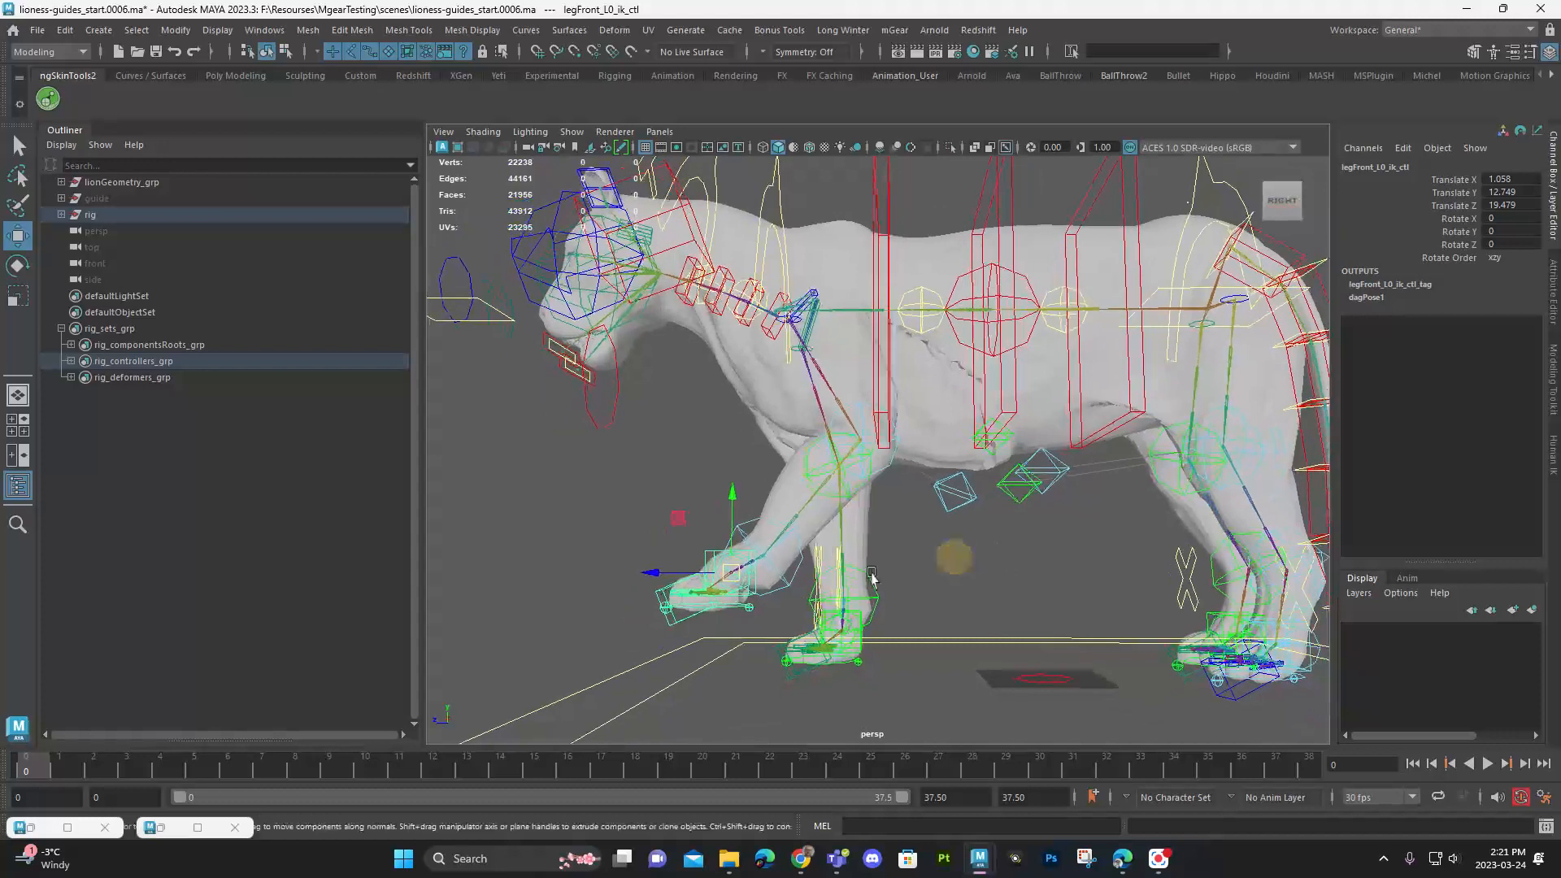
pyautogui.moveTo(762, 586); pyautogui.dragTo(714, 561)
pyautogui.hotkey('ctrl', 'z')
pyautogui.hotkey('ctrl', 'z')
# Step: Test the hip deformation by moving the spine_C0_ik0_ctl control downward, and undo the move
pyautogui.keyDown('alt'); pyautogui.moveTo(1027, 289); pyautogui.dragTo(986, 399, button='middle'); pyautogui.keyUp('alt')
pyautogui.keyDown('alt'); pyautogui.moveTo(986, 398); pyautogui.dragTo(995, 309); pyautogui.keyUp('alt')
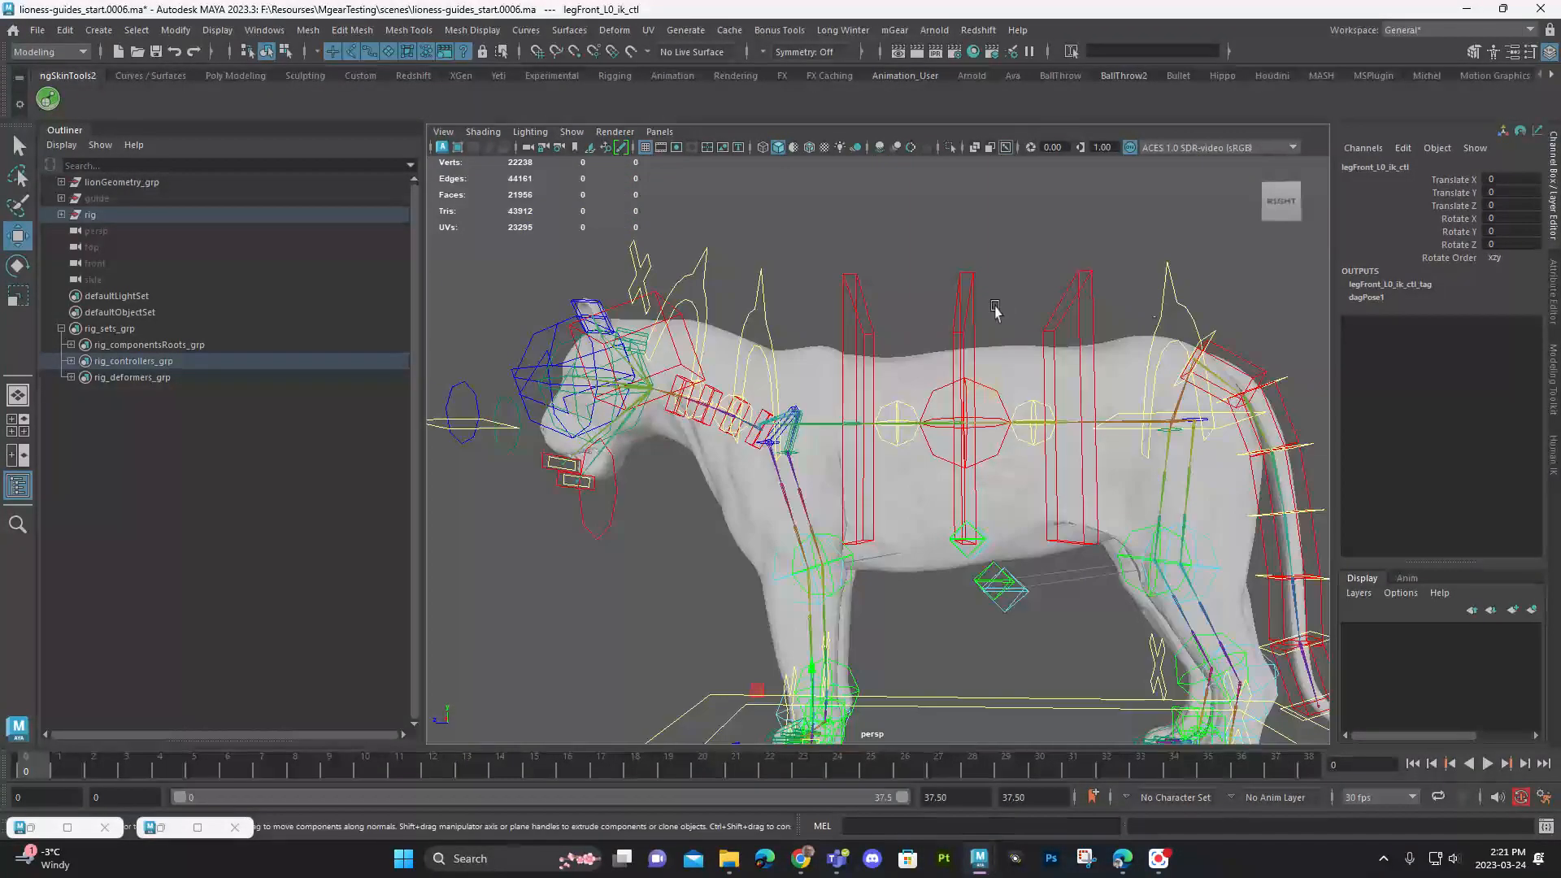
pyautogui.moveTo(1147, 287); pyautogui.dragTo(1187, 292)
pyautogui.moveTo(1174, 419); pyautogui.dragTo(1156, 498)
pyautogui.hotkey('ctrl', 'z')
# Step: Test the tail deformation by rotating the tail FK controls from tail_C0_fk2_ctl onward -45 degrees in Z, and undo the rotation
pyautogui.keyDown('alt'); pyautogui.moveTo(1195, 477); pyautogui.dragTo(965, 432, button='middle'); pyautogui.keyUp('alt')
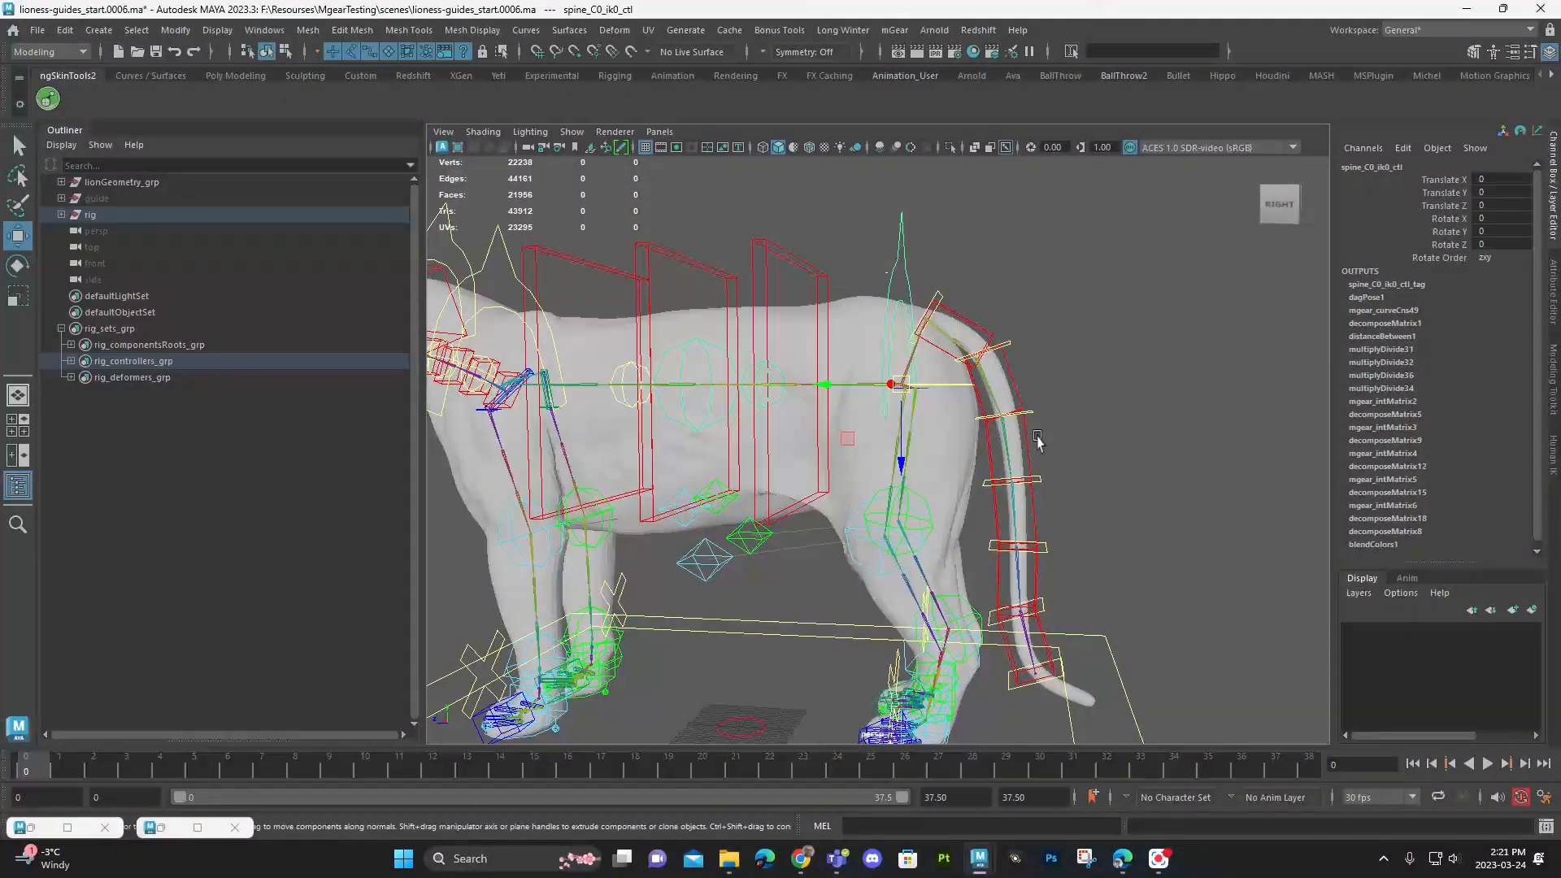
pyautogui.click(1022, 392)
pyautogui.click(1010, 393)
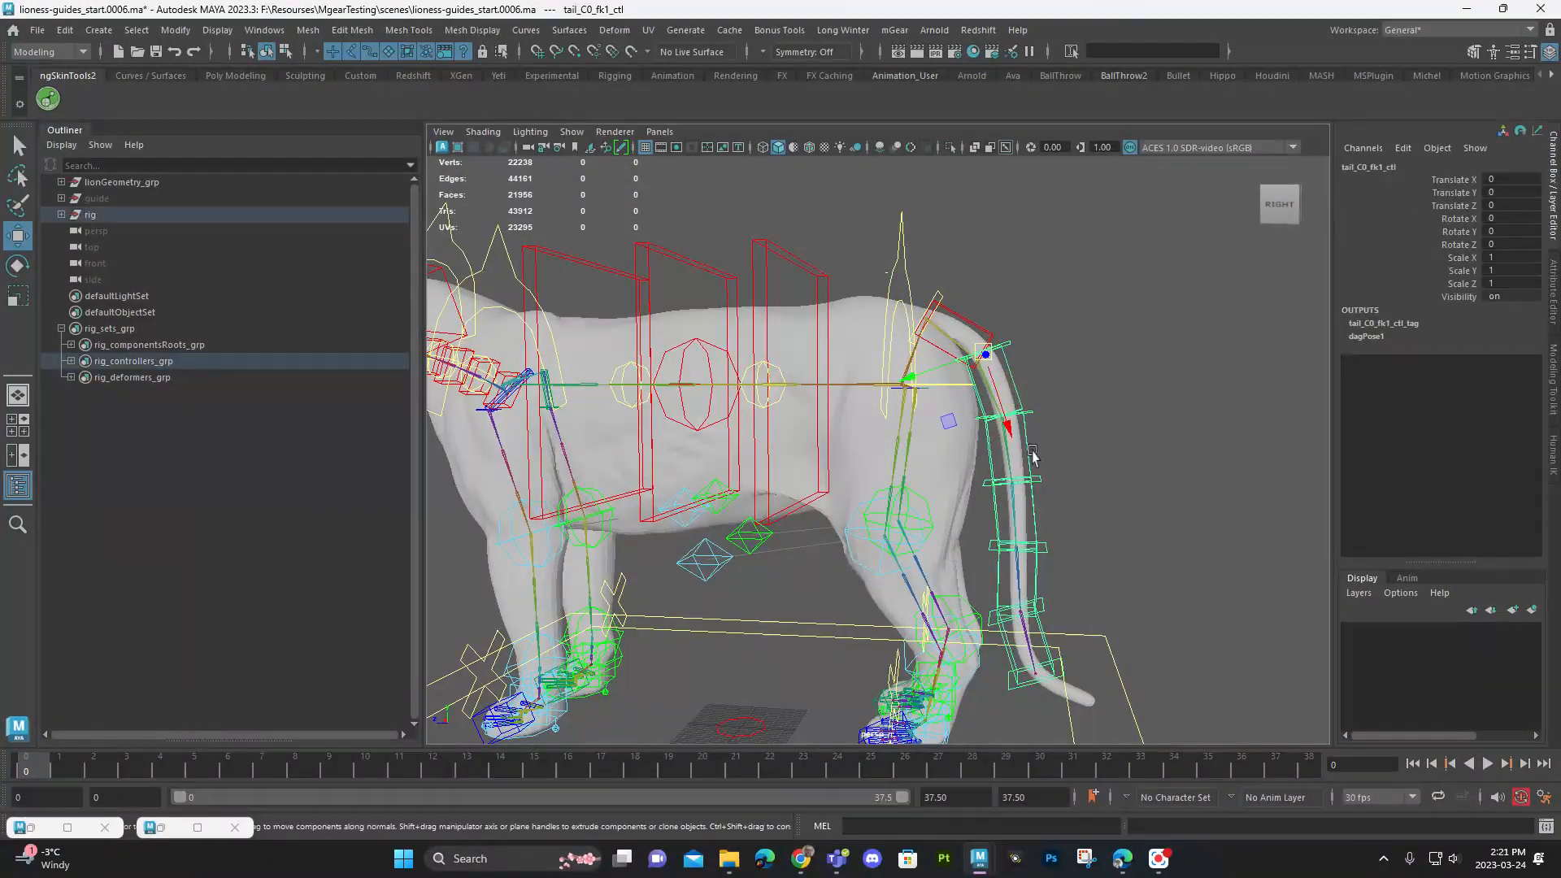
pyautogui.click(1006, 470)
pyautogui.hotkey('ctrl', 'z')
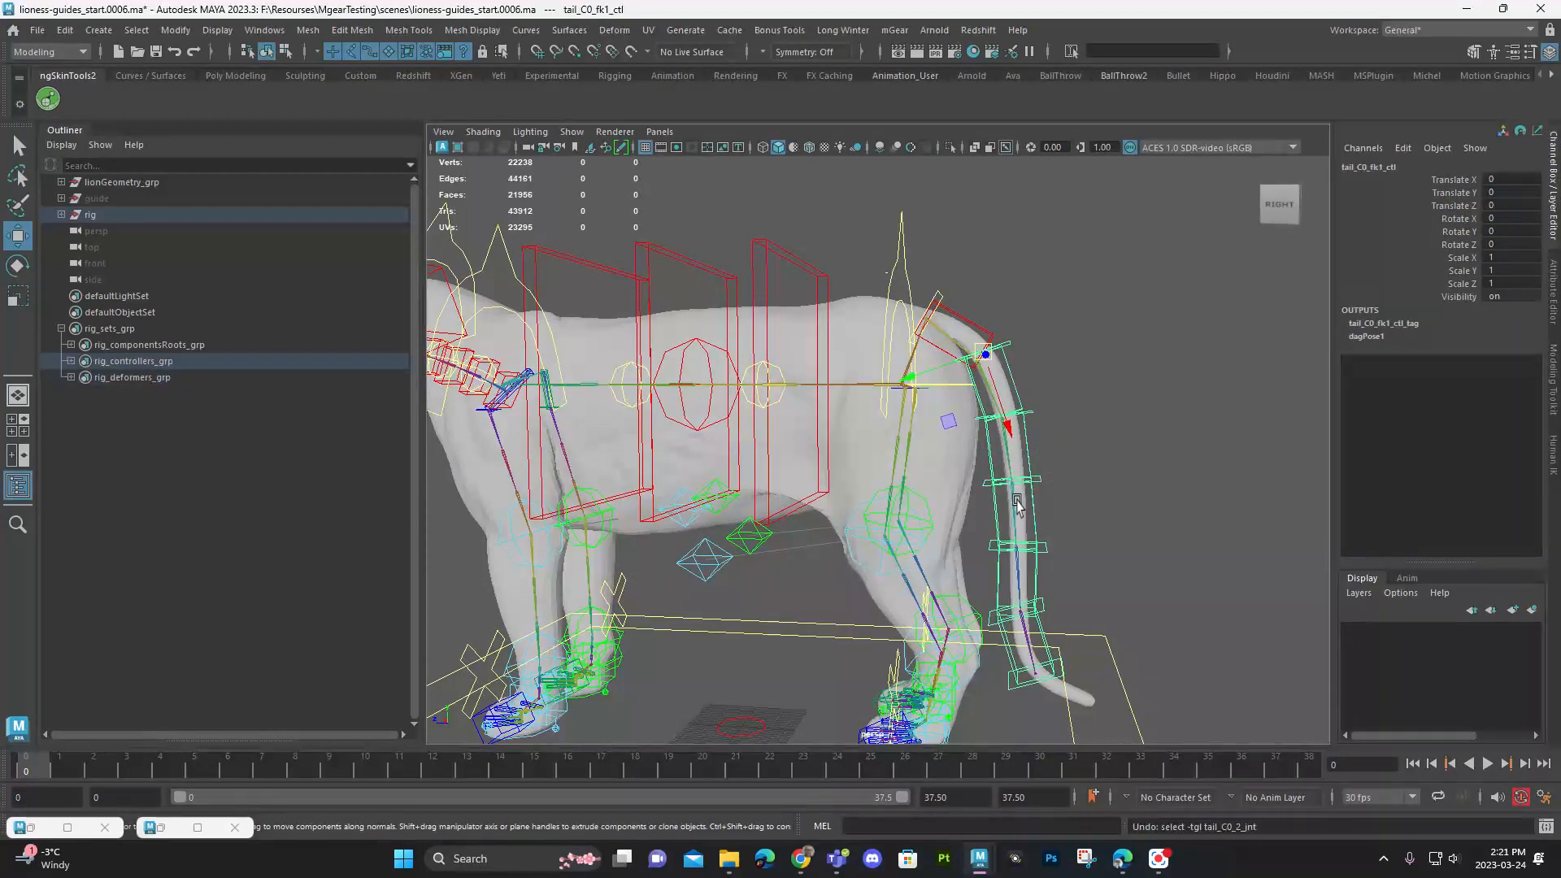
pyautogui.press('e')
pyautogui.moveTo(1026, 382); pyautogui.dragTo(984, 346)
pyautogui.keyDown('ctrl'); pyautogui.keyDown('shift'); pyautogui.moveTo(1073, 274); pyautogui.dragTo(1095, 273, button='right'); pyautogui.keyUp('shift'); pyautogui.keyUp('ctrl')
pyautogui.keyDown('ctrl'); pyautogui.keyDown('shift'); pyautogui.moveTo(1177, 299); pyautogui.dragTo(1177, 299, button='right'); pyautogui.keyUp('shift'); pyautogui.keyUp('ctrl')
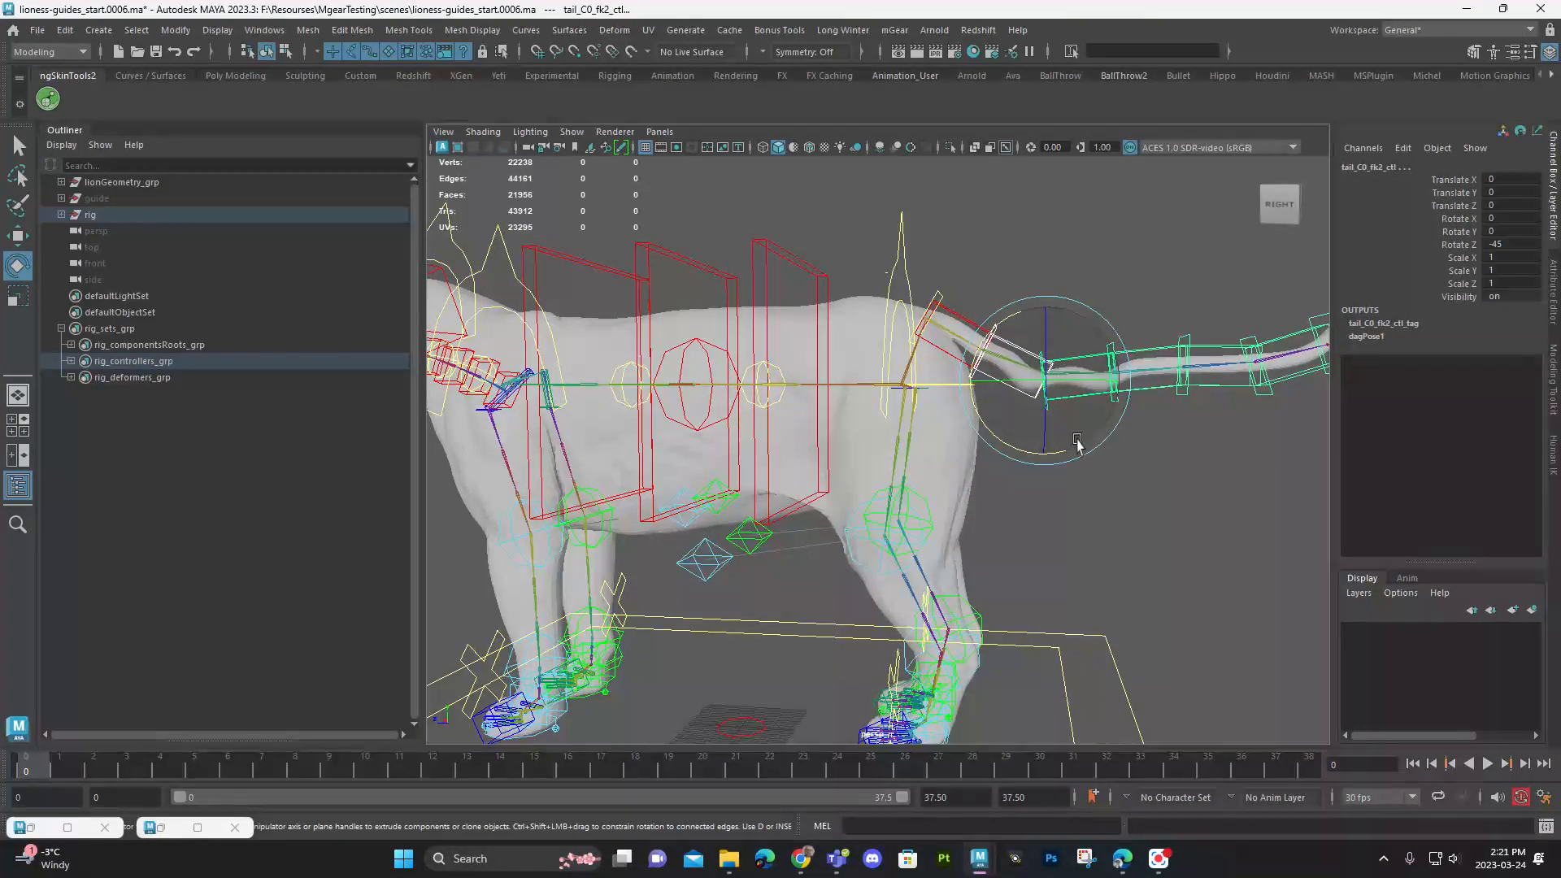
pyautogui.hotkey('ctrl', 'z')
# Step: Test the neck deformation by moving and rotating neck_C0_ik_ctl, undo the changes, and clear the selection
pyautogui.keyDown('alt'); pyautogui.moveTo(736, 264); pyautogui.dragTo(1045, 328, button='middle'); pyautogui.keyUp('alt')
pyautogui.keyDown('alt'); pyautogui.moveTo(772, 329); pyautogui.dragTo(828, 334); pyautogui.keyUp('alt')
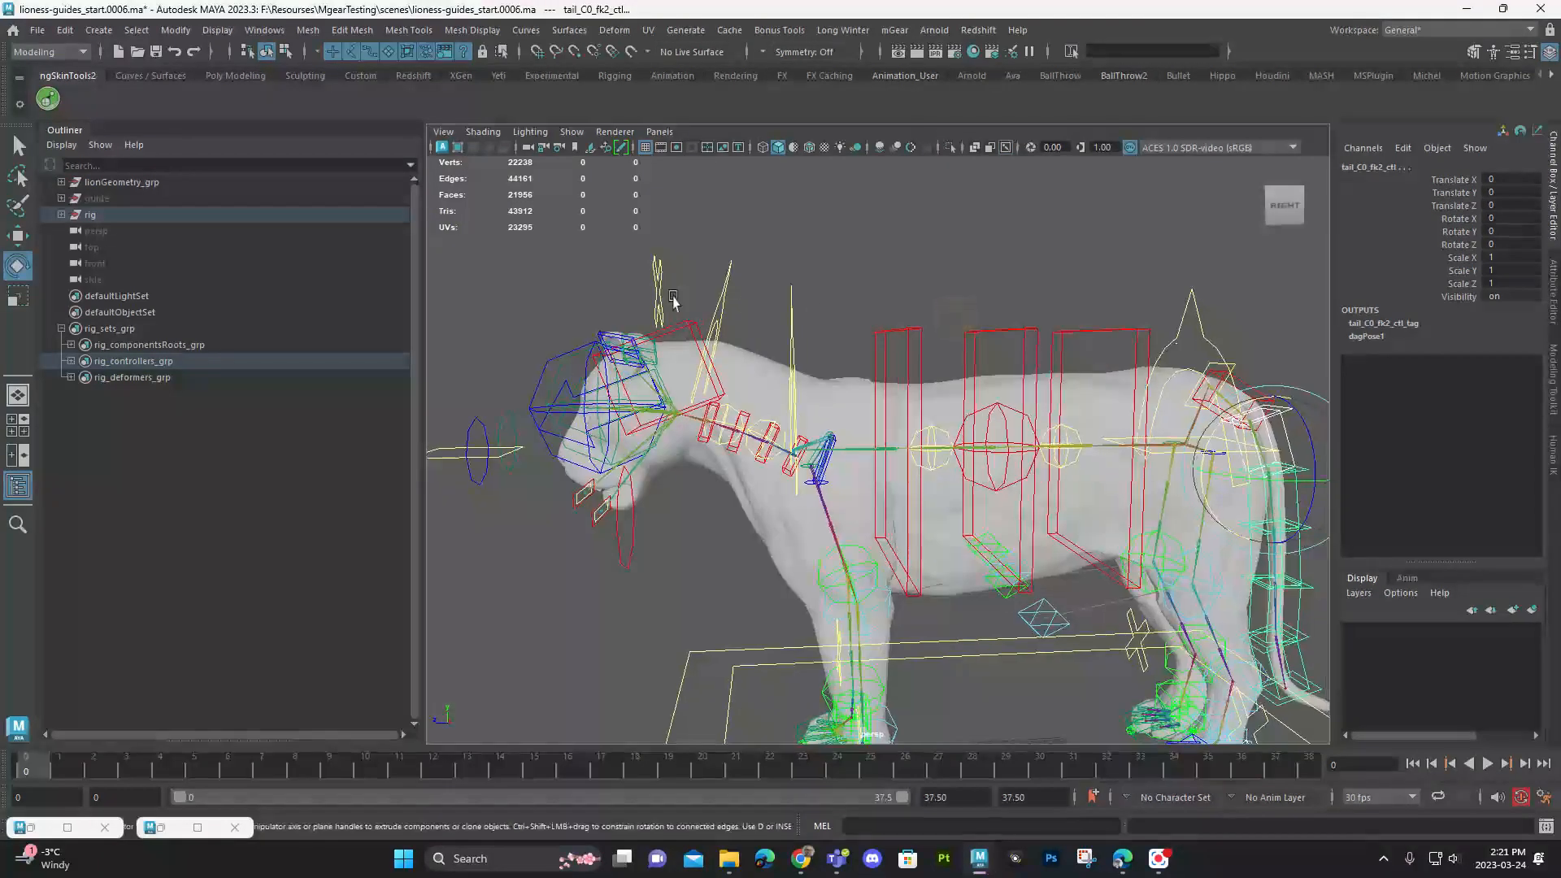
pyautogui.click(670, 331)
pyautogui.moveTo(672, 335); pyautogui.dragTo(716, 350)
pyautogui.hotkey('ctrl', 'z')
pyautogui.moveTo(717, 275); pyautogui.dragTo(742, 286)
pyautogui.press('w')
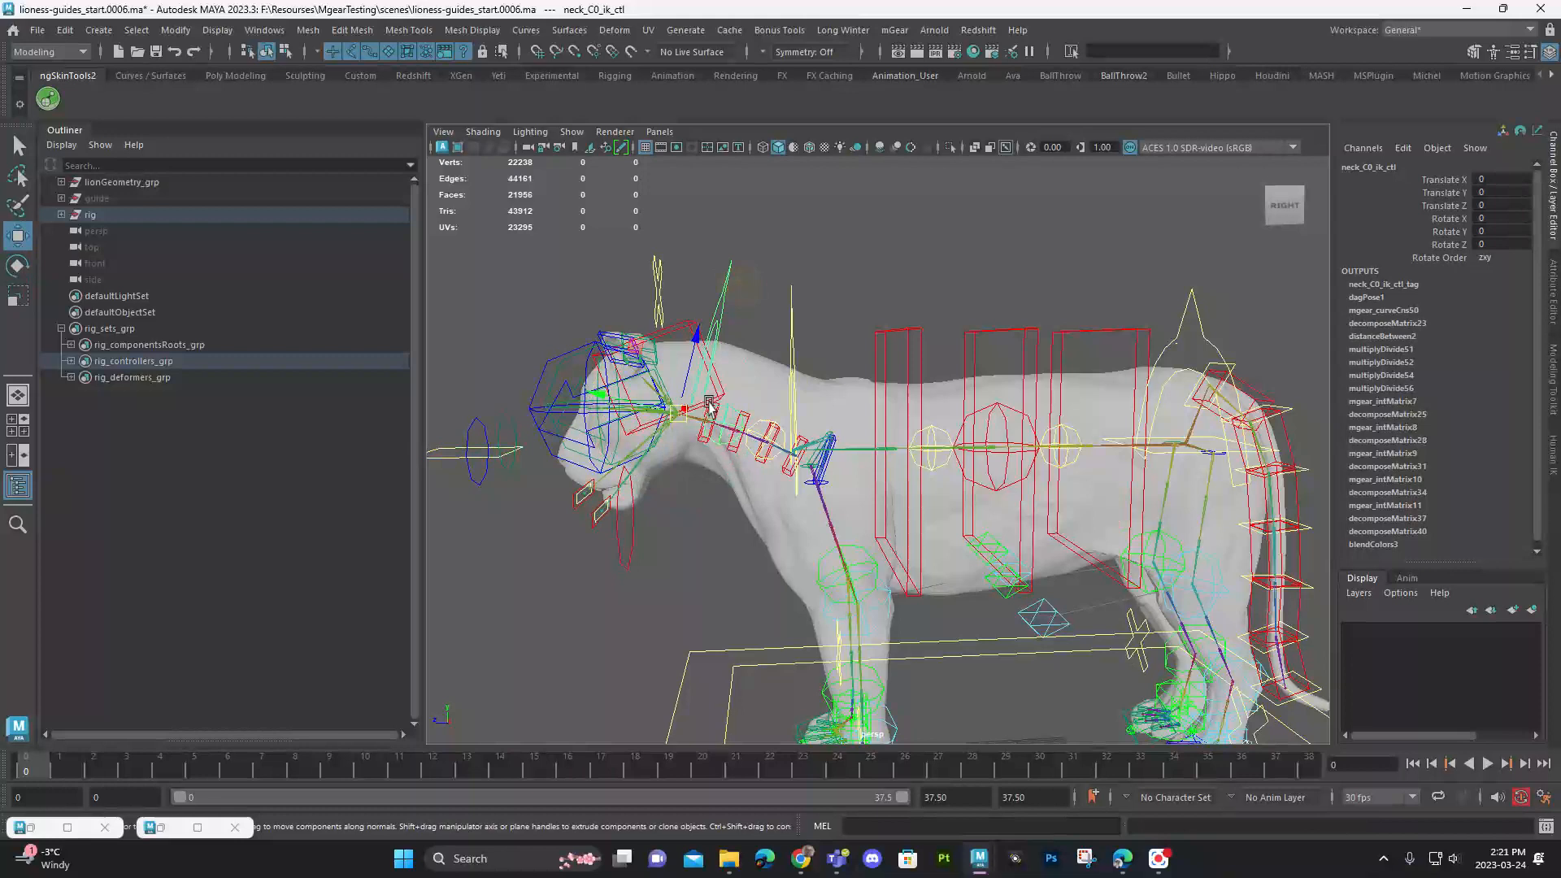
pyautogui.moveTo(695, 412); pyautogui.dragTo(642, 464)
pyautogui.press('e')
pyautogui.hotkey('ctrl', 'z')
pyautogui.hotkey('ctrl', 'z')
pyautogui.hotkey('ctrl', 'z')
pyautogui.hotkey('ctrl', 'z')
pyautogui.hotkey('ctrl', 'z')
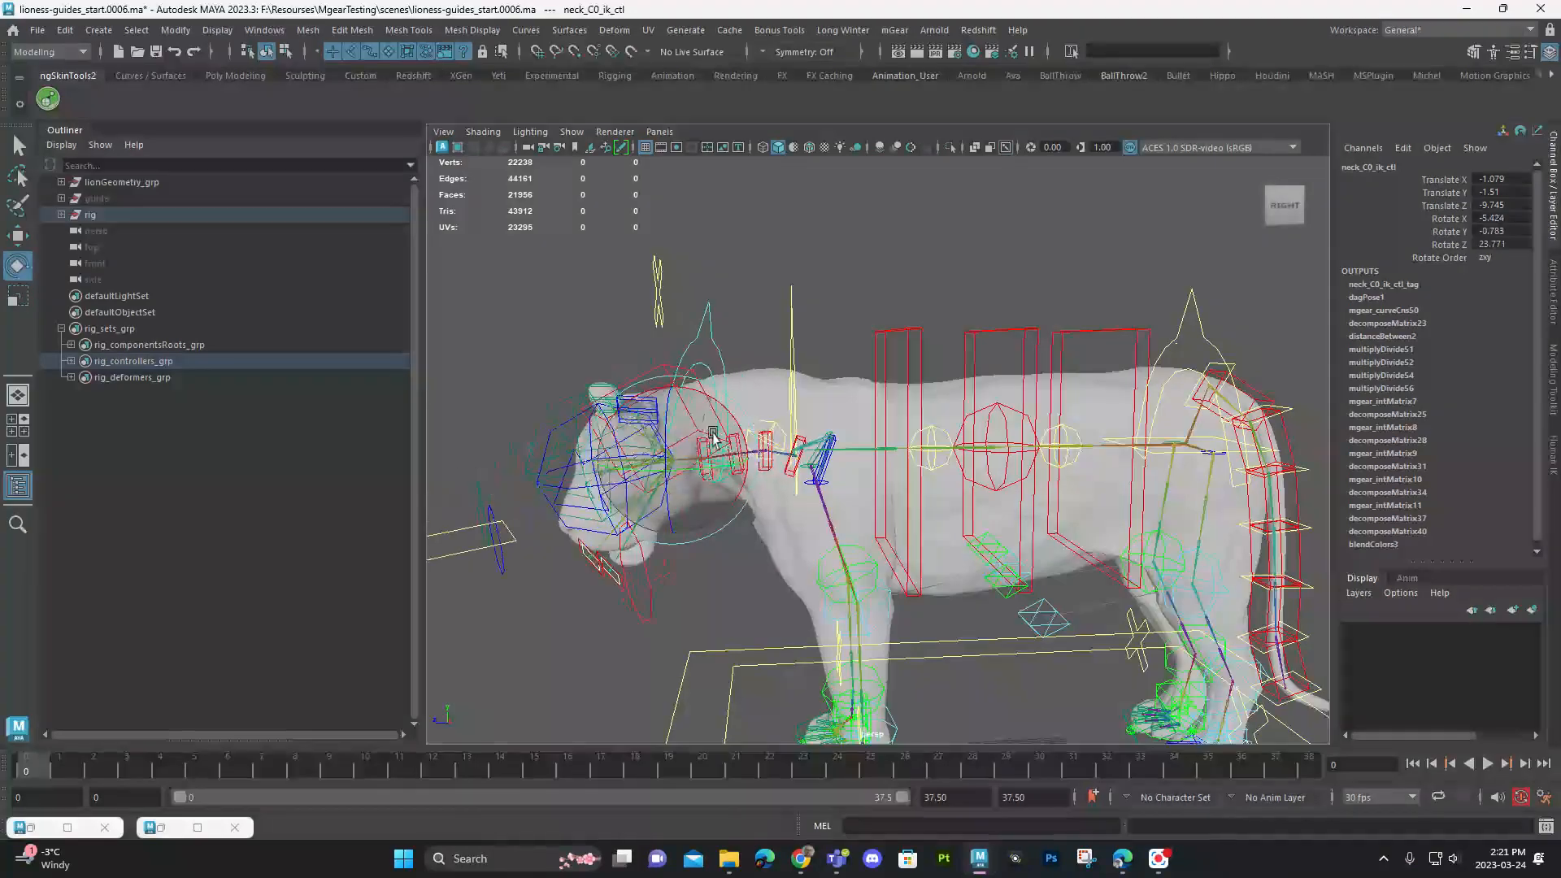
pyautogui.click(980, 244)
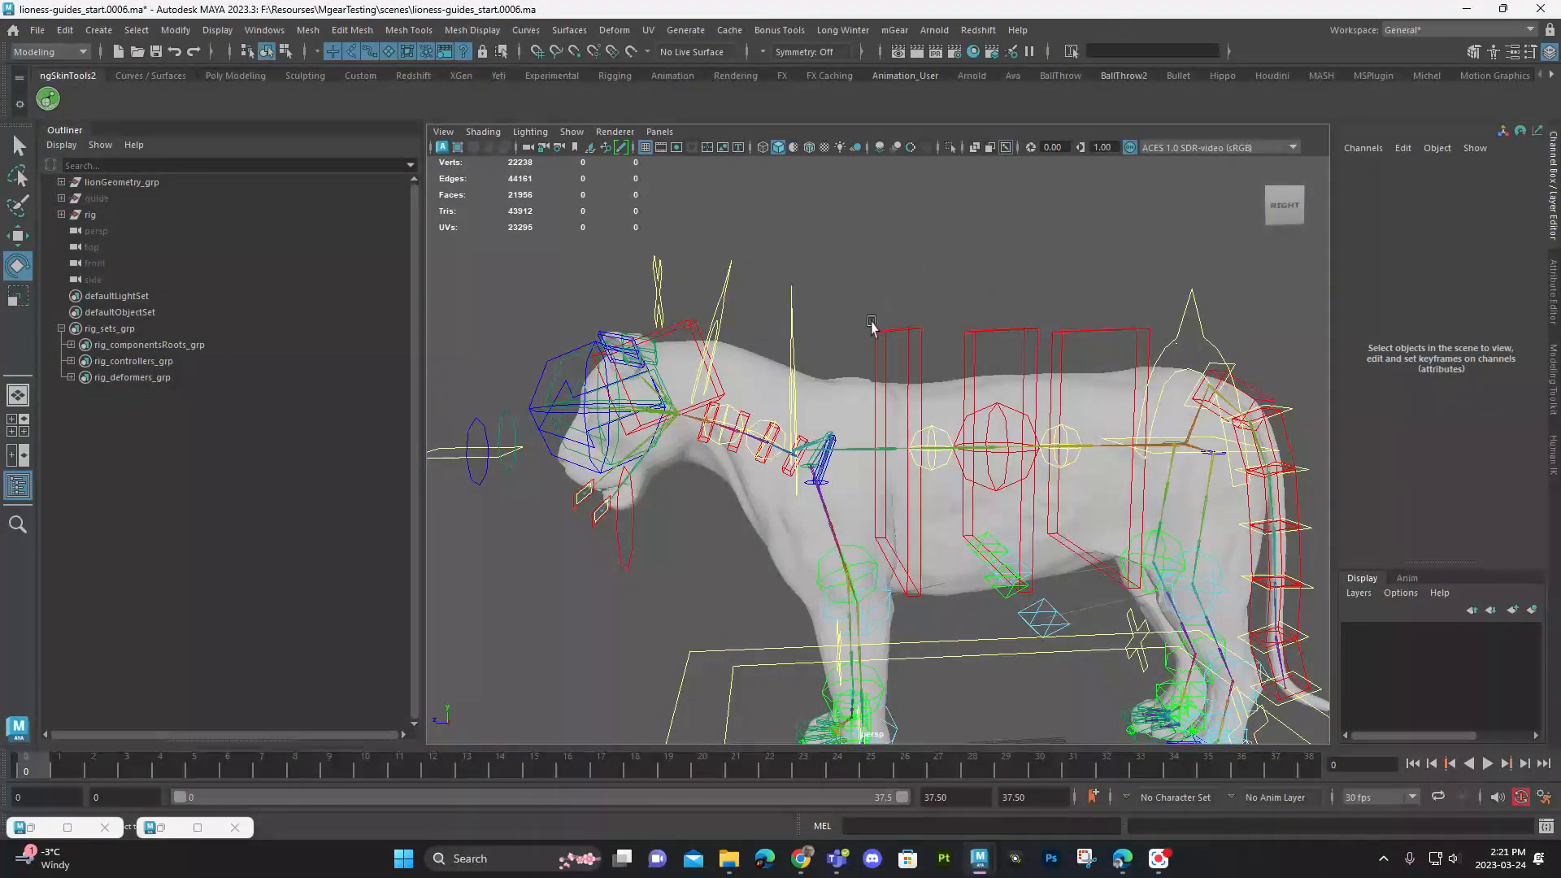
# Step: Select the lioness body mesh, open ngSkinTools, and initialize skinning layers on its skin cluster
pyautogui.click(817, 394)
pyautogui.keyDown('alt'); pyautogui.moveTo(817, 394); pyautogui.dragTo(776, 377); pyautogui.keyUp('alt')
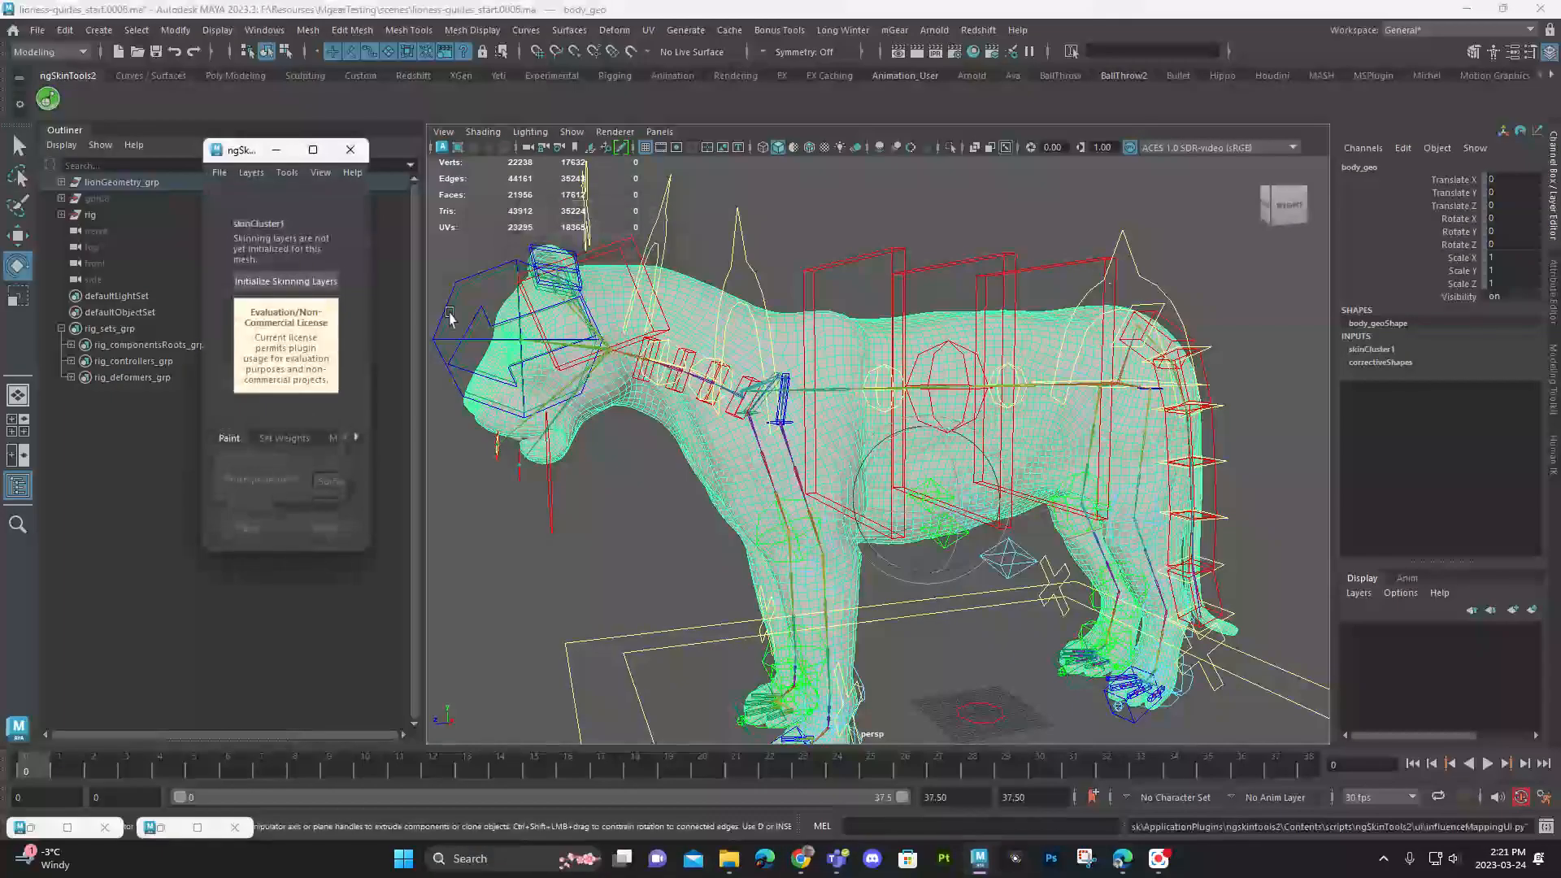
pyautogui.click(285, 280)
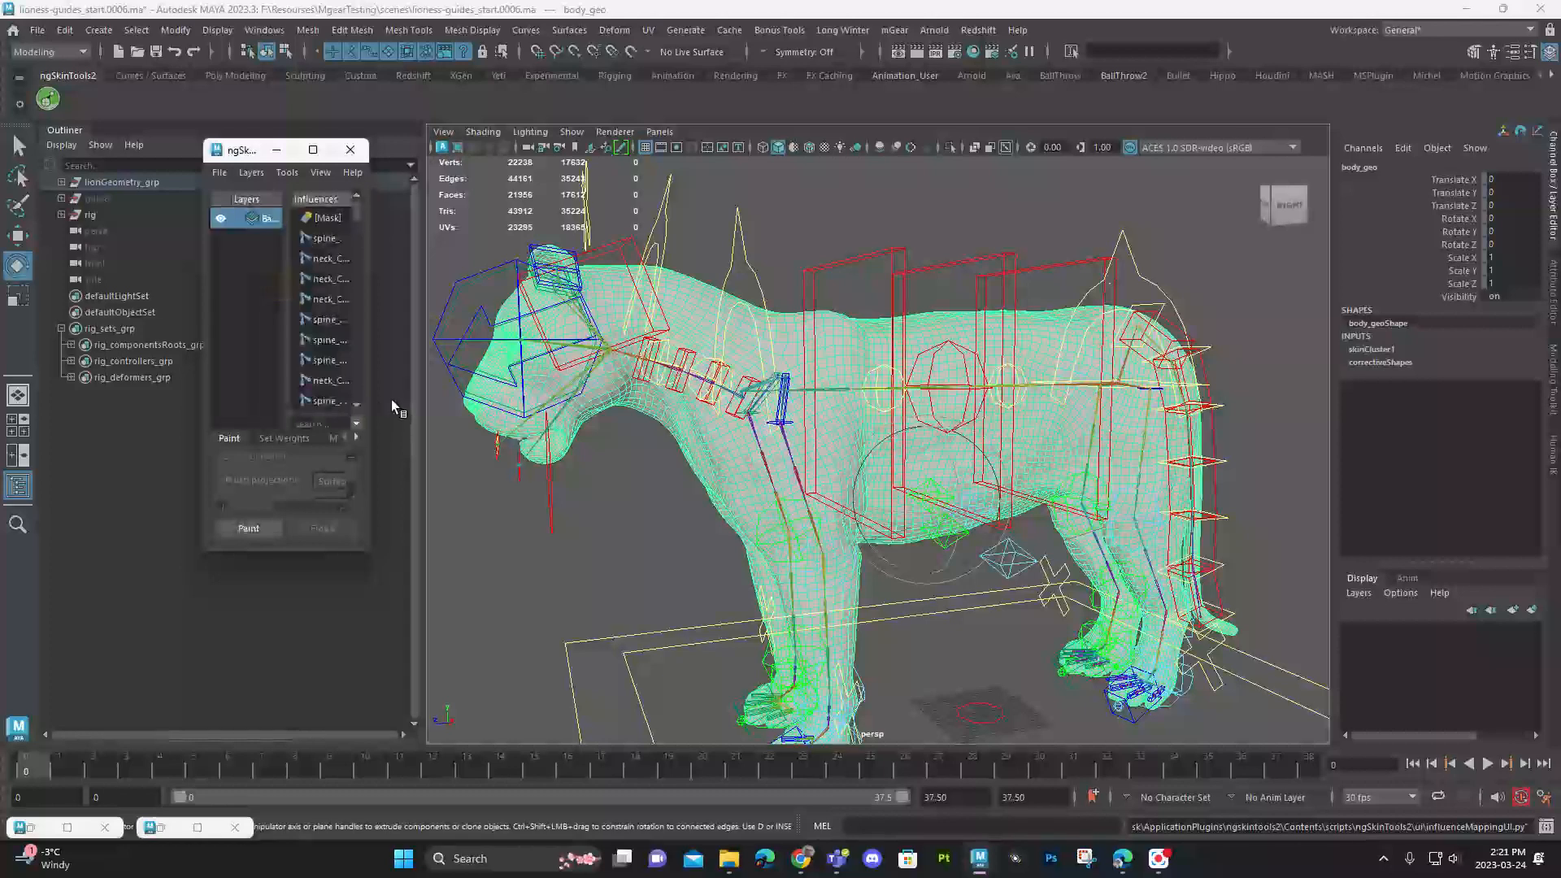
# Step: Start ngSkinTools weight painting on the body mesh, widen the ngSkinTools window, and move it clear of the model
pyautogui.click(231, 533)
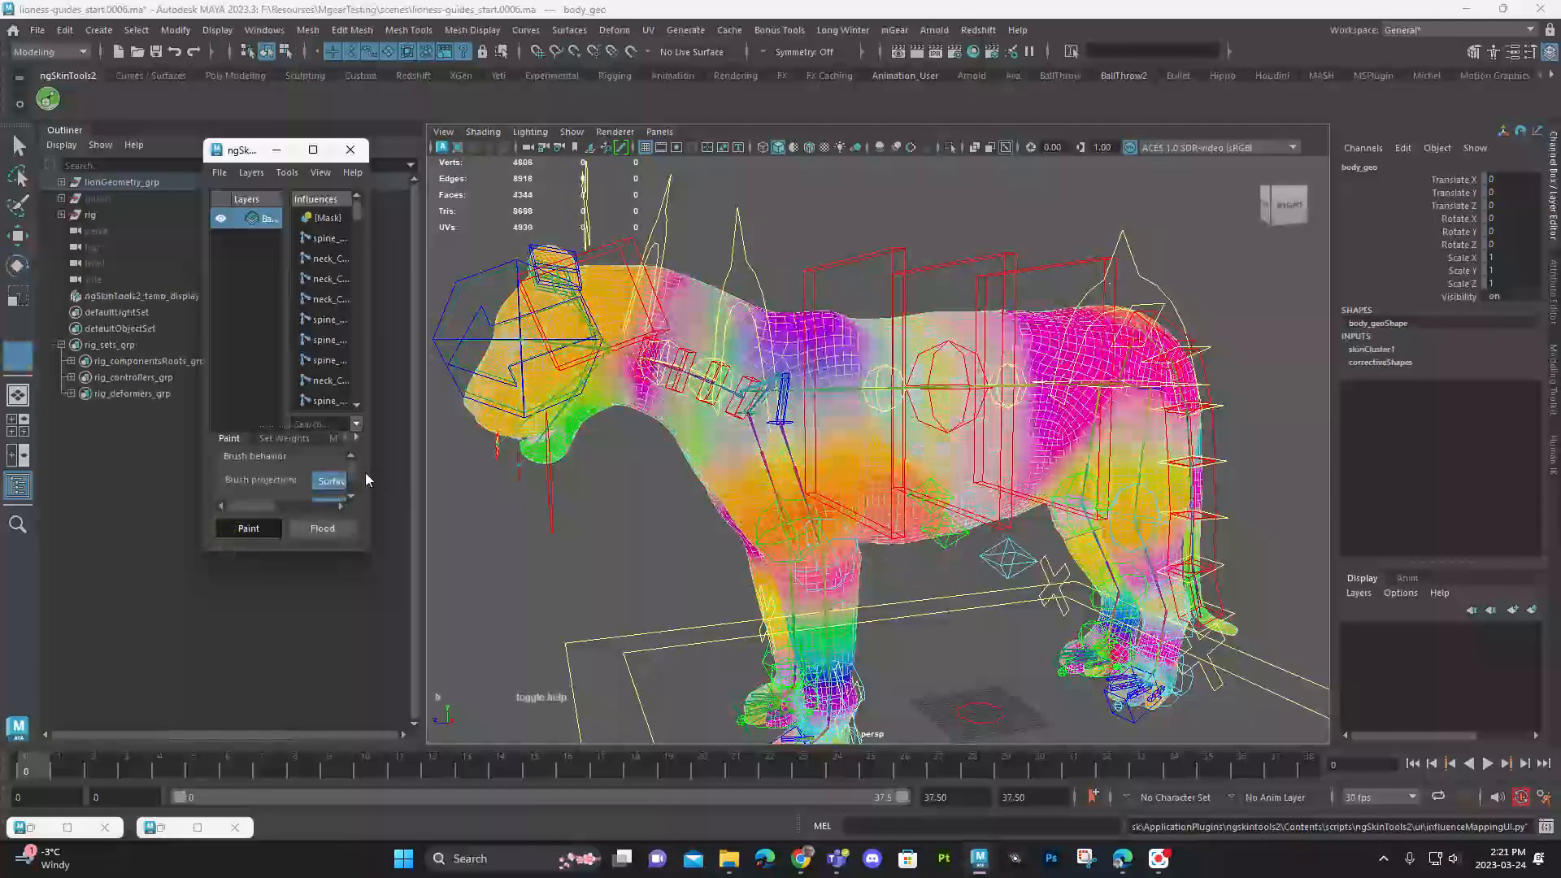
pyautogui.moveTo(364, 470); pyautogui.dragTo(663, 471)
pyautogui.moveTo(533, 154); pyautogui.dragTo(271, 140)
# Step: Examine the torso weights of the spine_C0_1 to spine_C0_4 influences and the neck_C0_0, neck_C0_2 and neck_C0_4 influences
pyautogui.scroll(10, 887, 474)
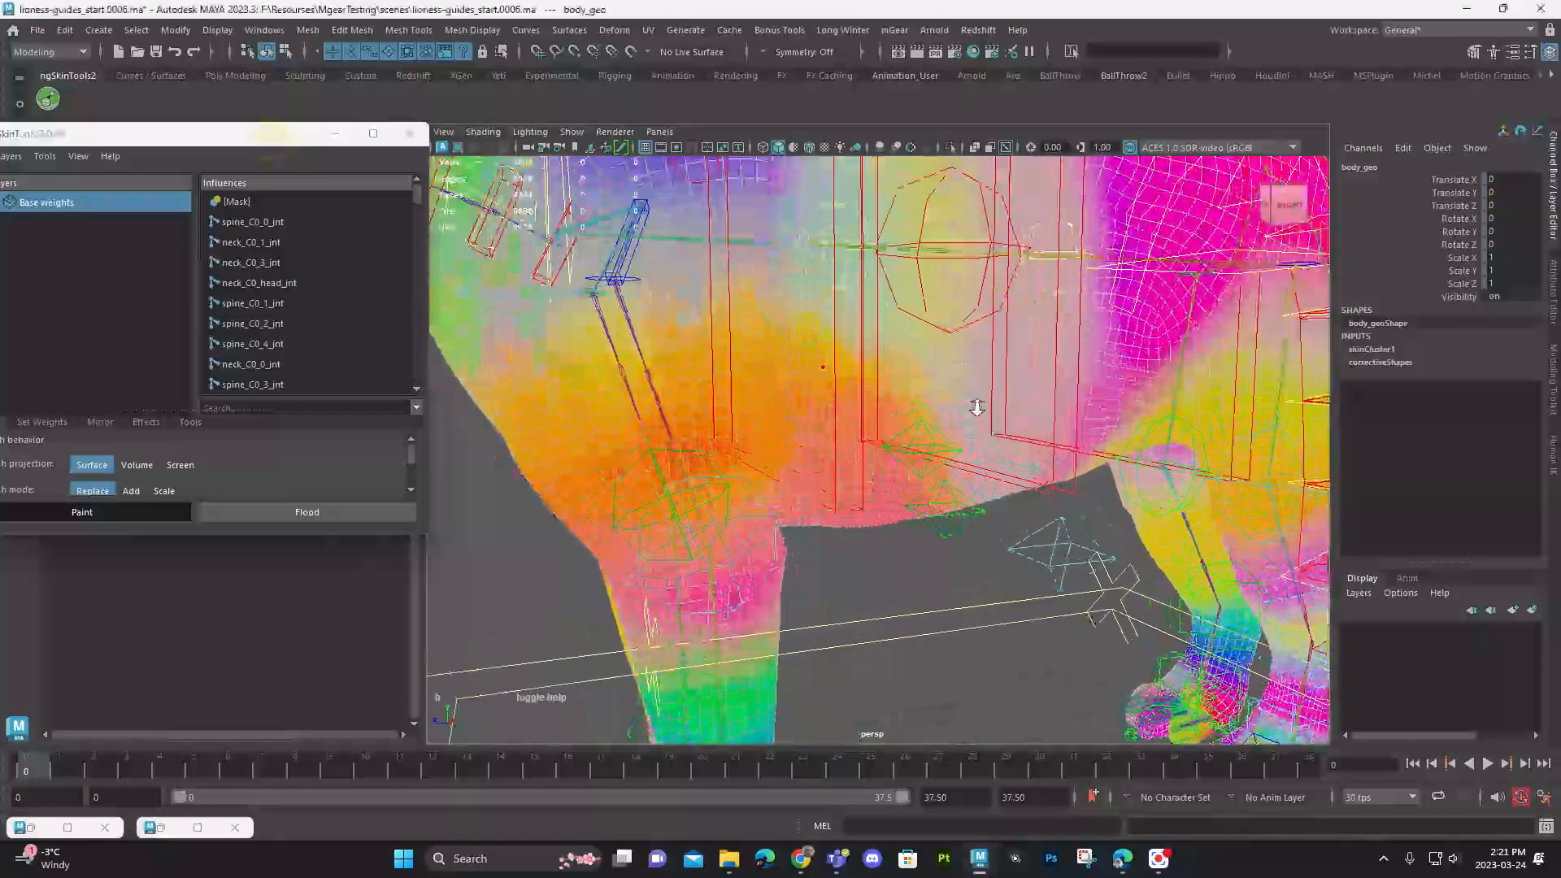
pyautogui.scroll(4, 887, 474)
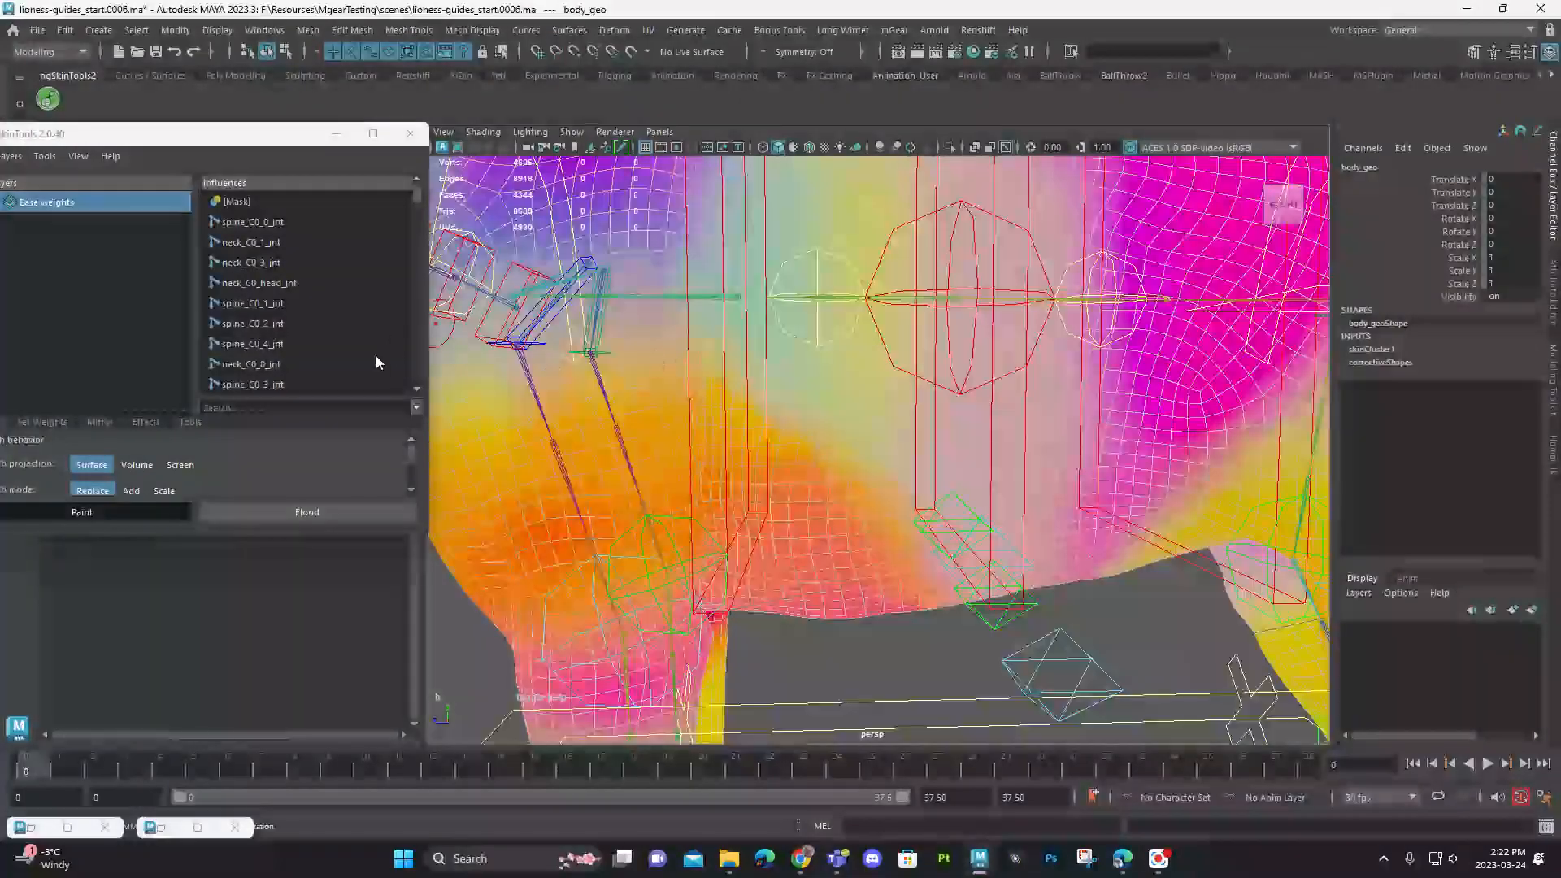
pyautogui.click(283, 304)
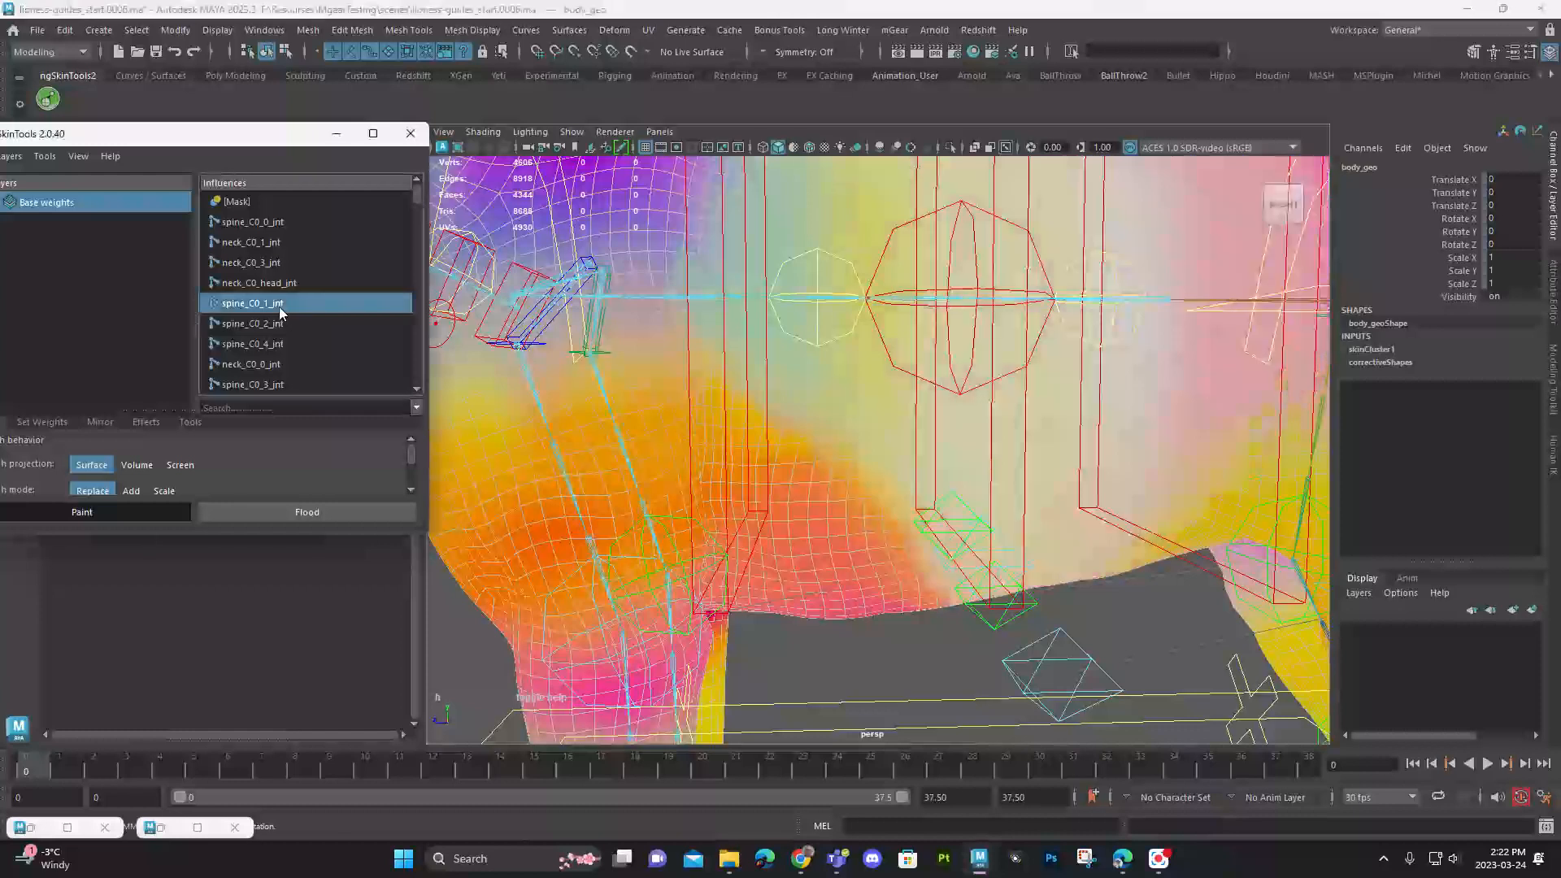
pyautogui.scroll(-1, 290, 307)
pyautogui.click(279, 265)
pyautogui.click(280, 285)
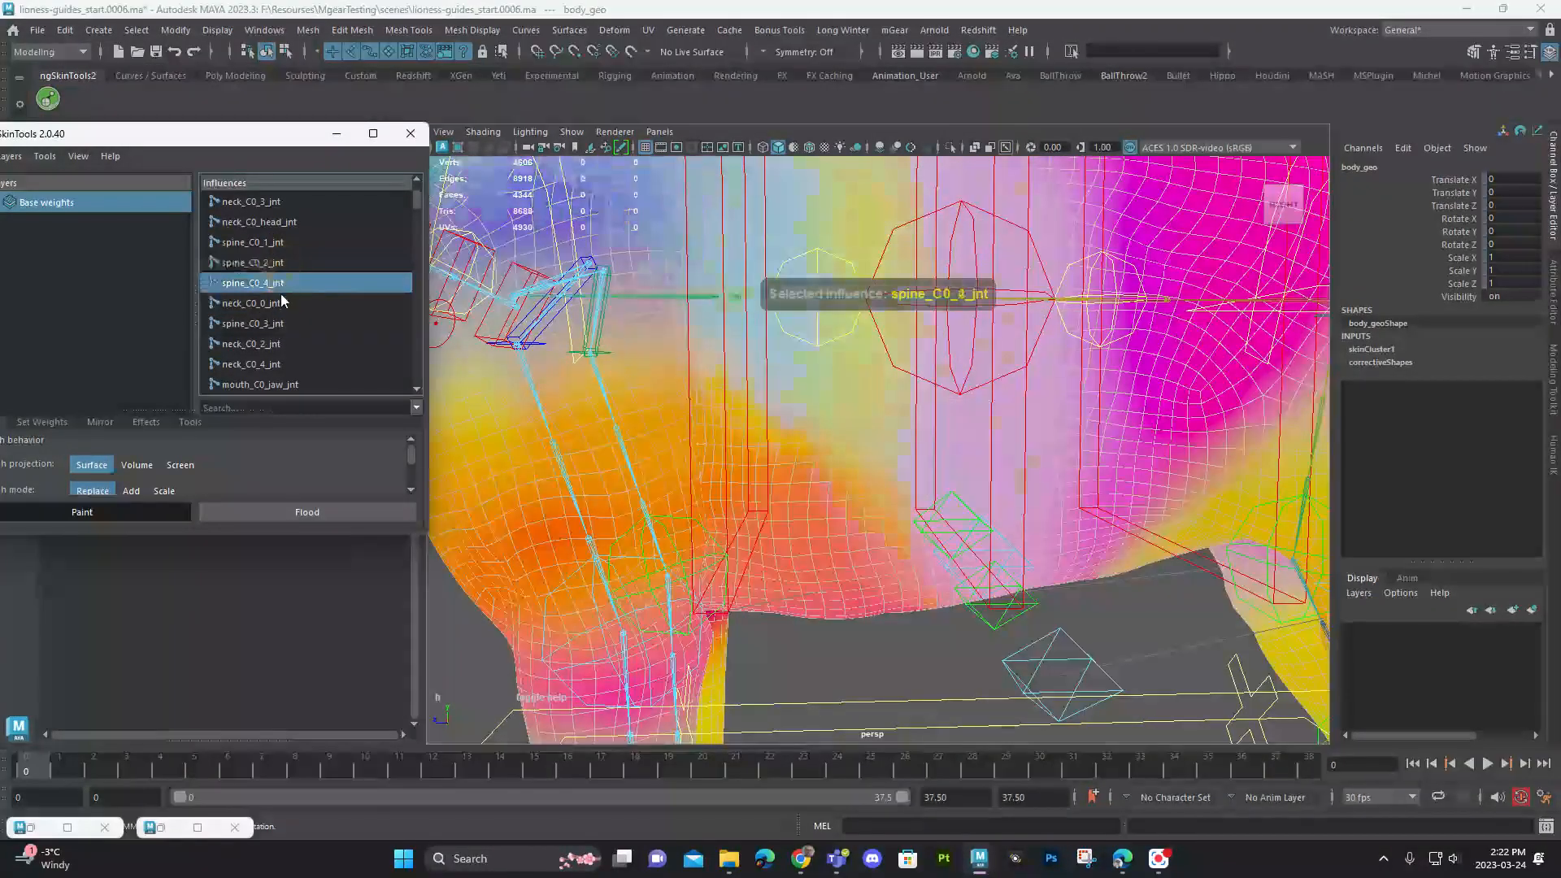
pyautogui.click(280, 306)
pyautogui.click(285, 322)
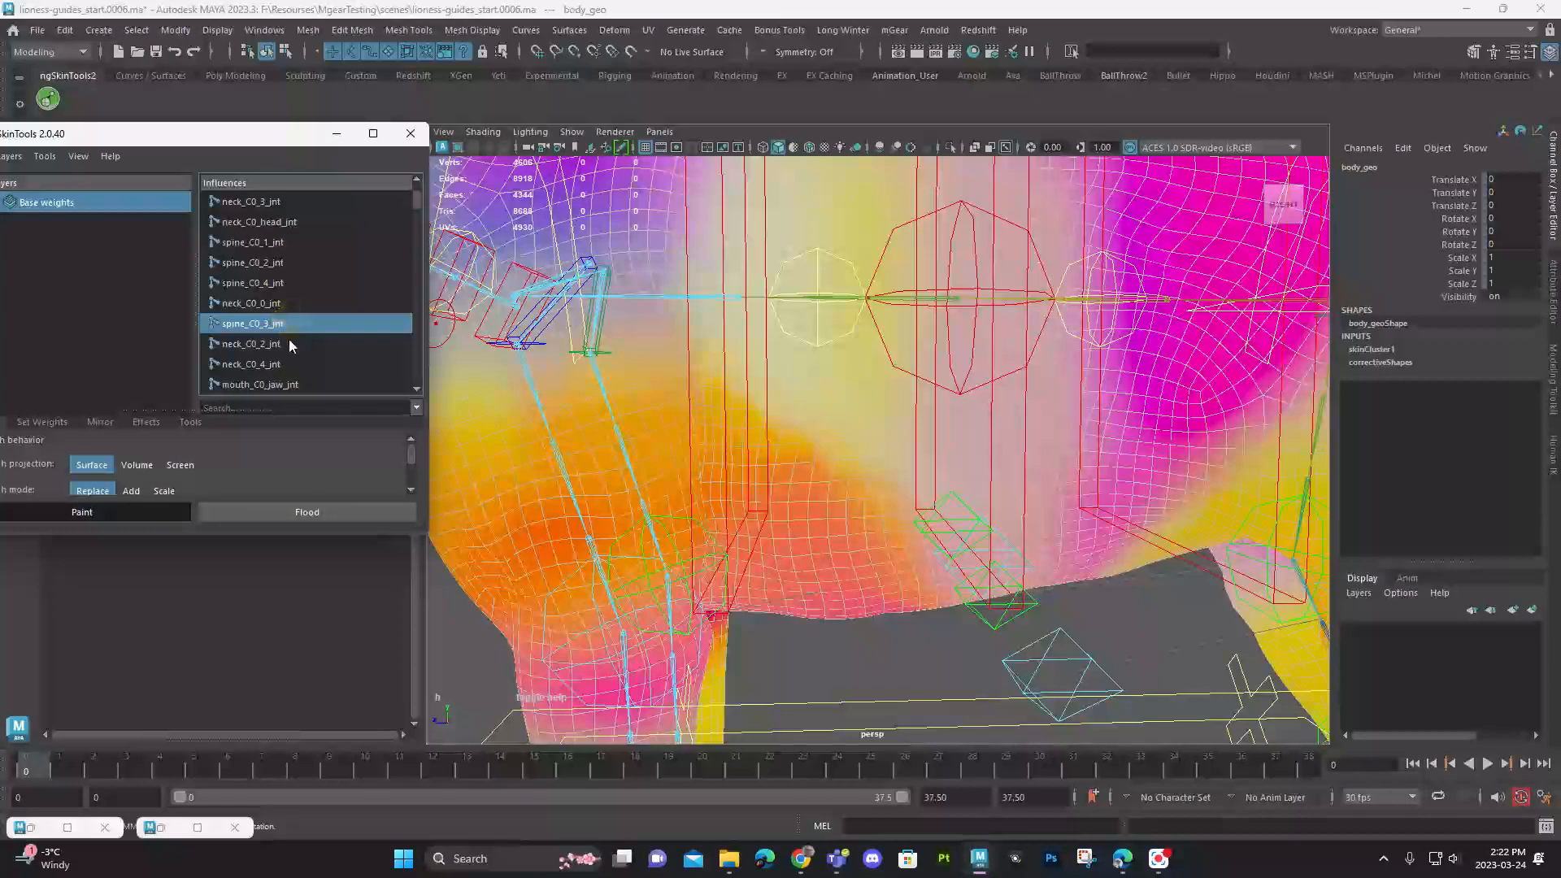
pyautogui.click(286, 306)
pyautogui.keyDown('alt'); pyautogui.moveTo(860, 326); pyautogui.dragTo(712, 392); pyautogui.keyUp('alt')
pyautogui.click(310, 324)
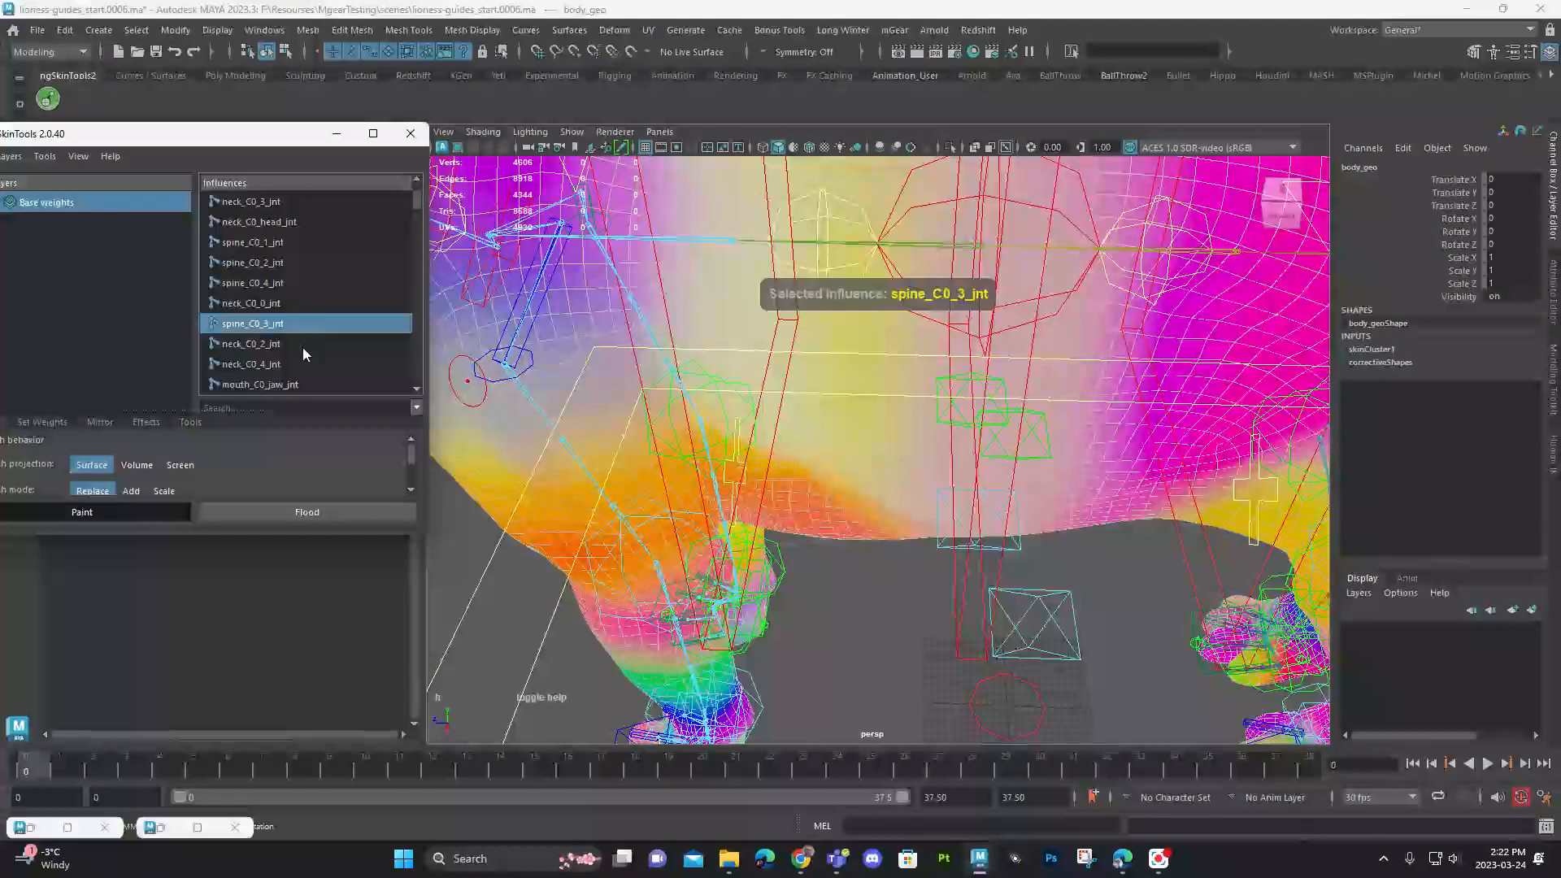
pyautogui.click(302, 345)
pyautogui.click(311, 359)
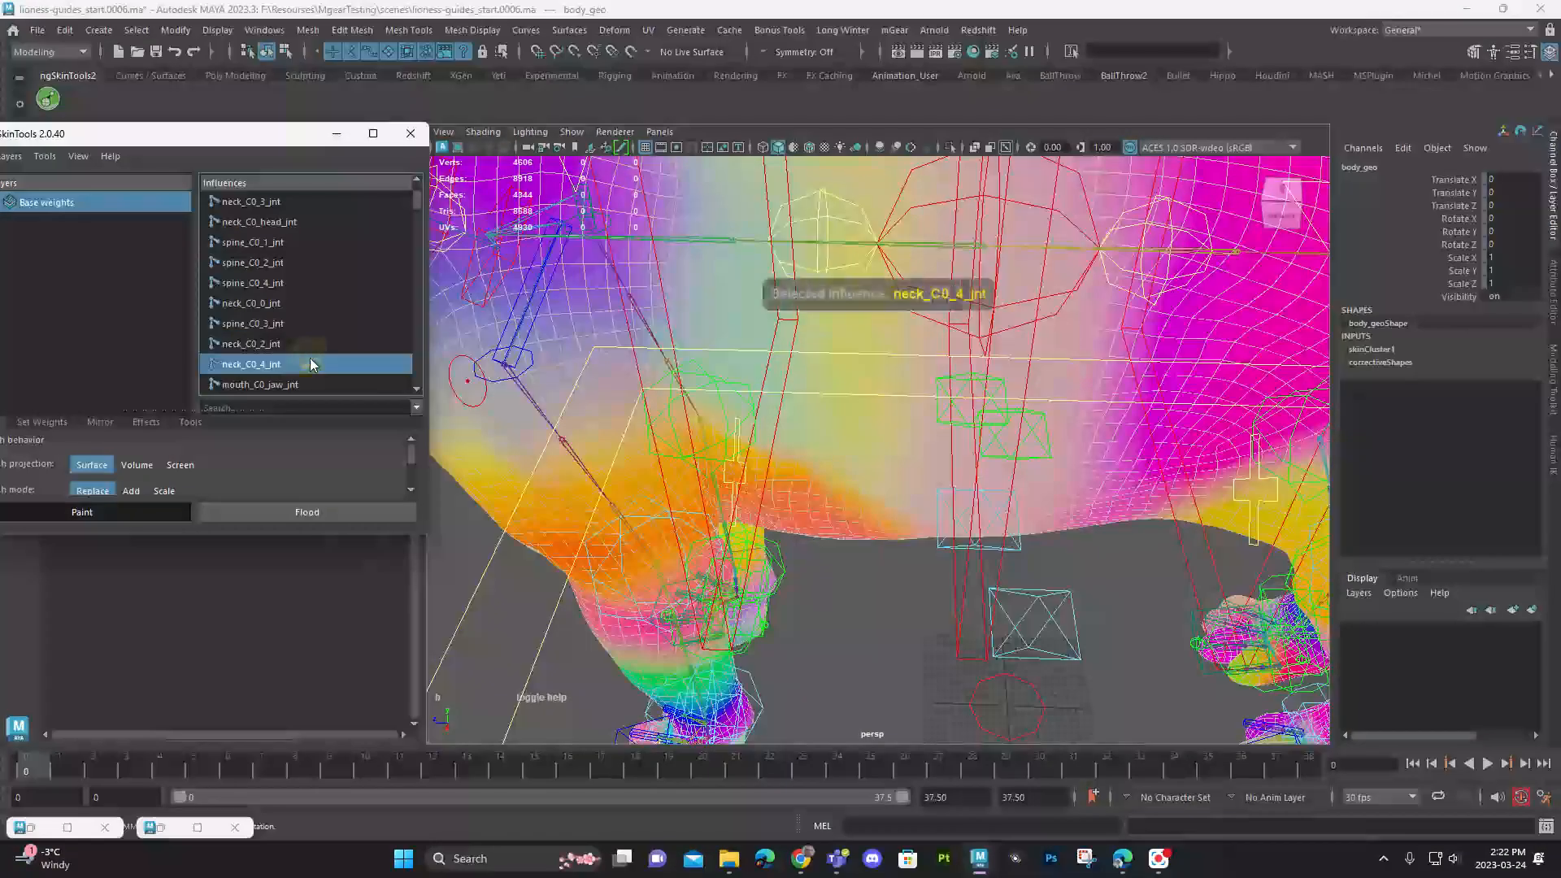
# Step: Compare the torso weights of spine_C0_2_jnt with those of spine_C0_4_jnt and spine_C0_1_jnt along the belly
pyautogui.click(305, 262)
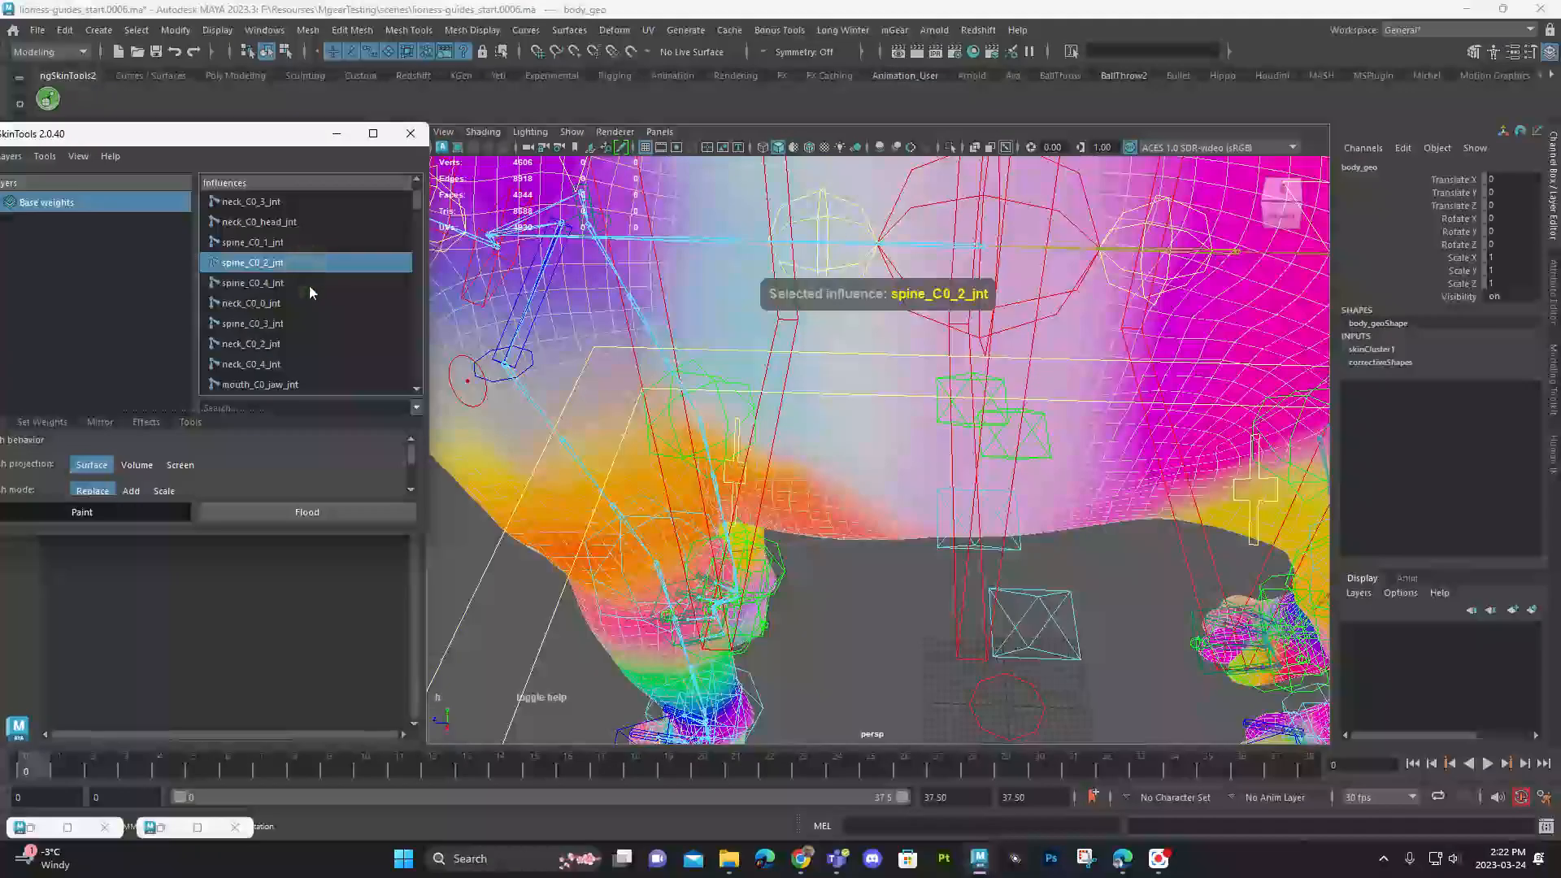
pyautogui.click(306, 280)
pyautogui.click(304, 265)
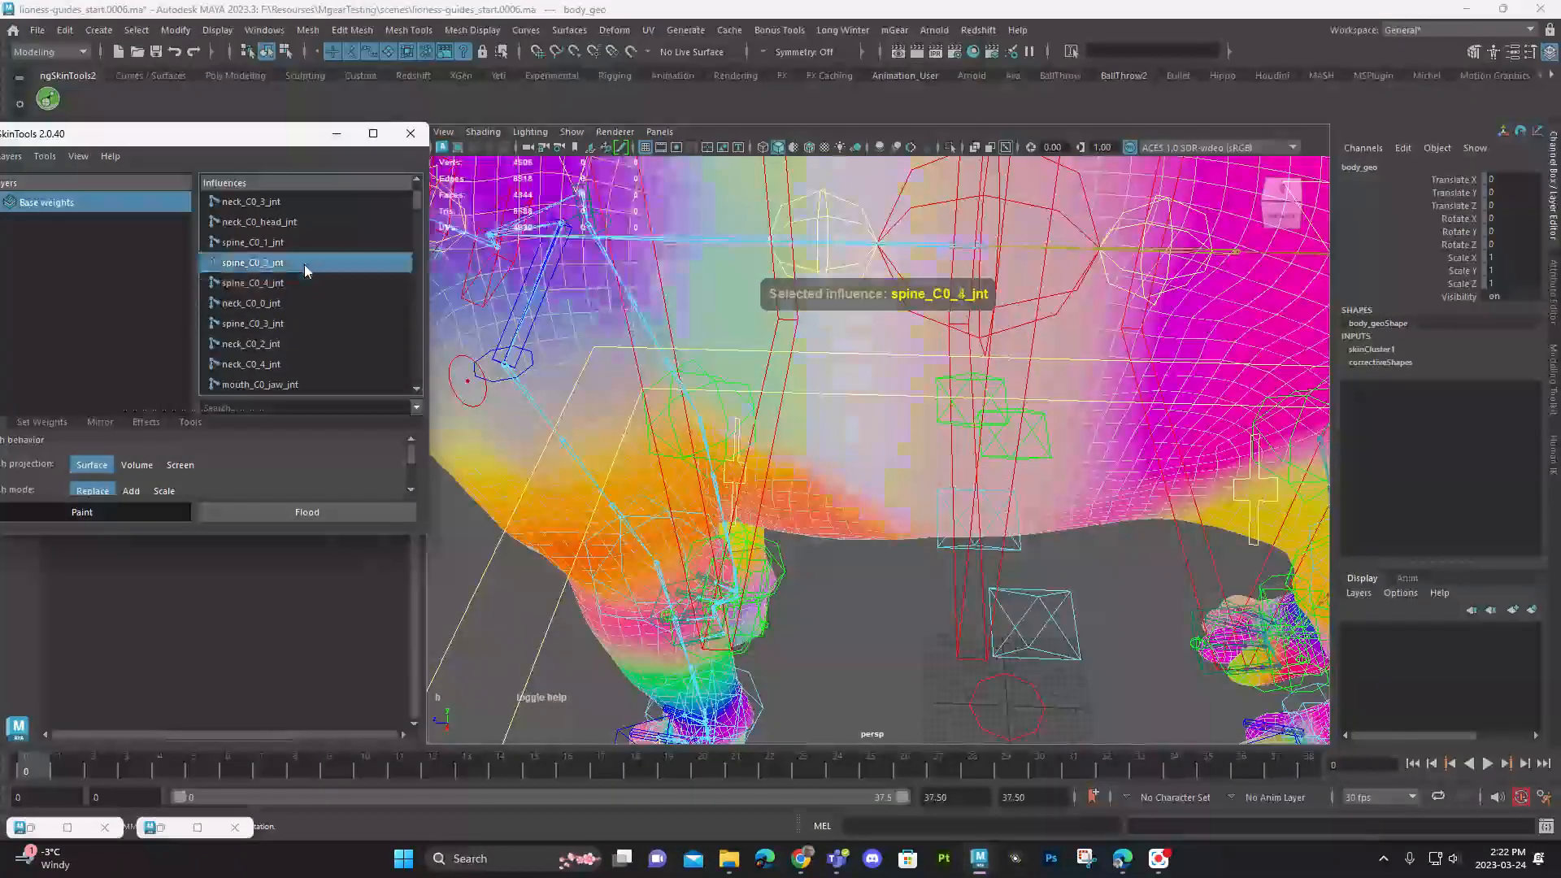
pyautogui.scroll(1, 314, 265)
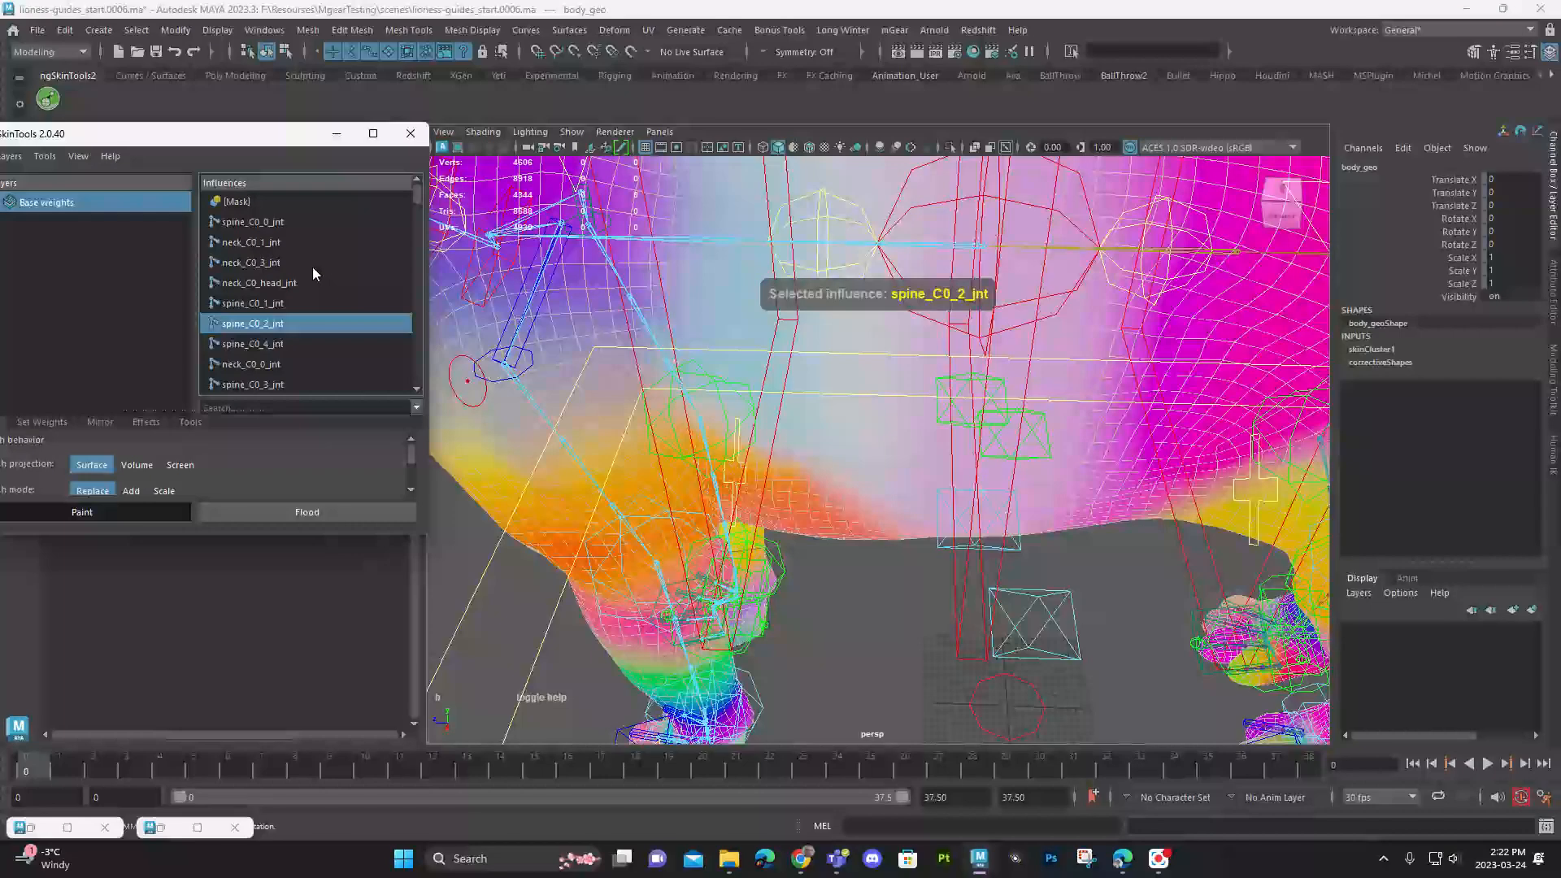
pyautogui.click(312, 267)
pyautogui.click(319, 303)
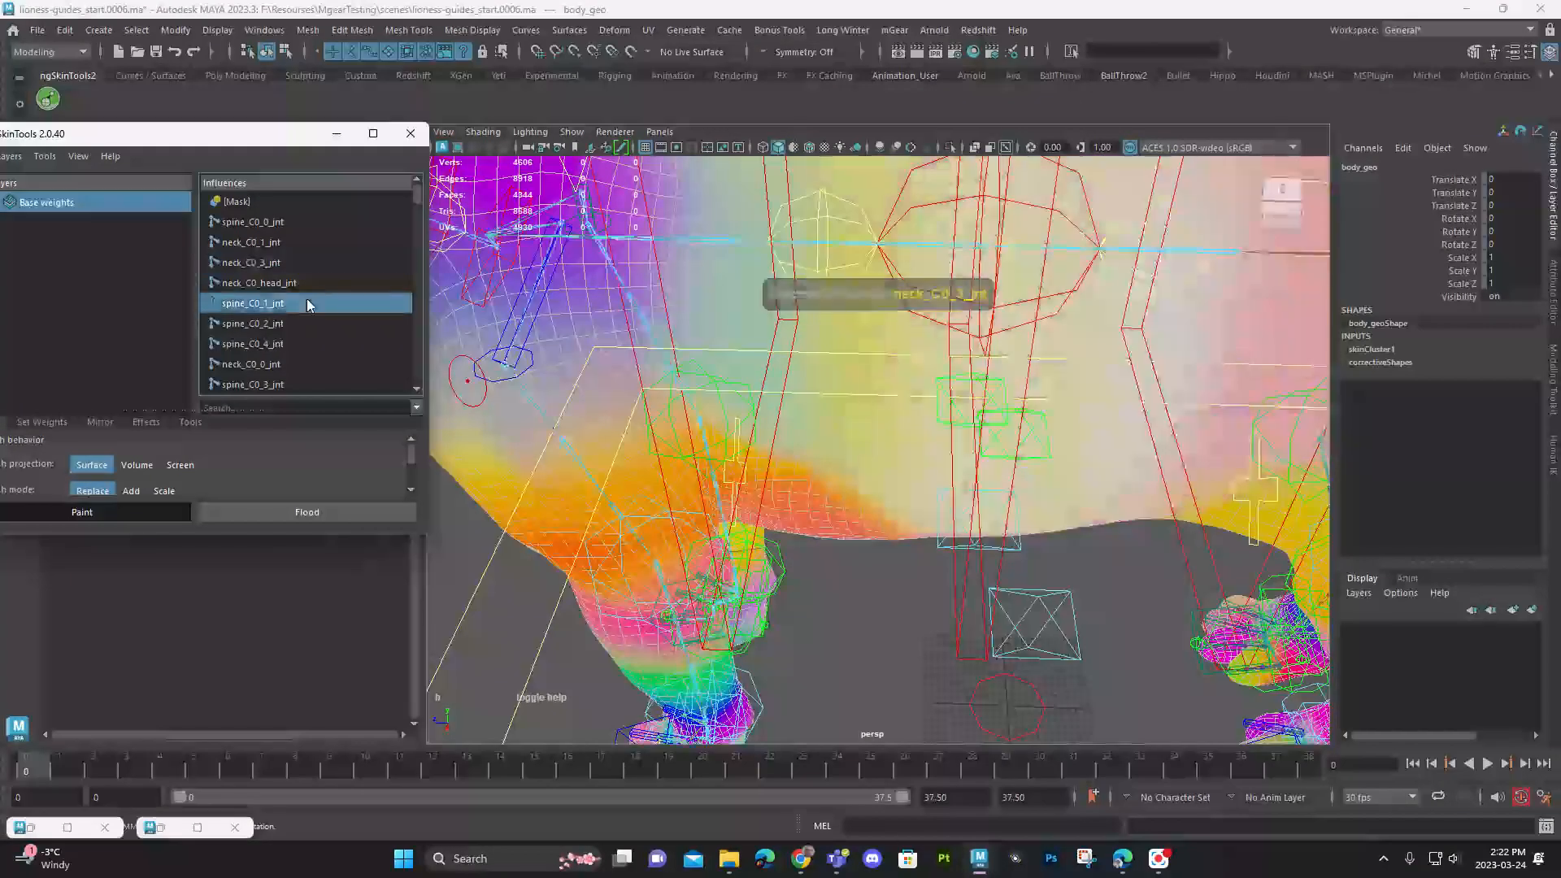
pyautogui.click(310, 319)
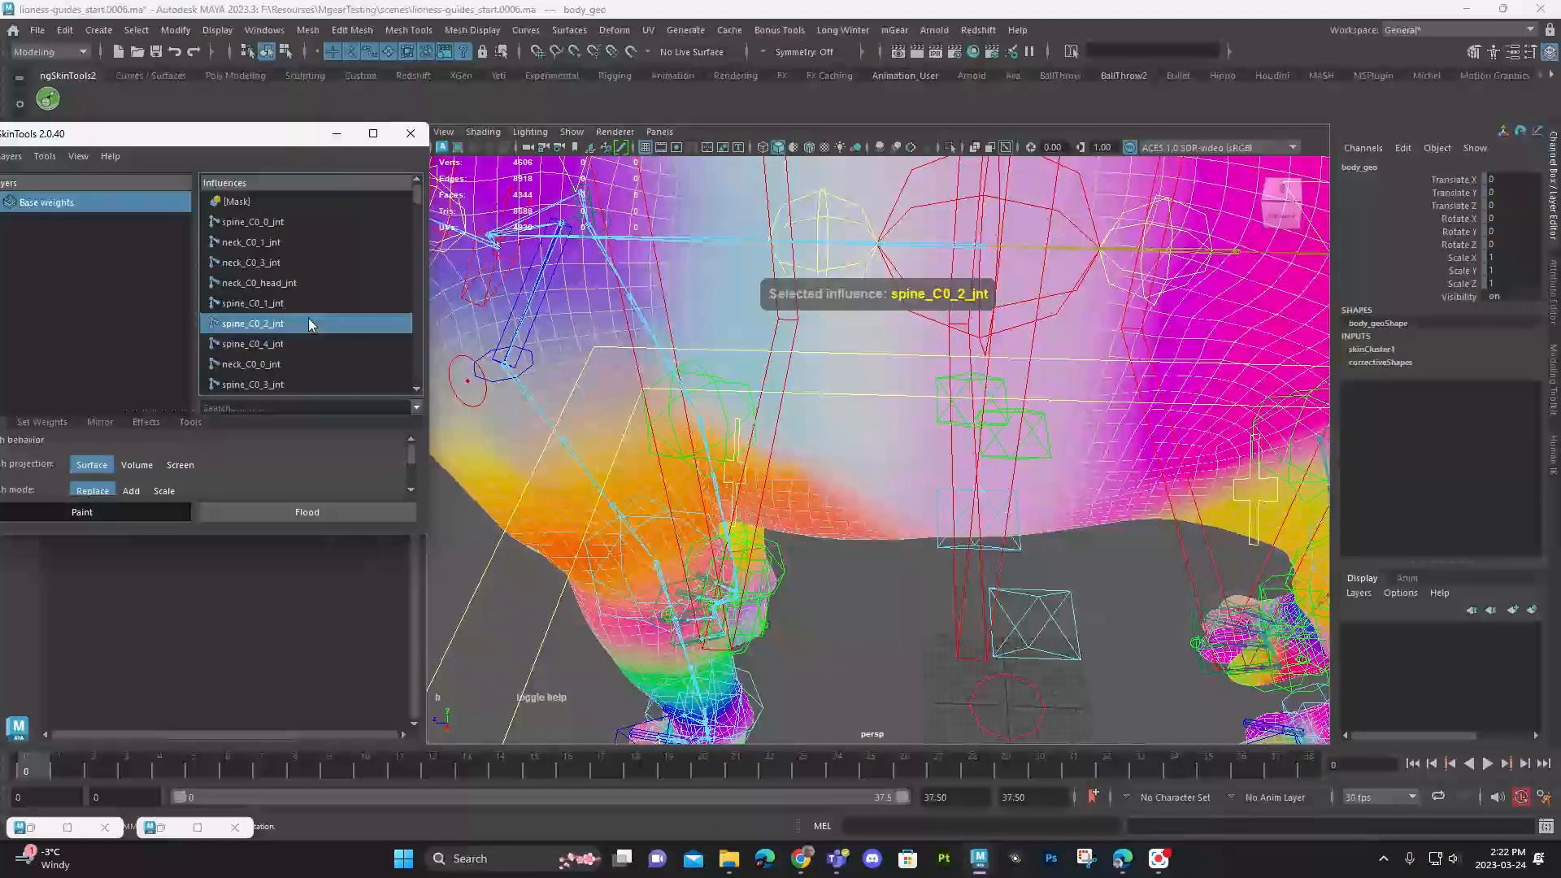
pyautogui.click(286, 345)
pyautogui.click(283, 325)
pyautogui.click(289, 343)
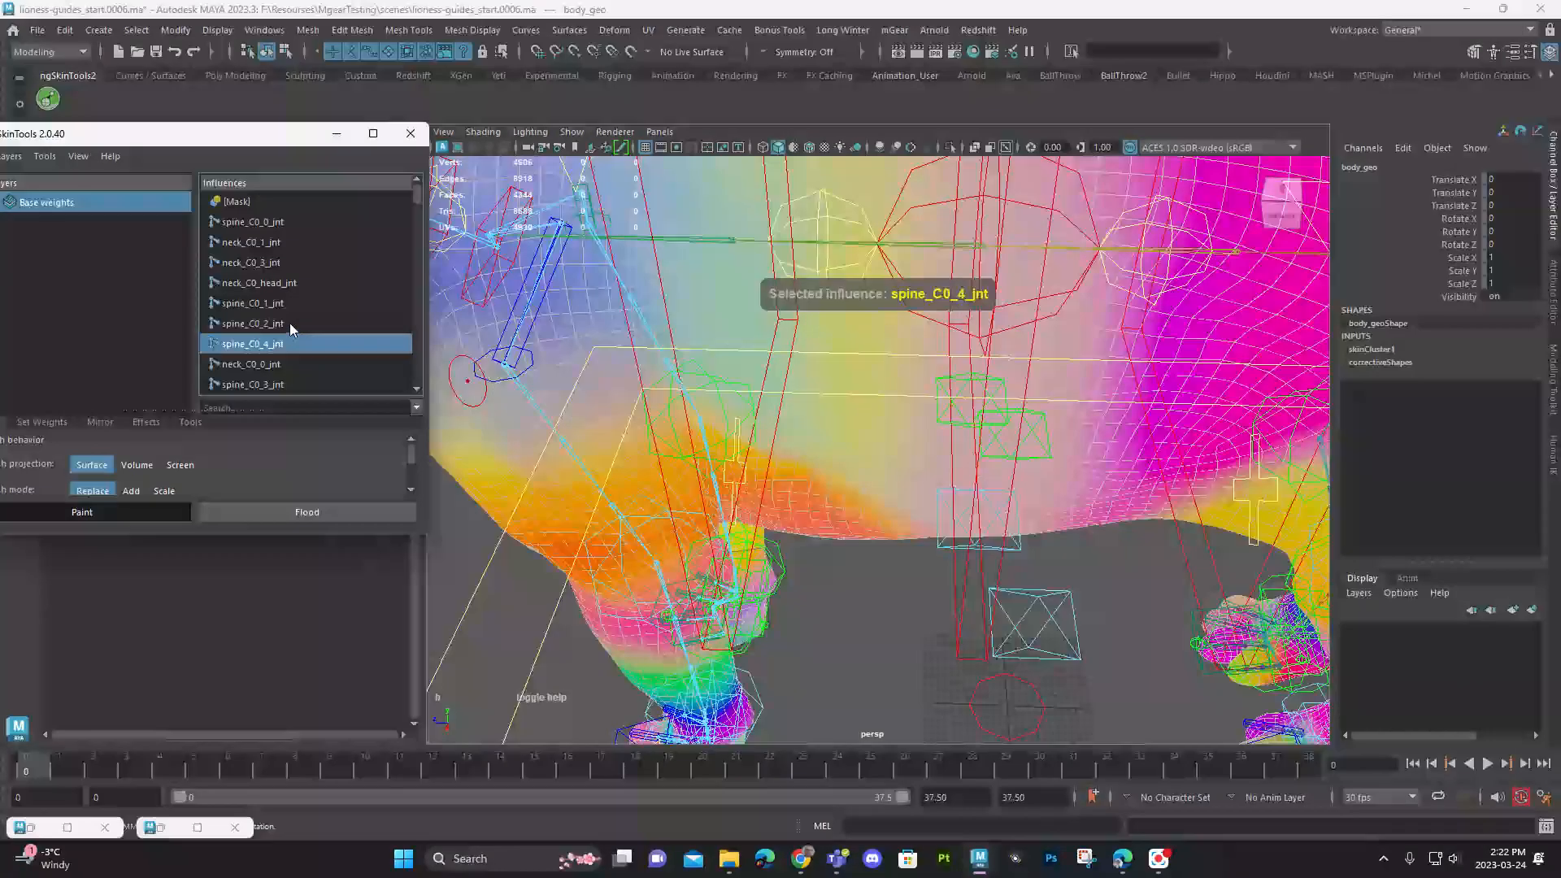
pyautogui.click(290, 325)
pyautogui.click(281, 307)
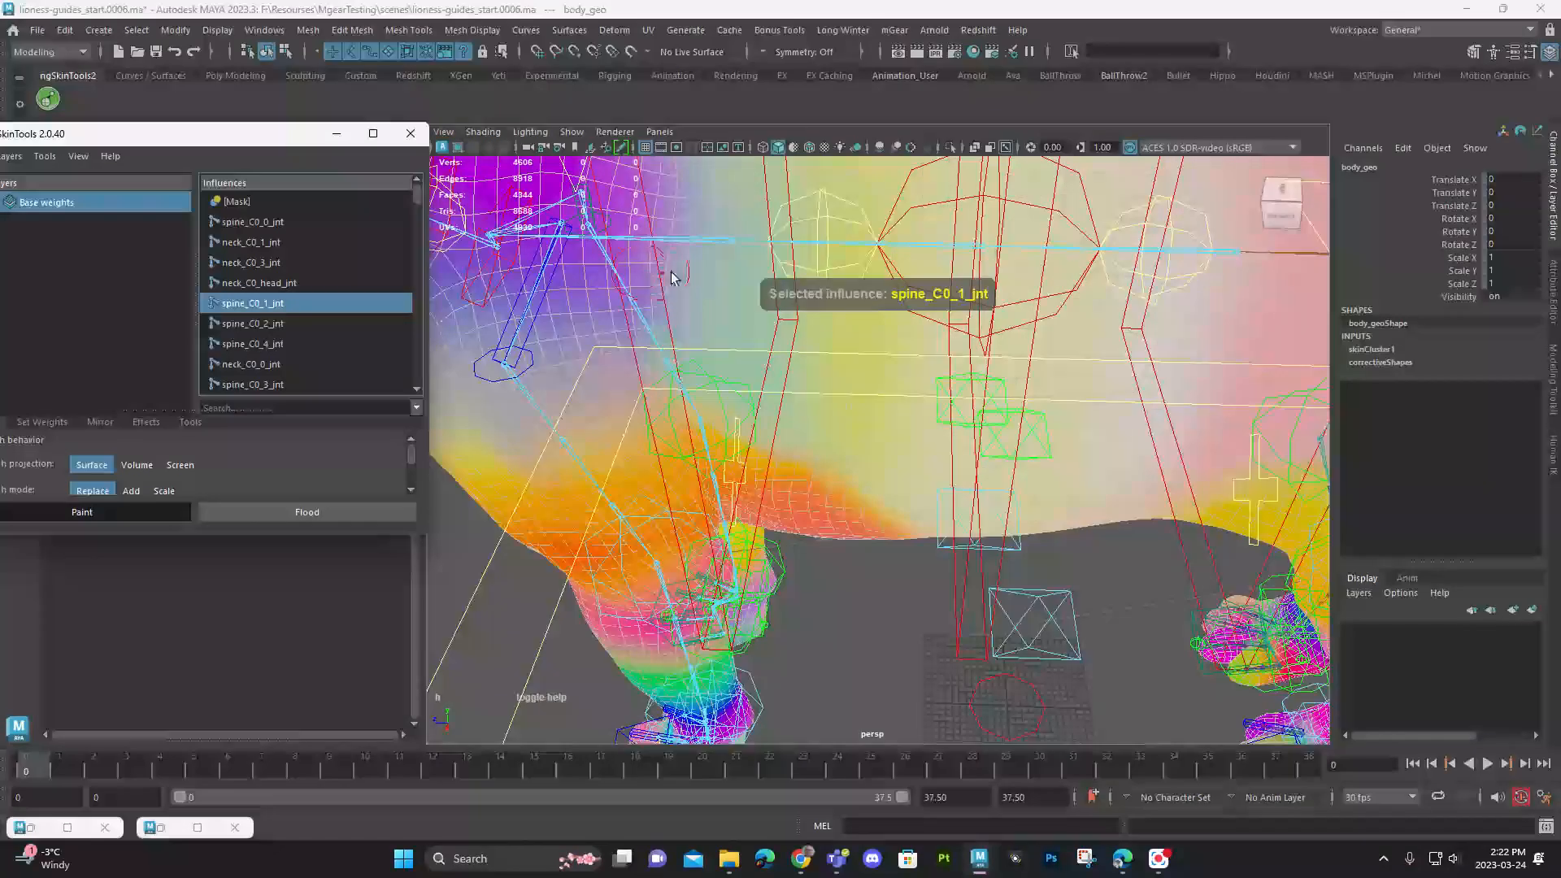
pyautogui.rightClick(896, 238)
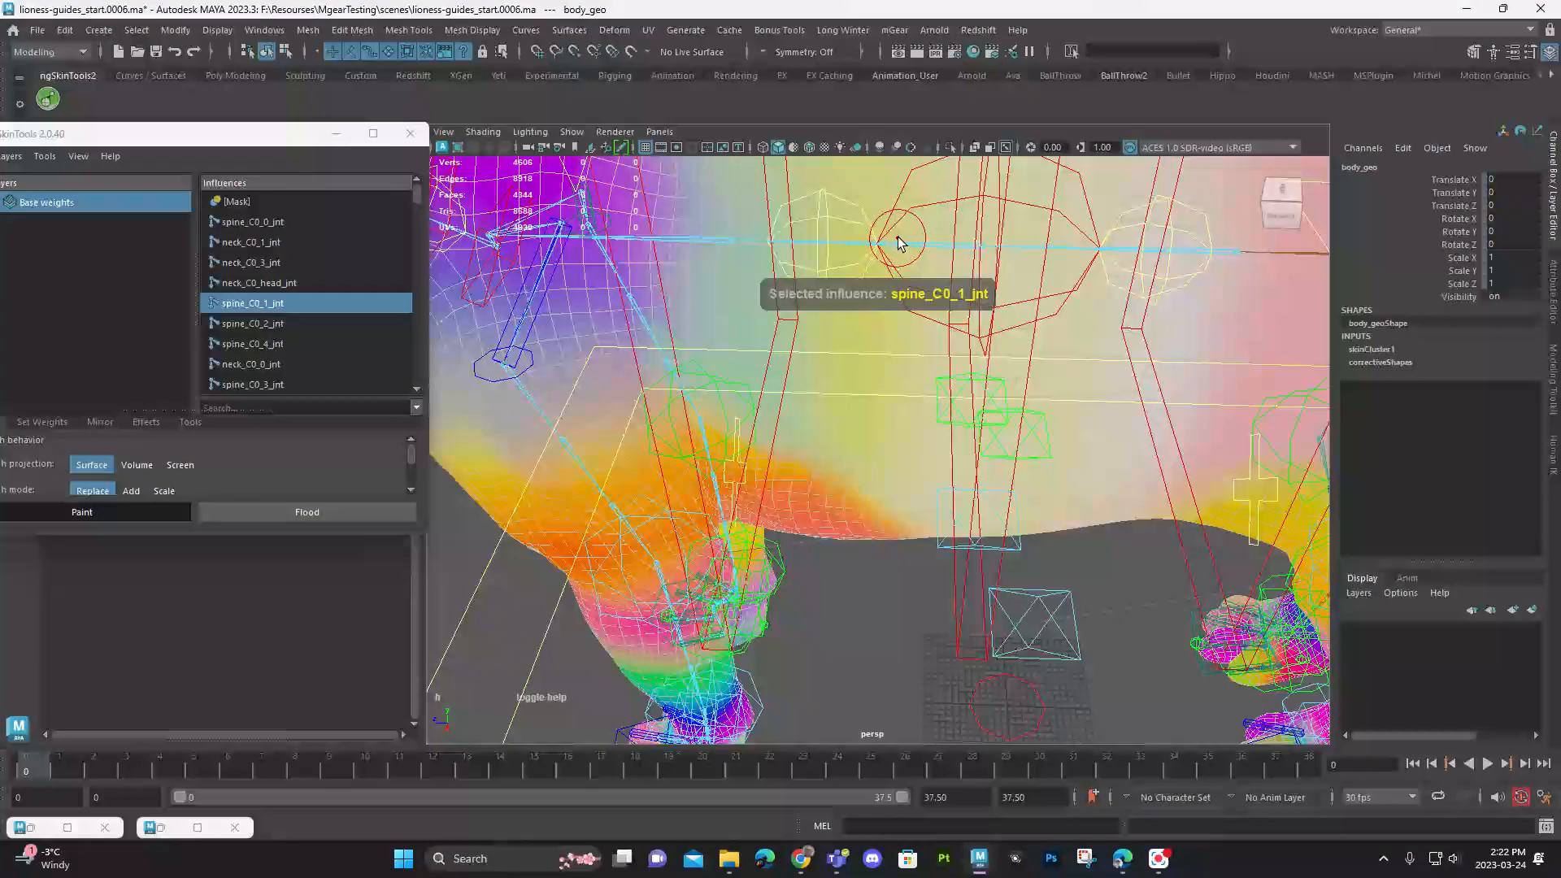
pyautogui.rightClick(909, 248)
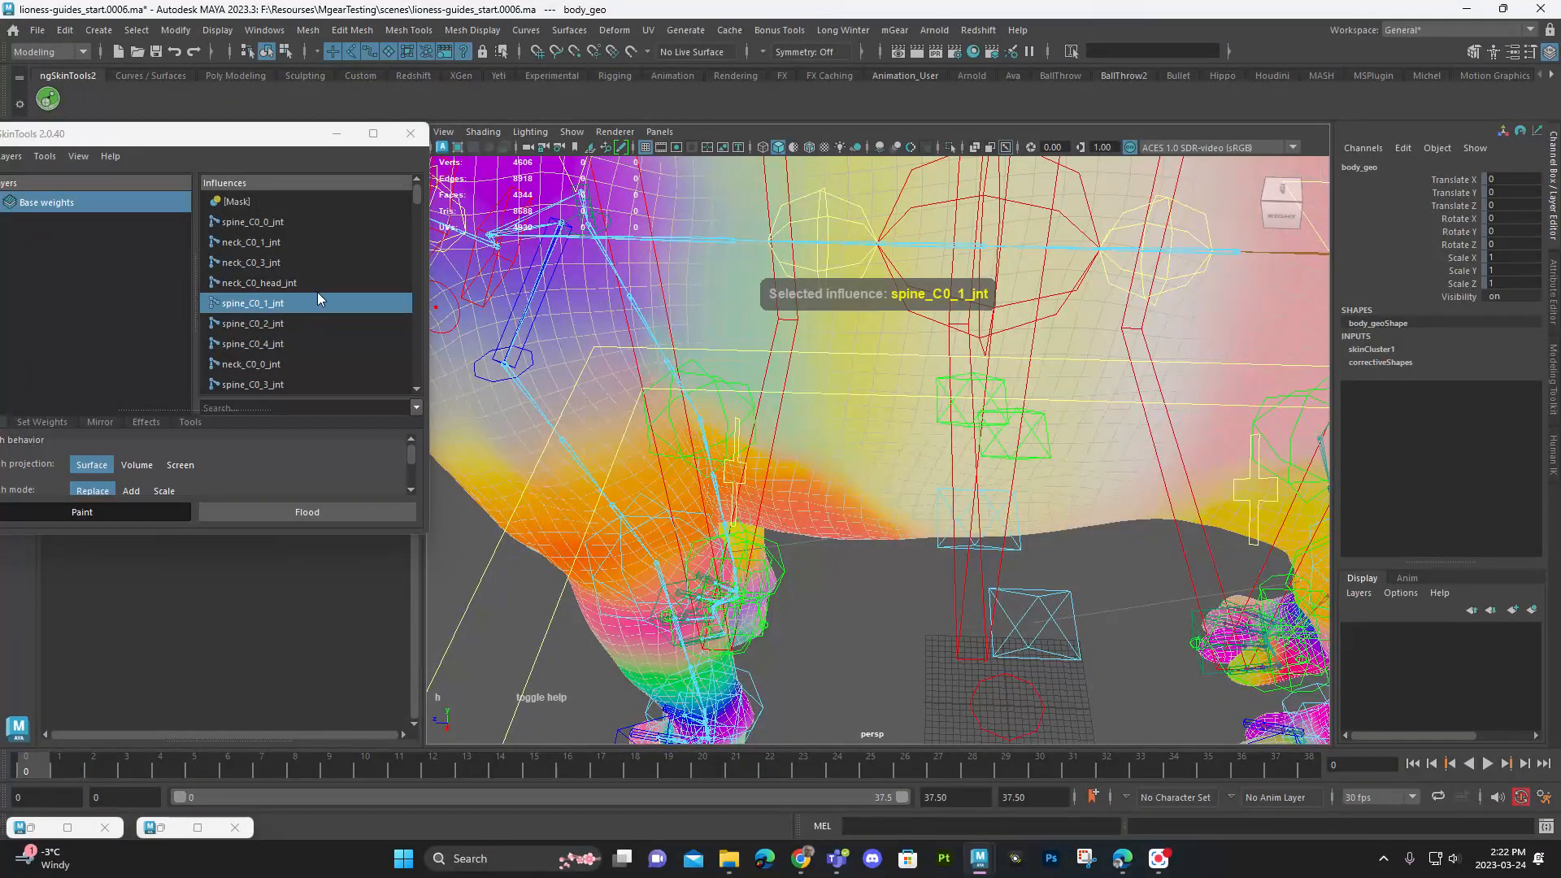
# Step: Filter the influences by "spine" and select spine_C0_3_jnt
pyautogui.click(326, 404)
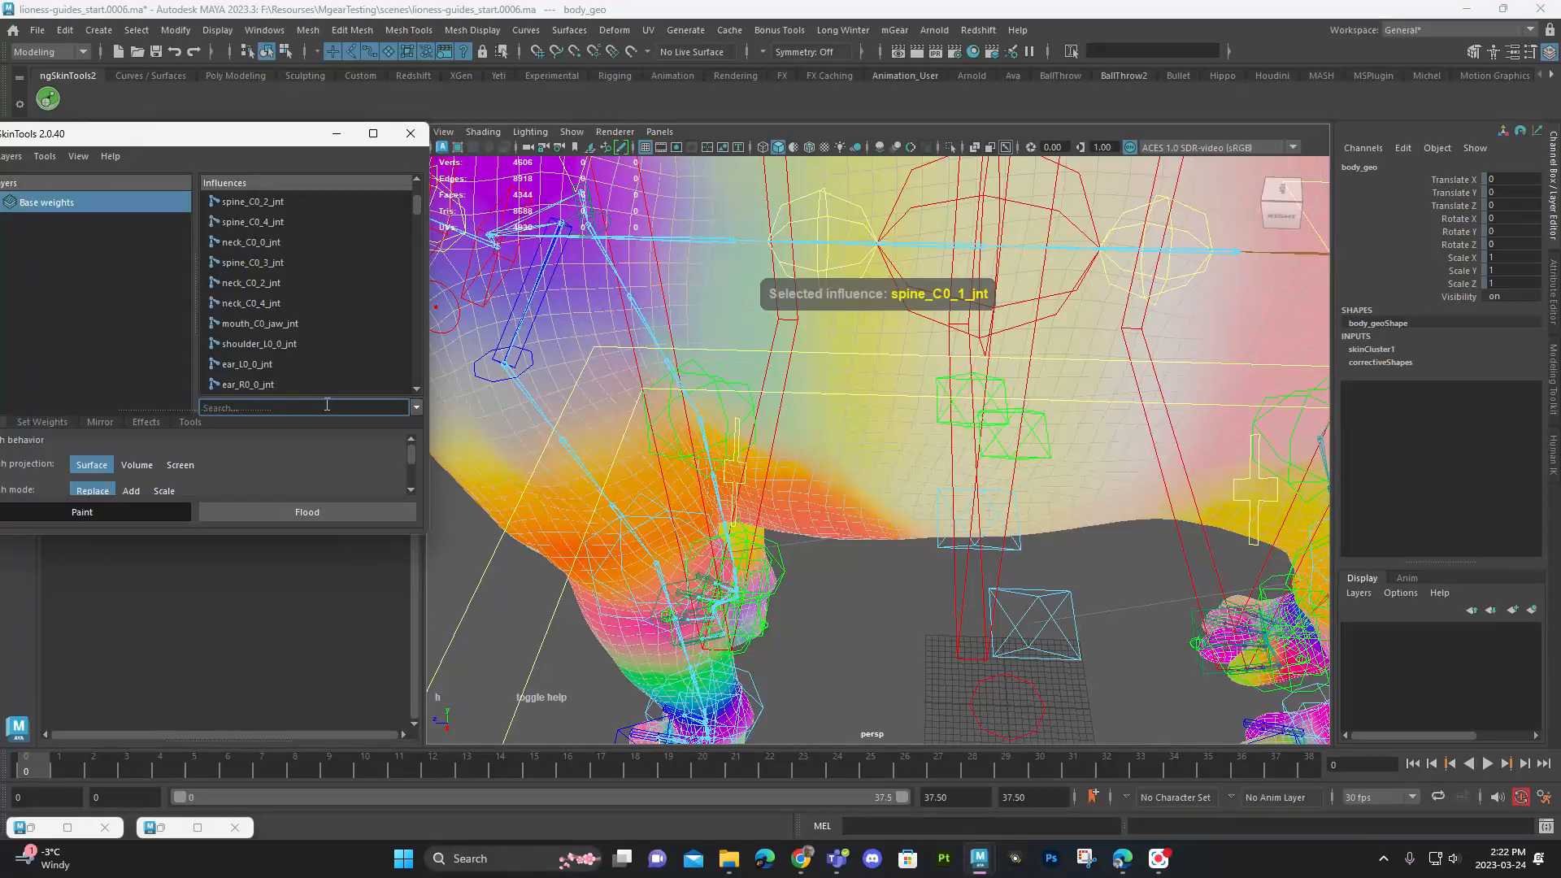
pyautogui.write('spine')
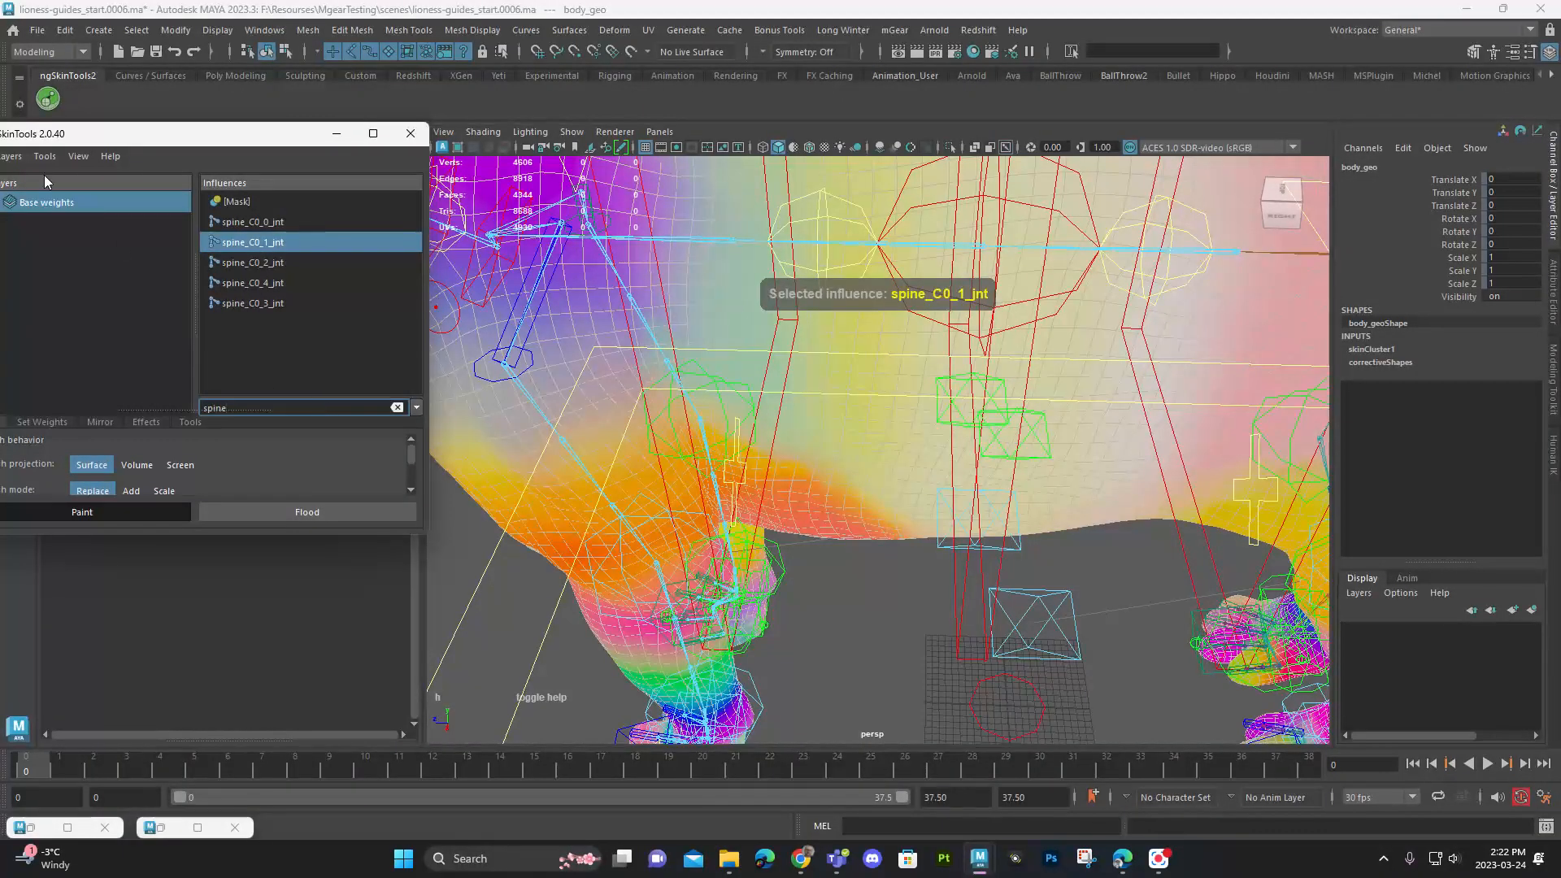
pyautogui.click(280, 304)
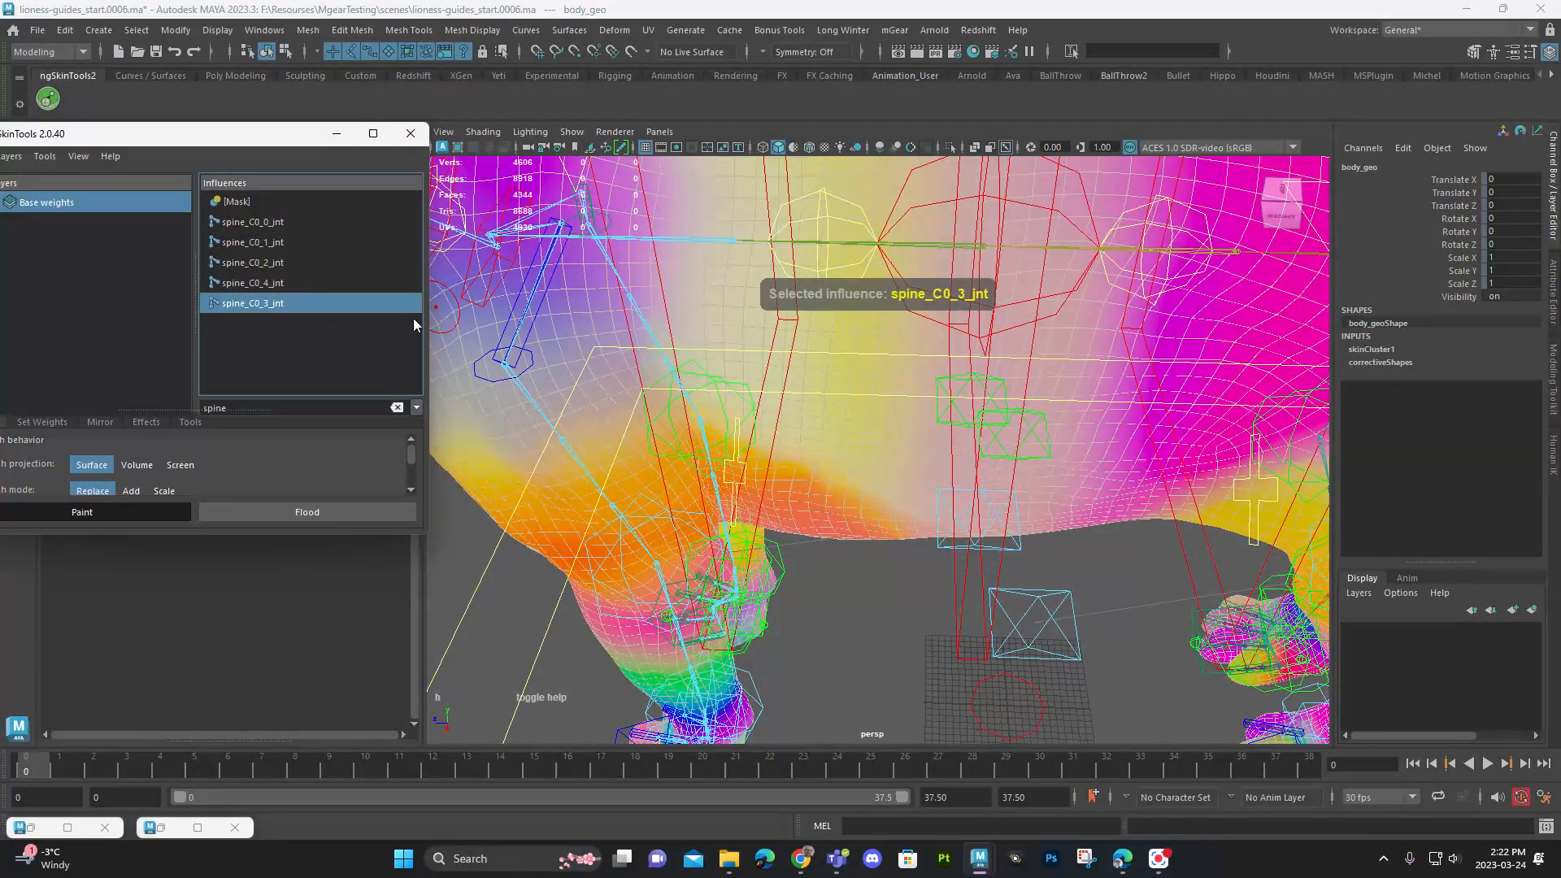
# Step: Paint spine_C0_3_jnt weights in Replace mode over the underside and side of the chest behind the front legs
pyautogui.moveTo(736, 440)
pyautogui.keyDown('alt'); pyautogui.mouseDown()
pyautogui.moveTo(700, 383)
pyautogui.moveTo(784, 537)
pyautogui.moveTo(755, 444)
pyautogui.mouseUp(); pyautogui.keyUp('alt')
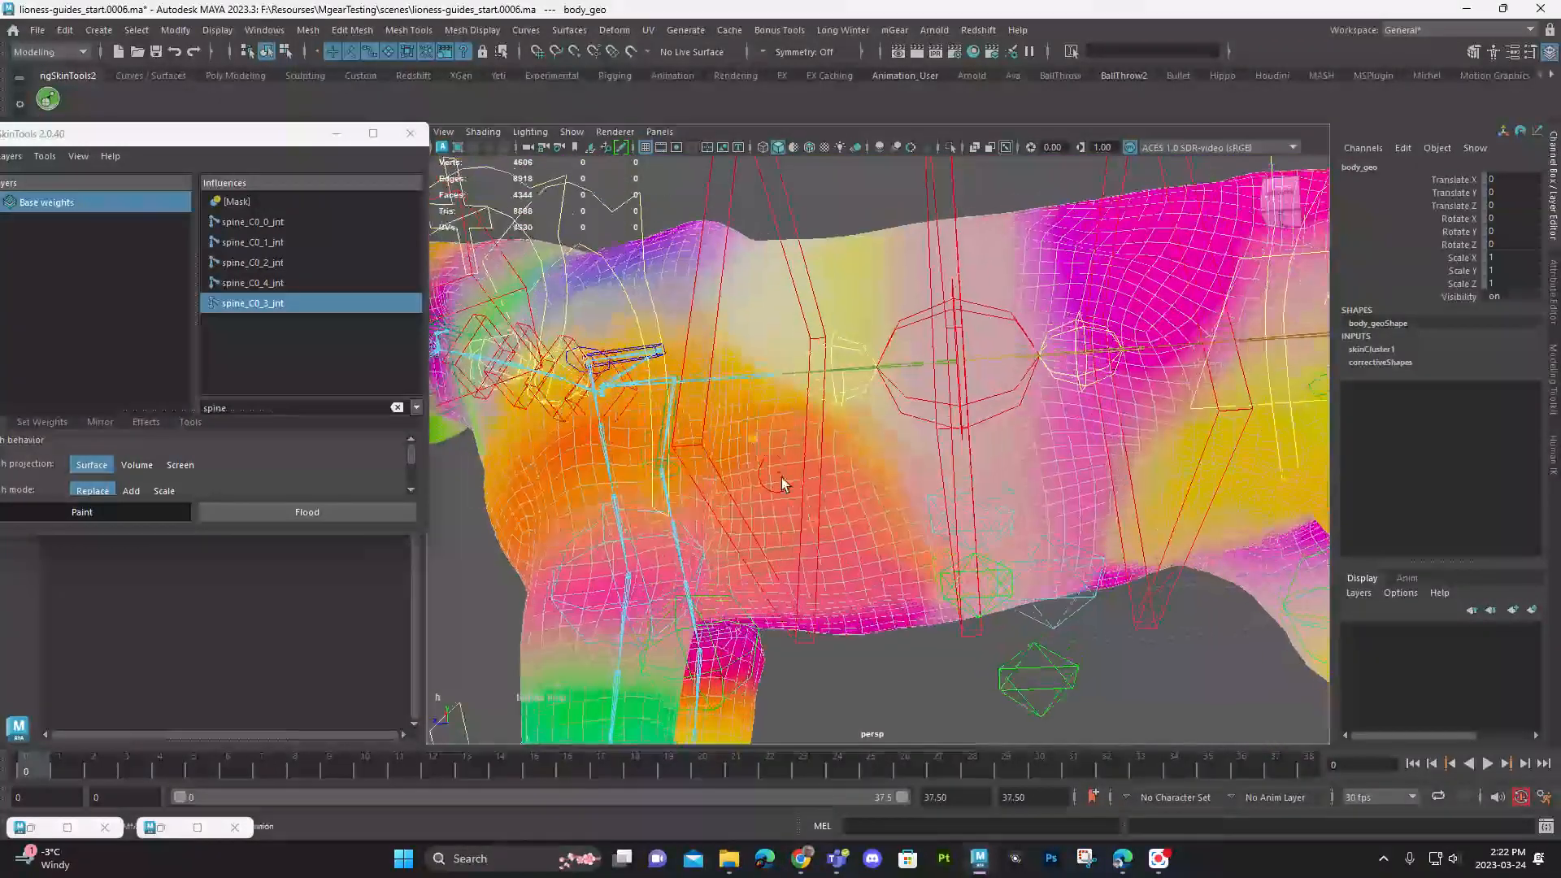
pyautogui.moveTo(811, 522)
pyautogui.mouseDown()
pyautogui.moveTo(788, 515)
pyautogui.moveTo(762, 388)
pyautogui.moveTo(744, 419)
pyautogui.mouseUp()
pyautogui.moveTo(771, 492)
pyautogui.mouseDown()
pyautogui.moveTo(783, 547)
pyautogui.moveTo(836, 450)
pyautogui.moveTo(828, 490)
pyautogui.mouseUp()
pyautogui.moveTo(826, 486)
pyautogui.keyDown('alt'); pyautogui.mouseDown()
pyautogui.moveTo(817, 530)
pyautogui.moveTo(808, 477)
pyautogui.moveTo(846, 456)
pyautogui.mouseUp(); pyautogui.keyUp('alt')
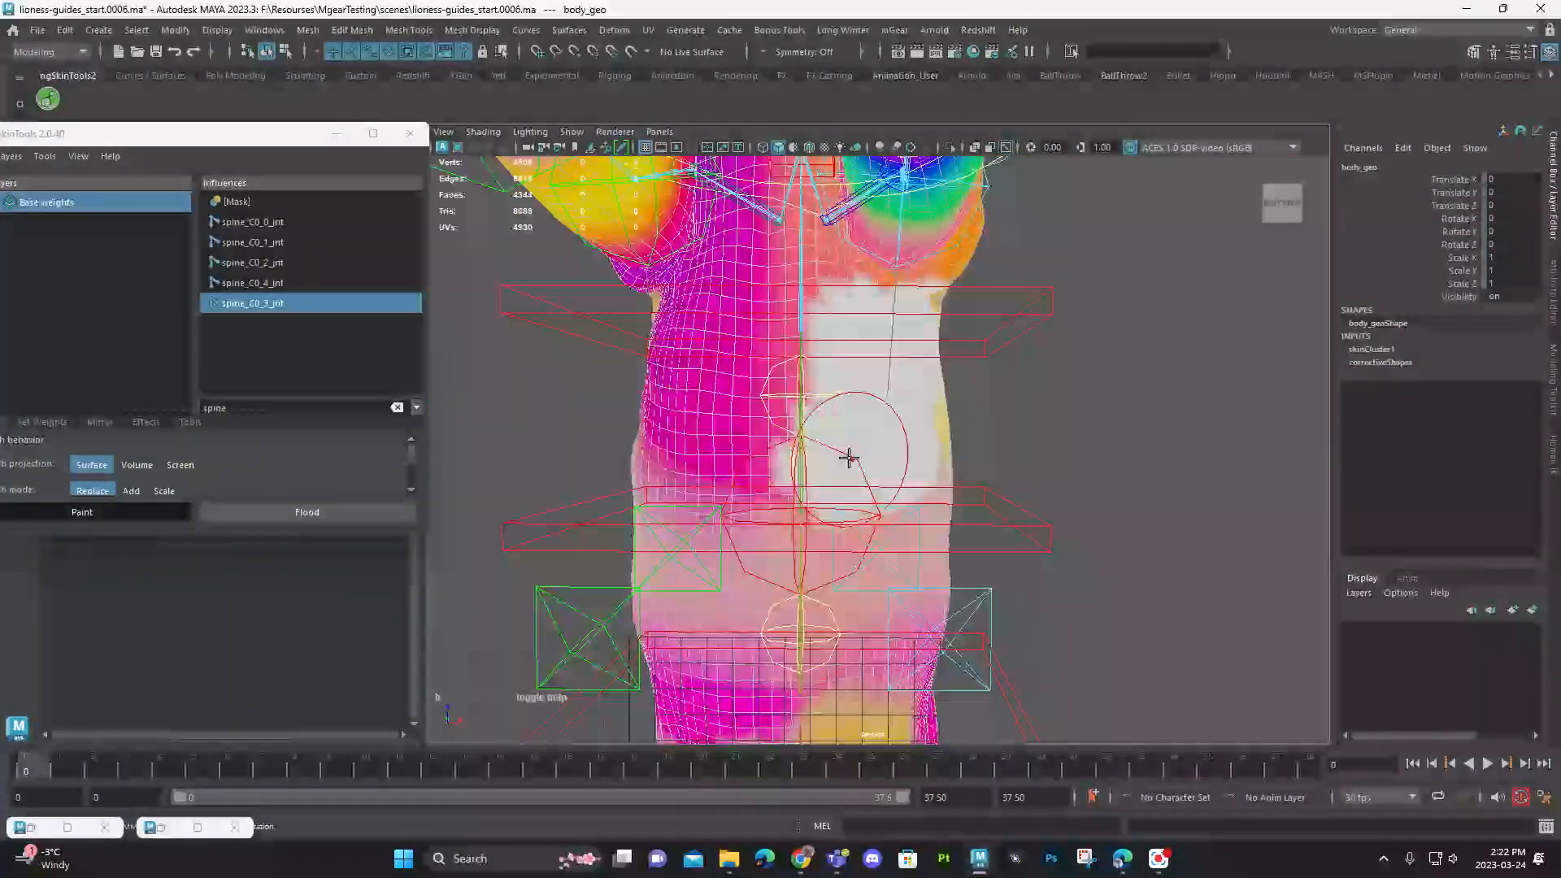
pyautogui.moveTo(878, 343)
pyautogui.keyDown('alt'); pyautogui.mouseDown()
pyautogui.moveTo(767, 546)
pyautogui.moveTo(583, 568)
pyautogui.moveTo(718, 533)
pyautogui.moveTo(850, 442)
pyautogui.mouseUp(); pyautogui.keyUp('alt')
pyautogui.moveTo(838, 569)
pyautogui.keyDown('alt'); pyautogui.mouseDown()
pyautogui.moveTo(721, 539)
pyautogui.moveTo(923, 533)
pyautogui.moveTo(853, 516)
pyautogui.moveTo(787, 540)
pyautogui.moveTo(899, 523)
pyautogui.moveTo(780, 486)
pyautogui.mouseUp(); pyautogui.keyUp('alt')
pyautogui.moveTo(780, 486)
pyautogui.keyDown('alt'); pyautogui.mouseDown()
pyautogui.moveTo(899, 431)
pyautogui.moveTo(864, 423)
pyautogui.moveTo(891, 399)
pyautogui.mouseUp(); pyautogui.keyUp('alt')
# Step: Undo the most recent spine_C0_3_jnt paint strokes on the chest
pyautogui.hotkey('ctrl', 'z')
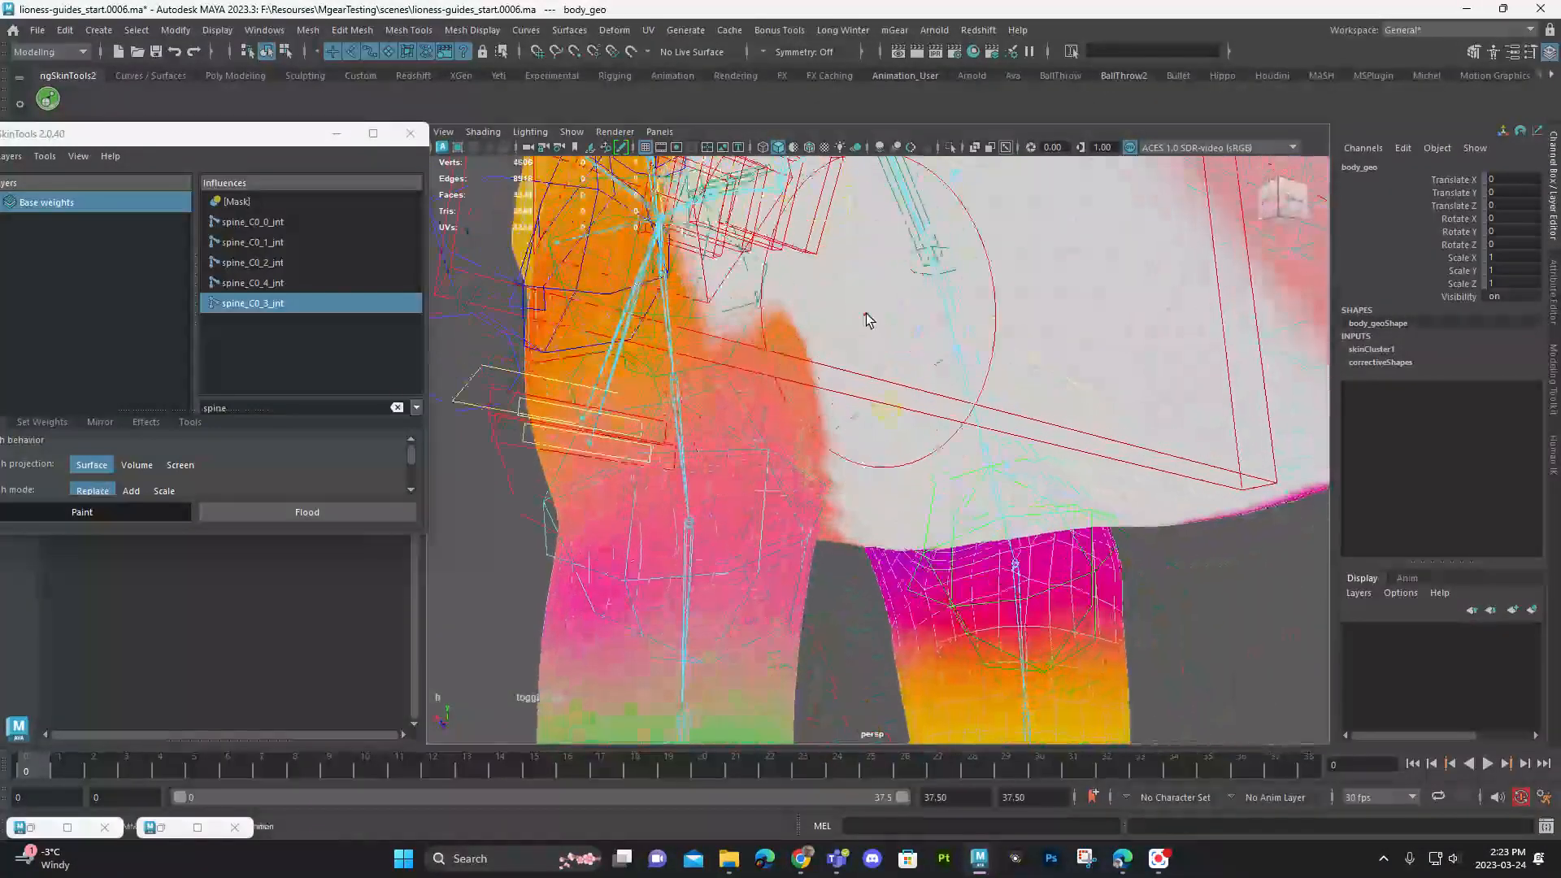
pyautogui.hotkey('ctrl', 'z')
pyautogui.hotkey('ctrl', 'z')
pyautogui.hotkey('ctrl', 'z')
# Step: Repaint spine_C0_3_jnt weights over the side of the chest and ribcage behind the front leg
pyautogui.moveTo(910, 324)
pyautogui.keyDown('alt'); pyautogui.mouseDown()
pyautogui.moveTo(864, 394)
pyautogui.moveTo(840, 268)
pyautogui.moveTo(923, 361)
pyautogui.mouseUp(); pyautogui.keyUp('alt')
pyautogui.moveTo(943, 414)
pyautogui.mouseDown()
pyautogui.moveTo(997, 296)
pyautogui.moveTo(1065, 314)
pyautogui.moveTo(1122, 453)
pyautogui.moveTo(1065, 547)
pyautogui.mouseUp()
pyautogui.keyDown('alt'); pyautogui.moveTo(1065, 547); pyautogui.dragTo(1063, 502, button='right'); pyautogui.keyUp('alt')
pyautogui.moveTo(1062, 501)
pyautogui.mouseDown()
pyautogui.moveTo(958, 327)
pyautogui.moveTo(832, 320)
pyautogui.moveTo(879, 362)
pyautogui.moveTo(890, 344)
pyautogui.mouseUp()
pyautogui.moveTo(965, 297)
pyautogui.mouseDown()
pyautogui.moveTo(1035, 334)
pyautogui.moveTo(906, 369)
pyautogui.moveTo(792, 550)
pyautogui.moveTo(650, 634)
pyautogui.moveTo(680, 638)
pyautogui.moveTo(721, 558)
pyautogui.moveTo(846, 474)
pyautogui.moveTo(1013, 422)
pyautogui.moveTo(1047, 414)
pyautogui.moveTo(1079, 508)
pyautogui.moveTo(989, 620)
pyautogui.moveTo(1216, 491)
pyautogui.moveTo(1027, 547)
pyautogui.moveTo(943, 341)
pyautogui.moveTo(913, 495)
pyautogui.moveTo(864, 450)
pyautogui.moveTo(739, 620)
pyautogui.moveTo(764, 550)
pyautogui.moveTo(716, 506)
pyautogui.mouseUp()
pyautogui.moveTo(701, 438)
pyautogui.mouseDown()
pyautogui.moveTo(704, 474)
pyautogui.moveTo(724, 428)
pyautogui.moveTo(843, 391)
pyautogui.moveTo(873, 439)
pyautogui.mouseUp()
pyautogui.moveTo(978, 425)
pyautogui.mouseDown()
pyautogui.moveTo(1155, 574)
pyautogui.moveTo(913, 411)
pyautogui.moveTo(884, 454)
pyautogui.mouseUp()
pyautogui.moveTo(875, 461); pyautogui.dragTo(874, 467)
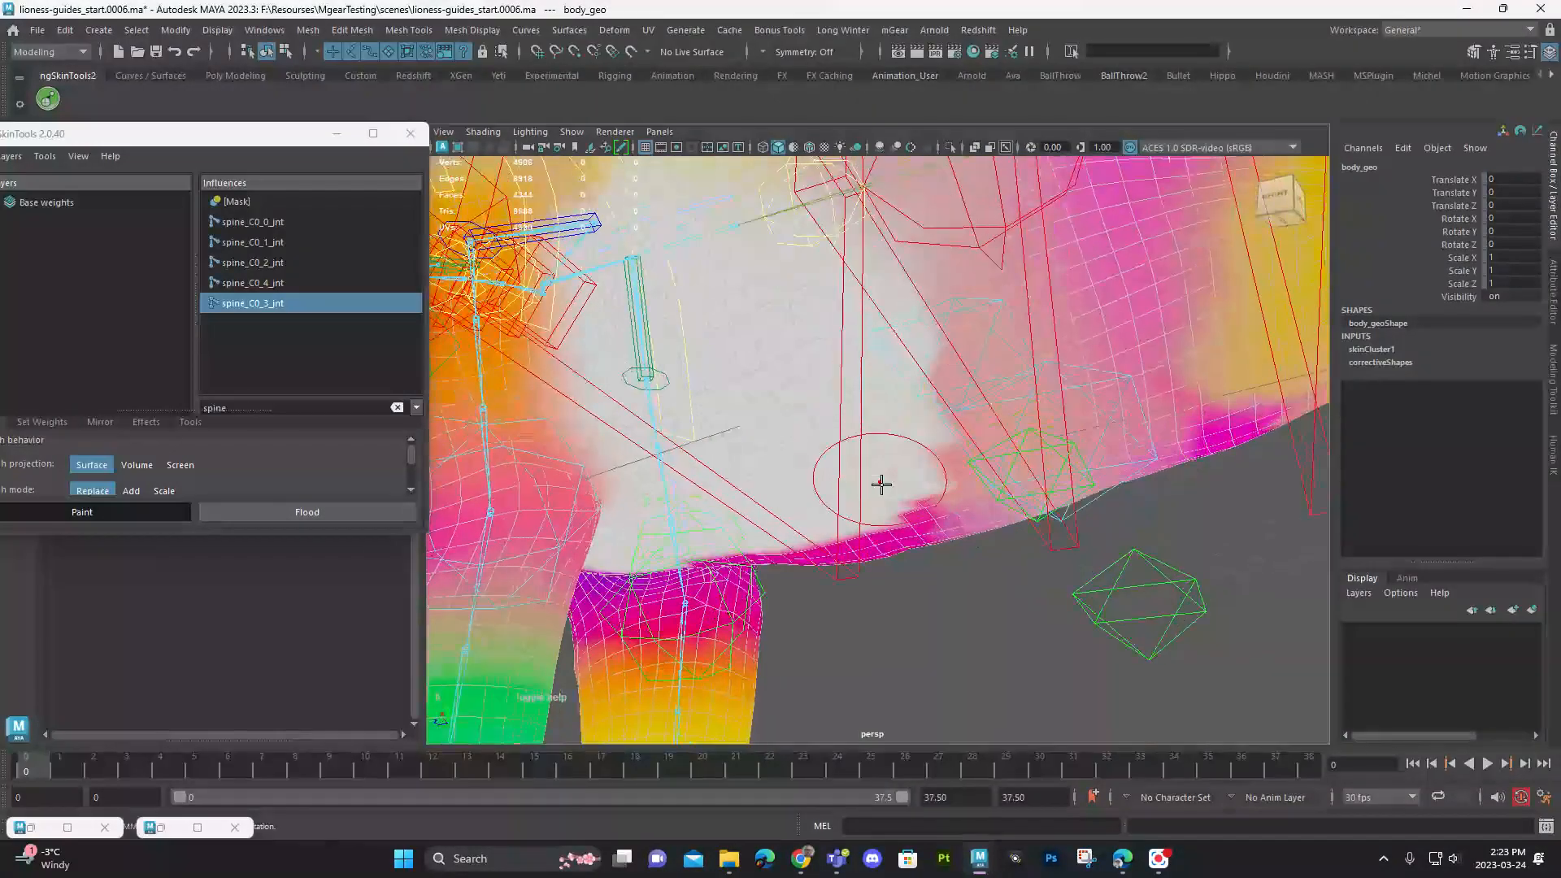
# Step: Extend the spine_C0_3_jnt weights along the lower ribs and chest underside, and up toward the spine behind the shoulder
pyautogui.moveTo(904, 398); pyautogui.dragTo(962, 472)
pyautogui.moveTo(933, 418); pyautogui.dragTo(917, 523)
pyautogui.keyDown('alt'); pyautogui.moveTo(740, 566); pyautogui.dragTo(569, 512); pyautogui.keyUp('alt')
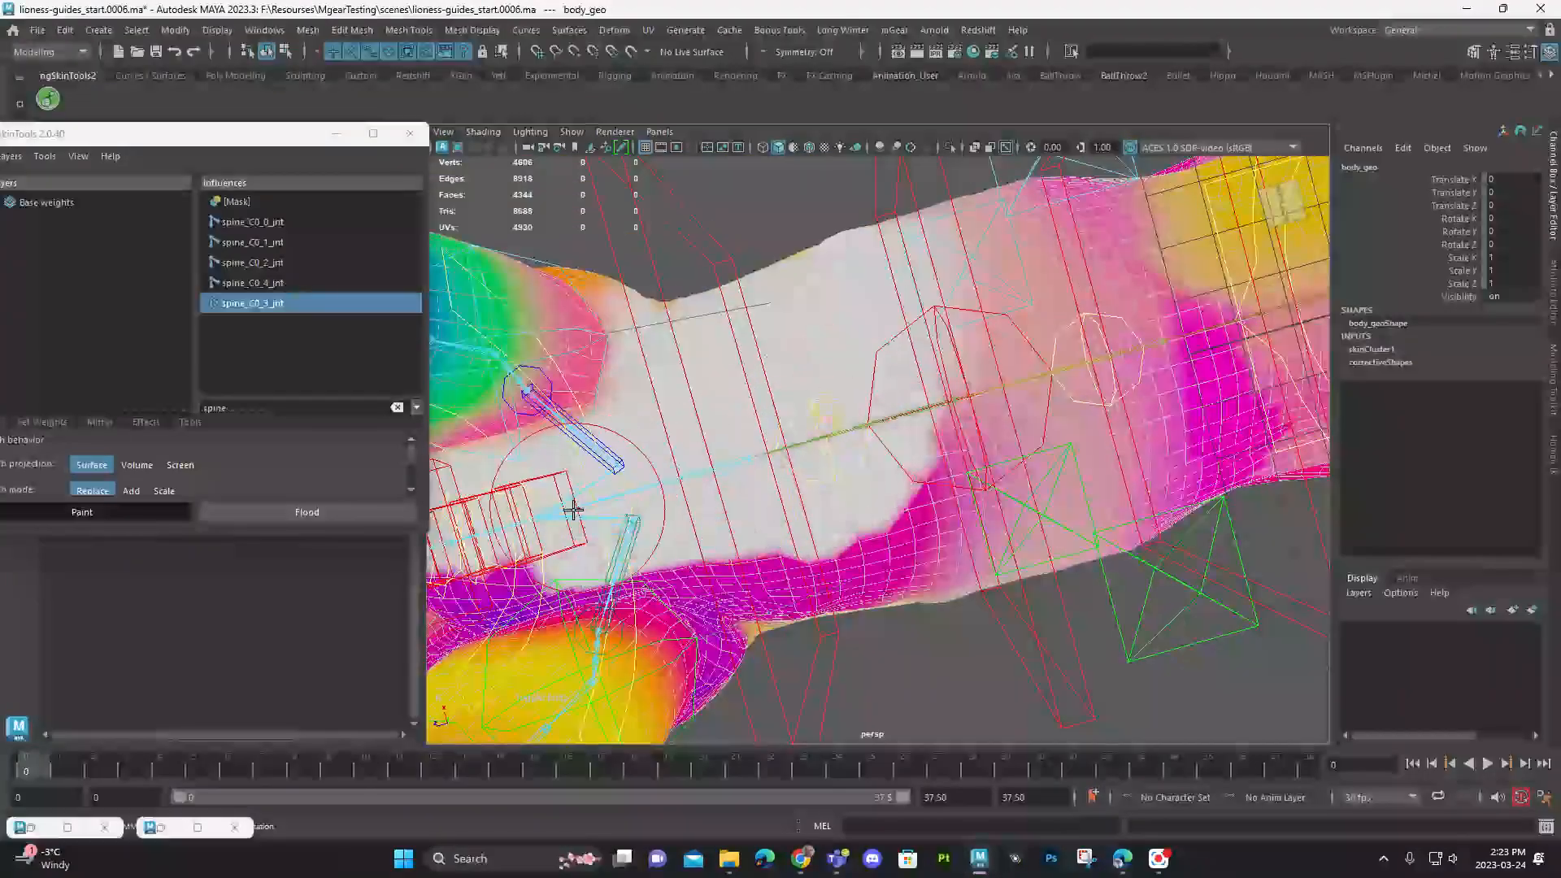
pyautogui.moveTo(831, 370)
pyautogui.keyDown('alt'); pyautogui.mouseDown()
pyautogui.moveTo(836, 447)
pyautogui.moveTo(690, 331)
pyautogui.moveTo(829, 502)
pyautogui.moveTo(816, 428)
pyautogui.moveTo(779, 556)
pyautogui.mouseUp(); pyautogui.keyUp('alt')
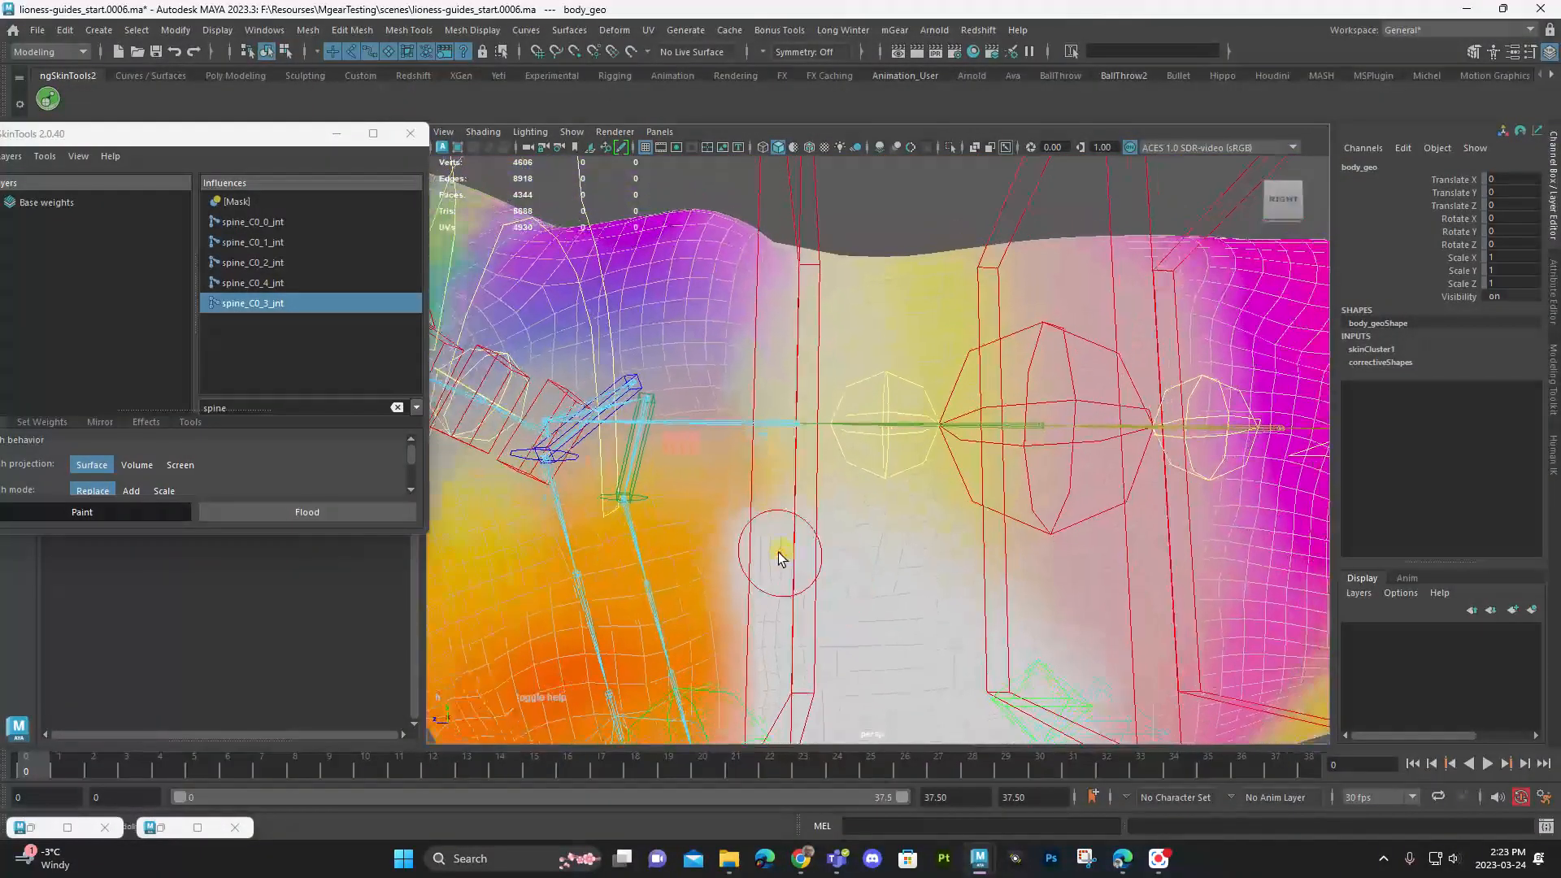
pyautogui.moveTo(740, 407)
pyautogui.mouseDown()
pyautogui.moveTo(760, 435)
pyautogui.moveTo(715, 467)
pyautogui.moveTo(746, 406)
pyautogui.mouseUp()
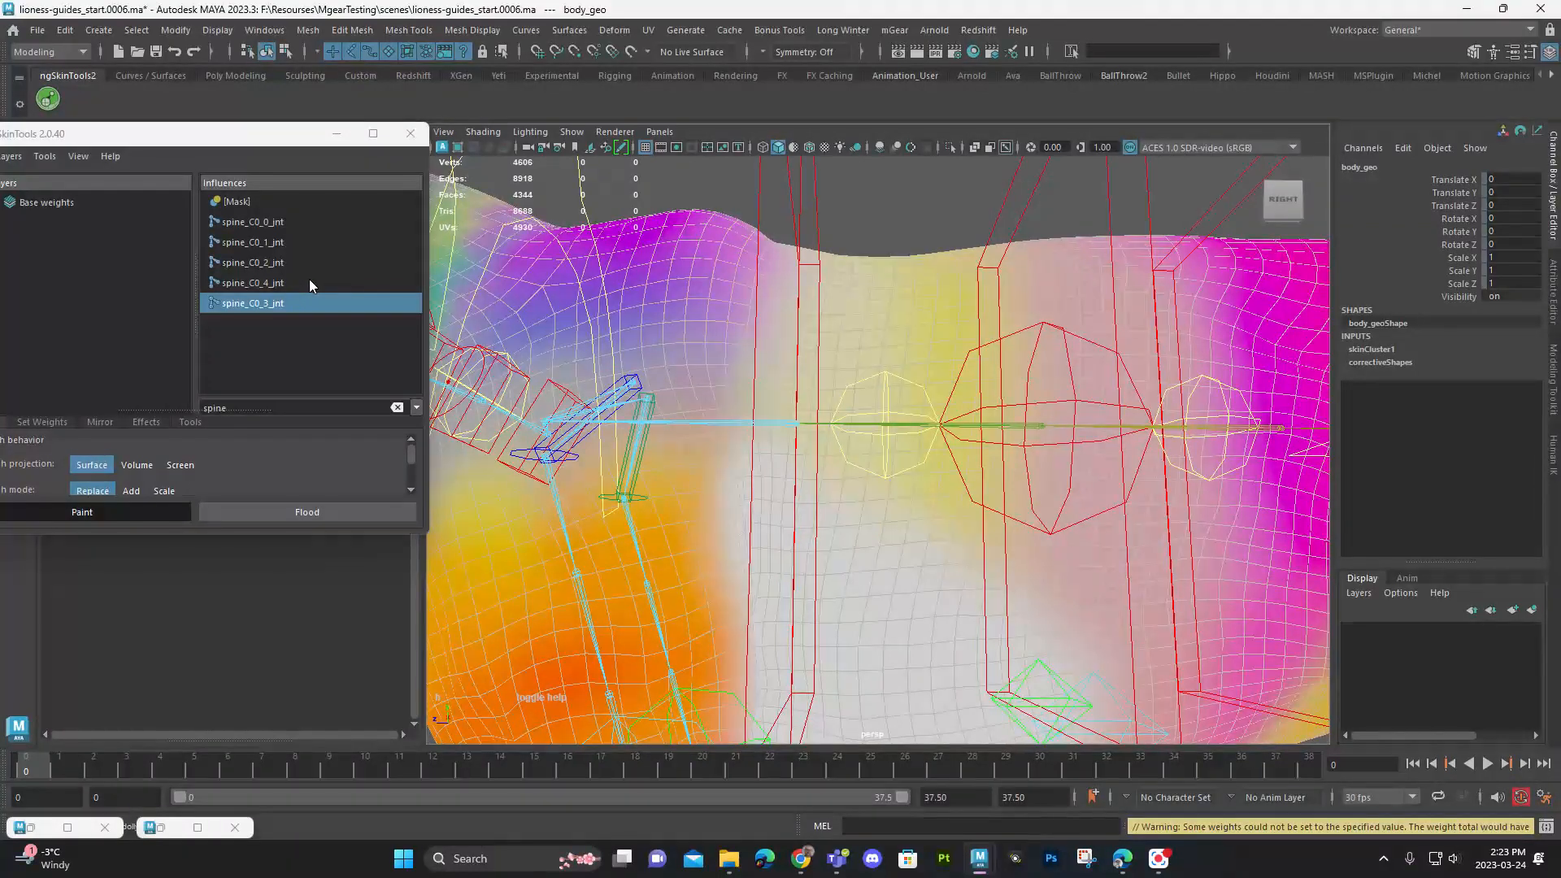
# Step: Select the spine_C0_2_jnt influence and paint its weights in a vertical band from back to belly around the middle of the torso
pyautogui.click(269, 263)
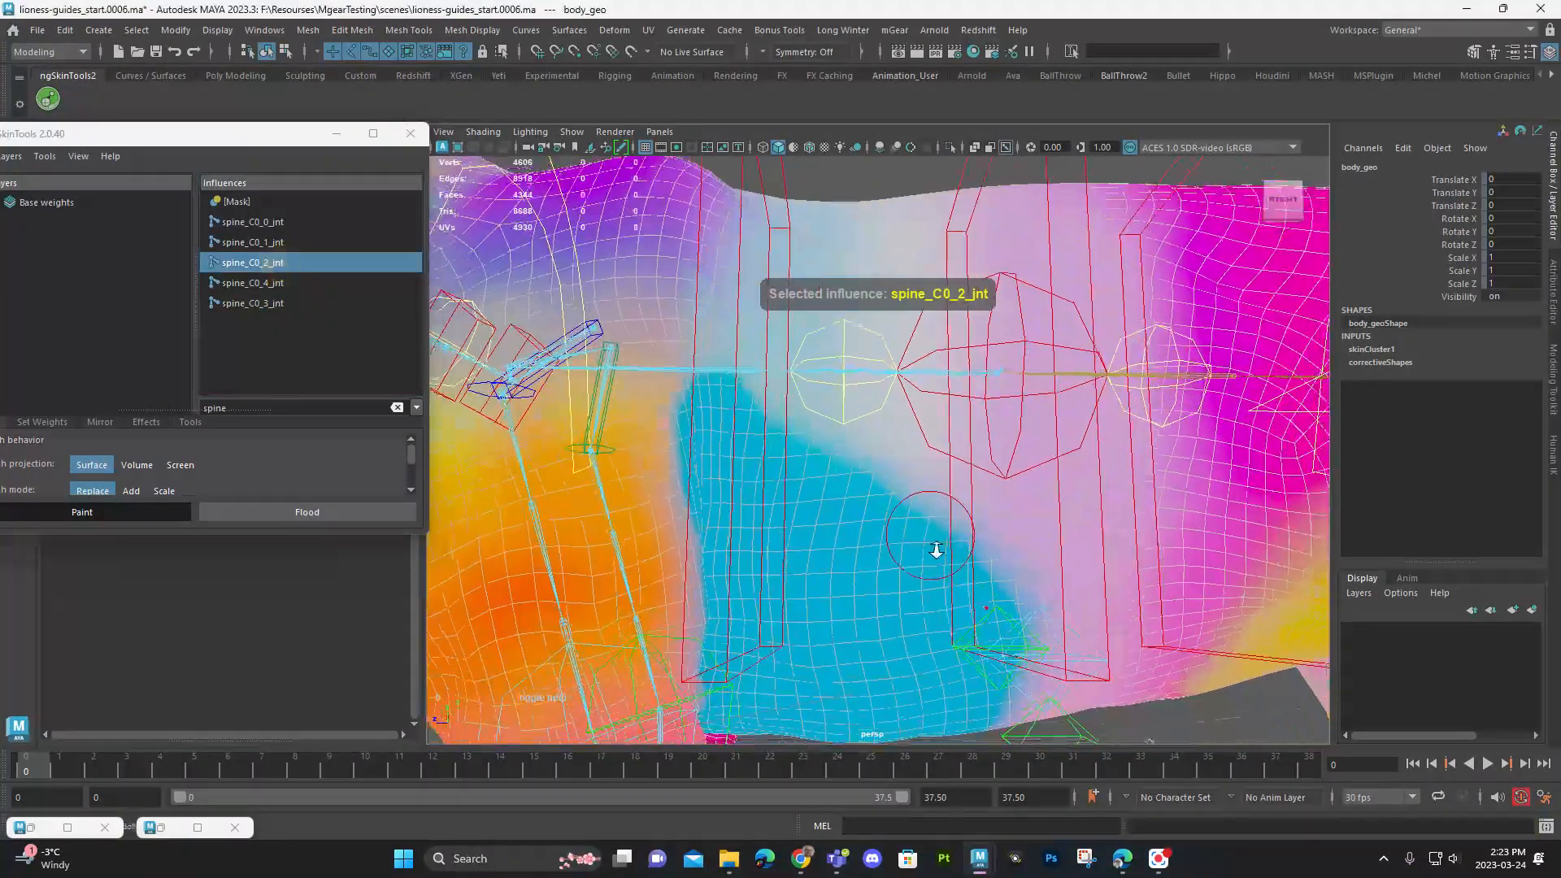
pyautogui.keyDown('alt'); pyautogui.moveTo(935, 537); pyautogui.dragTo(880, 481); pyautogui.keyUp('alt')
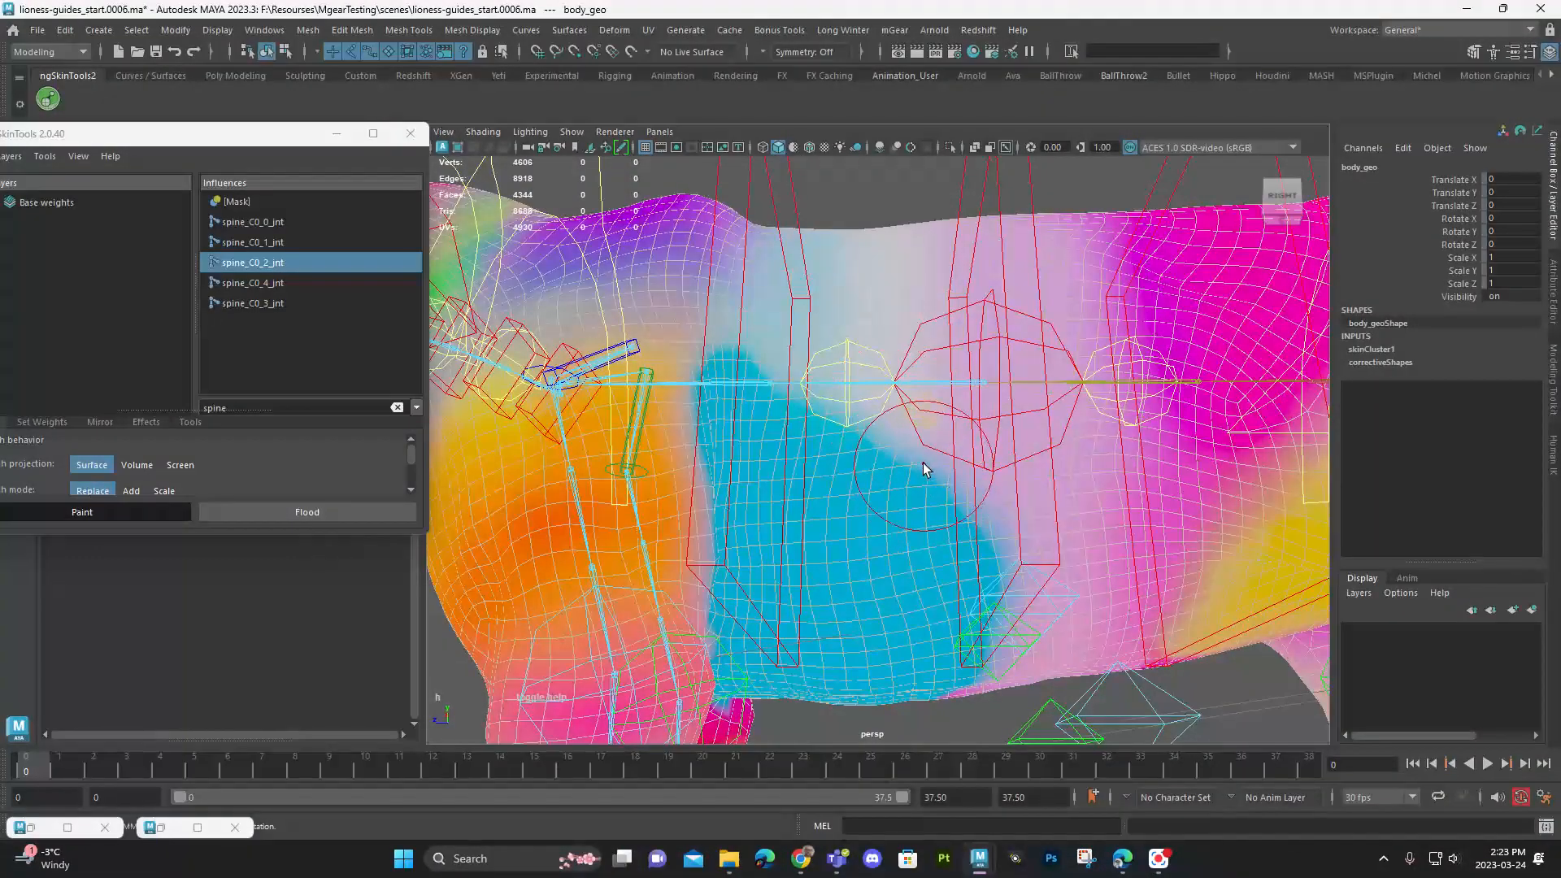
pyautogui.moveTo(897, 313); pyautogui.dragTo(917, 638)
pyautogui.moveTo(917, 679)
pyautogui.keyDown('alt'); pyautogui.mouseDown()
pyautogui.moveTo(933, 574)
pyautogui.moveTo(919, 631)
pyautogui.moveTo(920, 520)
pyautogui.mouseUp(); pyautogui.keyUp('alt')
pyautogui.moveTo(904, 276); pyautogui.dragTo(934, 536)
pyautogui.moveTo(959, 375)
pyautogui.keyDown('alt'); pyautogui.mouseDown()
pyautogui.moveTo(973, 460)
pyautogui.moveTo(911, 325)
pyautogui.mouseUp(); pyautogui.keyUp('alt')
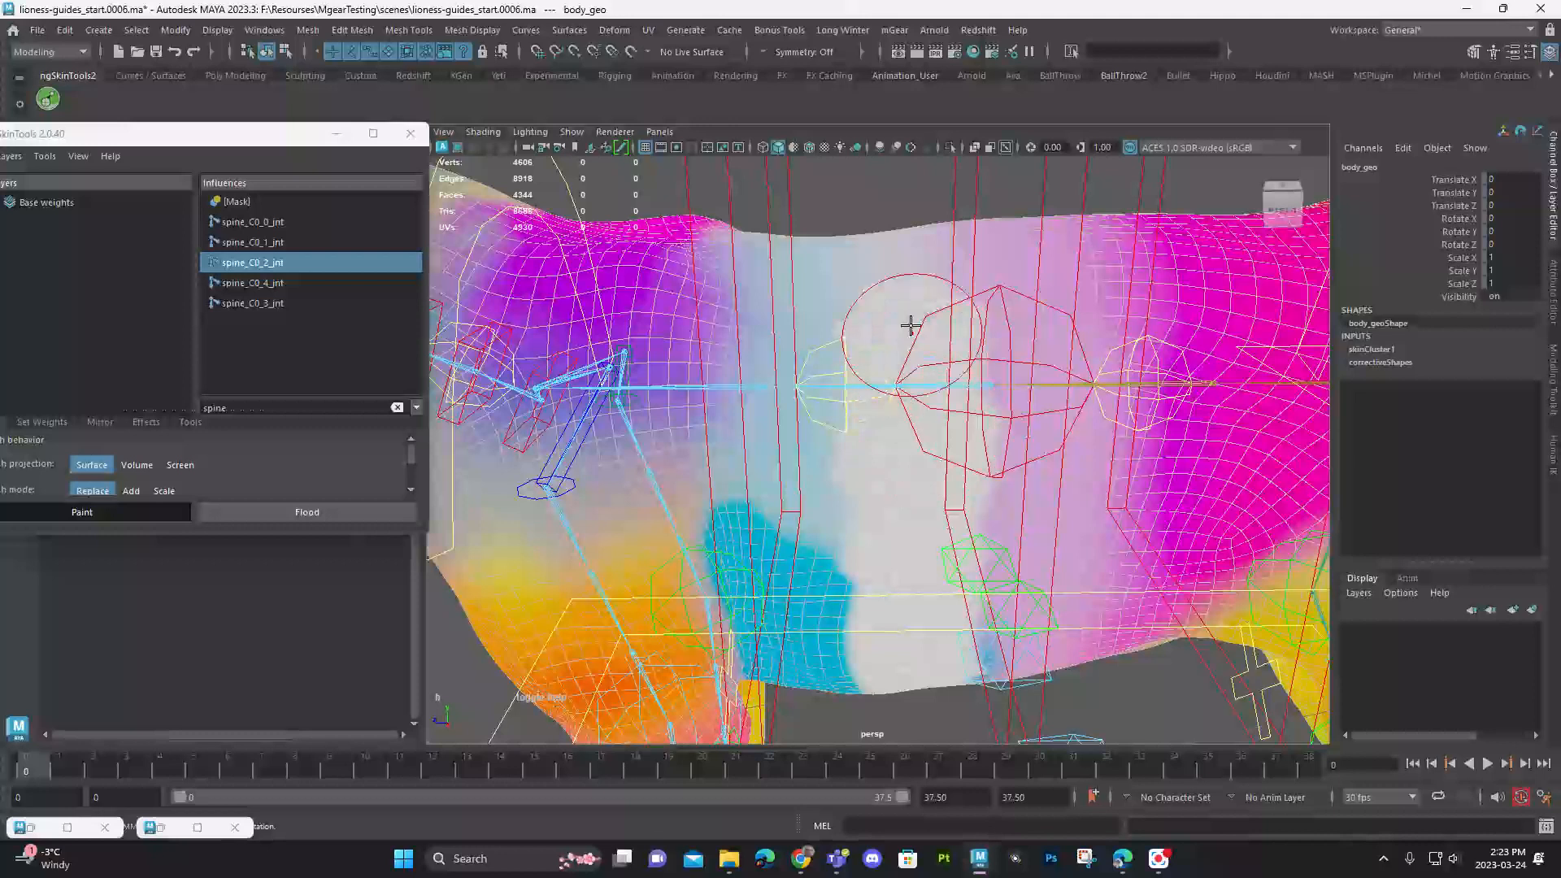
pyautogui.moveTo(854, 441)
pyautogui.mouseDown()
pyautogui.moveTo(823, 637)
pyautogui.moveTo(832, 334)
pyautogui.moveTo(933, 466)
pyautogui.moveTo(982, 407)
pyautogui.mouseUp()
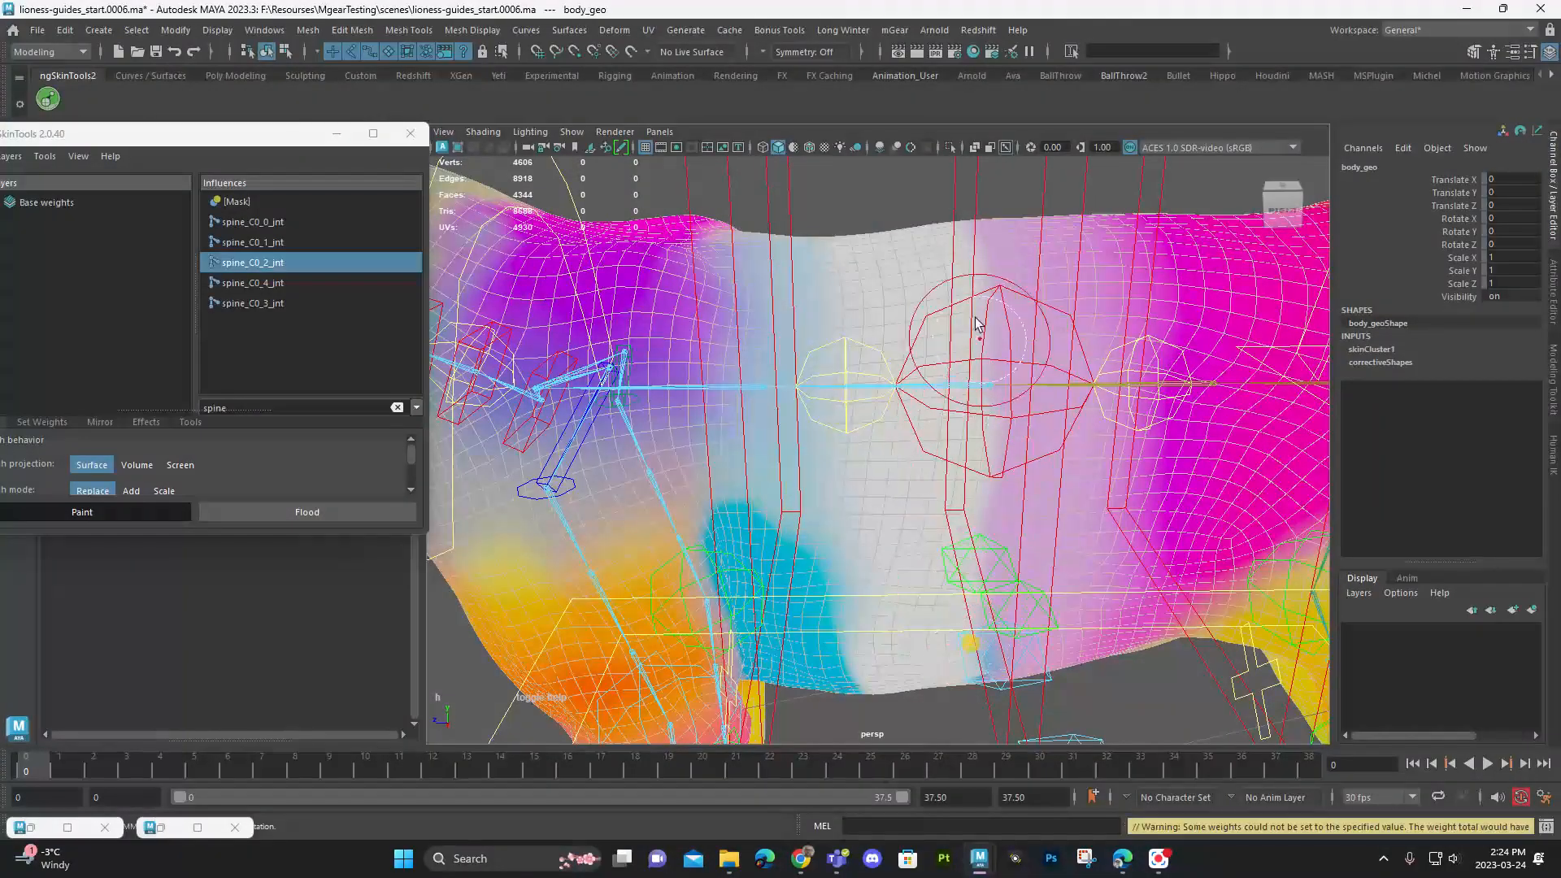
# Step: Widen the spine_C0_2_jnt weight band toward the hips with a larger brush
pyautogui.moveTo(995, 614)
pyautogui.mouseDown()
pyautogui.moveTo(996, 593)
pyautogui.moveTo(996, 691)
pyautogui.mouseUp()
pyautogui.moveTo(997, 724)
pyautogui.keyDown('alt'); pyautogui.mouseDown()
pyautogui.moveTo(982, 476)
pyautogui.moveTo(998, 705)
pyautogui.mouseUp(); pyautogui.keyUp('alt')
pyautogui.moveTo(977, 643)
pyautogui.mouseDown()
pyautogui.moveTo(980, 449)
pyautogui.moveTo(955, 443)
pyautogui.moveTo(989, 690)
pyautogui.moveTo(990, 531)
pyautogui.moveTo(957, 314)
pyautogui.mouseUp()
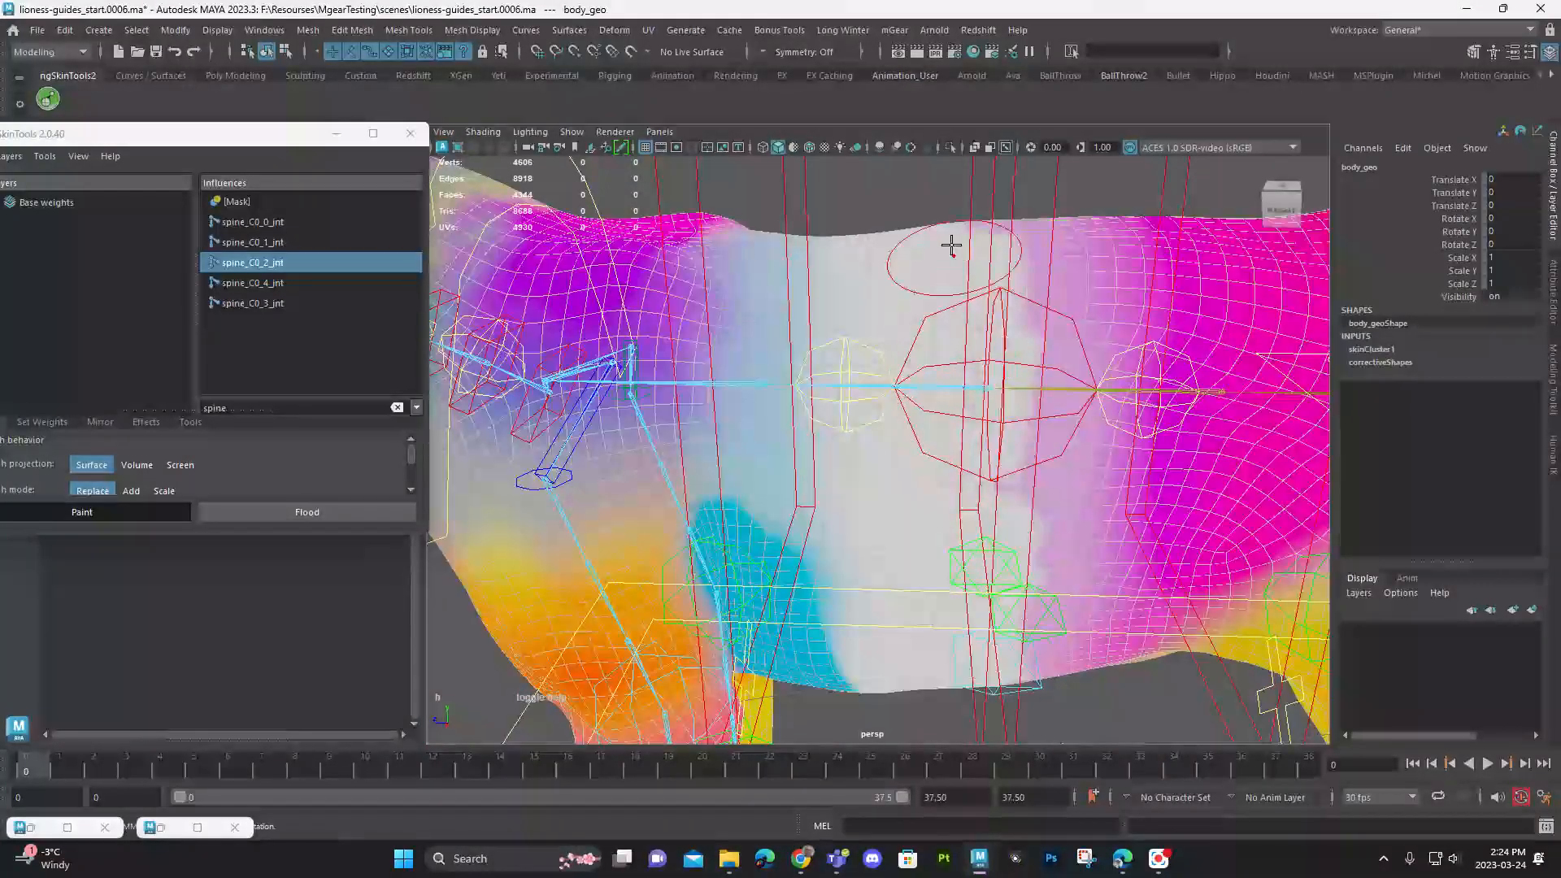
pyautogui.press('b')
pyautogui.moveTo(1021, 363); pyautogui.dragTo(1078, 370)
pyautogui.moveTo(1042, 280); pyautogui.dragTo(1012, 445)
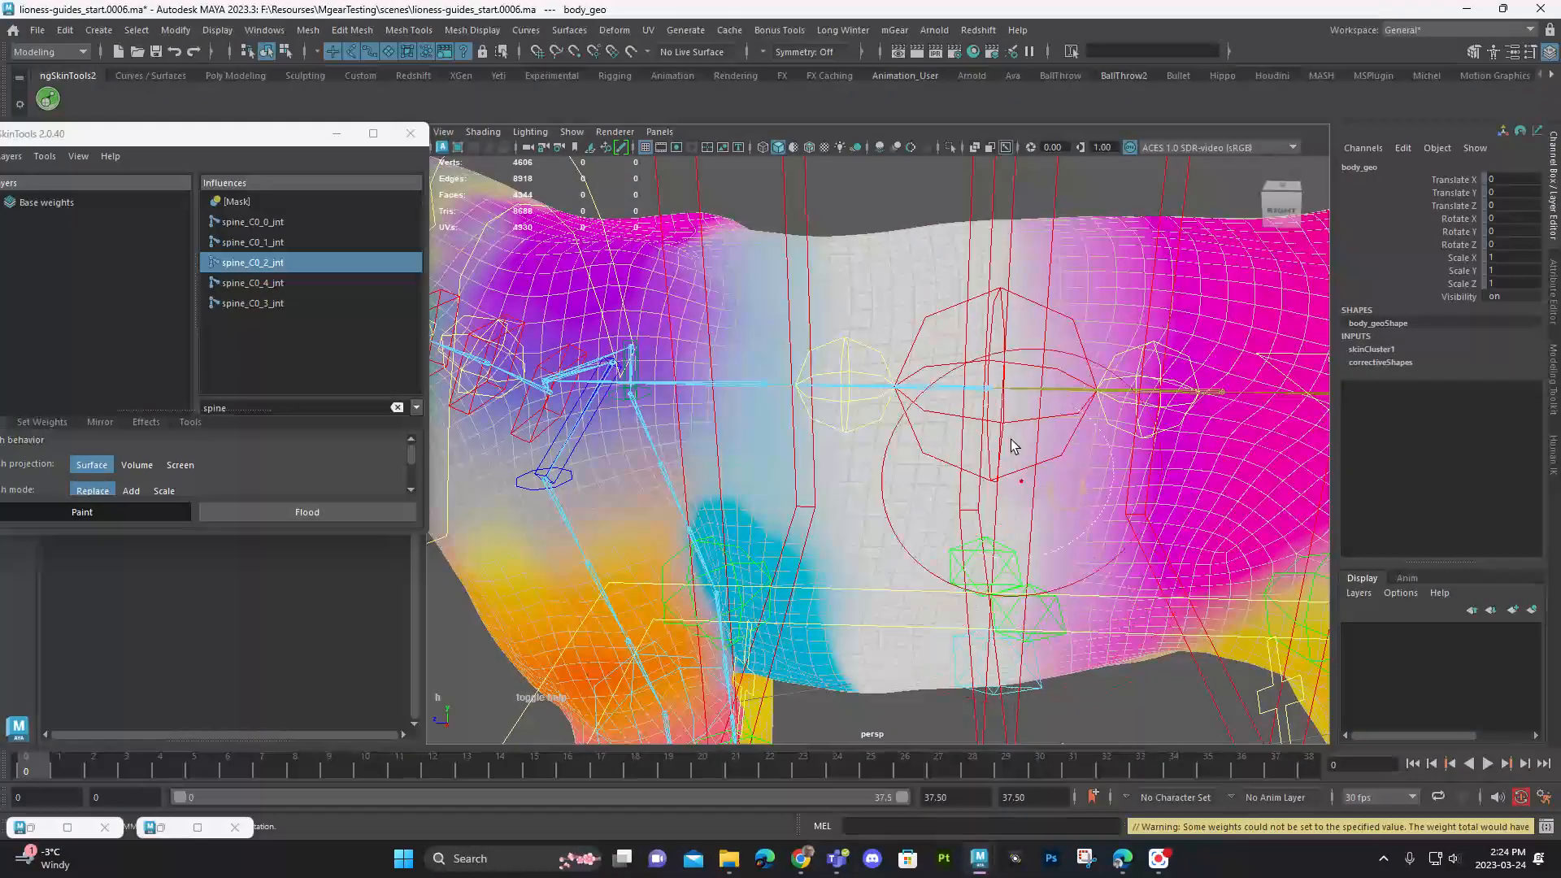
# Step: Fill in the spine_C0_2_jnt weights on the lower flank and across the top of the back
pyautogui.keyDown('alt'); pyautogui.moveTo(1037, 577); pyautogui.dragTo(996, 524); pyautogui.keyUp('alt')
pyautogui.moveTo(1035, 620)
pyautogui.mouseDown()
pyautogui.moveTo(1049, 487)
pyautogui.moveTo(1094, 553)
pyautogui.mouseUp()
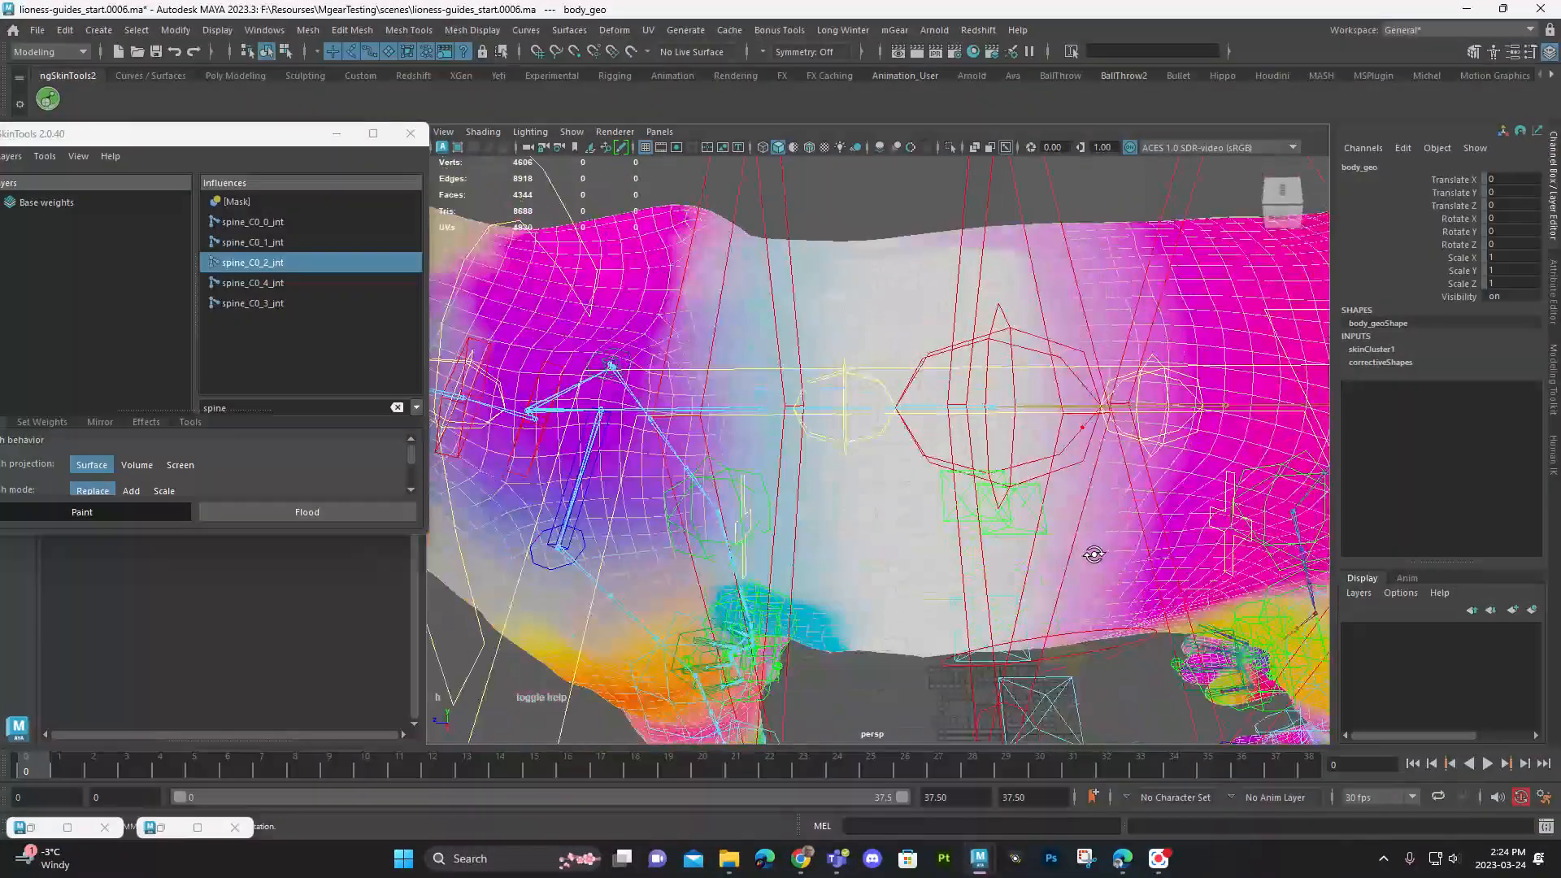
pyautogui.keyDown('alt'); pyautogui.moveTo(1094, 554); pyautogui.dragTo(994, 574, button='middle'); pyautogui.keyUp('alt')
pyautogui.keyDown('alt'); pyautogui.moveTo(994, 574); pyautogui.dragTo(987, 517, button='right'); pyautogui.keyUp('alt')
pyautogui.keyDown('alt'); pyautogui.moveTo(988, 517); pyautogui.dragTo(968, 569); pyautogui.keyUp('alt')
pyautogui.moveTo(915, 455)
pyautogui.mouseDown()
pyautogui.moveTo(892, 309)
pyautogui.moveTo(806, 347)
pyautogui.mouseUp()
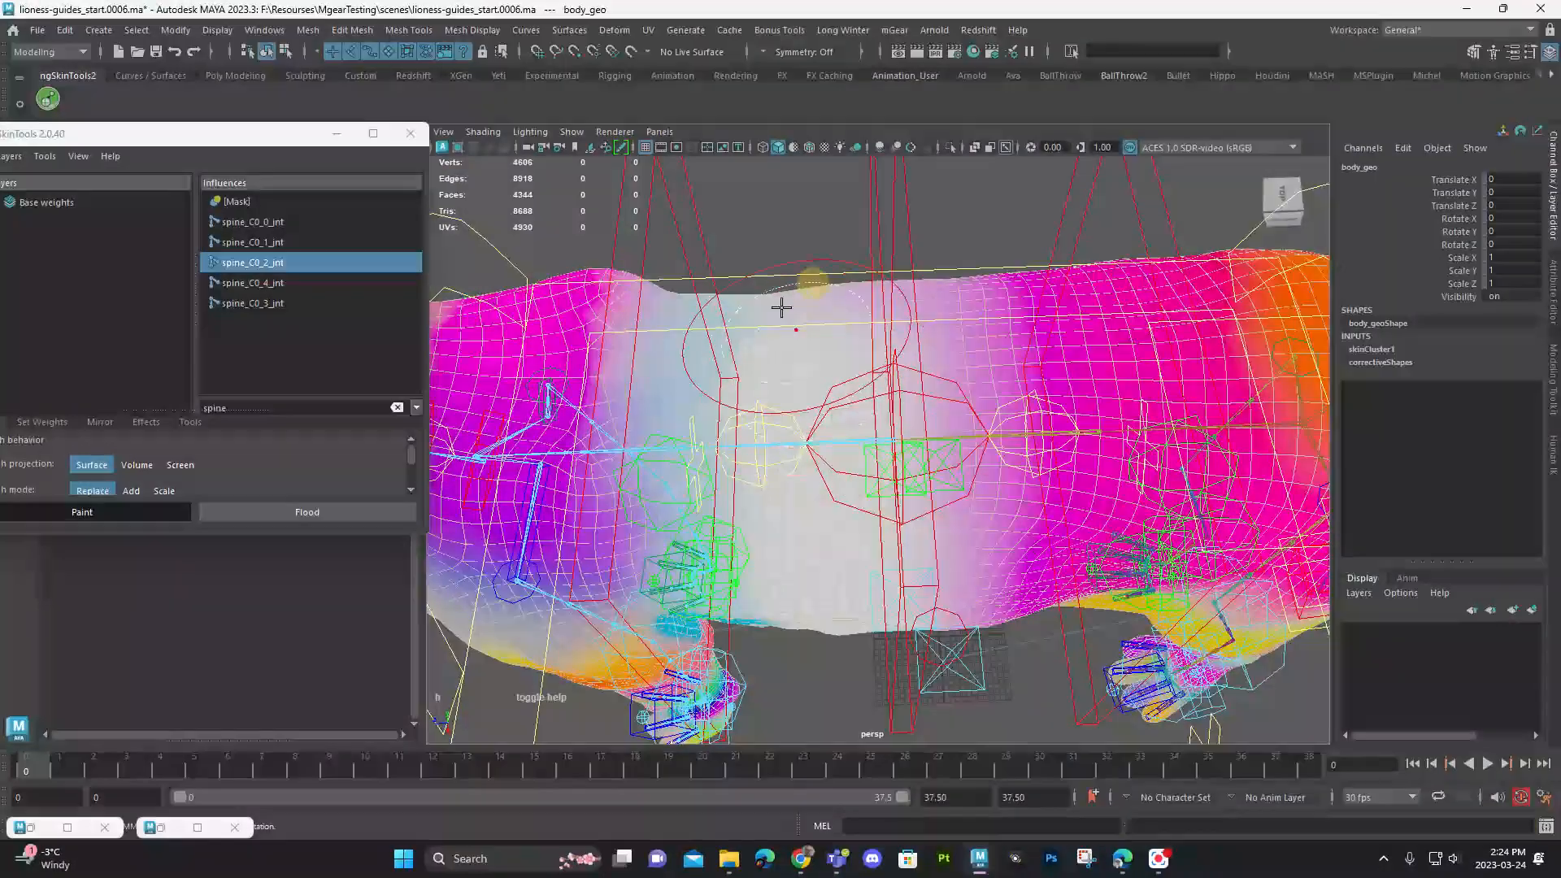
pyautogui.keyDown('alt'); pyautogui.moveTo(775, 401); pyautogui.dragTo(837, 380); pyautogui.keyUp('alt')
# Step: Select the spine_C0_1_jnt influence and paint its weights in a band around the rear torso, including the belly in front of the hind legs
pyautogui.click(298, 245)
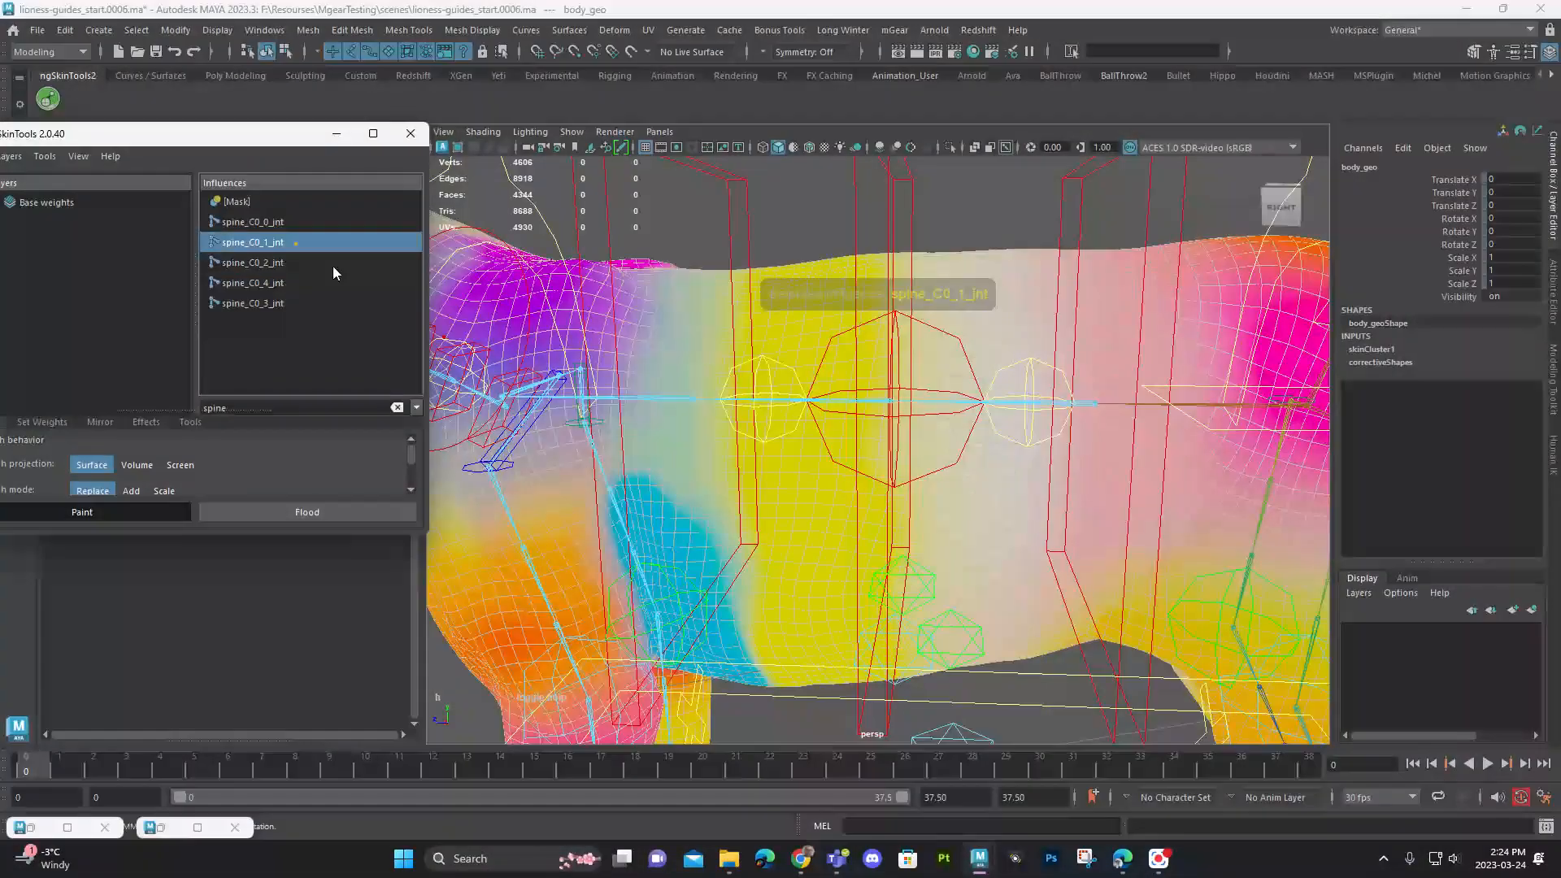
pyautogui.keyDown('alt'); pyautogui.moveTo(986, 467); pyautogui.dragTo(894, 447, button='middle'); pyautogui.keyUp('alt')
pyautogui.moveTo(894, 448)
pyautogui.keyDown('alt'); pyautogui.mouseDown()
pyautogui.moveTo(897, 416)
pyautogui.moveTo(919, 422)
pyautogui.mouseUp(); pyautogui.keyUp('alt')
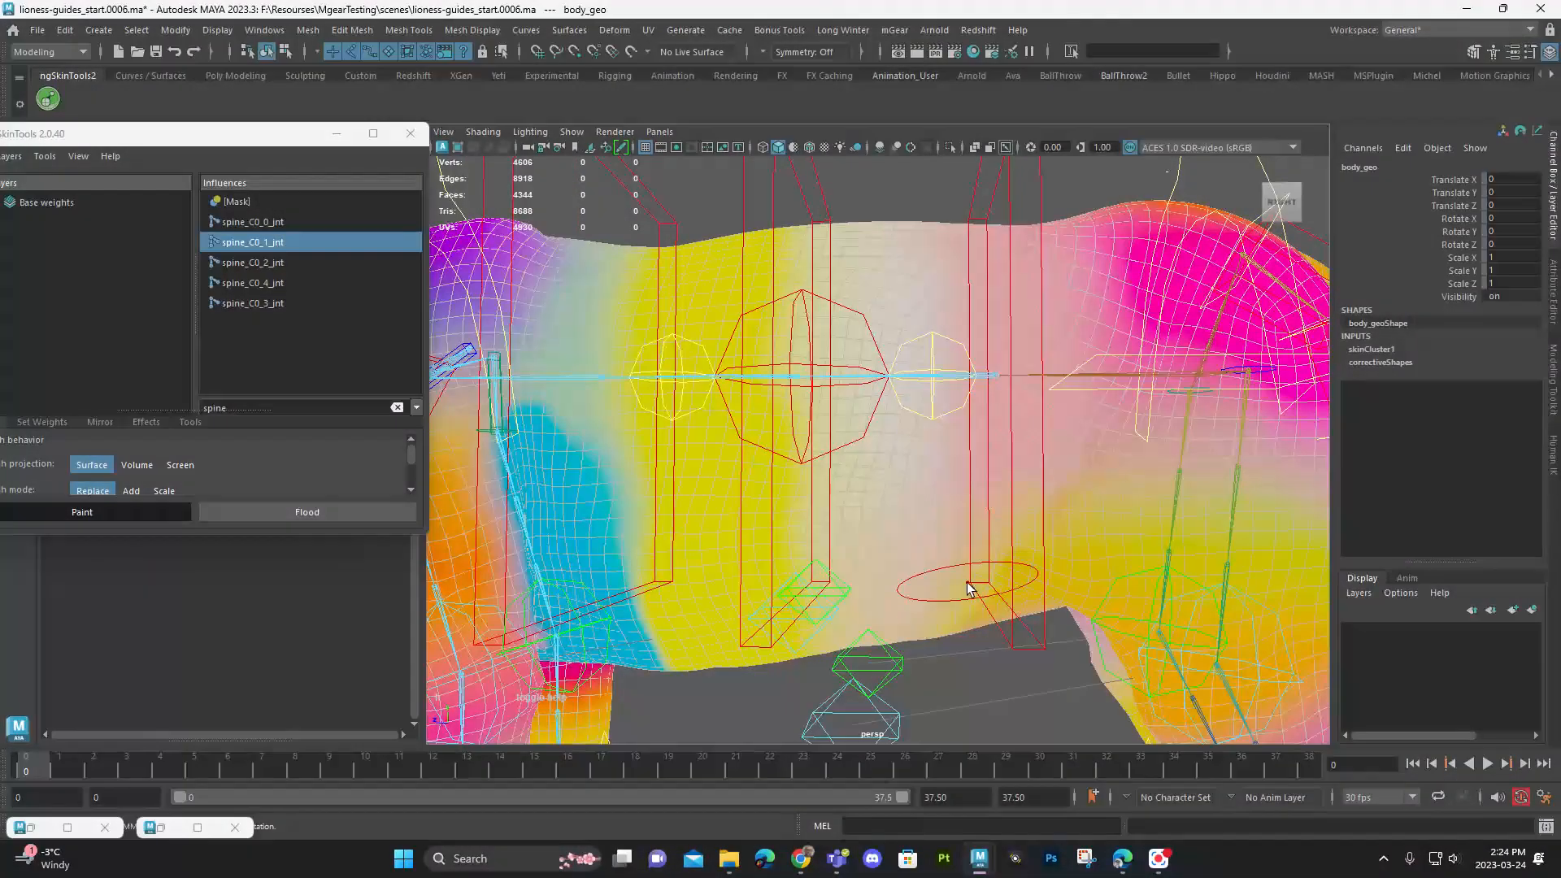
pyautogui.keyDown('alt'); pyautogui.moveTo(935, 618); pyautogui.dragTo(955, 494); pyautogui.keyUp('alt')
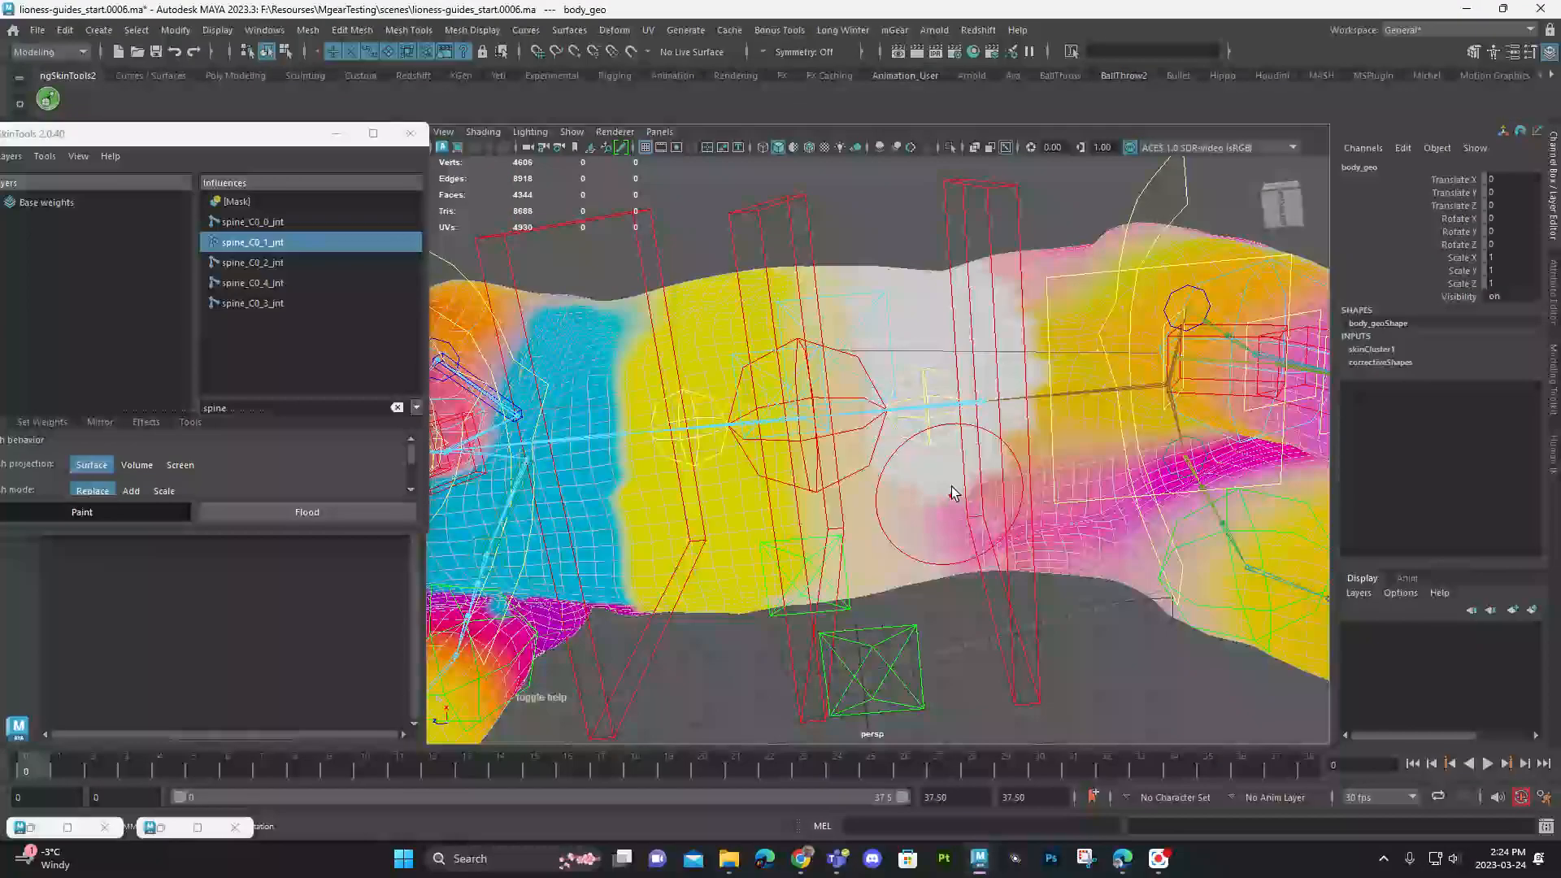
pyautogui.keyDown('alt'); pyautogui.moveTo(921, 404); pyautogui.dragTo(976, 602); pyautogui.keyUp('alt')
pyautogui.moveTo(917, 460)
pyautogui.keyDown('alt'); pyautogui.mouseDown()
pyautogui.moveTo(962, 533)
pyautogui.moveTo(948, 488)
pyautogui.moveTo(1016, 297)
pyautogui.moveTo(1007, 473)
pyautogui.moveTo(864, 285)
pyautogui.moveTo(819, 480)
pyautogui.mouseUp(); pyautogui.keyUp('alt')
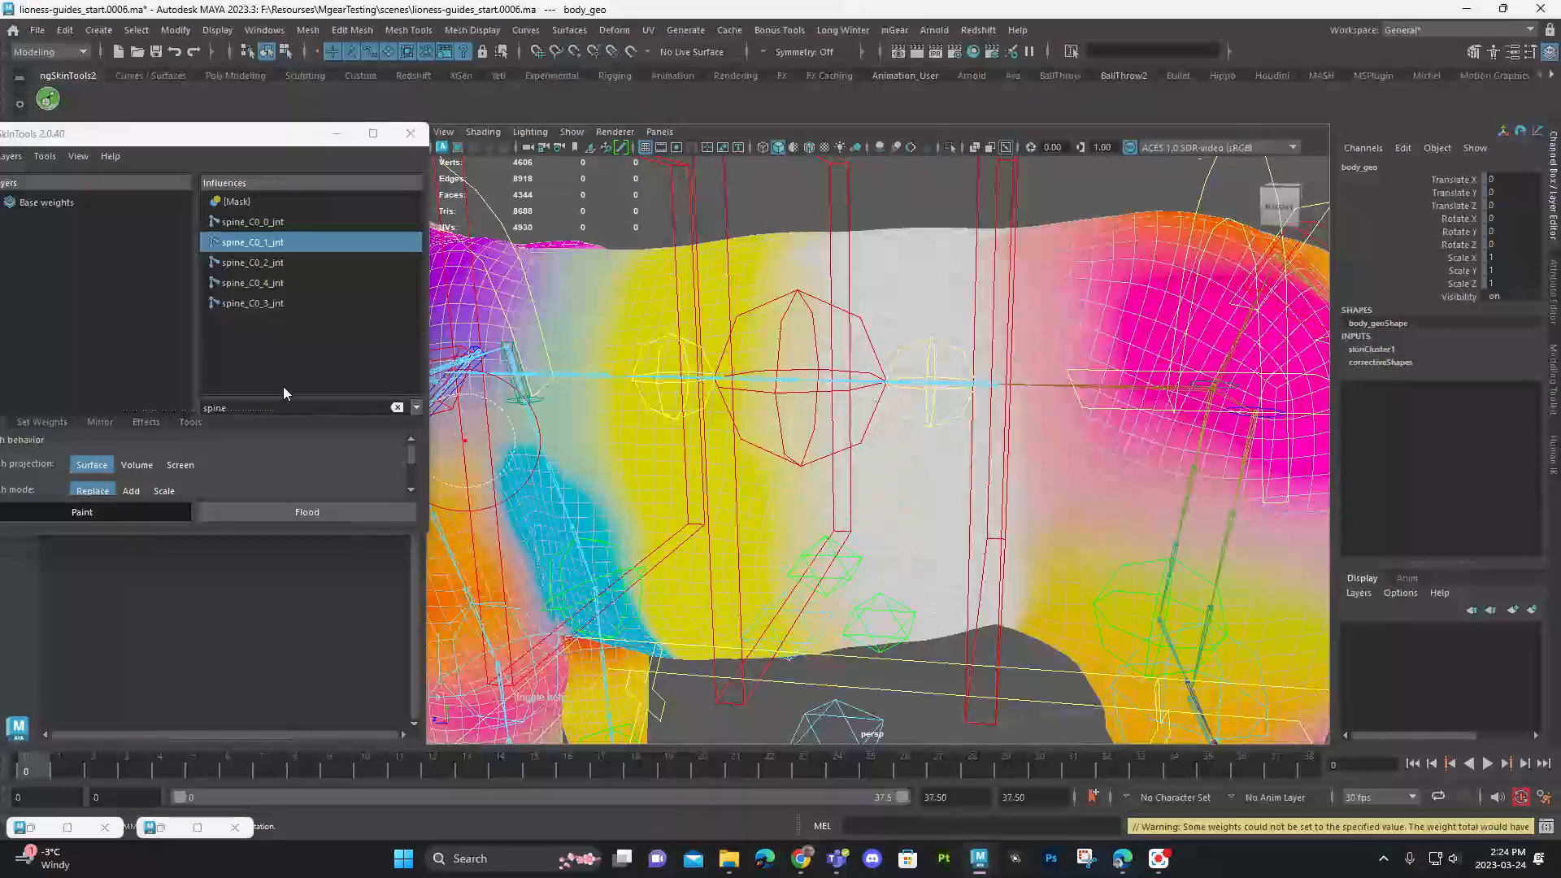
# Step: Examine the painted spine weight bands along the whole torso
pyautogui.keyDown('alt'); pyautogui.moveTo(987, 389); pyautogui.dragTo(975, 302); pyautogui.keyUp('alt')
pyautogui.keyDown('alt'); pyautogui.moveTo(975, 303); pyautogui.dragTo(764, 390, button='right'); pyautogui.keyUp('alt')
pyautogui.keyDown('alt'); pyautogui.moveTo(764, 390); pyautogui.dragTo(986, 373, button='middle'); pyautogui.keyUp('alt')
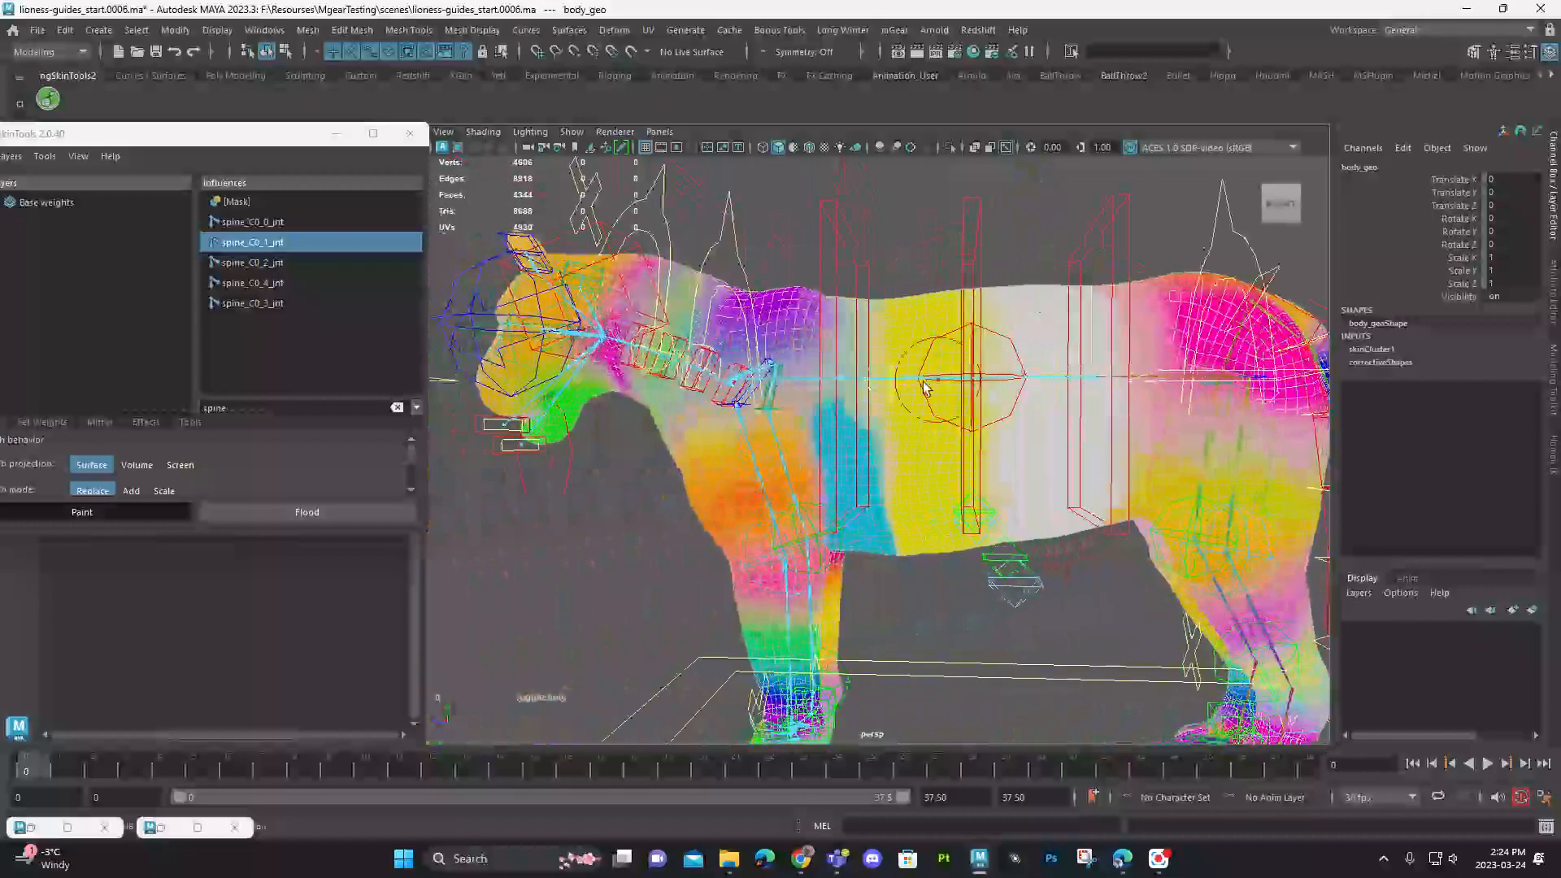
pyautogui.keyDown('alt'); pyautogui.moveTo(986, 373); pyautogui.dragTo(959, 404); pyautogui.keyUp('alt')
pyautogui.keyDown('alt'); pyautogui.moveTo(959, 404); pyautogui.dragTo(895, 407, button='right'); pyautogui.keyUp('alt')
pyautogui.moveTo(895, 407)
pyautogui.mouseDown()
pyautogui.moveTo(780, 367)
pyautogui.moveTo(774, 320)
pyautogui.mouseUp()
pyautogui.keyDown('alt'); pyautogui.moveTo(963, 439); pyautogui.dragTo(986, 456); pyautogui.keyUp('alt')
pyautogui.keyDown('alt'); pyautogui.moveTo(986, 456); pyautogui.dragTo(779, 449, button='right'); pyautogui.keyUp('alt')
pyautogui.keyDown('alt'); pyautogui.moveTo(779, 449); pyautogui.dragTo(959, 414); pyautogui.keyUp('alt')
# Step: Leave weight painting, test the torso deformation by moving spine_C0_ik0_ctl, undo the move, and inspect the chest
pyautogui.press('q')
pyautogui.click(1129, 351)
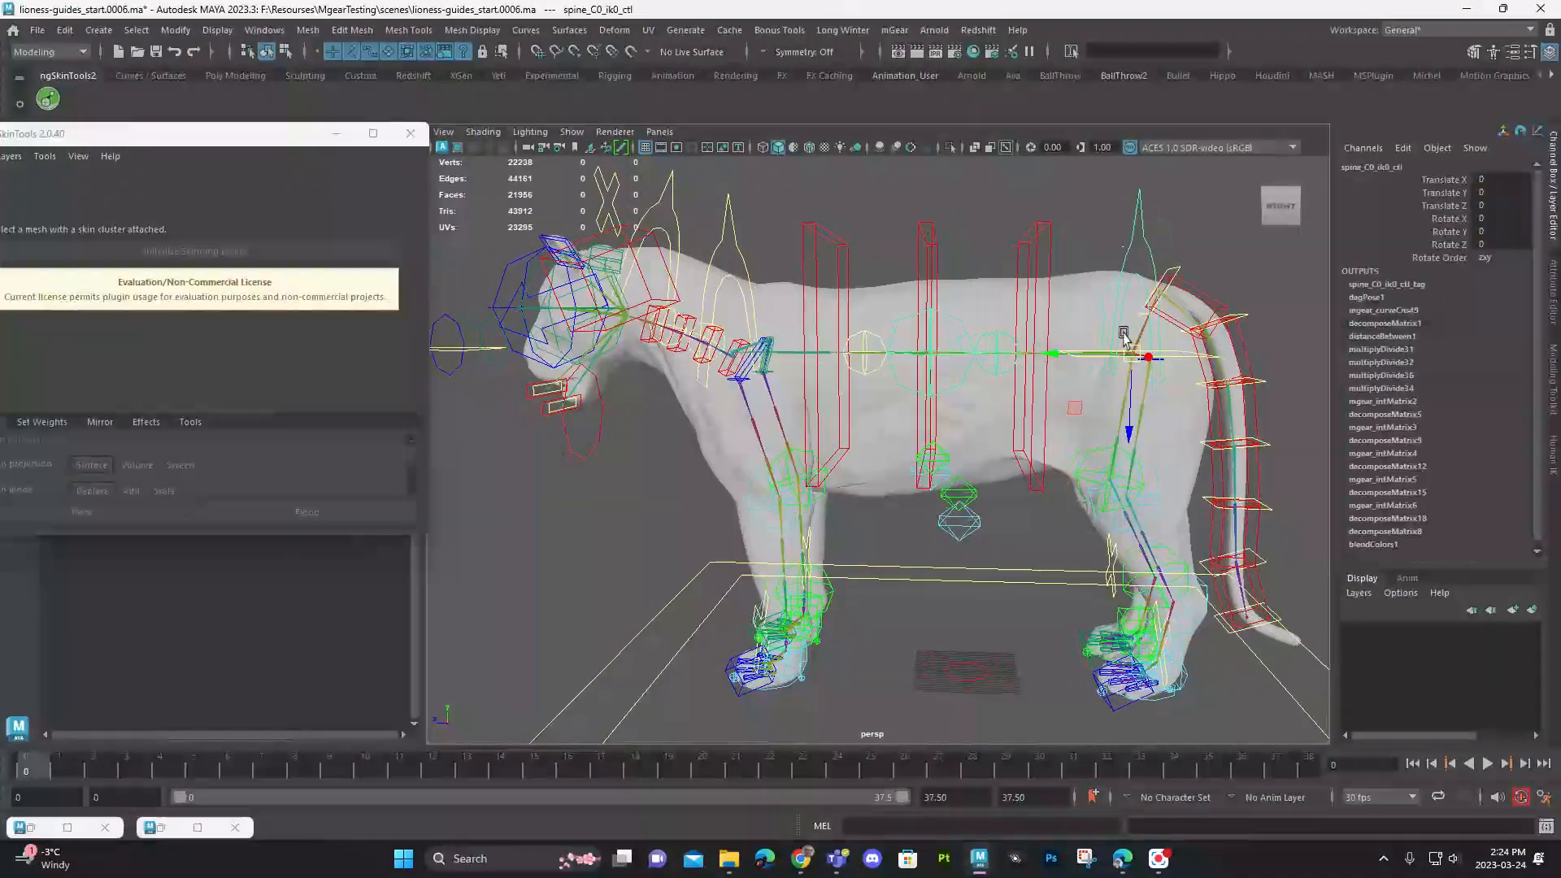
pyautogui.moveTo(1092, 401); pyautogui.dragTo(962, 370)
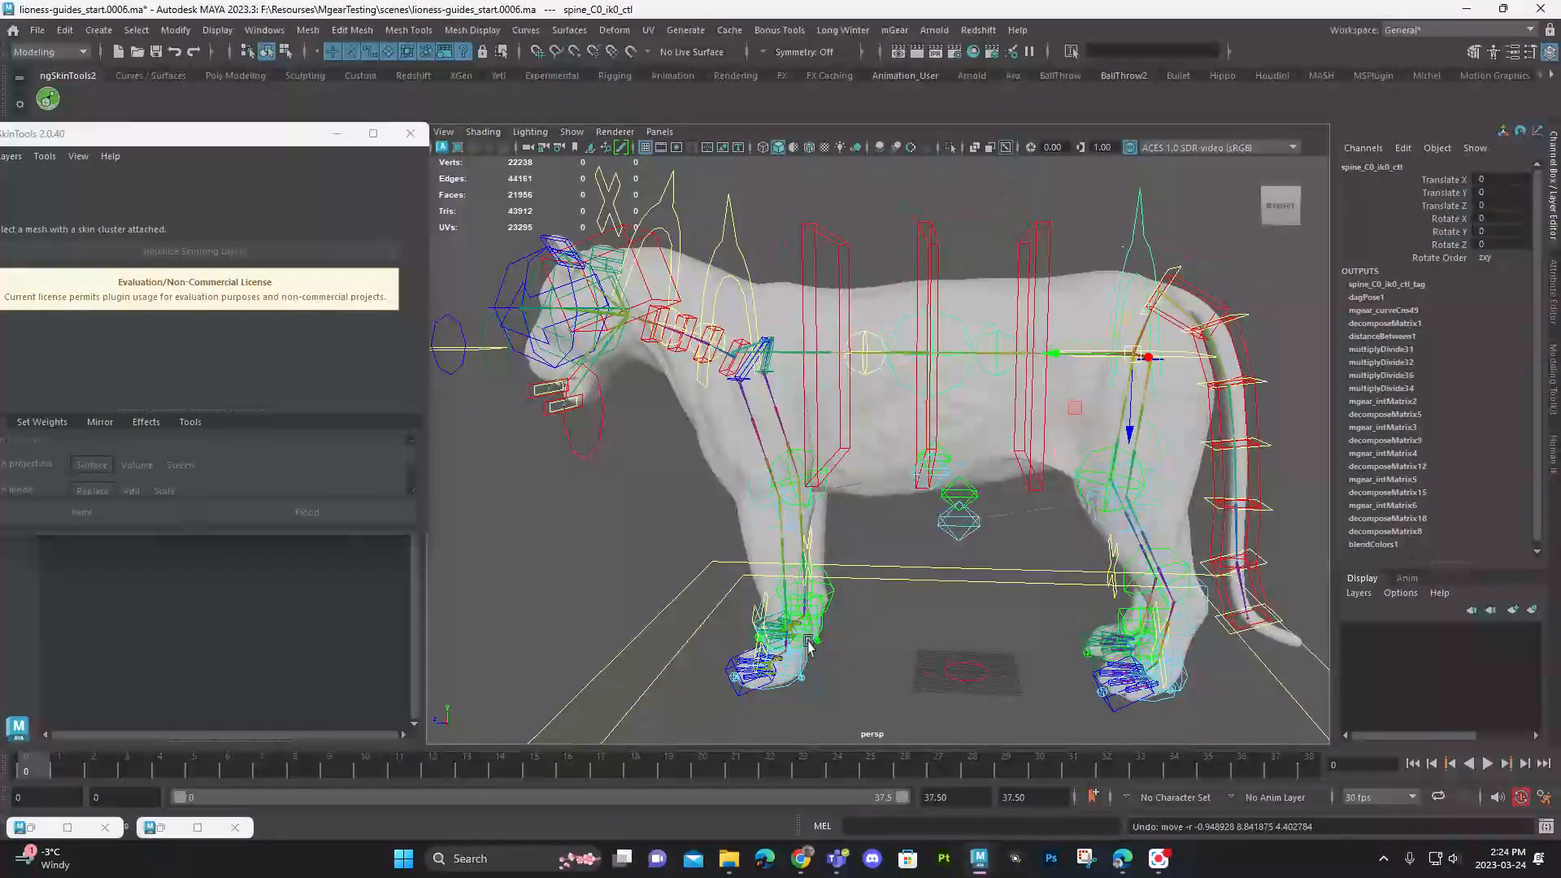
pyautogui.scroll(8, 809, 647)
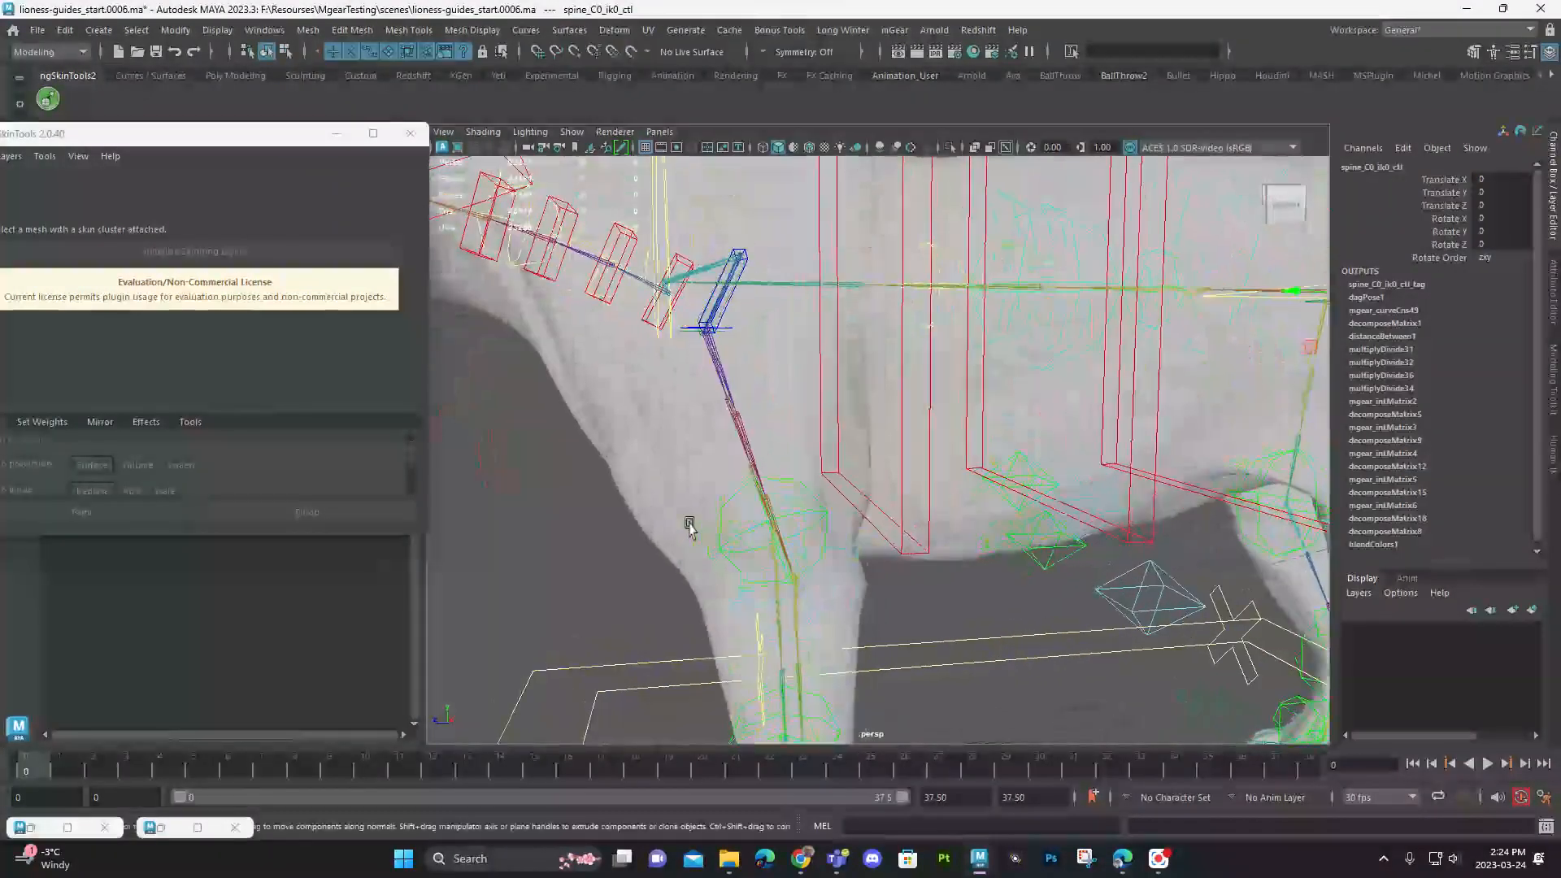
pyautogui.scroll(-6, 689, 527)
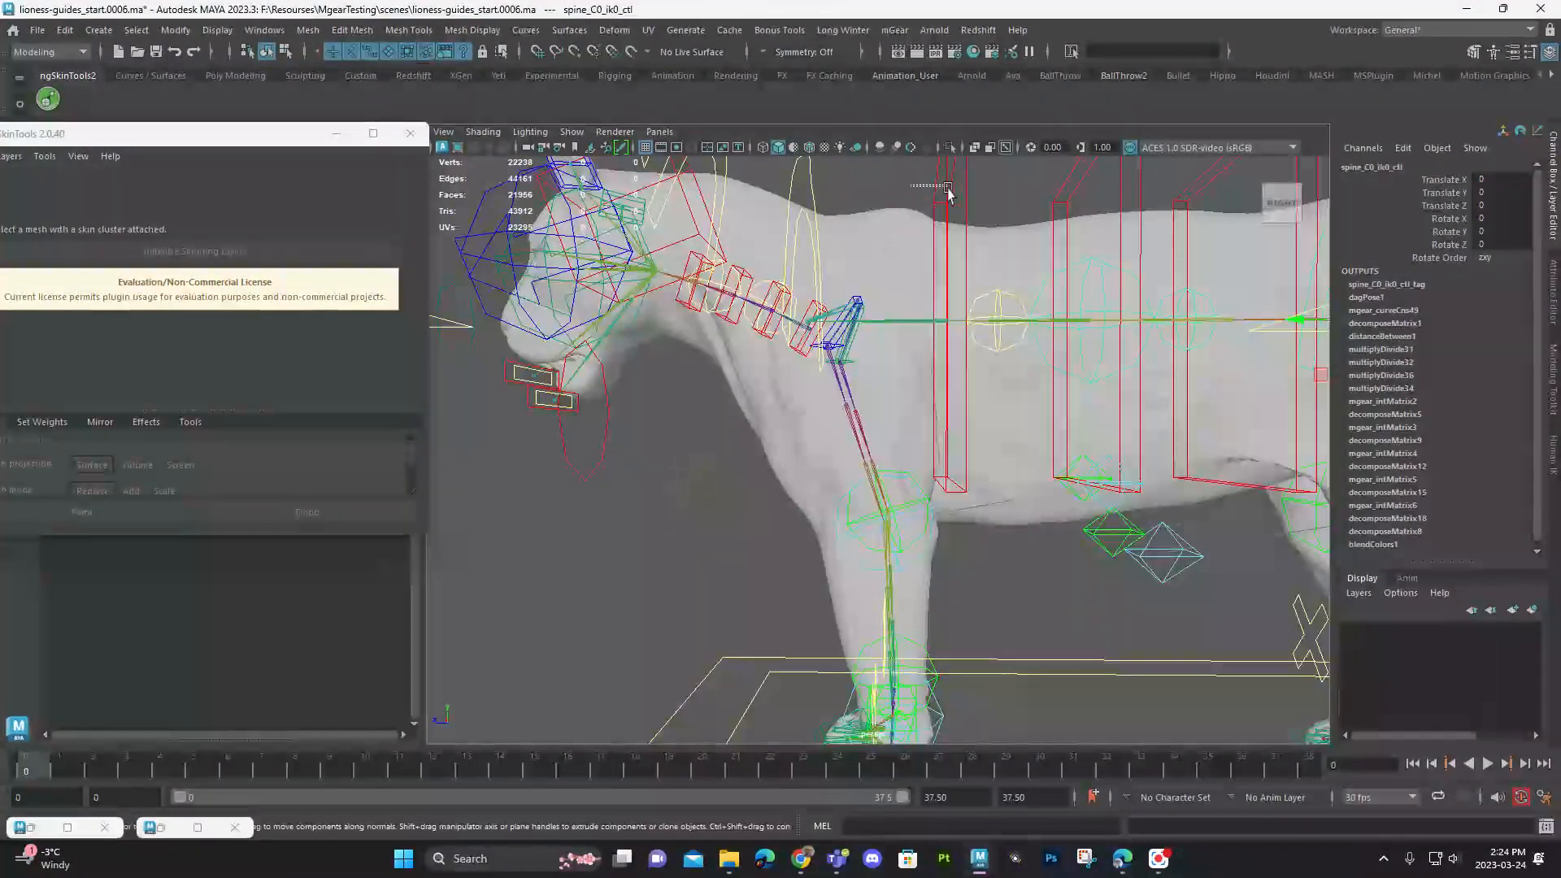
# Step: Resume weight painting on the body mesh with the spine_C0_4_jnt influence
pyautogui.click(934, 194)
pyautogui.click(895, 419)
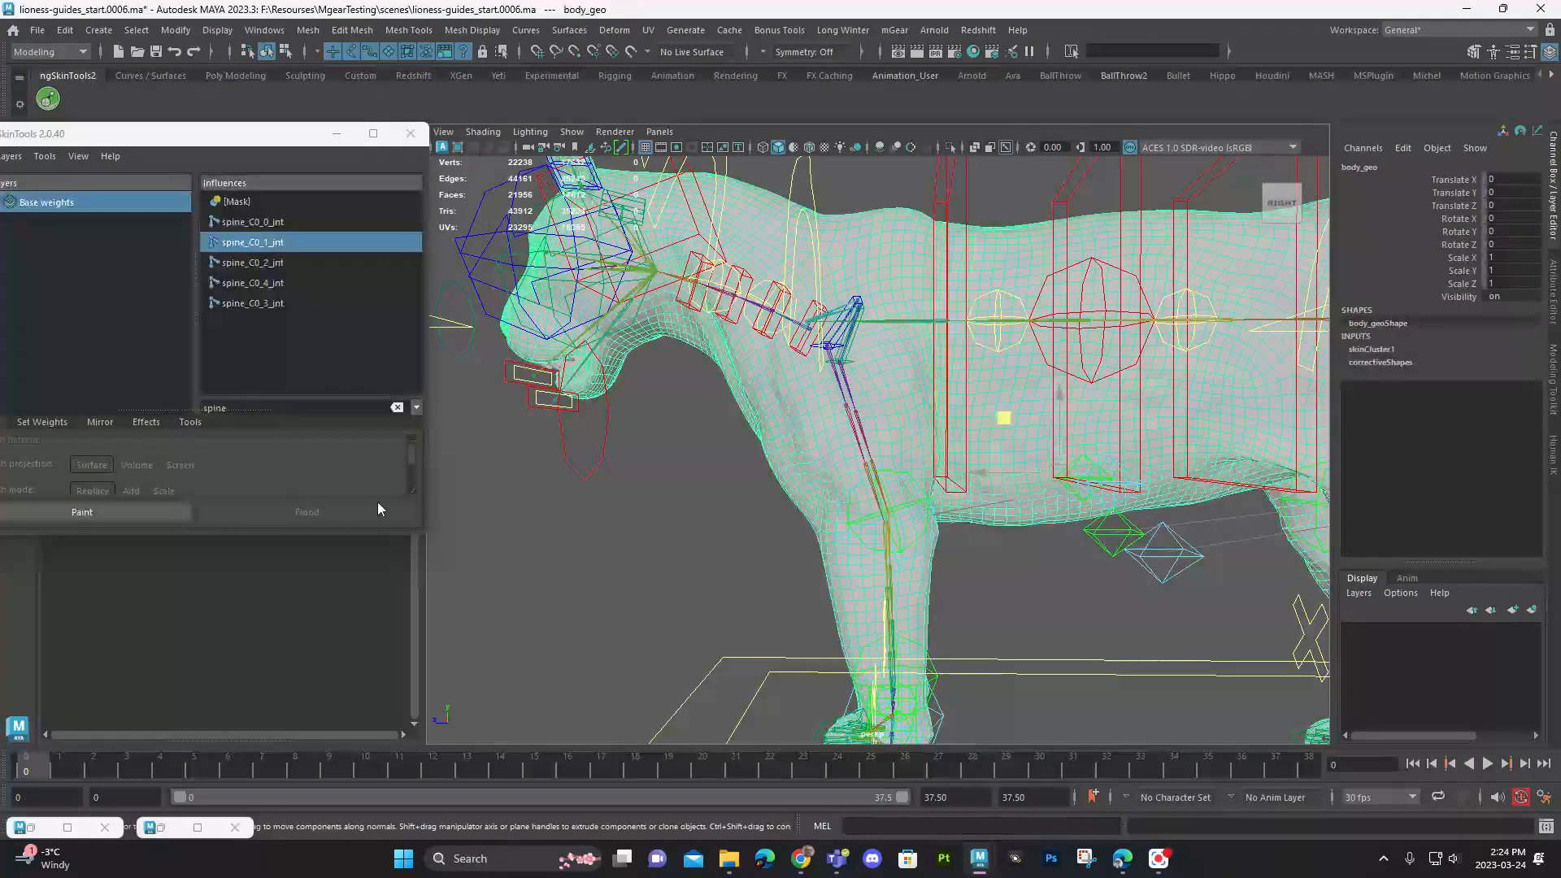
pyautogui.click(108, 523)
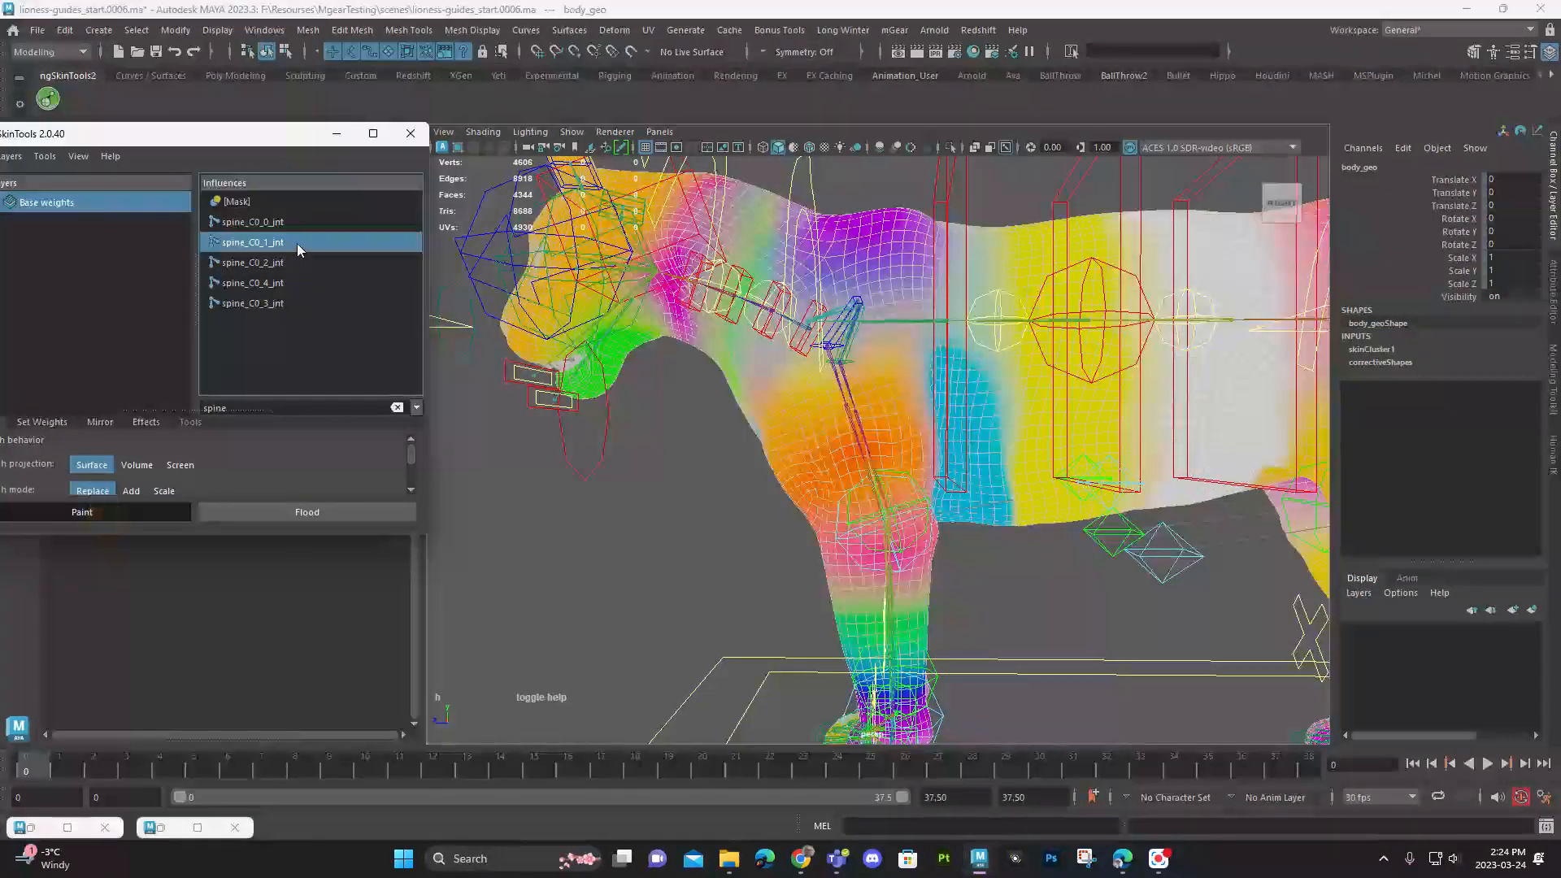
pyautogui.click(281, 288)
# Step: Paint spine_C0_4_jnt weights over the underside of the chest between the front legs
pyautogui.keyDown('alt'); pyautogui.moveTo(816, 391); pyautogui.dragTo(917, 488, button='right'); pyautogui.keyUp('alt')
pyautogui.moveTo(916, 488)
pyautogui.keyDown('alt'); pyautogui.mouseDown()
pyautogui.moveTo(890, 443)
pyautogui.moveTo(905, 538)
pyautogui.moveTo(900, 506)
pyautogui.mouseUp(); pyautogui.keyUp('alt')
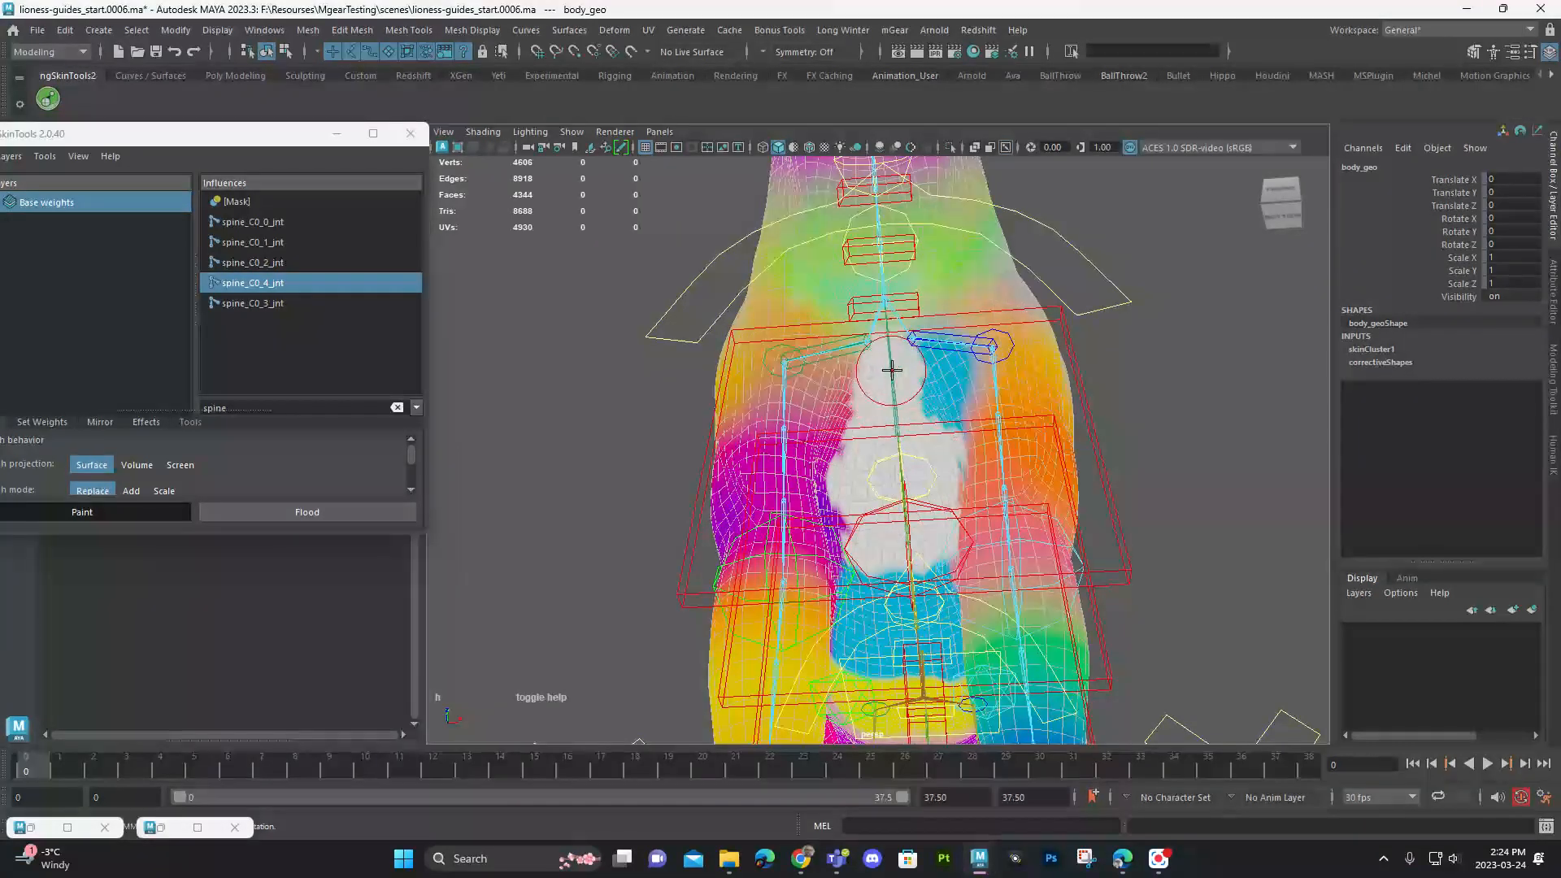
pyautogui.keyDown('alt'); pyautogui.moveTo(920, 377); pyautogui.dragTo(913, 436); pyautogui.keyUp('alt')
pyautogui.moveTo(918, 503)
pyautogui.keyDown('alt'); pyautogui.mouseDown()
pyautogui.moveTo(952, 508)
pyautogui.moveTo(931, 442)
pyautogui.moveTo(927, 519)
pyautogui.moveTo(959, 491)
pyautogui.moveTo(979, 498)
pyautogui.mouseUp(); pyautogui.keyUp('alt')
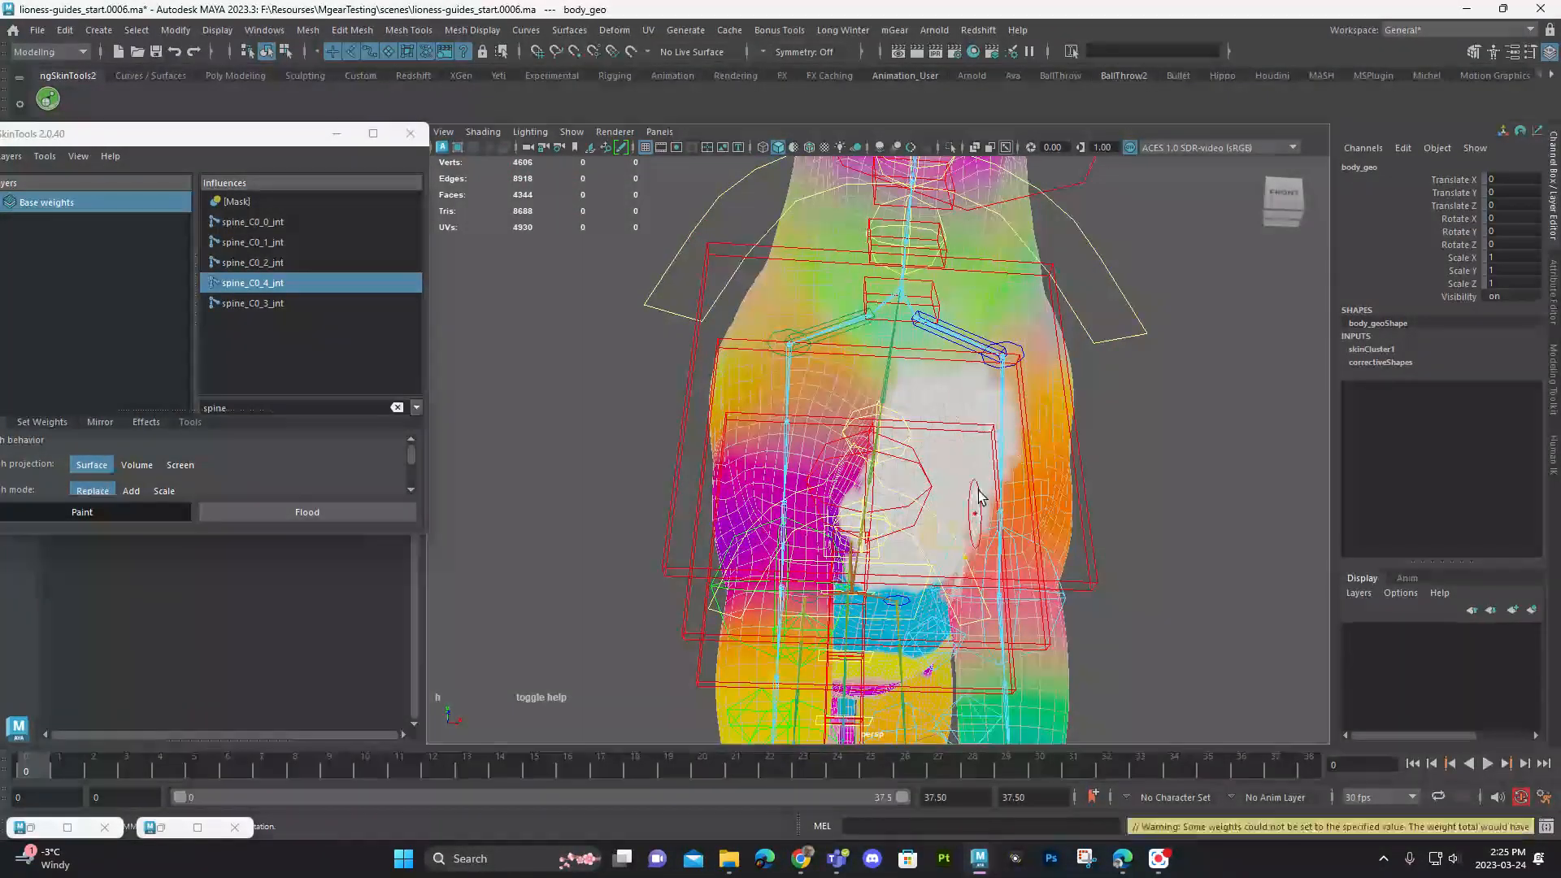
pyautogui.moveTo(981, 408)
pyautogui.keyDown('alt'); pyautogui.mouseDown()
pyautogui.moveTo(993, 442)
pyautogui.moveTo(913, 377)
pyautogui.moveTo(922, 366)
pyautogui.moveTo(893, 463)
pyautogui.moveTo(957, 451)
pyautogui.mouseUp(); pyautogui.keyUp('alt')
pyautogui.moveTo(930, 528)
pyautogui.keyDown('alt'); pyautogui.mouseDown()
pyautogui.moveTo(888, 457)
pyautogui.moveTo(845, 443)
pyautogui.moveTo(870, 451)
pyautogui.moveTo(856, 436)
pyautogui.moveTo(1008, 262)
pyautogui.mouseUp(); pyautogui.keyUp('alt')
# Step: Leave weight painting and move spine_C0_ik0_ctl to pose the torso for a deformation test
pyautogui.scroll(-5, 856, 436)
pyautogui.press('q')
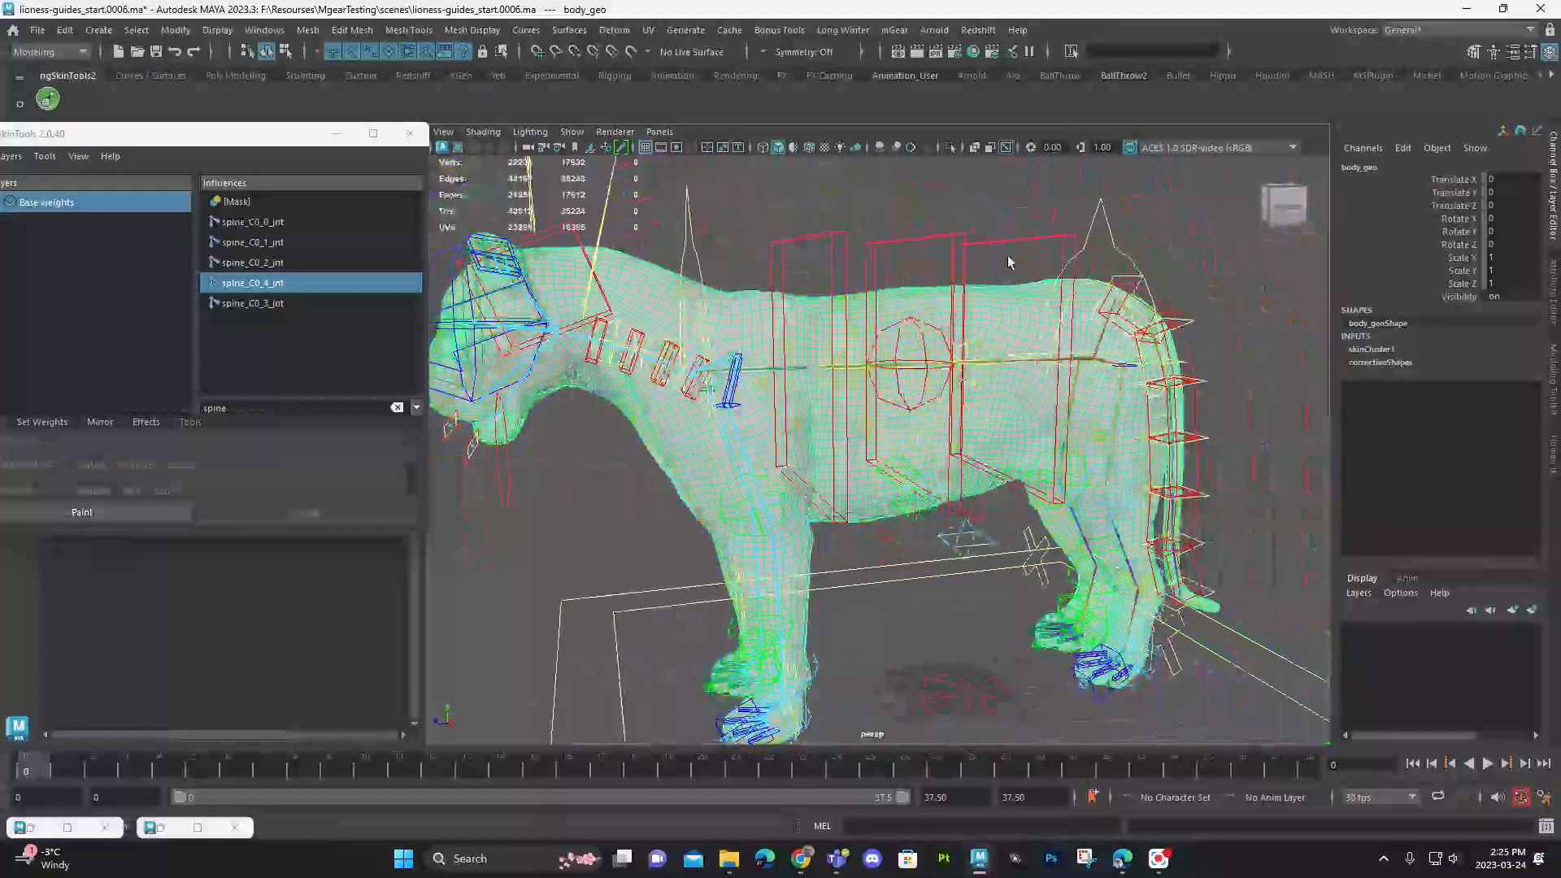
pyautogui.click(1109, 219)
pyautogui.press('w')
pyautogui.keyDown('alt'); pyautogui.moveTo(1134, 222); pyautogui.dragTo(1094, 322); pyautogui.keyUp('alt')
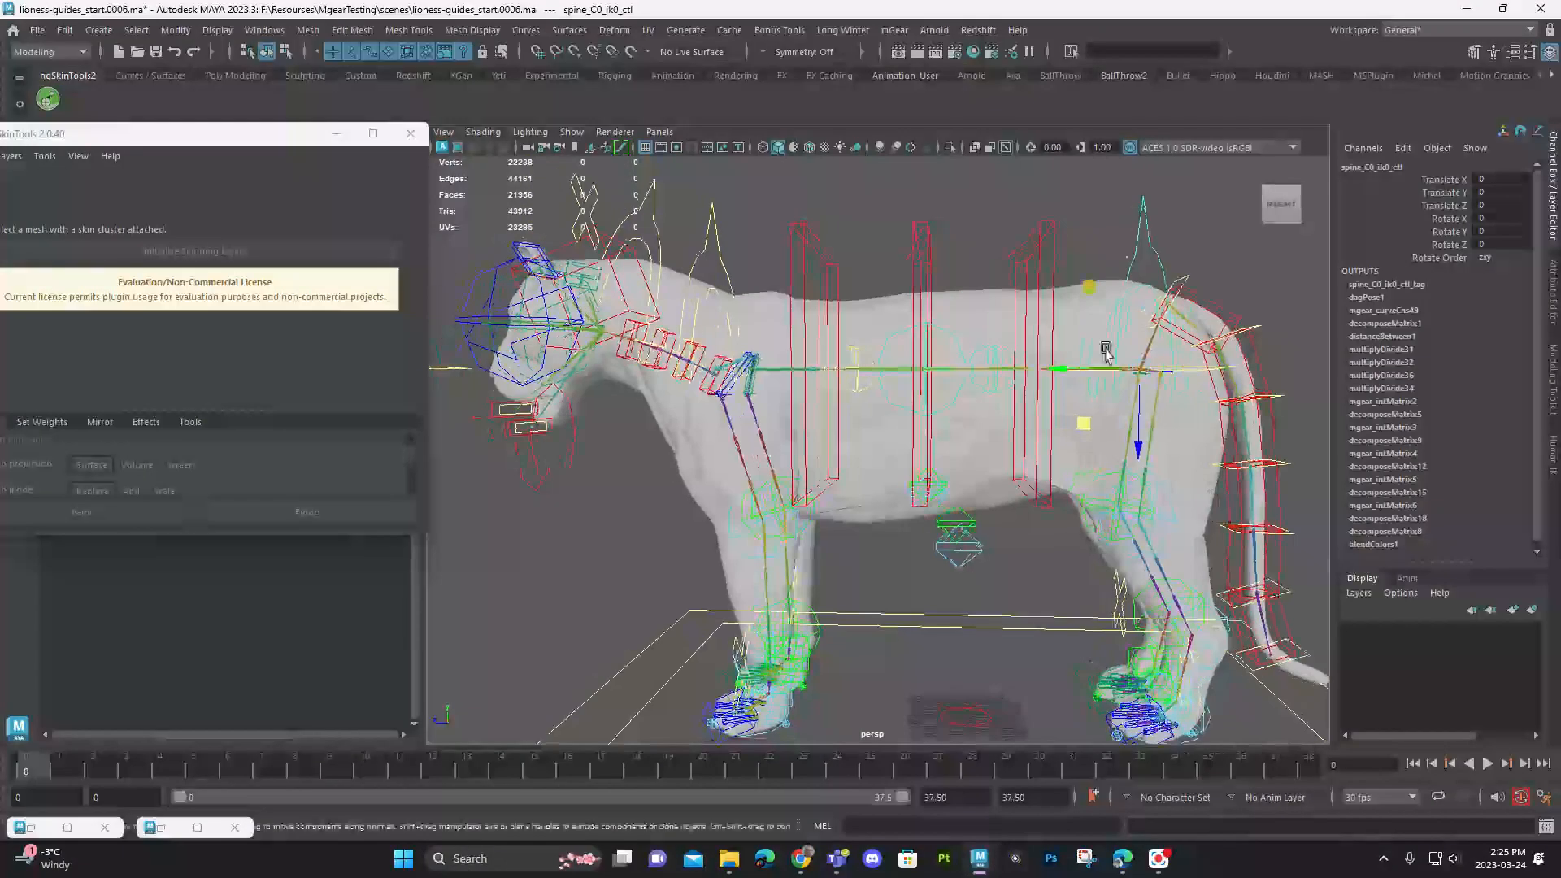
pyautogui.moveTo(1138, 372); pyautogui.dragTo(951, 464)
# Step: Switch the body mesh to vertex selection and select the belly vertices just behind the front leg
pyautogui.keyDown('alt'); pyautogui.moveTo(951, 464); pyautogui.dragTo(937, 509, button='right'); pyautogui.keyUp('alt')
pyautogui.keyDown('alt'); pyautogui.moveTo(937, 509); pyautogui.dragTo(968, 580); pyautogui.keyUp('alt')
pyautogui.click(980, 602)
pyautogui.moveTo(969, 576); pyautogui.dragTo(954, 547, button='right')
pyautogui.keyDown('alt'); pyautogui.moveTo(982, 552); pyautogui.dragTo(901, 368); pyautogui.keyUp('alt')
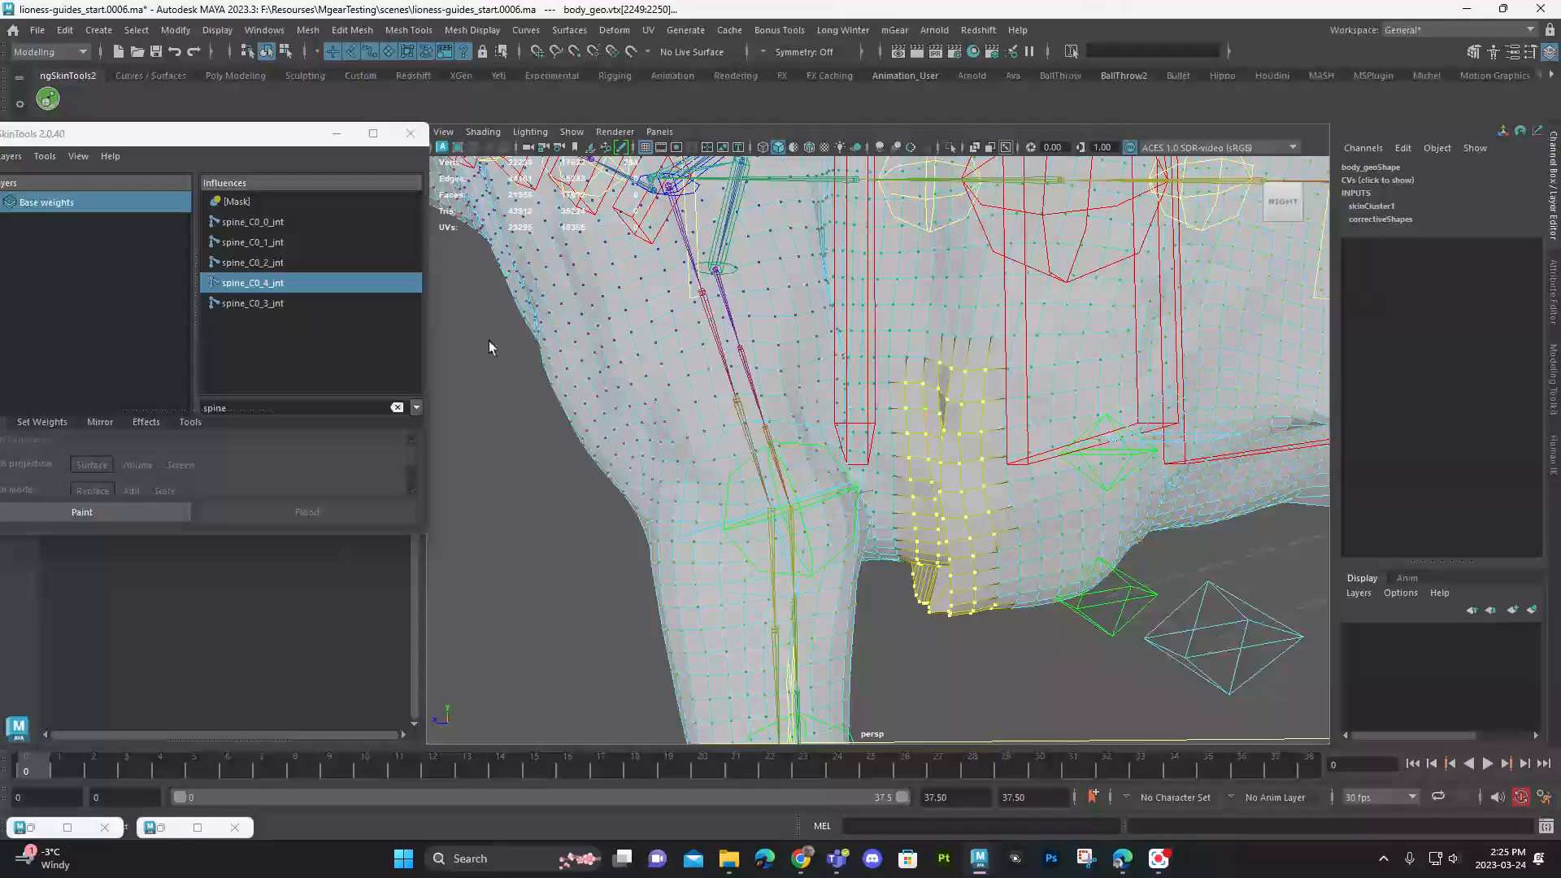
# Step: Open the Skin commands as a floating window and place it clear of the belly vertices
pyautogui.press('space')
pyautogui.click(482, 394)
pyautogui.click(495, 413)
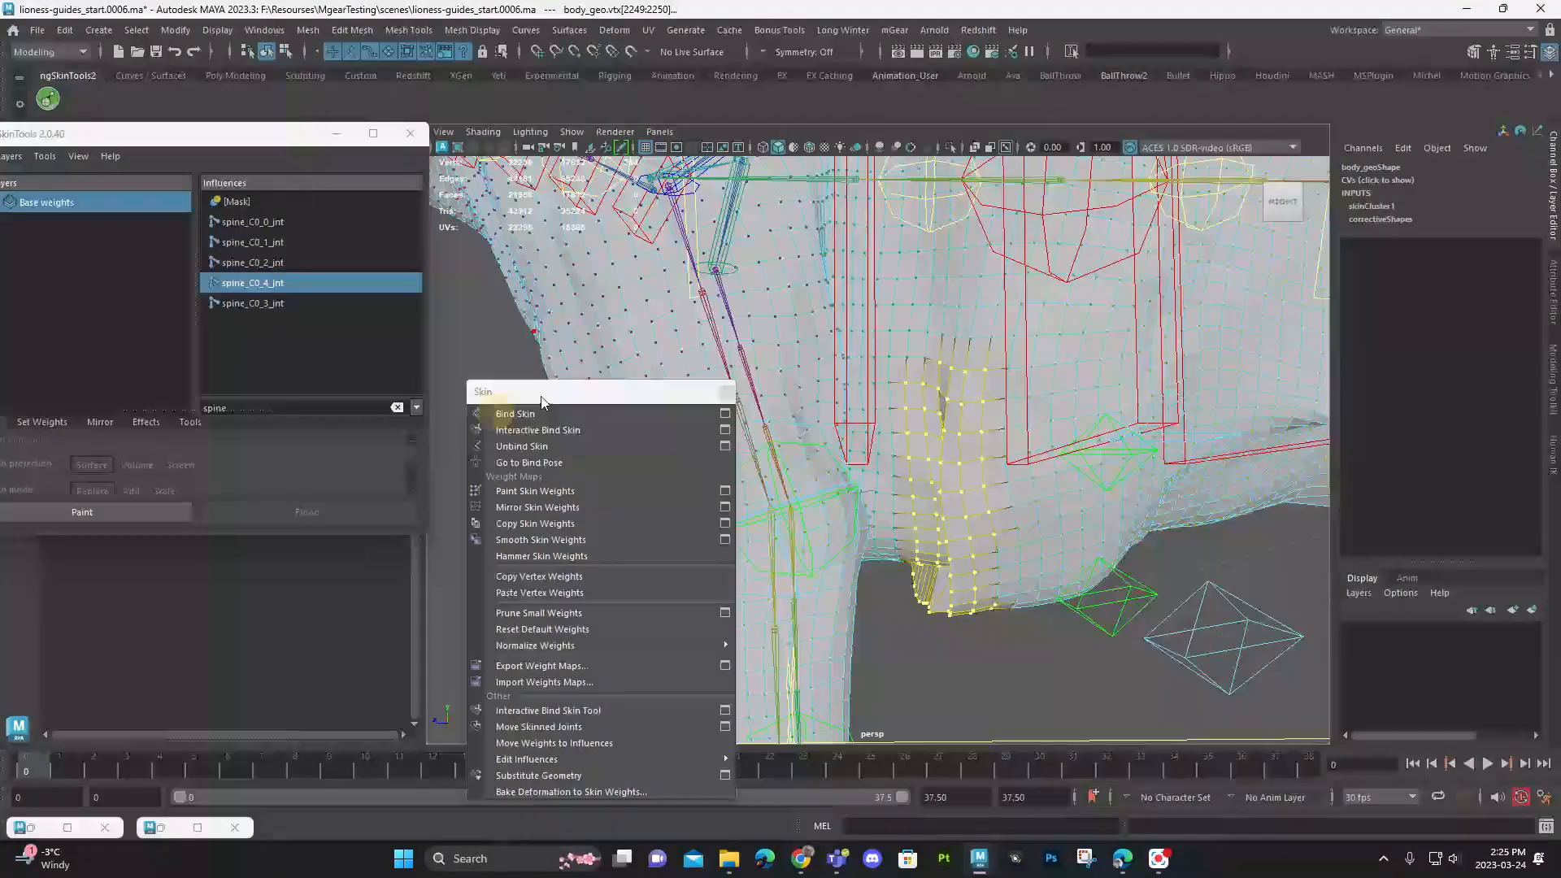
pyautogui.moveTo(541, 400); pyautogui.dragTo(374, 416)
# Step: Smooth the skin weights of the belly vertices just behind the front leg, one rectangular patch after another
pyautogui.keyDown('alt'); pyautogui.moveTo(955, 569); pyautogui.dragTo(987, 489); pyautogui.keyUp('alt')
pyautogui.moveTo(1041, 626); pyautogui.dragTo(924, 389)
pyautogui.moveTo(958, 587); pyautogui.dragTo(895, 480)
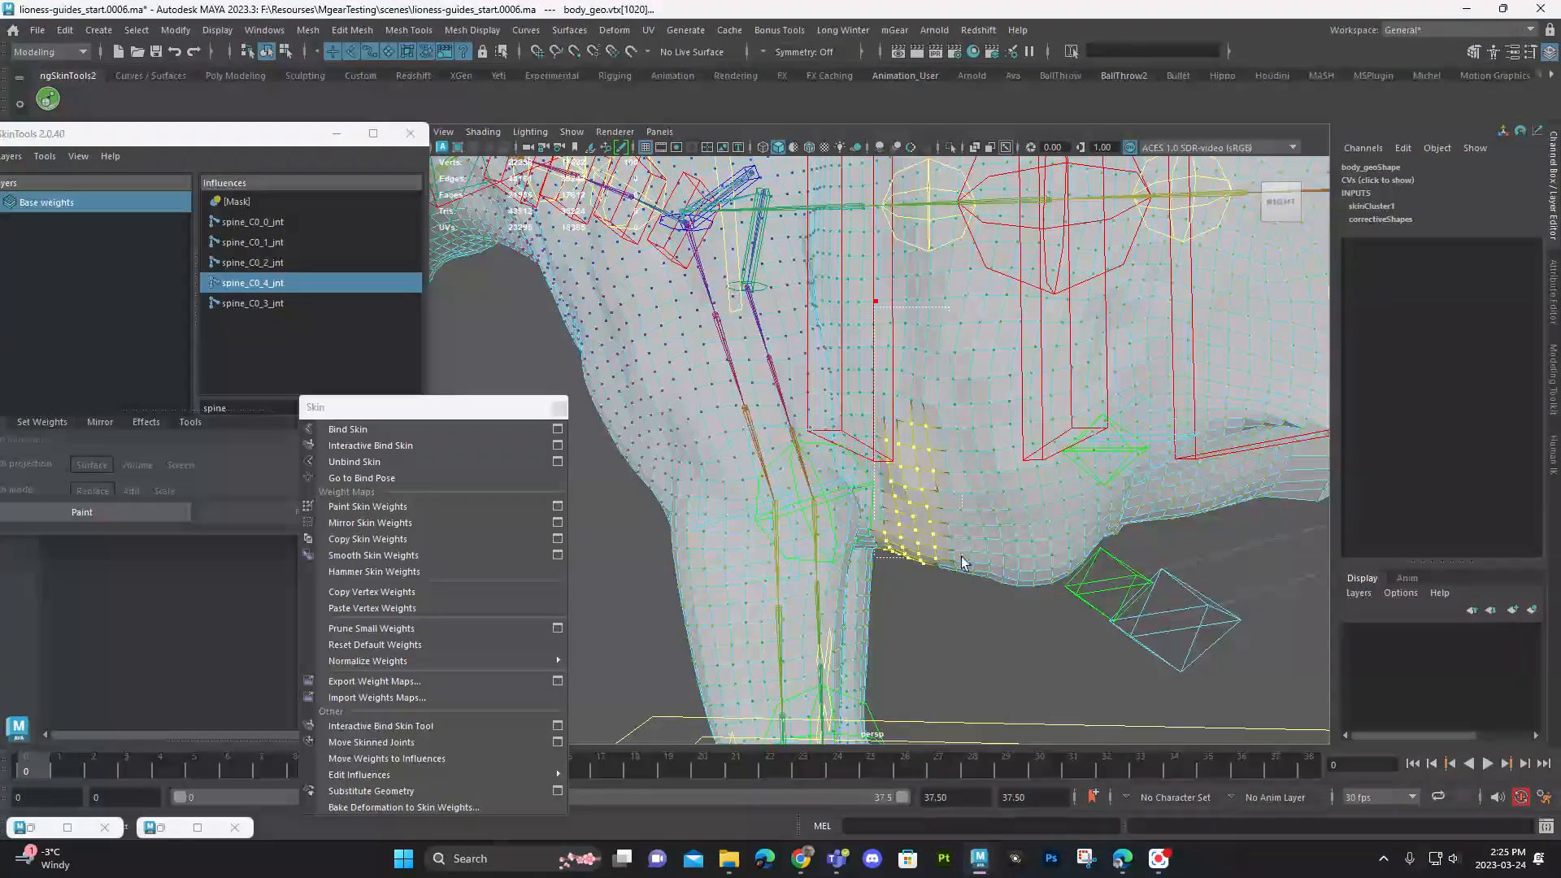
pyautogui.moveTo(1055, 594); pyautogui.dragTo(920, 306)
pyautogui.press('g')
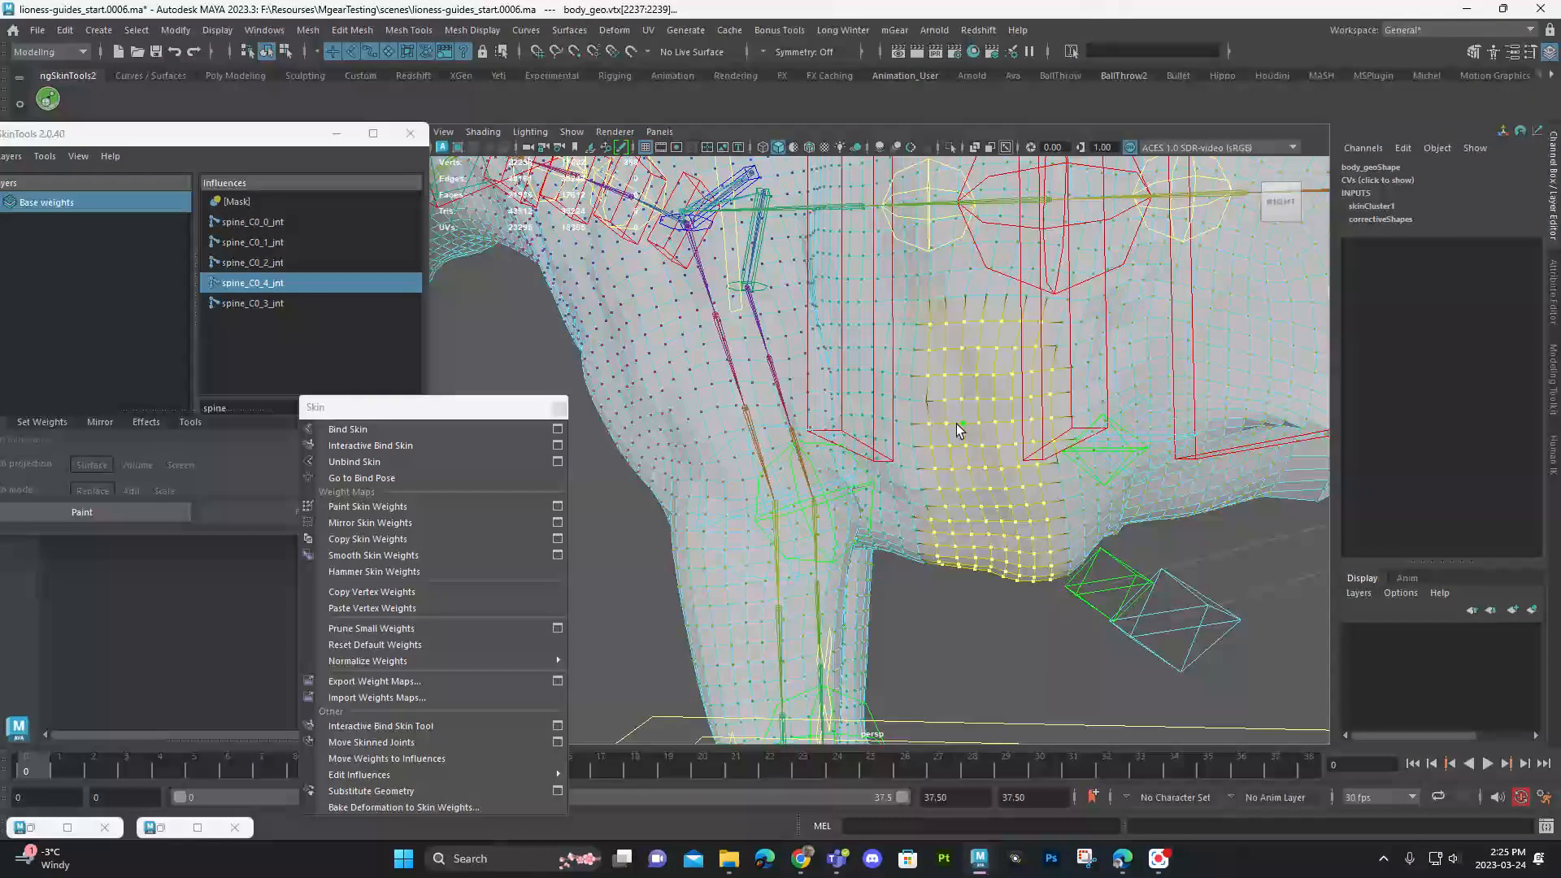
# Step: Smooth the skin weights of the rear belly vertices near the hind leg, and clear the selection
pyautogui.keyDown('alt'); pyautogui.moveTo(1112, 360); pyautogui.dragTo(1049, 534); pyautogui.keyUp('alt')
pyautogui.moveTo(1117, 583); pyautogui.dragTo(1133, 593)
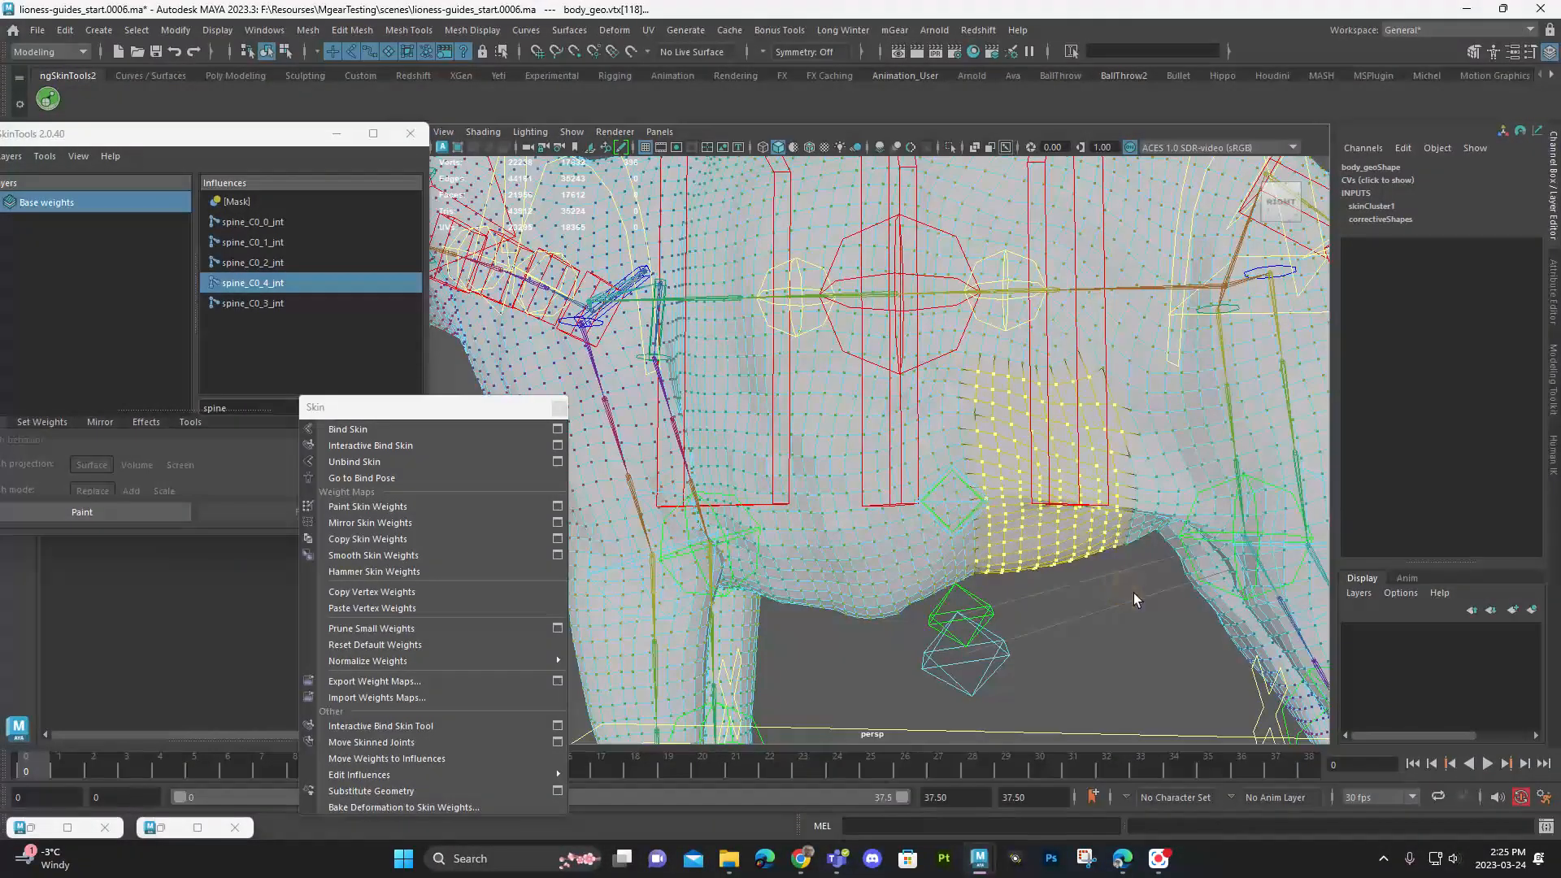
pyautogui.press('g')
pyautogui.moveTo(840, 395); pyautogui.dragTo(985, 621)
pyautogui.click(1138, 649)
pyautogui.keyDown('alt'); pyautogui.moveTo(1070, 456); pyautogui.dragTo(871, 504, button='right'); pyautogui.keyUp('alt')
pyautogui.keyDown('alt'); pyautogui.moveTo(852, 272); pyautogui.dragTo(843, 305); pyautogui.keyUp('alt')
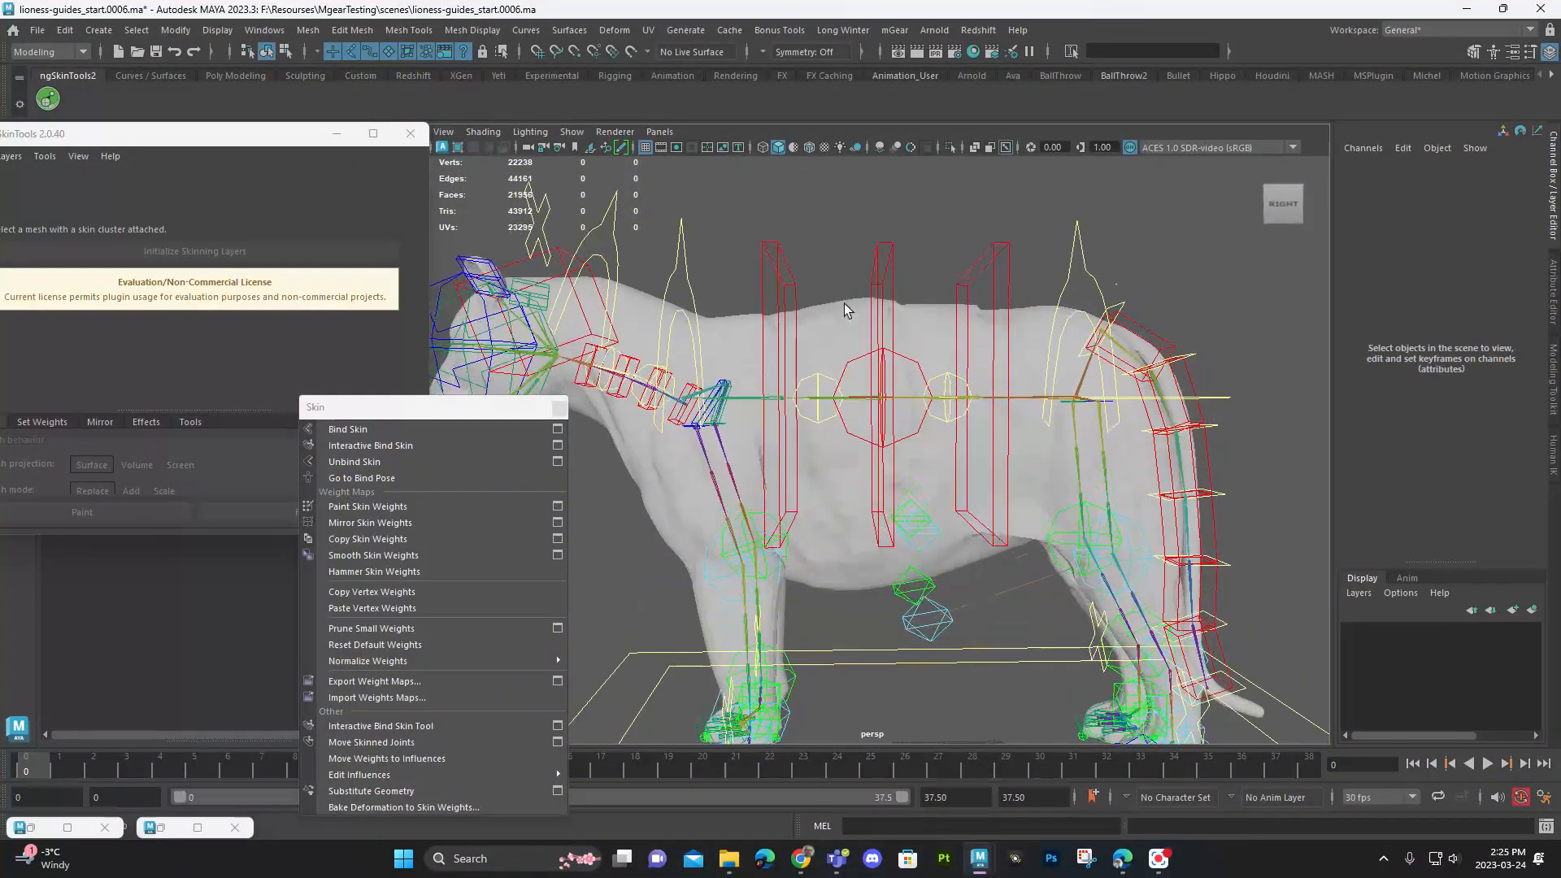
# Step: Select patches of body vertices along the top of the back, from mid-back towards the hips
pyautogui.click(853, 315)
pyautogui.moveTo(886, 320); pyautogui.dragTo(865, 319, button='right')
pyautogui.click(914, 398)
pyautogui.hotkey('ctrl', 'z')
pyautogui.moveTo(830, 274); pyautogui.dragTo(935, 352)
pyautogui.keyDown('shift'); pyautogui.moveTo(948, 260); pyautogui.dragTo(1006, 340); pyautogui.keyUp('shift')
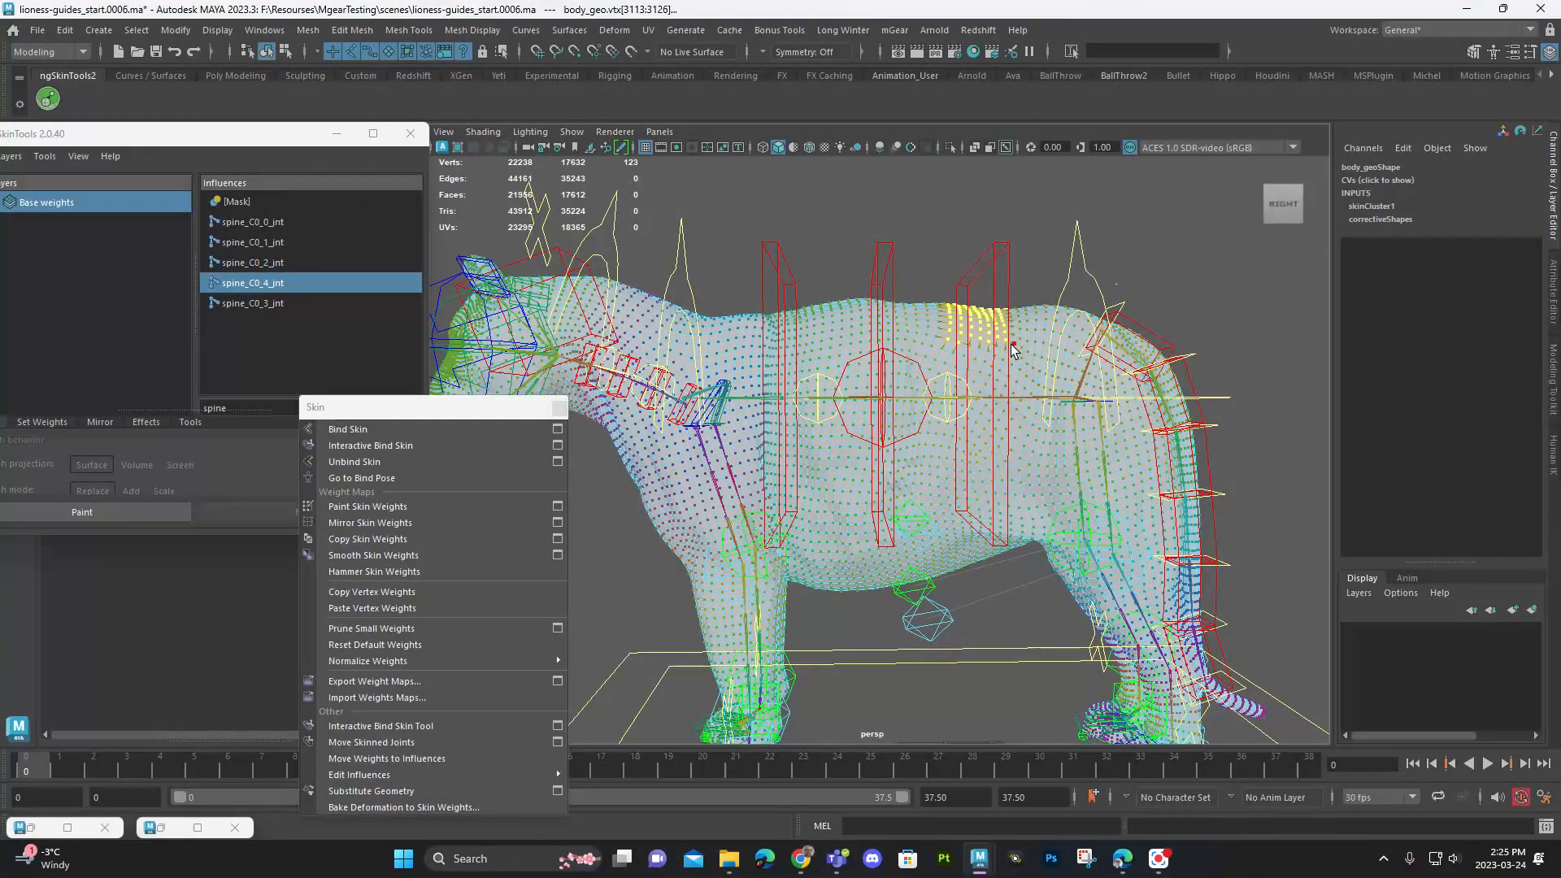
pyautogui.click(1045, 218)
pyautogui.keyDown('alt'); pyautogui.moveTo(1045, 218); pyautogui.dragTo(990, 307, button='right'); pyautogui.keyUp('alt')
pyautogui.keyDown('alt'); pyautogui.moveTo(989, 307); pyautogui.dragTo(992, 262); pyautogui.keyUp('alt')
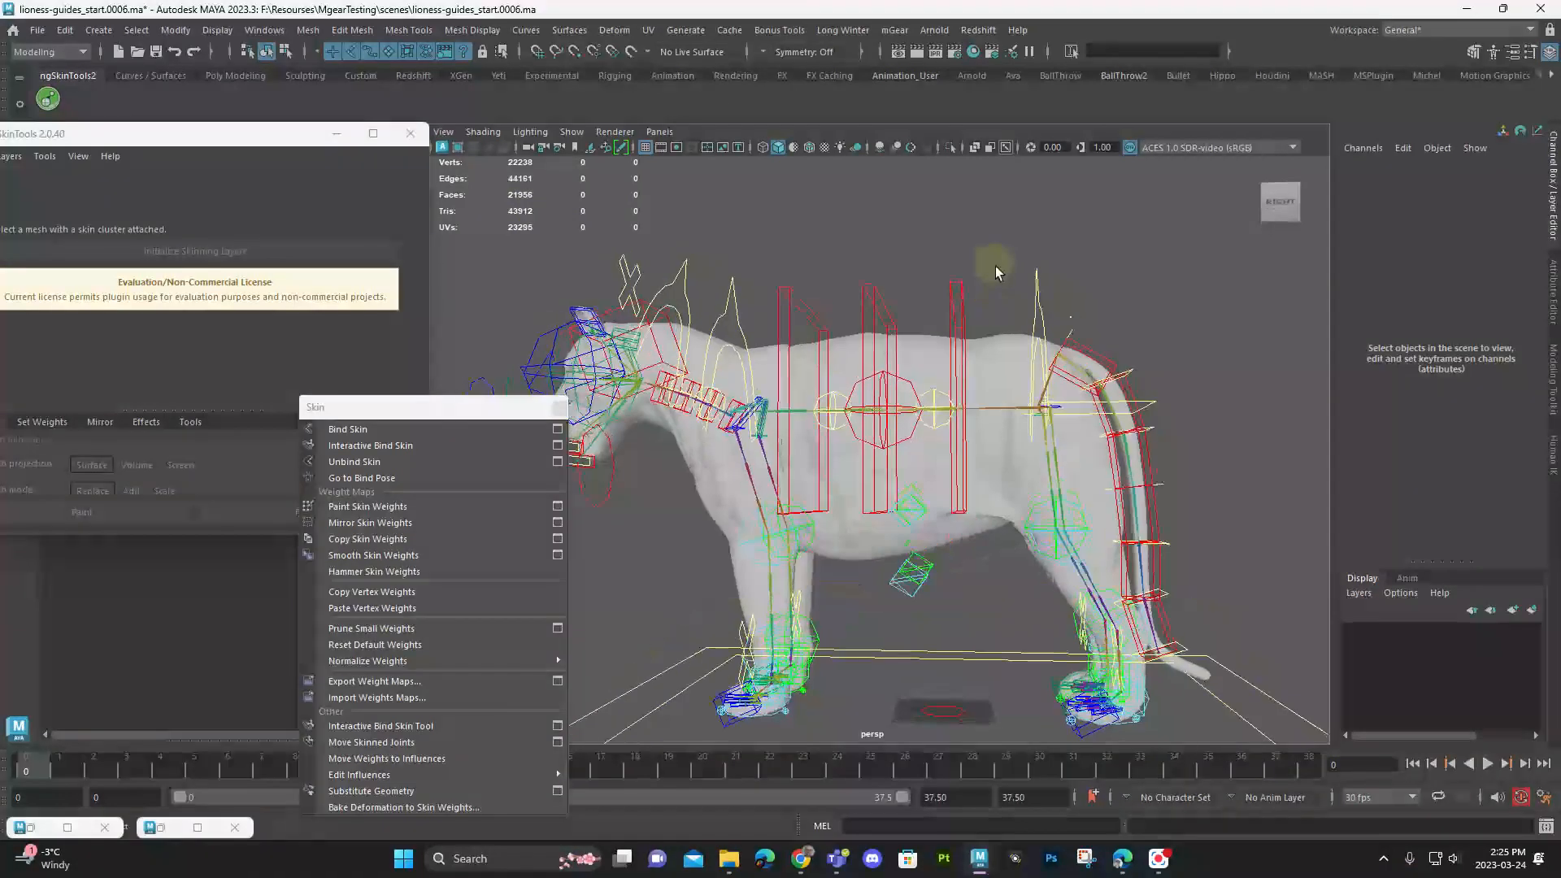
# Step: Reset Translate X, Y and Z of spine_C0_ik0_ctl to 0
pyautogui.click(1035, 295)
pyautogui.moveTo(1039, 406)
pyautogui.mouseDown()
pyautogui.moveTo(1097, 408)
pyautogui.moveTo(1066, 450)
pyautogui.moveTo(1067, 374)
pyautogui.moveTo(1057, 444)
pyautogui.moveTo(1052, 406)
pyautogui.mouseUp()
pyautogui.keyDown('alt'); pyautogui.moveTo(751, 387); pyautogui.dragTo(1021, 403); pyautogui.keyUp('alt')
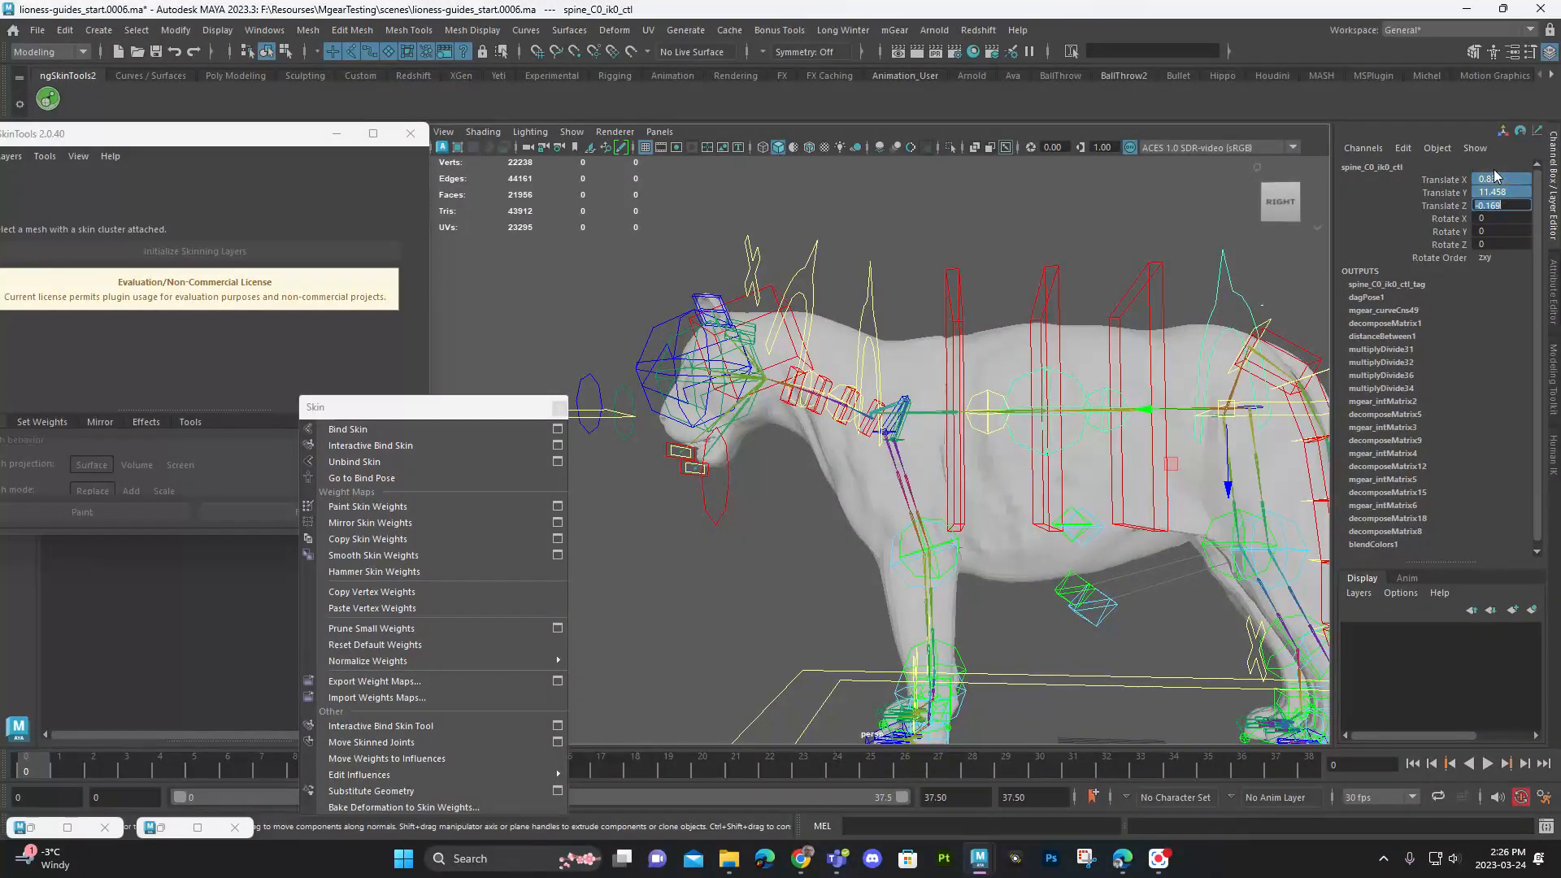
pyautogui.write('0')
pyautogui.press('Return')
# Step: Pose the neck for a deformation test by moving neck_C0_ik_ctl to about 0.181, 3.098, -7.428
pyautogui.click(816, 290)
pyautogui.keyDown('alt'); pyautogui.moveTo(797, 382); pyautogui.dragTo(830, 392); pyautogui.keyUp('alt')
pyautogui.scroll(3, 785, 408)
pyautogui.moveTo(762, 353); pyautogui.dragTo(734, 394)
pyautogui.keyDown('alt'); pyautogui.moveTo(734, 393); pyautogui.dragTo(888, 372); pyautogui.keyUp('alt')
pyautogui.scroll(3, 830, 378)
pyautogui.scroll(2, 888, 372)
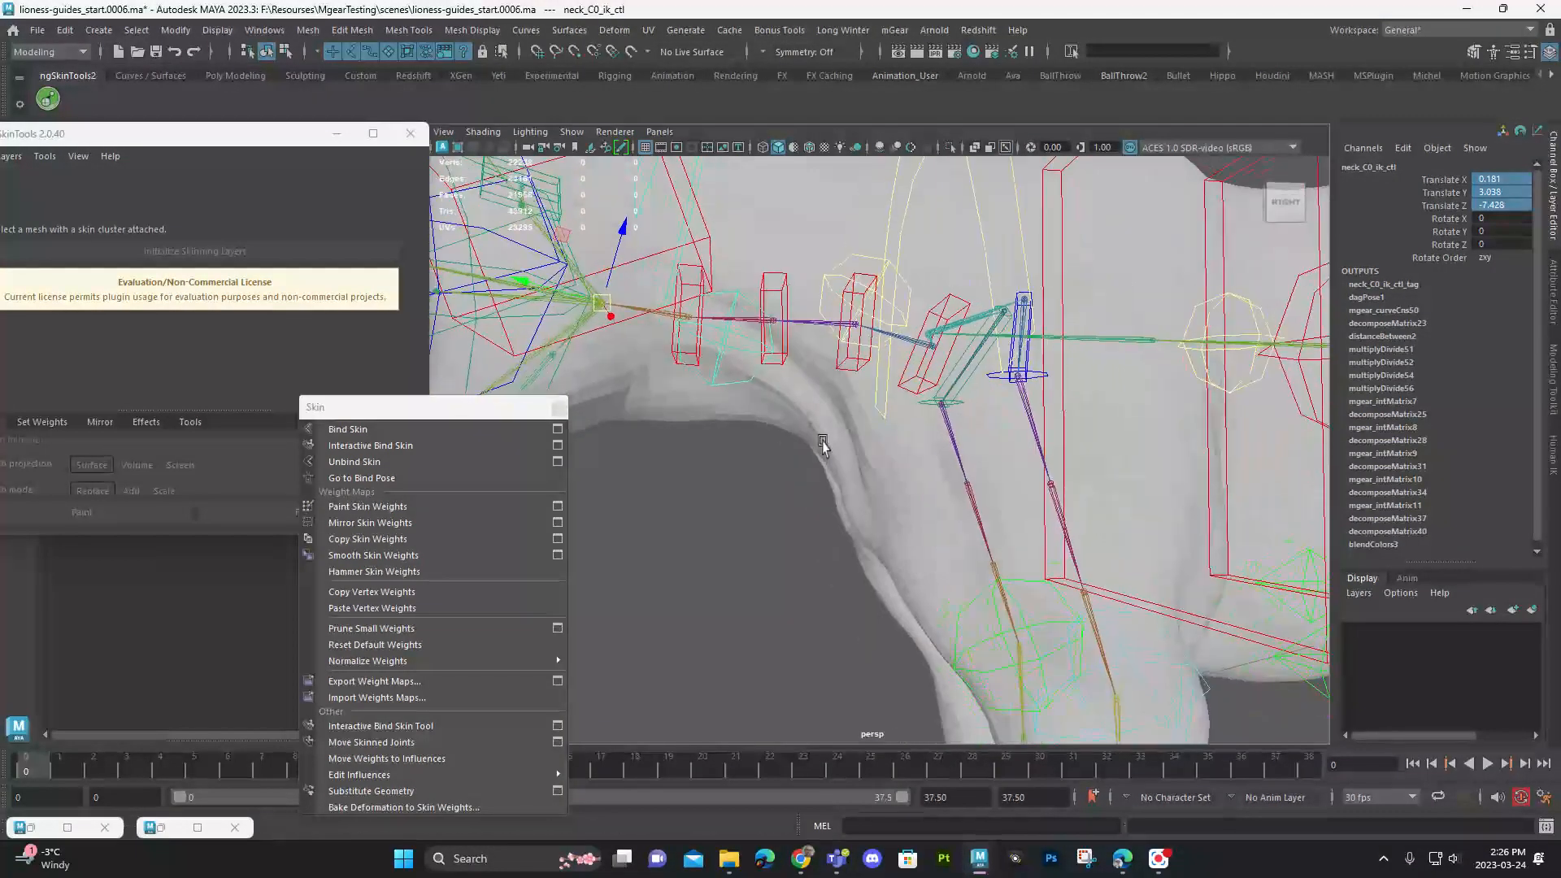
# Step: Select the body mesh, minimize the ngSkinTools window and expand lionGeometry_grp in the Outliner
pyautogui.click(867, 486)
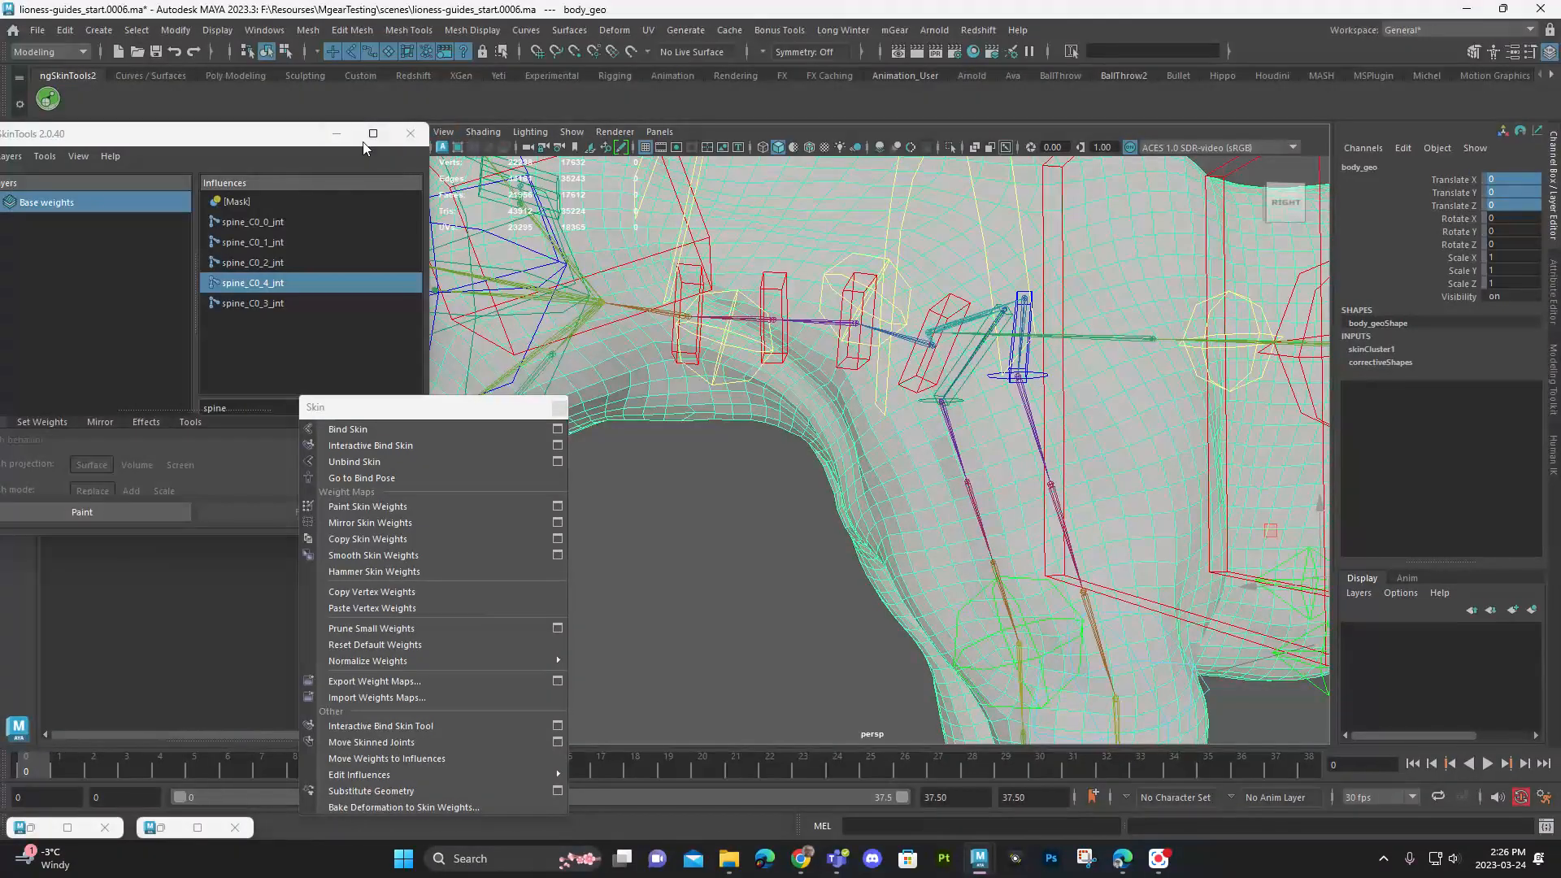
pyautogui.click(335, 134)
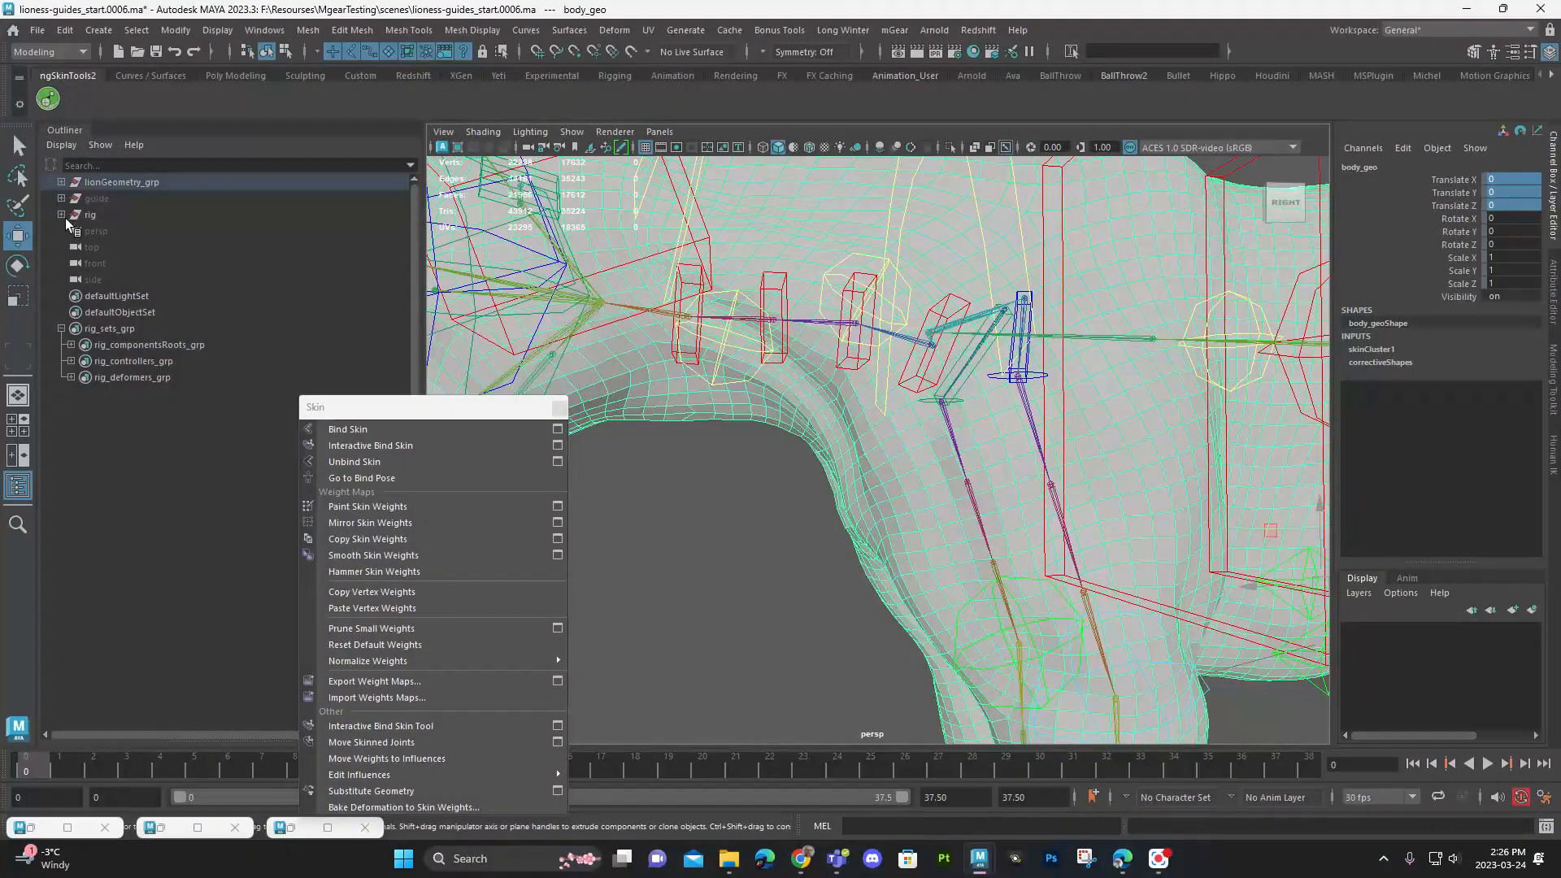
pyautogui.click(61, 182)
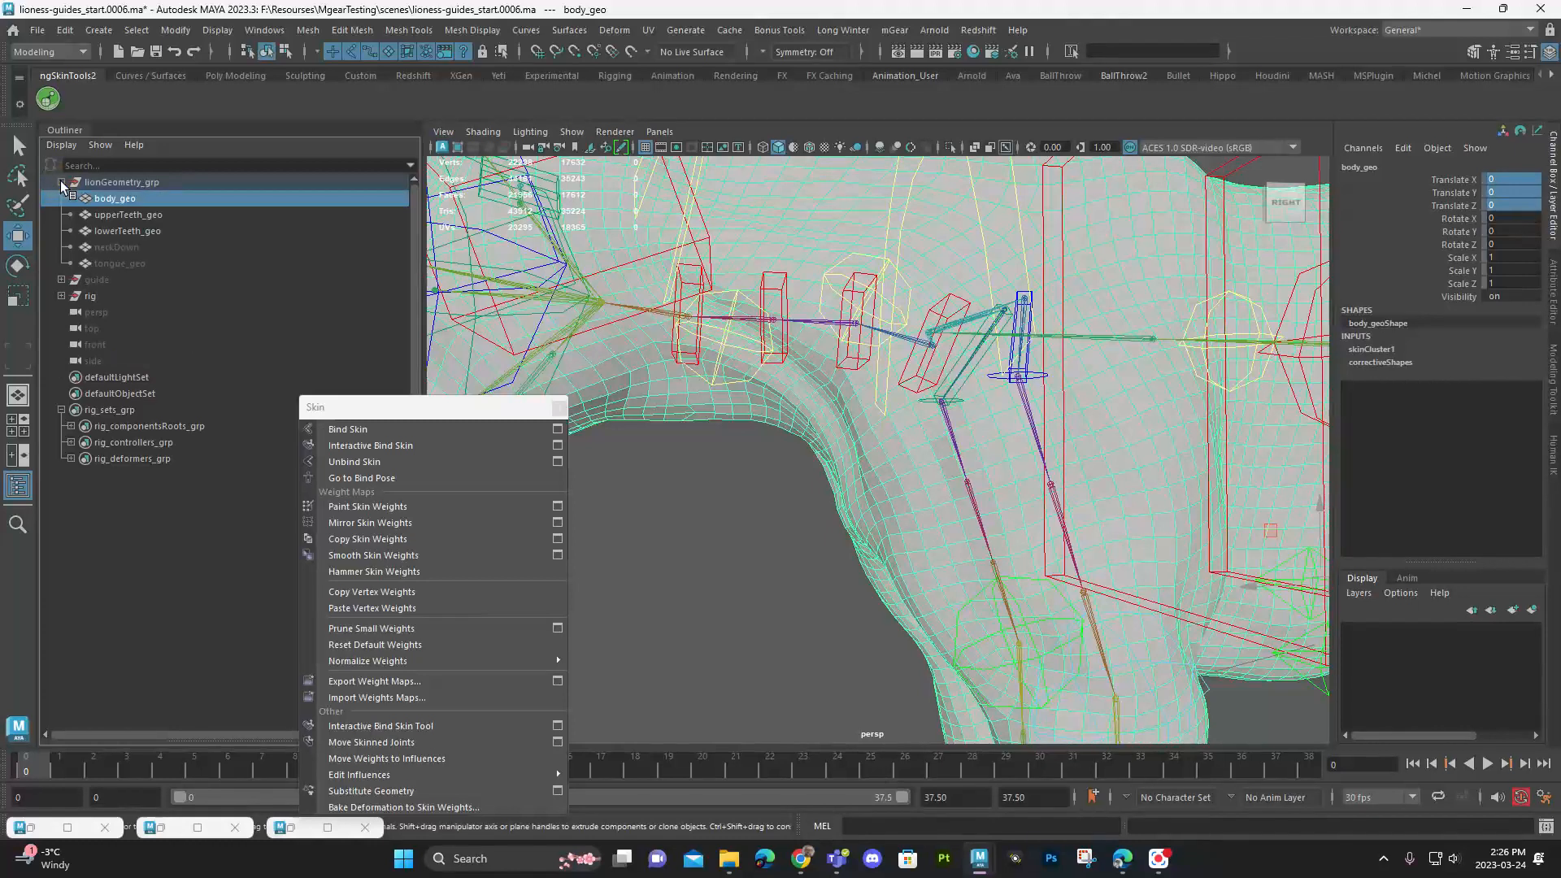
# Step: Test body_geo's neckDown corrective shape by scrubbing its weight to 1 and back to 0
pyautogui.click(1379, 362)
pyautogui.click(1453, 388)
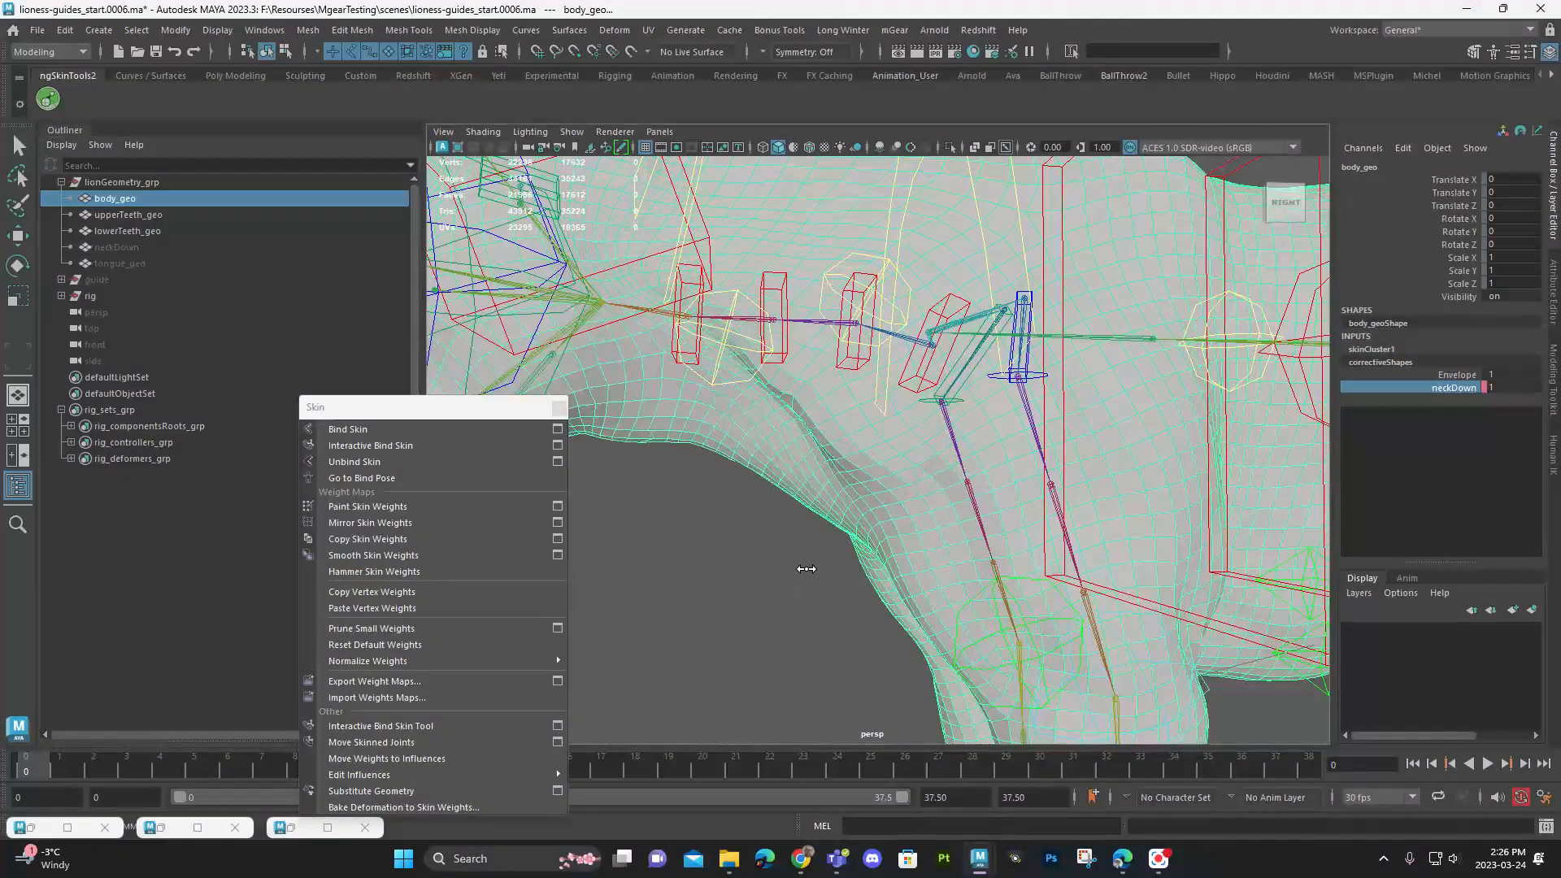
pyautogui.moveTo(881, 529); pyautogui.dragTo(782, 552, button='middle')
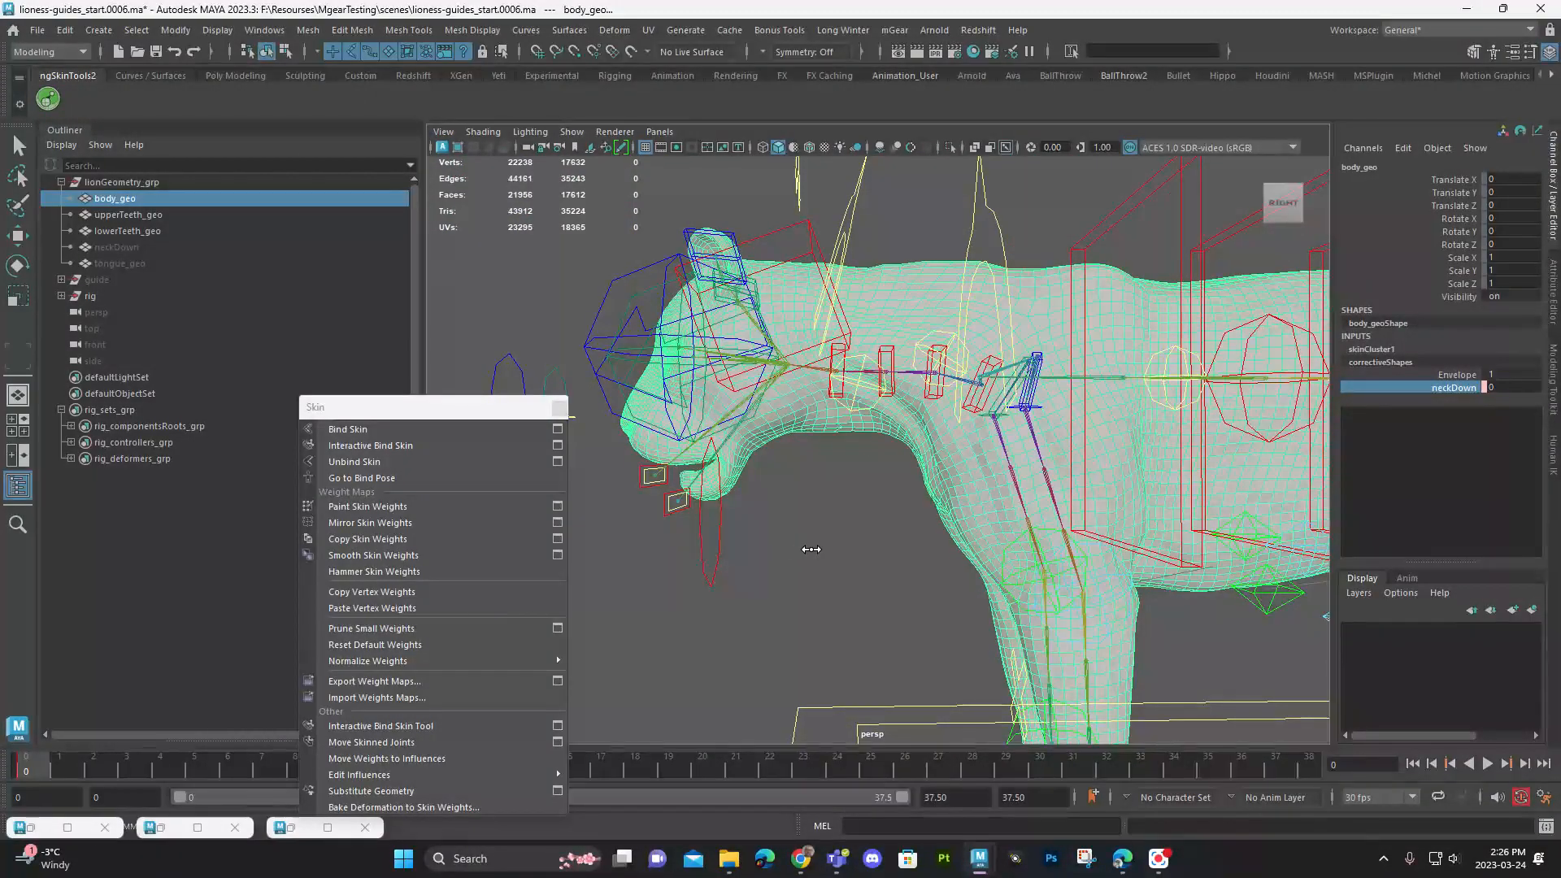
pyautogui.keyDown('alt'); pyautogui.moveTo(909, 483); pyautogui.dragTo(699, 551, button='right'); pyautogui.keyUp('alt')
pyautogui.keyDown('alt'); pyautogui.moveTo(700, 551); pyautogui.dragTo(841, 585); pyautogui.keyUp('alt')
# Step: Examine how the body mesh deforms along the underside of the neck and the chest in the test pose
pyautogui.click(1101, 585)
pyautogui.keyDown('alt'); pyautogui.moveTo(975, 492); pyautogui.dragTo(949, 510); pyautogui.keyUp('alt')
pyautogui.click(850, 516)
pyautogui.click(827, 527)
pyautogui.keyDown('alt'); pyautogui.moveTo(827, 527); pyautogui.dragTo(892, 512, button='right'); pyautogui.keyUp('alt')
pyautogui.keyDown('alt'); pyautogui.moveTo(846, 479); pyautogui.dragTo(882, 446); pyautogui.keyUp('alt')
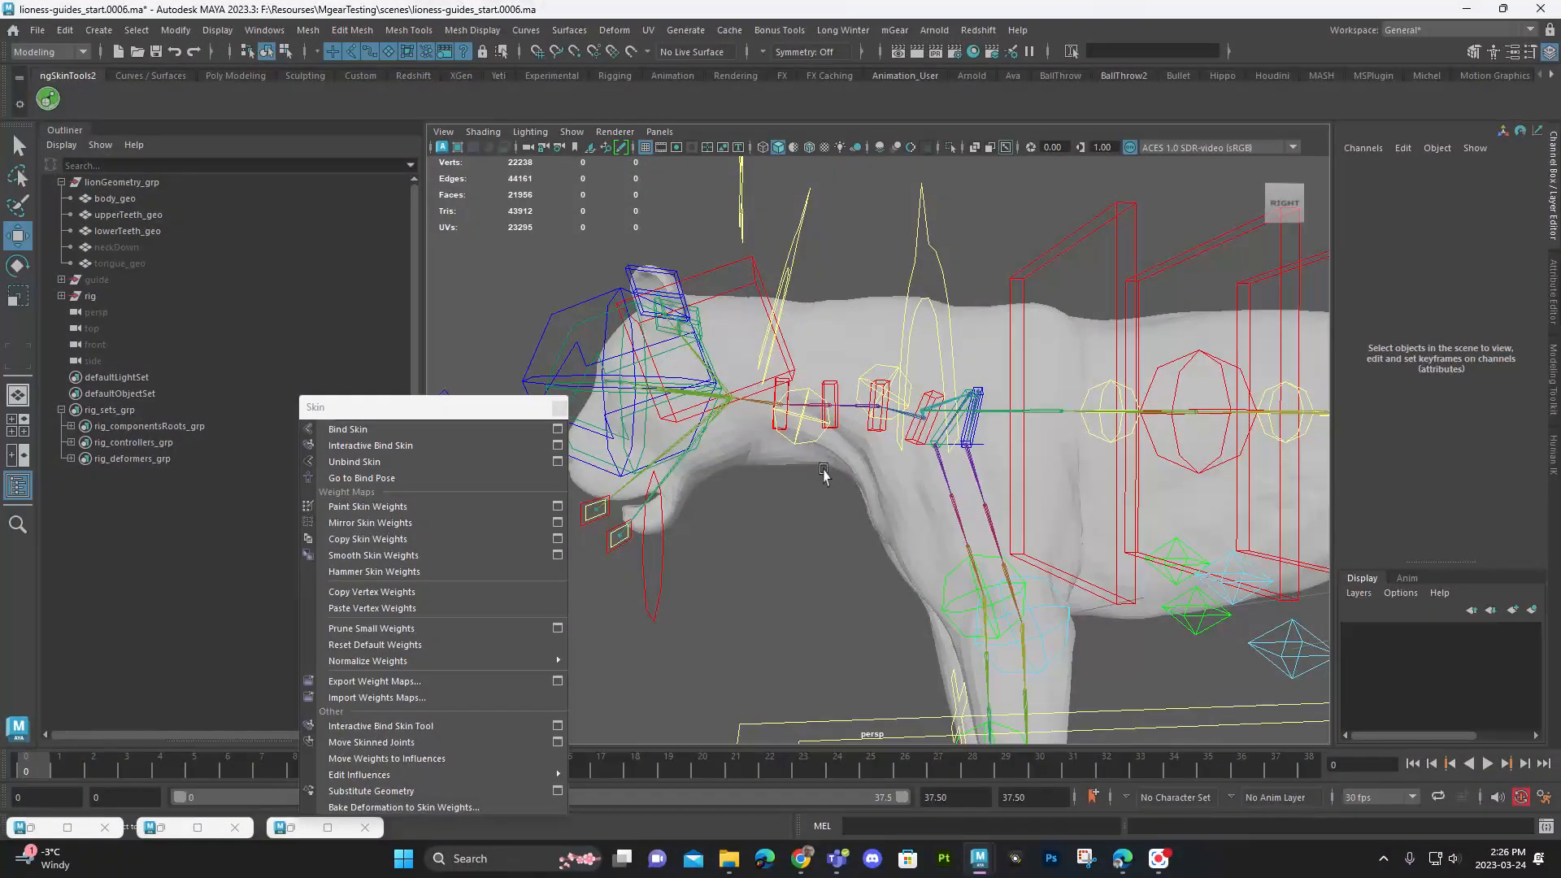
pyautogui.click(868, 490)
pyautogui.keyDown('alt'); pyautogui.moveTo(781, 512); pyautogui.dragTo(935, 557, button='right'); pyautogui.keyUp('alt')
pyautogui.keyDown('alt'); pyautogui.moveTo(895, 548); pyautogui.dragTo(921, 514); pyautogui.keyUp('alt')
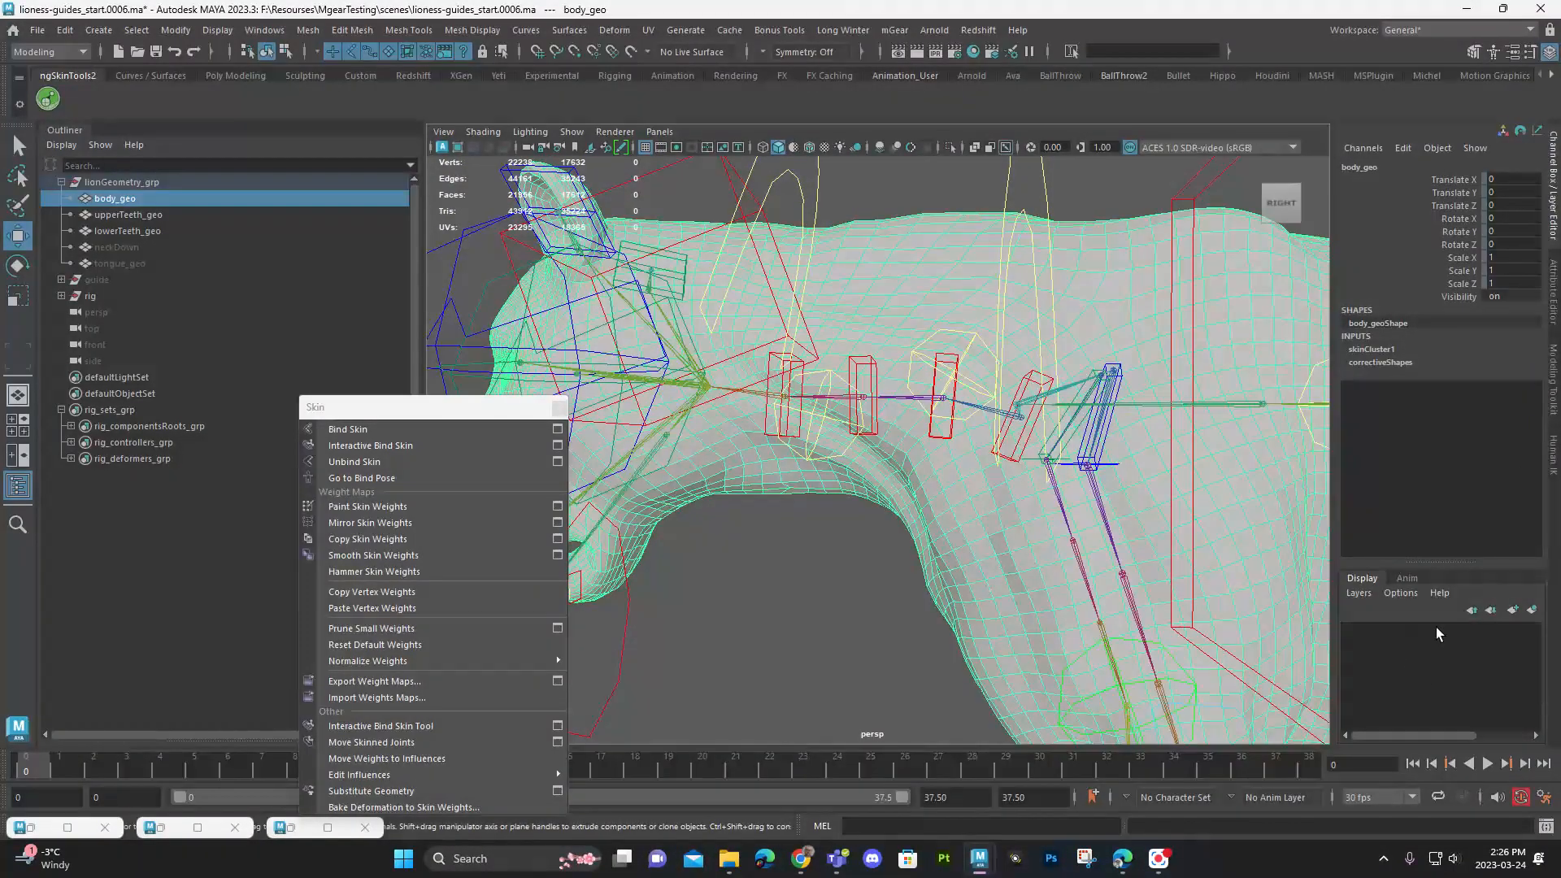
pyautogui.keyDown('alt'); pyautogui.moveTo(1060, 416); pyautogui.dragTo(1057, 505, button='middle'); pyautogui.keyUp('alt')
pyautogui.keyDown('alt'); pyautogui.moveTo(1057, 509); pyautogui.dragTo(918, 427); pyautogui.keyUp('alt')
# Step: Reset Translate X, Y and Z of neck_C0_ik_ctl to 0
pyautogui.moveTo(801, 280); pyautogui.dragTo(826, 292)
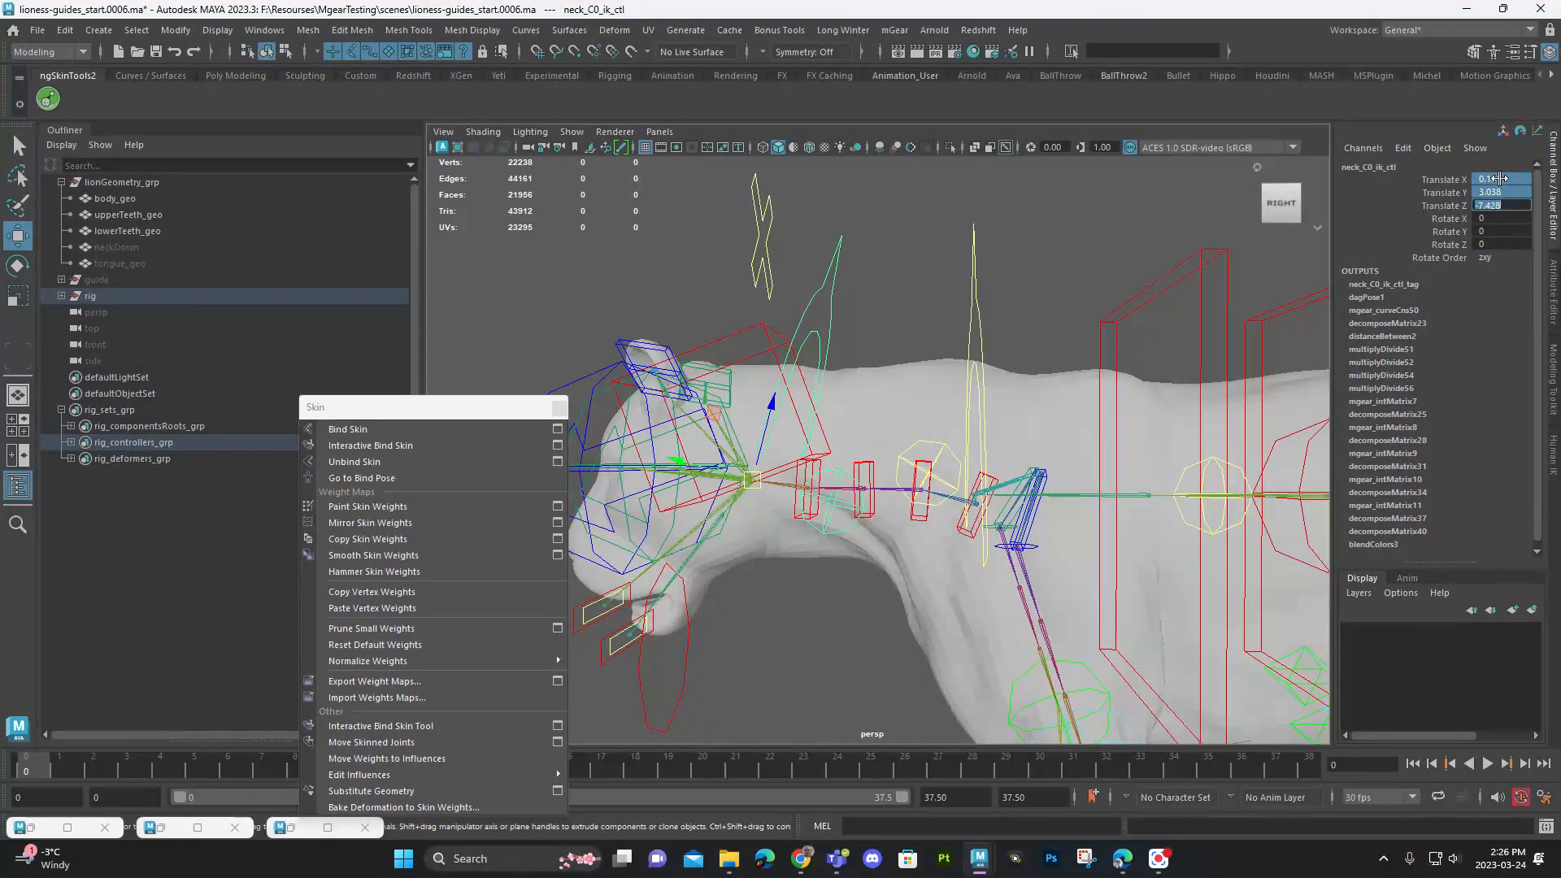
pyautogui.write('0')
pyautogui.press('Return')
pyautogui.keyDown('alt'); pyautogui.moveTo(1150, 252); pyautogui.dragTo(870, 243); pyautogui.keyUp('alt')
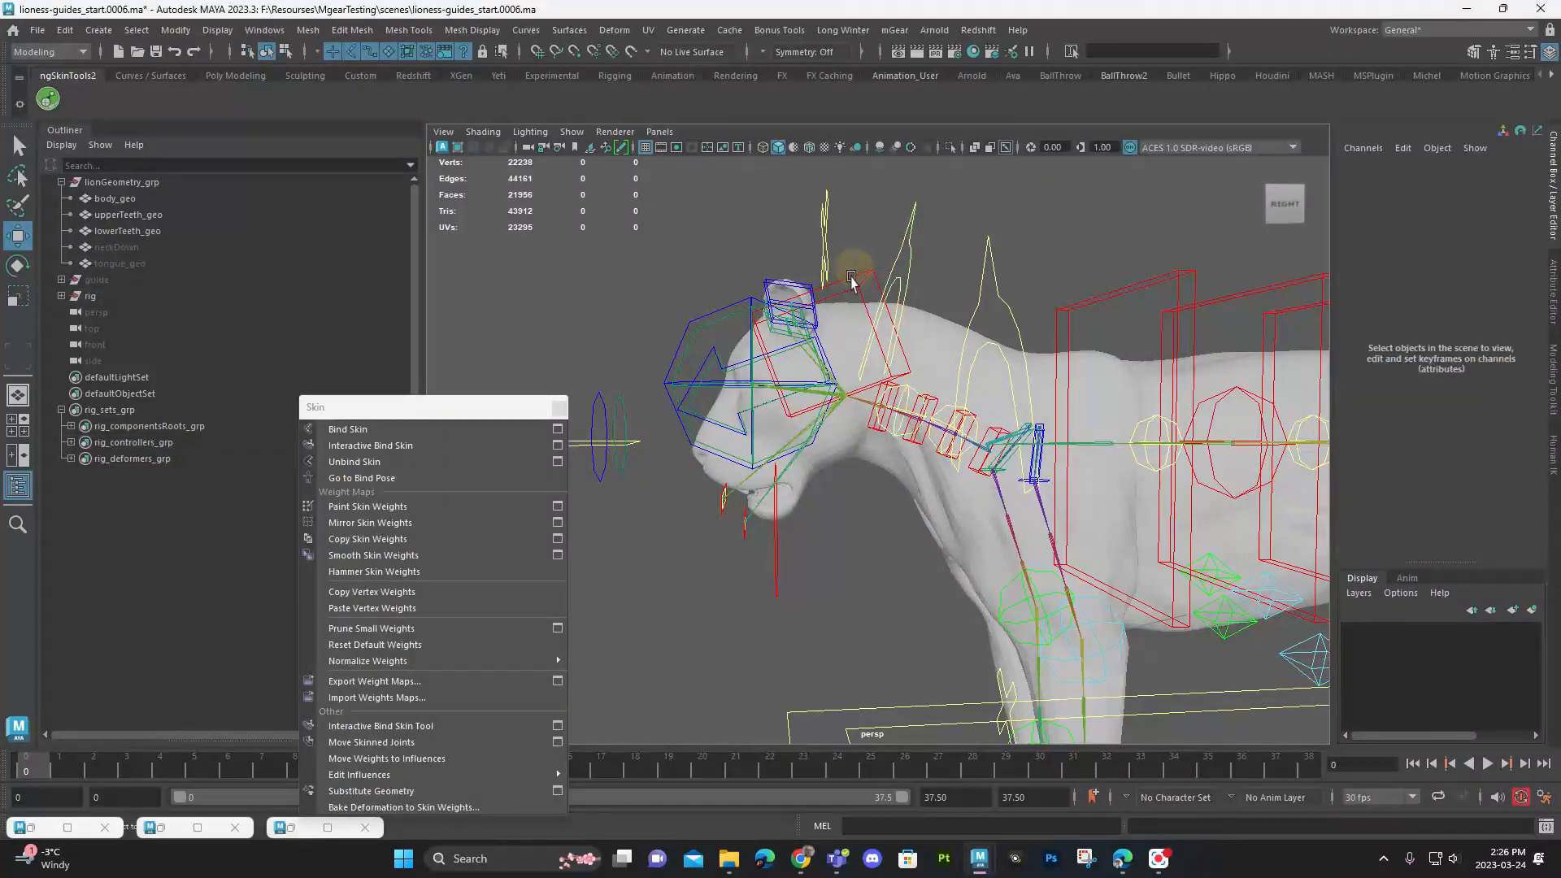
# Step: Try rotating neck_C0_head_ctl to test the head deformation, and undo the rotation
pyautogui.click(810, 379)
pyautogui.press('e')
pyautogui.moveTo(807, 367); pyautogui.dragTo(773, 378)
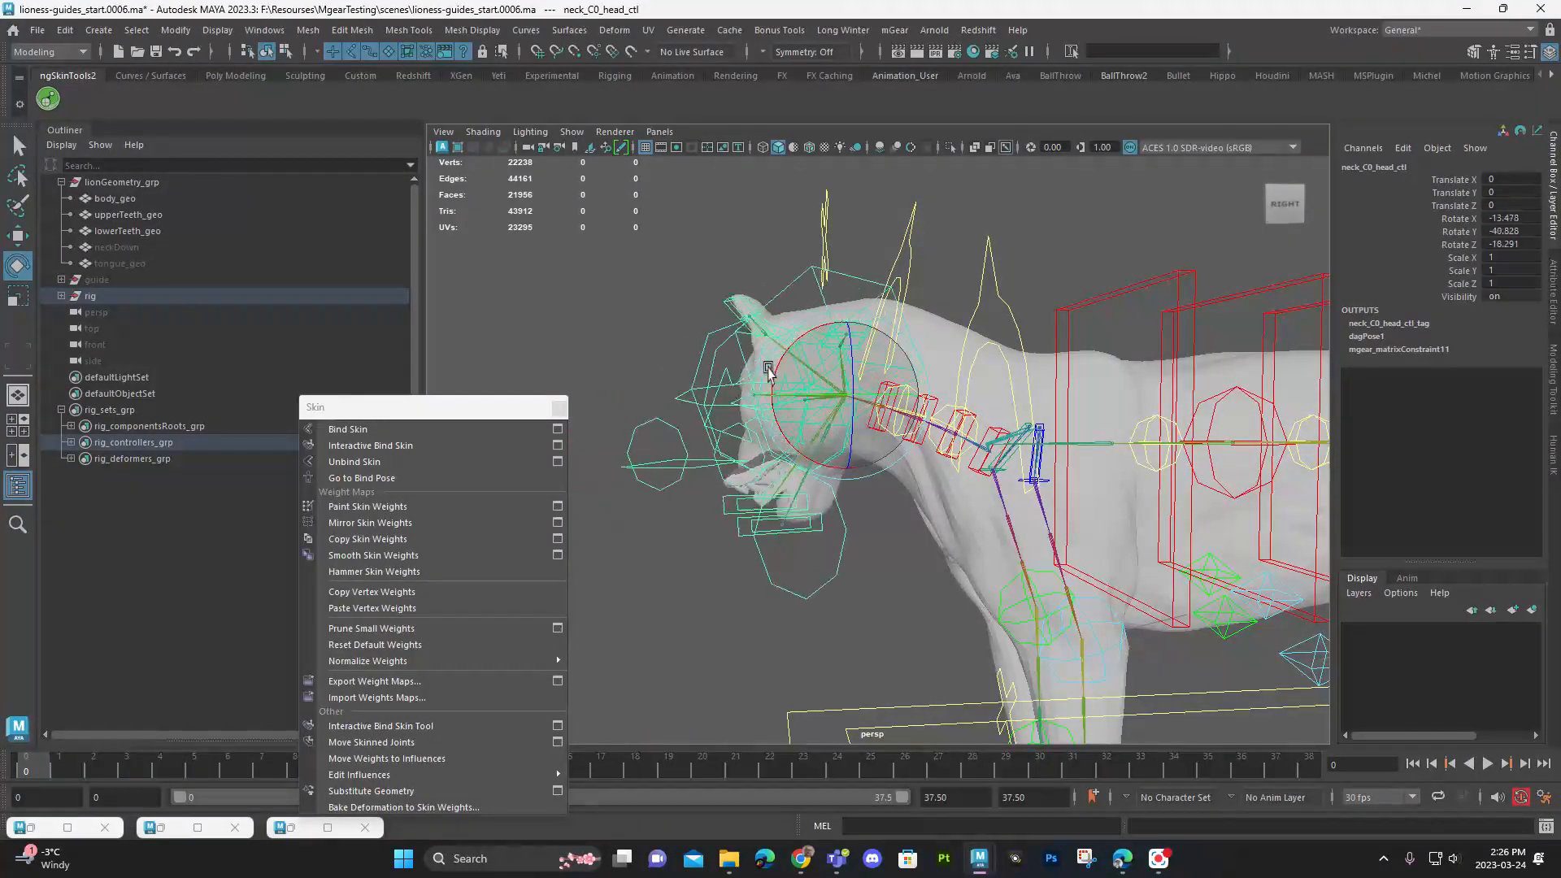
pyautogui.hotkey('ctrl', 'z')
pyautogui.hotkey('ctrl', 'z')
pyautogui.hotkey('ctrl', 'z')
# Step: Close in on the mouth and switch the jaw control curve under the chin to control vertex editing
pyautogui.keyDown('alt'); pyautogui.moveTo(811, 550); pyautogui.dragTo(988, 551, button='right'); pyautogui.keyUp('alt')
pyautogui.click(805, 582)
pyautogui.keyDown('alt'); pyautogui.moveTo(801, 582); pyautogui.dragTo(833, 582); pyautogui.keyUp('alt')
pyautogui.keyDown('alt'); pyautogui.moveTo(756, 552); pyautogui.dragTo(982, 555, button='right'); pyautogui.keyUp('alt')
pyautogui.keyDown('alt'); pyautogui.moveTo(942, 550); pyautogui.dragTo(889, 567); pyautogui.keyUp('alt')
pyautogui.press('w')
pyautogui.moveTo(912, 587); pyautogui.dragTo(828, 428, button='right')
pyautogui.keyDown('alt'); pyautogui.moveTo(946, 679); pyautogui.dragTo(899, 690); pyautogui.keyUp('alt')
pyautogui.moveTo(823, 388); pyautogui.dragTo(822, 439)
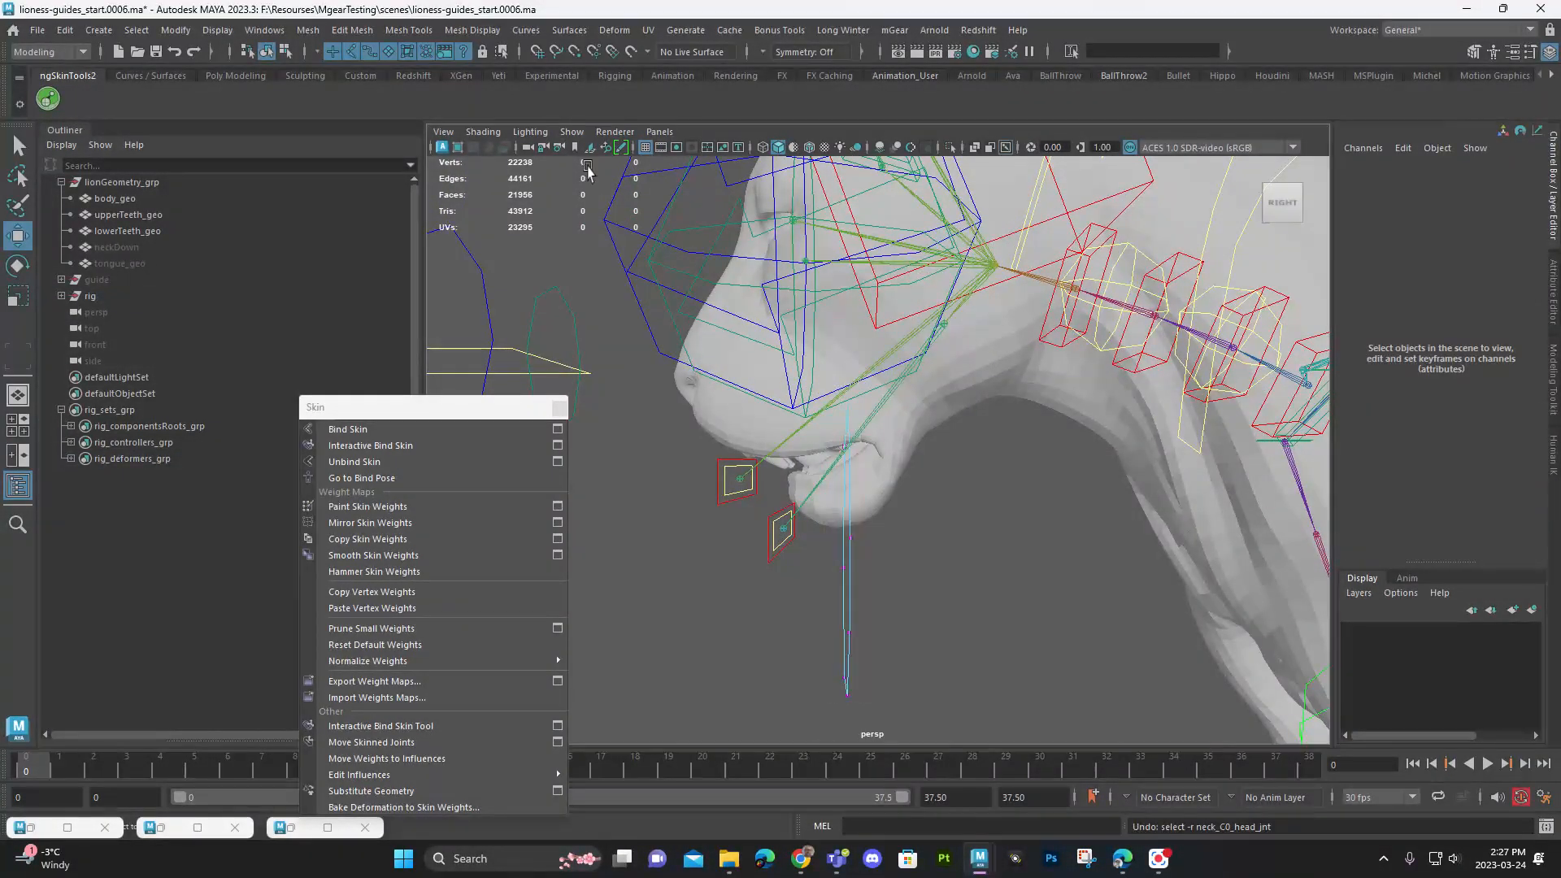
# Step: Scale and rotate the control vertices of mouth_C0_jaw_ctl into a smaller, tilted shape under the chin, and return to object selection
pyautogui.moveTo(728, 406); pyautogui.dragTo(918, 729)
pyautogui.press('r')
pyautogui.keyDown('alt'); pyautogui.moveTo(835, 572); pyautogui.dragTo(703, 562); pyautogui.keyUp('alt')
pyautogui.keyDown('alt'); pyautogui.moveTo(703, 562); pyautogui.dragTo(846, 628); pyautogui.keyUp('alt')
pyautogui.press('e')
pyautogui.press('q')
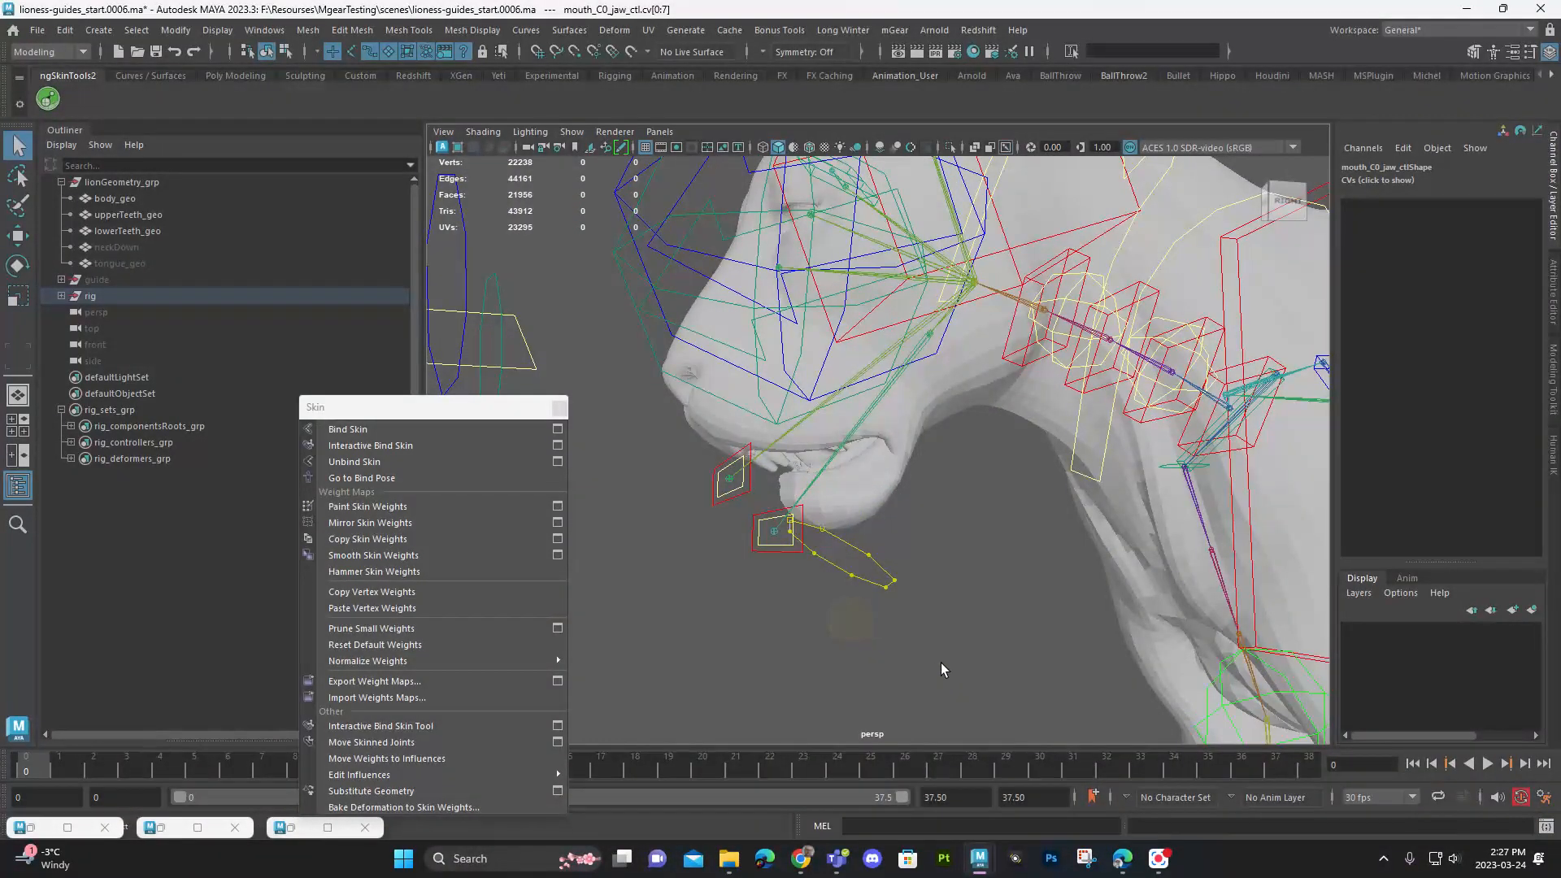
pyautogui.moveTo(940, 662); pyautogui.dragTo(987, 616, button='right')
pyautogui.click(988, 616)
# Step: Try moving mouth_C0_jaw_ctl to test the jaw, and undo the move
pyautogui.click(859, 585)
pyautogui.press('w')
pyautogui.keyDown('alt'); pyautogui.moveTo(859, 587); pyautogui.dragTo(767, 494); pyautogui.keyUp('alt')
pyautogui.hotkey('ctrl', 'z')
# Step: Set headUI_C0_ctl's mouth Vertical Rotation to 10, and test it with an undone move of the jaw control
pyautogui.keyDown('alt'); pyautogui.moveTo(863, 596); pyautogui.dragTo(1237, 256); pyautogui.keyUp('alt')
pyautogui.click(860, 394)
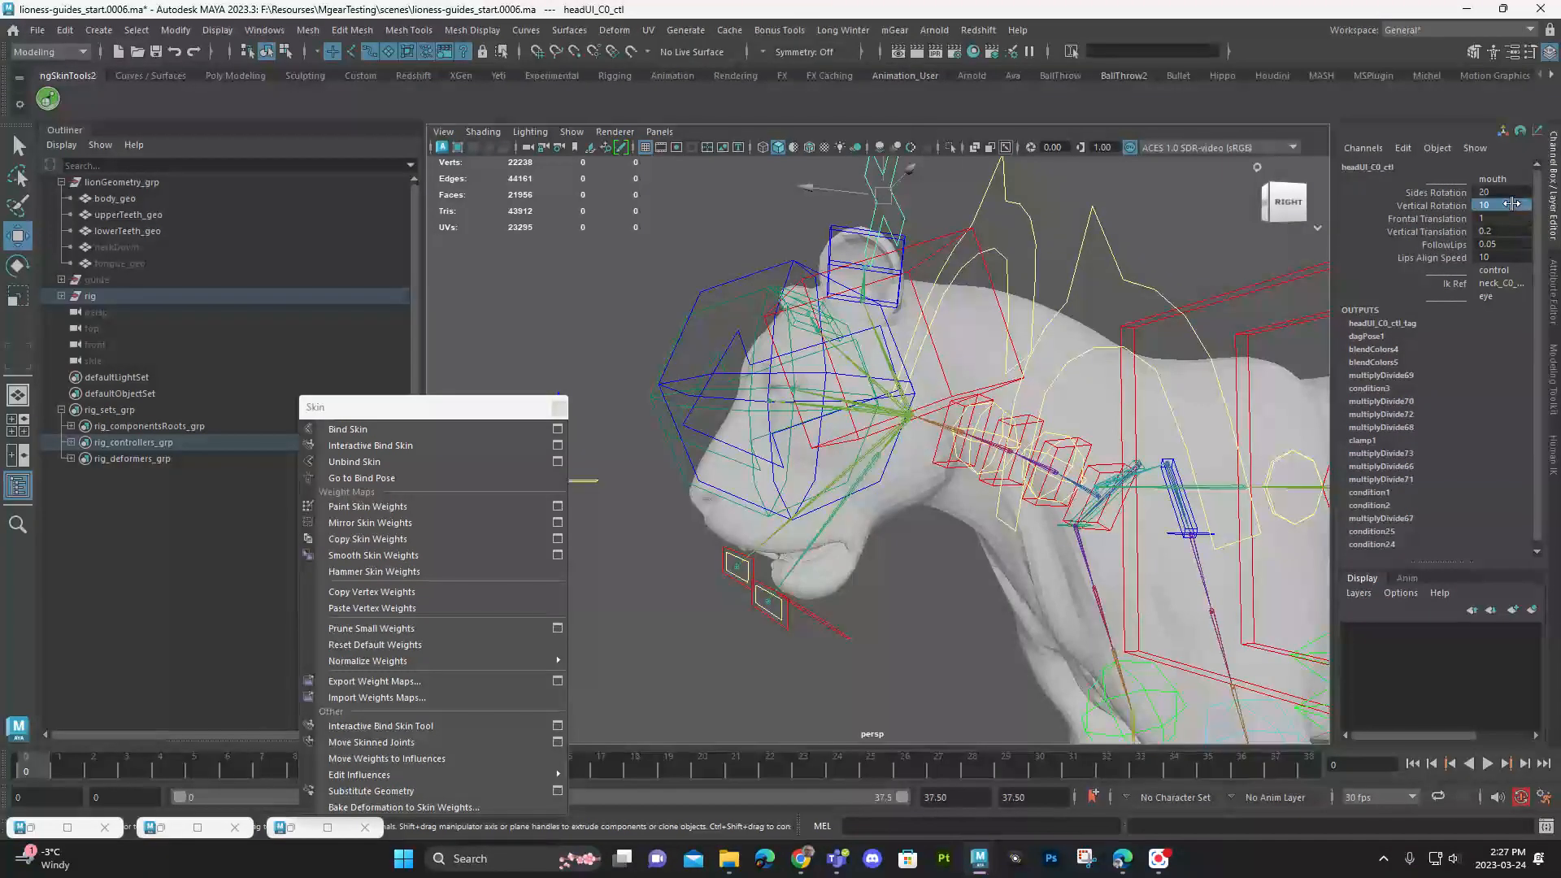
pyautogui.click(871, 616)
pyautogui.keyDown('alt'); pyautogui.moveTo(871, 615); pyautogui.dragTo(813, 610); pyautogui.keyUp('alt')
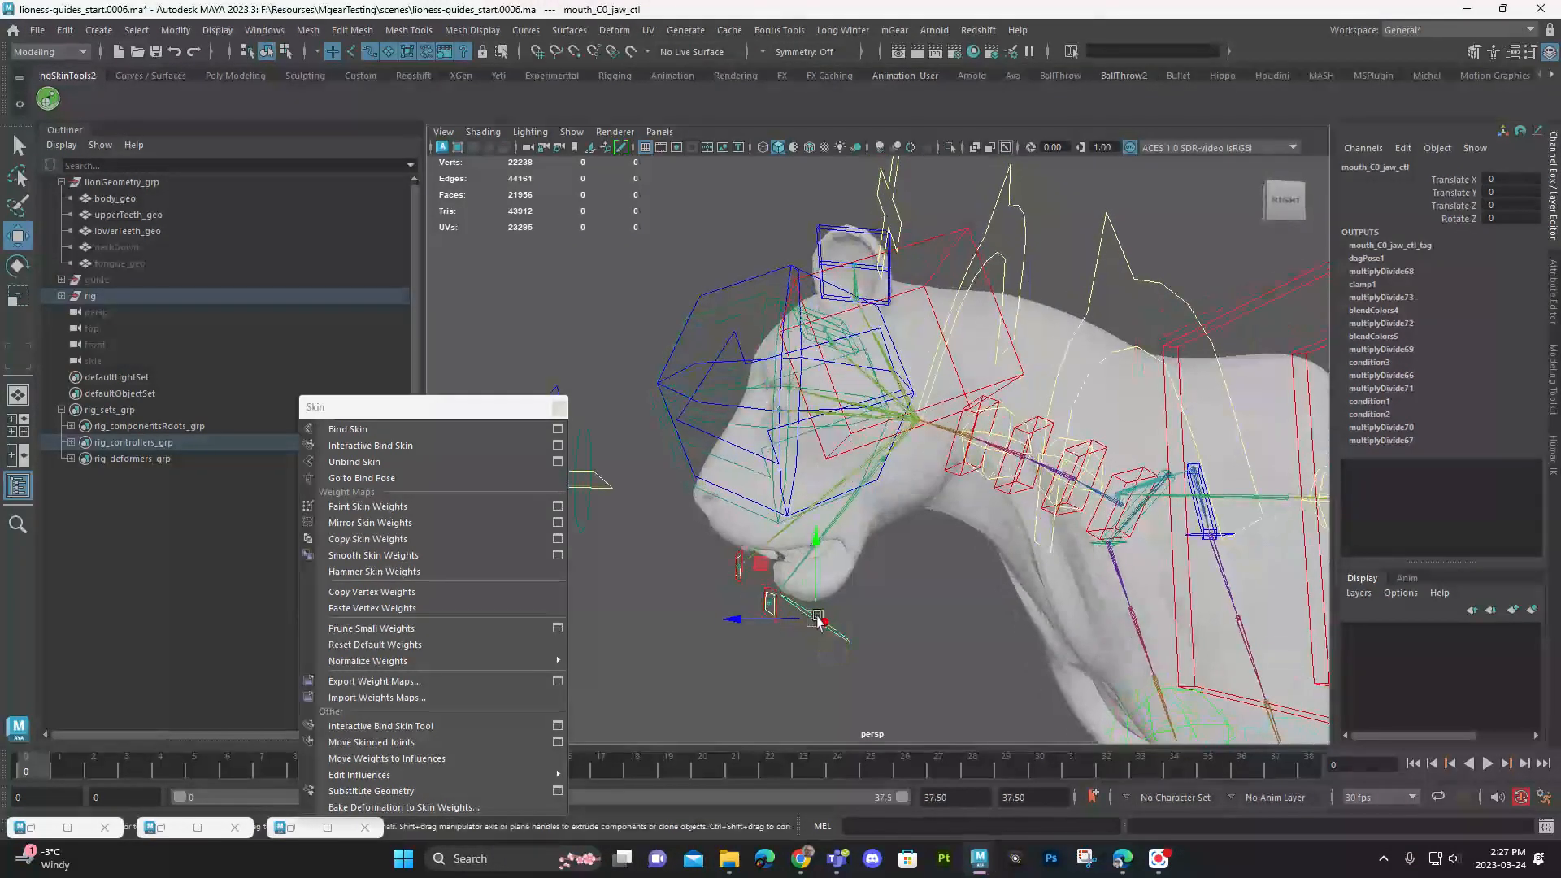
pyautogui.moveTo(818, 618); pyautogui.dragTo(785, 615)
pyautogui.hotkey('ctrl', 'z')
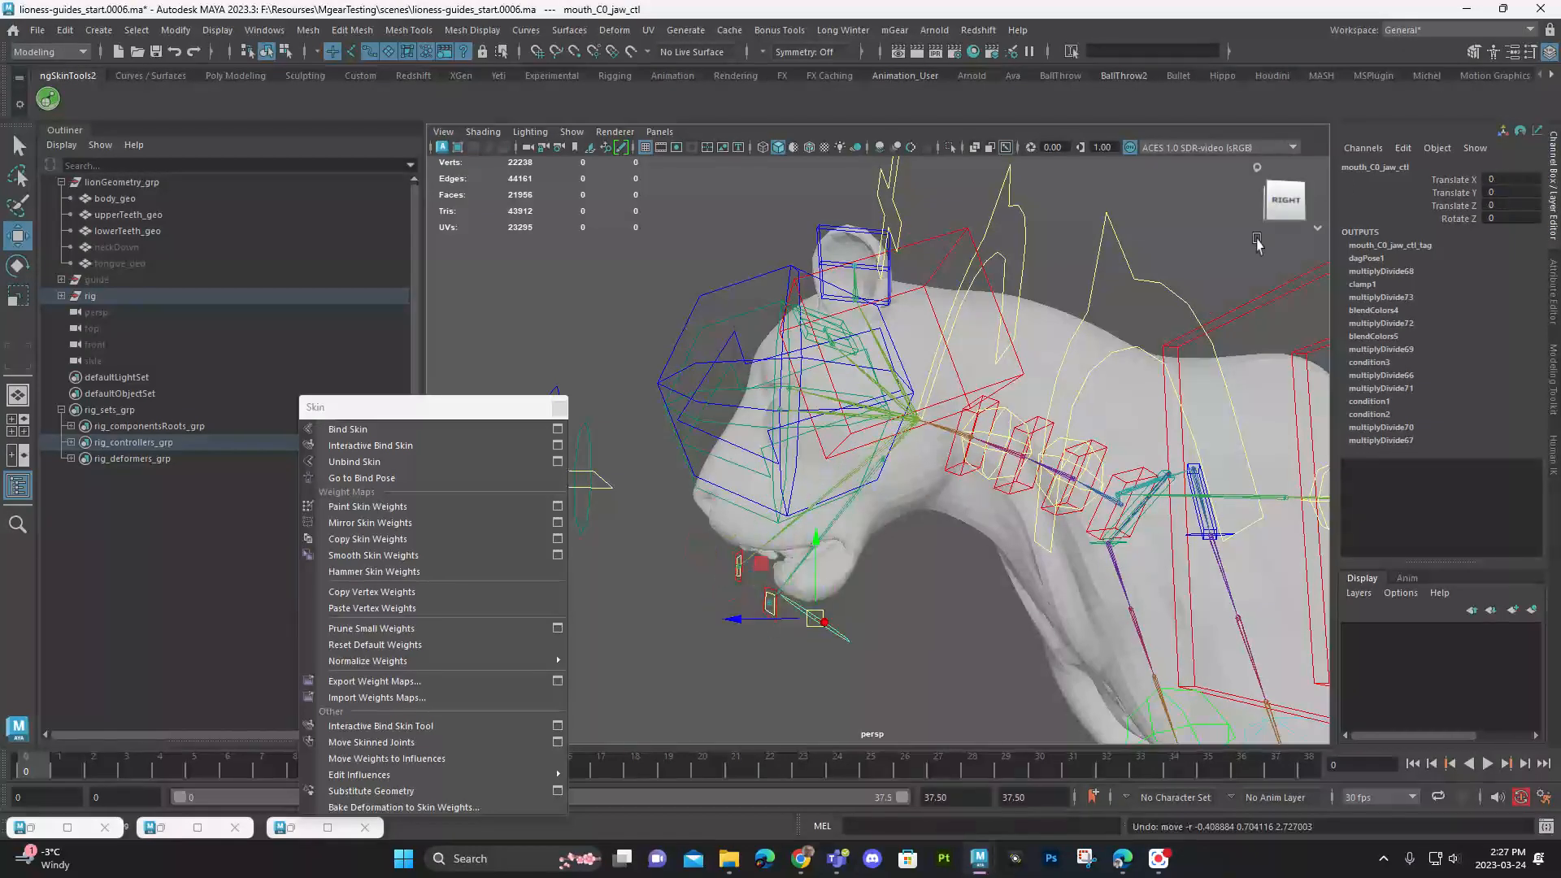
# Step: On headUI_C0_ctl set Sides Rotation 5, Frontal Translation 0.5, Vertical Translation 0.1 and Lips Align Speed 5, and test the jaw with undone moves
pyautogui.click(894, 198)
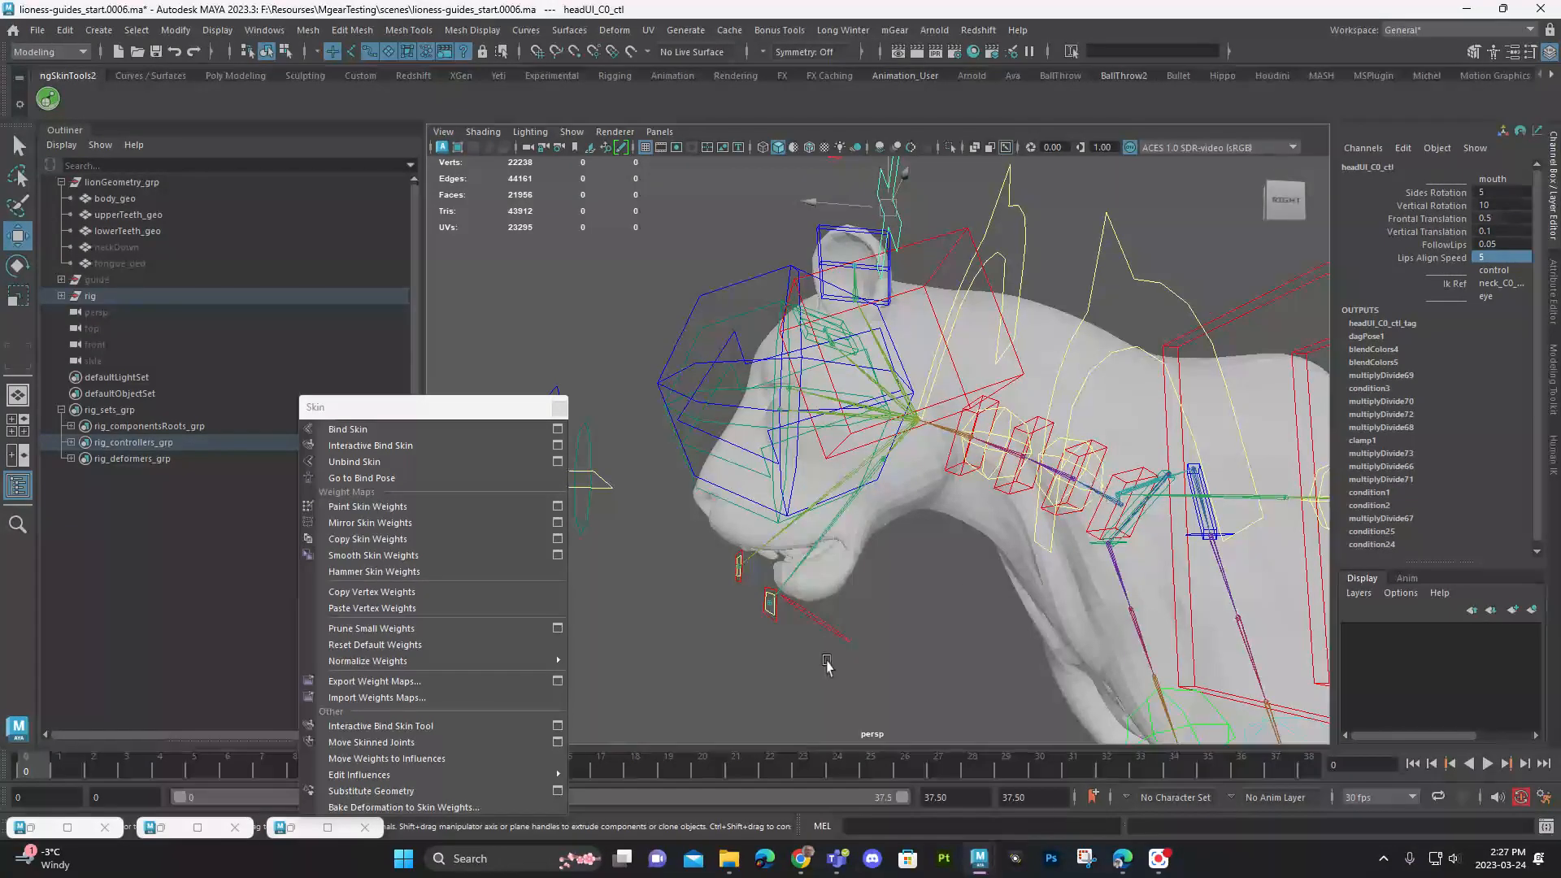
pyautogui.moveTo(867, 632); pyautogui.dragTo(871, 635)
pyautogui.keyDown('alt'); pyautogui.moveTo(885, 605); pyautogui.dragTo(812, 601); pyautogui.keyUp('alt')
pyautogui.keyDown('alt'); pyautogui.moveTo(849, 605); pyautogui.dragTo(886, 610); pyautogui.keyUp('alt')
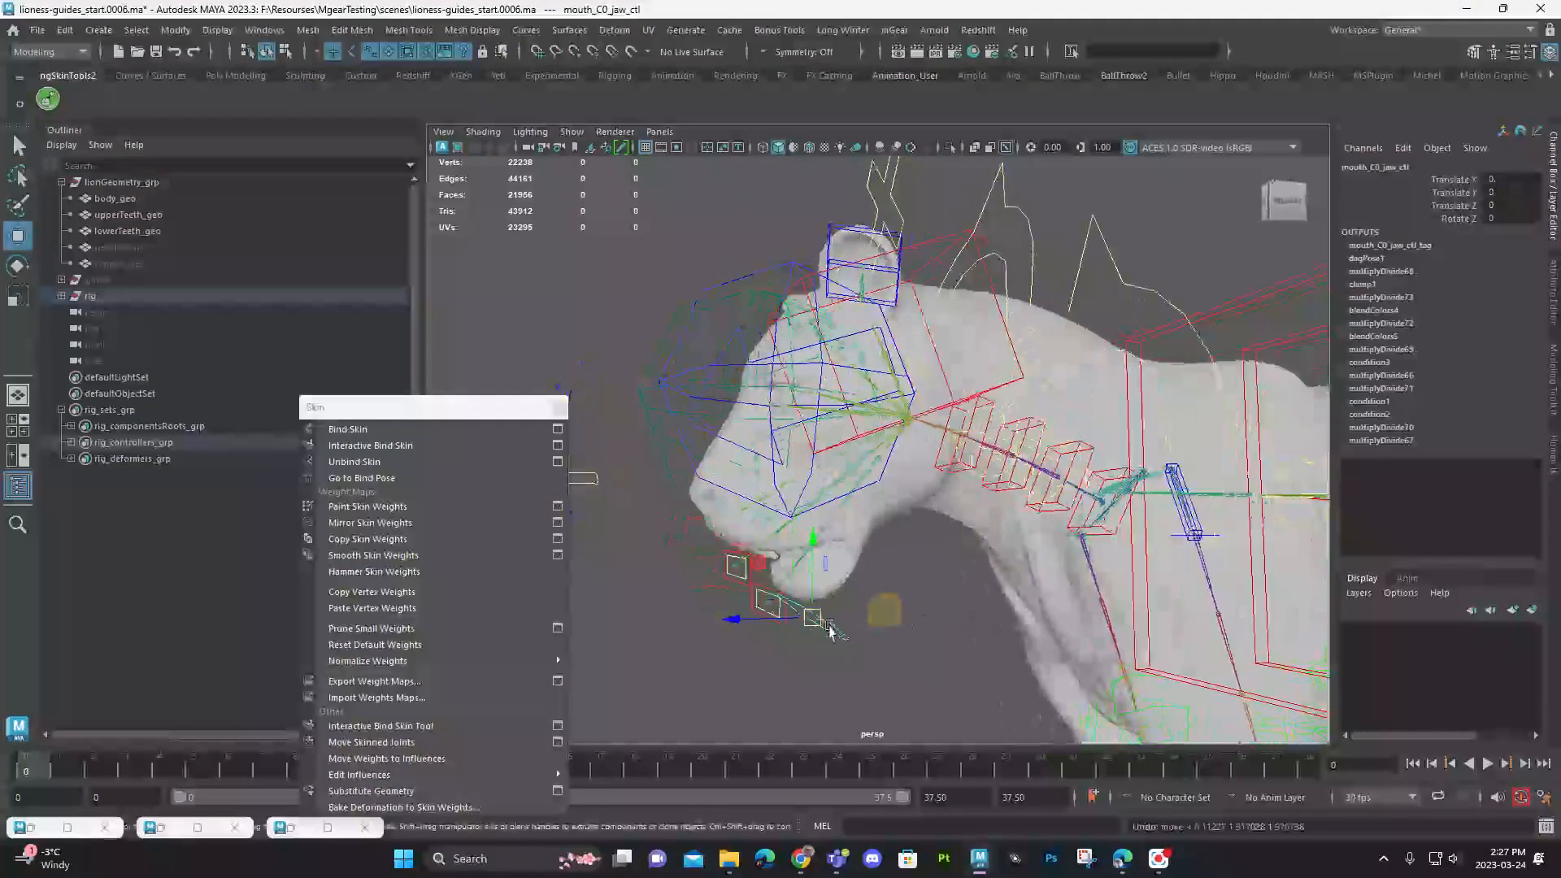
pyautogui.hotkey('ctrl', 'z')
pyautogui.moveTo(795, 639)
pyautogui.mouseDown()
pyautogui.moveTo(825, 615)
pyautogui.moveTo(789, 615)
pyautogui.mouseUp()
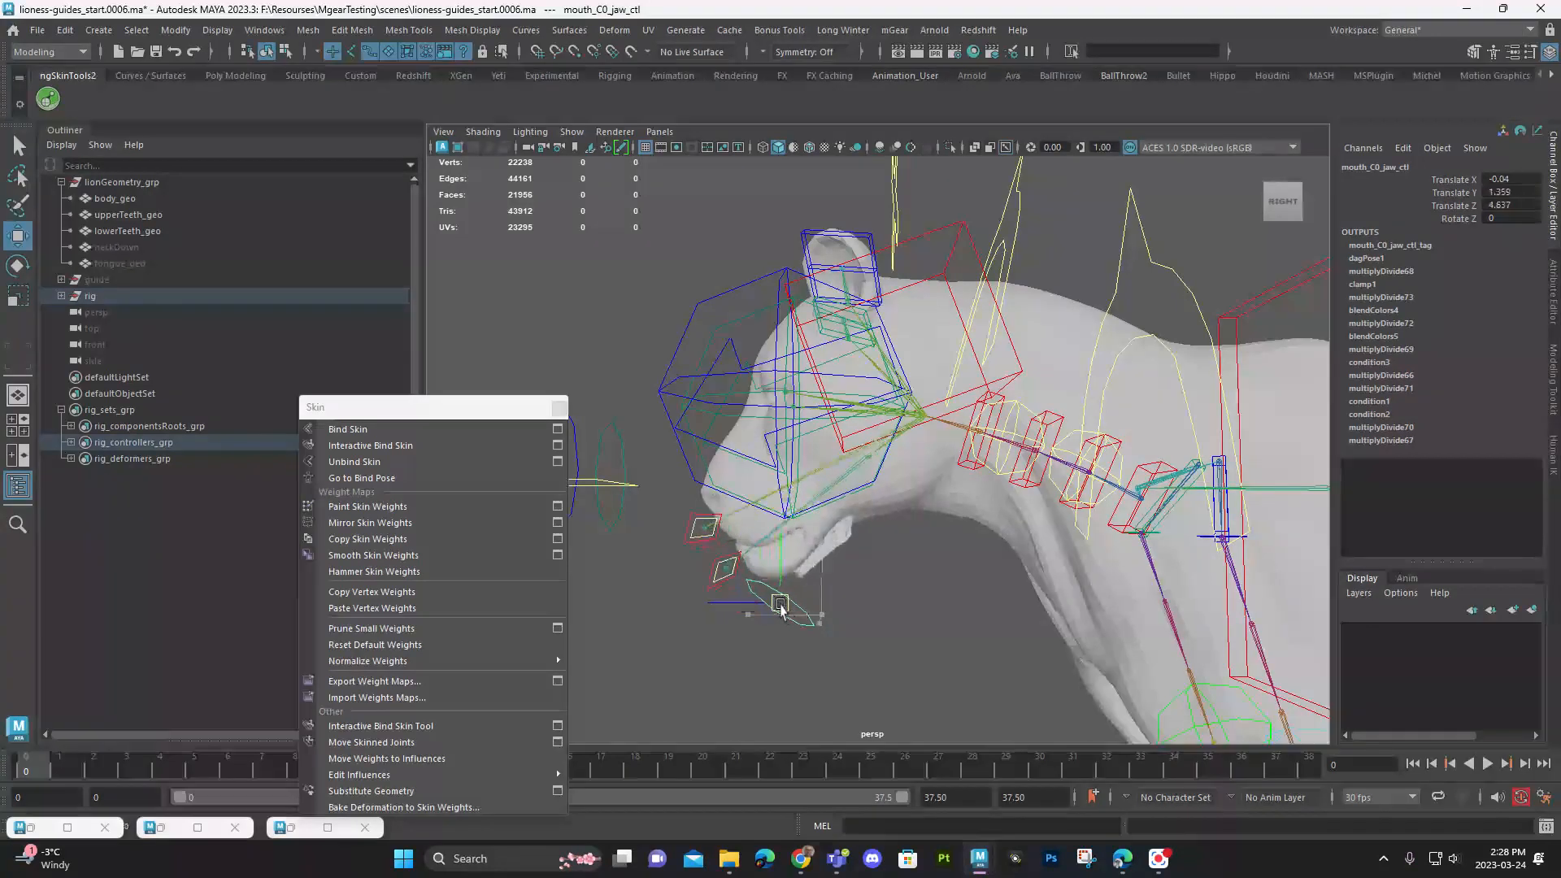
pyautogui.hotkey('ctrl', 'z')
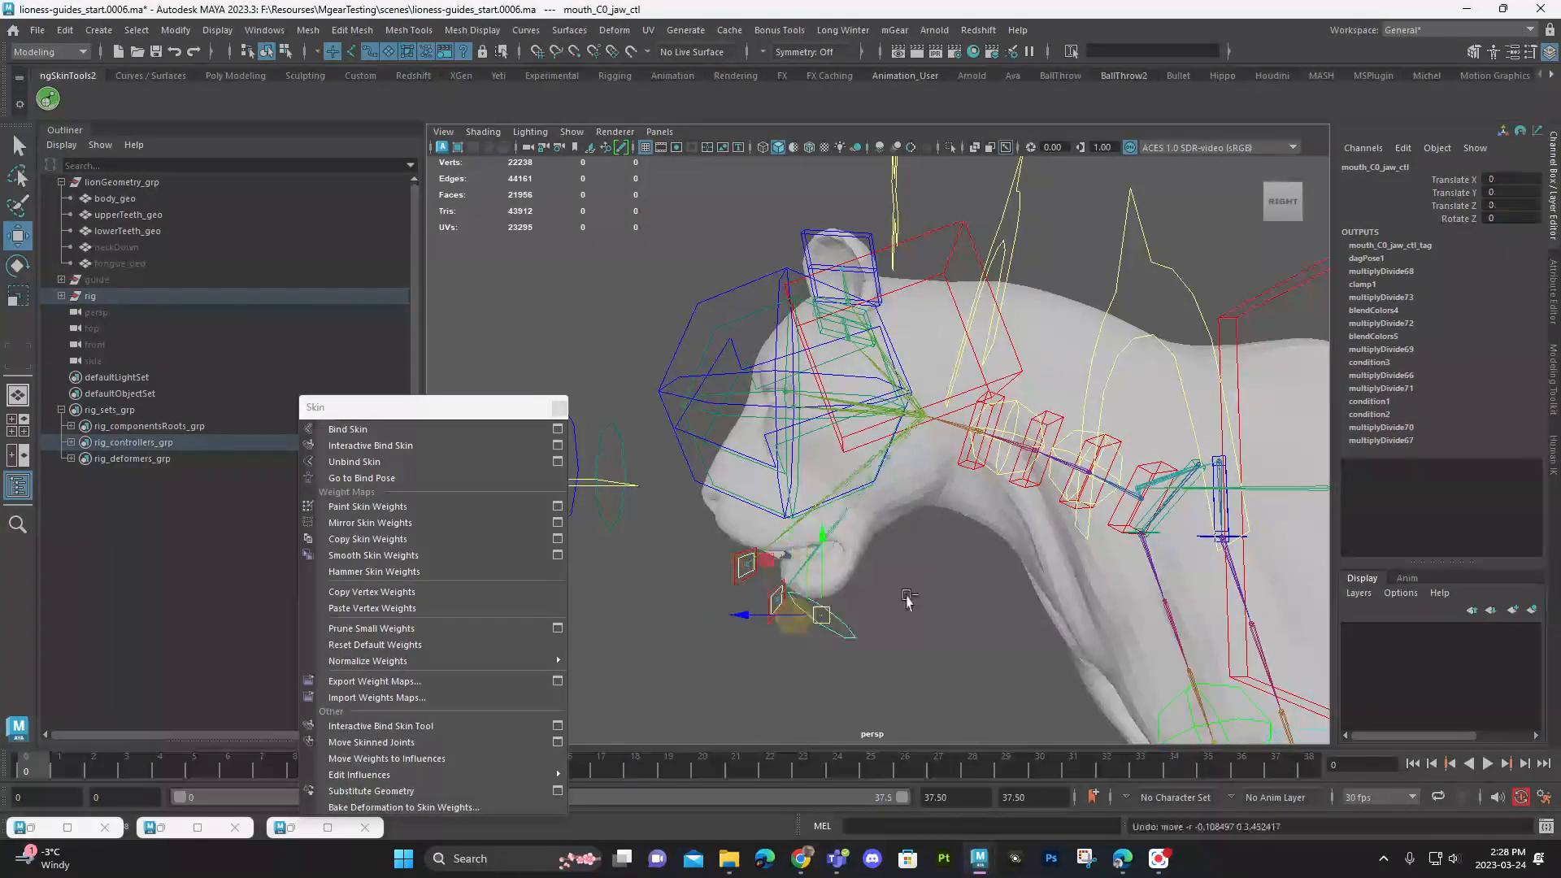
# Step: Try a Vertical Translation of 1 on headUI_C0_ctl, testing it with an undone move of the jaw control
pyautogui.click(896, 205)
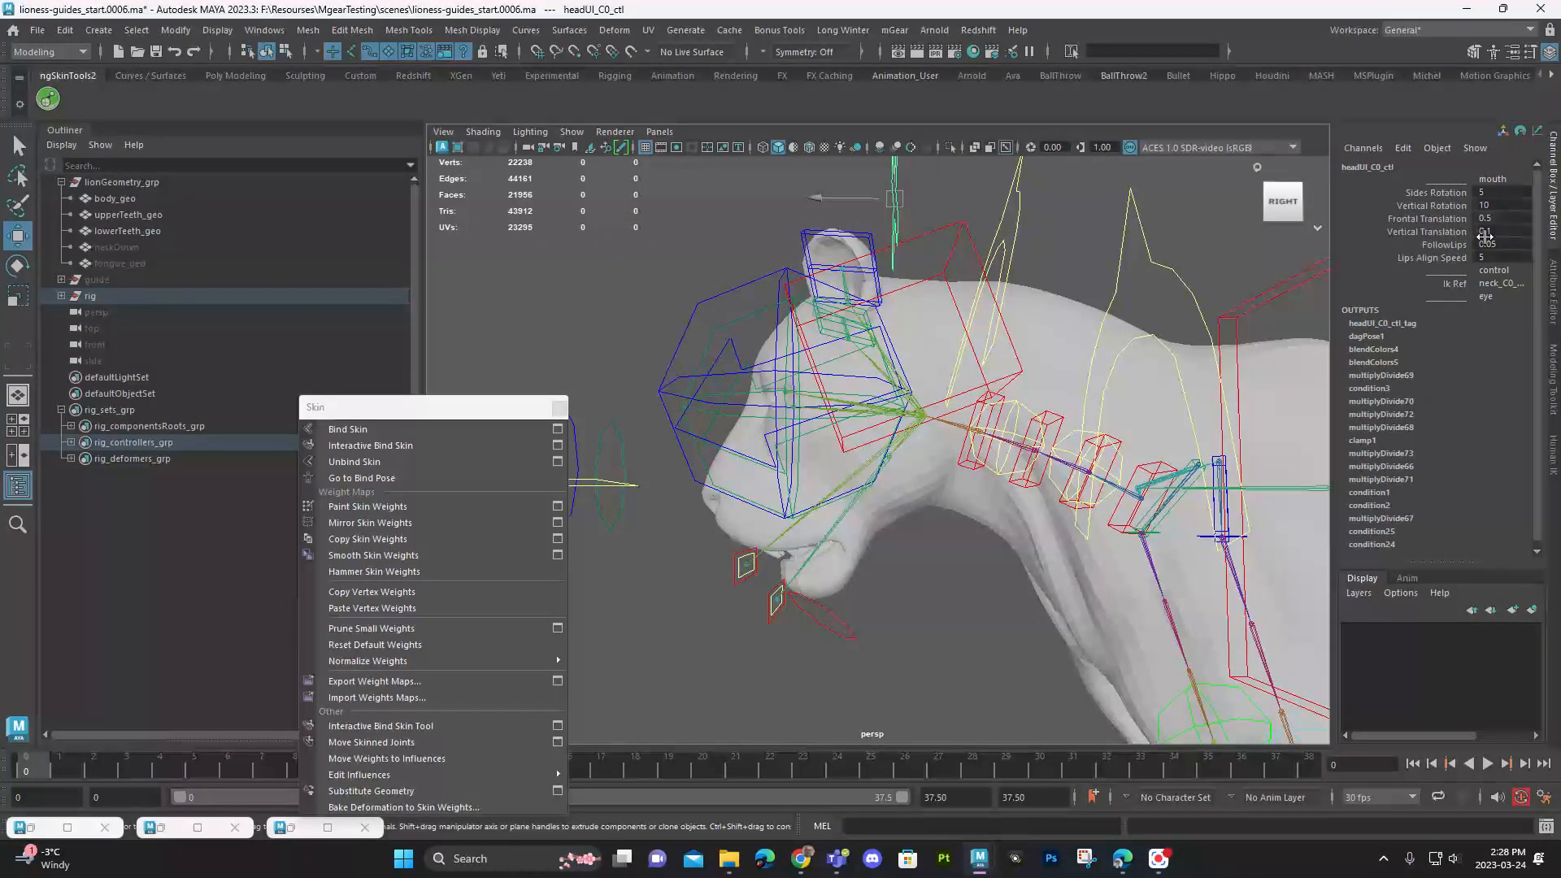
pyautogui.click(1495, 231)
pyautogui.press('Tab')
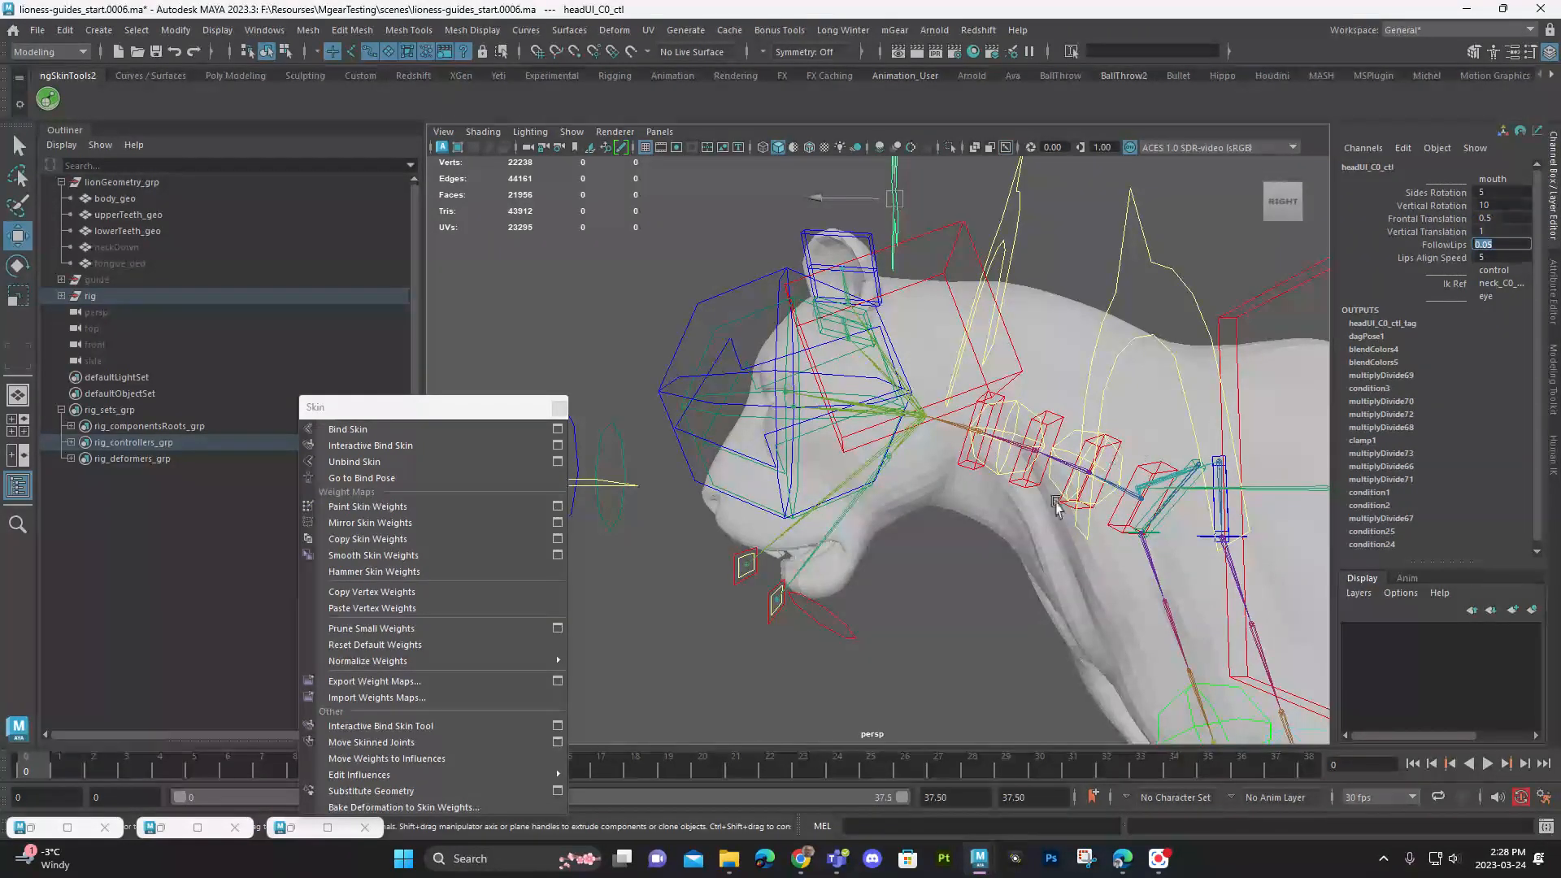
pyautogui.click(844, 623)
pyautogui.moveTo(818, 617); pyautogui.dragTo(793, 604)
pyautogui.hotkey('ctrl', 'z')
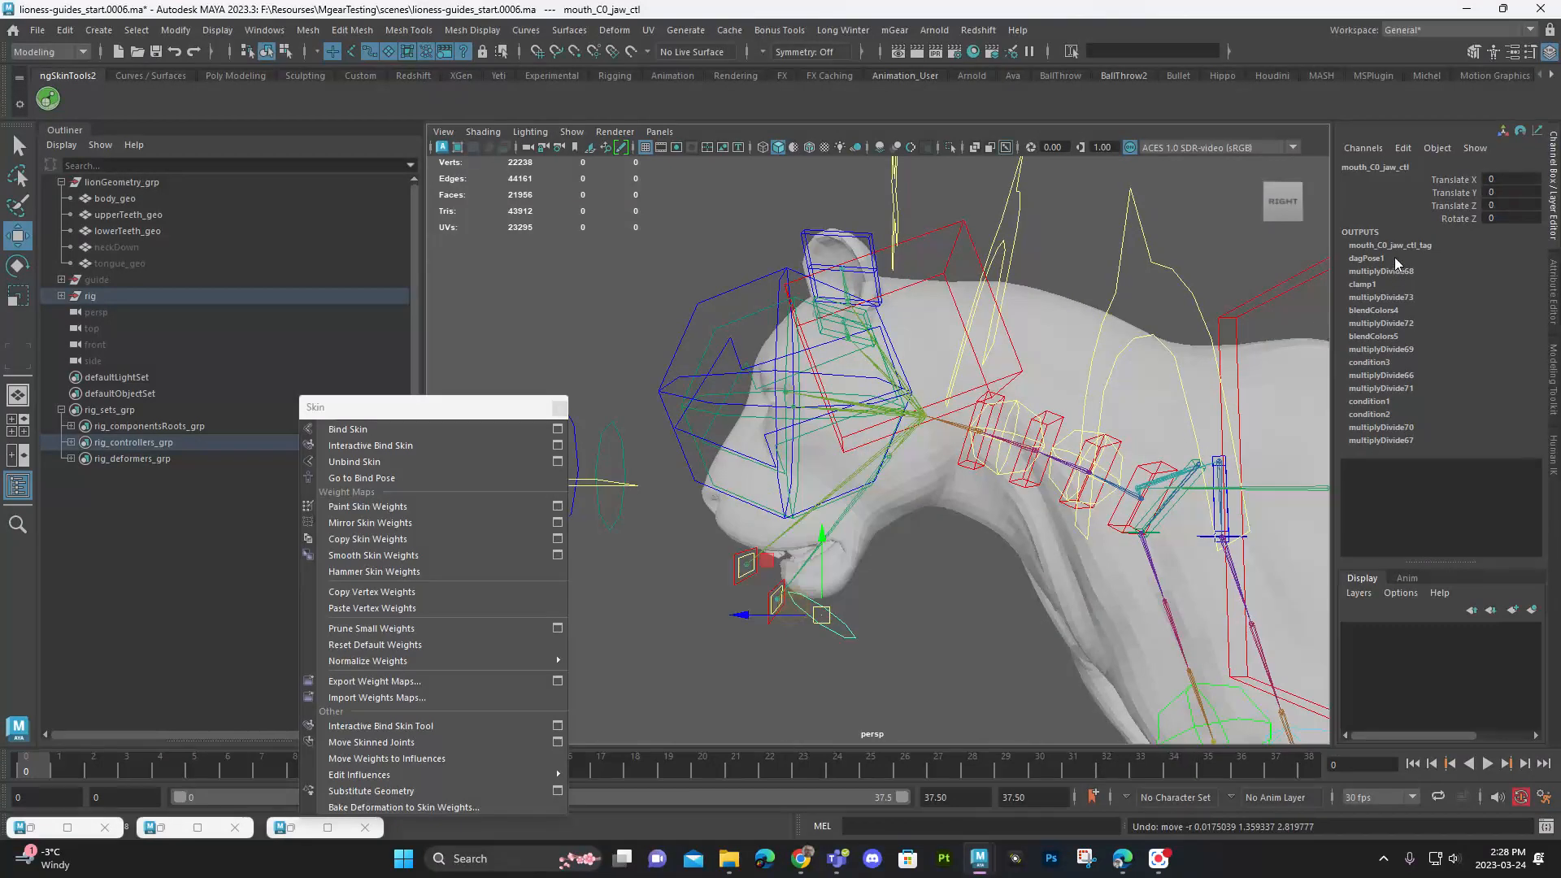
# Step: Set headUI_C0_ctl's Vertical Translation to 0.01, and test it with an undone move of the jaw control
pyautogui.click(889, 208)
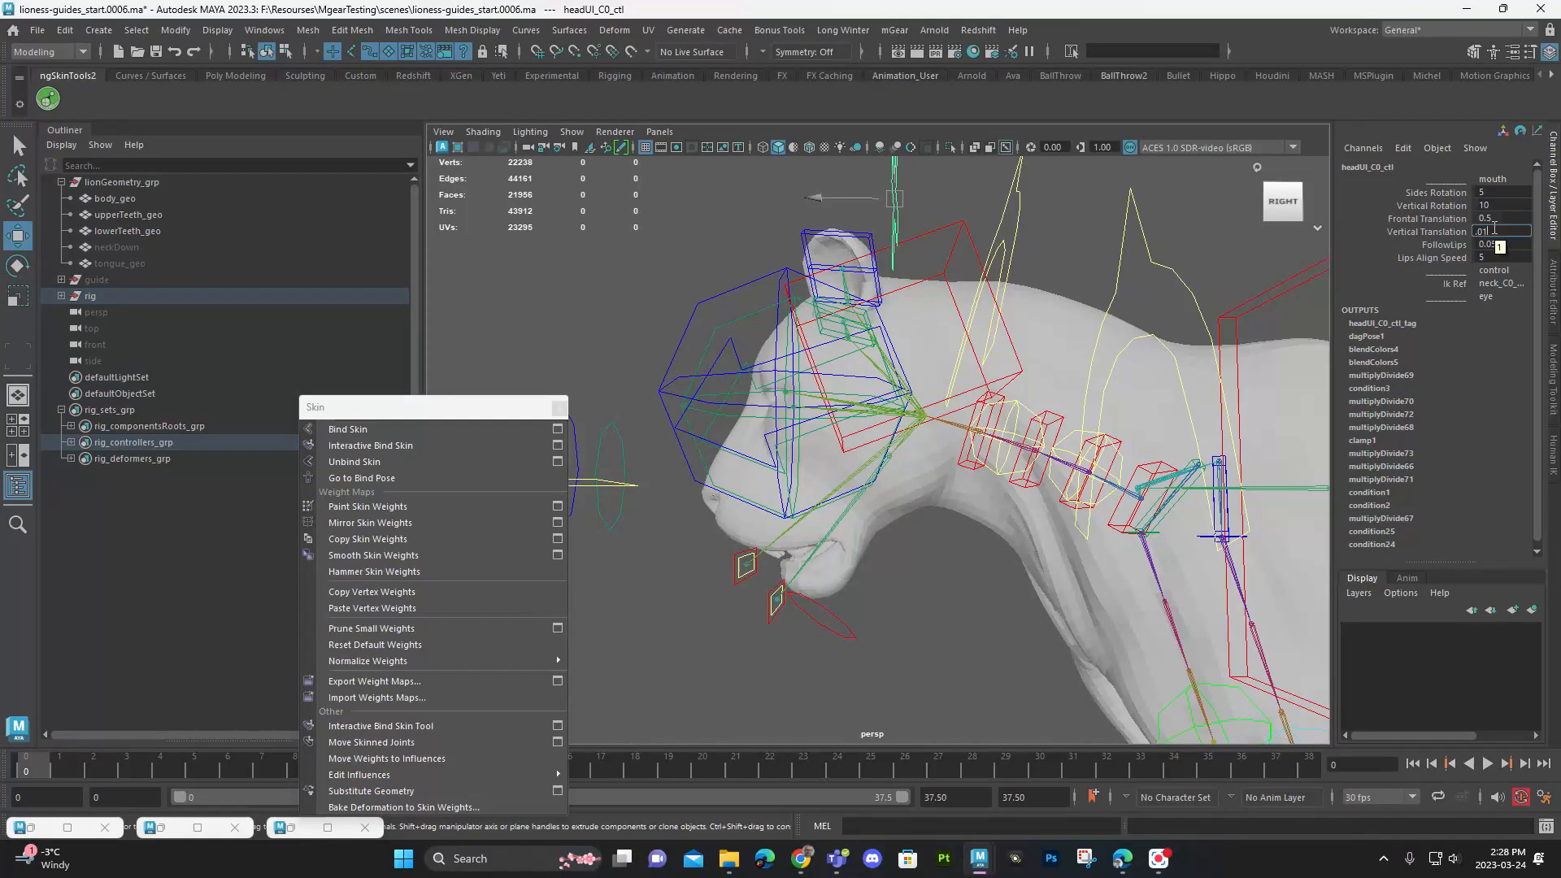
pyautogui.click(853, 634)
pyautogui.moveTo(817, 618); pyautogui.dragTo(812, 610)
pyautogui.hotkey('ctrl', 'z')
pyautogui.hotkey('ctrl', 'z')
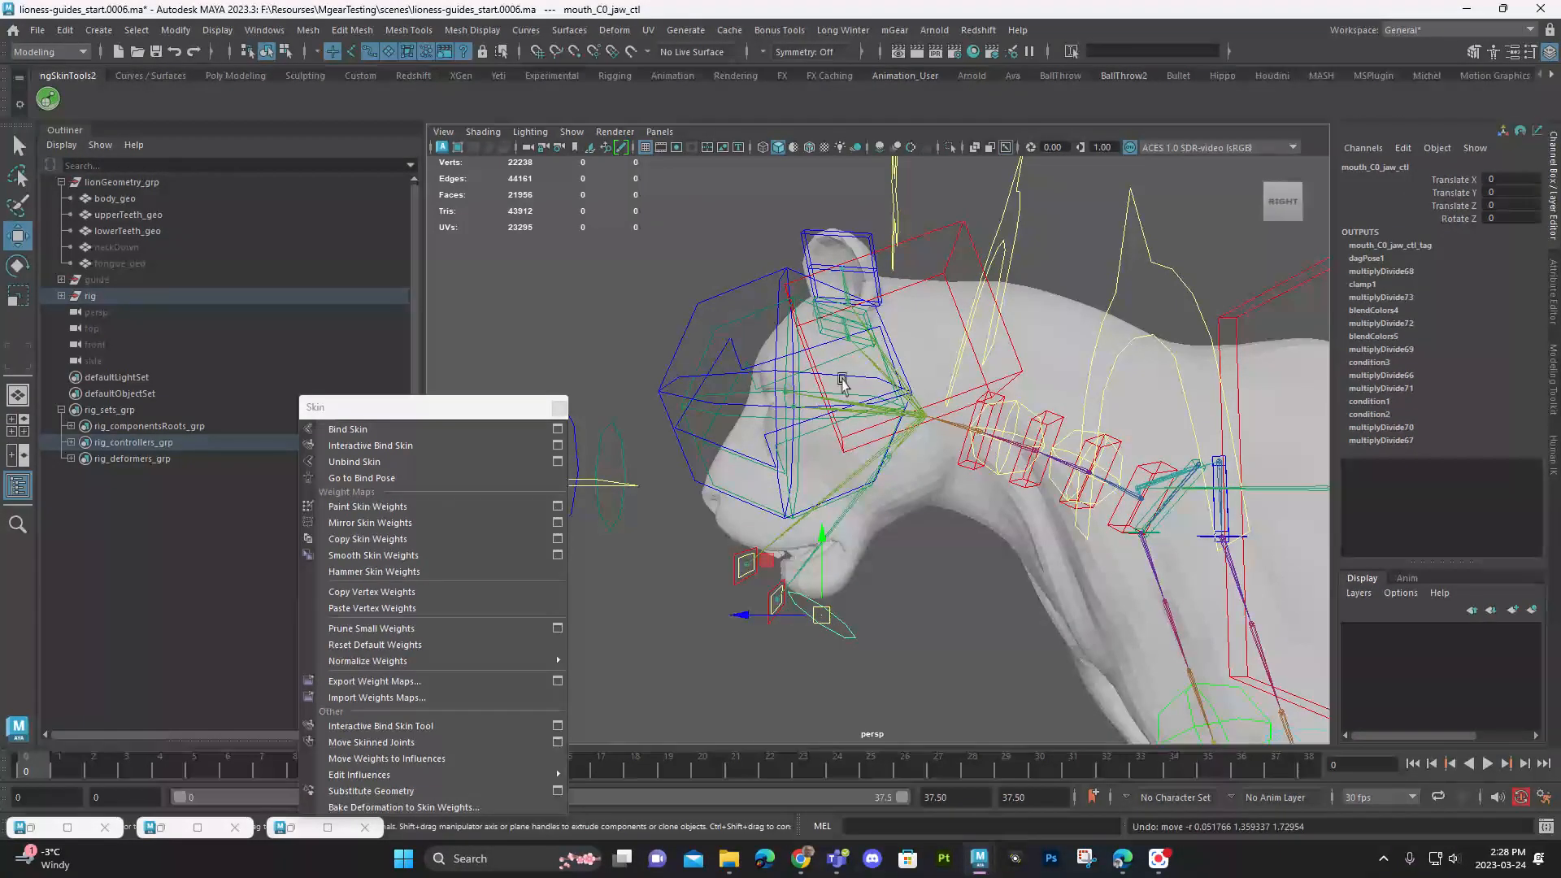
# Step: Set headUI_C0_ctl's Vertical Rotation to 2, and move mouth_C0_jaw_ctl to test how the jaw responds
pyautogui.click(871, 191)
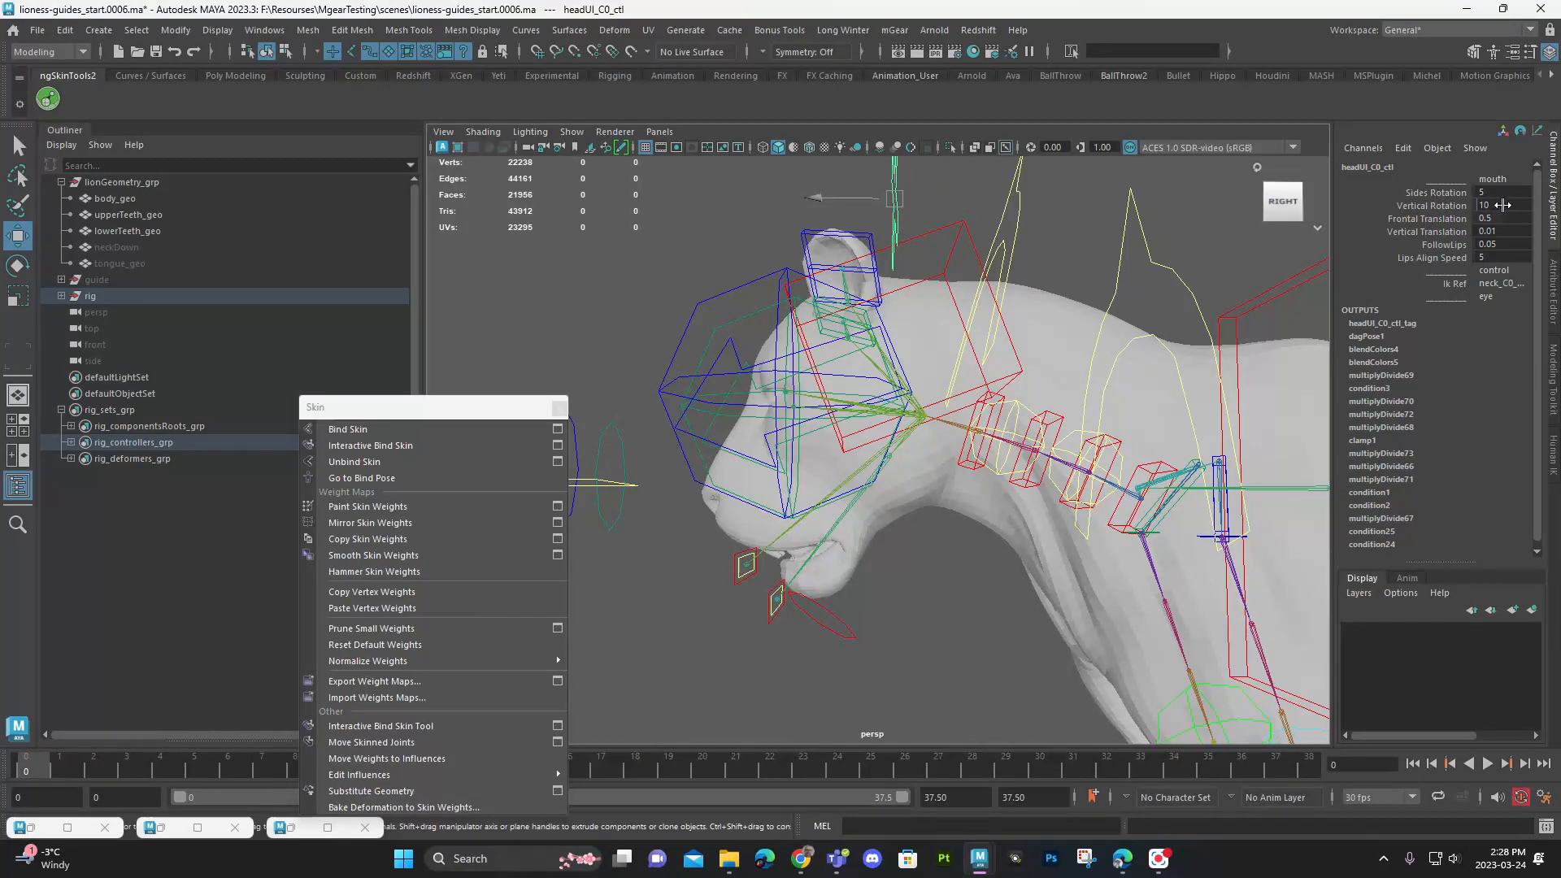
pyautogui.write('2')
pyautogui.press('Tab')
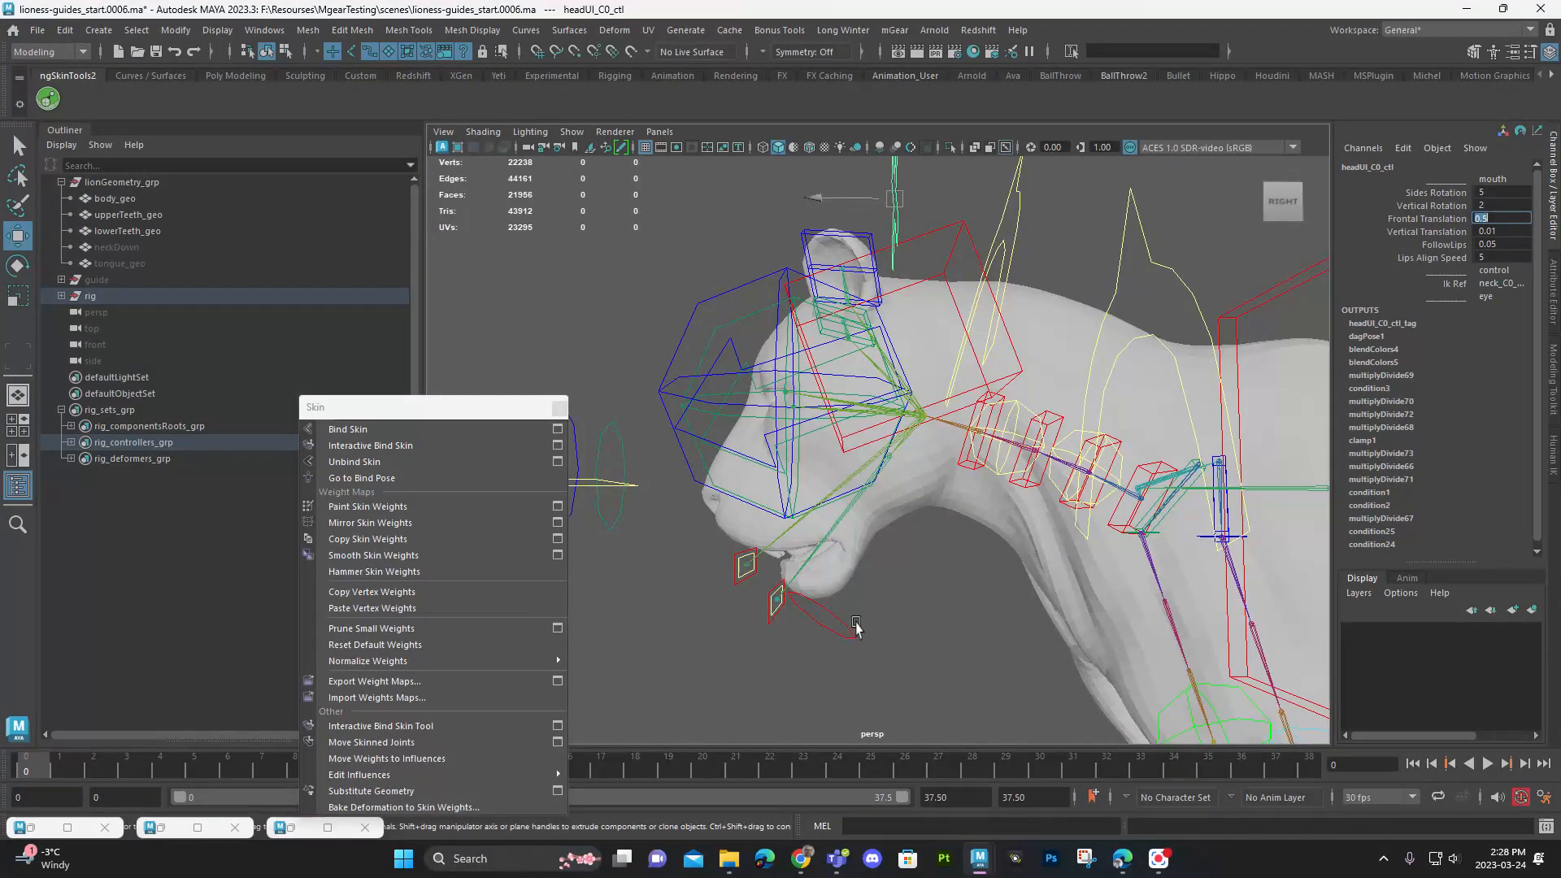
pyautogui.moveTo(845, 632); pyautogui.dragTo(829, 576)
pyautogui.hotkey('ctrl', 'z')
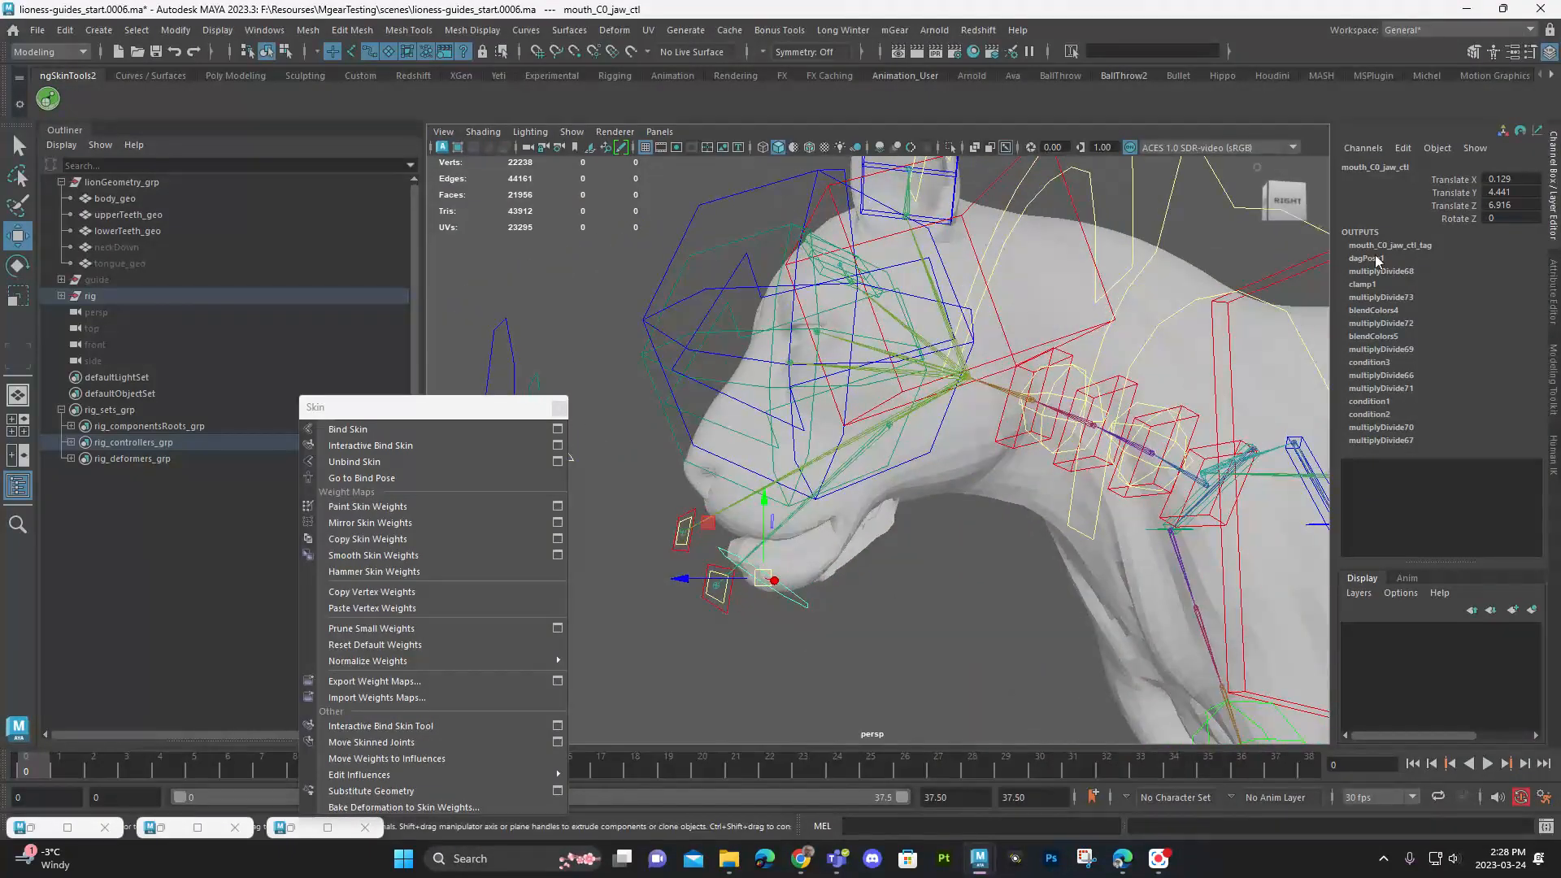
# Step: Reset mouth_C0_jaw_ctl's X, Y and Z translation to 0 and clear the selection
pyautogui.moveTo(1504, 205); pyautogui.dragTo(1505, 179)
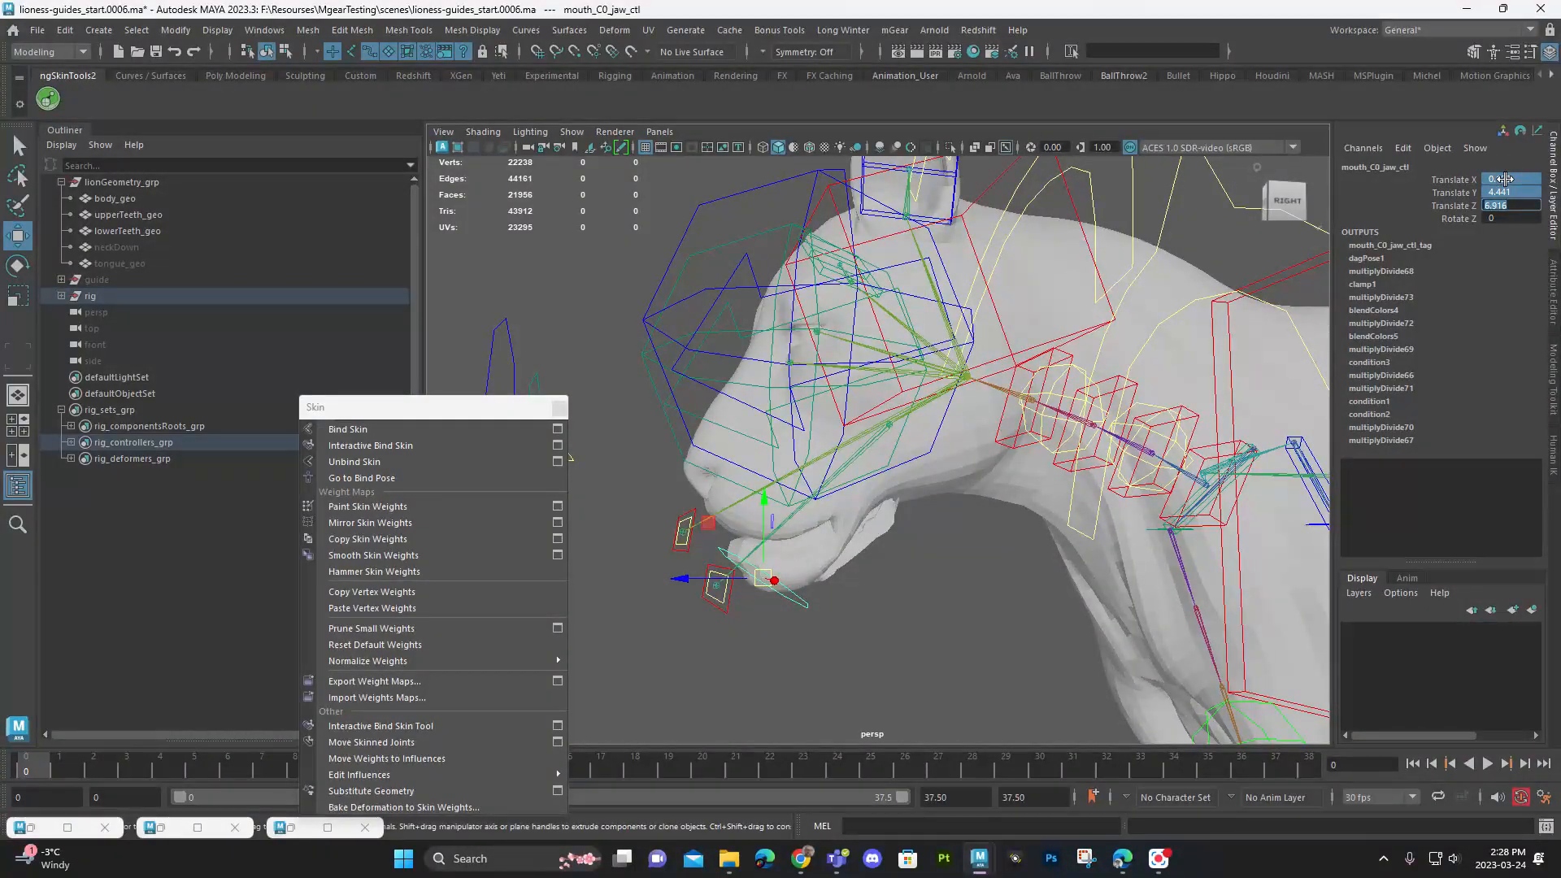
pyautogui.write('0')
pyautogui.press('Return')
pyautogui.keyDown('alt'); pyautogui.moveTo(818, 601); pyautogui.dragTo(748, 621); pyautogui.keyUp('alt')
pyautogui.click(1120, 582)
# Step: Test the left ear's deformation by rotating ear_L0_fk0_ctl, and undo the rotation
pyautogui.keyDown('alt'); pyautogui.moveTo(749, 621); pyautogui.dragTo(624, 584, button='right'); pyautogui.keyUp('alt')
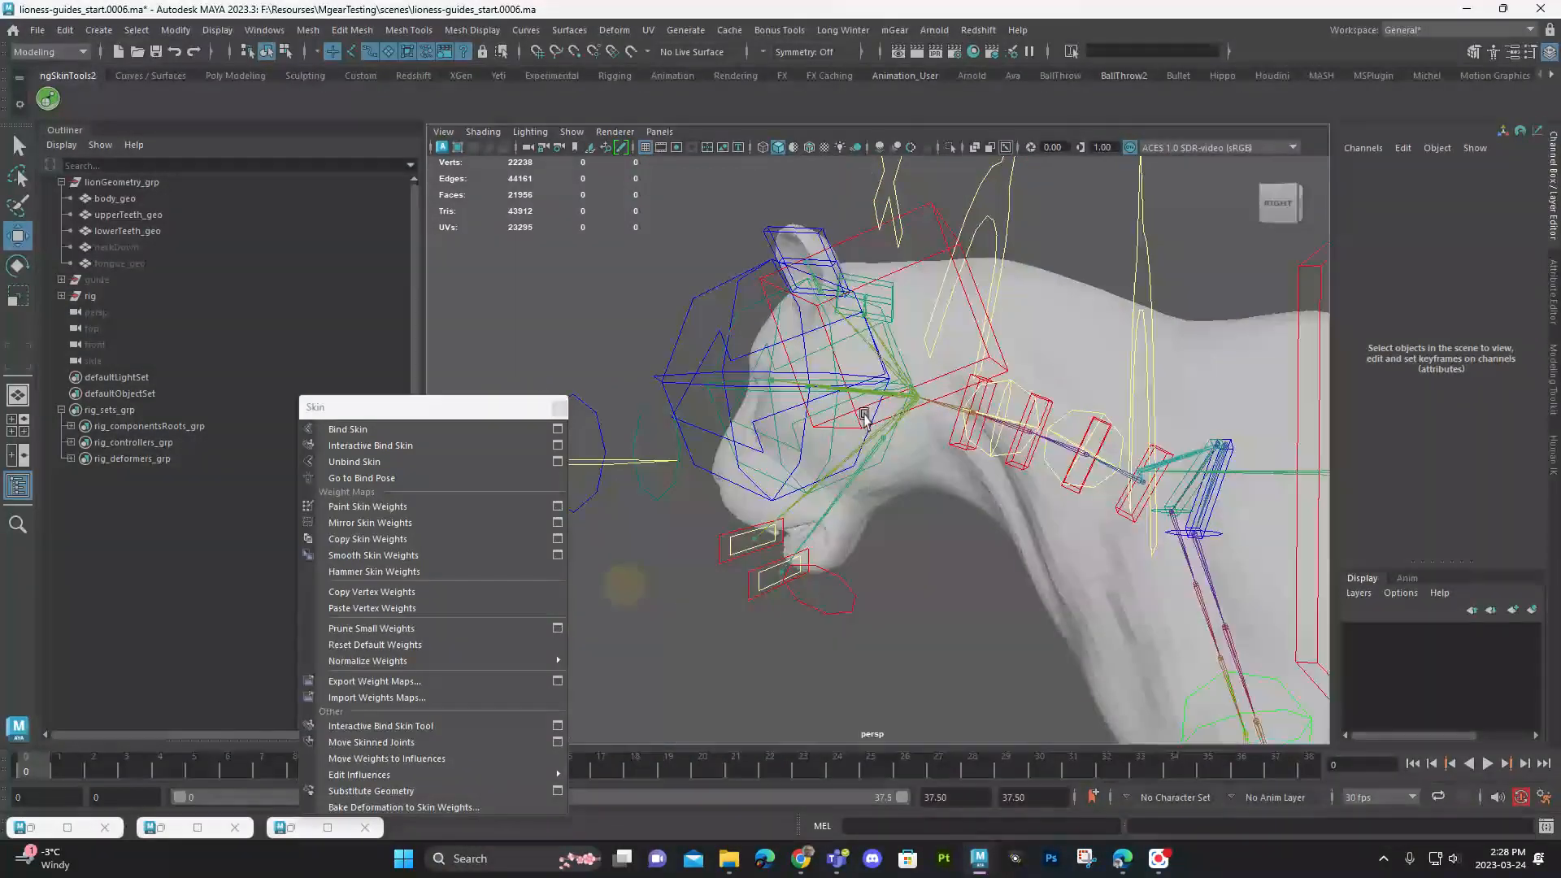
pyautogui.keyDown('alt'); pyautogui.moveTo(624, 583); pyautogui.dragTo(666, 522); pyautogui.keyUp('alt')
pyautogui.keyDown('alt'); pyautogui.moveTo(666, 523); pyautogui.dragTo(853, 500, button='right'); pyautogui.keyUp('alt')
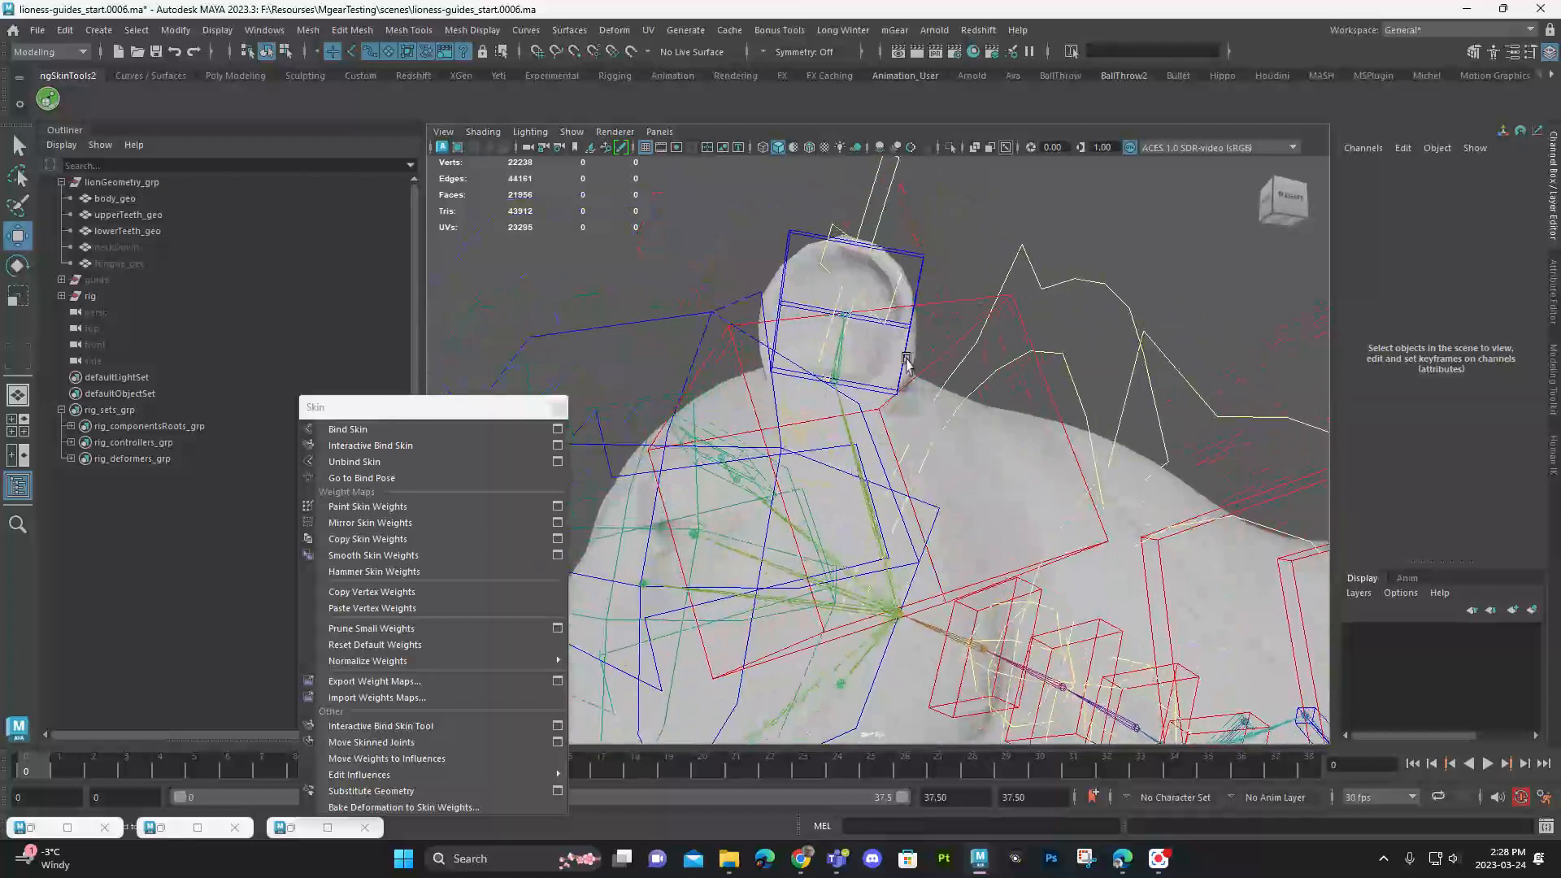
pyautogui.click(911, 326)
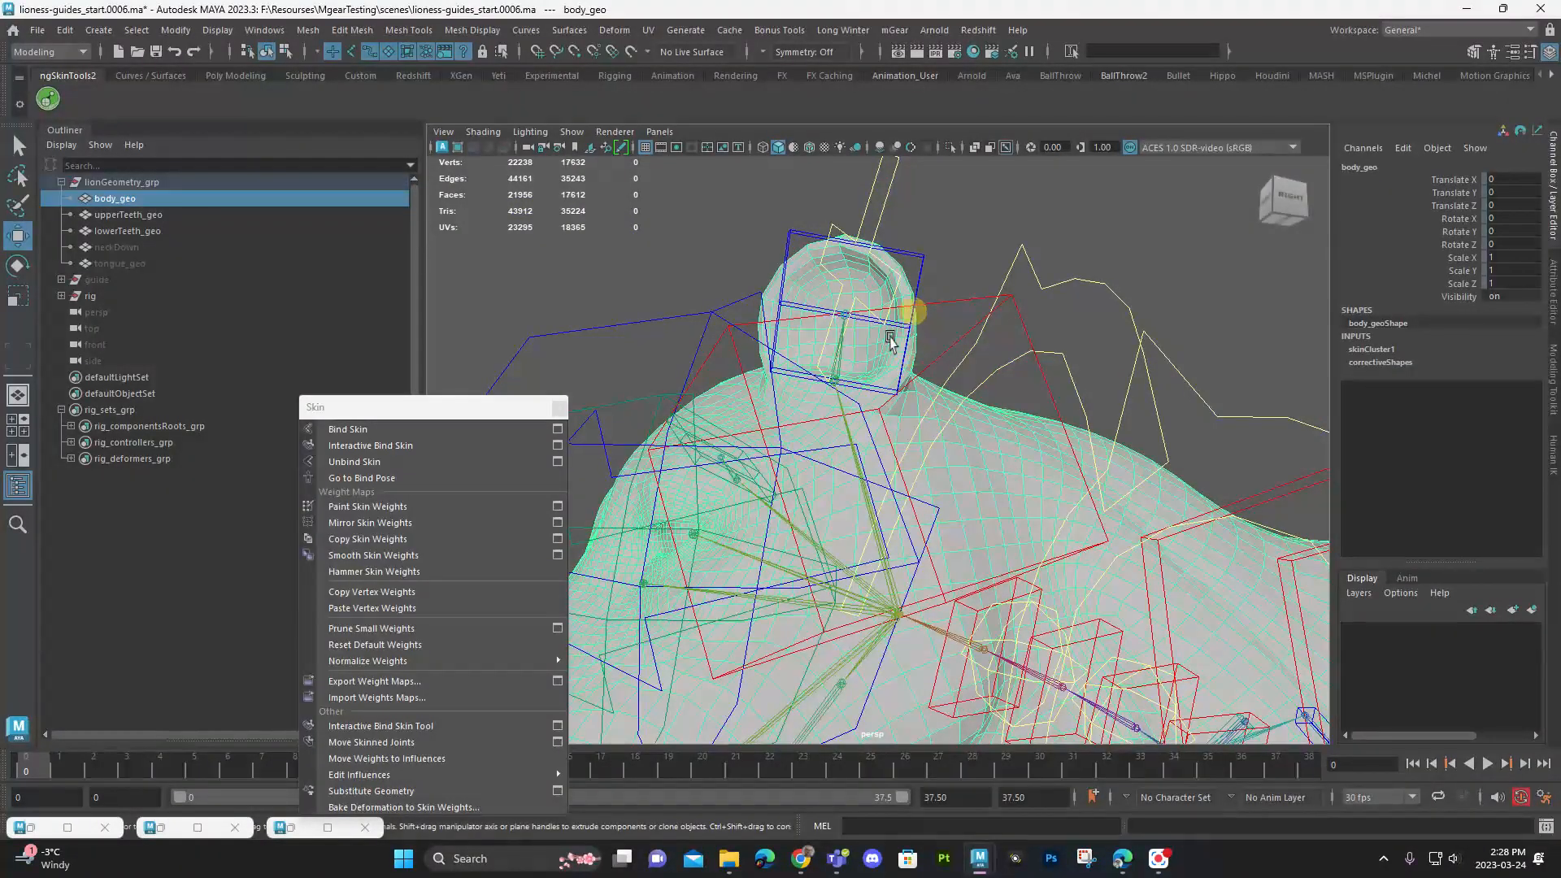
pyautogui.click(782, 333)
pyautogui.moveTo(782, 331)
pyautogui.keyDown('alt'); pyautogui.mouseDown()
pyautogui.moveTo(835, 309)
pyautogui.moveTo(781, 314)
pyautogui.mouseUp(); pyautogui.keyUp('alt')
pyautogui.keyDown('alt'); pyautogui.moveTo(781, 314); pyautogui.dragTo(829, 307, button='right'); pyautogui.keyUp('alt')
pyautogui.press('e')
pyautogui.moveTo(836, 390); pyautogui.dragTo(794, 421)
pyautogui.hotkey('ctrl', 'z')
pyautogui.press('q')
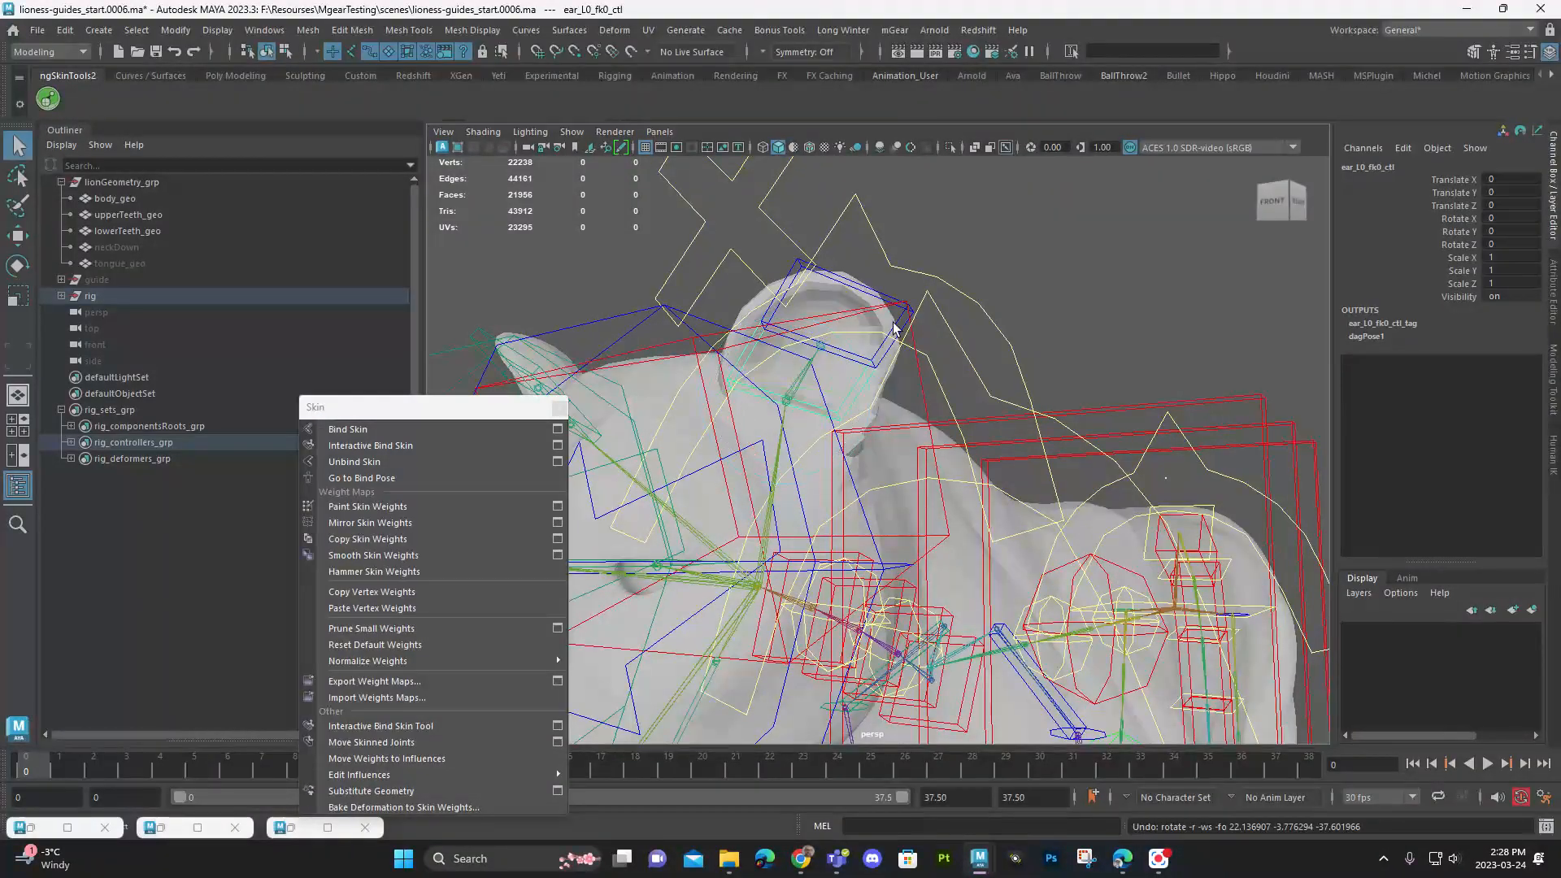
# Step: Rotate ear_L0_fk1_ctl to test the left ear tip's deformation, and undo the rotation
pyautogui.click(893, 321)
pyautogui.press('e')
pyautogui.moveTo(860, 358); pyautogui.dragTo(829, 396)
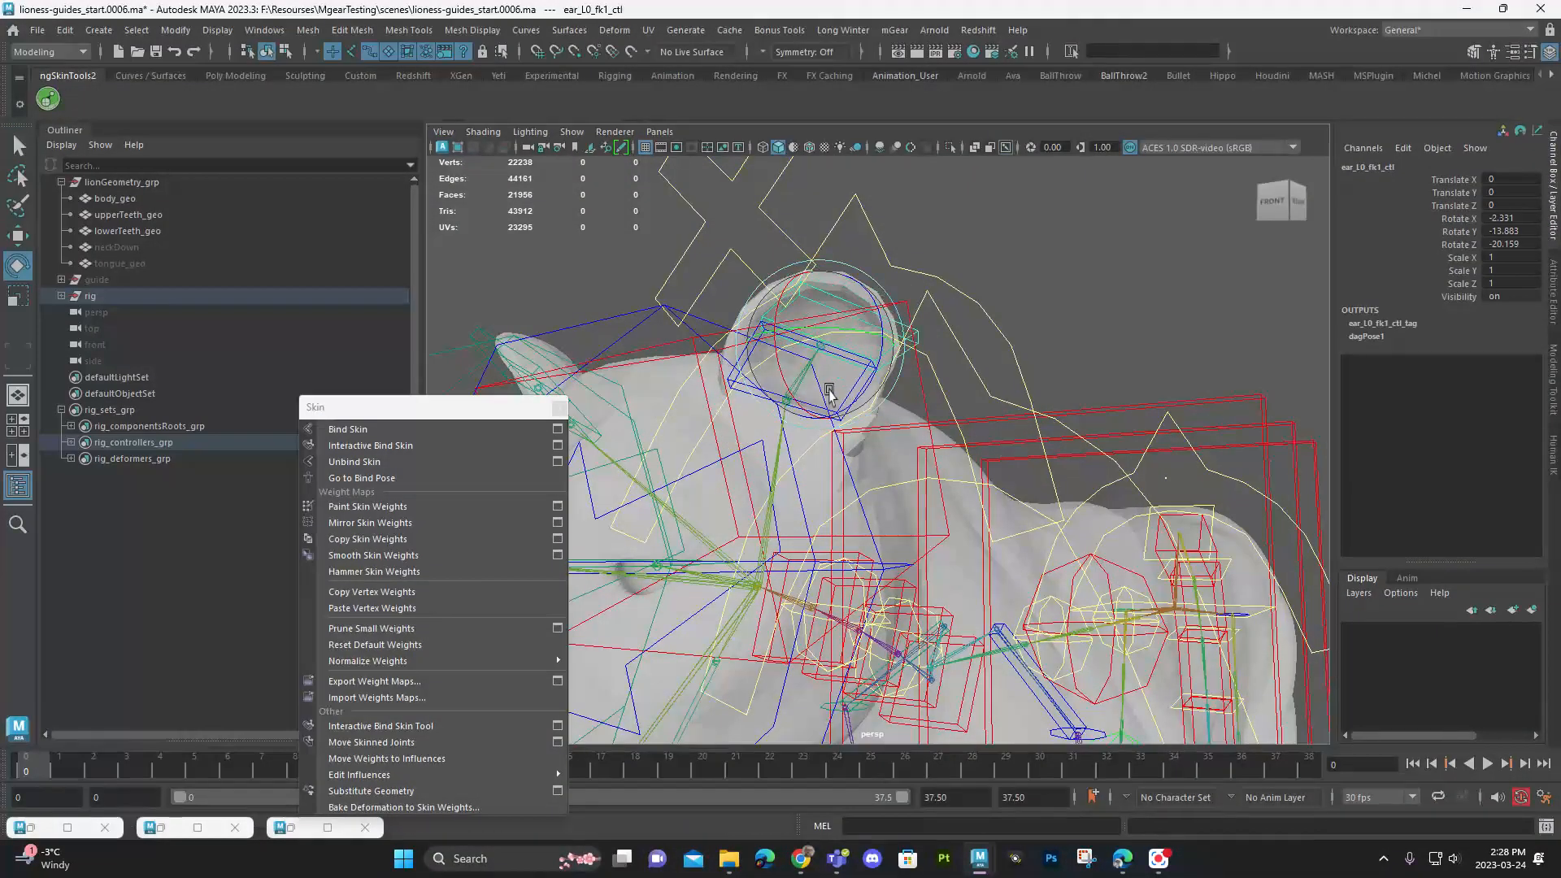
pyautogui.hotkey('ctrl', 'z')
pyautogui.press('q')
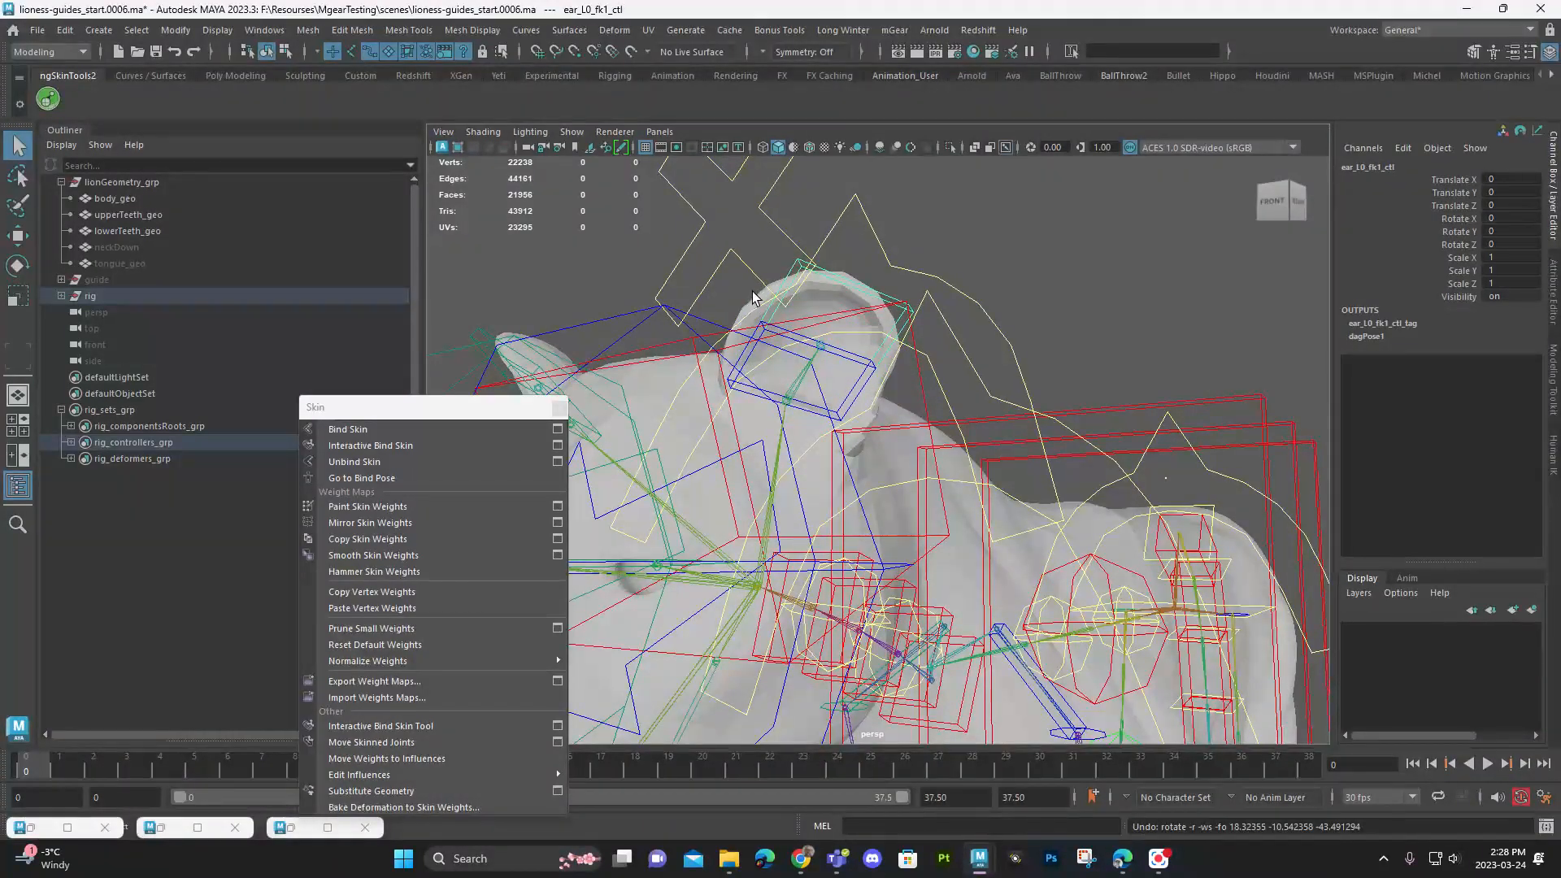
# Step: Select body_geo, bring back the ngSkinTools window and start weight painting on the mesh
pyautogui.click(755, 302)
pyautogui.moveTo(757, 308); pyautogui.dragTo(716, 291, button='right')
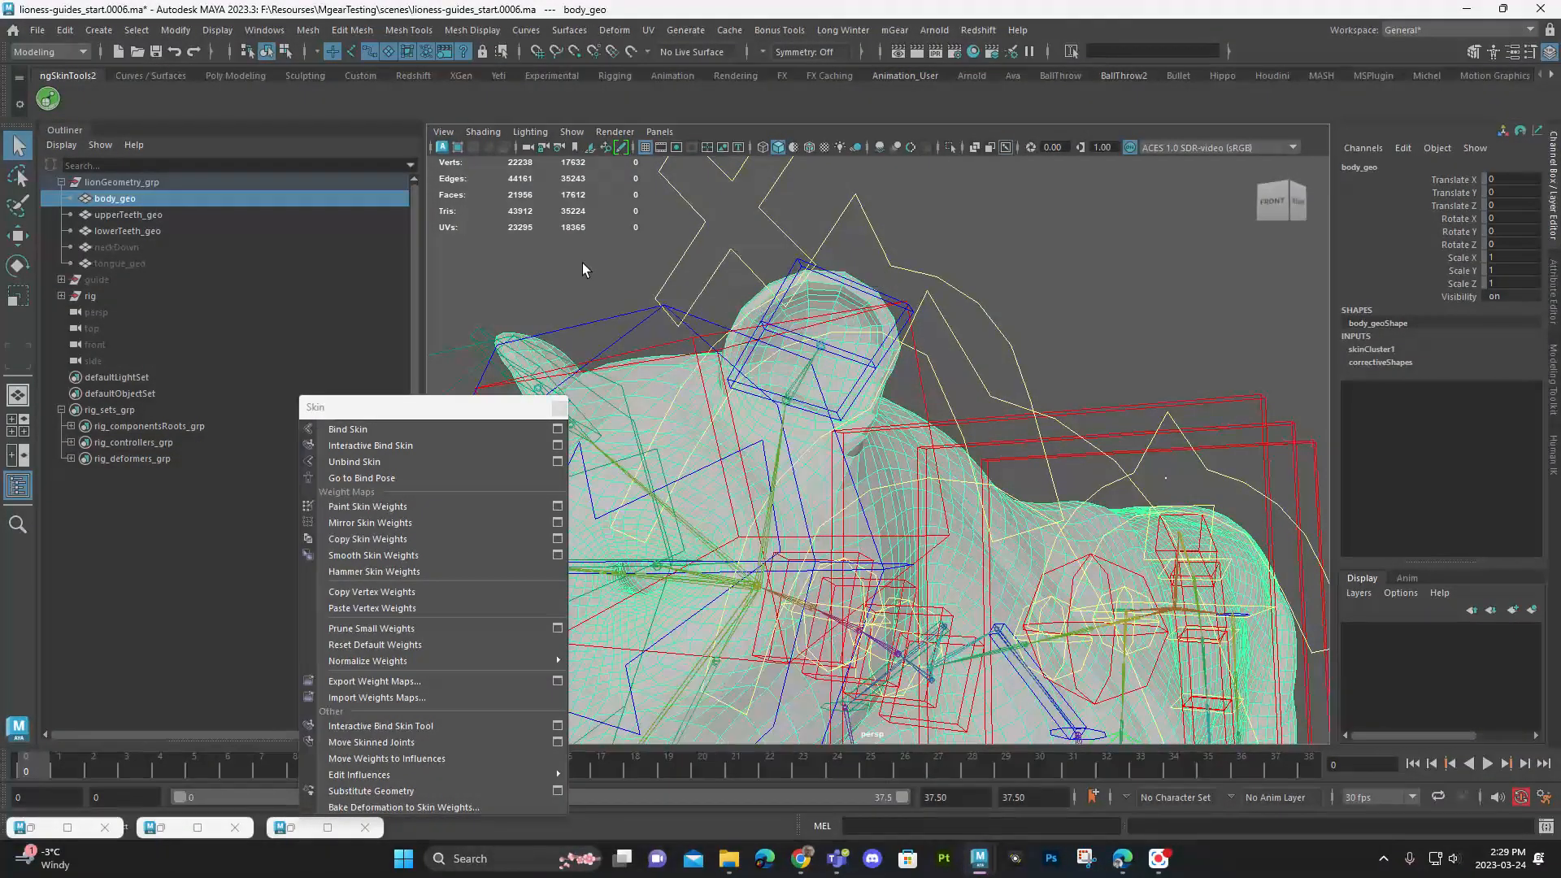
pyautogui.click(47, 99)
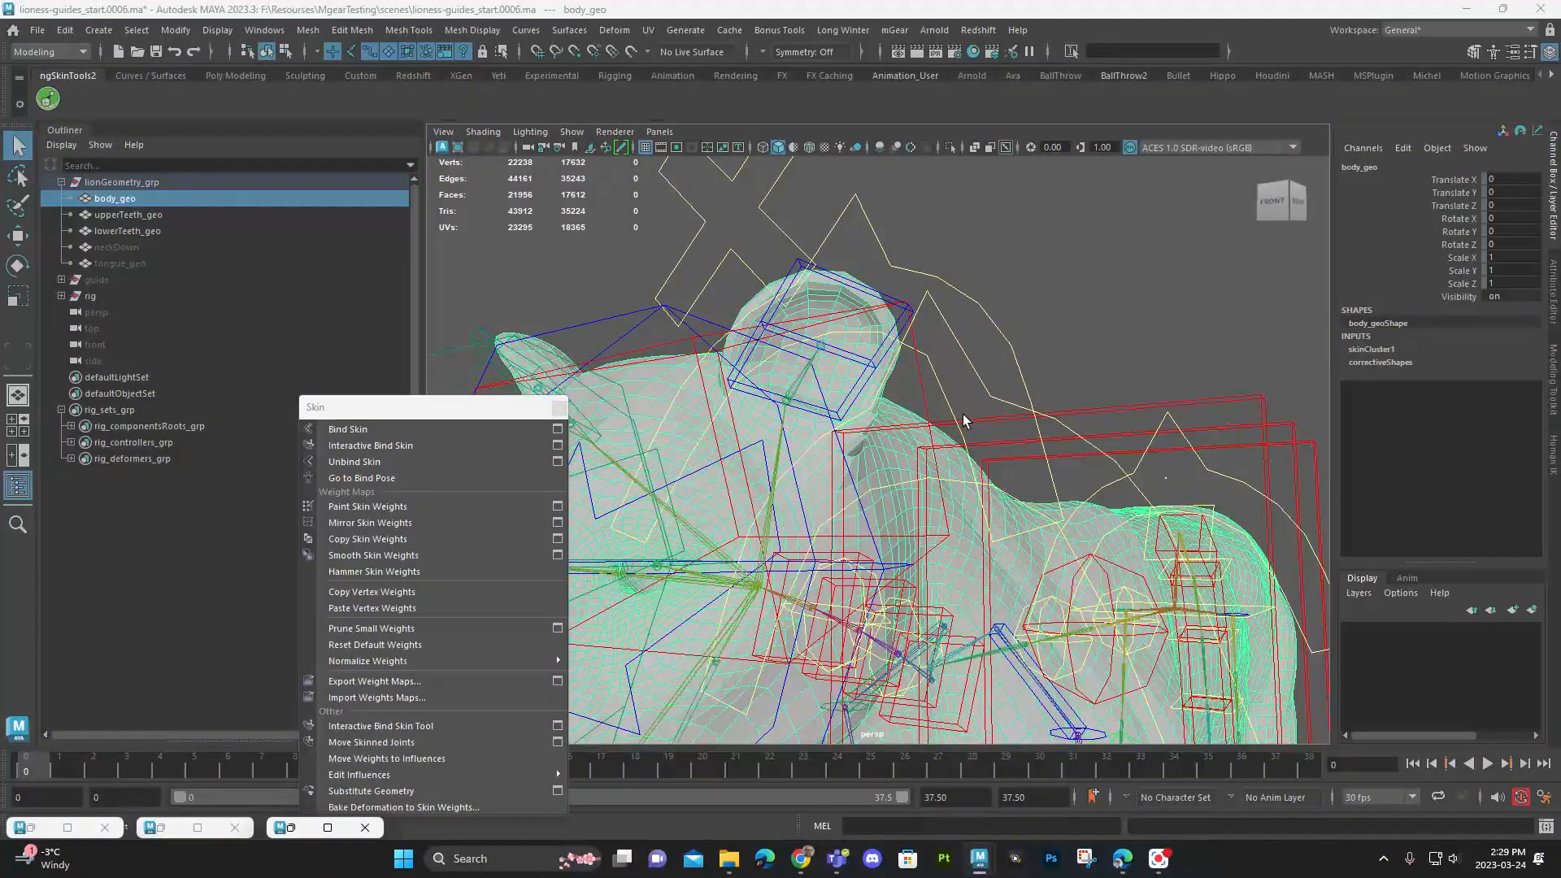
pyautogui.click(287, 827)
pyautogui.click(81, 512)
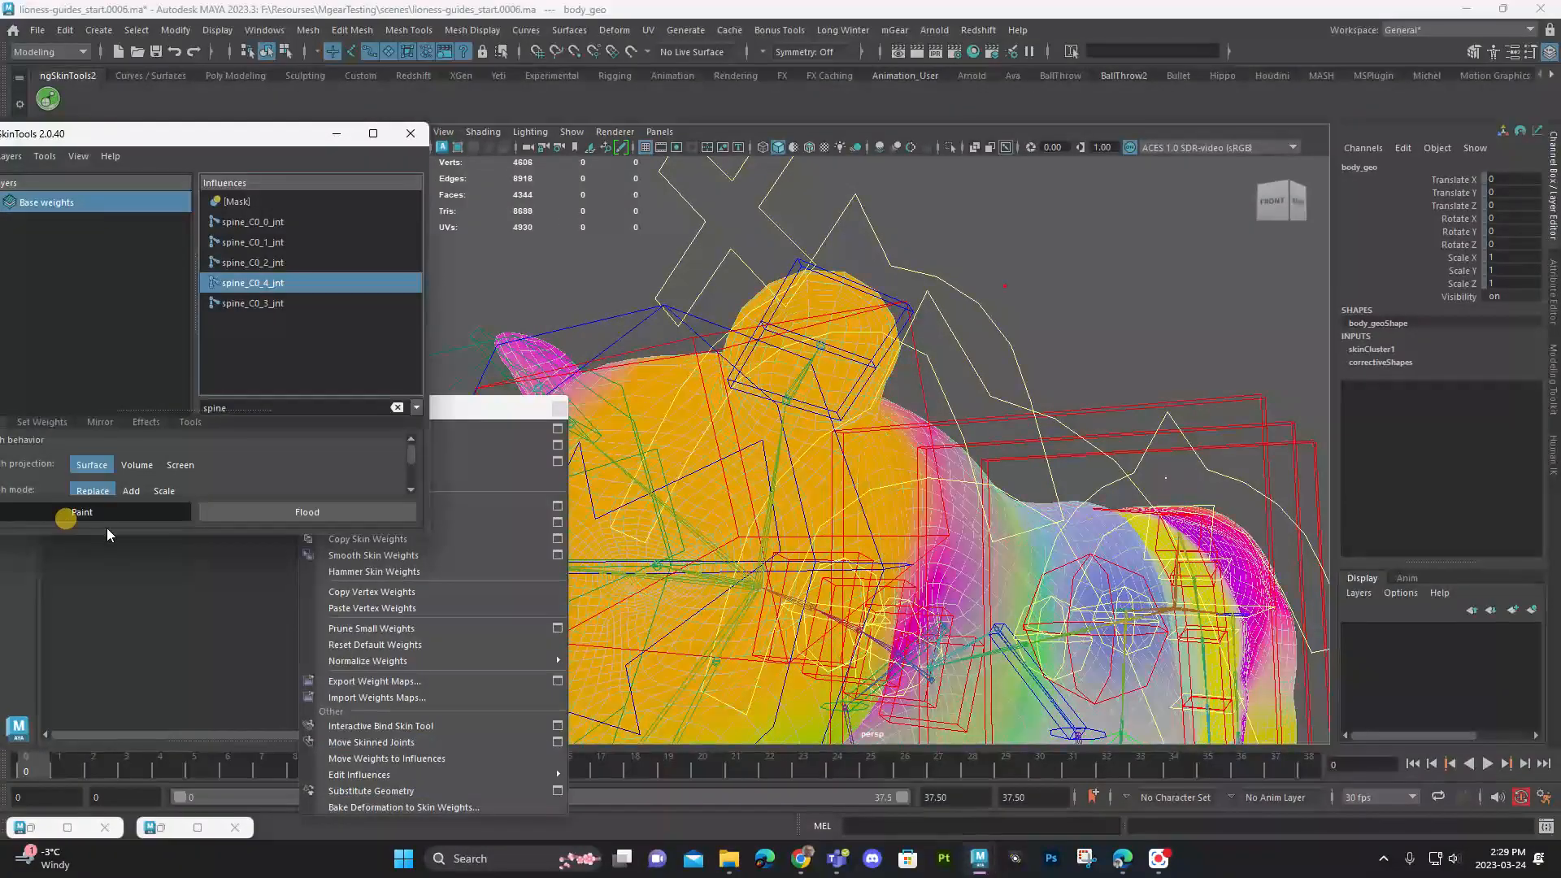
# Step: Filter the influences by "head" and select neck_C0_head_jnt to review its weights around the head and ears
pyautogui.keyDown('alt'); pyautogui.moveTo(788, 512); pyautogui.dragTo(806, 407); pyautogui.keyUp('alt')
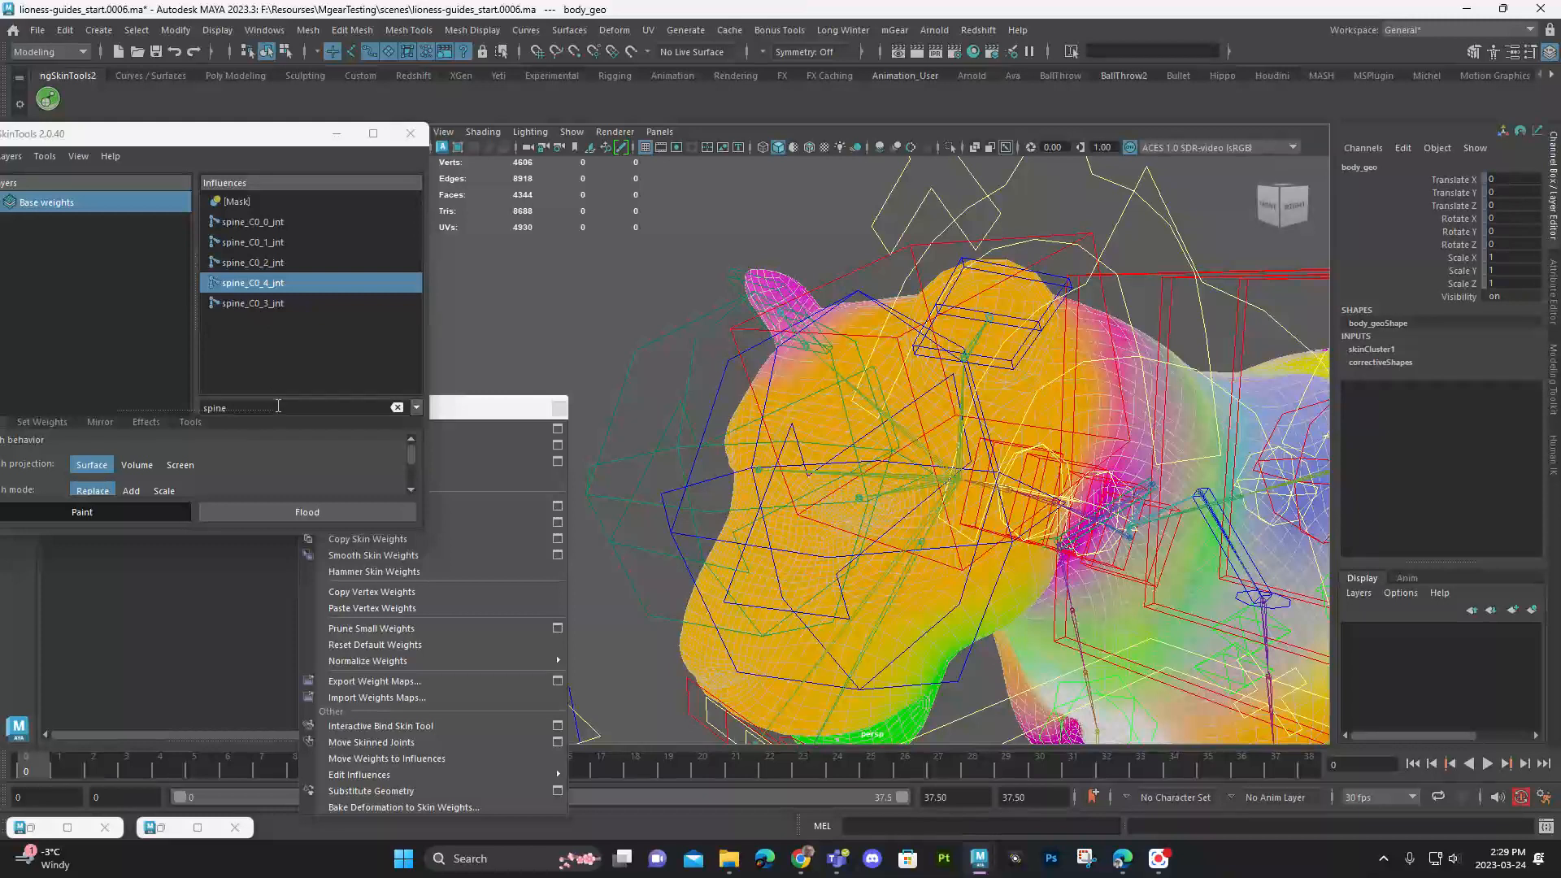
pyautogui.moveTo(130, 409); pyautogui.dragTo(130, 417)
pyautogui.doubleClick(220, 411)
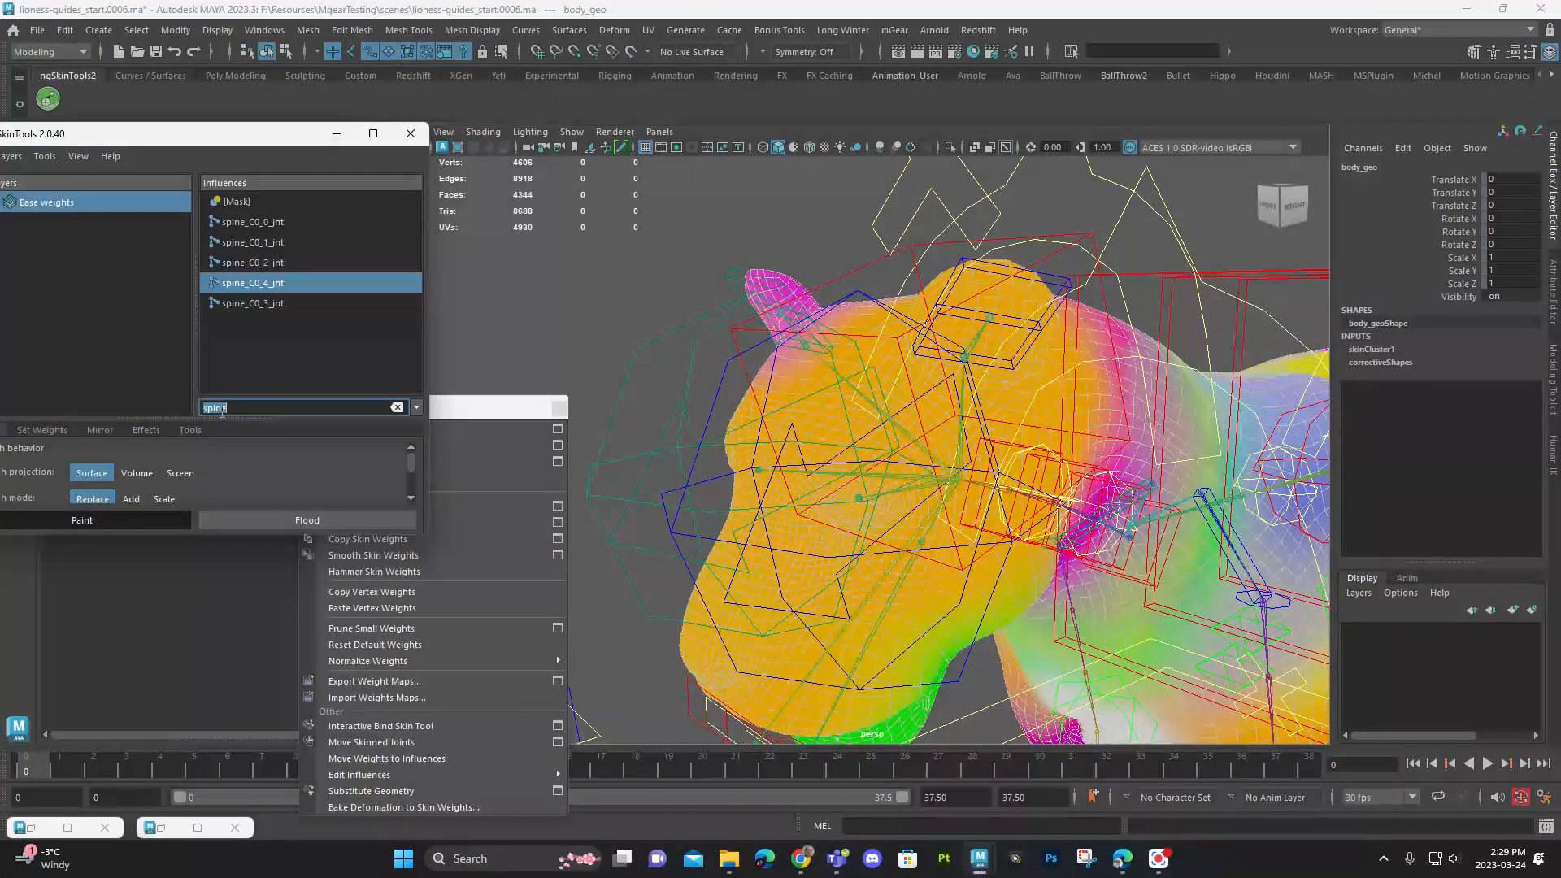
pyautogui.write('head')
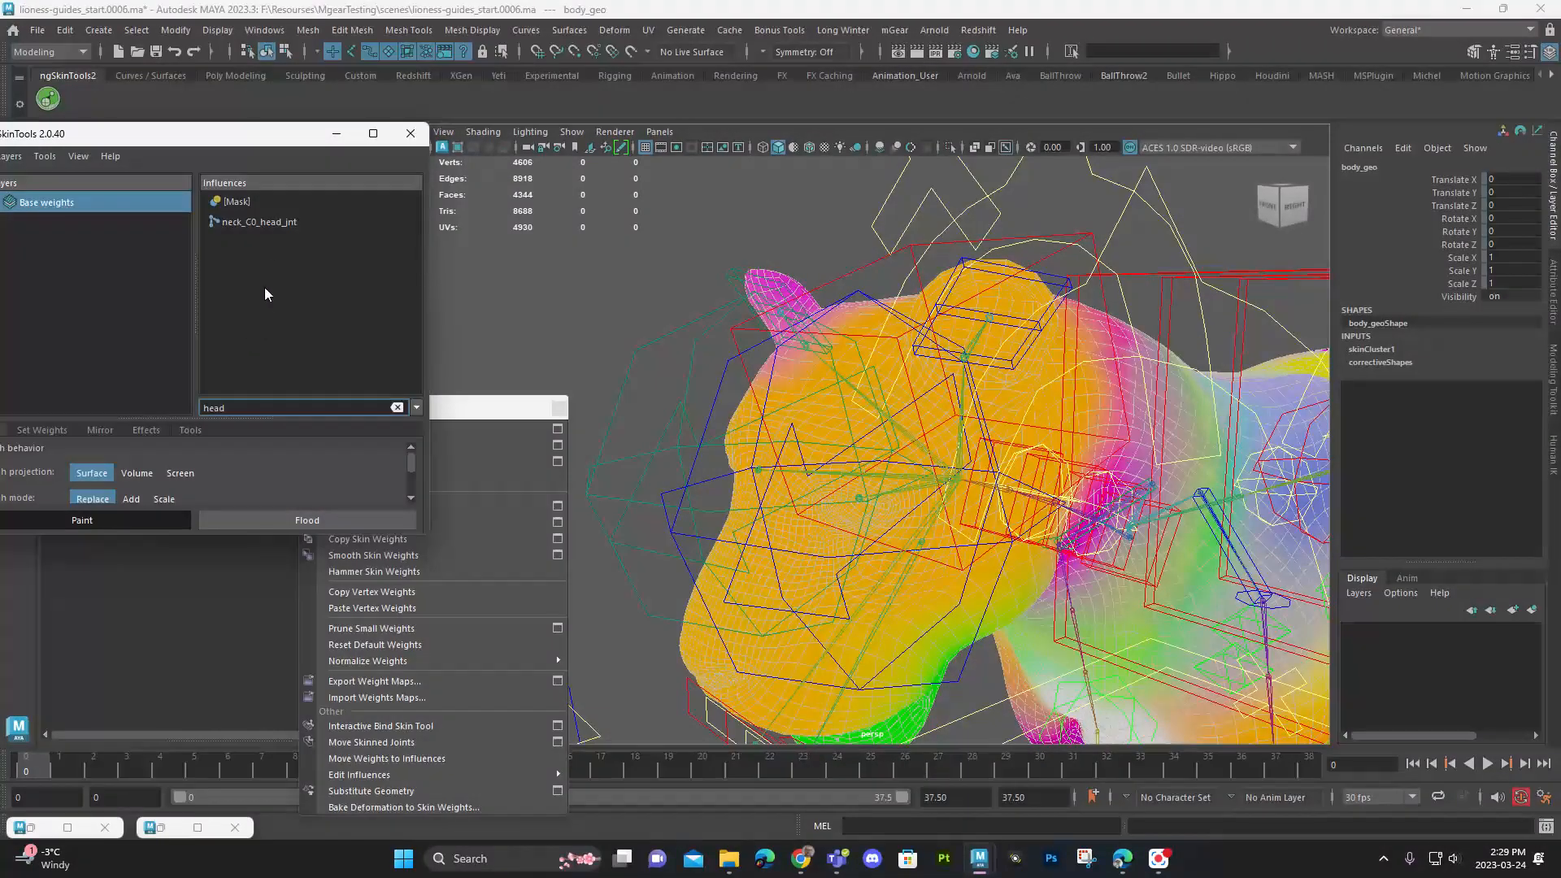
pyautogui.click(298, 221)
pyautogui.keyDown('alt'); pyautogui.moveTo(690, 242); pyautogui.dragTo(868, 439); pyautogui.keyUp('alt')
pyautogui.keyDown('alt'); pyautogui.moveTo(979, 419); pyautogui.dragTo(760, 368); pyautogui.keyUp('alt')
pyautogui.keyDown('alt'); pyautogui.moveTo(845, 394); pyautogui.dragTo(991, 218); pyautogui.keyUp('alt')
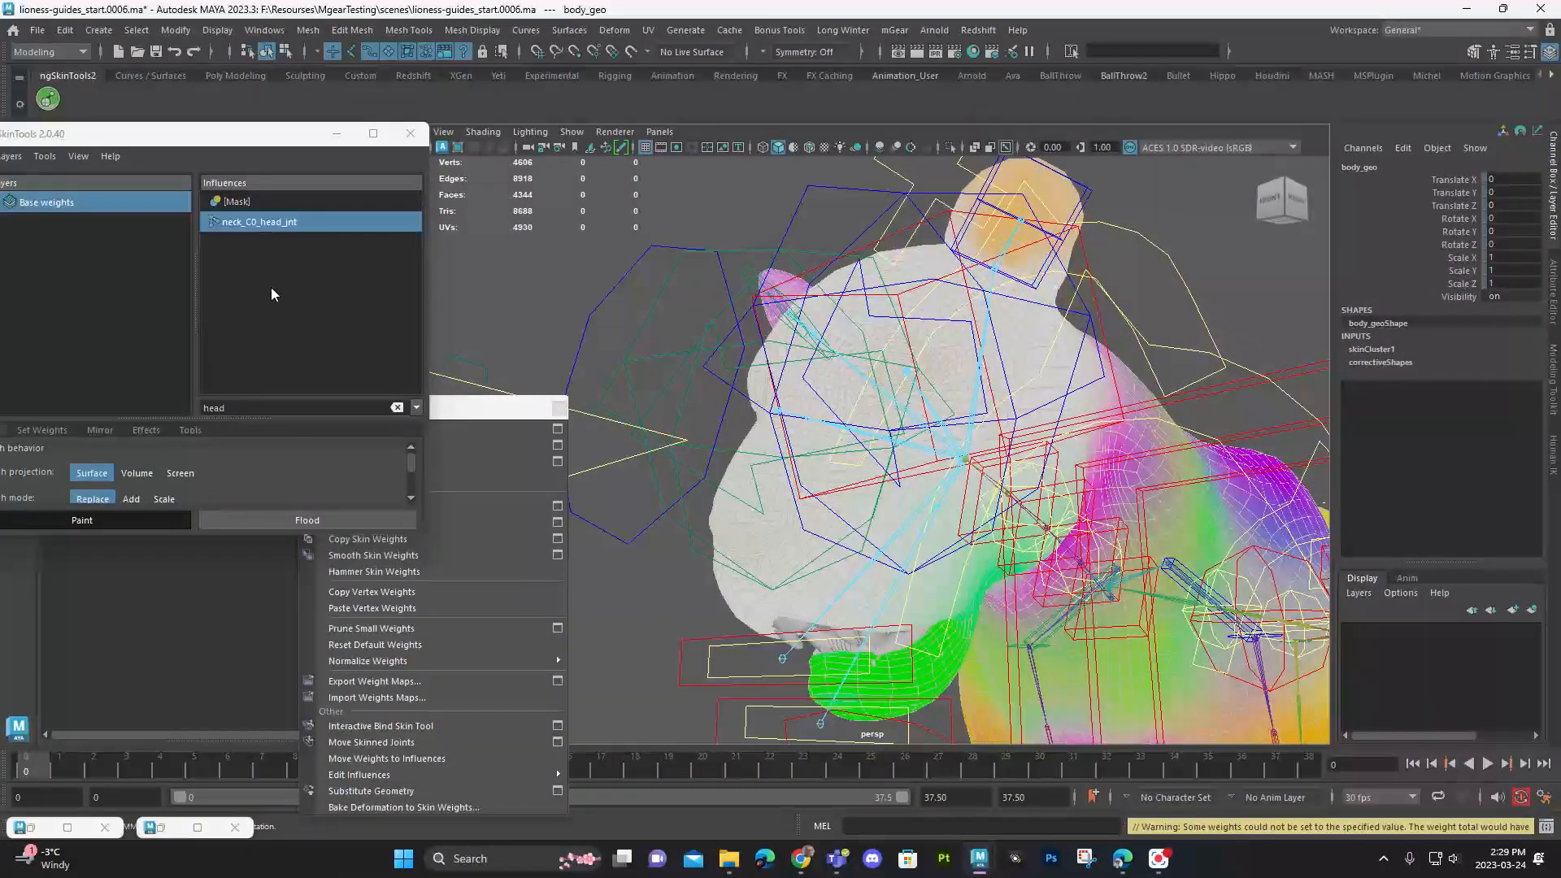
# Step: Filter the influences by "ear" and select ear_L0_0_jnt to work on the left ear's weights
pyautogui.doubleClick(291, 406)
pyautogui.write('ear')
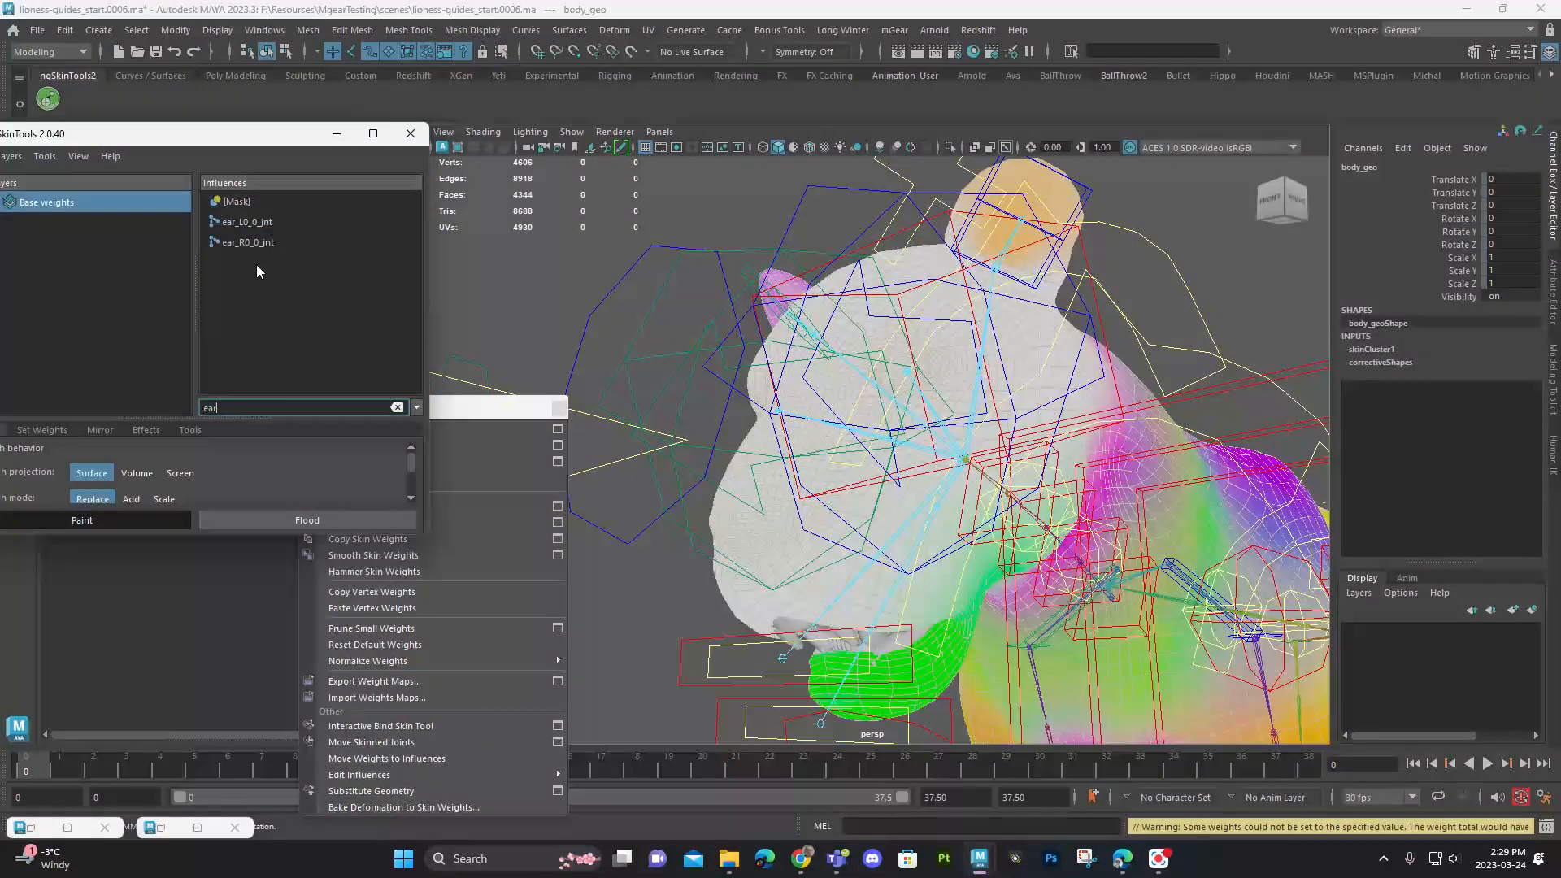
pyautogui.click(294, 225)
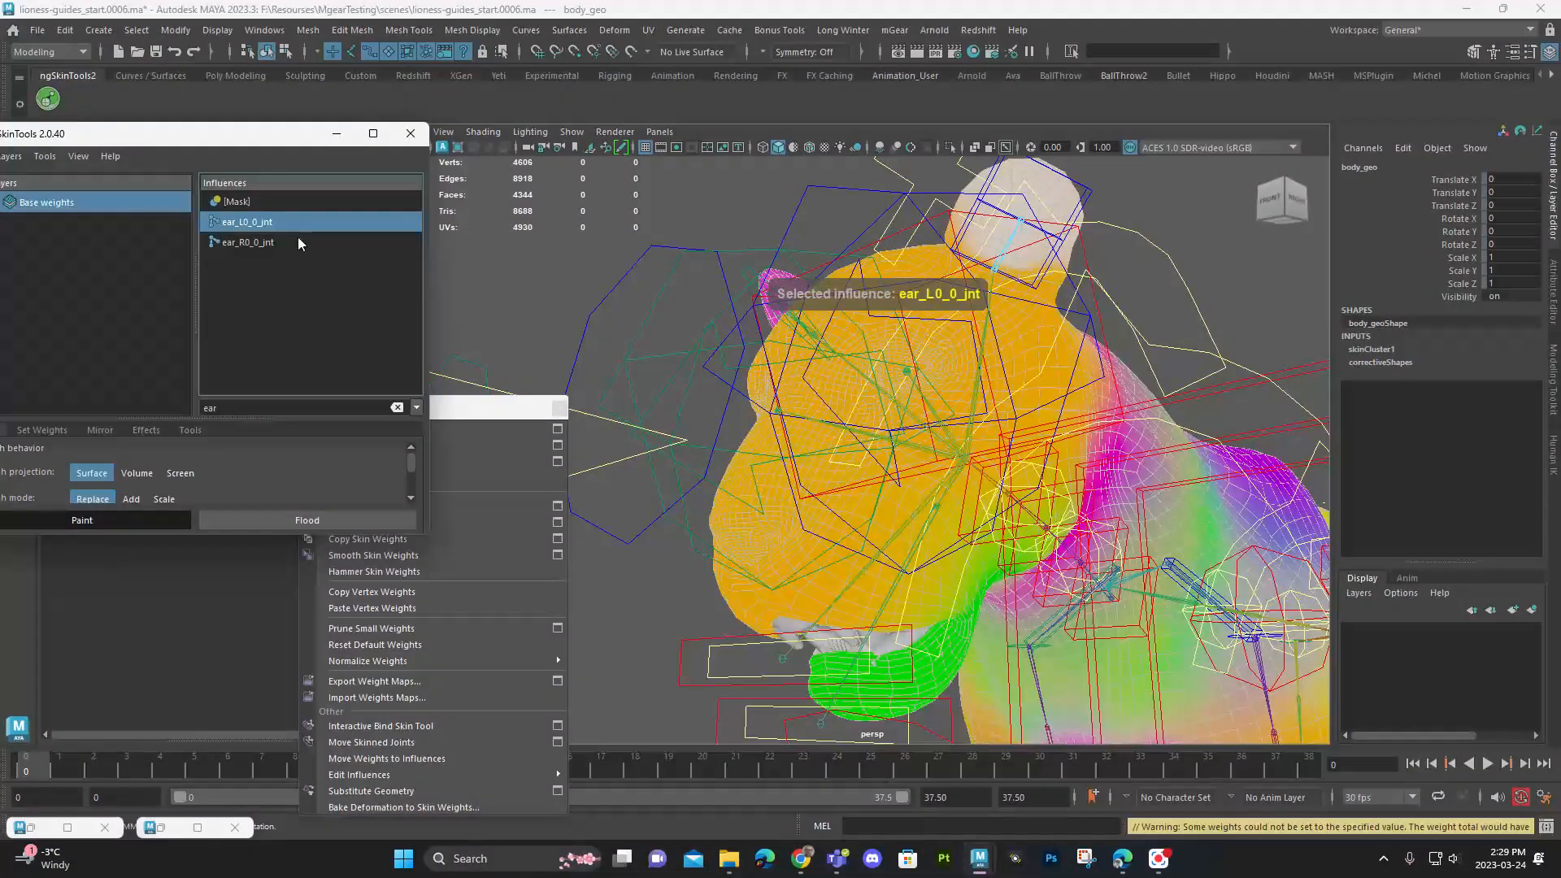
pyautogui.keyDown('alt'); pyautogui.moveTo(1016, 296); pyautogui.dragTo(1126, 305, button='right'); pyautogui.keyUp('alt')
pyautogui.keyDown('alt'); pyautogui.moveTo(1126, 305); pyautogui.dragTo(1084, 519, button='middle'); pyautogui.keyUp('alt')
pyautogui.moveTo(1084, 519)
pyautogui.keyDown('alt'); pyautogui.mouseDown()
pyautogui.moveTo(1066, 540)
pyautogui.moveTo(1073, 512)
pyautogui.mouseUp(); pyautogui.keyUp('alt')
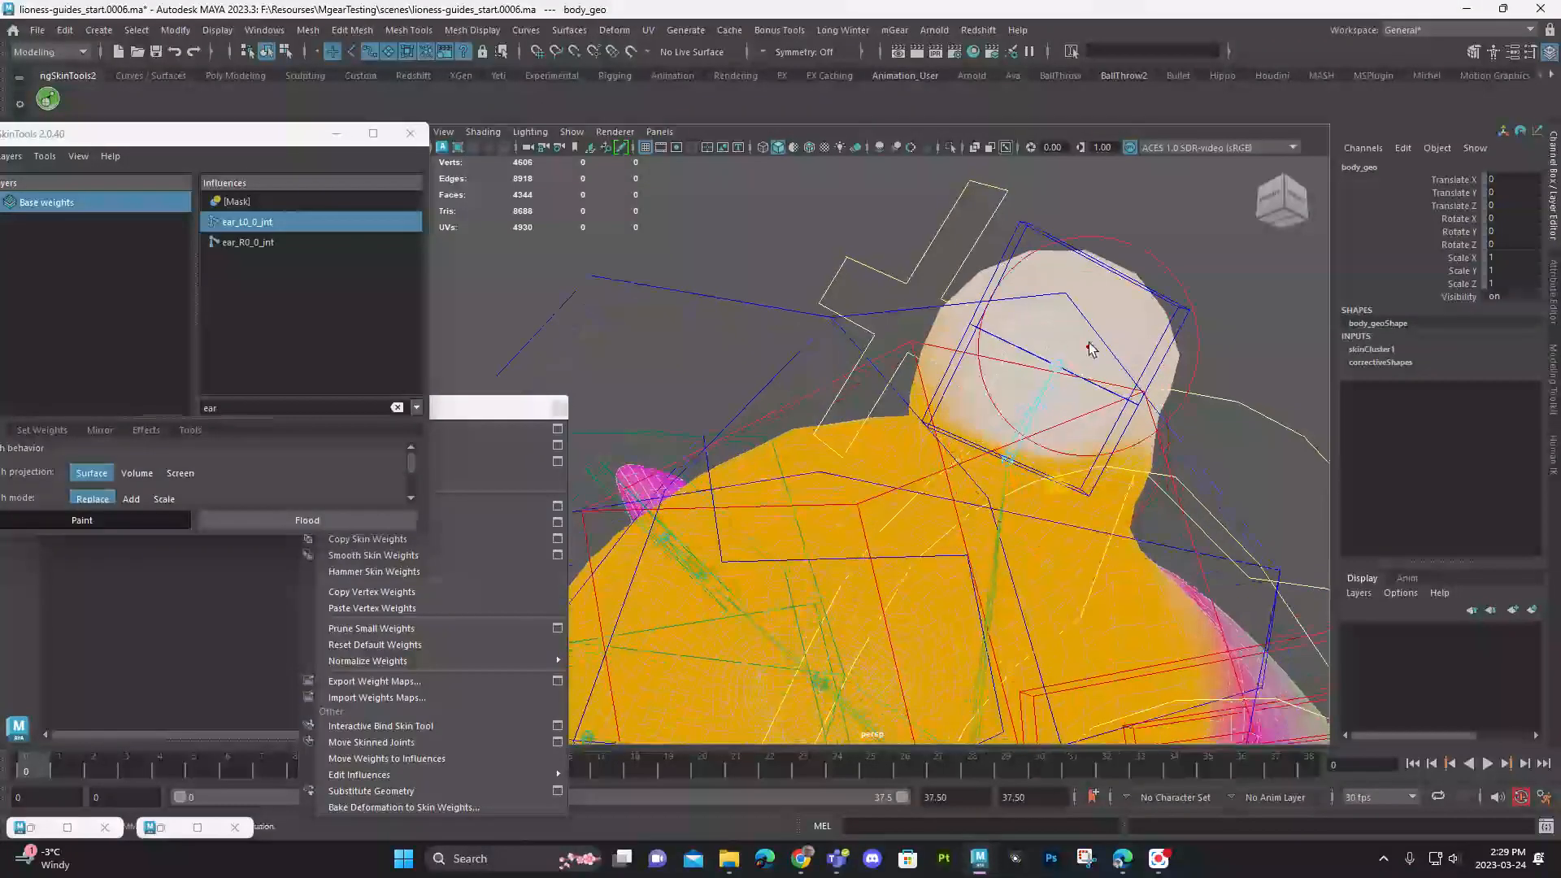
pyautogui.keyDown('alt'); pyautogui.moveTo(1091, 293); pyautogui.dragTo(1236, 289); pyautogui.keyUp('alt')
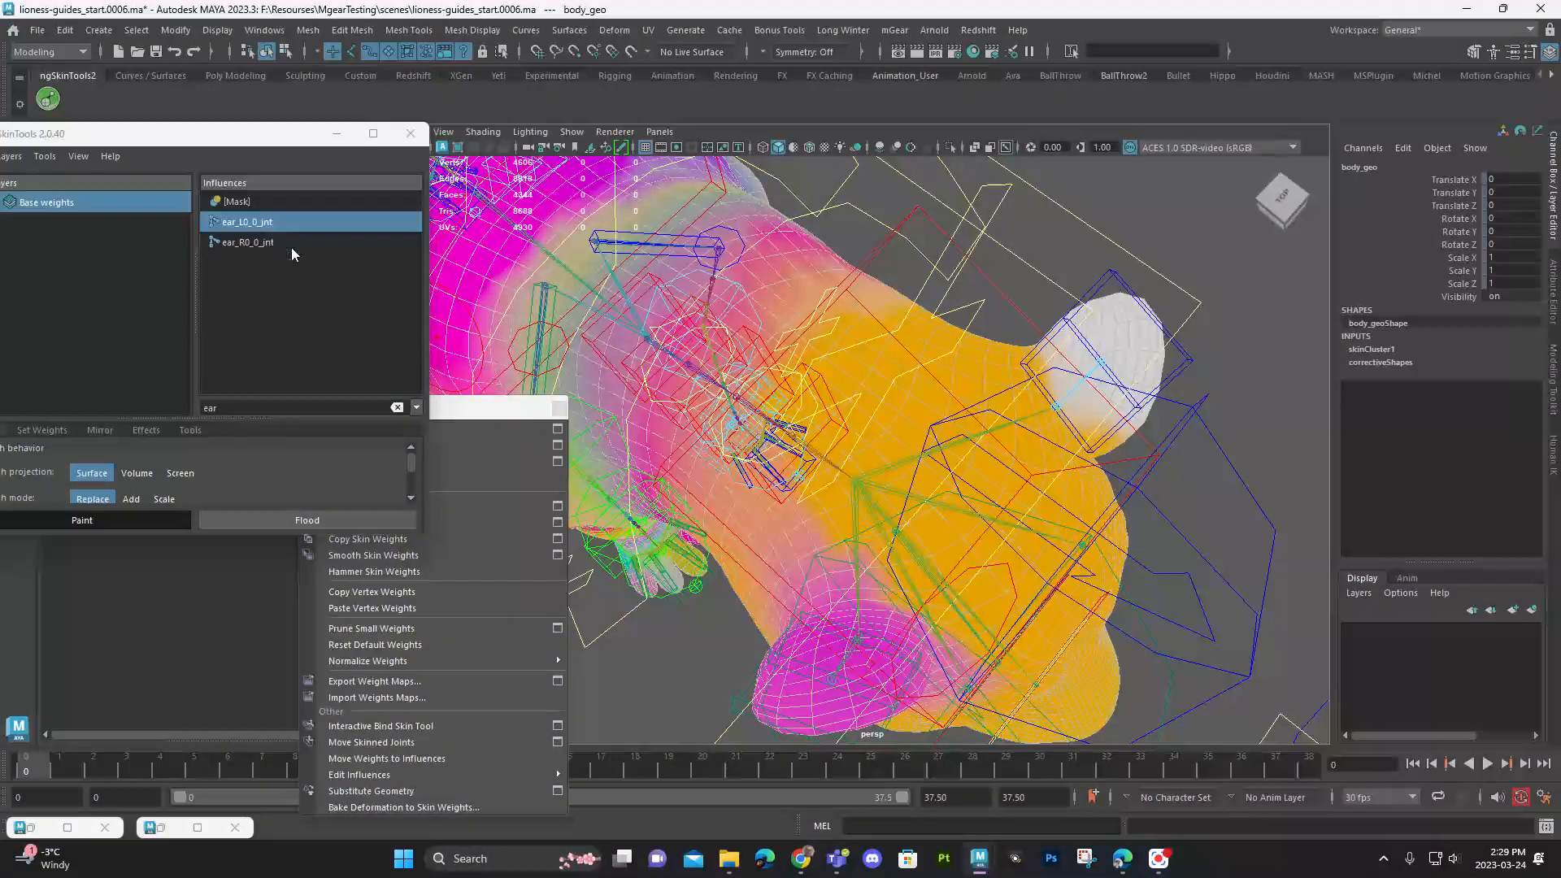
# Step: Paint ear_L0_0_jnt's weights around the base of the left ear on body_geo
pyautogui.click(262, 408)
pyautogui.keyDown('alt'); pyautogui.moveTo(1197, 510); pyautogui.dragTo(1110, 357); pyautogui.keyUp('alt')
pyautogui.keyDown('alt'); pyautogui.moveTo(1234, 516); pyautogui.dragTo(931, 390, button='middle'); pyautogui.keyUp('alt')
pyautogui.moveTo(931, 390)
pyautogui.keyDown('alt'); pyautogui.mouseDown()
pyautogui.moveTo(795, 363)
pyautogui.moveTo(776, 376)
pyautogui.mouseUp(); pyautogui.keyUp('alt')
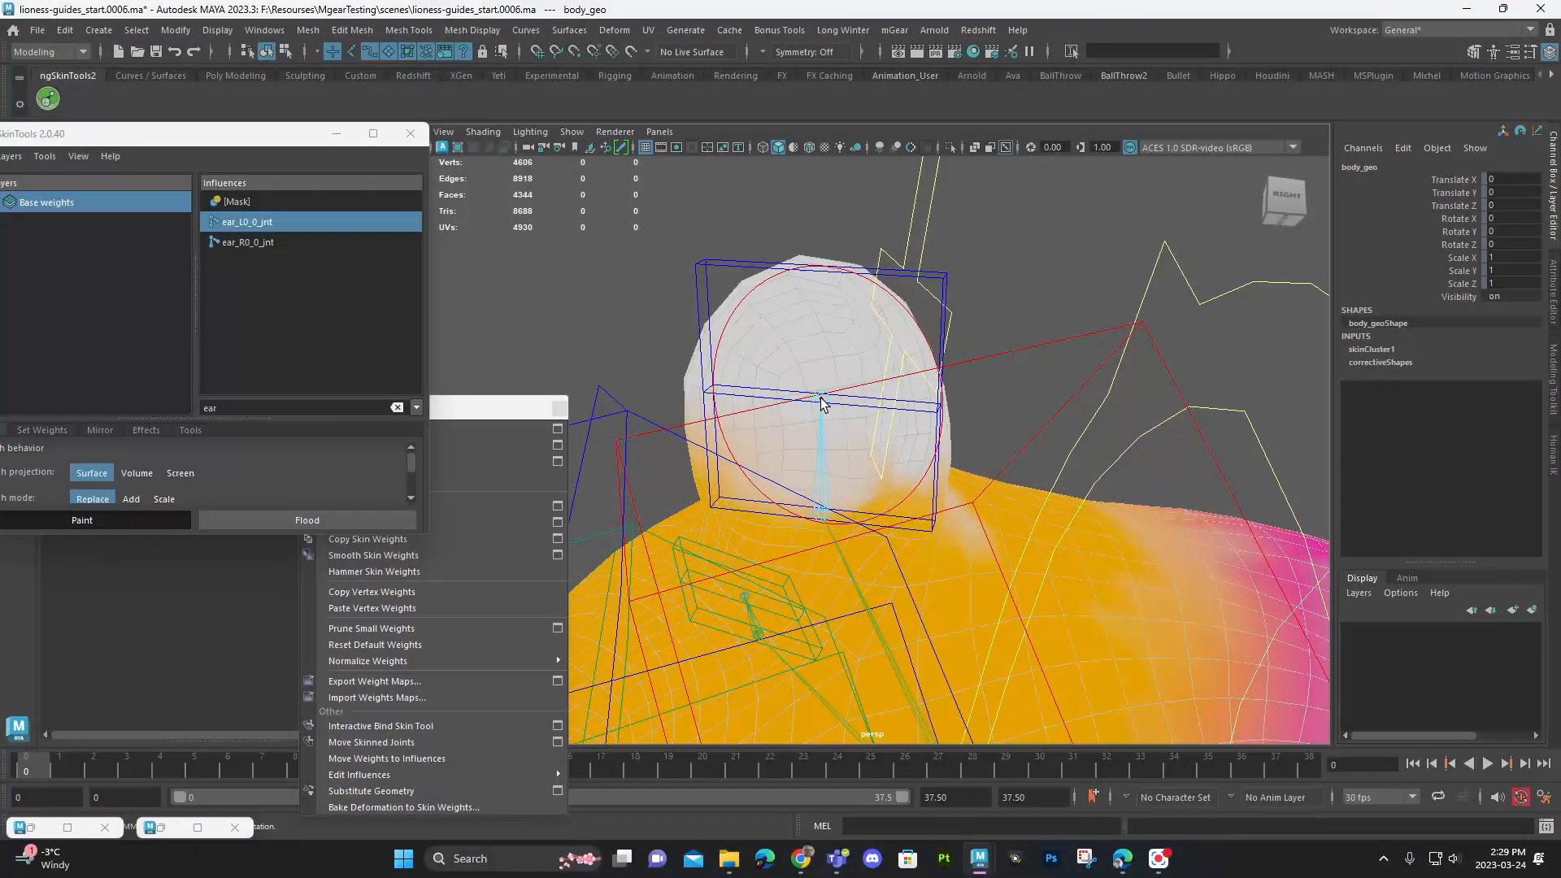
pyautogui.moveTo(958, 571)
pyautogui.mouseDown()
pyautogui.moveTo(833, 480)
pyautogui.moveTo(726, 477)
pyautogui.moveTo(1097, 588)
pyautogui.mouseUp()
pyautogui.moveTo(947, 598)
pyautogui.mouseDown()
pyautogui.moveTo(924, 412)
pyautogui.moveTo(927, 480)
pyautogui.mouseUp()
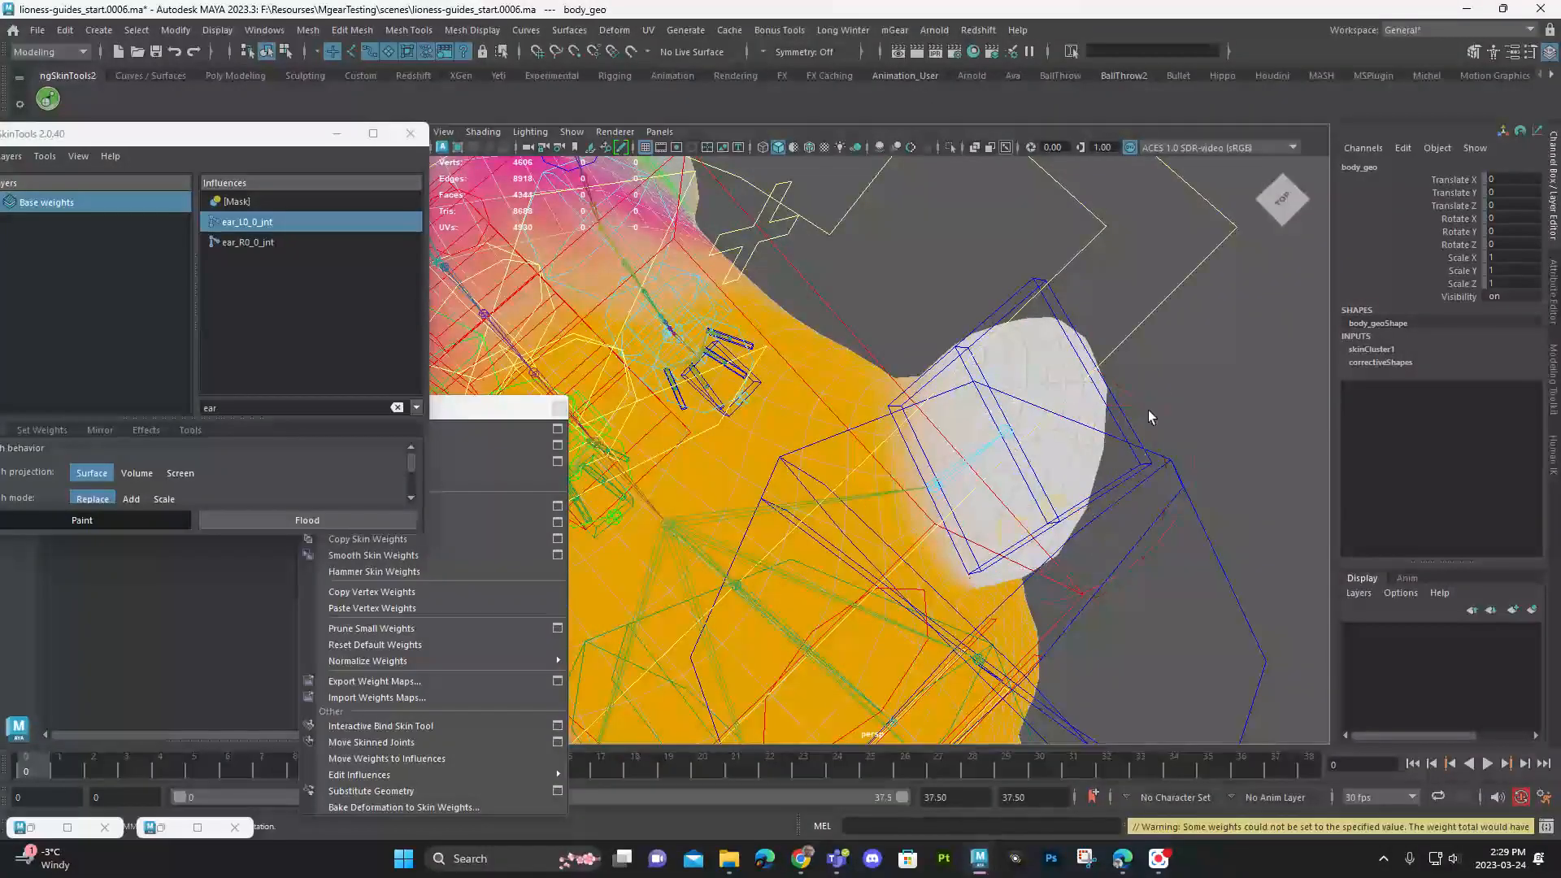
# Step: Leave weight painting, test the left ear with a rotation of ear_L0_fk1_ctl, and undo it
pyautogui.press('q')
pyautogui.click(1160, 380)
pyautogui.keyDown('alt'); pyautogui.moveTo(1129, 432); pyautogui.dragTo(1047, 454); pyautogui.keyUp('alt')
pyautogui.moveTo(1126, 384); pyautogui.dragTo(1145, 398)
pyautogui.press('e')
pyautogui.keyDown('alt'); pyautogui.moveTo(1123, 462); pyautogui.dragTo(1013, 409); pyautogui.keyUp('alt')
pyautogui.hotkey('ctrl', 'z')
pyautogui.press('q')
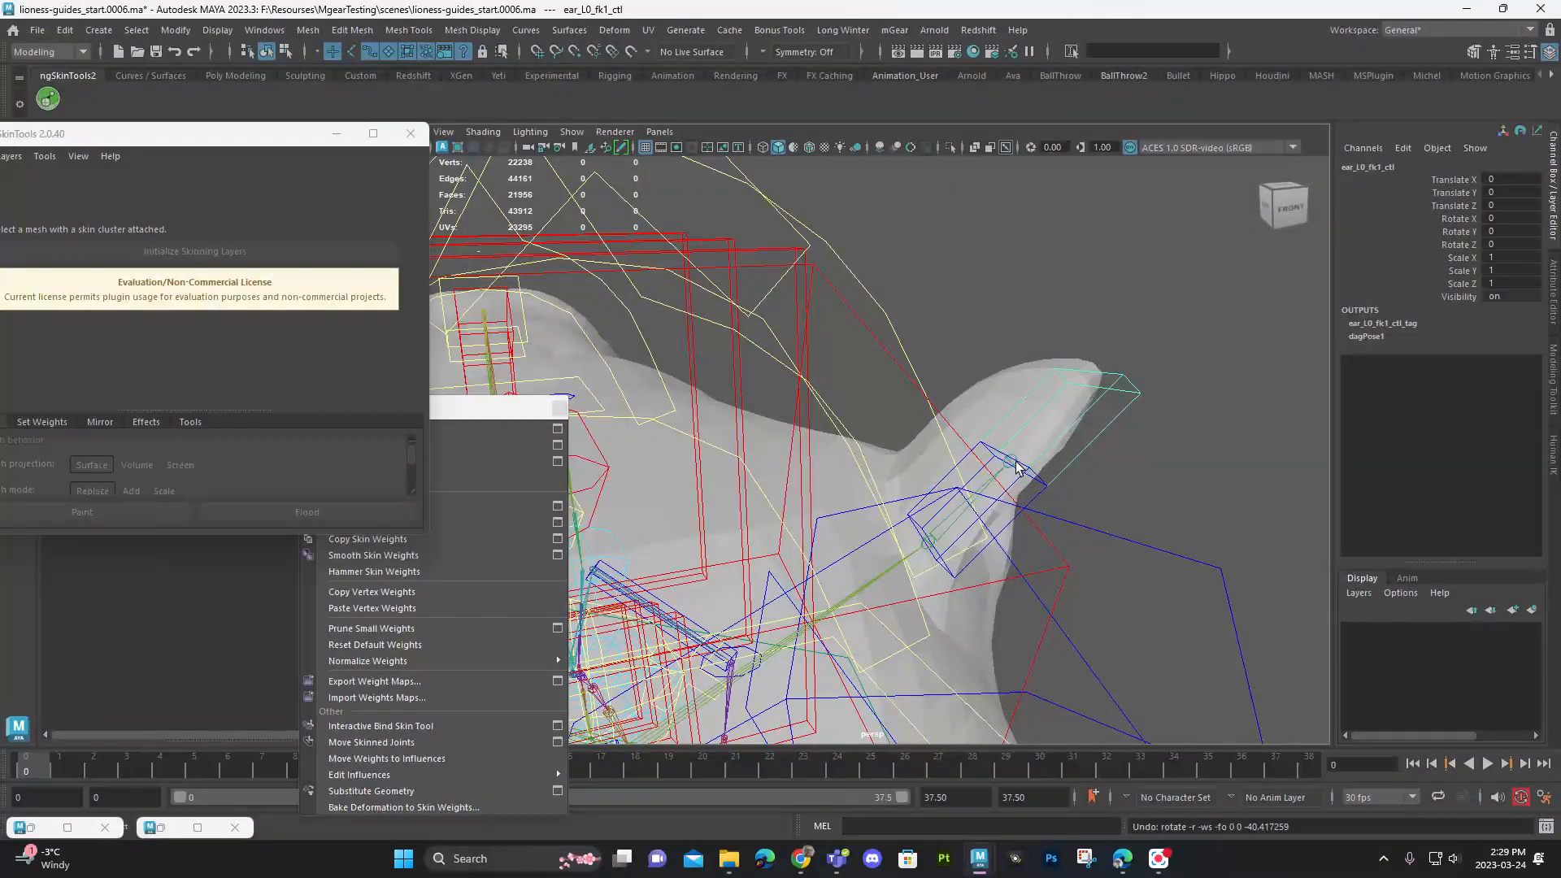
# Step: Select the left ear joints ear_L0_1_jnt and ear_L0_0_jnt in turn to compare their skin cluster connections
pyautogui.click(1014, 462)
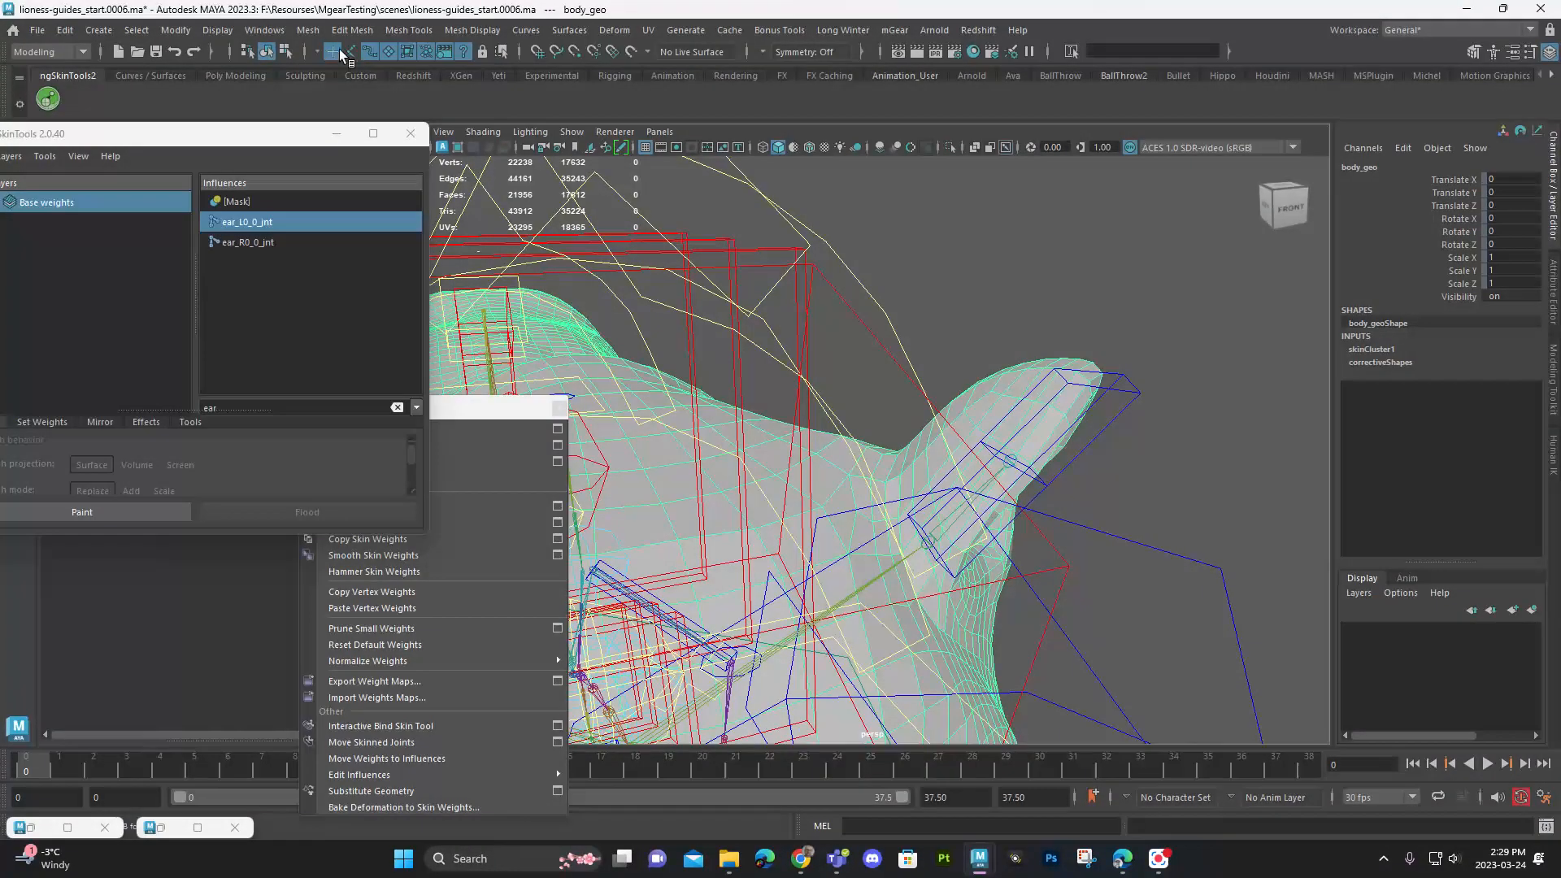
pyautogui.click(1012, 468)
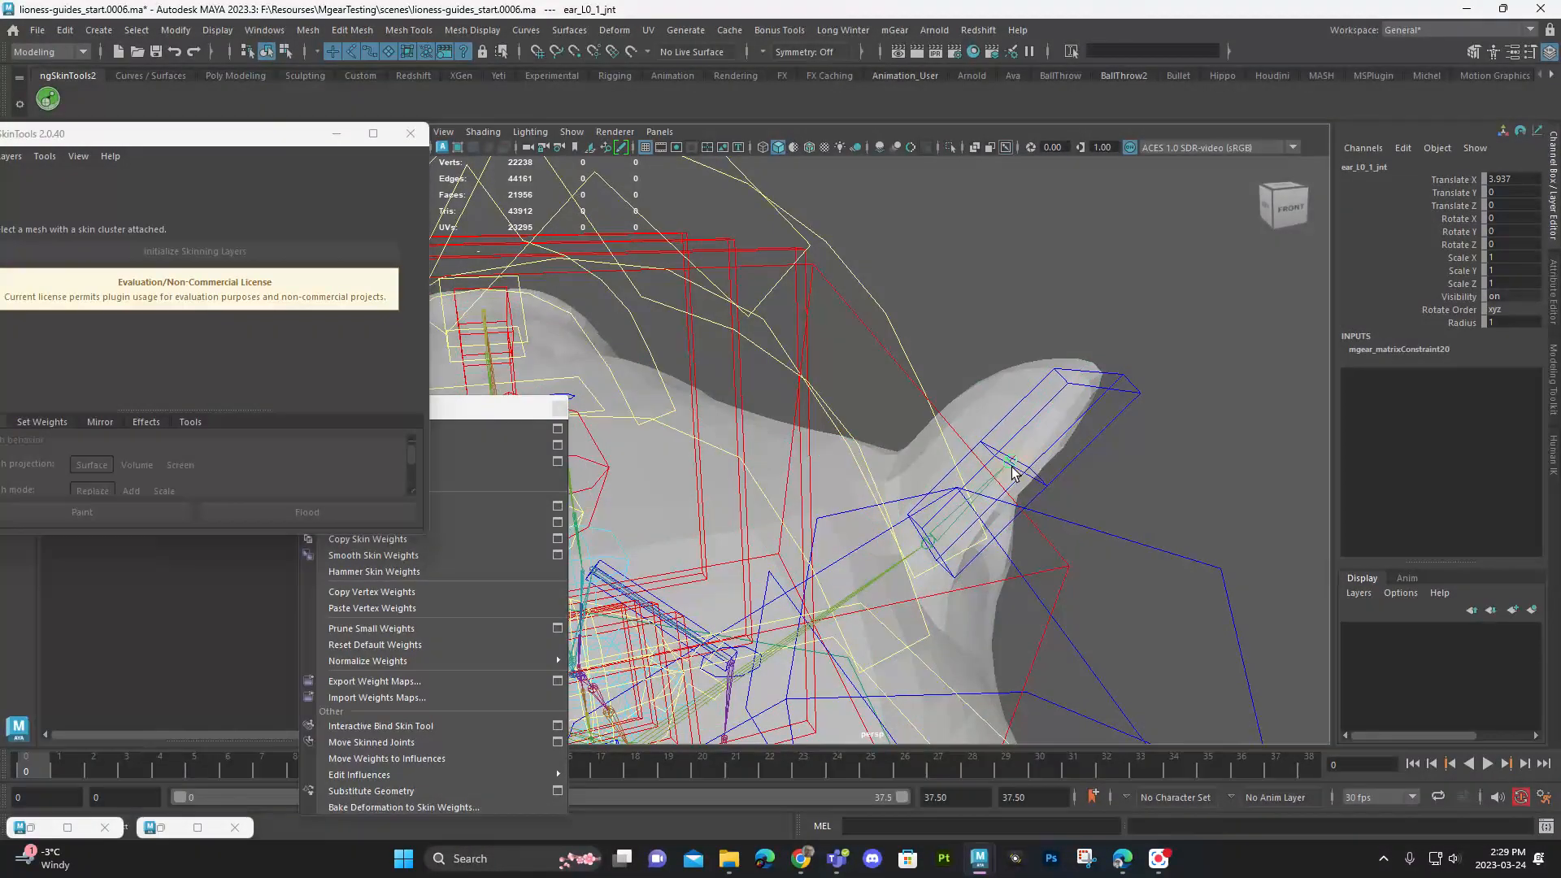
pyautogui.click(955, 530)
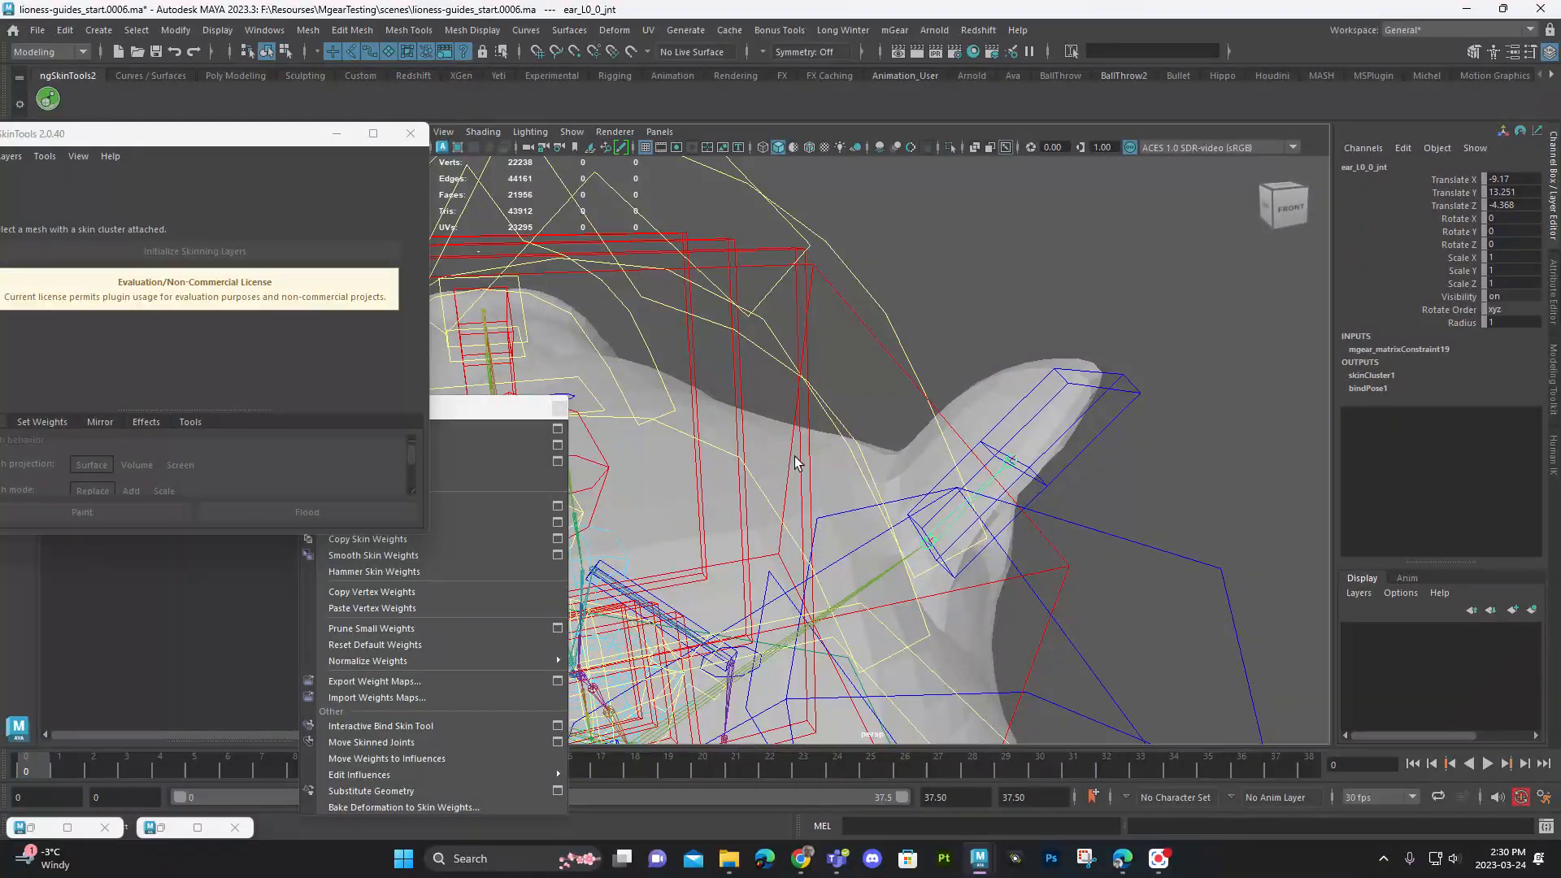
# Step: Reselect body_geo and resume painting ear_L0_0_jnt's weights over the left ear
pyautogui.click(844, 454)
pyautogui.click(128, 512)
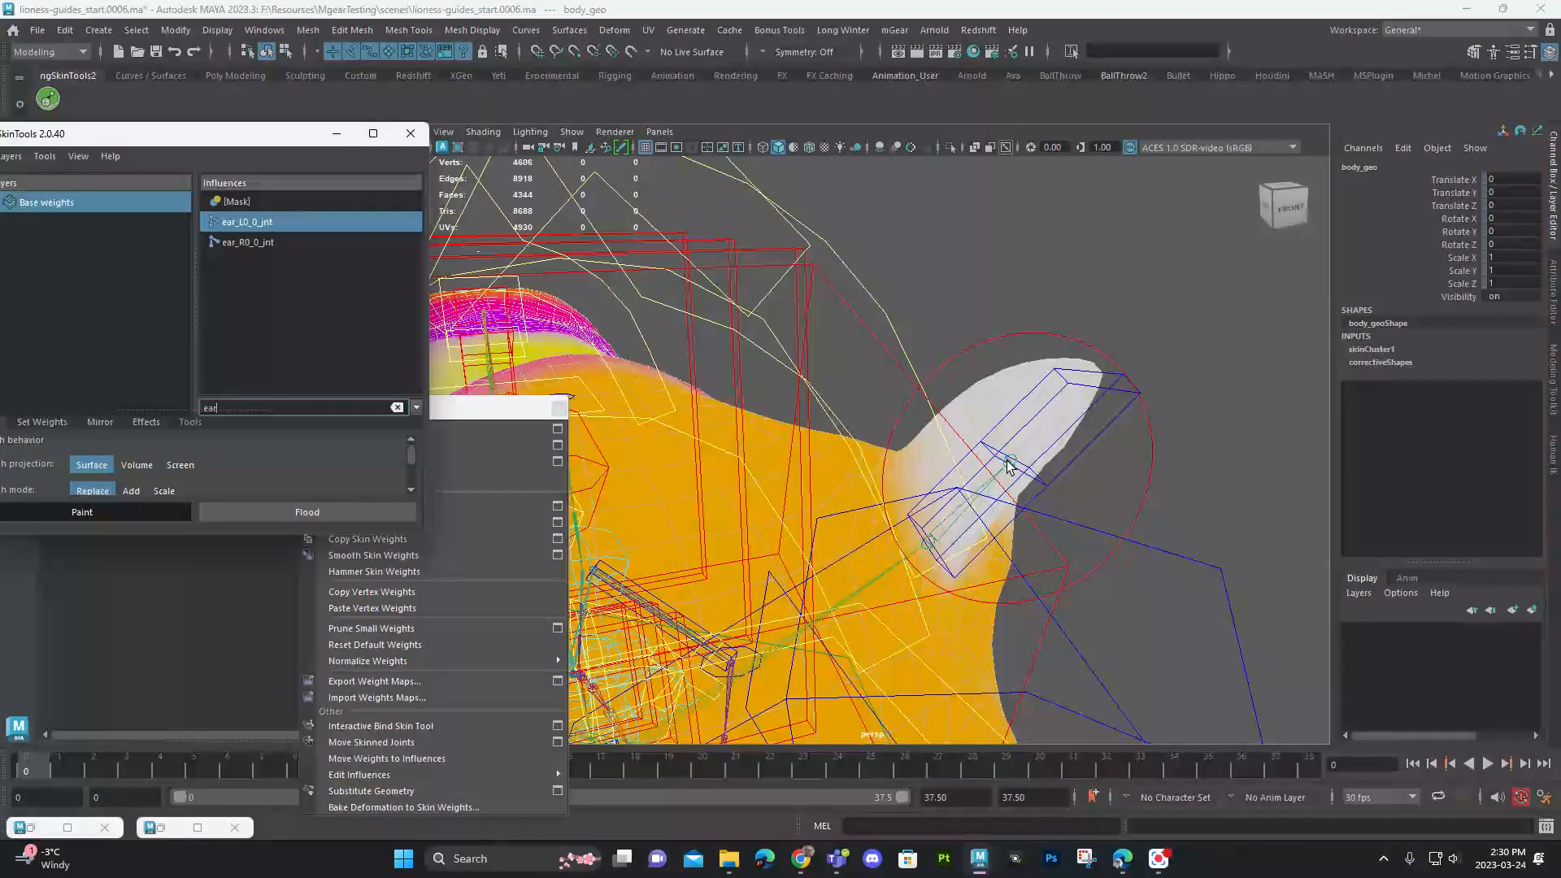
pyautogui.click(1110, 346)
pyautogui.keyDown('alt'); pyautogui.moveTo(1114, 338); pyautogui.dragTo(943, 449); pyautogui.keyUp('alt')
pyautogui.click(943, 452)
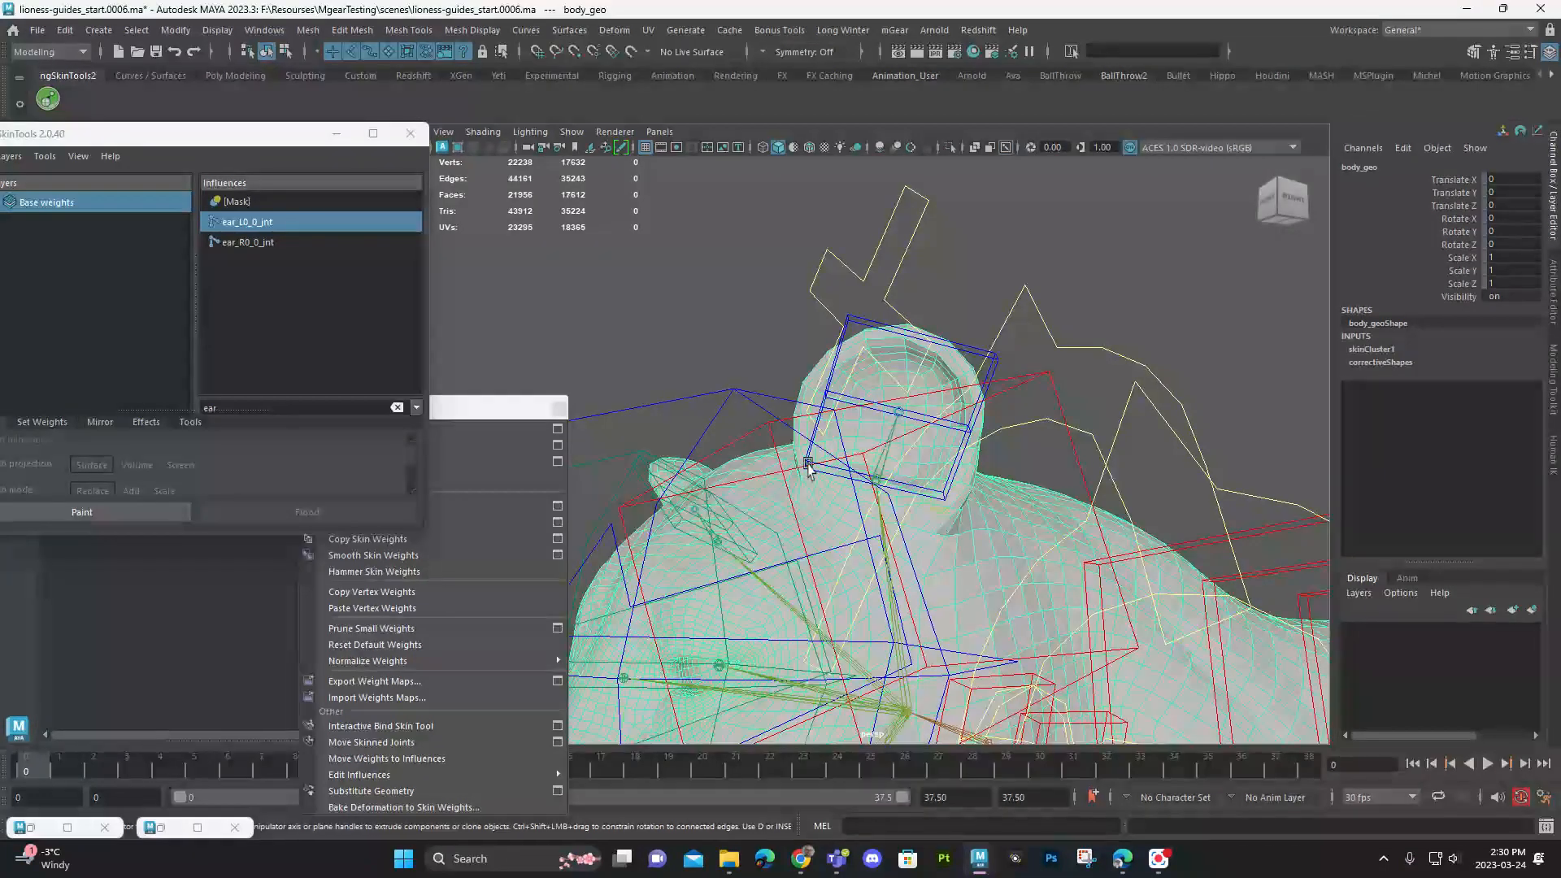
# Step: Select a patch of body_geo vertices on the upper neck behind the left ear and apply Hammer Skin Weights
pyautogui.keyDown('alt'); pyautogui.moveTo(862, 455); pyautogui.dragTo(1056, 504); pyautogui.keyUp('alt')
pyautogui.click(779, 419)
pyautogui.hotkey('ctrl', 'z')
pyautogui.hotkey('ctrl', 'z')
pyautogui.keyDown('alt'); pyautogui.moveTo(1132, 547); pyautogui.dragTo(1000, 516, button='middle'); pyautogui.keyUp('alt')
pyautogui.press('F9')
pyautogui.moveTo(886, 404); pyautogui.dragTo(994, 509)
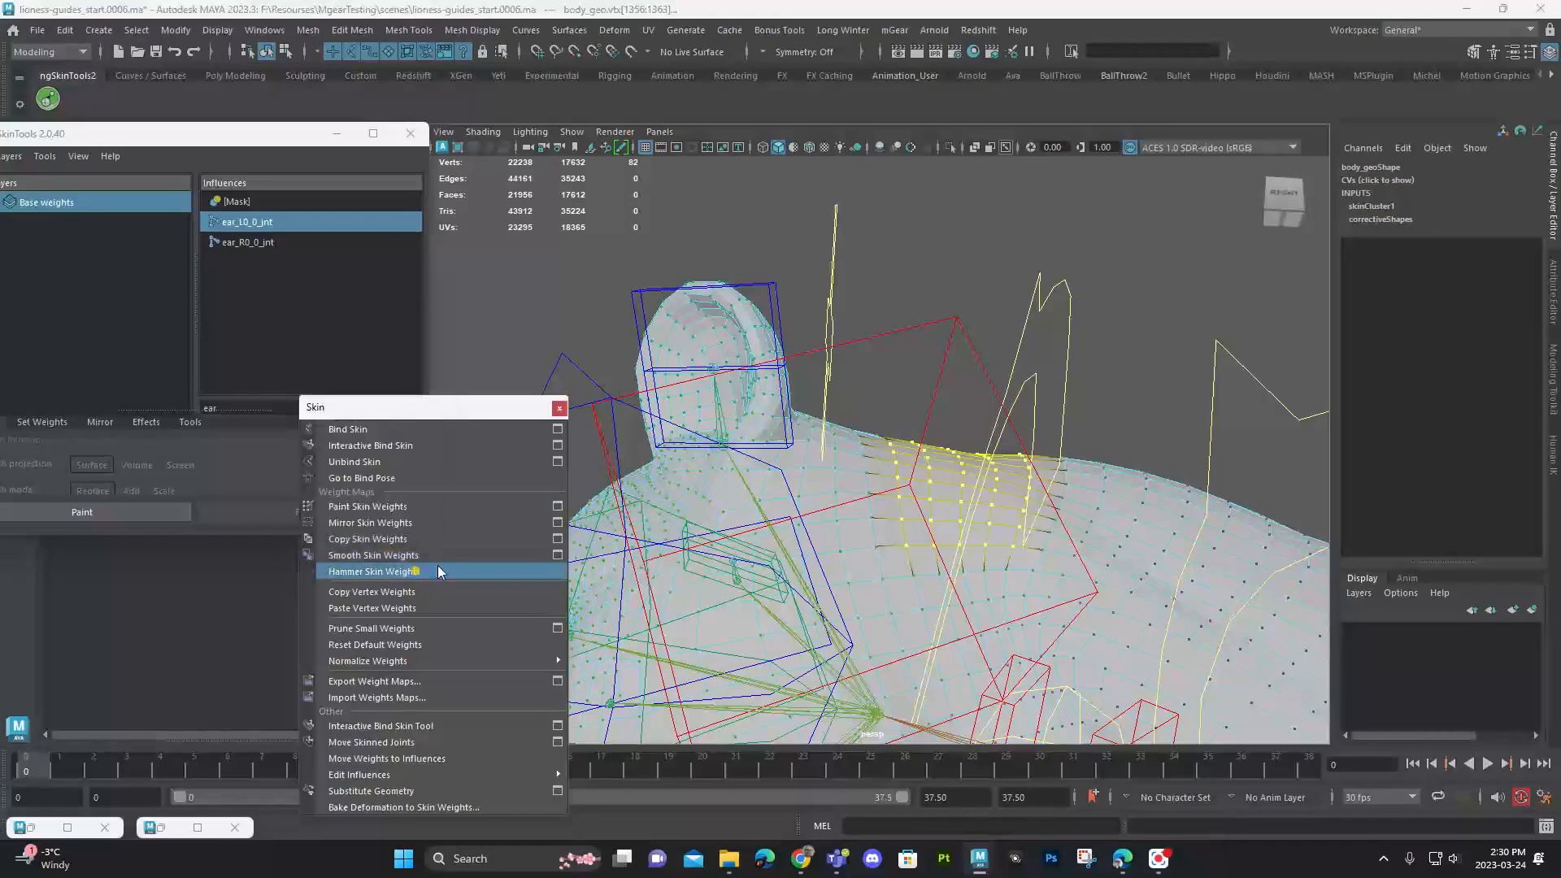
# Step: Return to object selection, rotate ear_L0_fk0_ctl to check the ear from the front, undo the rotation and deselect
pyautogui.click(768, 290)
pyautogui.click(778, 441)
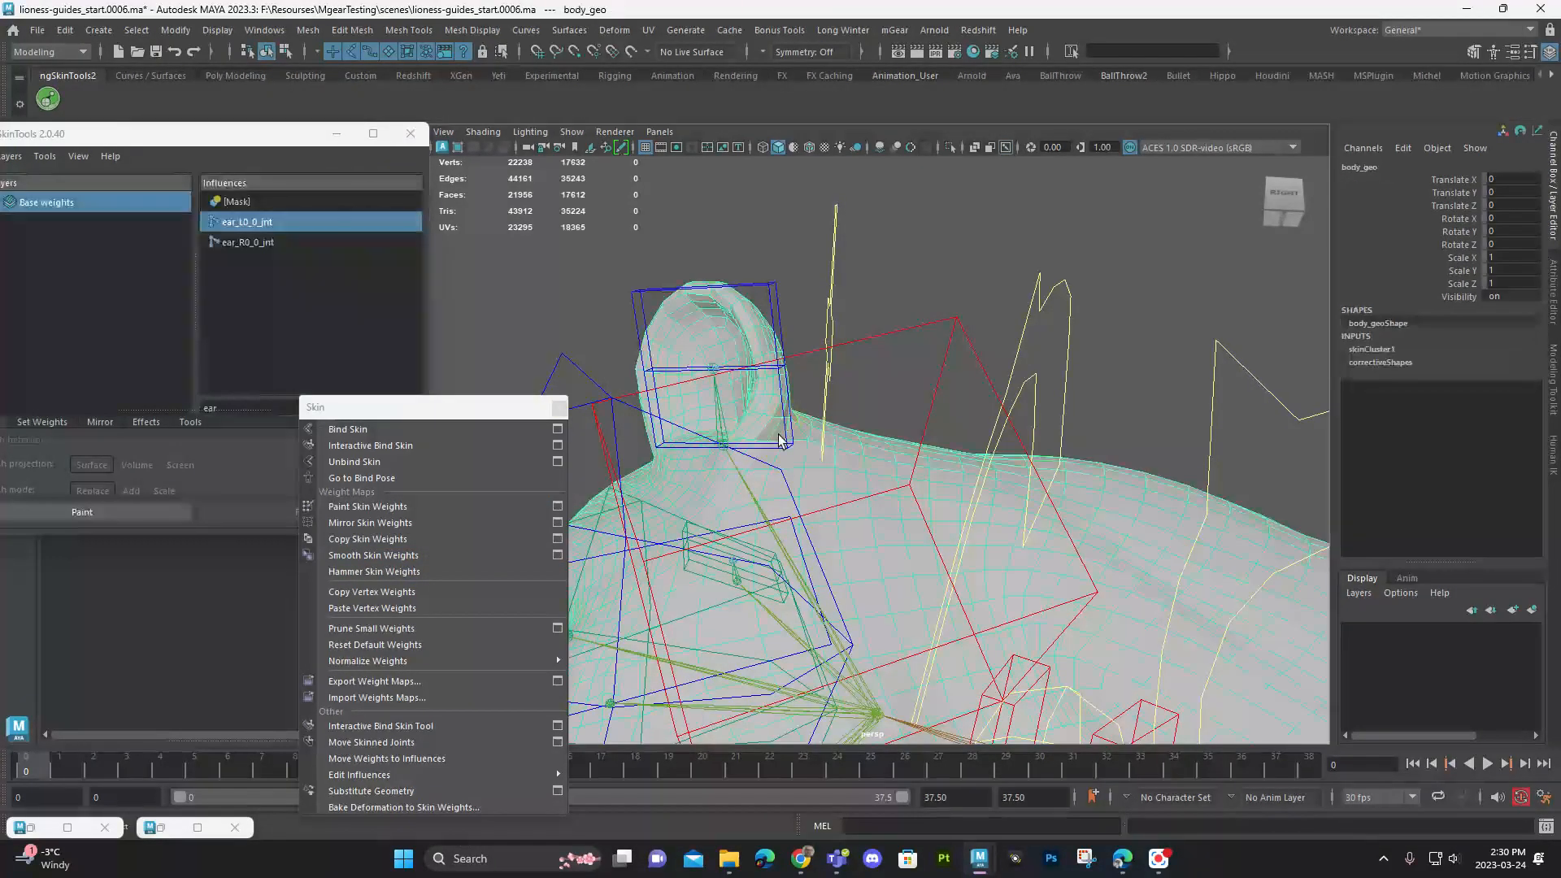
pyautogui.click(657, 443)
pyautogui.moveTo(695, 433); pyautogui.dragTo(697, 477)
pyautogui.keyDown('alt'); pyautogui.moveTo(888, 453); pyautogui.dragTo(732, 472, button='right'); pyautogui.keyUp('alt')
pyautogui.keyDown('alt'); pyautogui.moveTo(732, 472); pyautogui.dragTo(959, 498); pyautogui.keyUp('alt')
pyautogui.hotkey('ctrl', 'z')
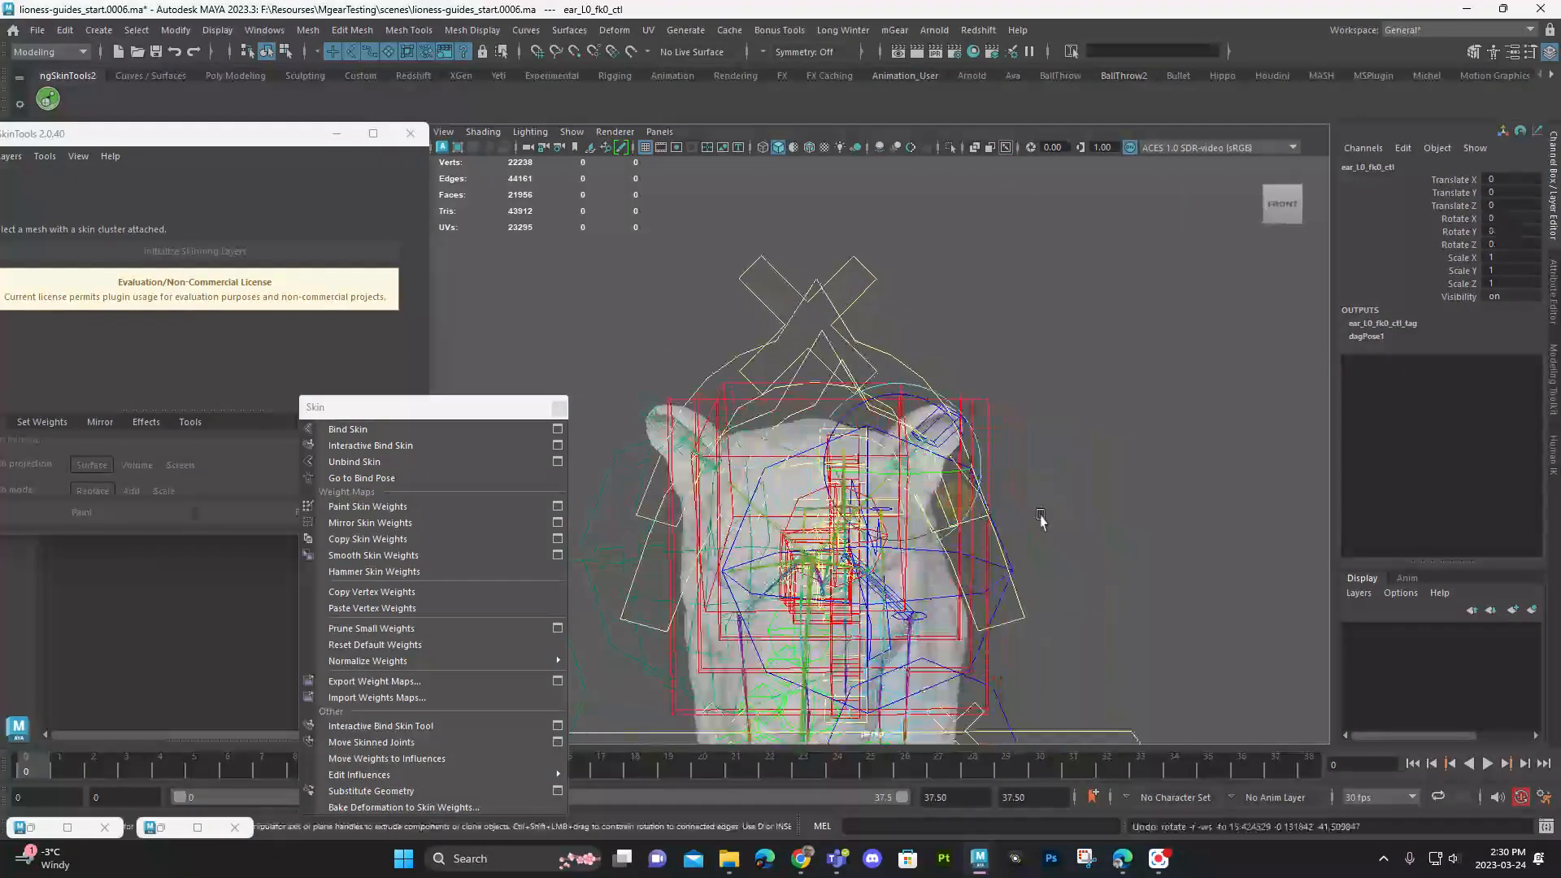
pyautogui.click(1075, 520)
# Step: Select the left eye control eye_L0_Over_ctl, isolate it in the view and switch to control vertex editing
pyautogui.keyDown('alt'); pyautogui.moveTo(1033, 496); pyautogui.dragTo(944, 352, button='middle'); pyautogui.keyUp('alt')
pyautogui.keyDown('alt'); pyautogui.moveTo(944, 352); pyautogui.dragTo(1113, 355, button='right'); pyautogui.keyUp('alt')
pyautogui.keyDown('alt'); pyautogui.moveTo(1114, 356); pyautogui.dragTo(1056, 349); pyautogui.keyUp('alt')
pyautogui.keyDown('alt'); pyautogui.moveTo(935, 382); pyautogui.dragTo(1008, 407, button='right'); pyautogui.keyUp('alt')
pyautogui.keyDown('alt'); pyautogui.moveTo(1008, 406); pyautogui.dragTo(872, 399); pyautogui.keyUp('alt')
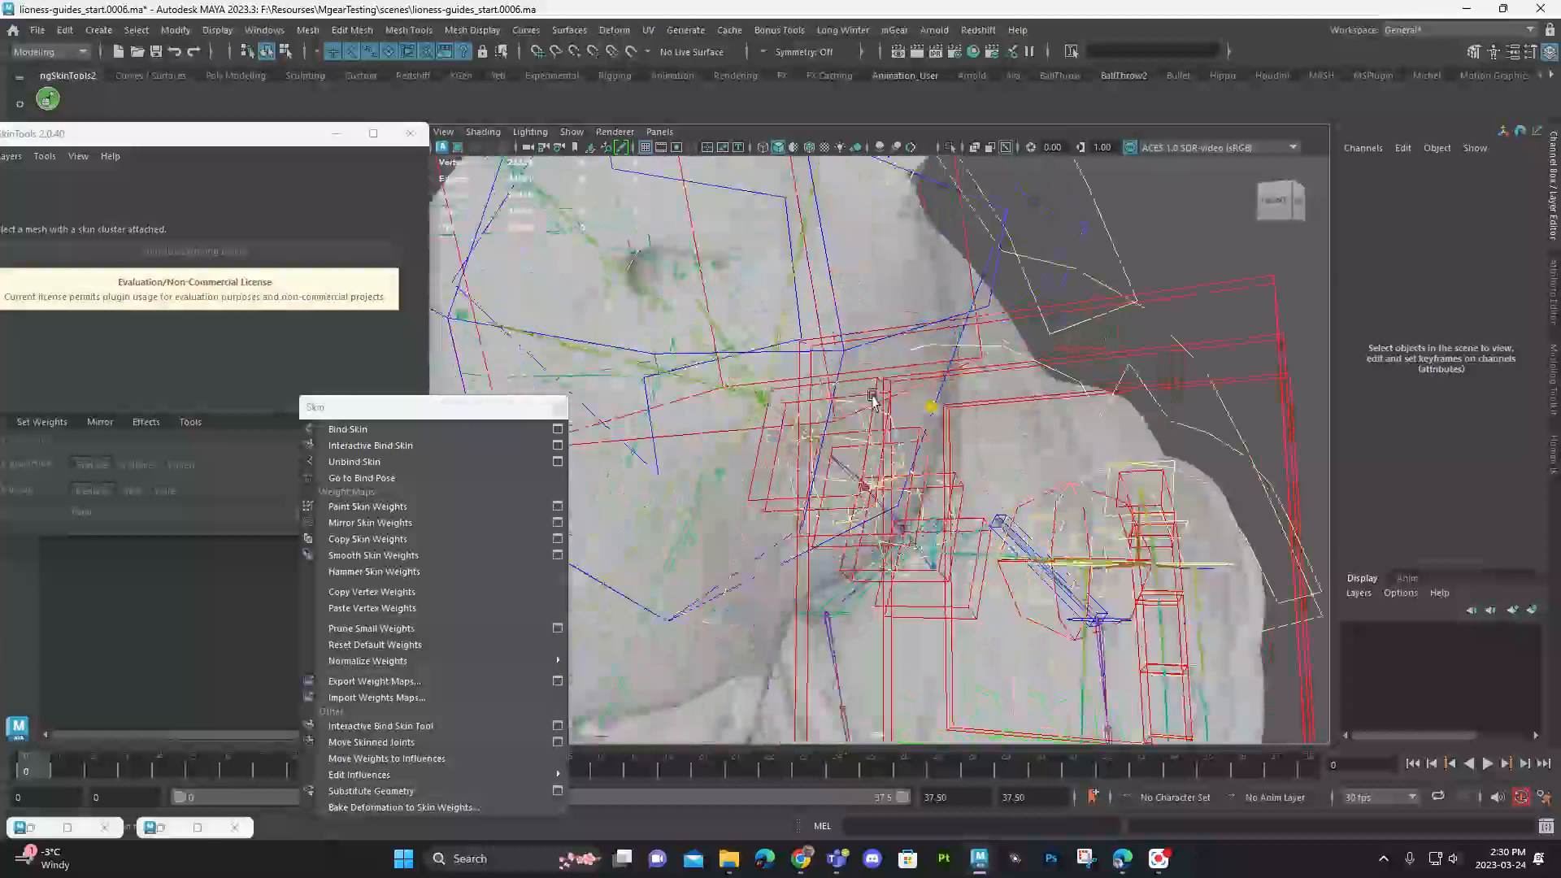
pyautogui.keyDown('alt'); pyautogui.moveTo(871, 398); pyautogui.dragTo(819, 412, button='right'); pyautogui.keyUp('alt')
pyautogui.keyDown('alt'); pyautogui.moveTo(818, 411); pyautogui.dragTo(704, 368); pyautogui.keyUp('alt')
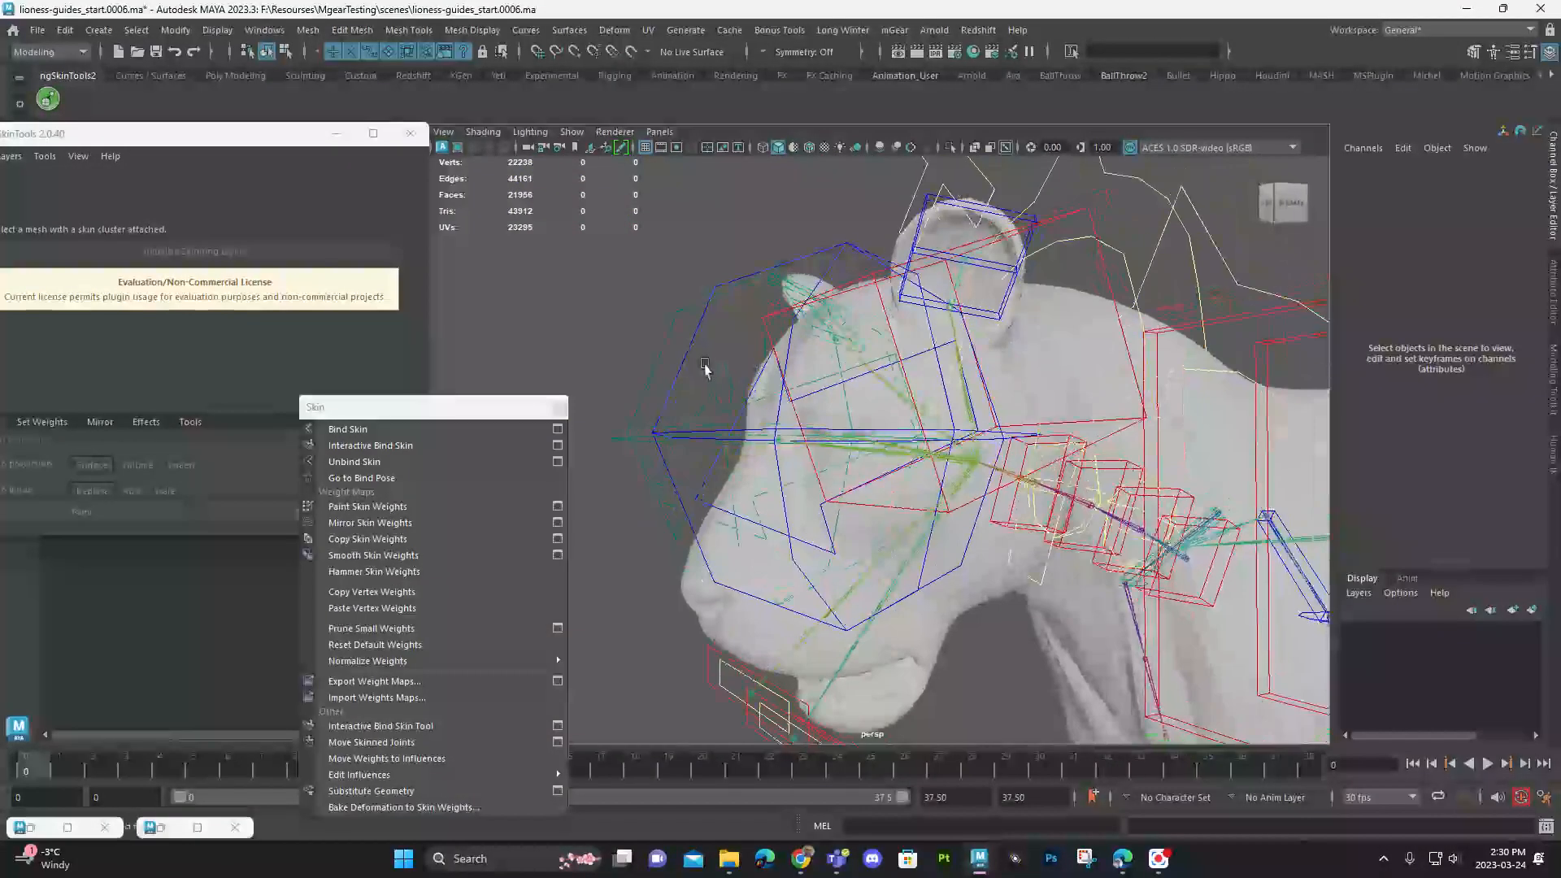
pyautogui.click(697, 360)
pyautogui.rightClick(694, 356)
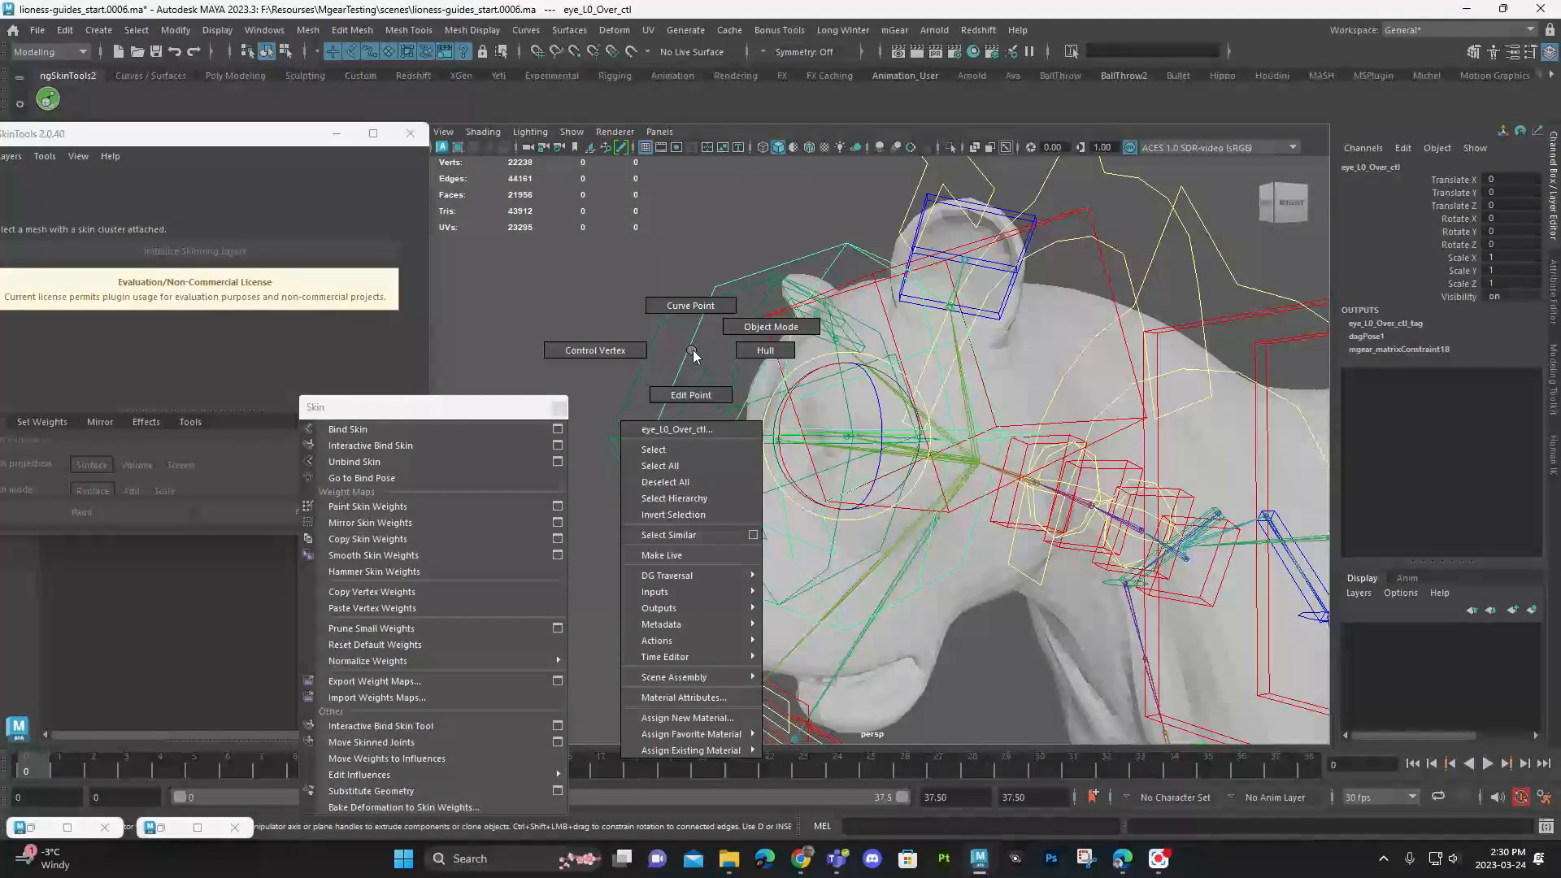
pyautogui.hotkey('ctrl', '1')
pyautogui.moveTo(618, 354); pyautogui.dragTo(603, 352, button='right')
# Step: Scale all control vertices of the isolated left eye controls to less than half size, and end the isolation
pyautogui.moveTo(602, 228); pyautogui.dragTo(1156, 714)
pyautogui.press('r')
pyautogui.moveTo(850, 443); pyautogui.dragTo(648, 457)
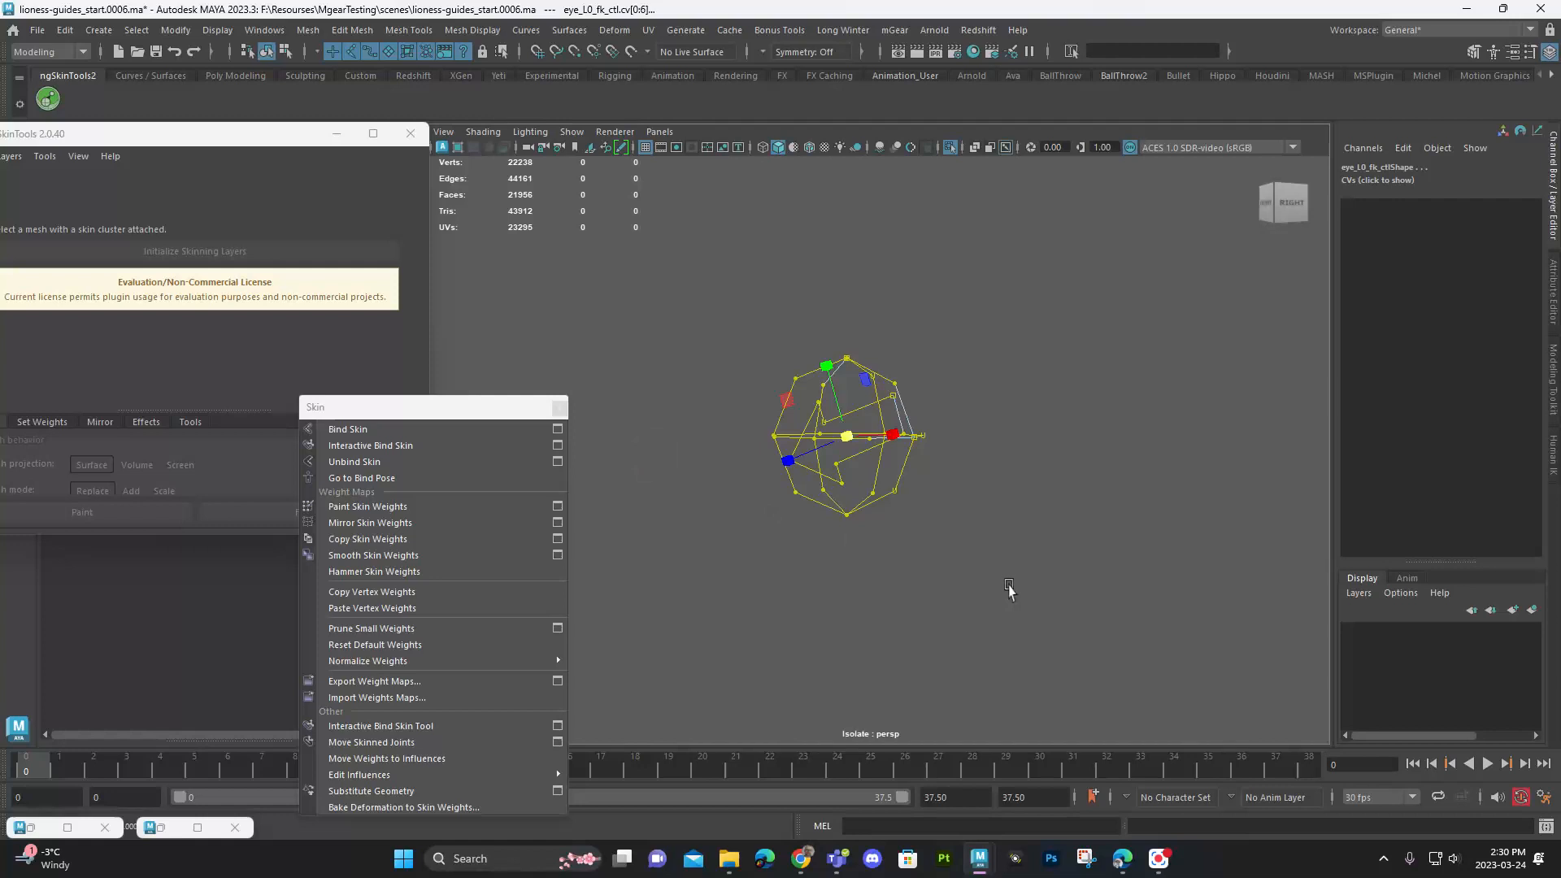
pyautogui.click(1010, 589)
pyautogui.hotkey('ctrl', '1')
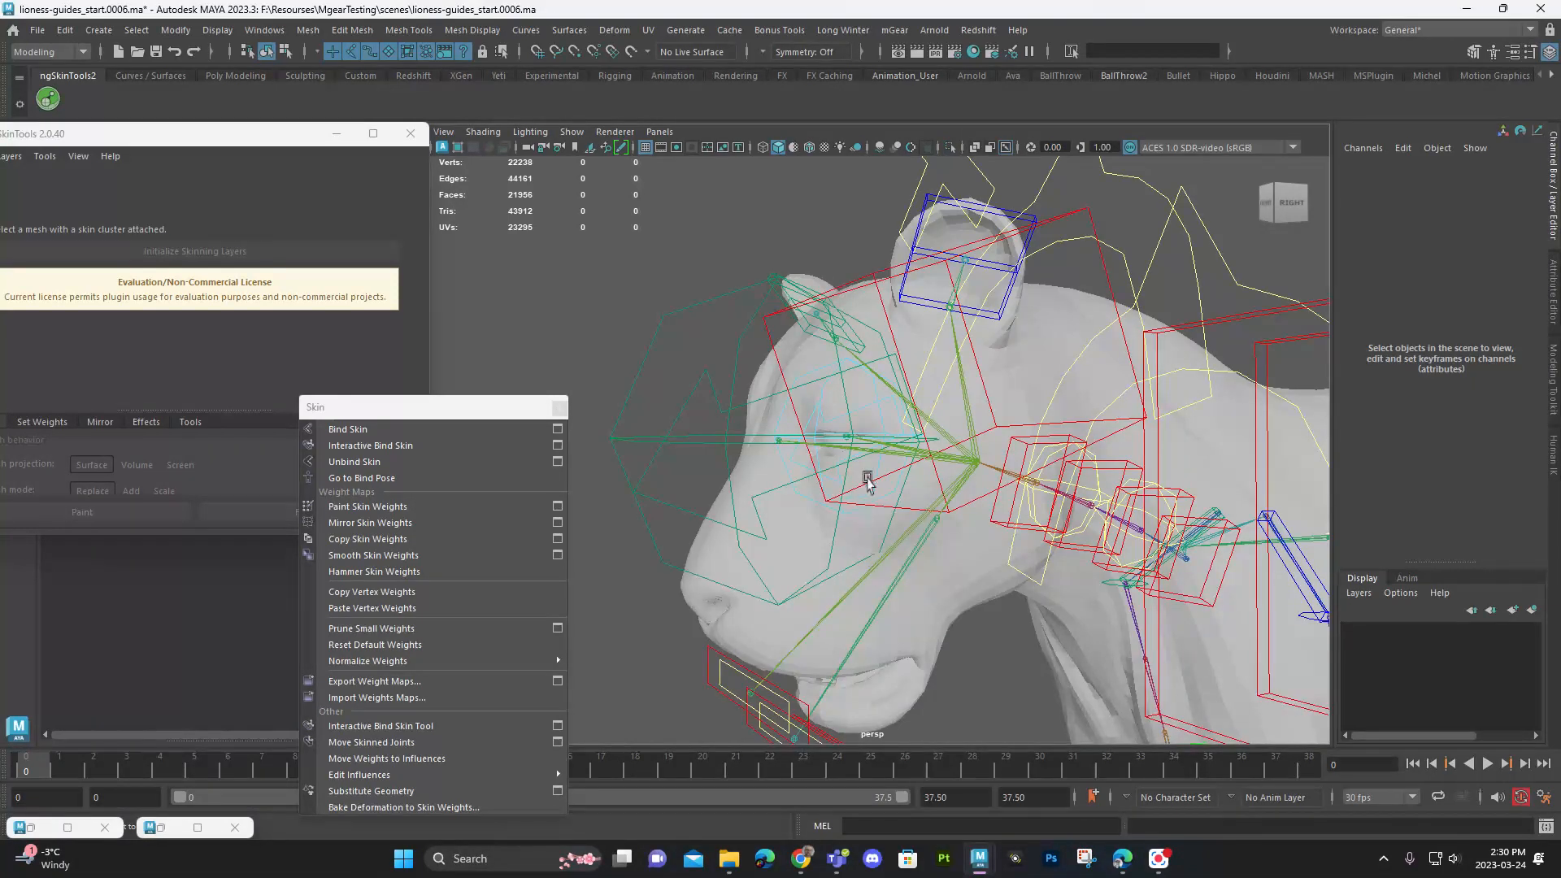
pyautogui.click(846, 519)
pyautogui.click(674, 235)
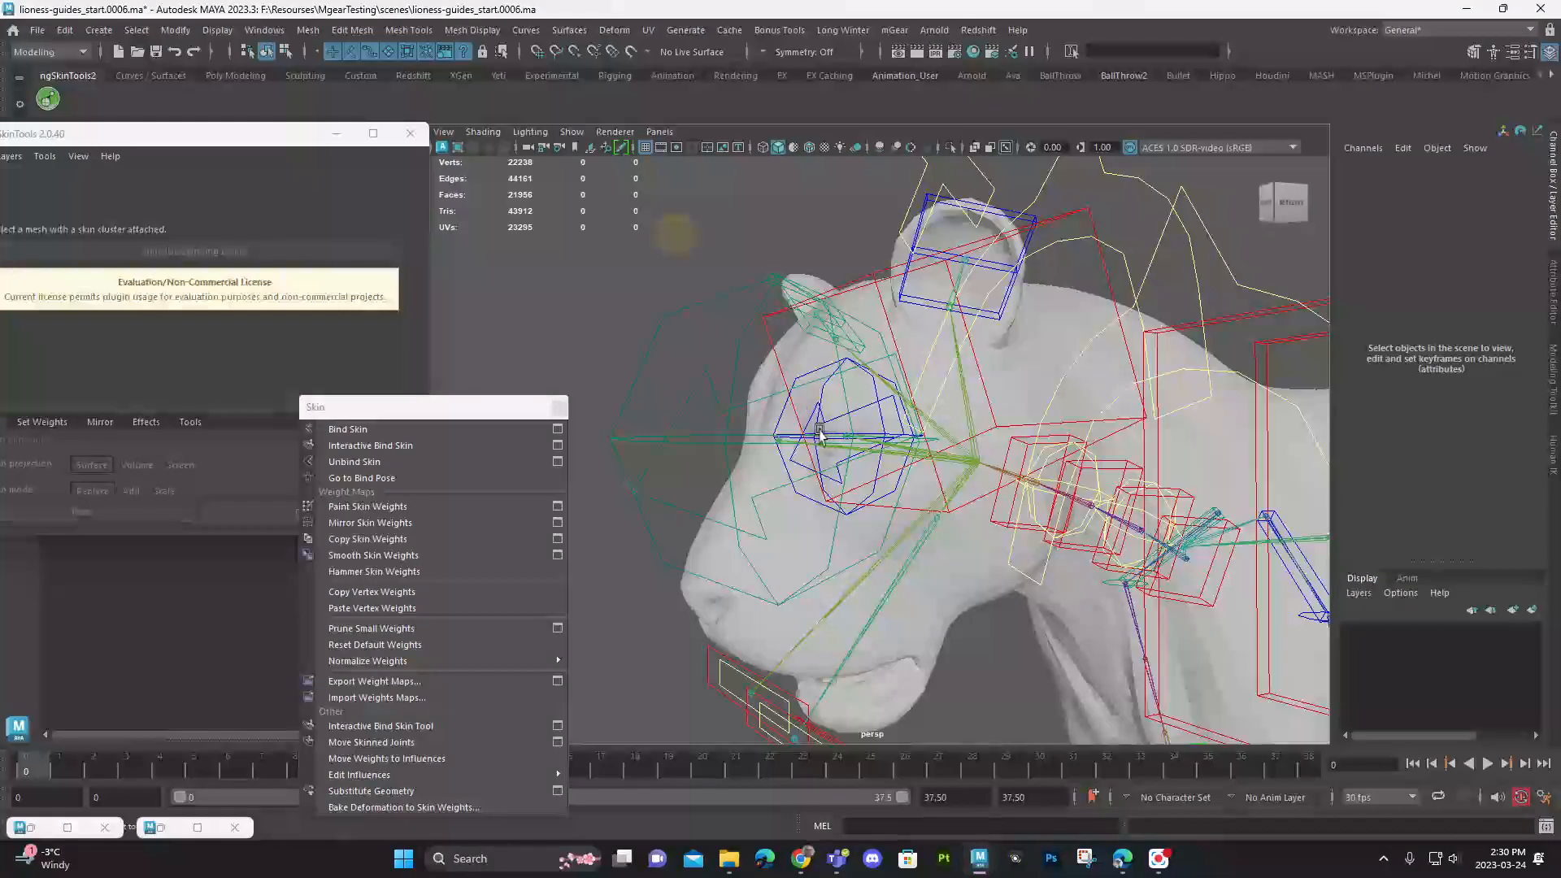
# Step: Keep the mGear Rigbits commands open and replace the shape of eye_R0_Over_ctl with that of eye_L0_Over_ctl
pyautogui.click(778, 425)
pyautogui.press('space')
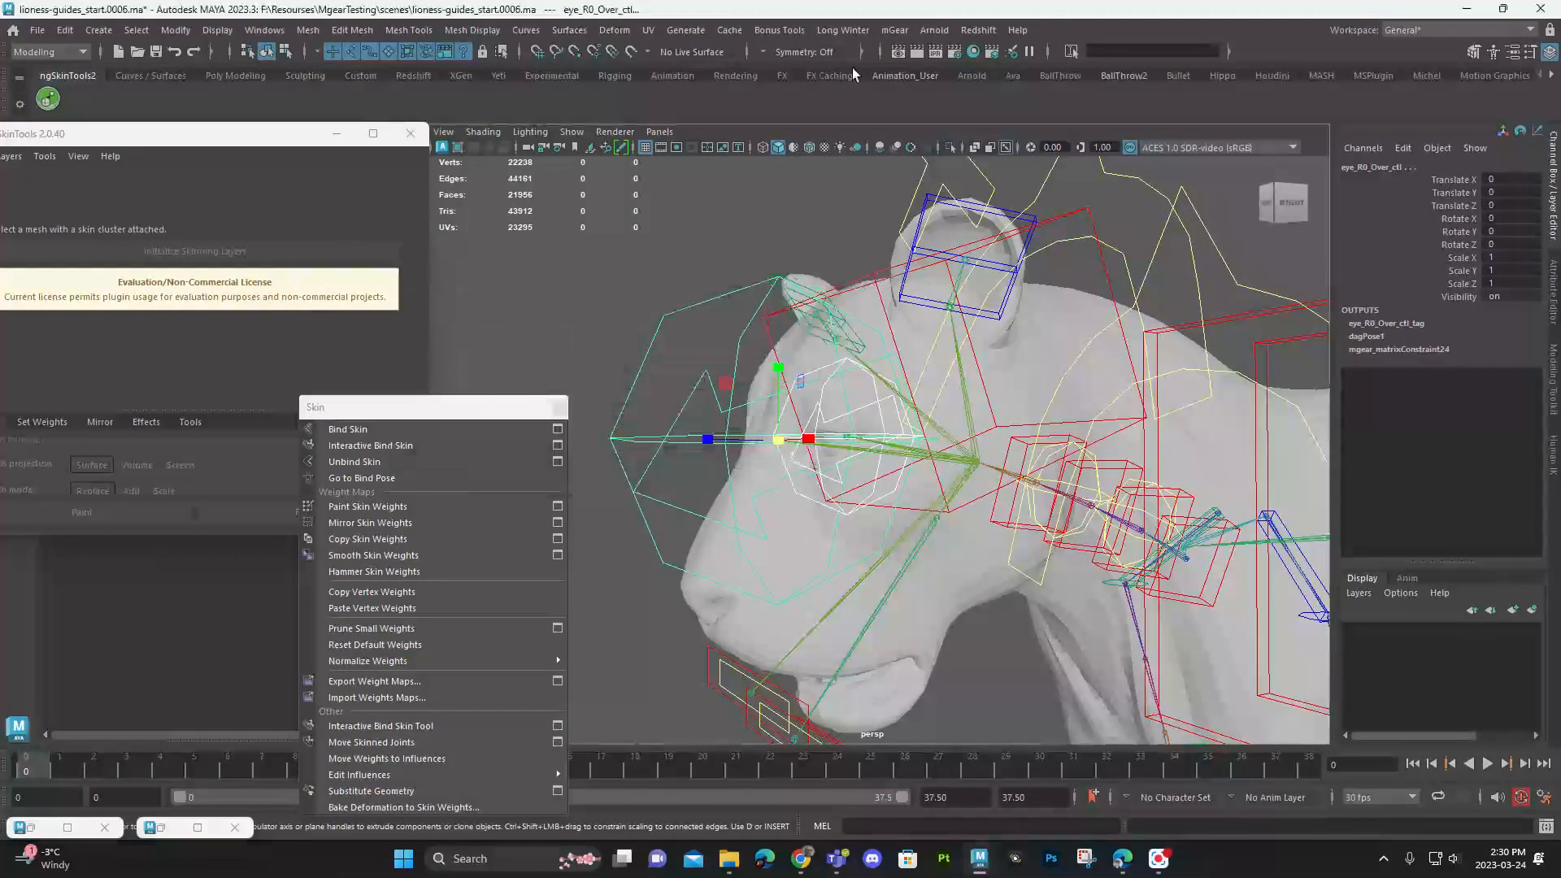
pyautogui.click(894, 30)
pyautogui.moveTo(936, 82)
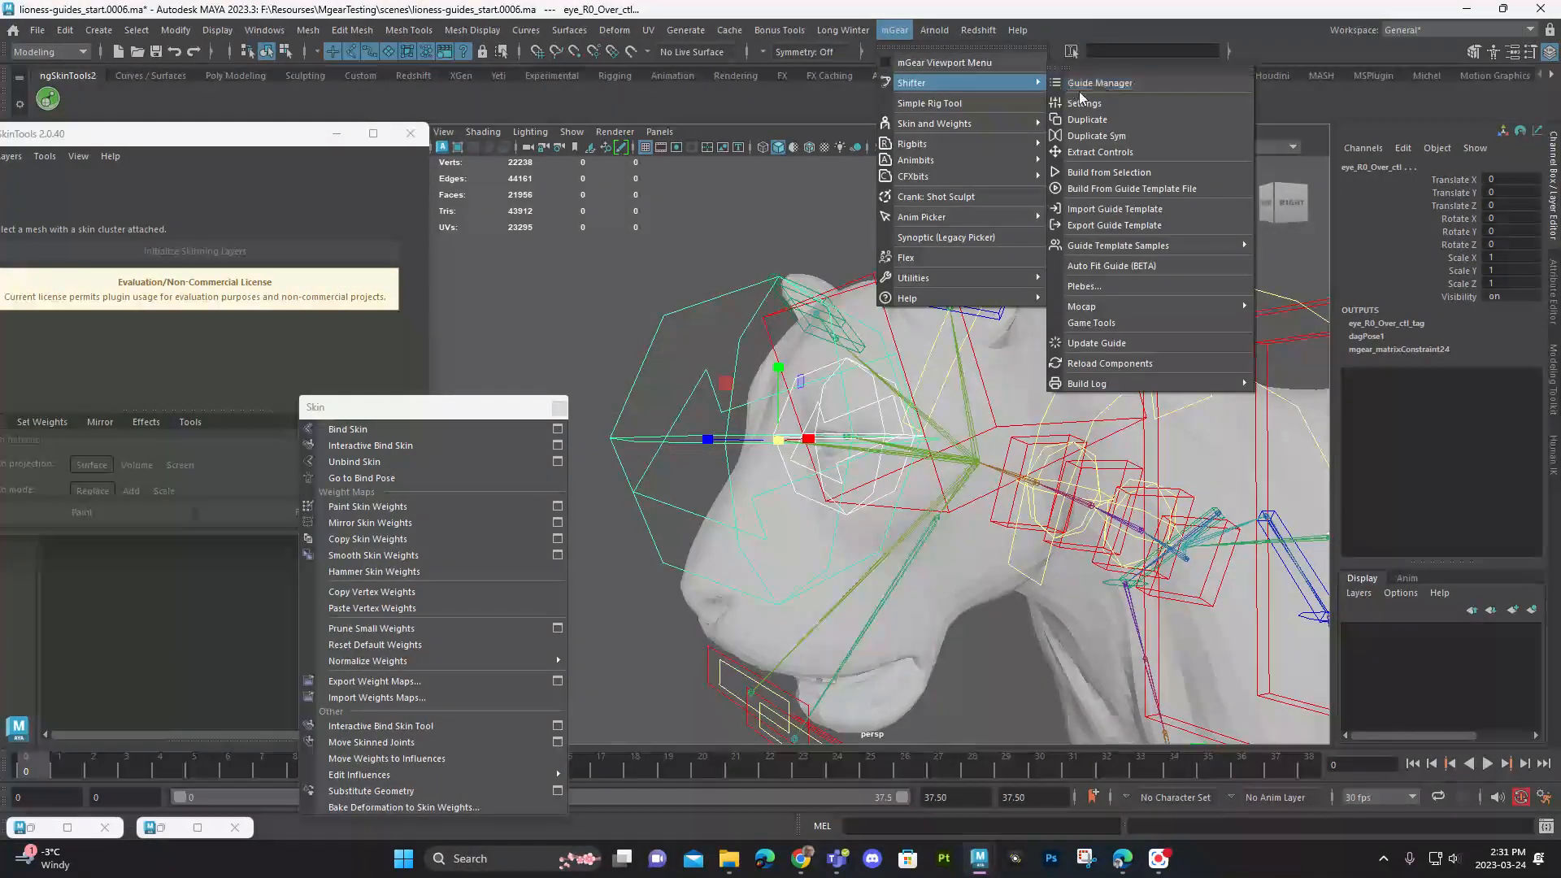
pyautogui.moveTo(988, 142)
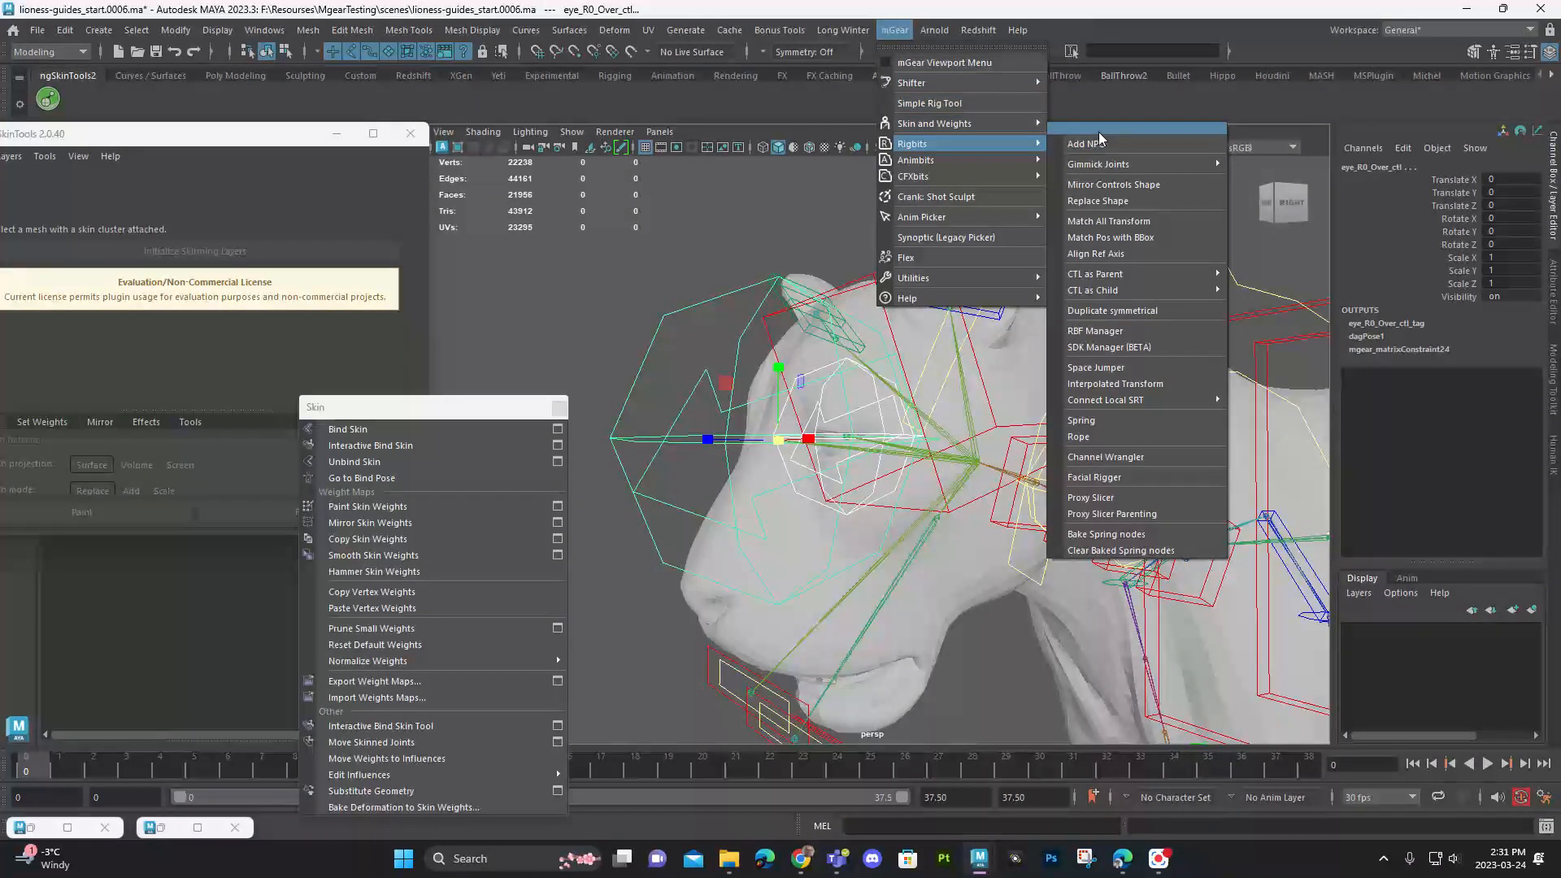
pyautogui.click(1099, 132)
pyautogui.click(1151, 188)
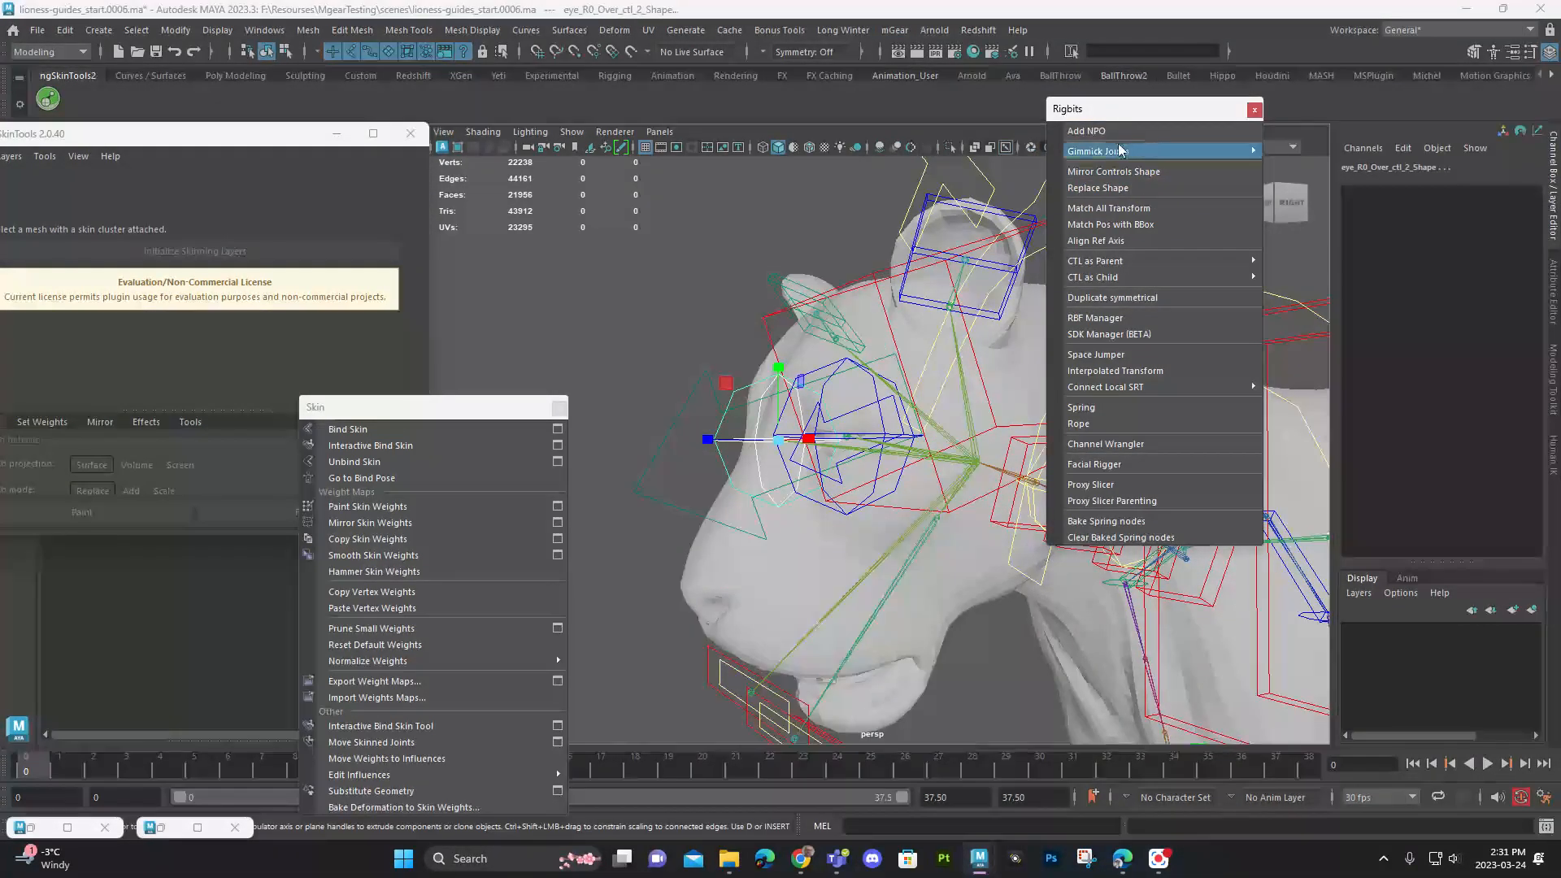
# Step: Replace the shape of eye_R0_fk_ctl with that of eye_L0_fk_ctl, and save an incremental version of the scene
pyautogui.click(666, 446)
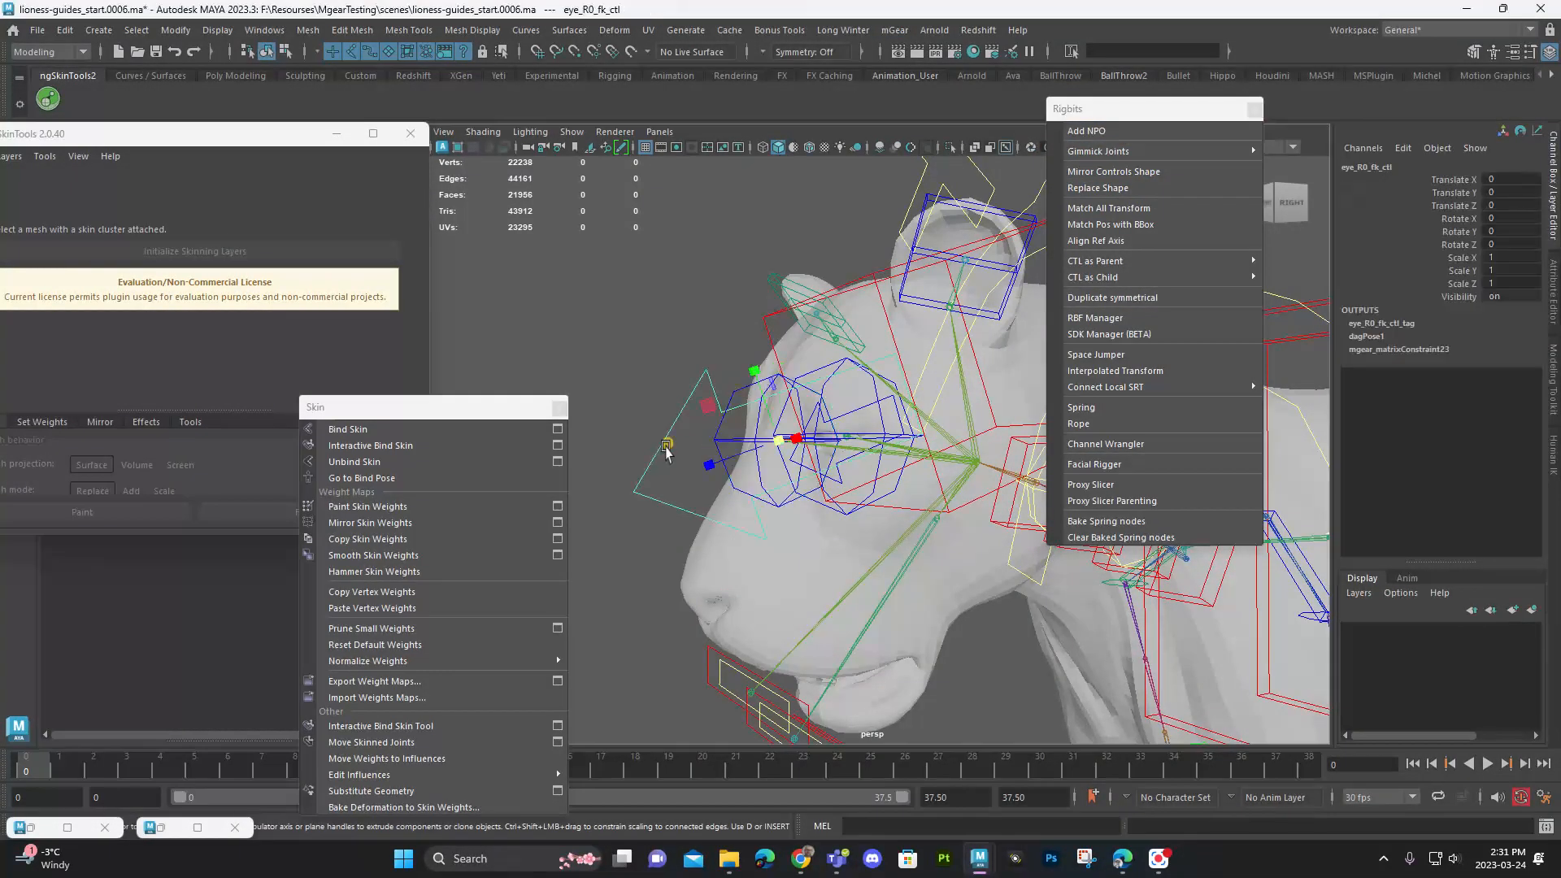
pyautogui.click(844, 422)
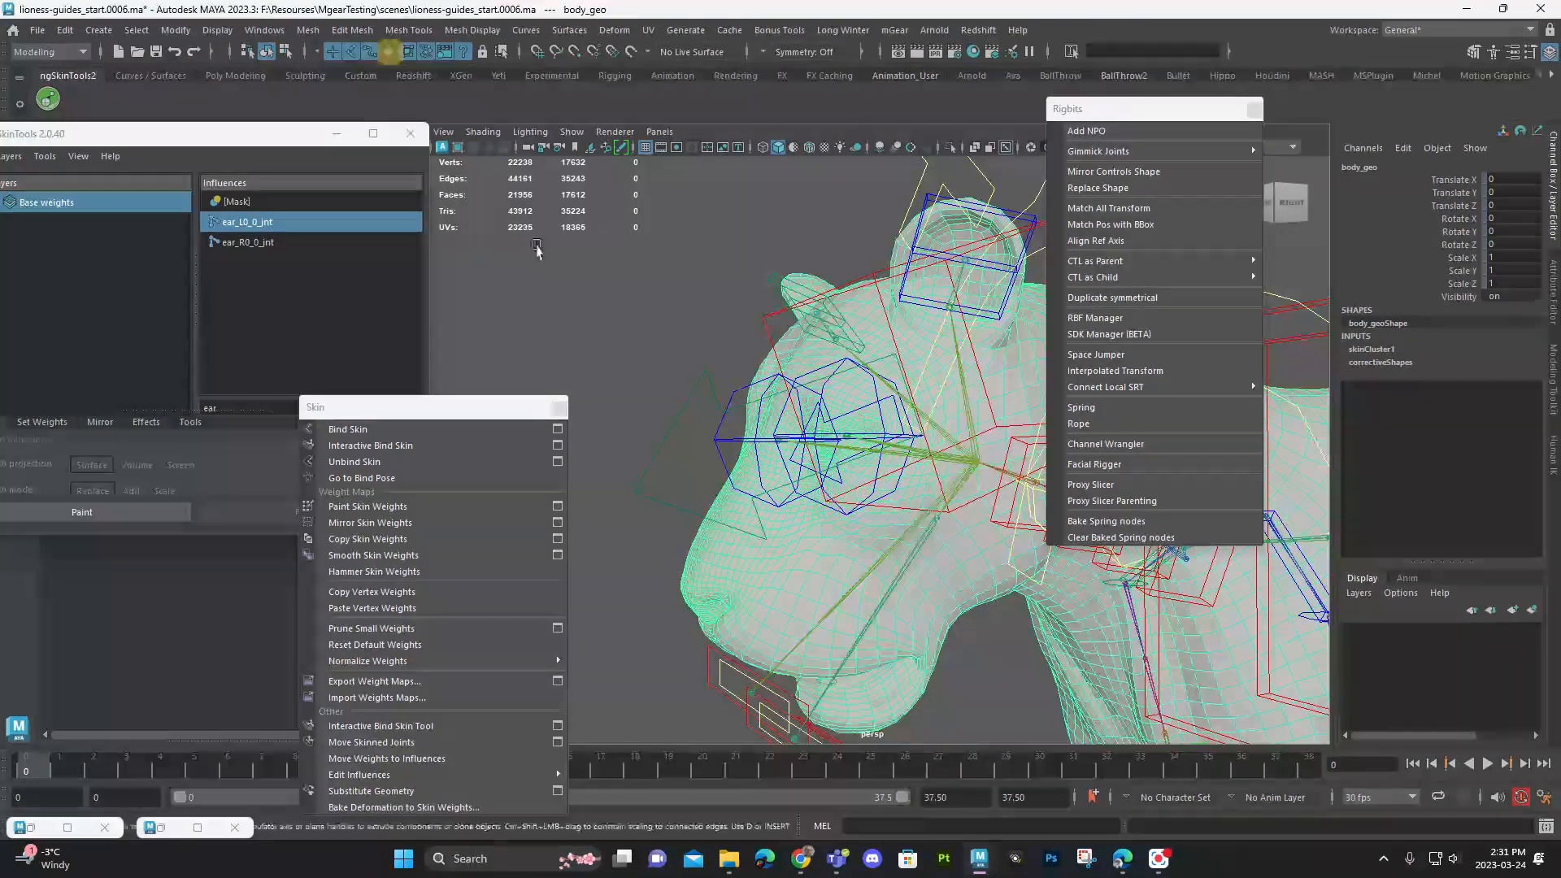
pyautogui.click(801, 396)
pyautogui.click(849, 419)
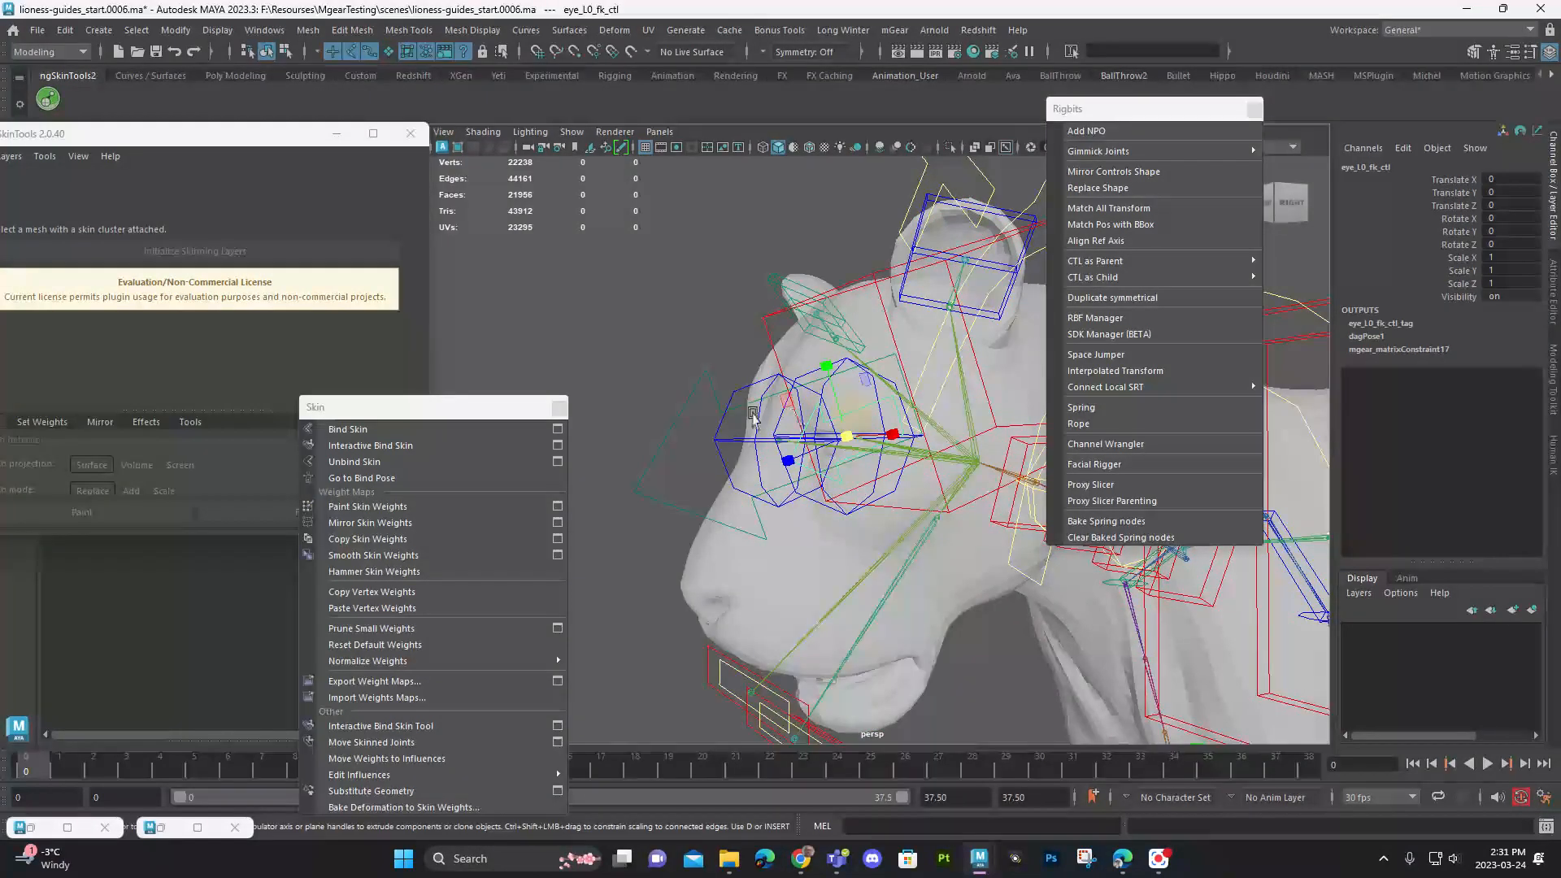
pyautogui.click(683, 421)
pyautogui.click(631, 335)
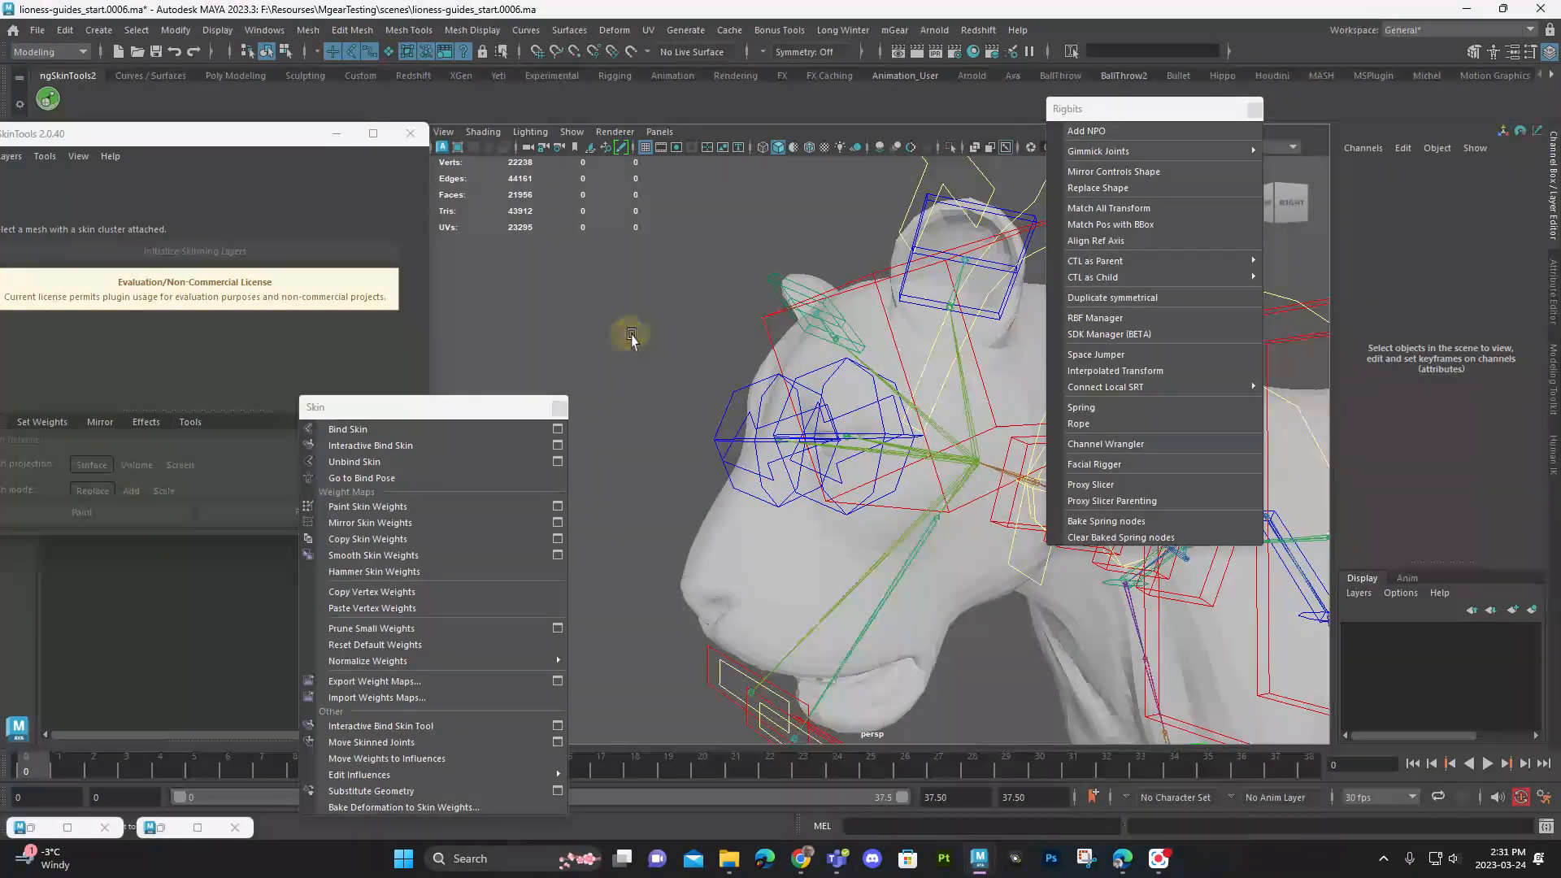
pyautogui.hotkey('ctrl', 'alt', 's')
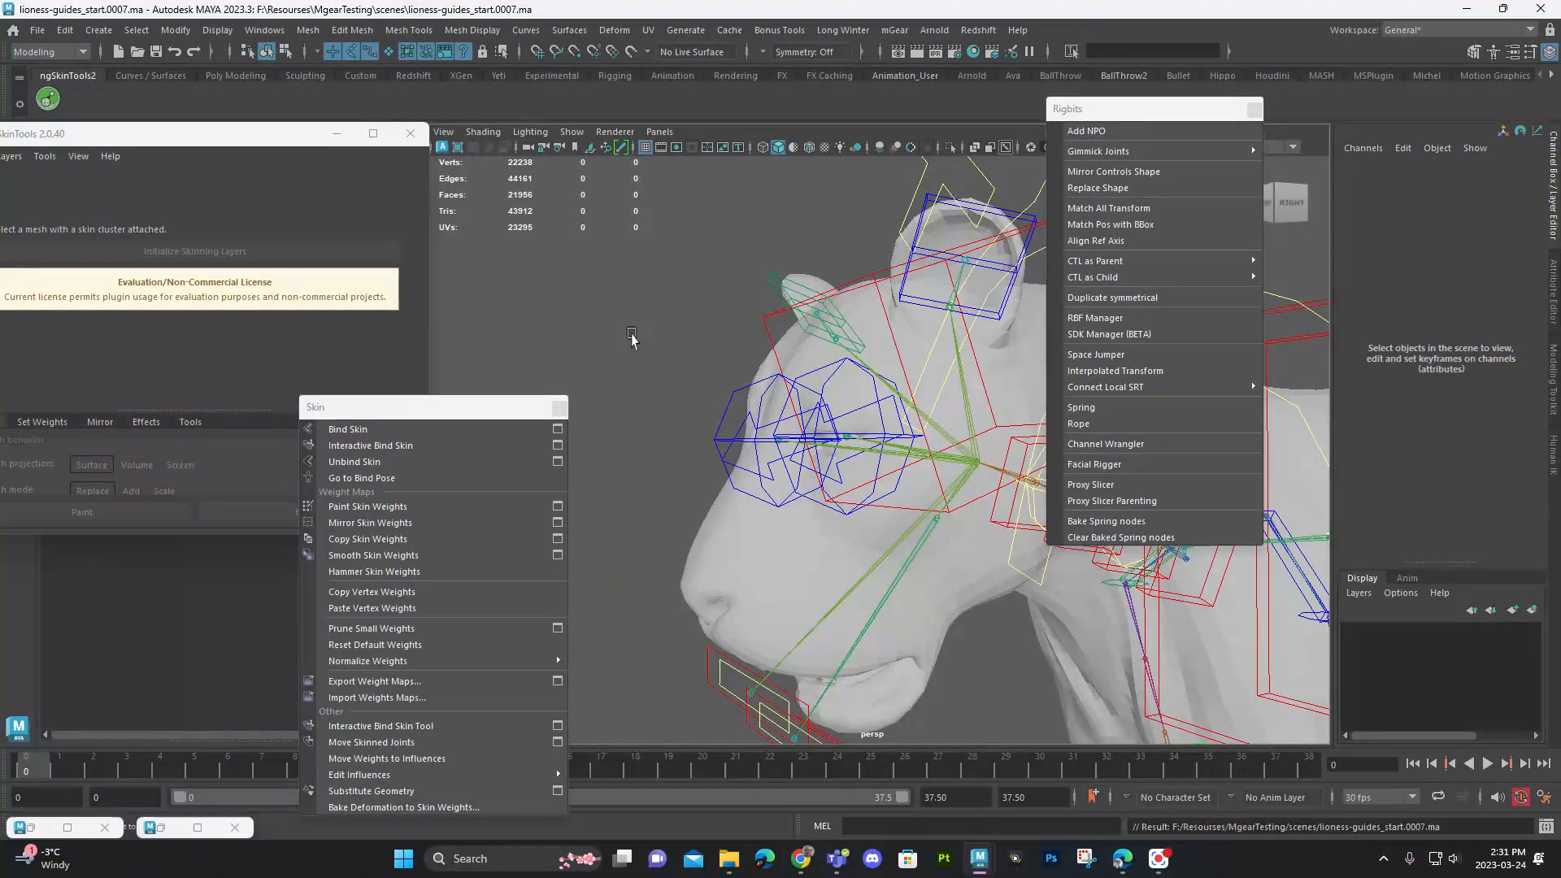
# Step: Isolate eye_L0_fk_ctl, select all its control vertices, end the isolation and move them forward in front of the eye
pyautogui.click(837, 472)
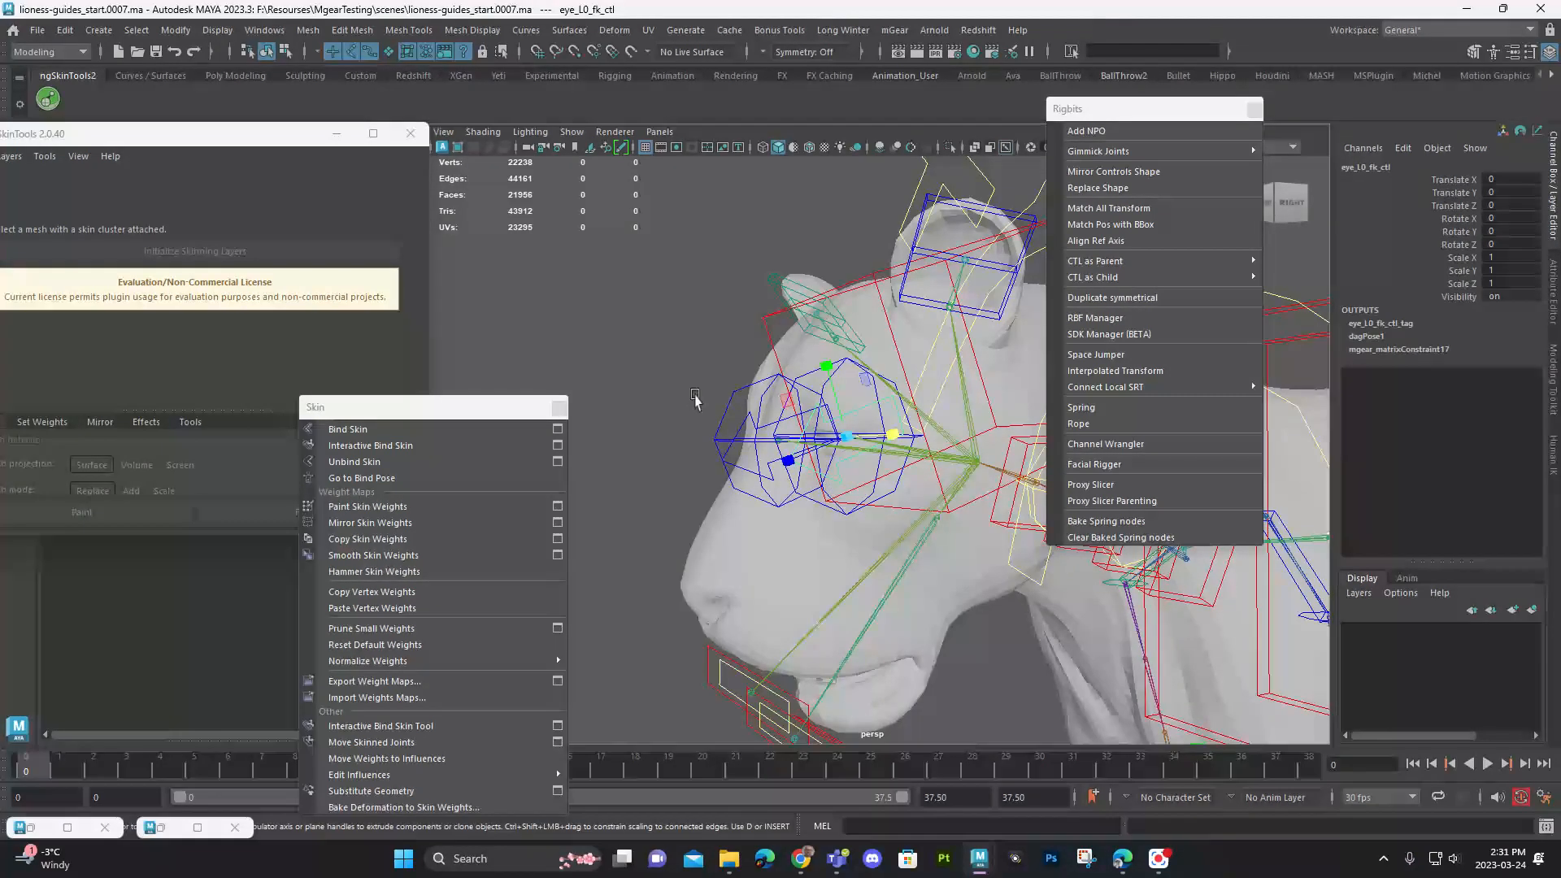
pyautogui.hotkey('ctrl', '1')
pyautogui.moveTo(677, 371); pyautogui.dragTo(627, 366, button='right')
pyautogui.moveTo(673, 326); pyautogui.dragTo(1000, 525)
pyautogui.hotkey('ctrl', '1')
pyautogui.moveTo(786, 465); pyautogui.dragTo(742, 481)
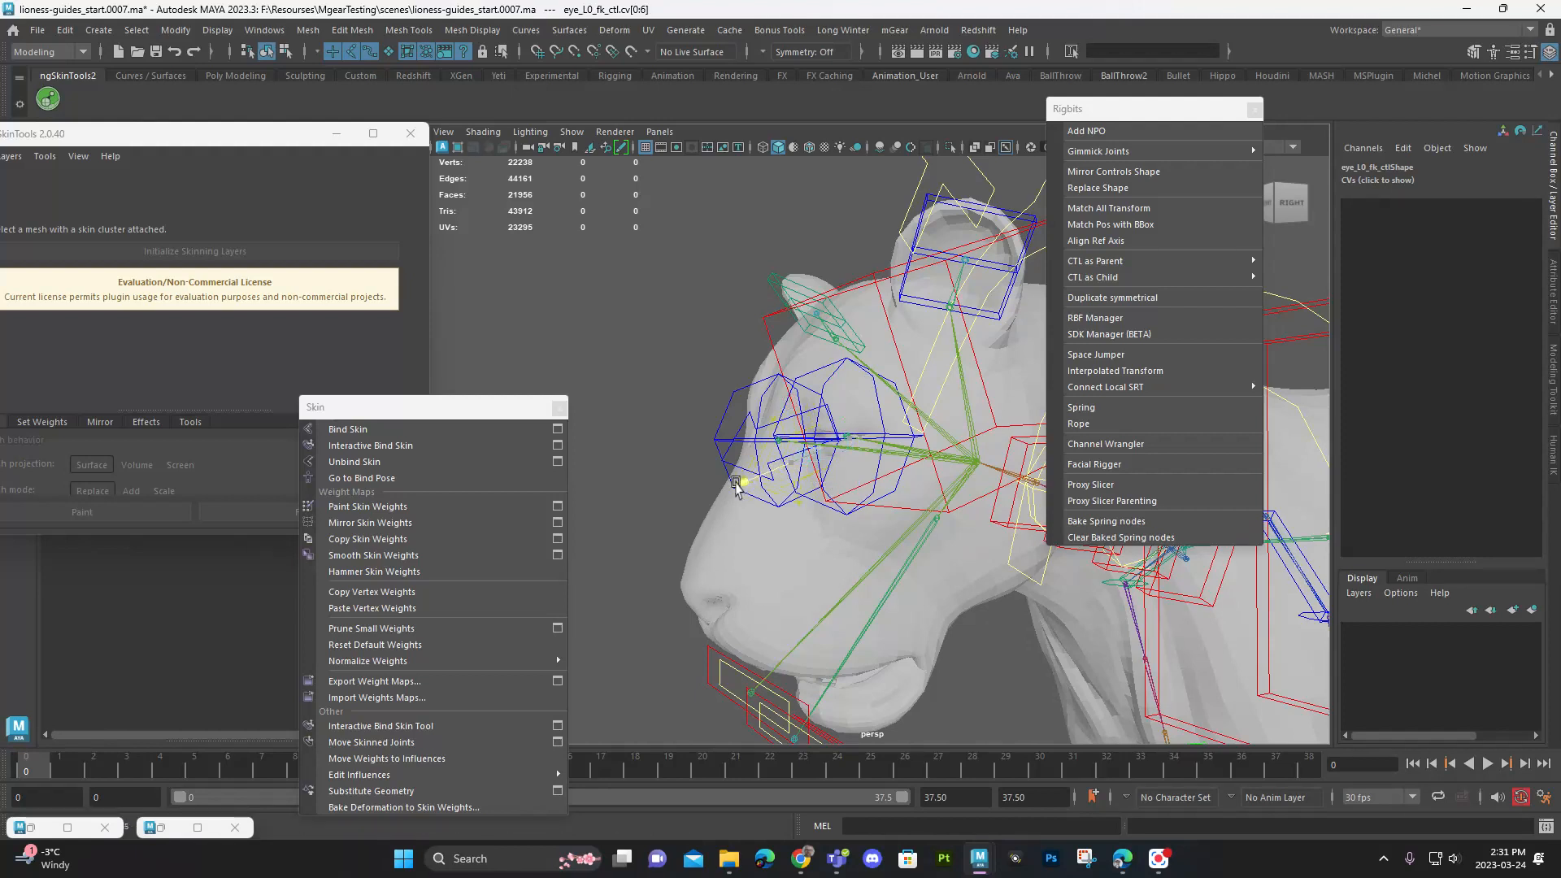
pyautogui.click(719, 254)
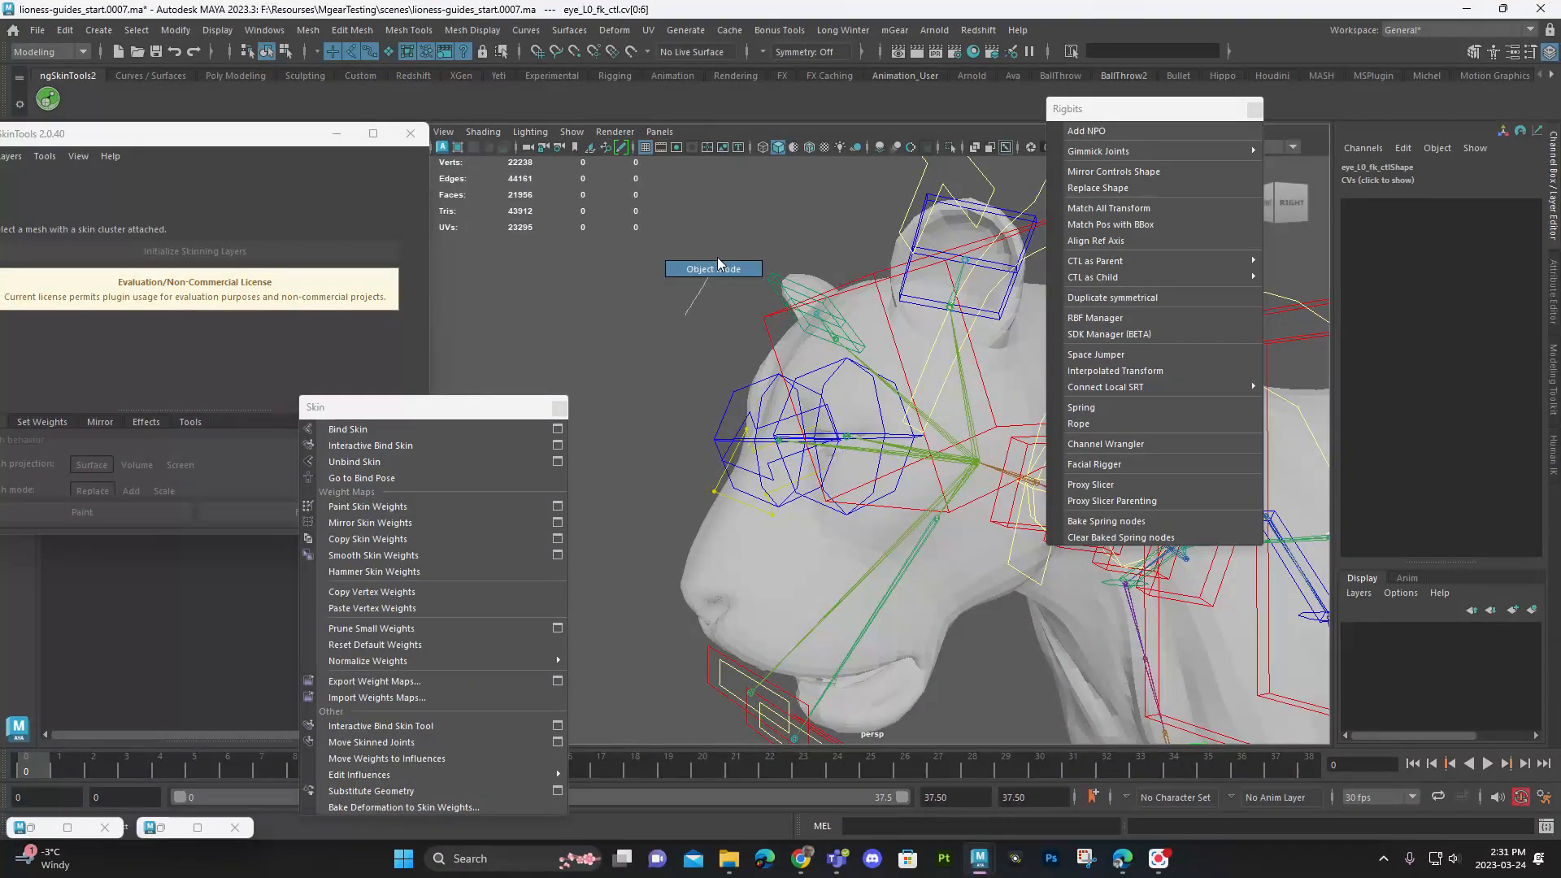
# Step: Replace the shape of eye_R0_fk_ctl with the repositioned left one, save another incremental version and close Rigbits
pyautogui.click(721, 480)
pyautogui.moveTo(720, 480)
pyautogui.keyDown('alt'); pyautogui.mouseDown()
pyautogui.moveTo(743, 471)
pyautogui.moveTo(726, 462)
pyautogui.mouseUp(); pyautogui.keyUp('alt')
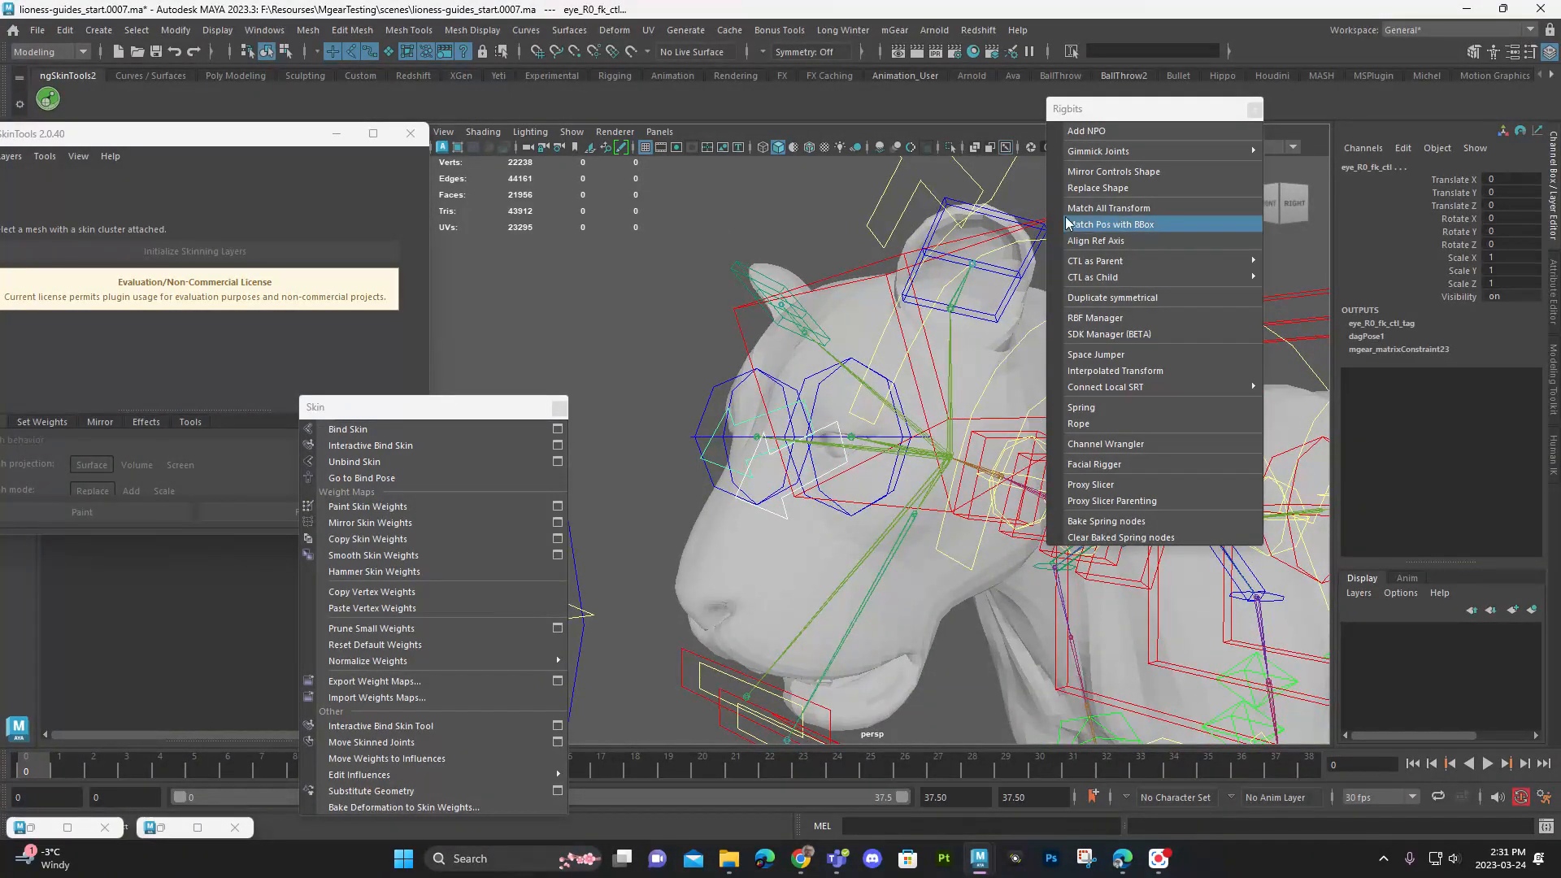
pyautogui.click(1078, 191)
pyautogui.click(647, 277)
pyautogui.hotkey('ctrl', 'alt', 's')
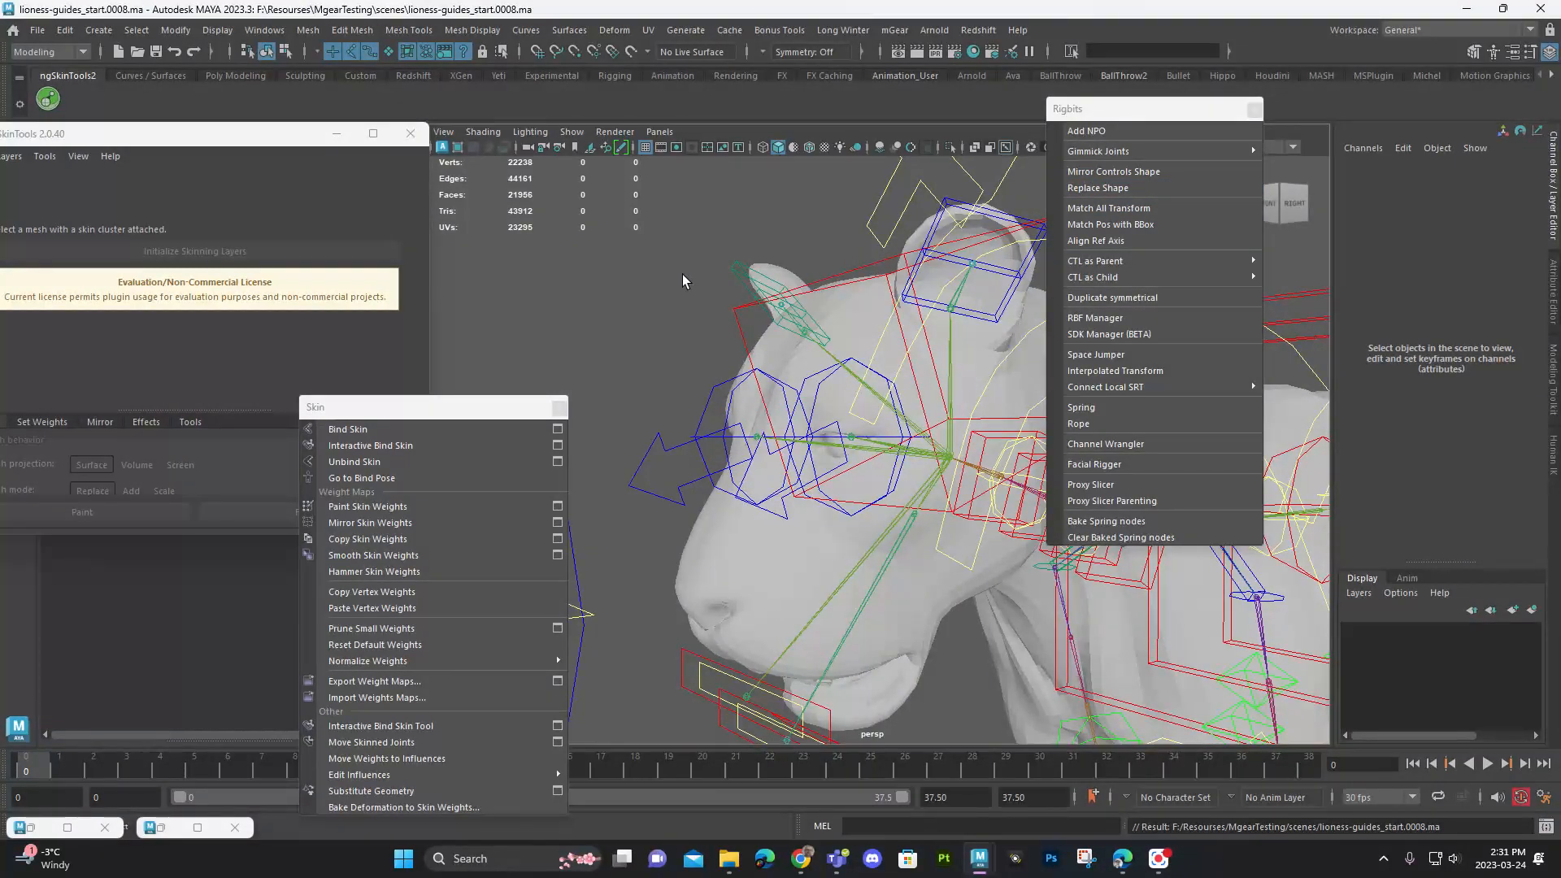
pyautogui.click(1255, 112)
# Step: Move spine_C0_tan_ctl at mid-torso to test the body deformation, and undo the move
pyautogui.keyDown('alt'); pyautogui.moveTo(1075, 288); pyautogui.dragTo(742, 350, button='right'); pyautogui.keyUp('alt')
pyautogui.keyDown('alt'); pyautogui.moveTo(742, 350); pyautogui.dragTo(652, 388); pyautogui.keyUp('alt')
pyautogui.keyDown('alt'); pyautogui.moveTo(813, 406); pyautogui.dragTo(694, 418, button='right'); pyautogui.keyUp('alt')
pyautogui.keyDown('alt'); pyautogui.moveTo(694, 418); pyautogui.dragTo(823, 428, button='middle'); pyautogui.keyUp('alt')
pyautogui.keyDown('alt'); pyautogui.moveTo(823, 428); pyautogui.dragTo(837, 390); pyautogui.keyUp('alt')
pyautogui.keyDown('alt'); pyautogui.moveTo(837, 406); pyautogui.dragTo(999, 464, button='right'); pyautogui.keyUp('alt')
pyautogui.keyDown('alt'); pyautogui.moveTo(999, 463); pyautogui.dragTo(1116, 490, button='middle'); pyautogui.keyUp('alt')
pyautogui.keyDown('alt'); pyautogui.moveTo(871, 500); pyautogui.dragTo(860, 386); pyautogui.keyUp('alt')
pyautogui.click(945, 445)
pyautogui.hotkey('ctrl', 'z')
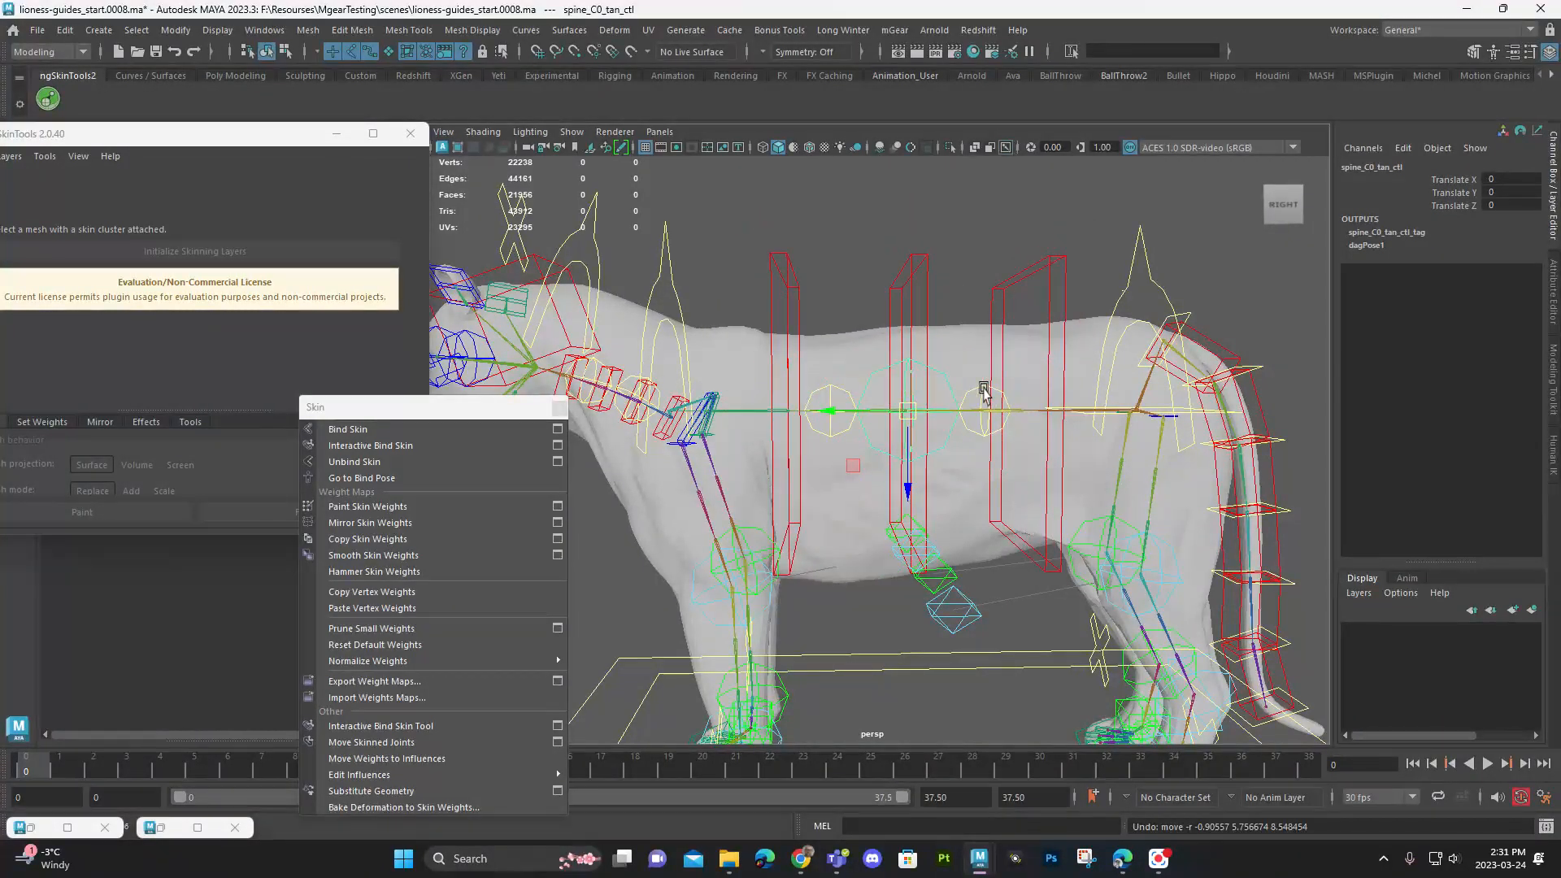
# Step: Move spine_C0_tan0_ctl and the spine tangent control nearer the shoulders to test the torso, undoing each move
pyautogui.click(986, 392)
pyautogui.moveTo(984, 412)
pyautogui.mouseDown()
pyautogui.moveTo(959, 339)
pyautogui.moveTo(1012, 400)
pyautogui.moveTo(970, 435)
pyautogui.mouseUp()
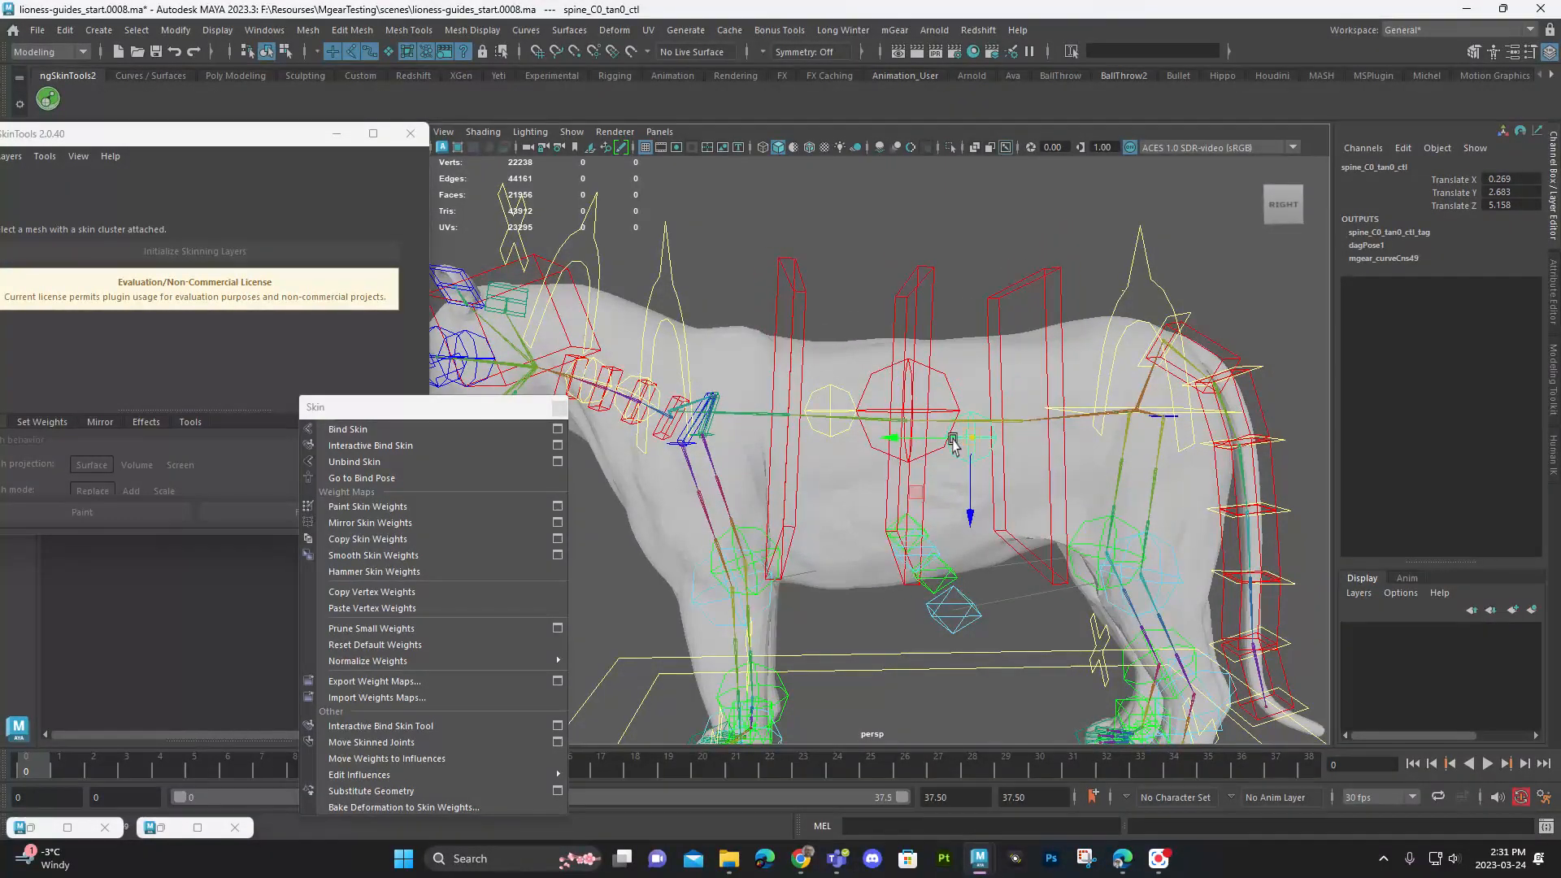
pyautogui.hotkey('ctrl', 'z')
pyautogui.click(826, 385)
pyautogui.moveTo(829, 420); pyautogui.dragTo(1056, 484)
pyautogui.click(1010, 414)
pyautogui.hotkey('ctrl', 'z')
# Step: Select body_geo, dismiss the Paint Skin Weights tool settings and start painting weights in ngSkinTools instead
pyautogui.keyDown('alt'); pyautogui.moveTo(1052, 554); pyautogui.dragTo(982, 467, button='middle'); pyautogui.keyUp('alt')
pyautogui.click(1090, 490)
pyautogui.moveTo(983, 467)
pyautogui.keyDown('alt'); pyautogui.mouseDown(button='right')
pyautogui.moveTo(1088, 489)
pyautogui.moveTo(1012, 373)
pyautogui.mouseUp(button='right'); pyautogui.keyUp('alt')
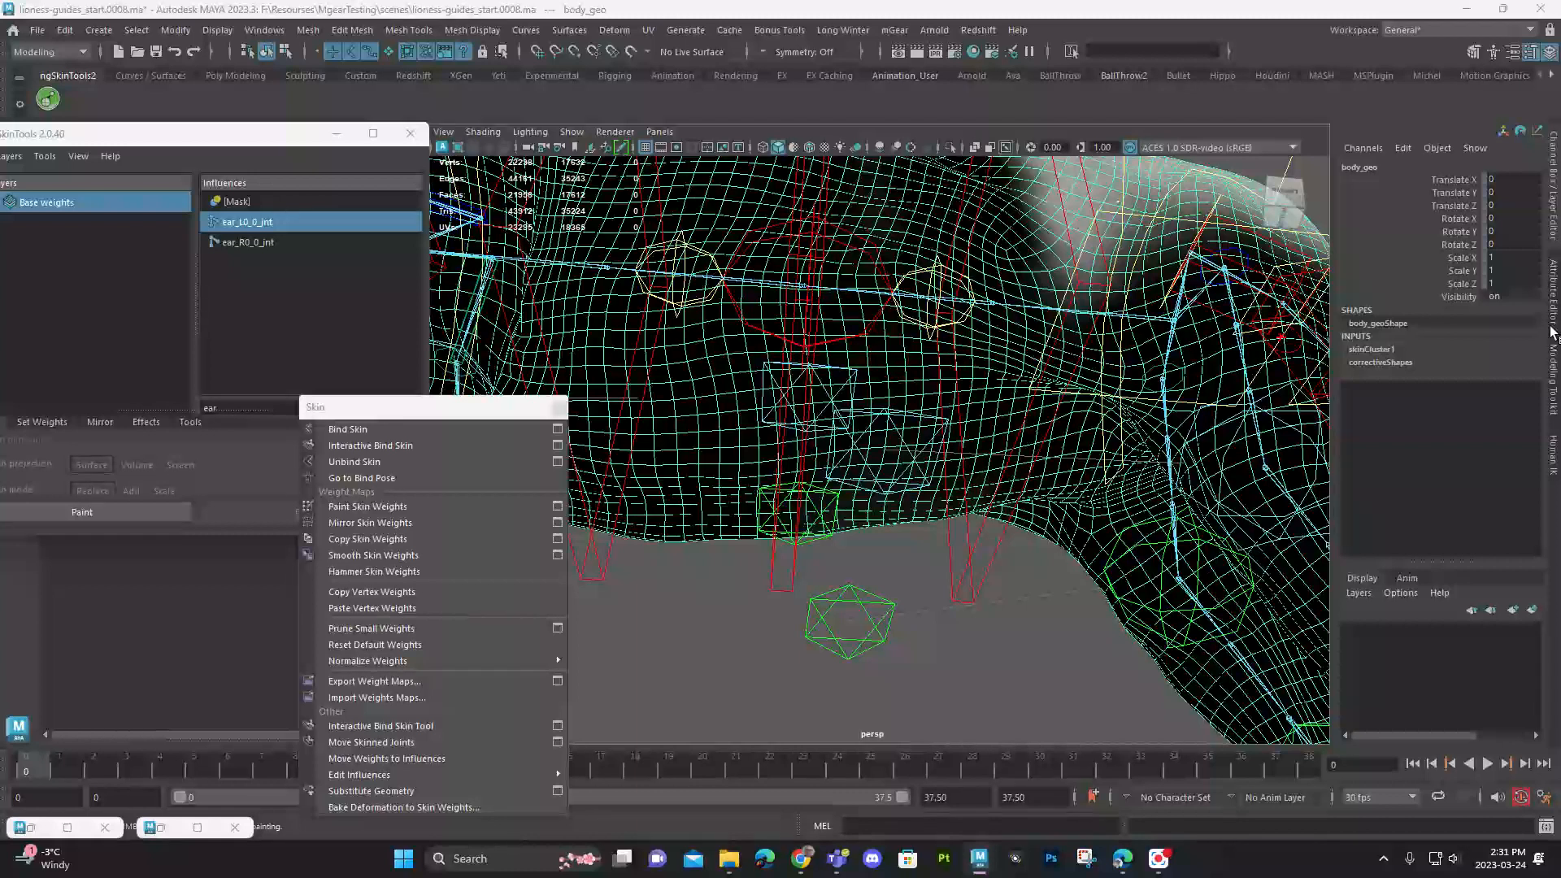
pyautogui.moveTo(1553, 331)
pyautogui.mouseDown()
pyautogui.moveTo(1059, 161)
pyautogui.moveTo(942, 160)
pyautogui.mouseUp()
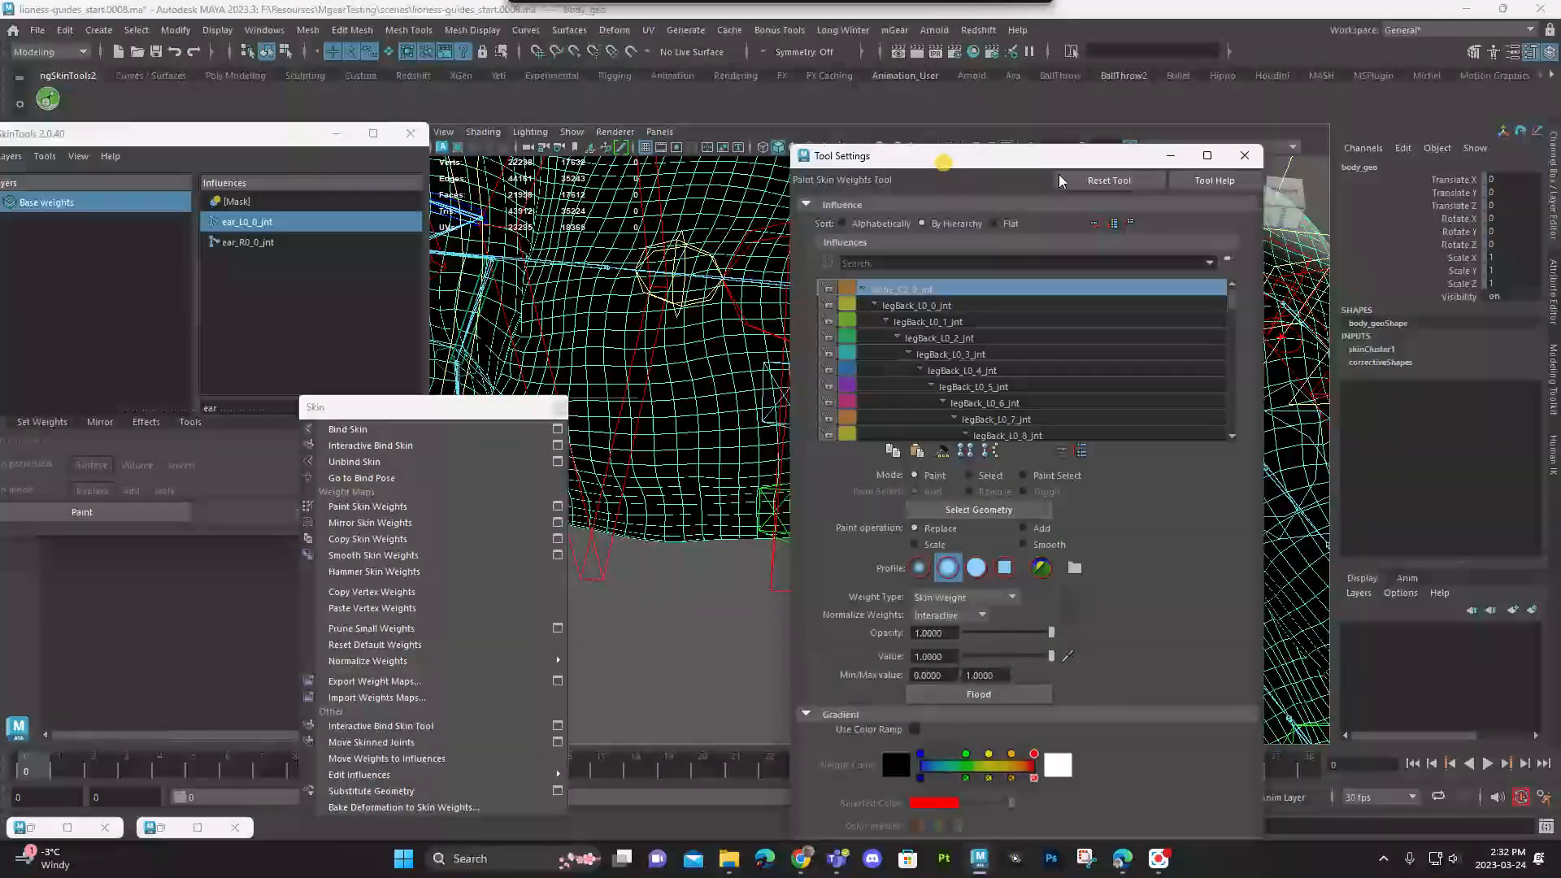
pyautogui.click(1230, 158)
pyautogui.click(302, 310)
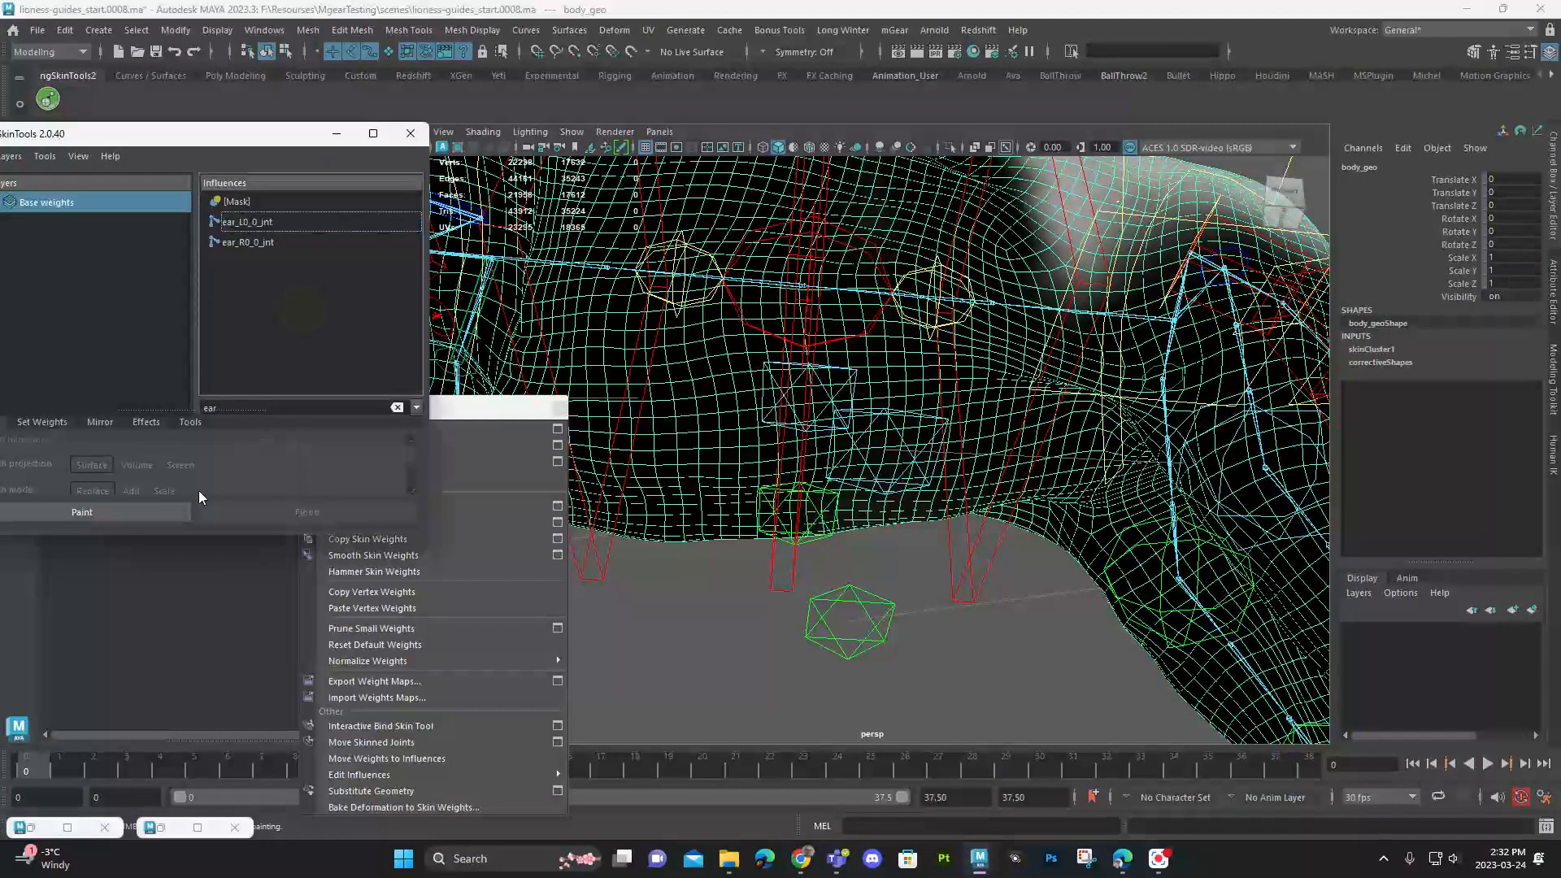
pyautogui.click(135, 513)
pyautogui.scroll(-5, 700, 446)
# Step: Filter the influences by "spine", select spine_C0_0_jnt and paint its weights in Replace mode over the rump and beside the tail base
pyautogui.keyDown('alt'); pyautogui.moveTo(701, 446); pyautogui.dragTo(930, 397); pyautogui.keyUp('alt')
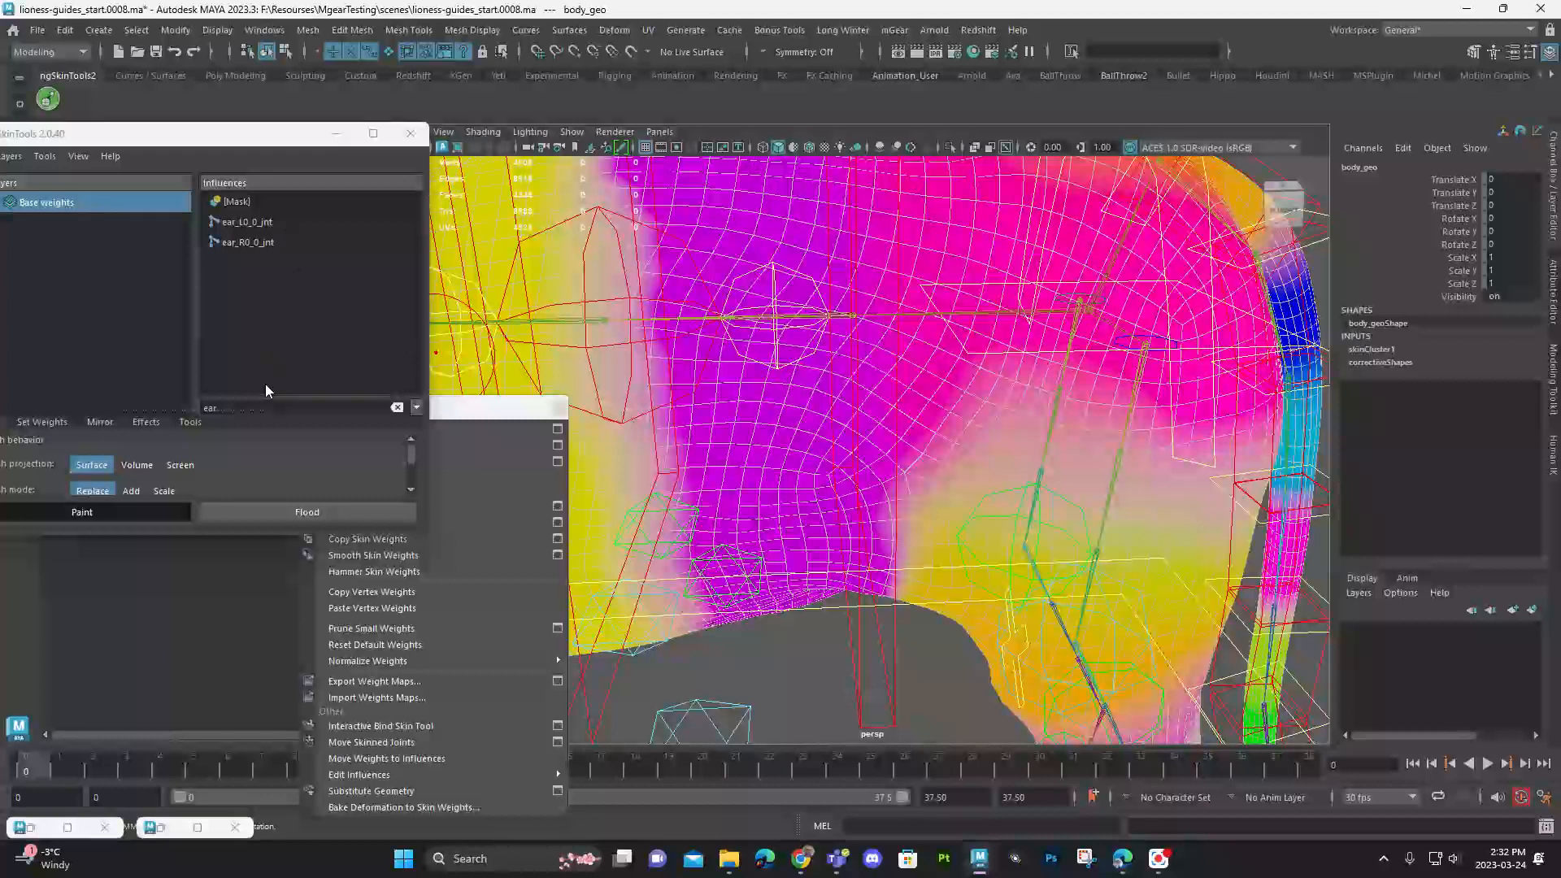
pyautogui.click(254, 408)
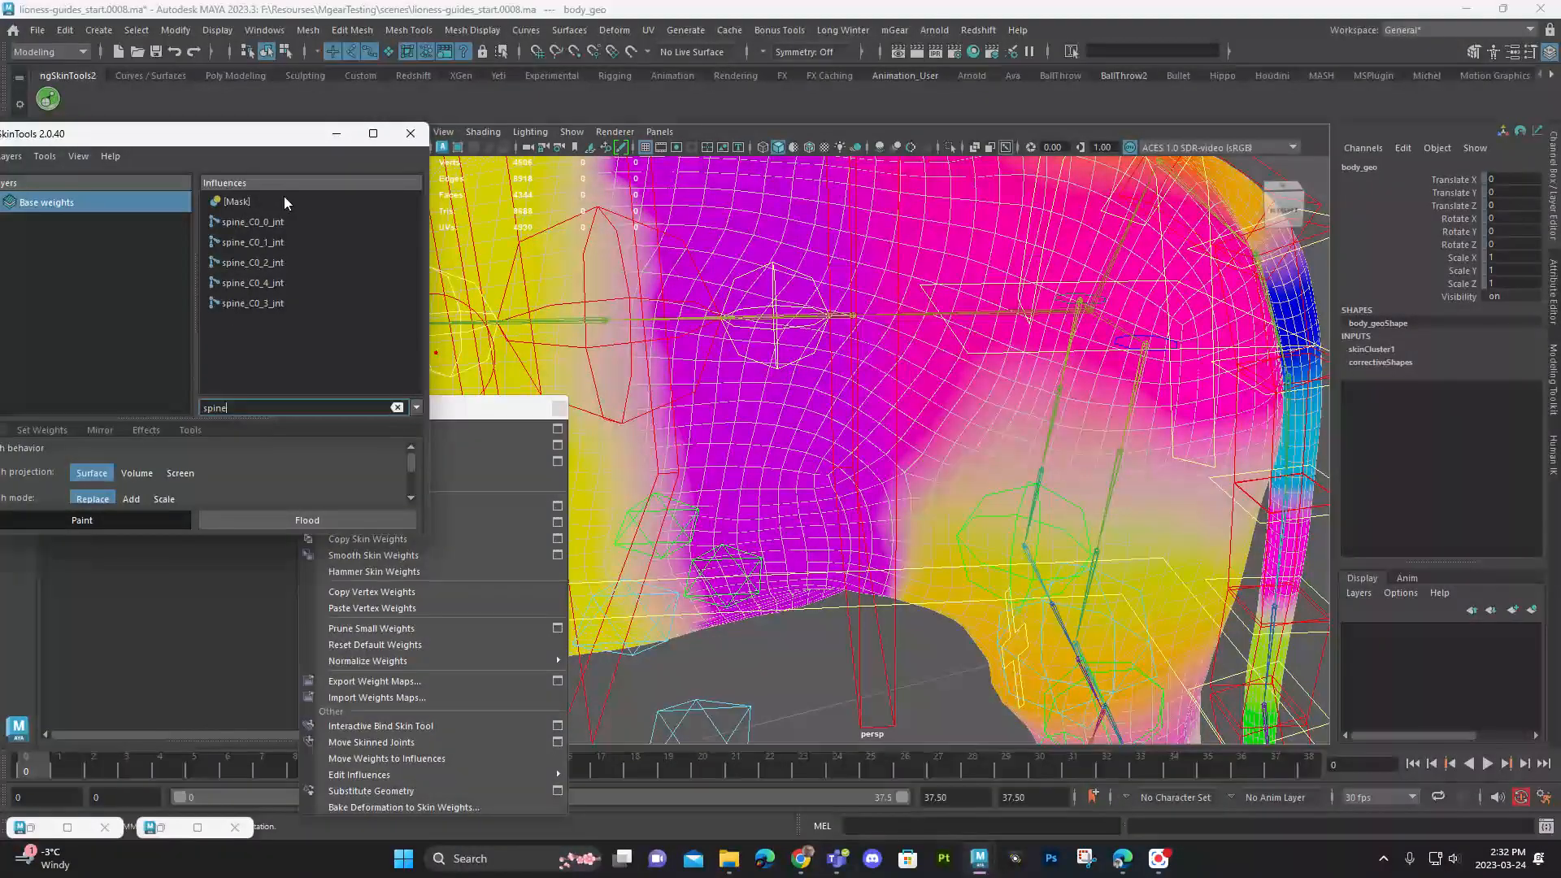
pyautogui.click(309, 226)
pyautogui.moveTo(878, 513)
pyautogui.keyDown('alt'); pyautogui.mouseDown()
pyautogui.moveTo(918, 455)
pyautogui.moveTo(924, 390)
pyautogui.moveTo(943, 408)
pyautogui.moveTo(930, 412)
pyautogui.moveTo(948, 396)
pyautogui.moveTo(1053, 413)
pyautogui.mouseUp(); pyautogui.keyUp('alt')
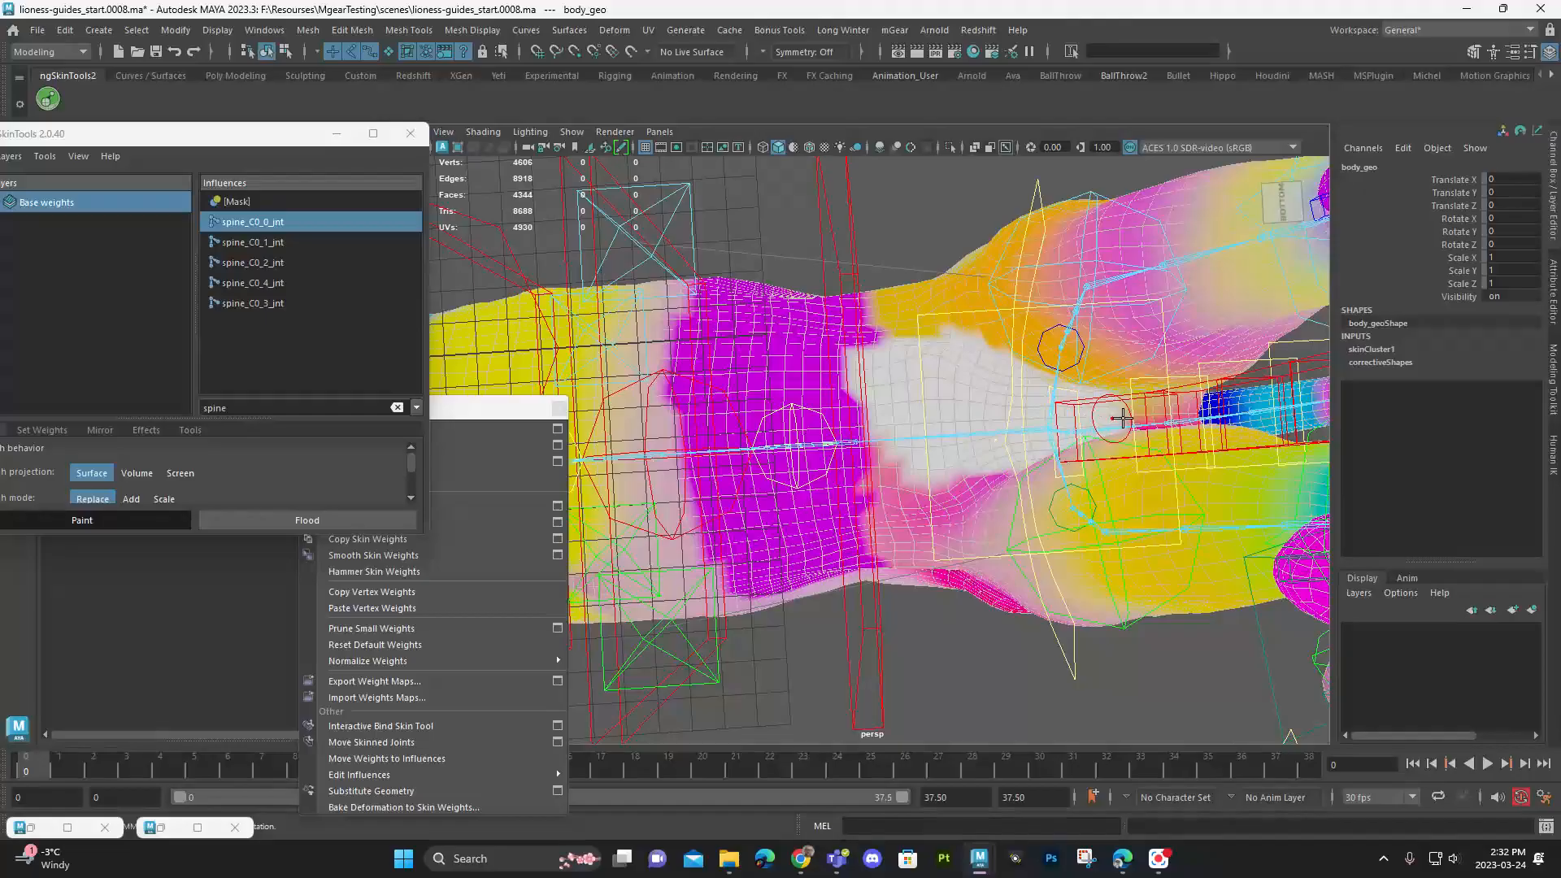
pyautogui.keyDown('alt'); pyautogui.moveTo(1181, 412); pyautogui.dragTo(816, 417); pyautogui.keyUp('alt')
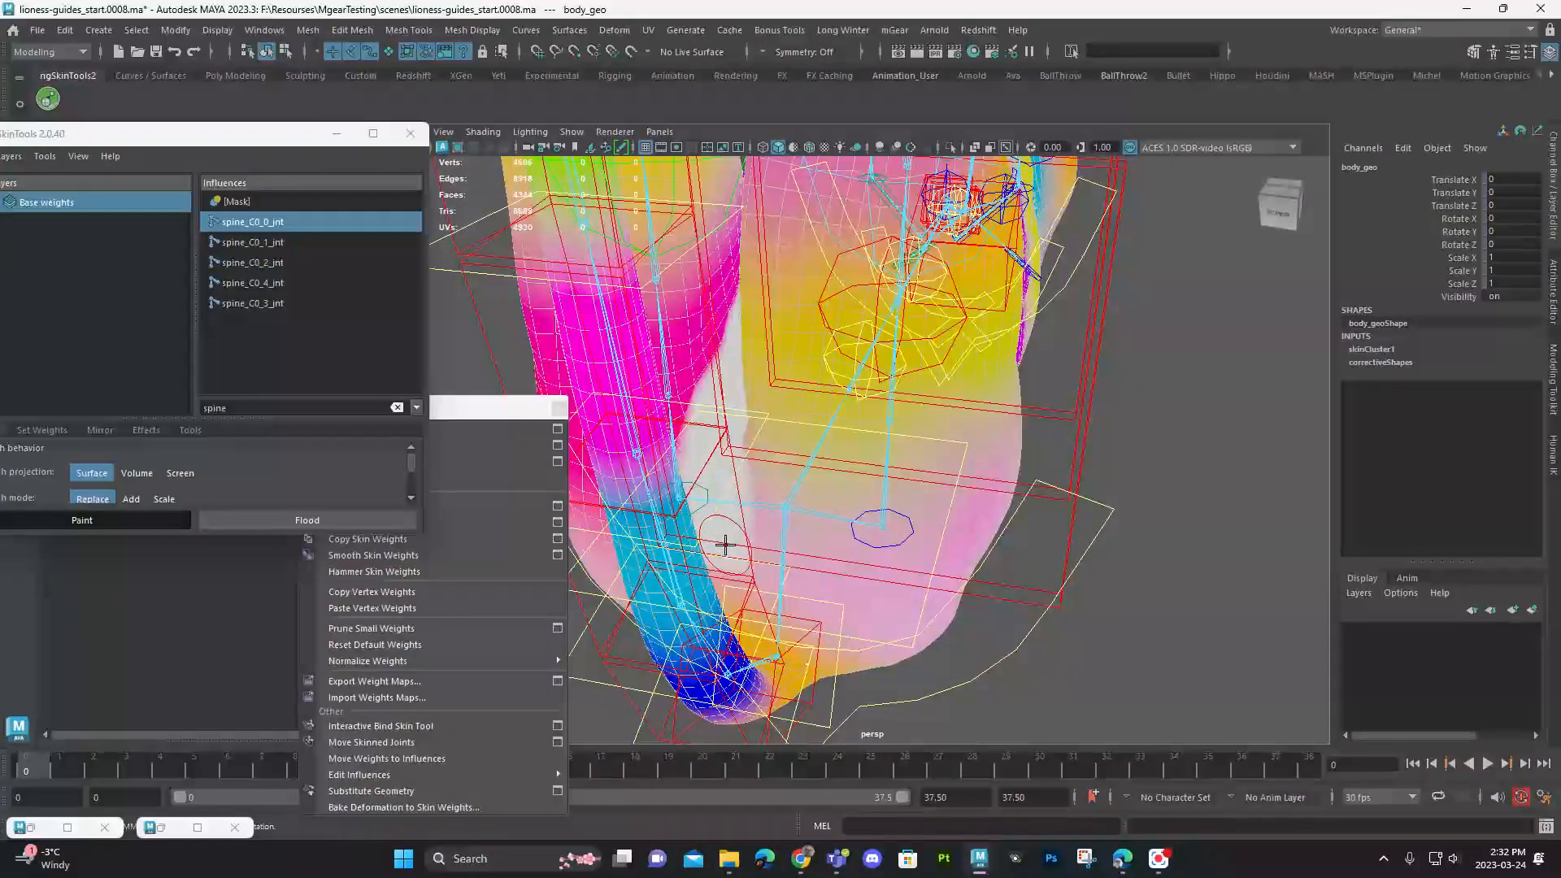
pyautogui.keyDown('alt'); pyautogui.moveTo(770, 586); pyautogui.dragTo(809, 593); pyautogui.keyUp('alt')
pyautogui.moveTo(899, 513); pyautogui.dragTo(835, 303)
pyautogui.keyDown('alt'); pyautogui.moveTo(863, 366); pyautogui.dragTo(895, 408); pyautogui.keyUp('alt')
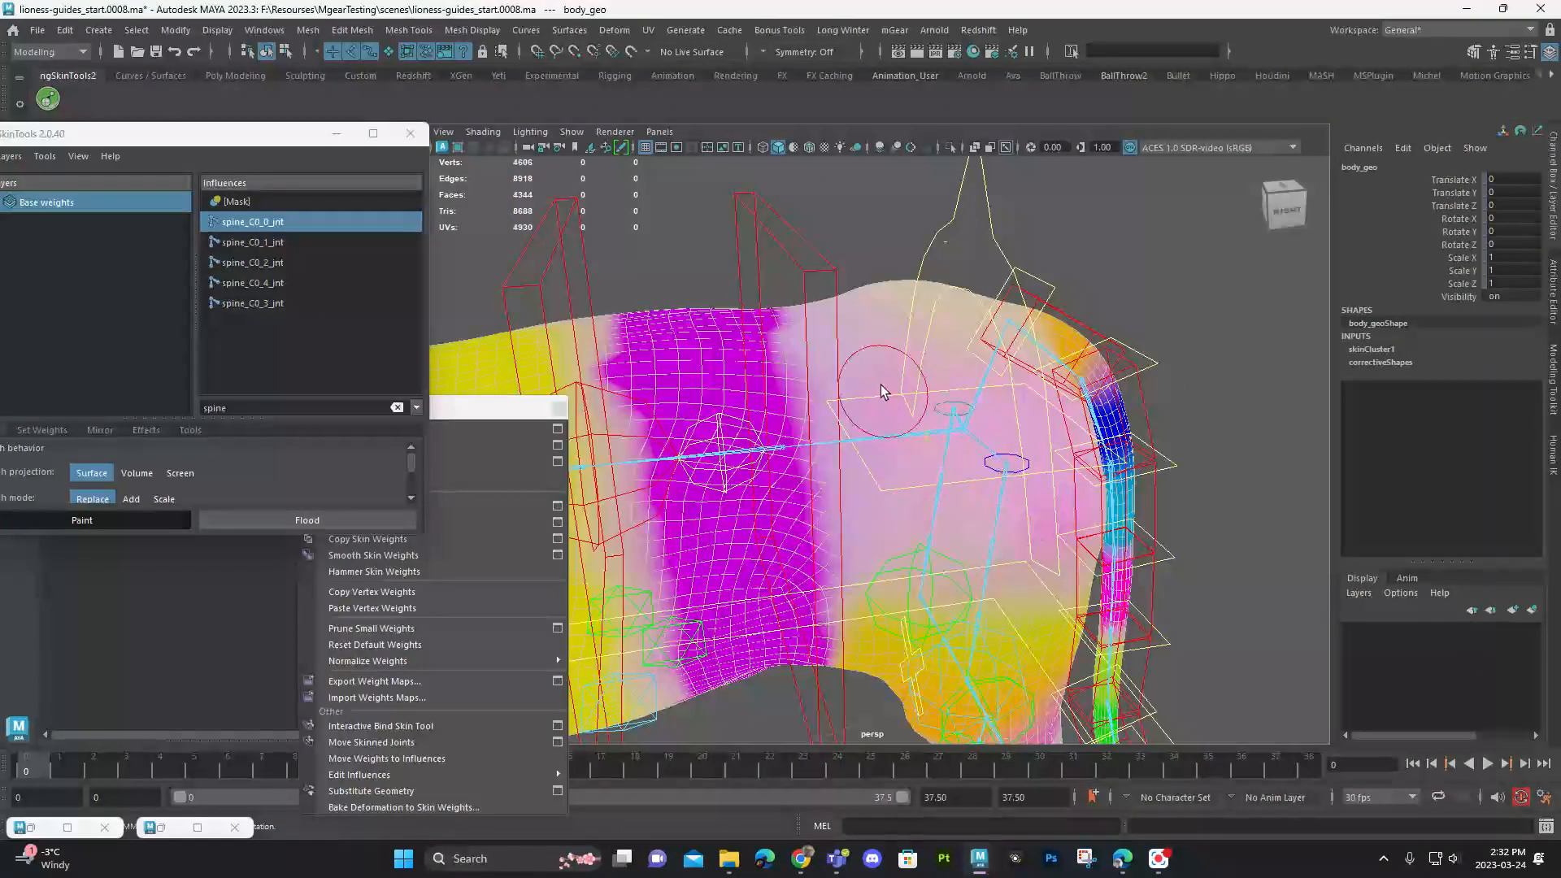
# Step: Paint spine_C0_0_jnt weights over the top of the hips and the skin fold in front of the hind leg
pyautogui.moveTo(833, 344)
pyautogui.mouseDown()
pyautogui.moveTo(851, 341)
pyautogui.moveTo(913, 425)
pyautogui.moveTo(935, 301)
pyautogui.mouseUp()
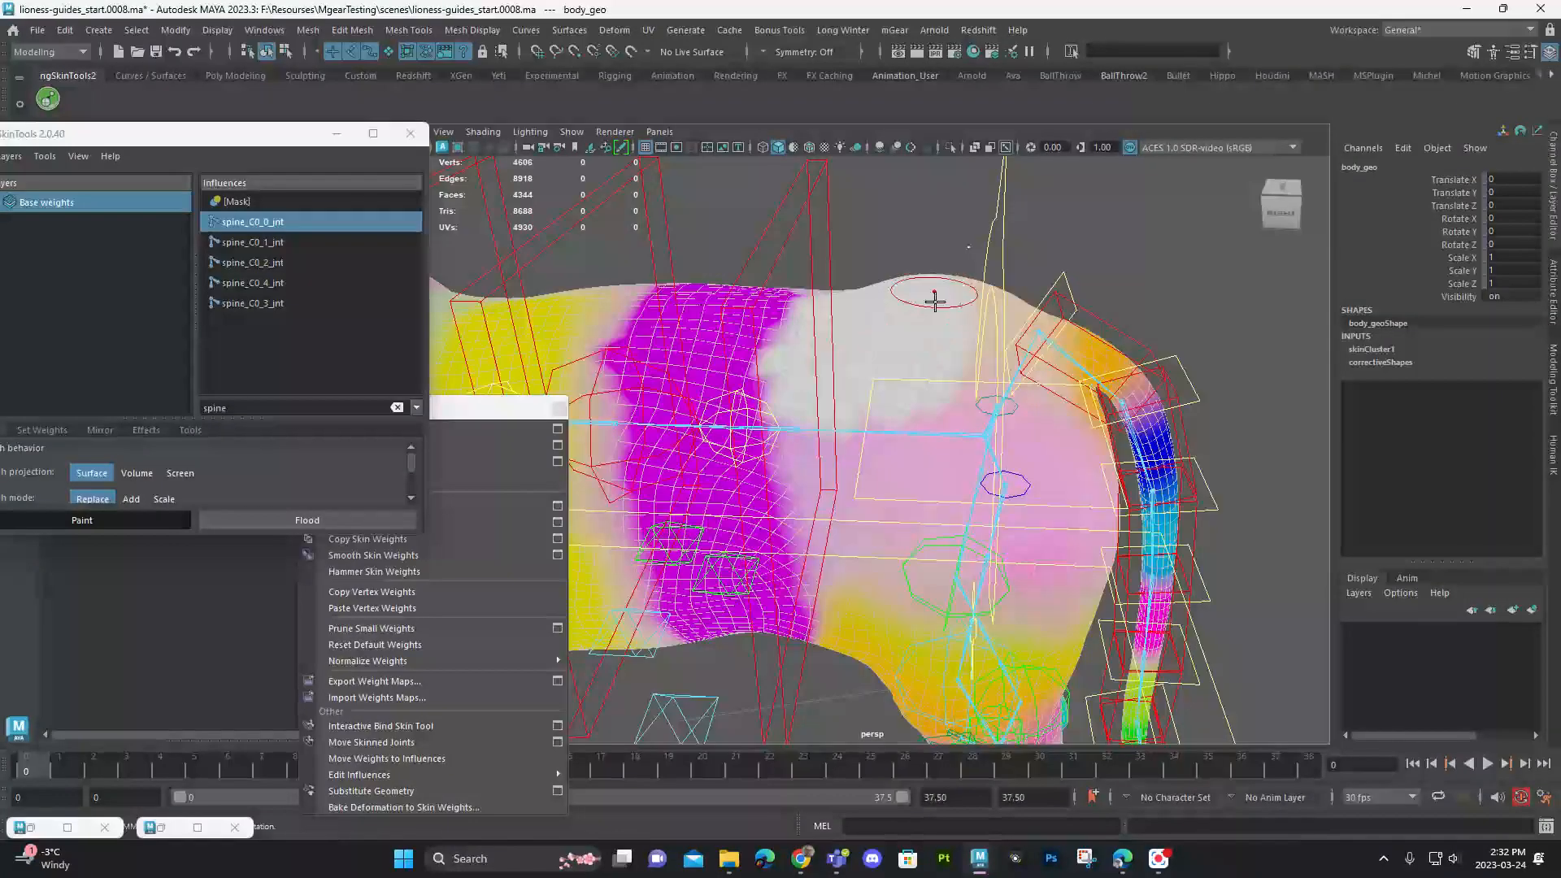
pyautogui.keyDown('alt'); pyautogui.moveTo(979, 352); pyautogui.dragTo(909, 342); pyautogui.keyUp('alt')
pyautogui.keyDown('alt'); pyautogui.moveTo(904, 520); pyautogui.dragTo(895, 355, button='middle'); pyautogui.keyUp('alt')
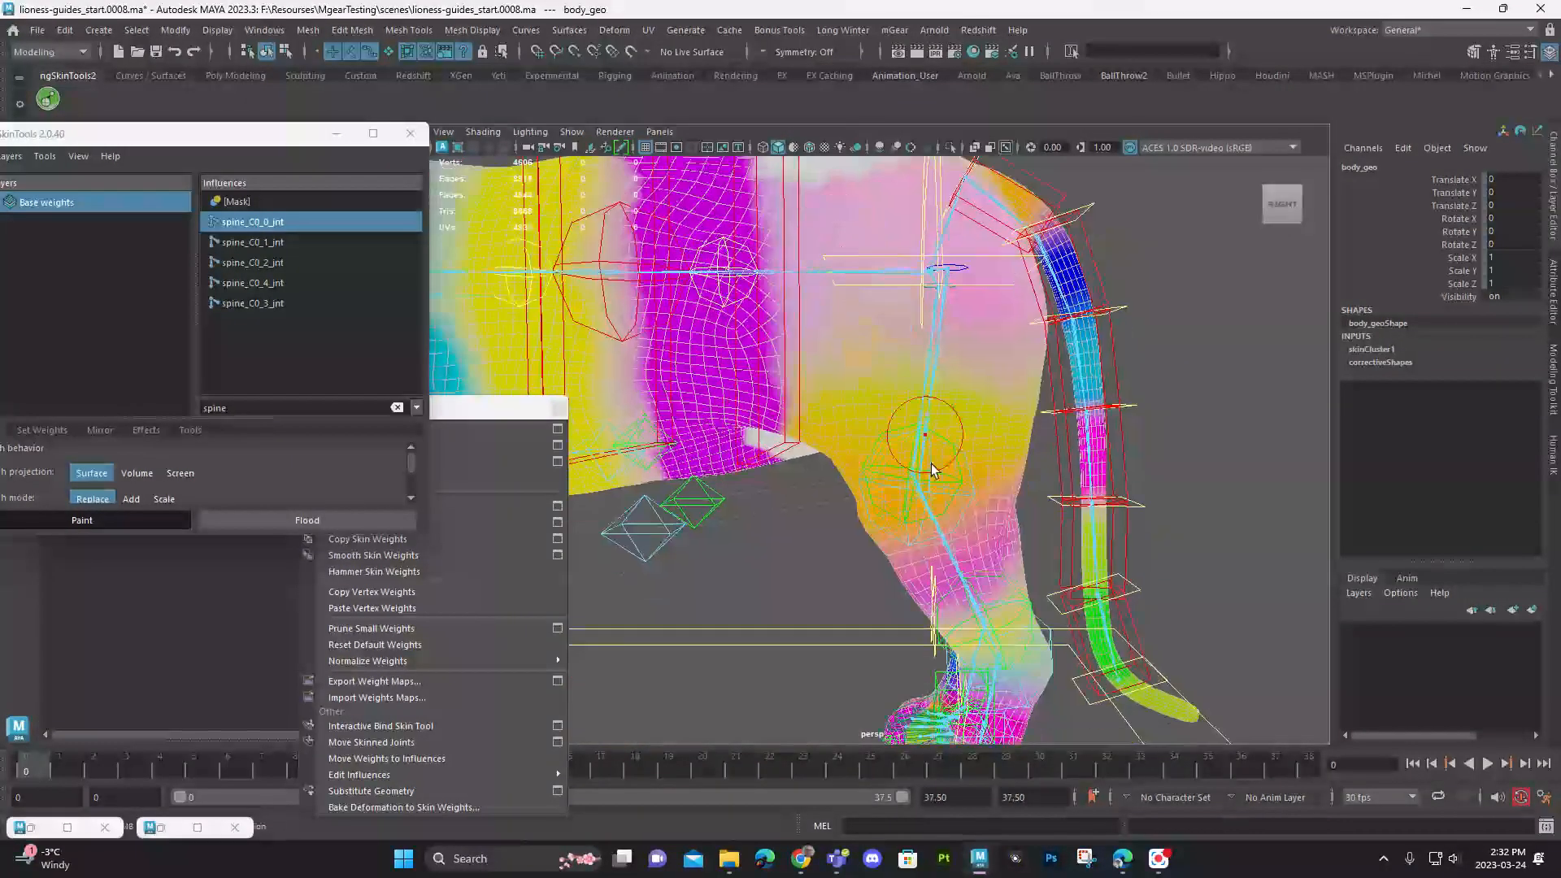
pyautogui.keyDown('alt'); pyautogui.moveTo(959, 584); pyautogui.dragTo(935, 474, button='middle'); pyautogui.keyUp('alt')
pyautogui.keyDown('alt'); pyautogui.moveTo(882, 391); pyautogui.dragTo(808, 377); pyautogui.keyUp('alt')
pyautogui.keyDown('alt'); pyautogui.moveTo(836, 334); pyautogui.dragTo(923, 460, button='middle'); pyautogui.keyUp('alt')
pyautogui.keyDown('alt'); pyautogui.moveTo(924, 460); pyautogui.dragTo(850, 486); pyautogui.keyUp('alt')
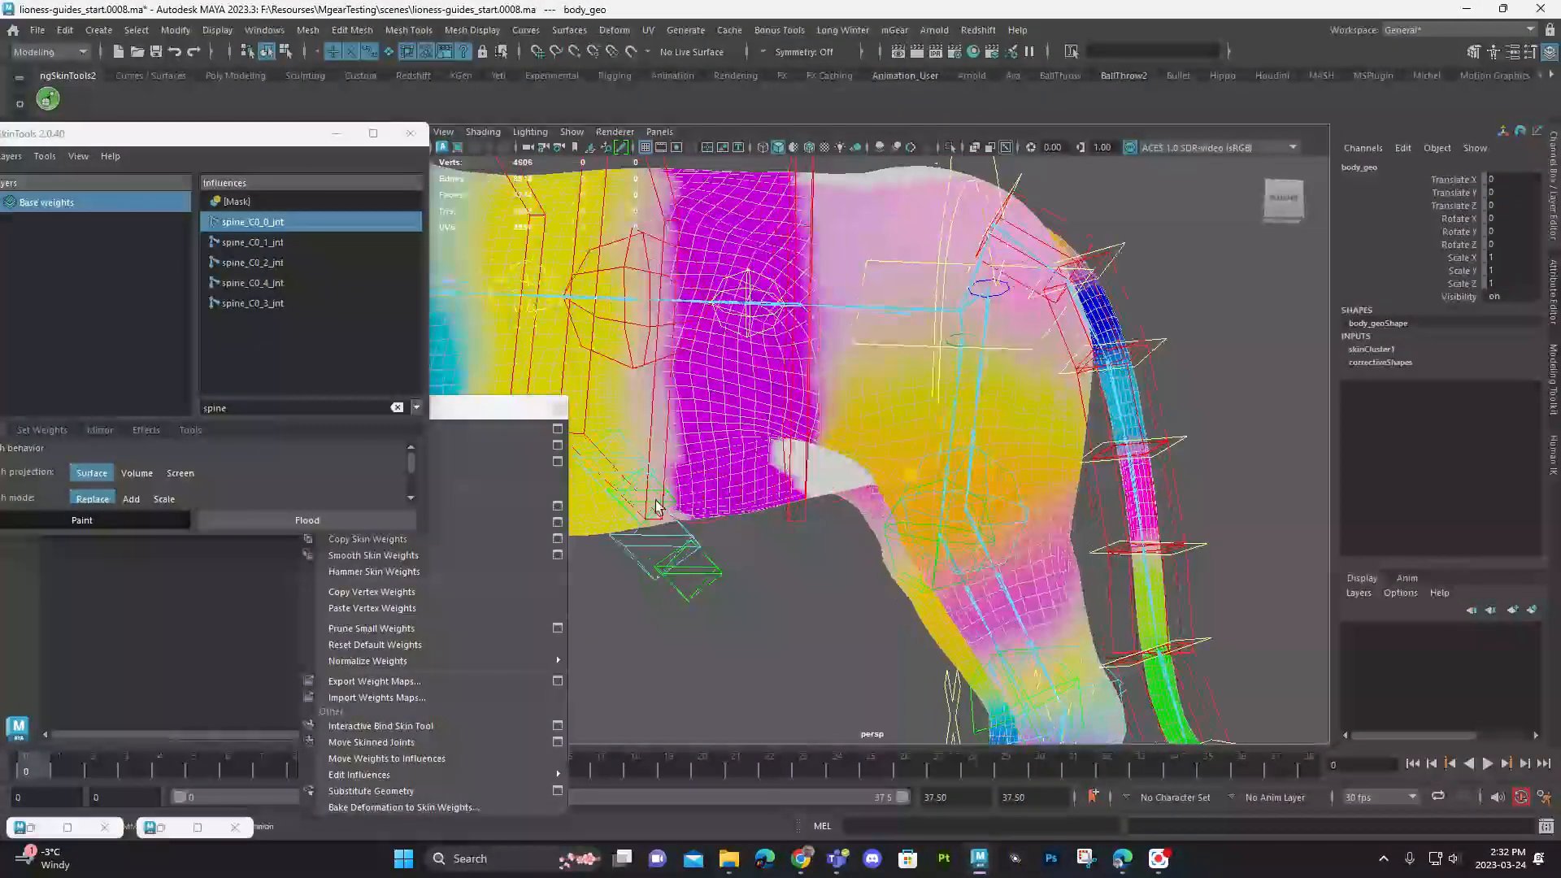
# Step: Enlarge the ngSkinTools window and smooth the spine_C0_0_jnt weights with intensity 0.300 and 6 iterations
pyautogui.moveTo(191, 140); pyautogui.dragTo(307, 108)
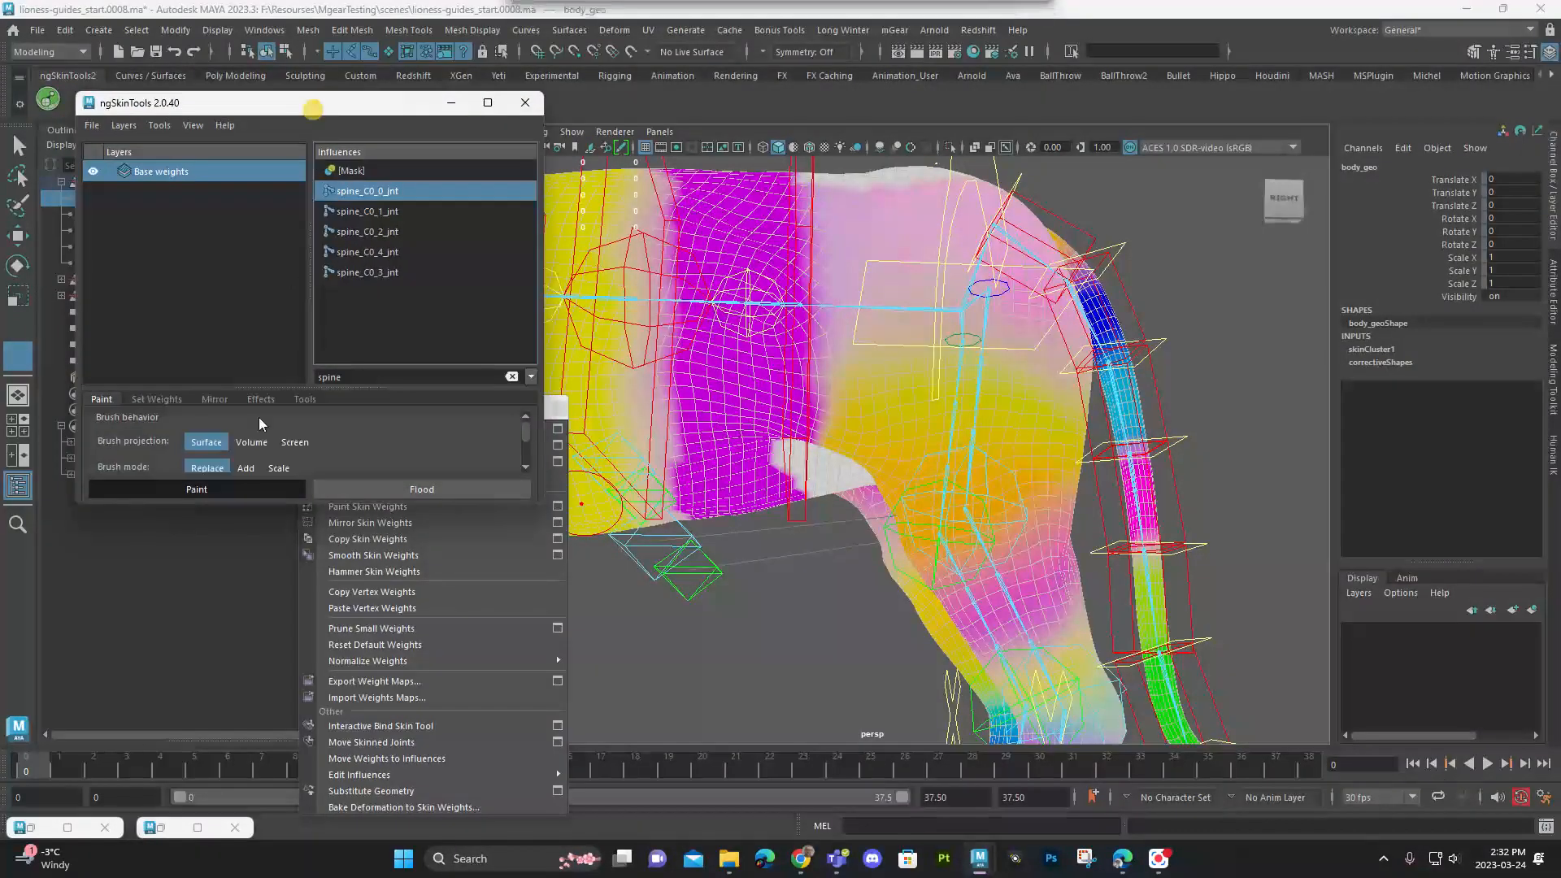
pyautogui.moveTo(228, 505); pyautogui.dragTo(224, 723)
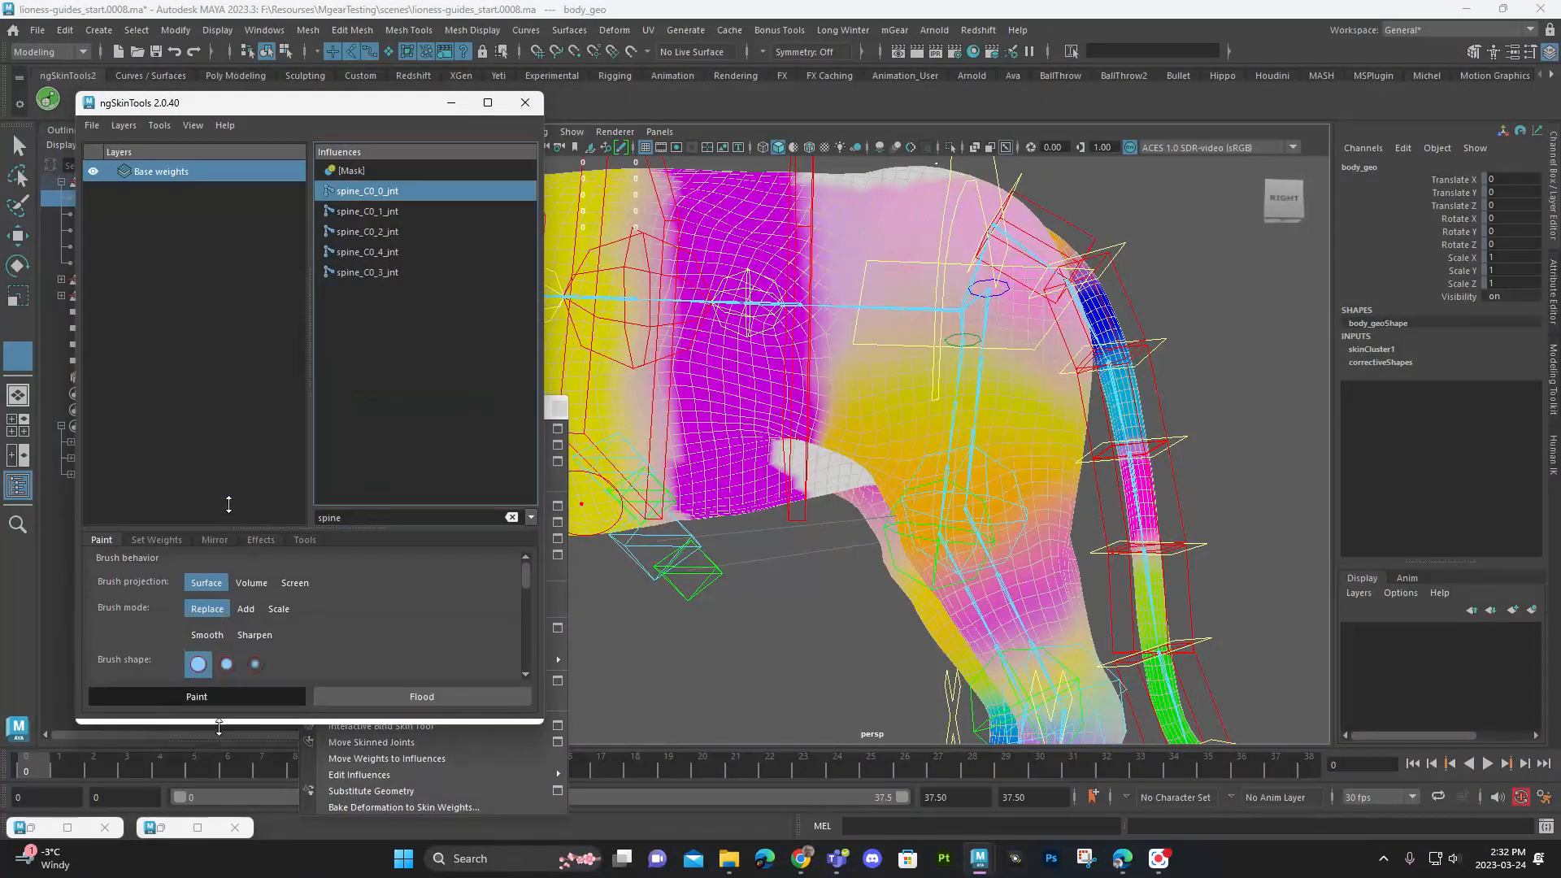
pyautogui.click(157, 550)
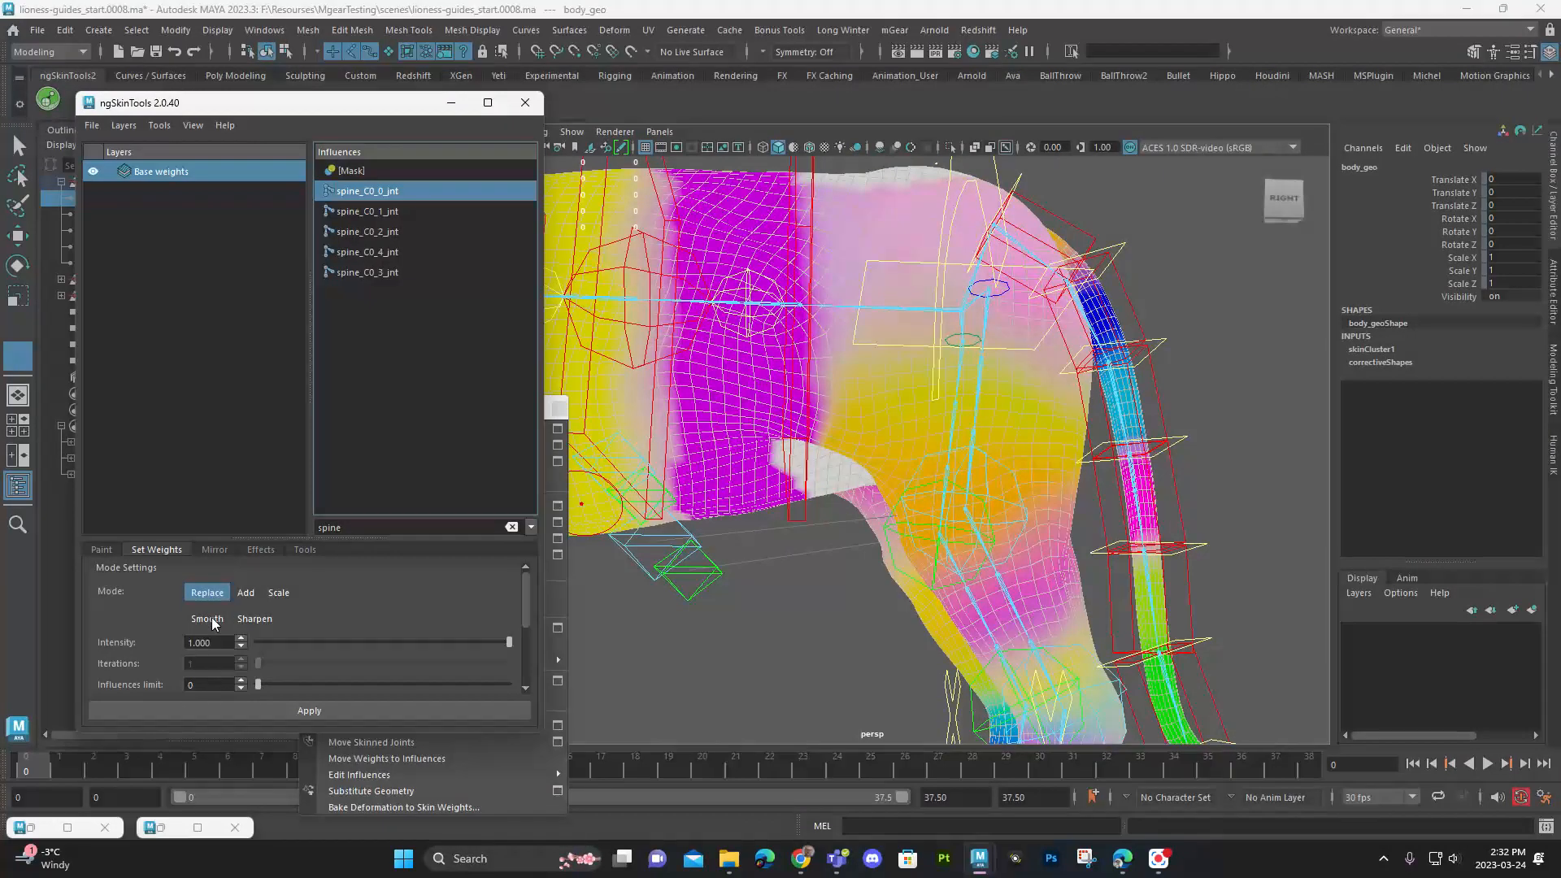
pyautogui.moveTo(257, 663); pyautogui.dragTo(277, 663)
pyautogui.click(314, 711)
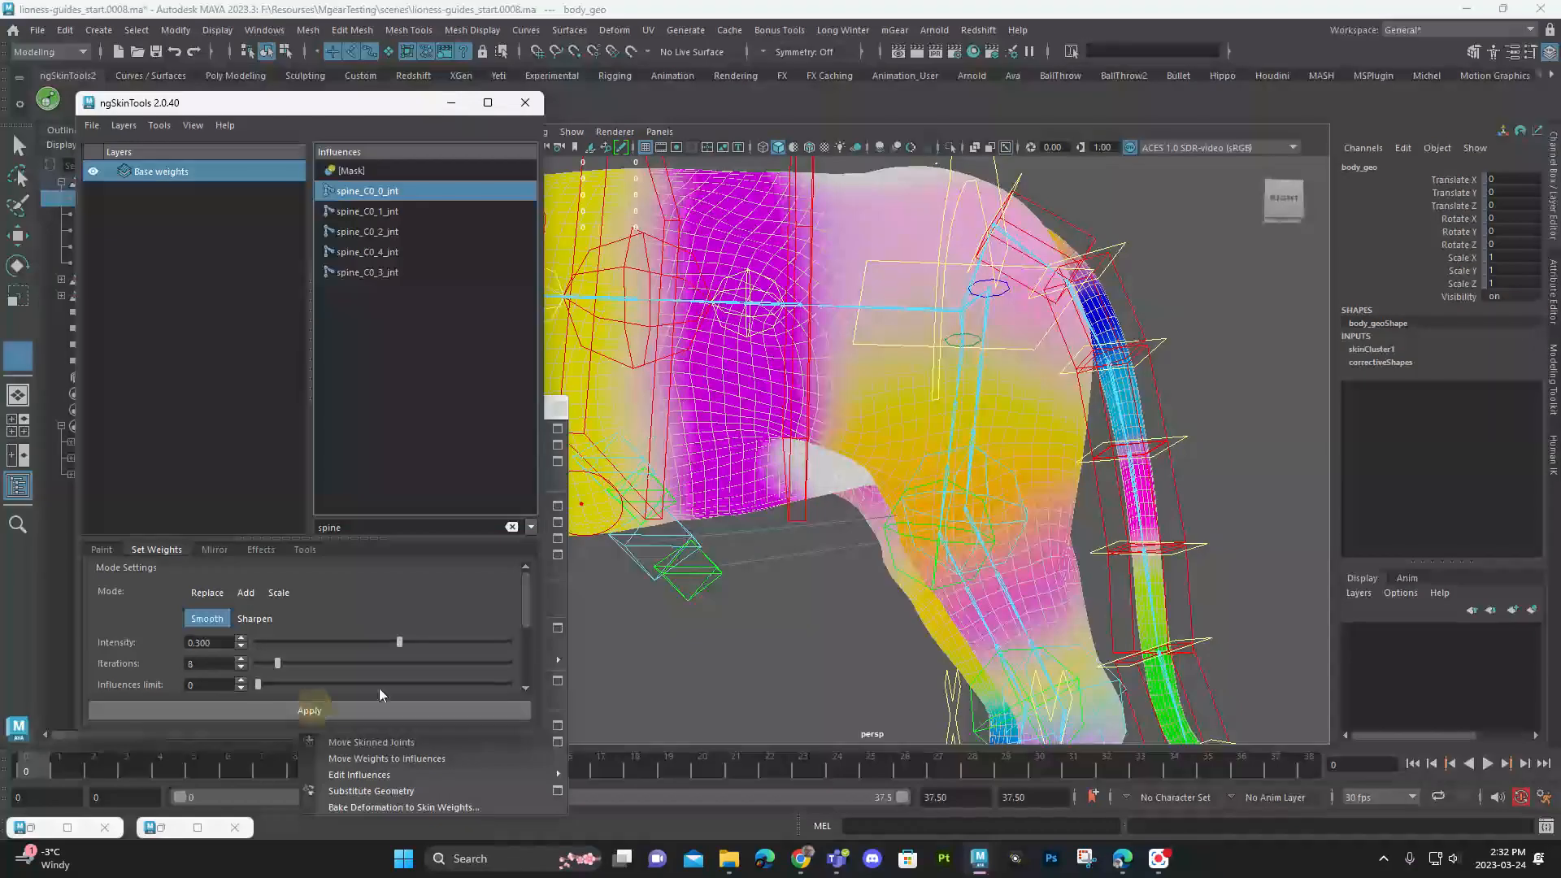
# Step: Leave weight painting, move the hip control spine_C0_ik0_ctl to test the smoothed weights, and undo the move
pyautogui.keyDown('alt'); pyautogui.moveTo(839, 413); pyautogui.dragTo(958, 442, button='middle'); pyautogui.keyUp('alt')
pyautogui.scroll(-4, 976, 452)
pyautogui.keyDown('alt'); pyautogui.moveTo(1010, 466); pyautogui.dragTo(1018, 500); pyautogui.keyUp('alt')
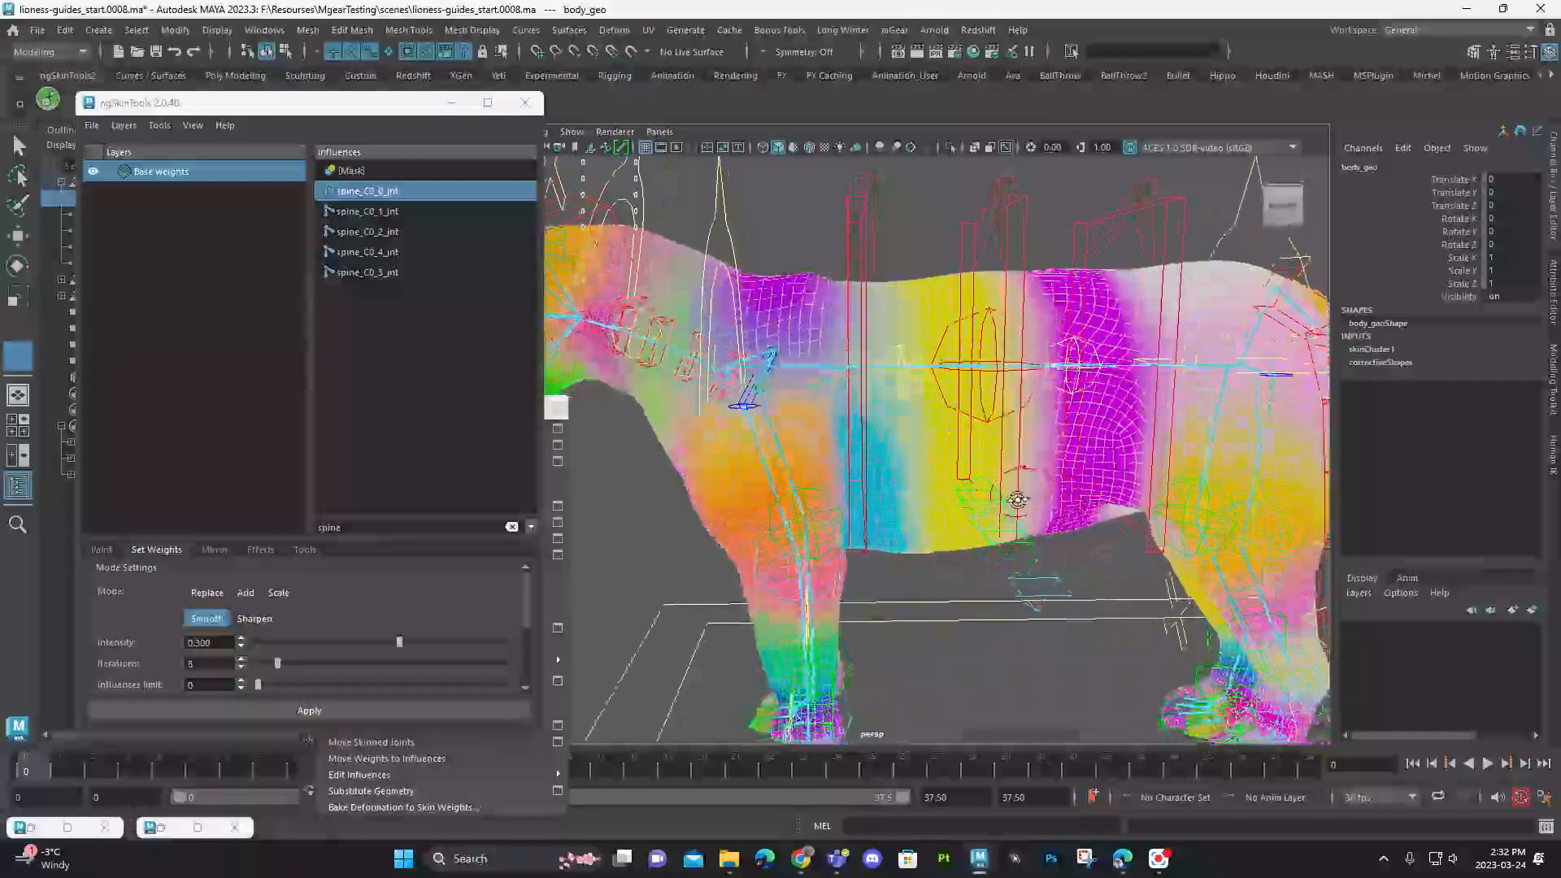
pyautogui.keyDown('alt'); pyautogui.moveTo(1018, 500); pyautogui.dragTo(906, 485, button='right'); pyautogui.keyUp('alt')
pyautogui.keyDown('alt'); pyautogui.moveTo(906, 484); pyautogui.dragTo(840, 450, button='middle'); pyautogui.keyUp('alt')
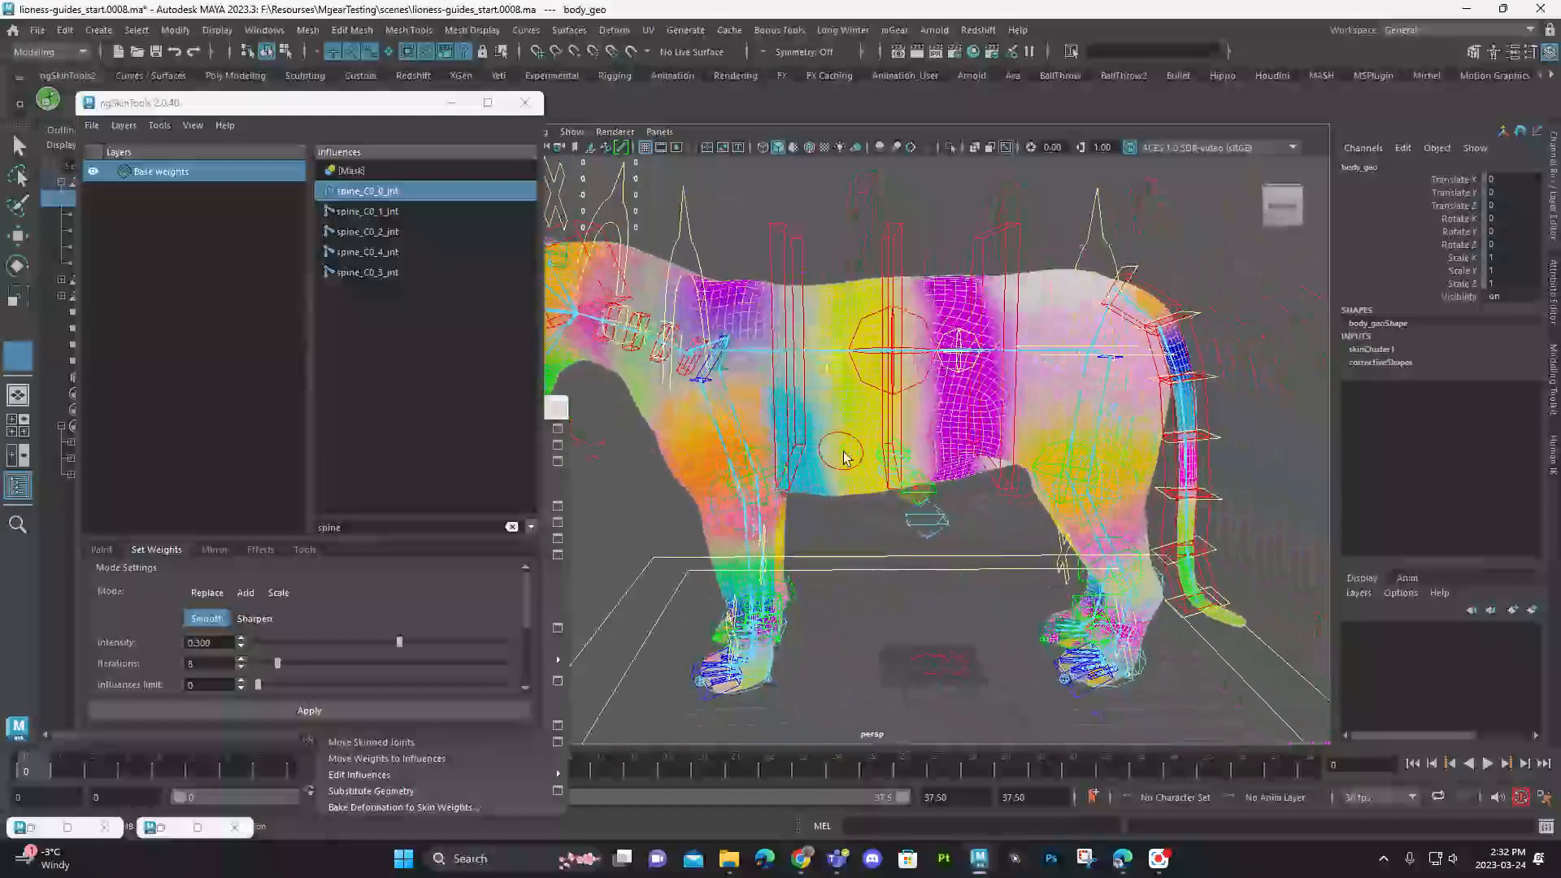
pyautogui.press('q')
pyautogui.click(837, 527)
pyautogui.moveTo(1079, 276); pyautogui.dragTo(1117, 243)
pyautogui.press('w')
pyautogui.keyDown('alt'); pyautogui.moveTo(1112, 350); pyautogui.dragTo(1039, 363); pyautogui.keyUp('alt')
pyautogui.hotkey('ctrl', 'z')
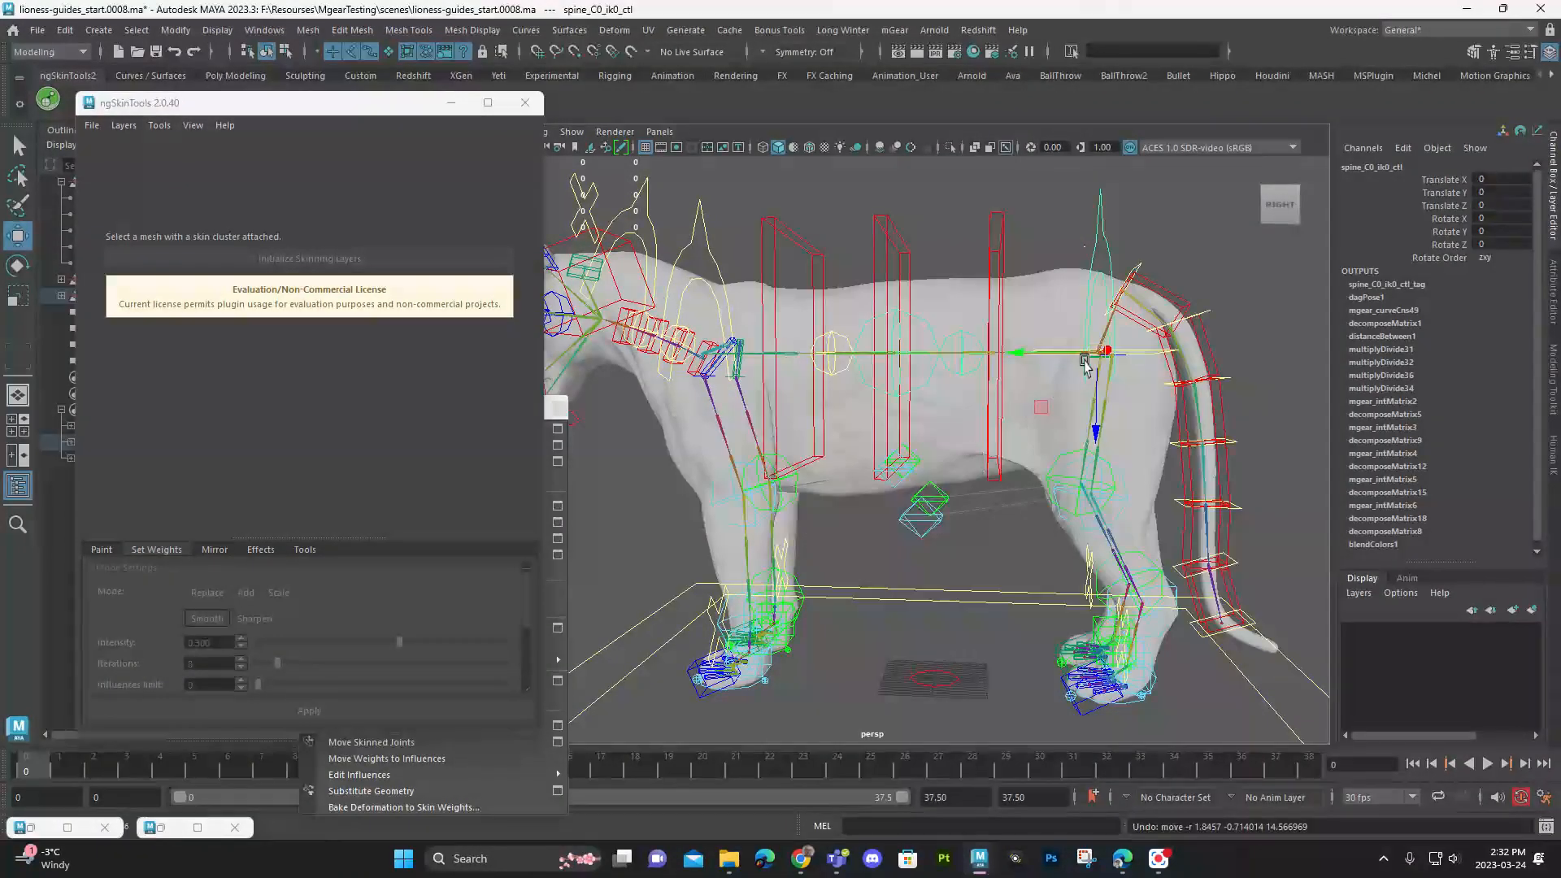
# Step: Move the mid-spine control spine_C0_tan_ctl upward to test the belly and back deformation, and undo the move
pyautogui.click(902, 350)
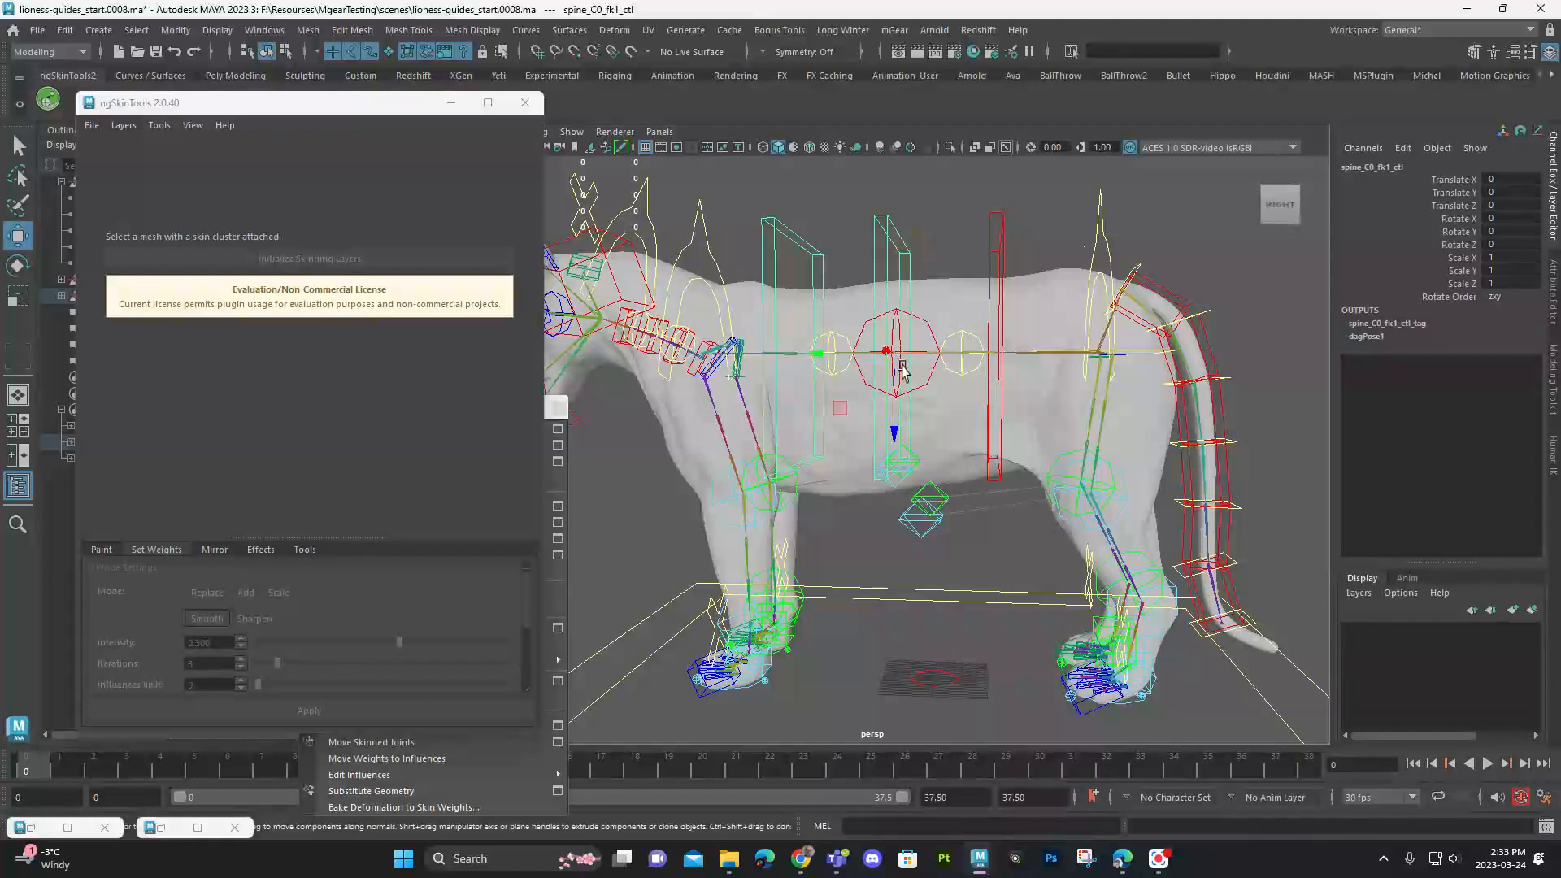
pyautogui.press('q')
pyautogui.click(925, 382)
pyautogui.press('w')
pyautogui.moveTo(925, 382); pyautogui.dragTo(874, 309)
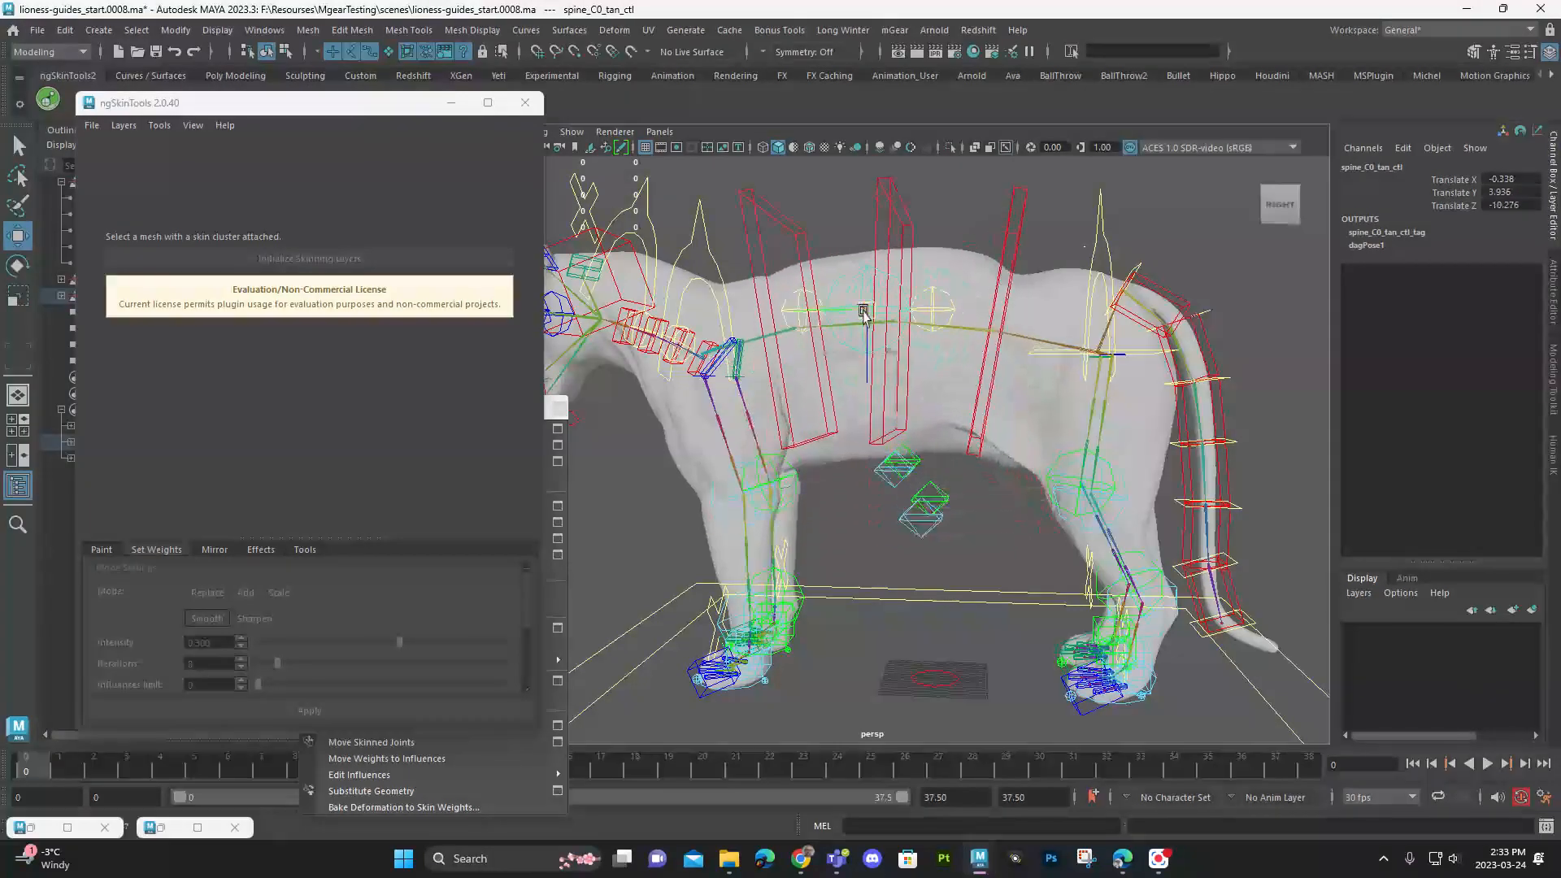
pyautogui.hotkey('ctrl', 'z')
pyautogui.click(956, 285)
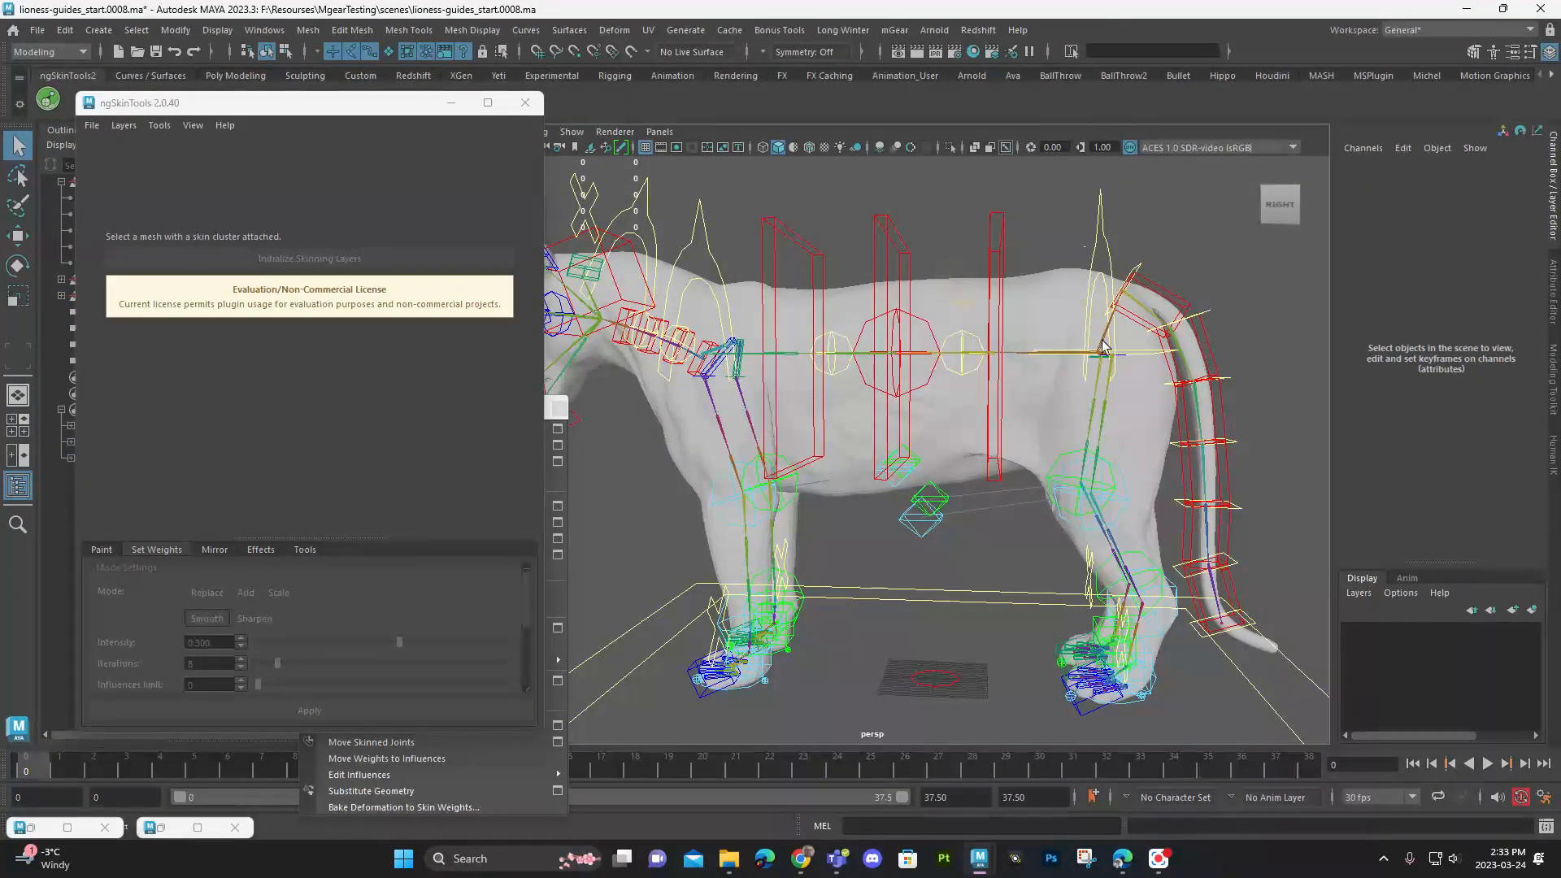
# Step: Rotate the tail control tail_C0_fk1_ctl to test the deformation around the tail base, and reset the rotation
pyautogui.keyDown('alt'); pyautogui.moveTo(1089, 339); pyautogui.dragTo(1017, 370, button='middle'); pyautogui.keyUp('alt')
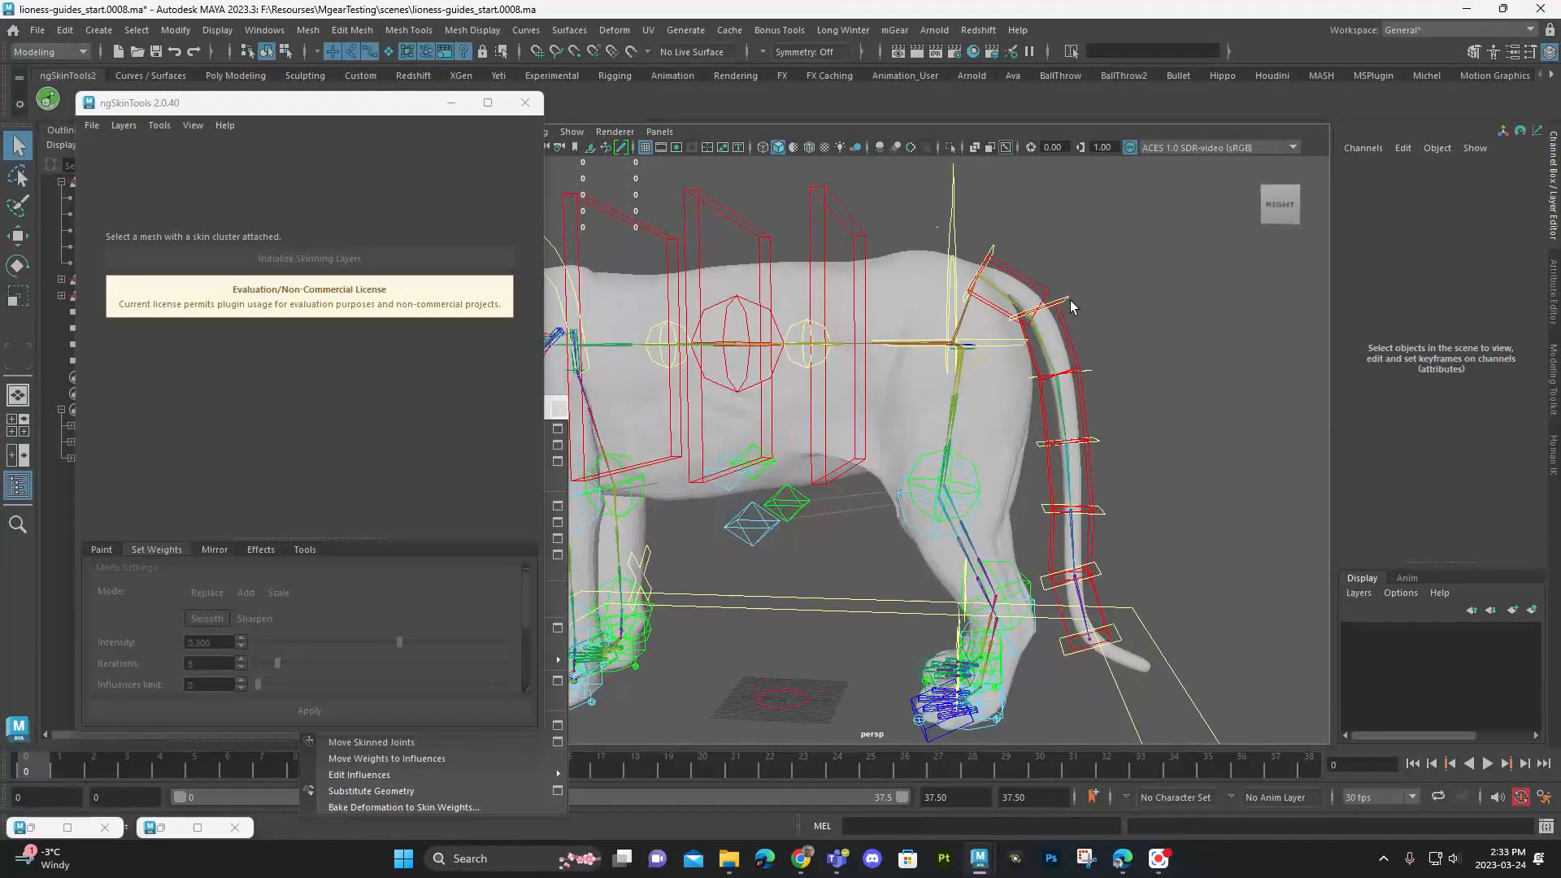
pyautogui.click(1071, 344)
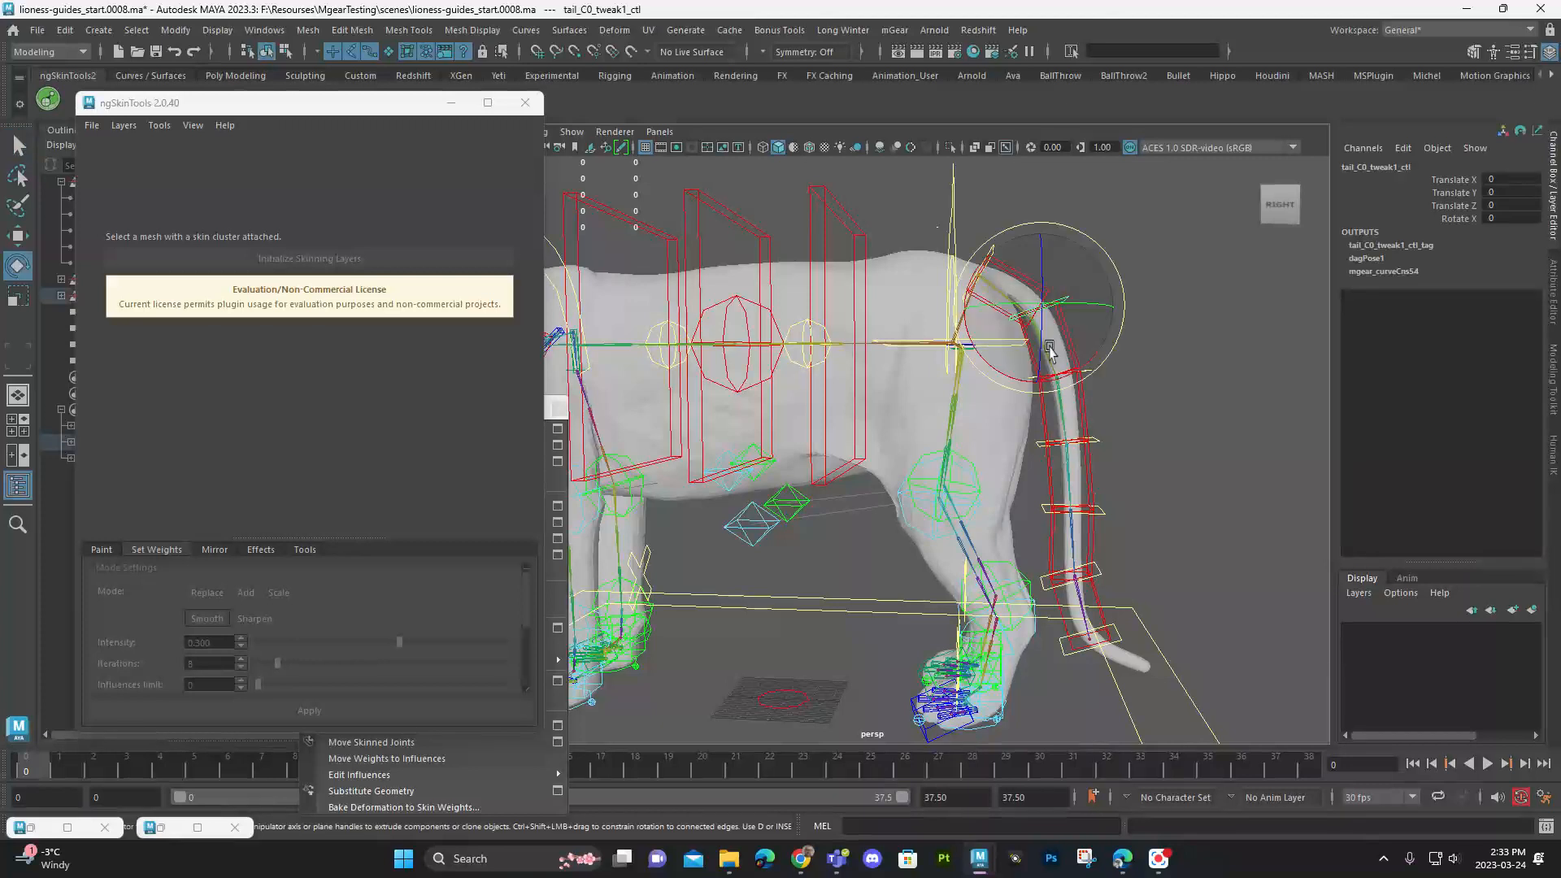
pyautogui.click(1070, 341)
pyautogui.press('e')
pyautogui.moveTo(998, 375); pyautogui.dragTo(1061, 368)
pyautogui.press('q')
# Step: Lift the hind foot control legBack_L0_ik_ctl up and backward to stretch the skin fold in front of the leg
pyautogui.keyDown('alt'); pyautogui.moveTo(963, 434); pyautogui.dragTo(973, 439); pyautogui.keyUp('alt')
pyautogui.keyDown('alt'); pyautogui.moveTo(973, 439); pyautogui.dragTo(1083, 463, button='right'); pyautogui.keyUp('alt')
pyautogui.keyDown('alt'); pyautogui.moveTo(1013, 500); pyautogui.dragTo(941, 459, button='middle'); pyautogui.keyUp('alt')
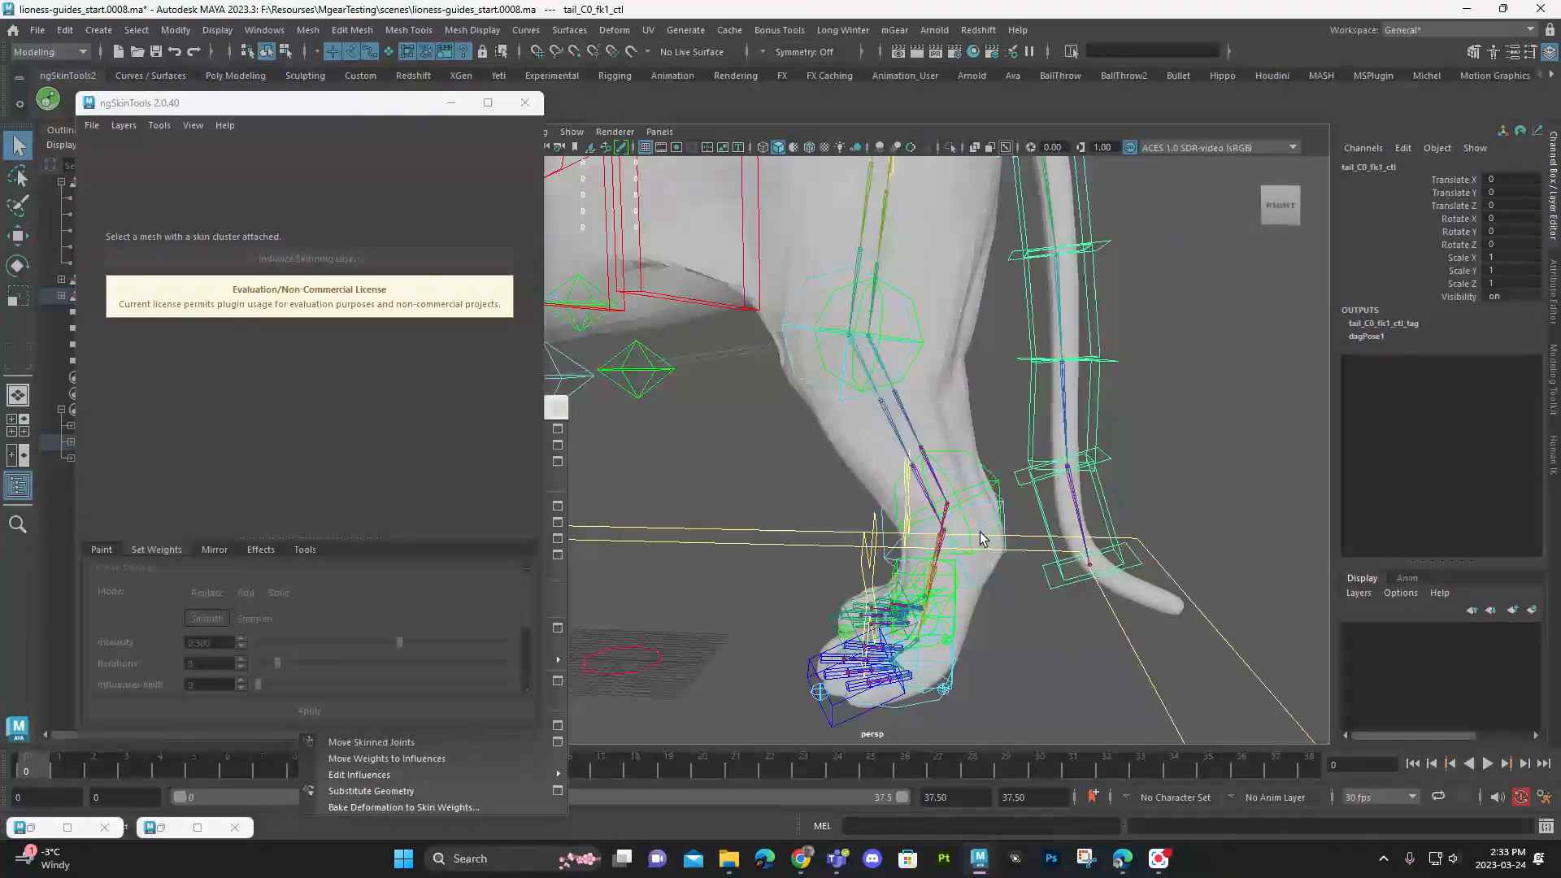
pyautogui.keyDown('alt'); pyautogui.moveTo(999, 486); pyautogui.dragTo(1141, 622); pyautogui.keyUp('alt')
pyautogui.click(1011, 526)
pyautogui.keyDown('alt'); pyautogui.moveTo(1010, 526); pyautogui.dragTo(840, 594); pyautogui.keyUp('alt')
pyautogui.press('w')
pyautogui.moveTo(954, 658); pyautogui.dragTo(1229, 485)
pyautogui.keyDown('alt'); pyautogui.moveTo(872, 443); pyautogui.dragTo(867, 533, button='middle'); pyautogui.keyUp('alt')
pyautogui.keyDown('alt'); pyautogui.moveTo(915, 561); pyautogui.dragTo(864, 614); pyautogui.keyUp('alt')
# Step: Select groups of body_geo vertices around the groin fold and lower belly, and apply Hammer Skin Weights with the Skin commands kept open
pyautogui.click(869, 610)
pyautogui.moveTo(818, 519); pyautogui.dragTo(792, 509, button='right')
pyautogui.moveTo(899, 569); pyautogui.dragTo(737, 422)
pyautogui.press('space')
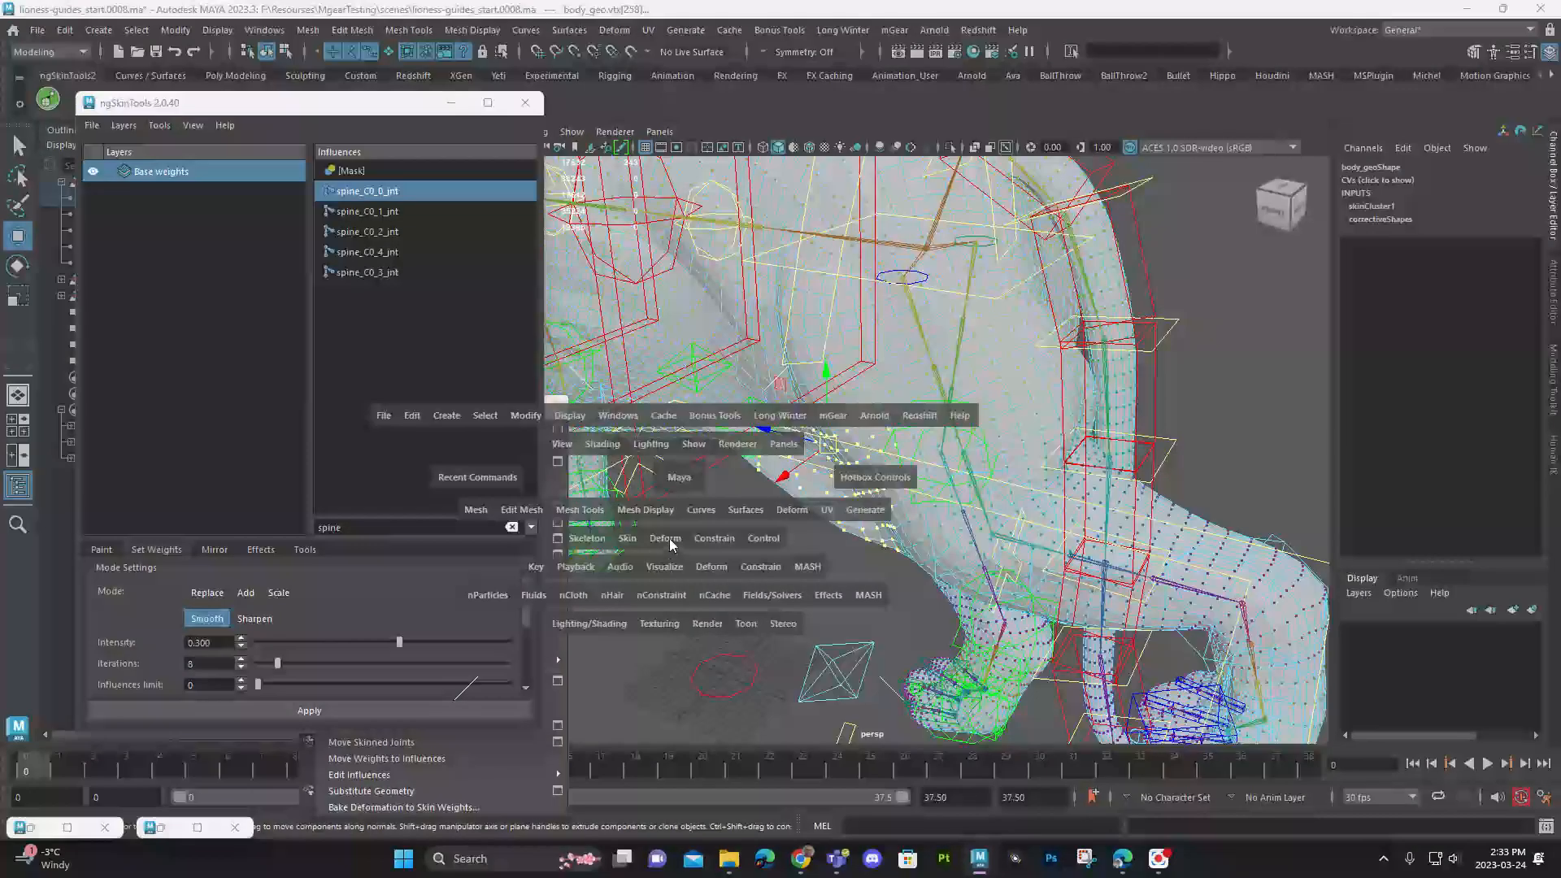
pyautogui.click(630, 539)
pyautogui.click(763, 113)
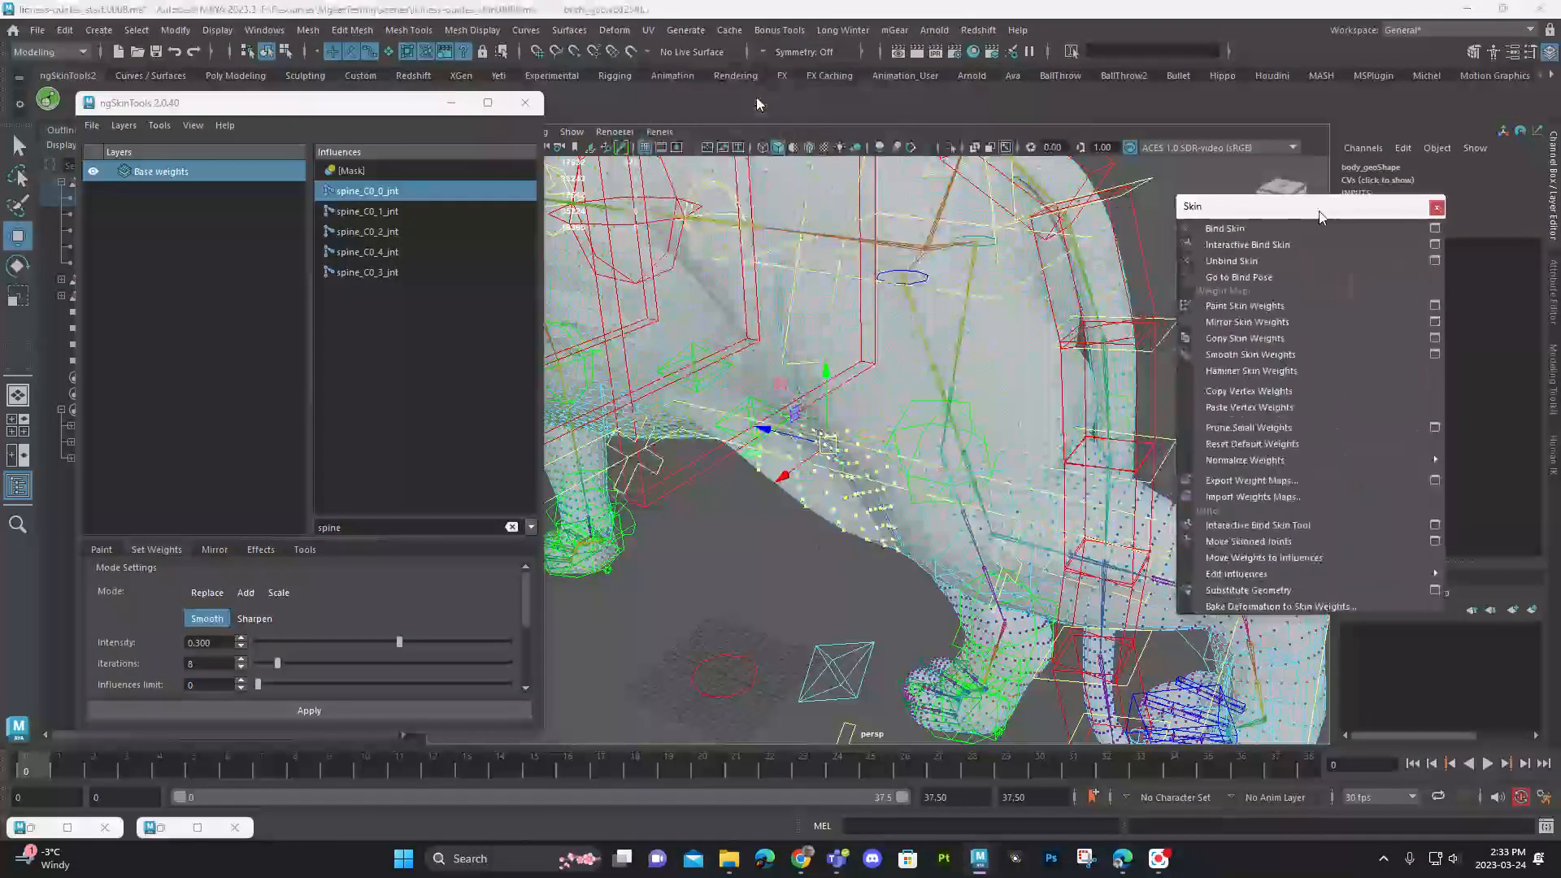
pyautogui.click(1344, 370)
pyautogui.keyDown('alt'); pyautogui.moveTo(886, 561); pyautogui.dragTo(738, 420); pyautogui.keyUp('alt')
pyautogui.moveTo(757, 516); pyautogui.dragTo(709, 416)
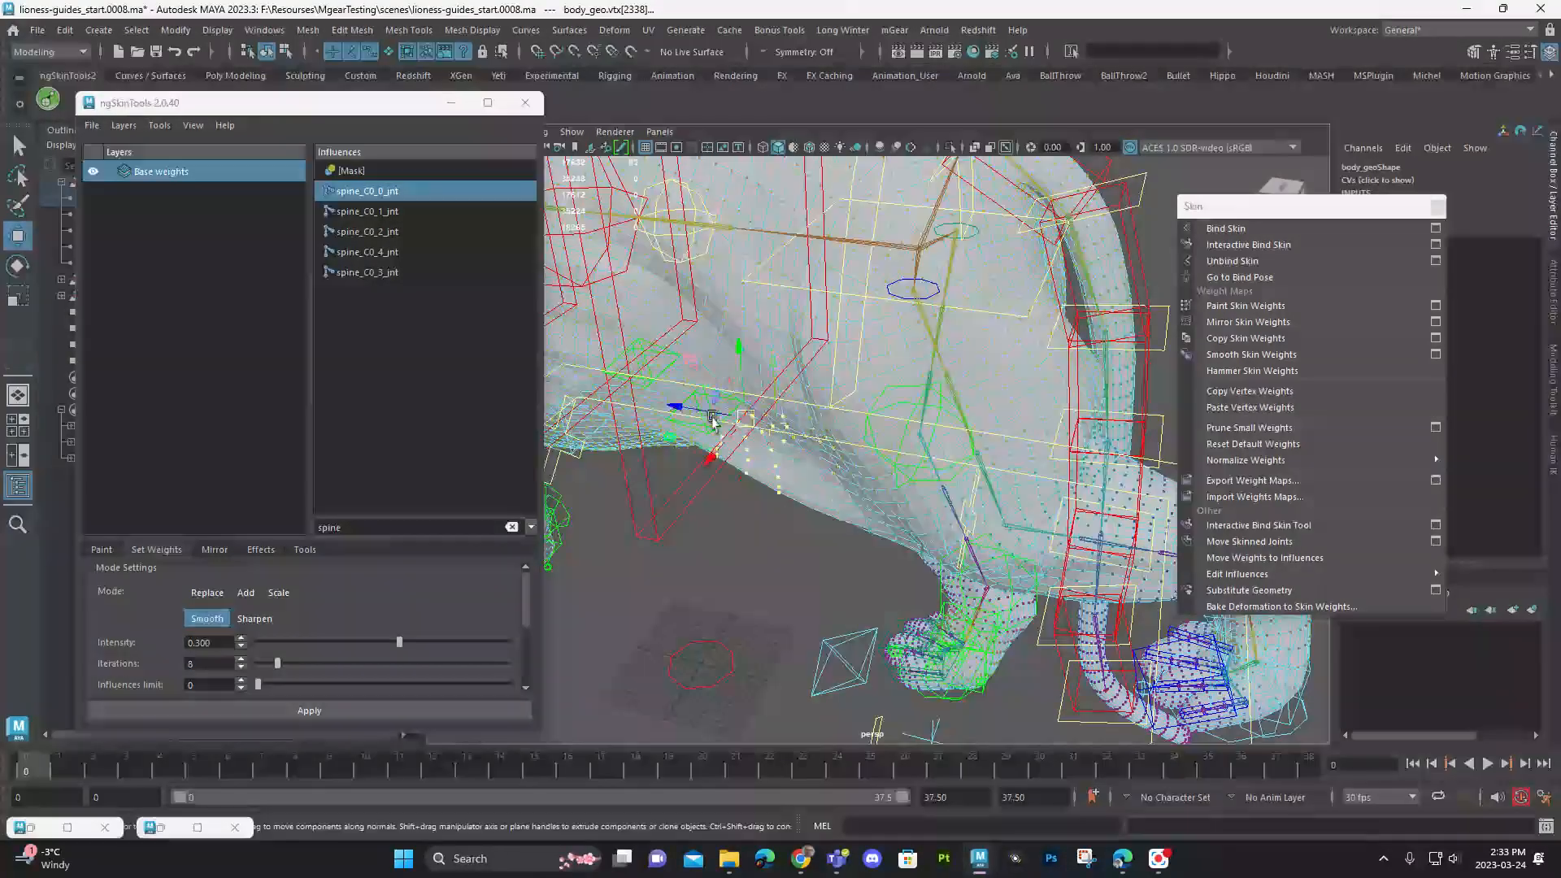
pyautogui.moveTo(816, 552); pyautogui.dragTo(746, 423)
pyautogui.click(765, 586)
# Step: Move legBack_L0_ik_ctl forward under the hips to test the hammered weights in a bent-leg pose
pyautogui.keyDown('alt'); pyautogui.moveTo(765, 586); pyautogui.dragTo(955, 597); pyautogui.keyUp('alt')
pyautogui.scroll(-4, 874, 553)
pyautogui.click(1083, 544)
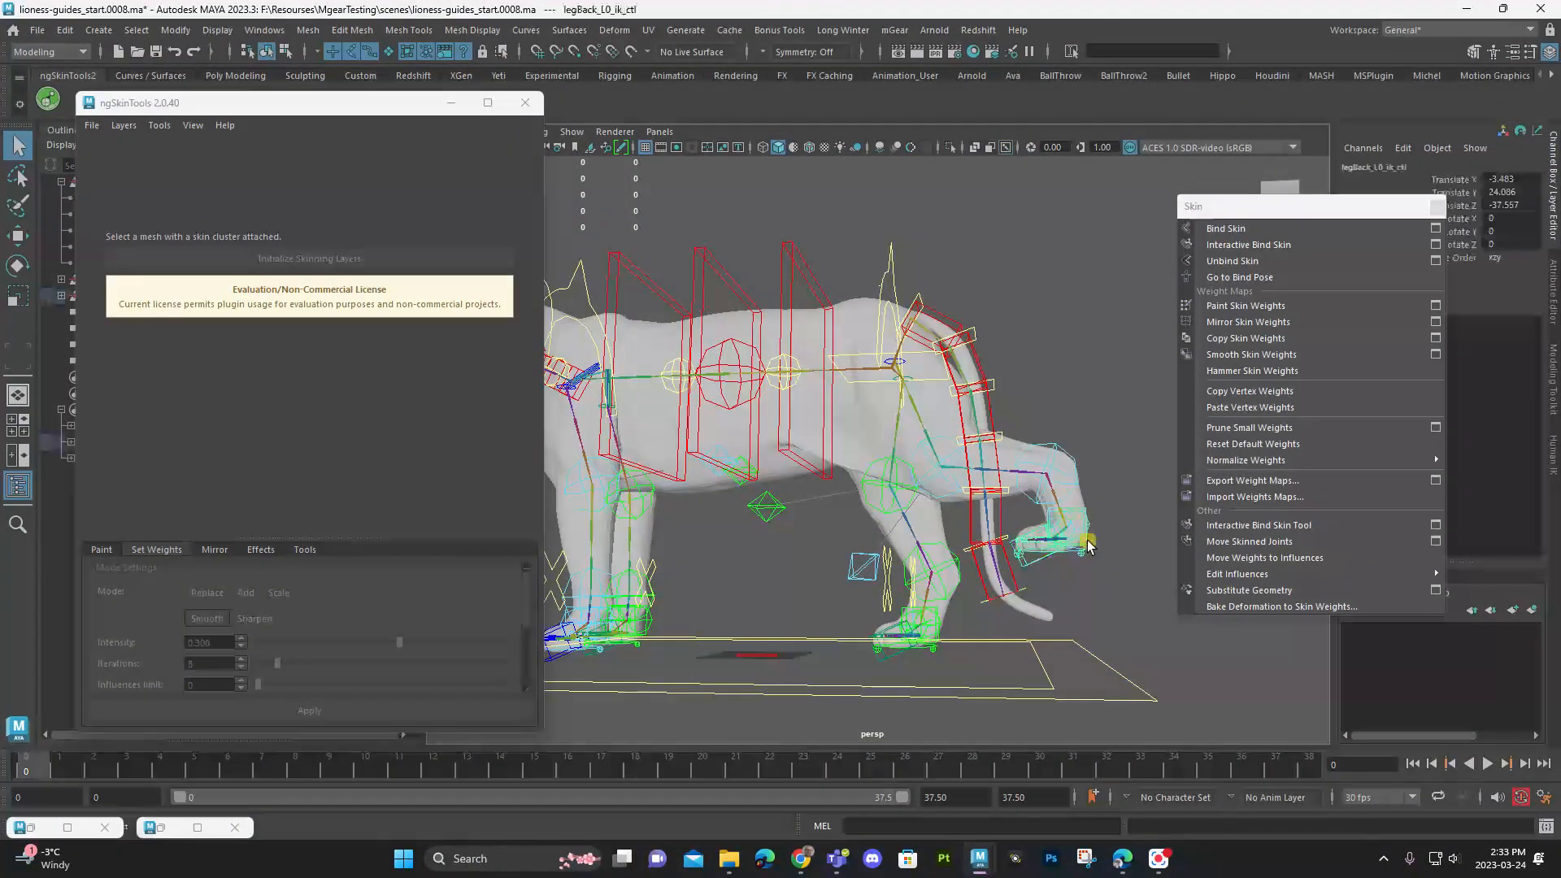
pyautogui.press('w')
pyautogui.moveTo(1062, 528); pyautogui.dragTo(901, 577)
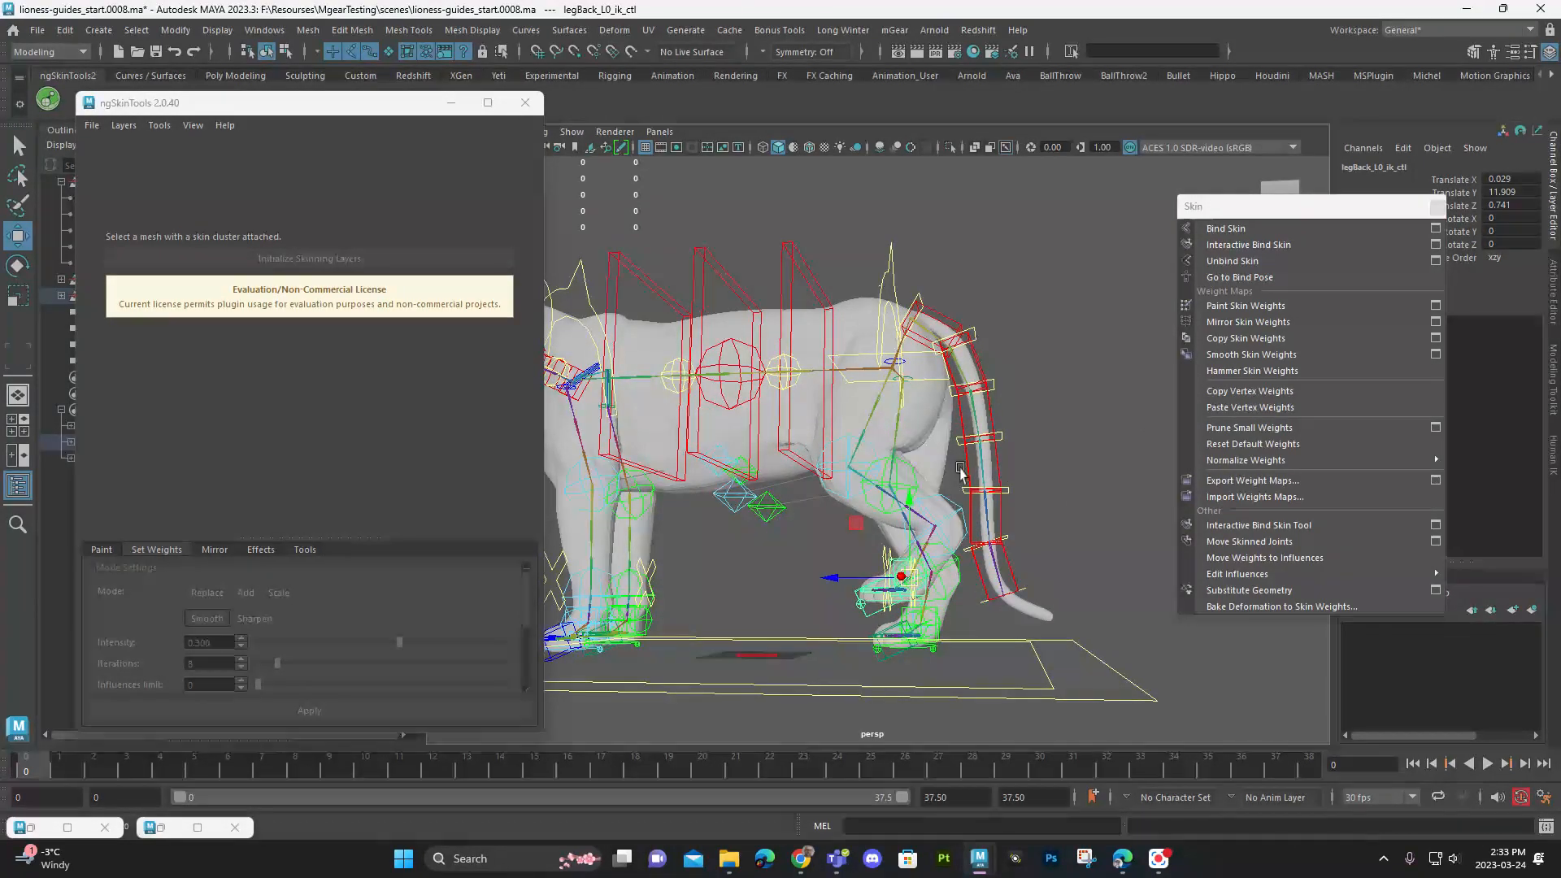
# Step: Set the translation values of legBack_L0_ik_ctl to 0
pyautogui.click(1427, 207)
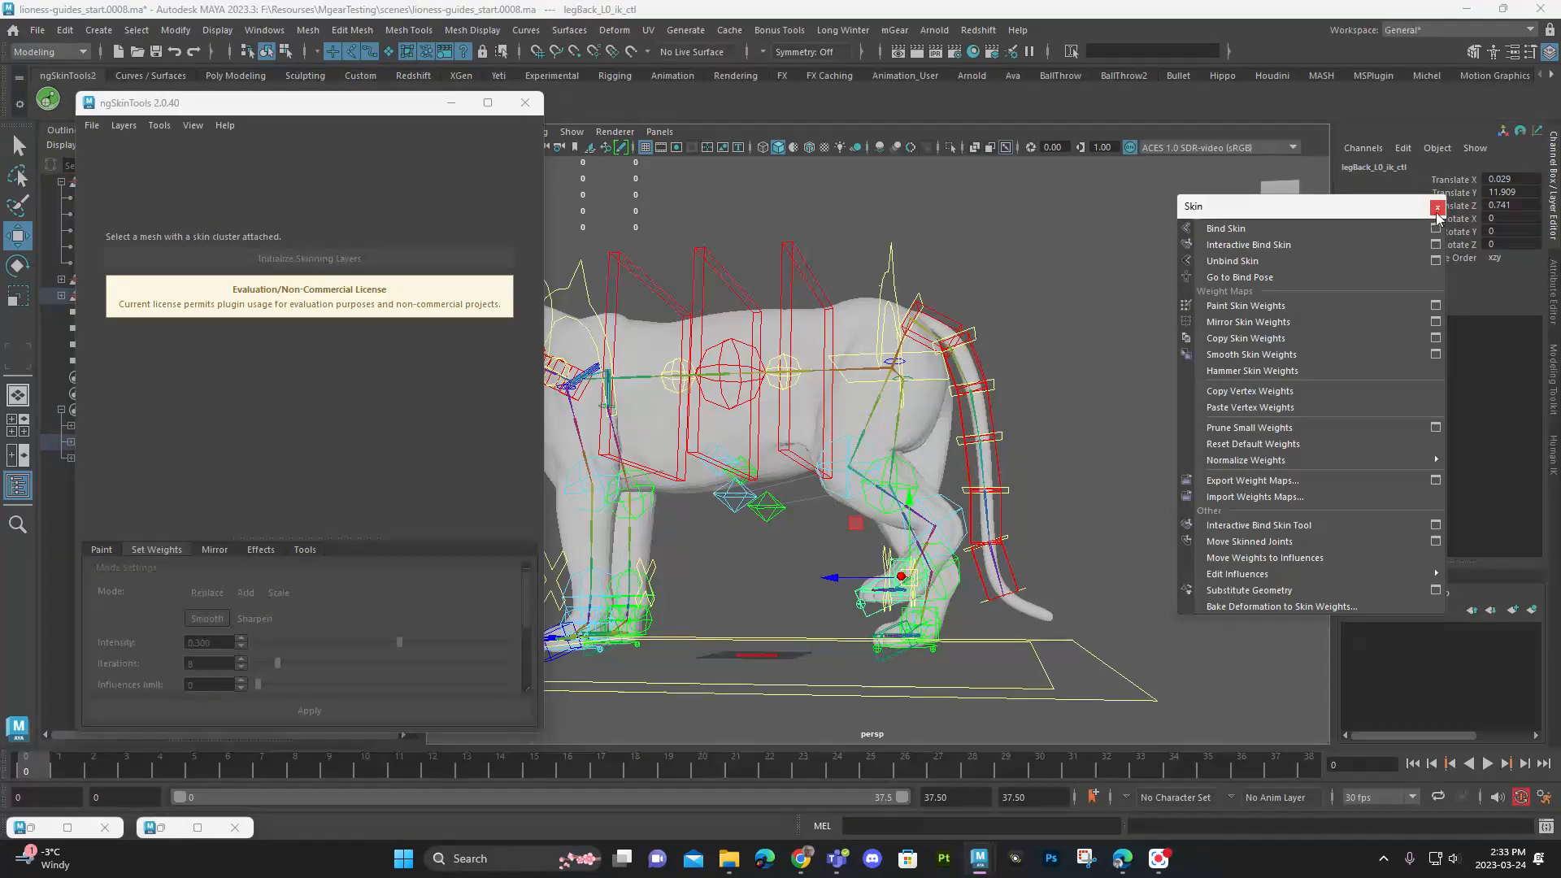
pyautogui.moveTo(1515, 205); pyautogui.dragTo(1515, 192)
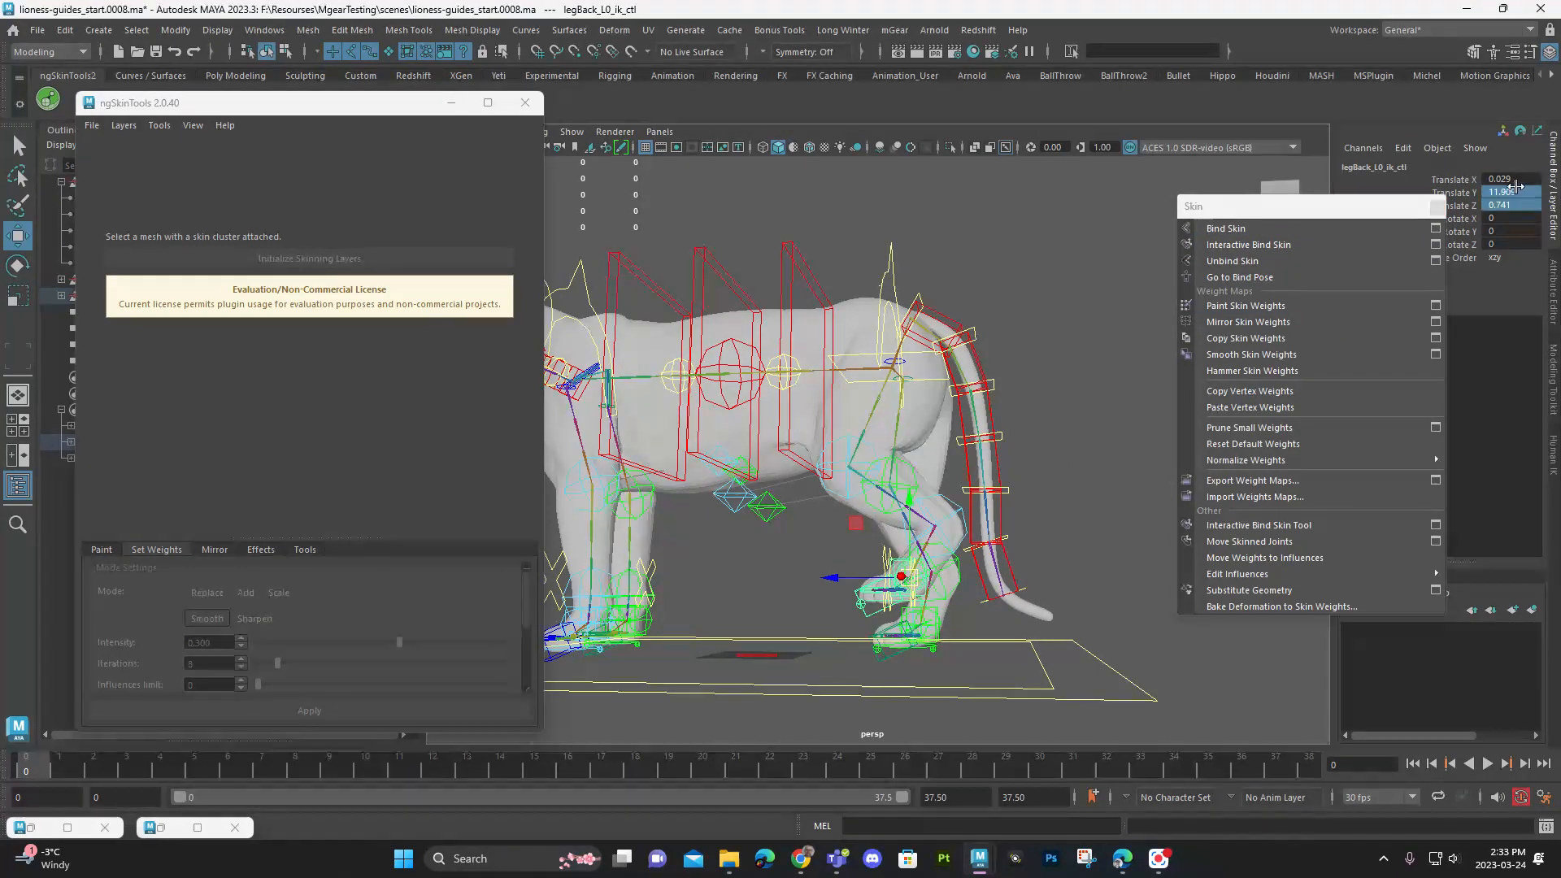
pyautogui.write('0')
pyautogui.press('Return')
# Step: Close ngSkinTools, select body_geo, and reopen ngSkinTools with weight painting active to show the coloured influences
pyautogui.keyDown('alt'); pyautogui.moveTo(612, 488); pyautogui.dragTo(887, 611); pyautogui.keyUp('alt')
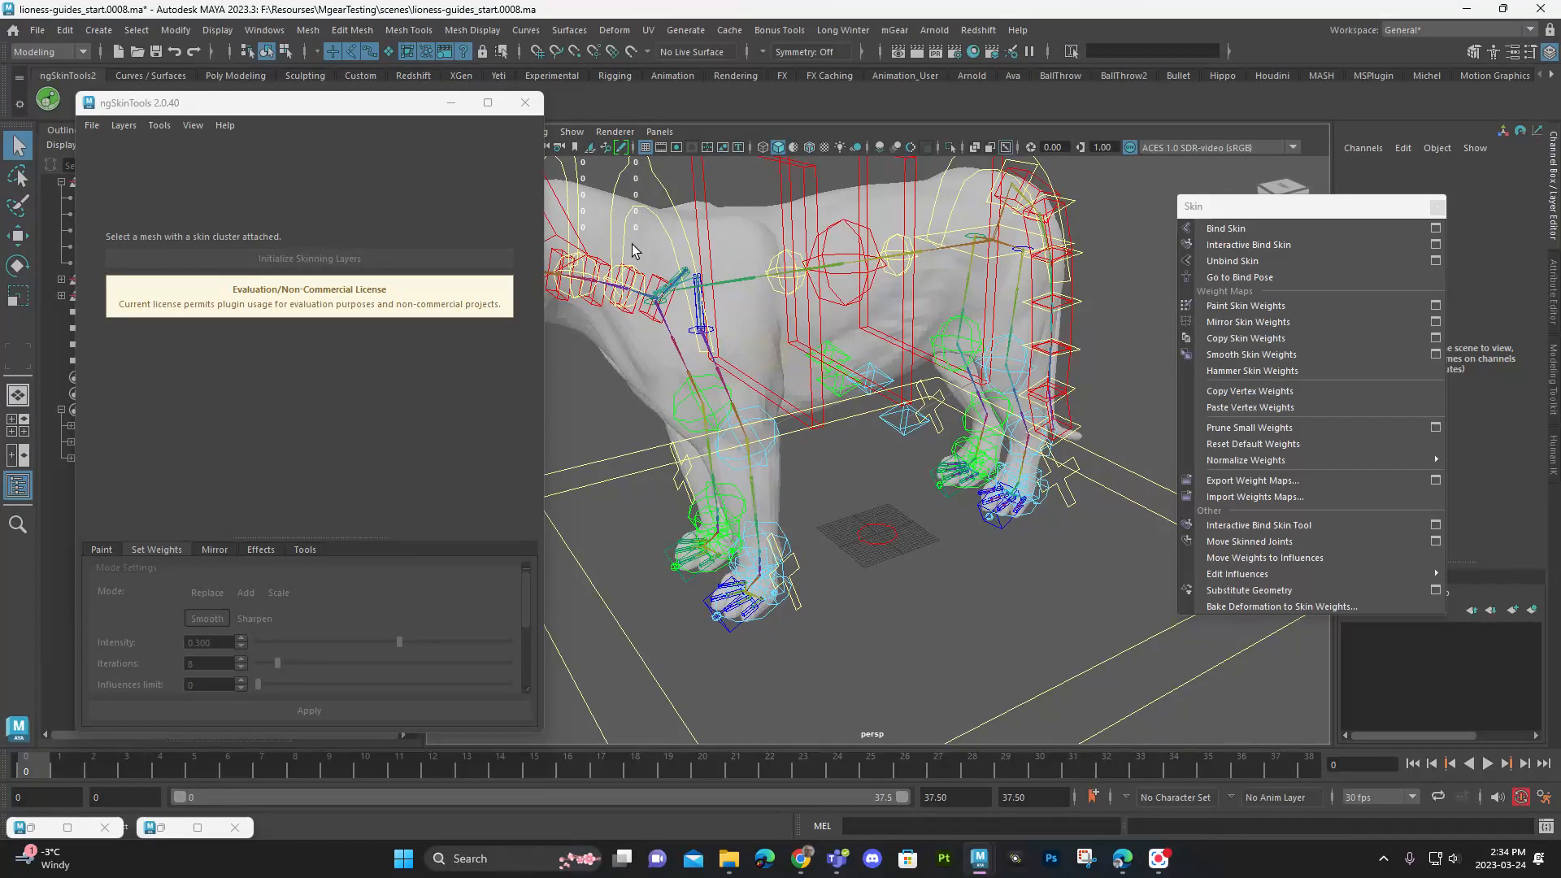
pyautogui.click(526, 106)
pyautogui.keyDown('alt'); pyautogui.moveTo(589, 191); pyautogui.dragTo(641, 279, button='middle'); pyautogui.keyUp('alt')
pyautogui.keyDown('alt'); pyautogui.moveTo(640, 279); pyautogui.dragTo(714, 271); pyautogui.keyUp('alt')
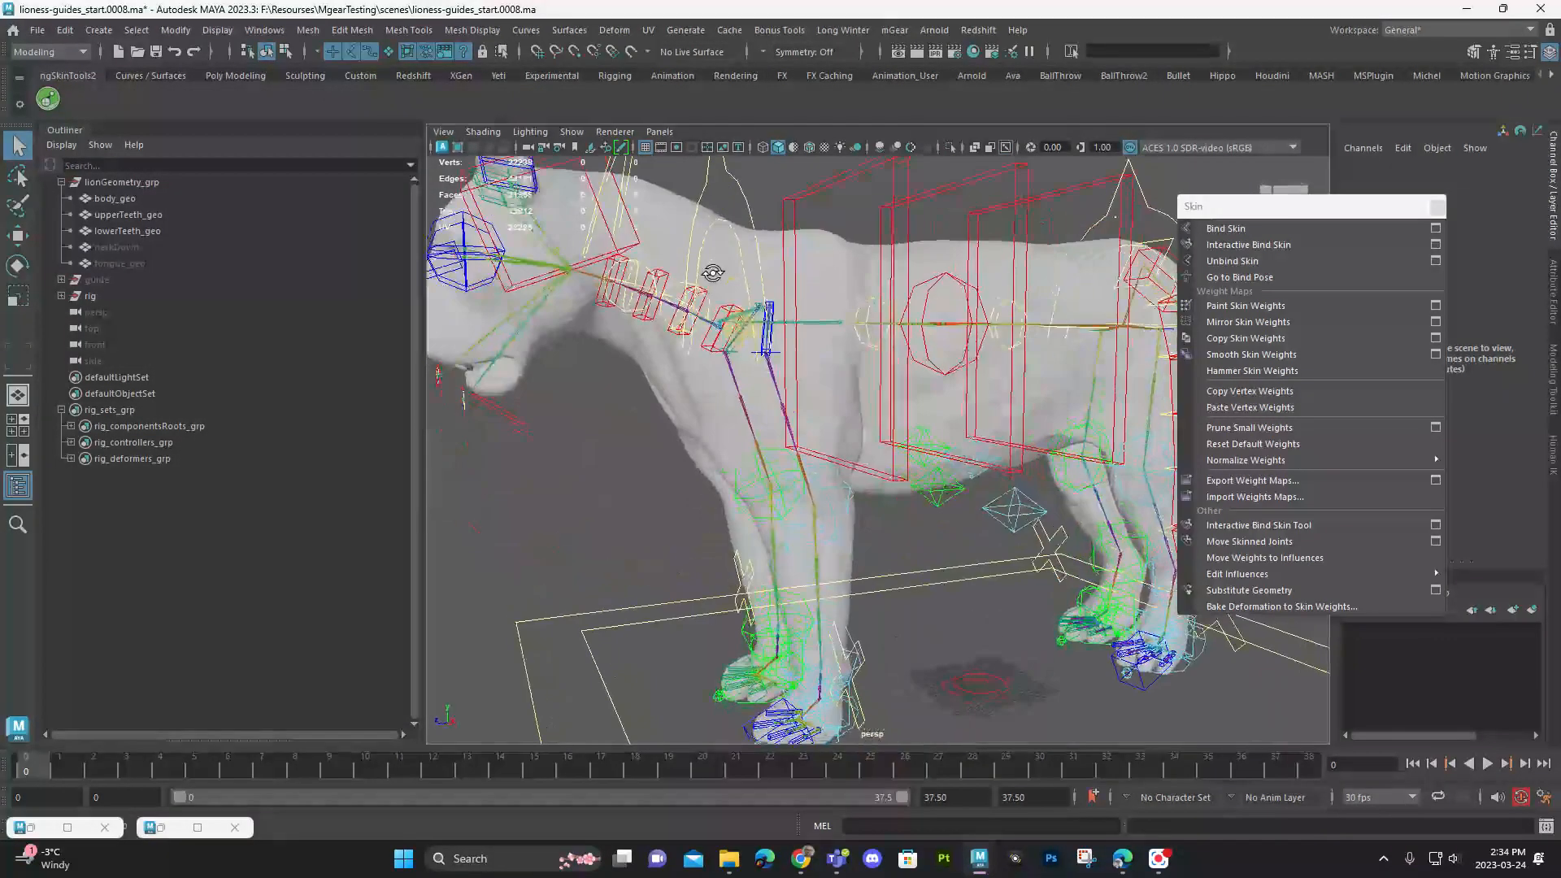
pyautogui.moveTo(585, 348); pyautogui.dragTo(587, 349)
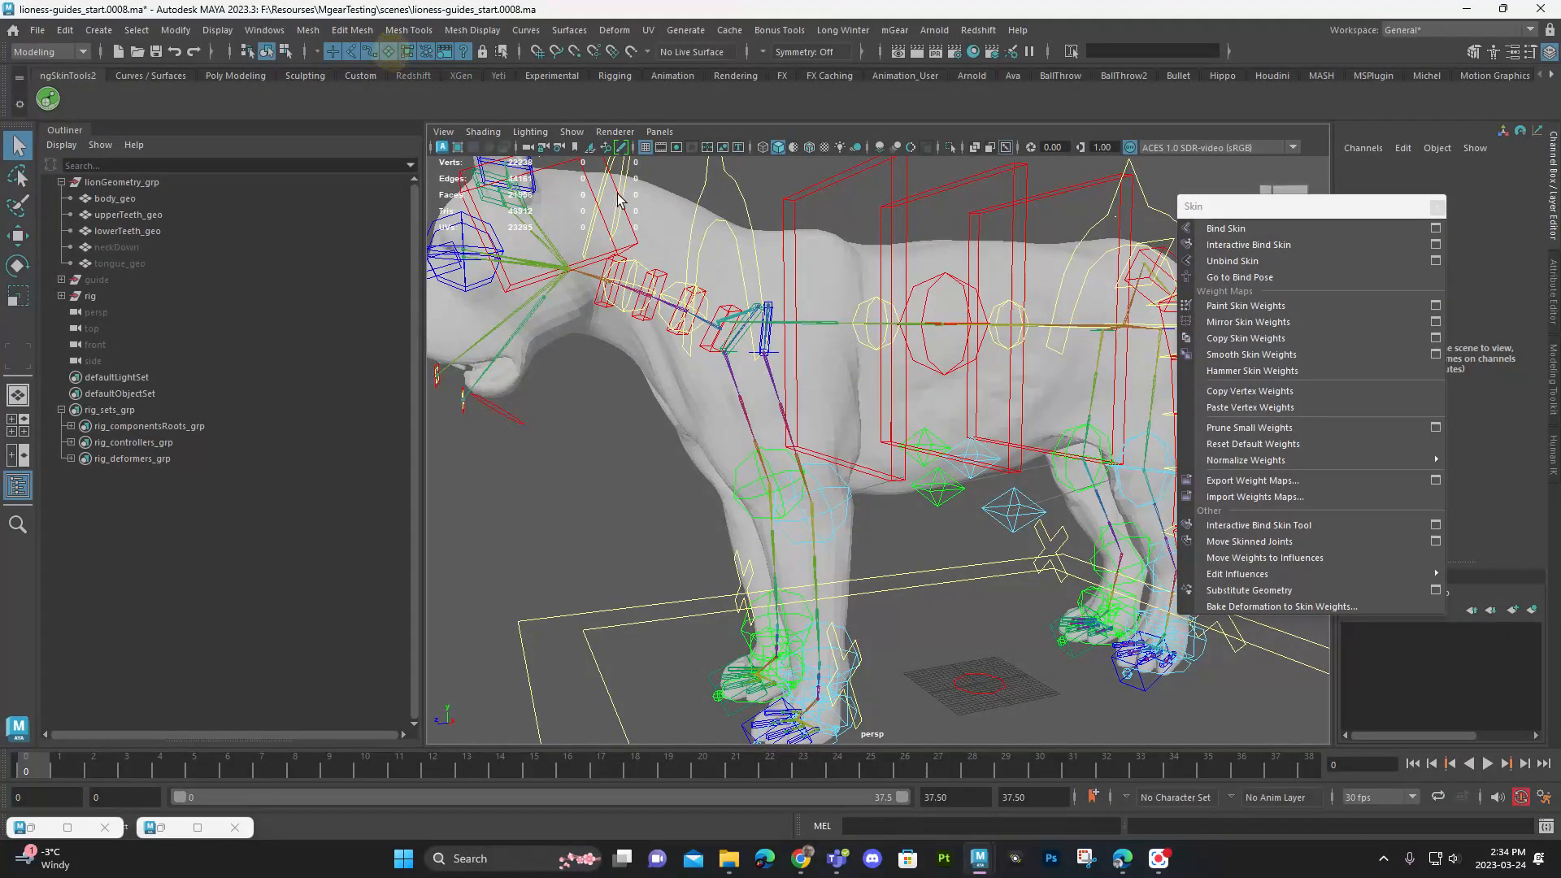
pyautogui.click(660, 214)
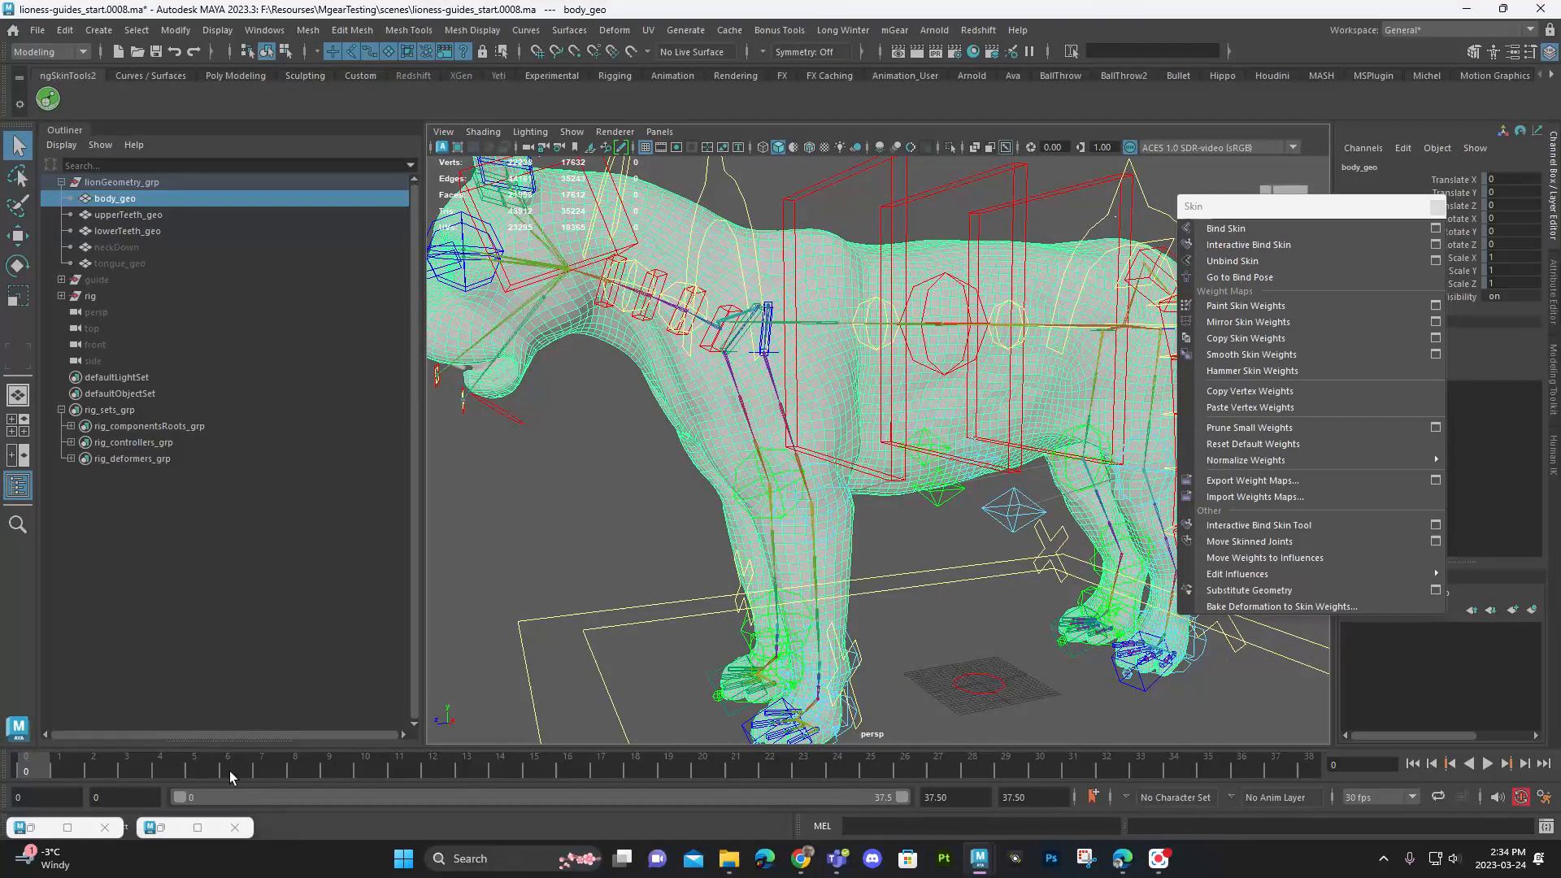
pyautogui.click(47, 98)
pyautogui.click(217, 710)
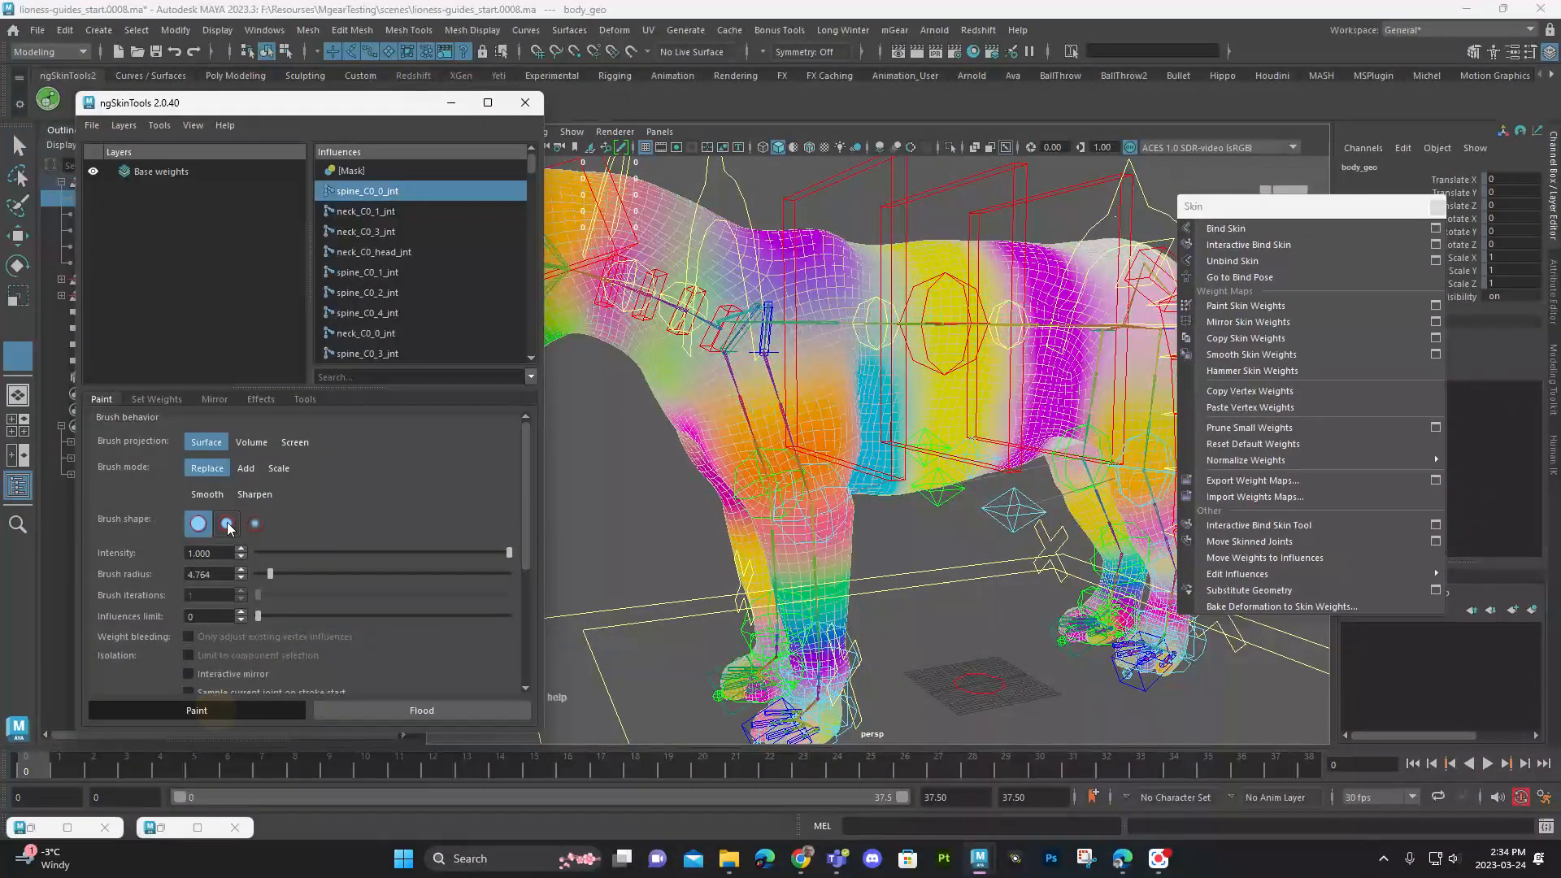
# Step: Mirror the body's skin weights across X from positive to negative with a 0.100 seam width
pyautogui.click(215, 398)
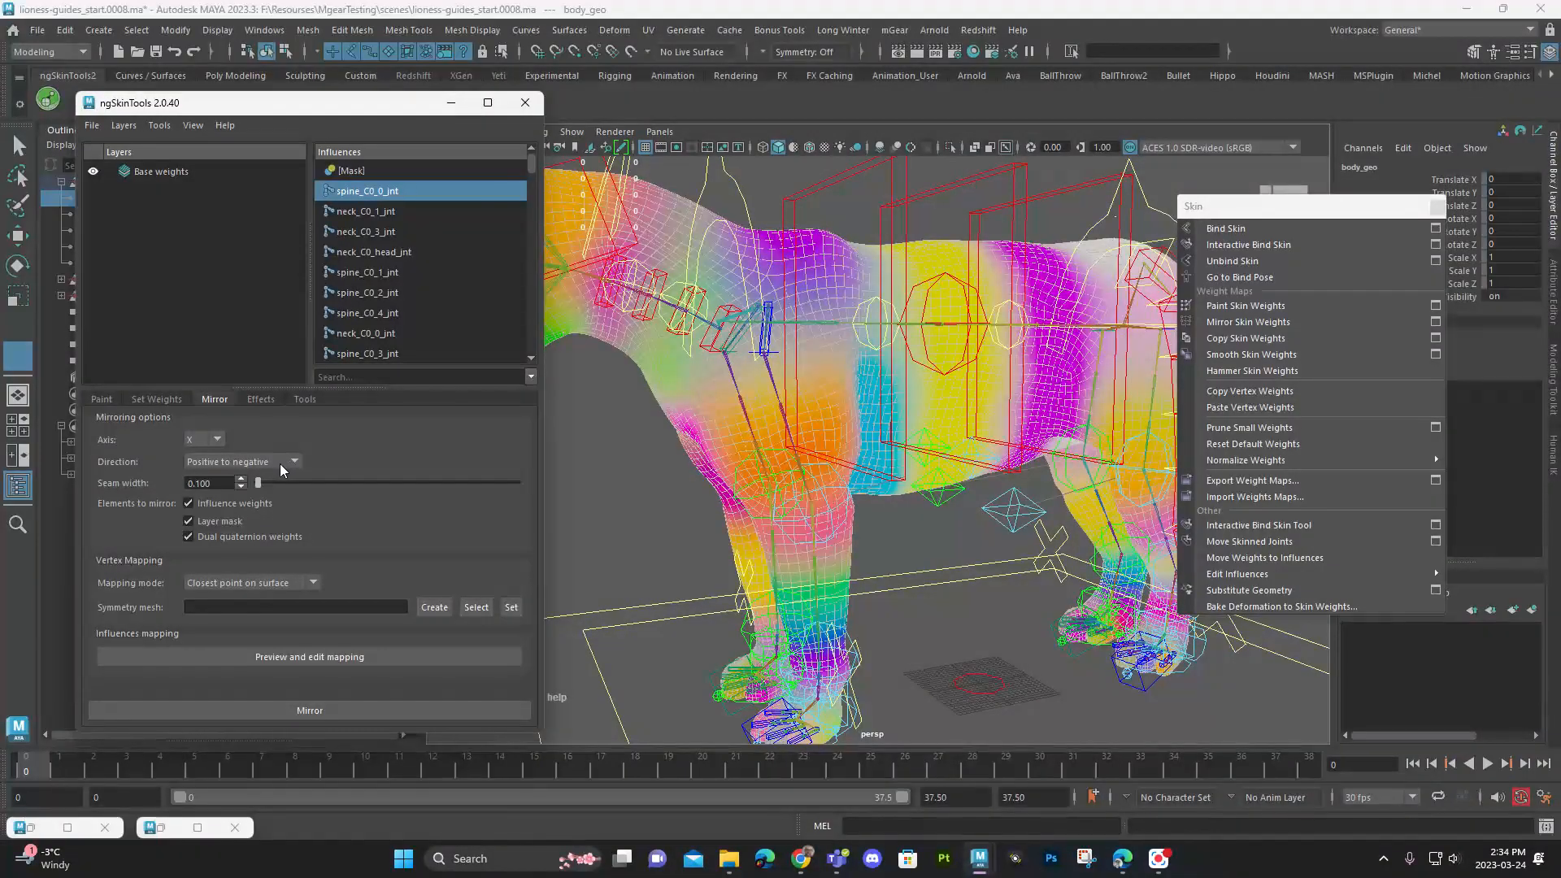
pyautogui.keyDown('alt'); pyautogui.moveTo(764, 566); pyautogui.dragTo(902, 593); pyautogui.keyUp('alt')
pyautogui.keyDown('alt'); pyautogui.moveTo(902, 593); pyautogui.dragTo(821, 525, button='right'); pyautogui.keyUp('alt')
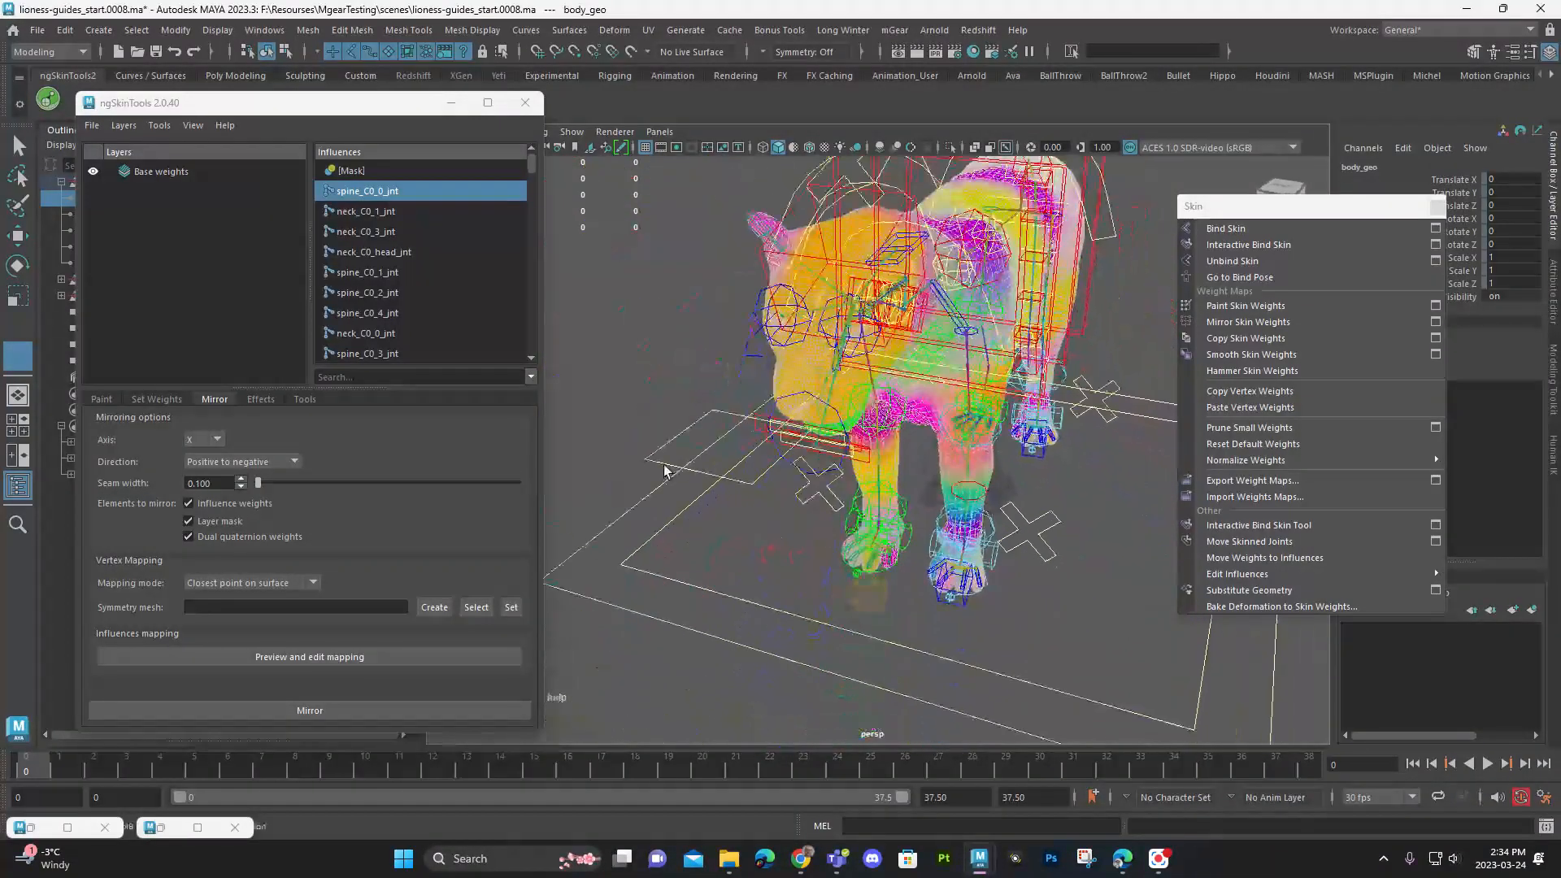
pyautogui.moveTo(376, 102); pyautogui.dragTo(260, 61)
pyautogui.keyDown('alt'); pyautogui.moveTo(465, 723); pyautogui.dragTo(514, 739); pyautogui.keyUp('alt')
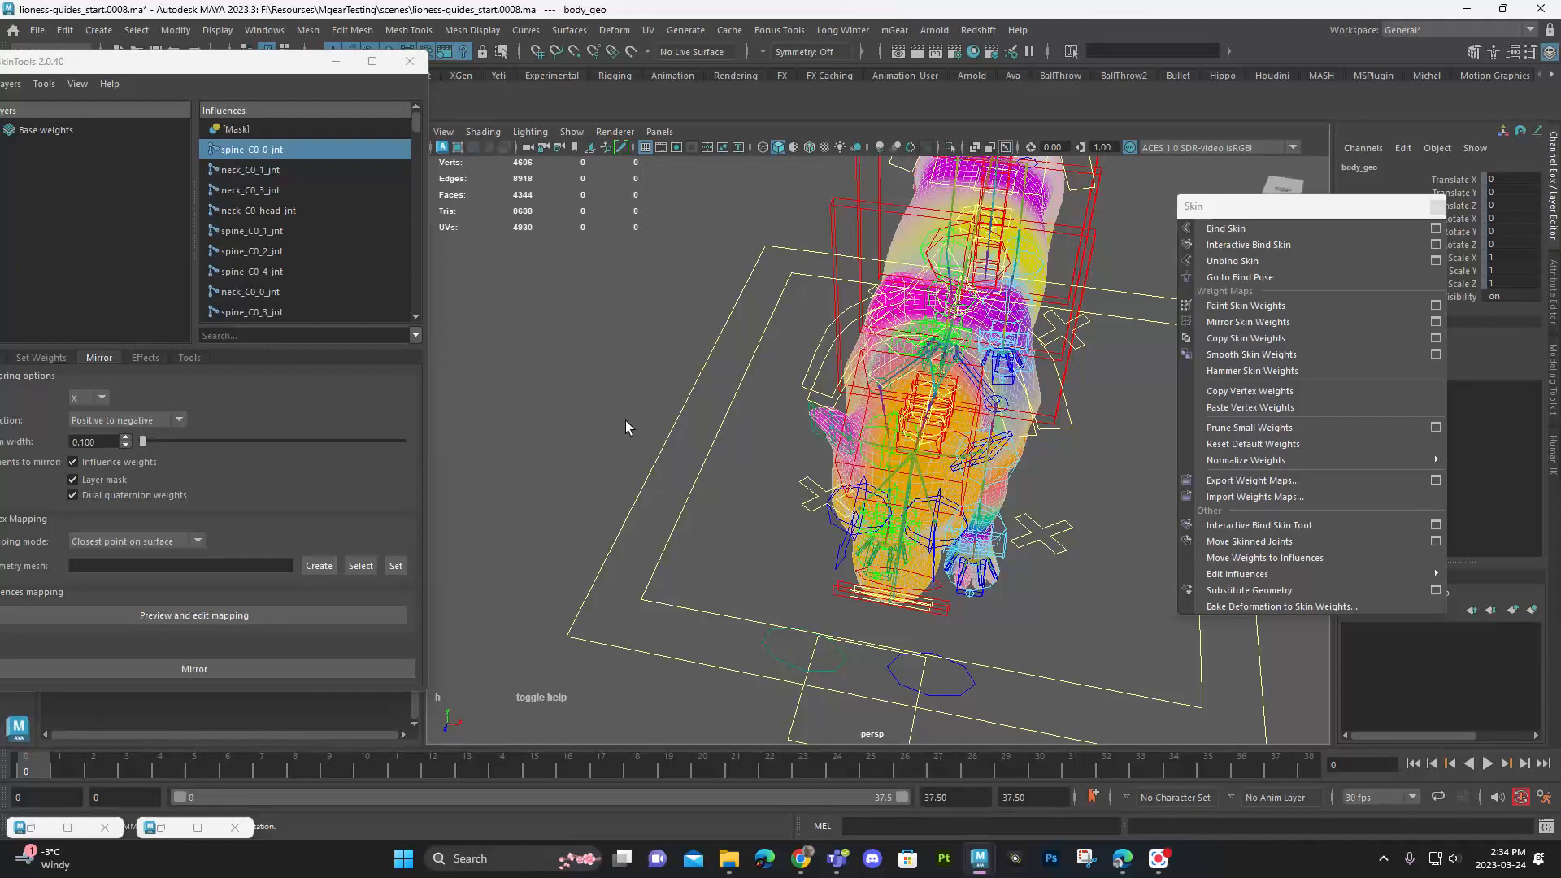
pyautogui.keyDown('alt'); pyautogui.moveTo(776, 425); pyautogui.dragTo(697, 366); pyautogui.keyUp('alt')
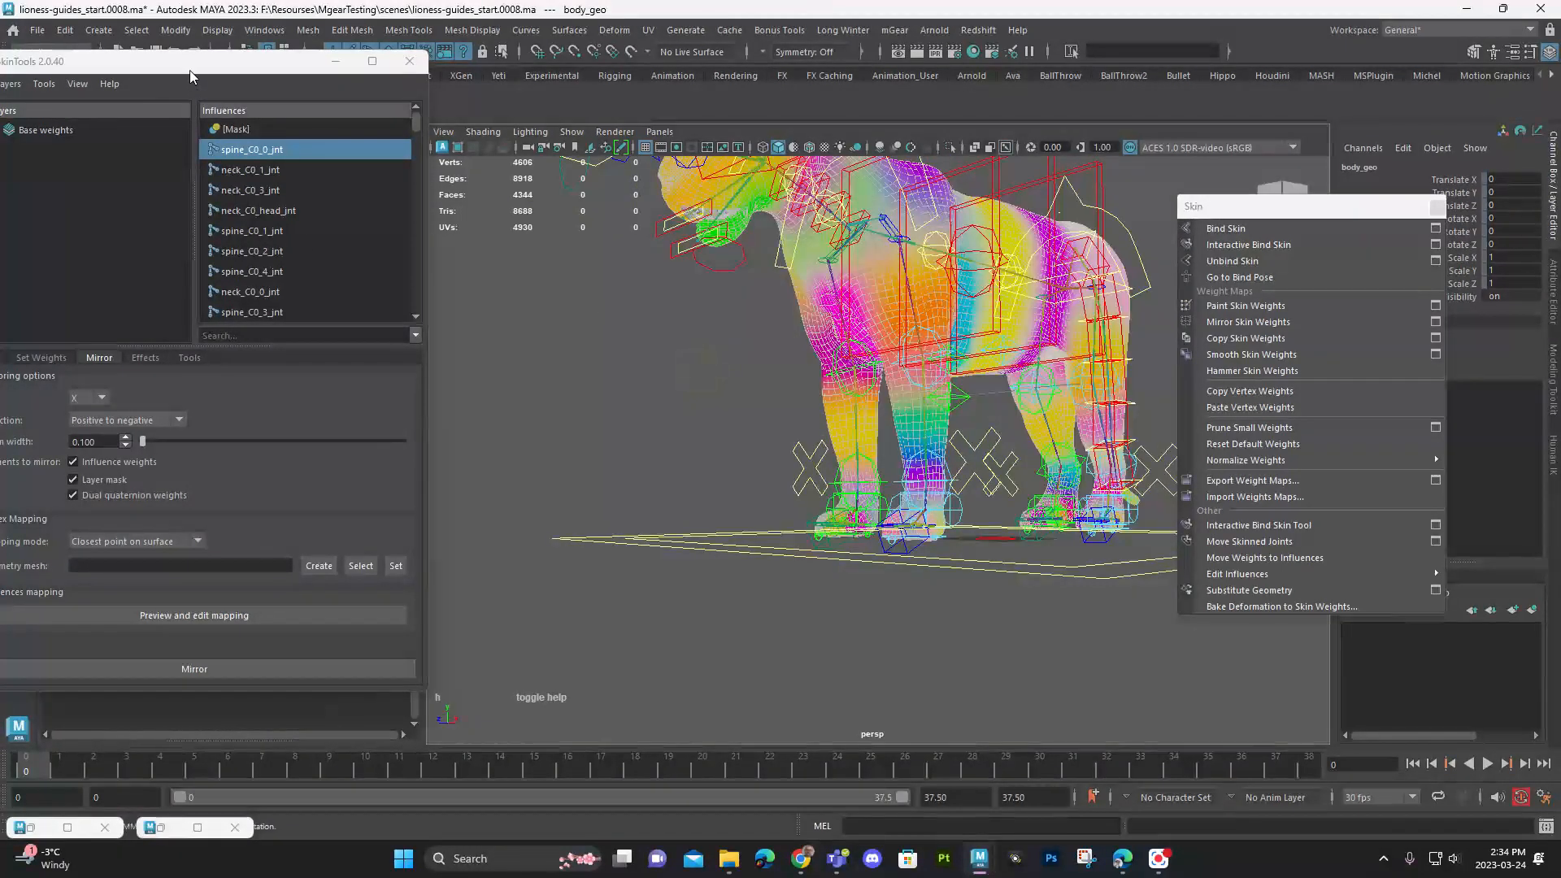
pyautogui.moveTo(190, 76); pyautogui.dragTo(431, 61)
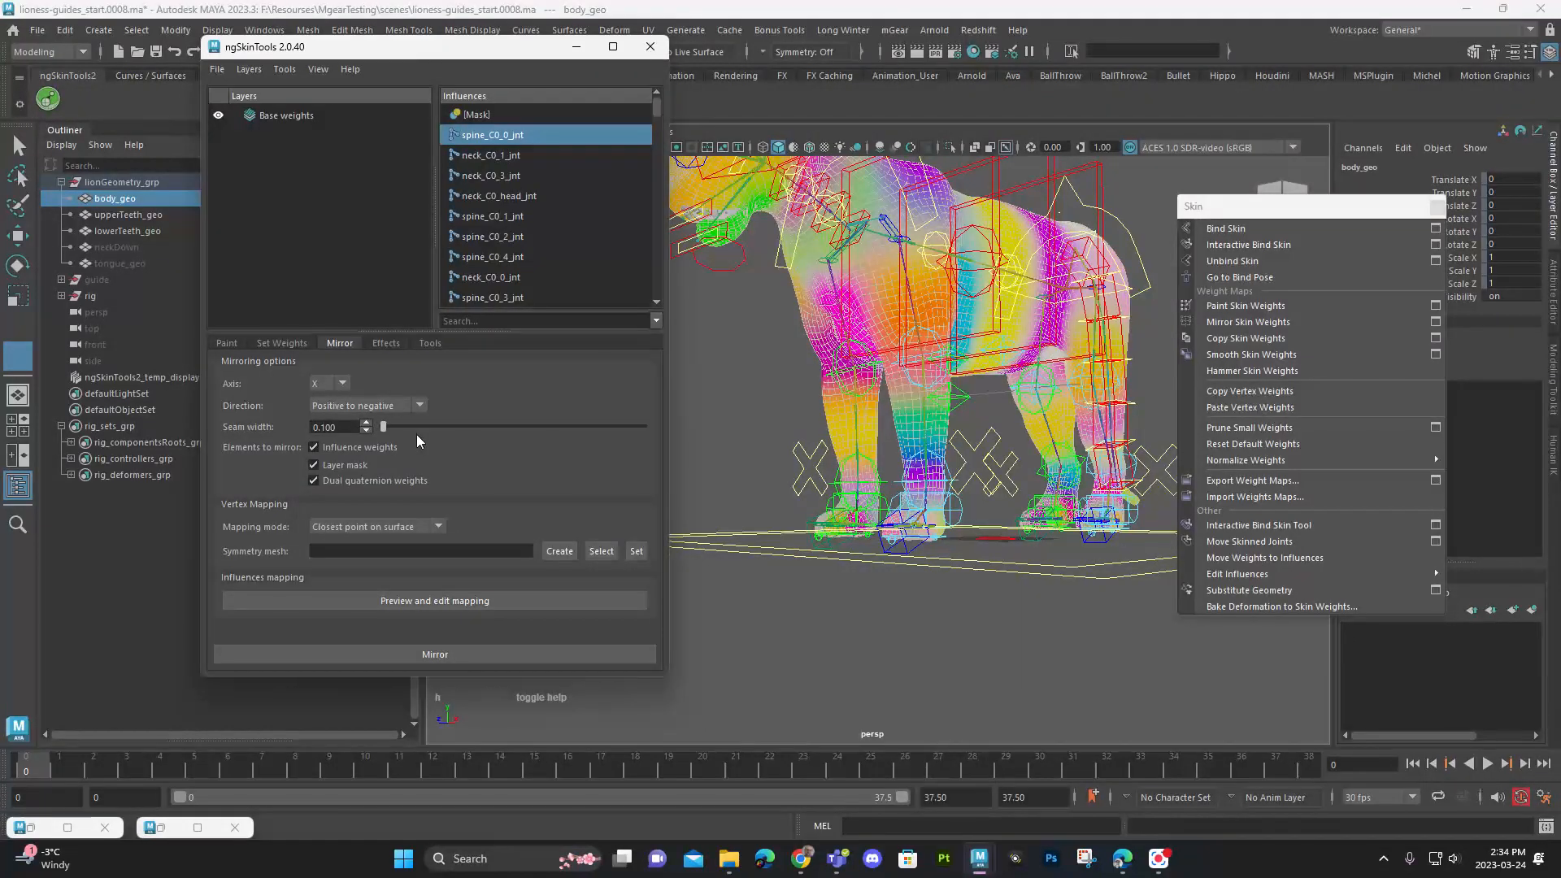
pyautogui.click(491, 655)
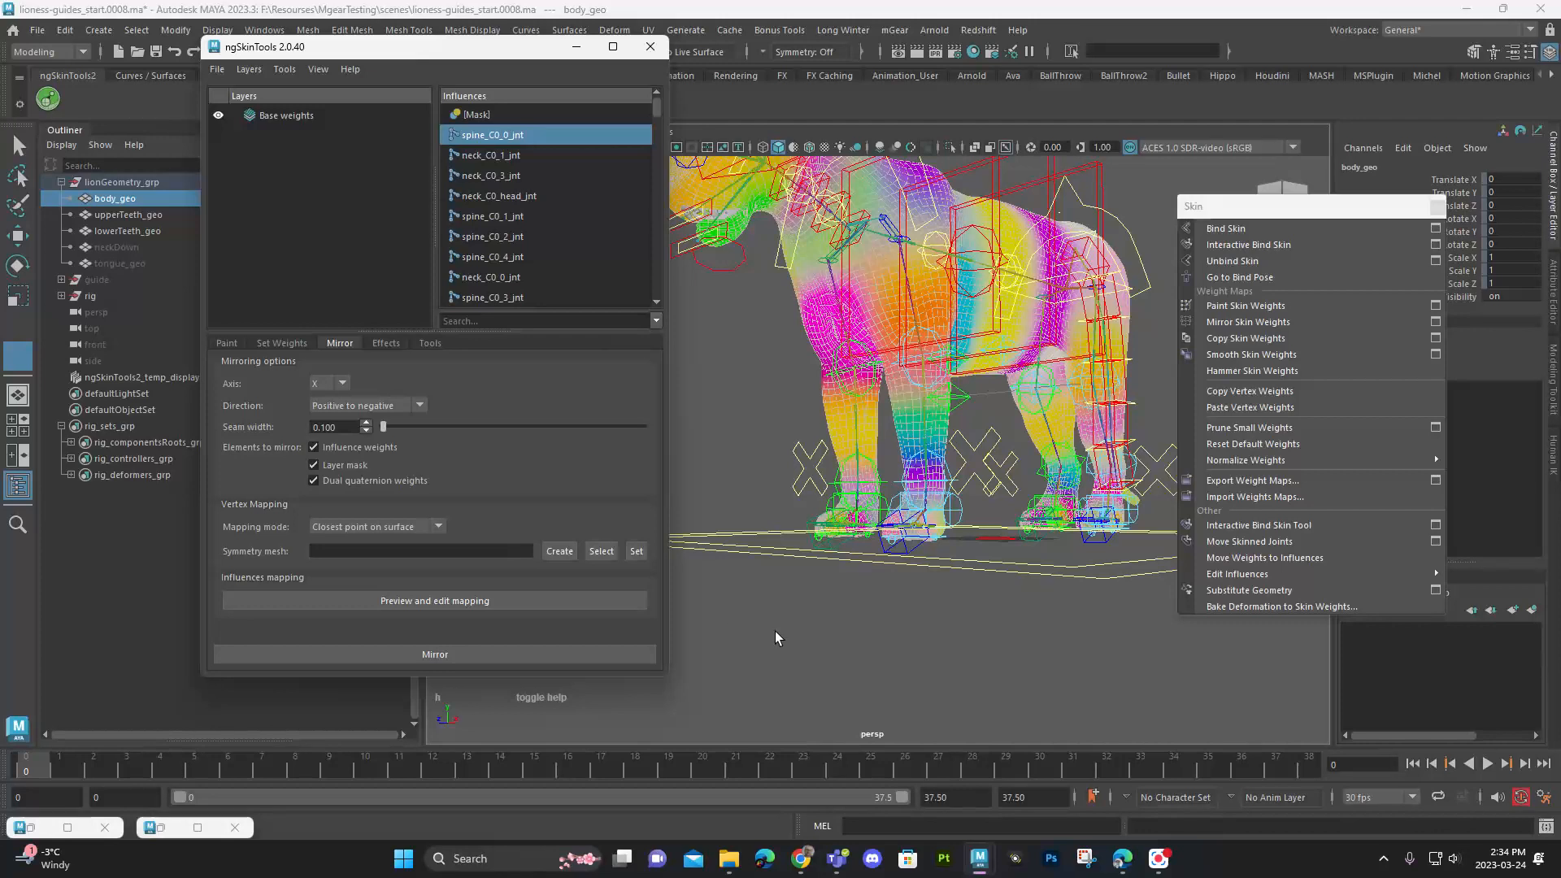
# Step: Examine the mirrored influence colours on both sides of the body, belly and hind legs, and leave weight painting
pyautogui.keyDown('alt'); pyautogui.moveTo(826, 419); pyautogui.dragTo(918, 431); pyautogui.keyUp('alt')
pyautogui.keyDown('alt'); pyautogui.moveTo(919, 431); pyautogui.dragTo(957, 485, button='right'); pyautogui.keyUp('alt')
pyautogui.keyDown('alt'); pyautogui.moveTo(957, 484); pyautogui.dragTo(914, 420); pyautogui.keyUp('alt')
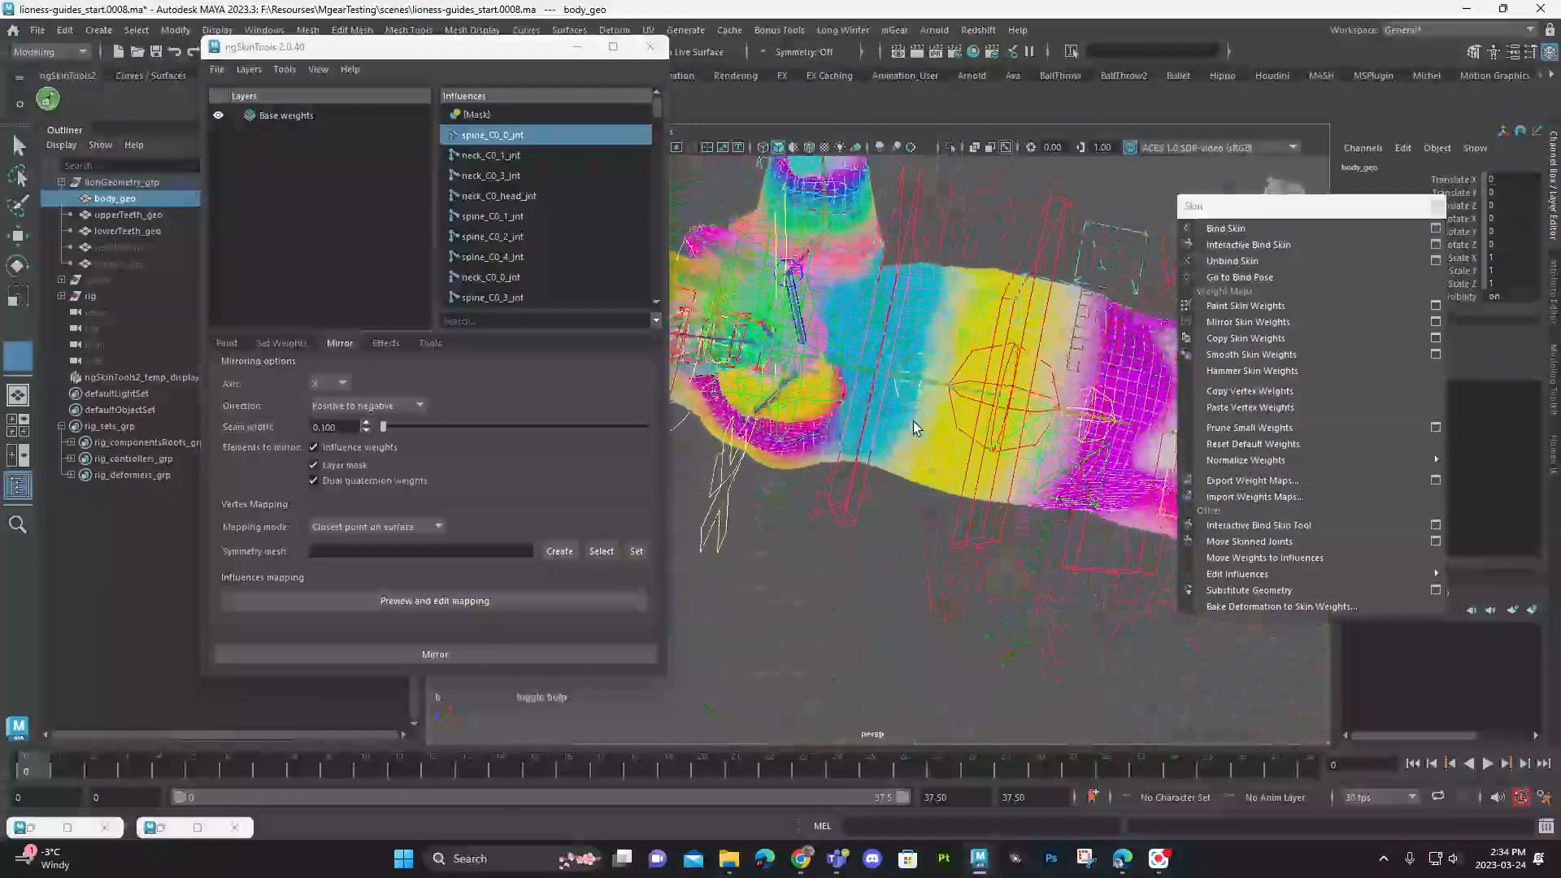
pyautogui.keyDown('alt'); pyautogui.moveTo(913, 421); pyautogui.dragTo(527, 406, button='middle'); pyautogui.keyUp('alt')
pyautogui.keyDown('alt'); pyautogui.moveTo(527, 407); pyautogui.dragTo(520, 517); pyautogui.keyUp('alt')
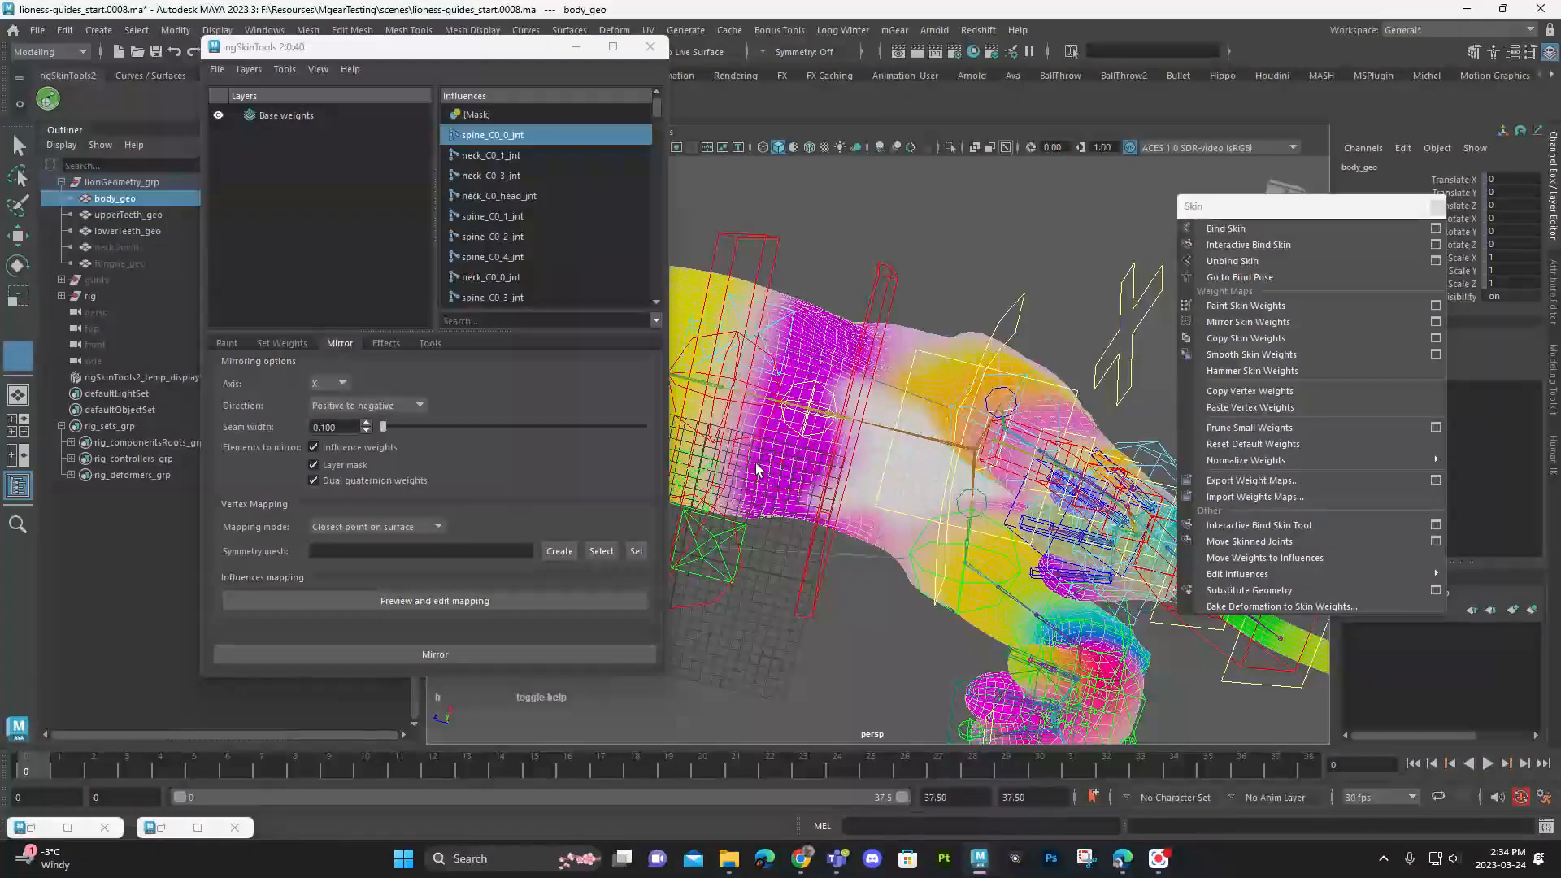
pyautogui.keyDown('alt'); pyautogui.moveTo(821, 422); pyautogui.dragTo(852, 495); pyautogui.keyUp('alt')
pyautogui.keyDown('alt'); pyautogui.moveTo(852, 495); pyautogui.dragTo(760, 517, button='right'); pyautogui.keyUp('alt')
pyautogui.moveTo(760, 517)
pyautogui.keyDown('alt'); pyautogui.mouseDown()
pyautogui.moveTo(840, 443)
pyautogui.moveTo(876, 486)
pyautogui.moveTo(832, 510)
pyautogui.moveTo(855, 405)
pyautogui.mouseUp(); pyautogui.keyUp('alt')
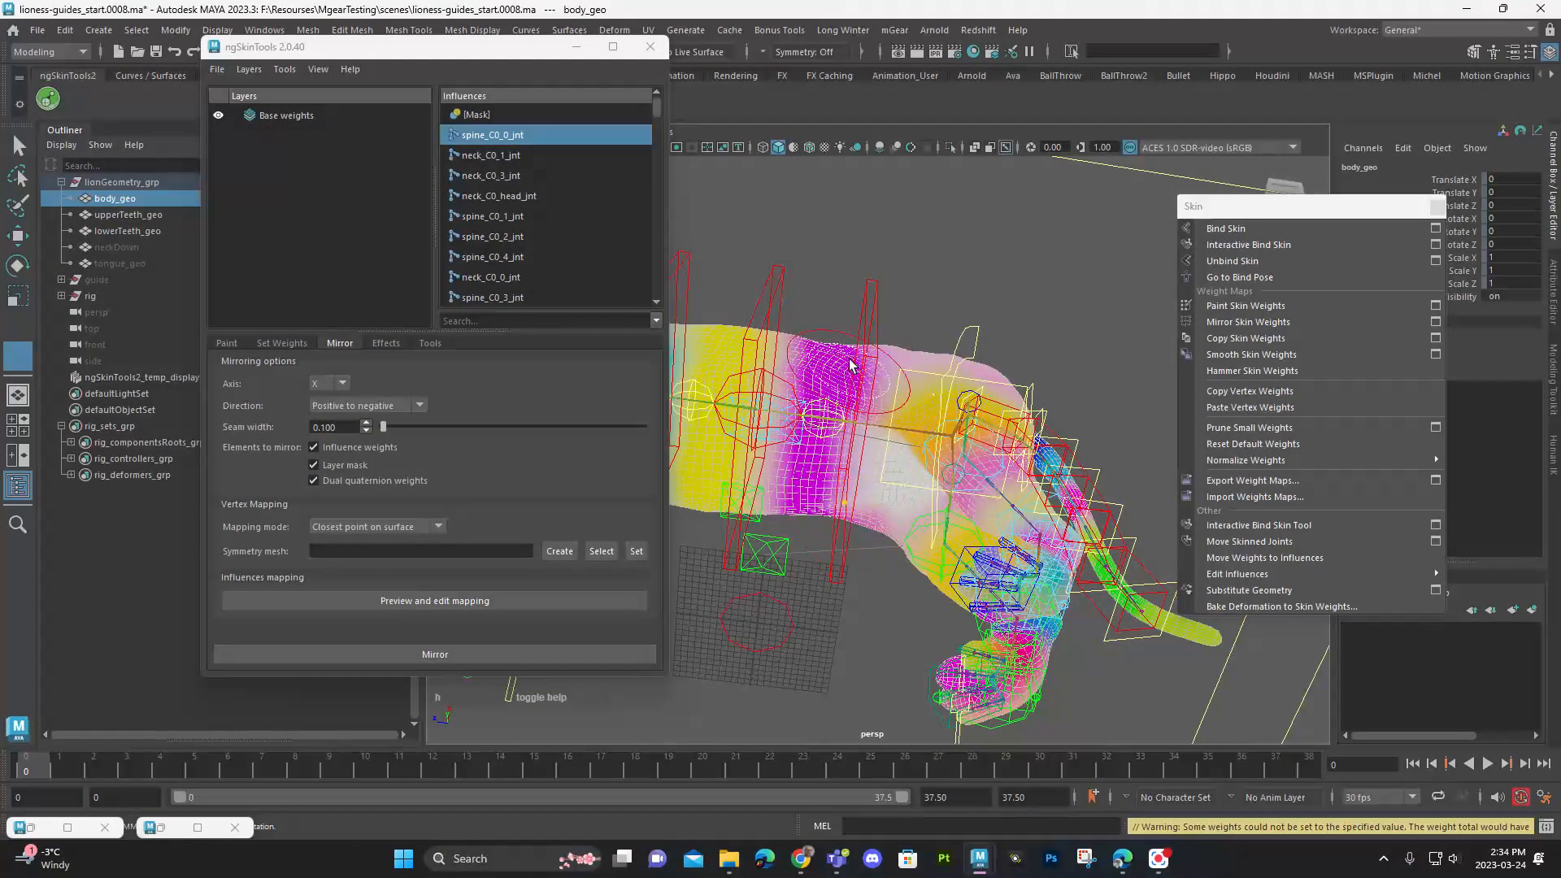
pyautogui.keyDown('alt'); pyautogui.moveTo(851, 480); pyautogui.dragTo(754, 492); pyautogui.keyUp('alt')
pyautogui.press('q')
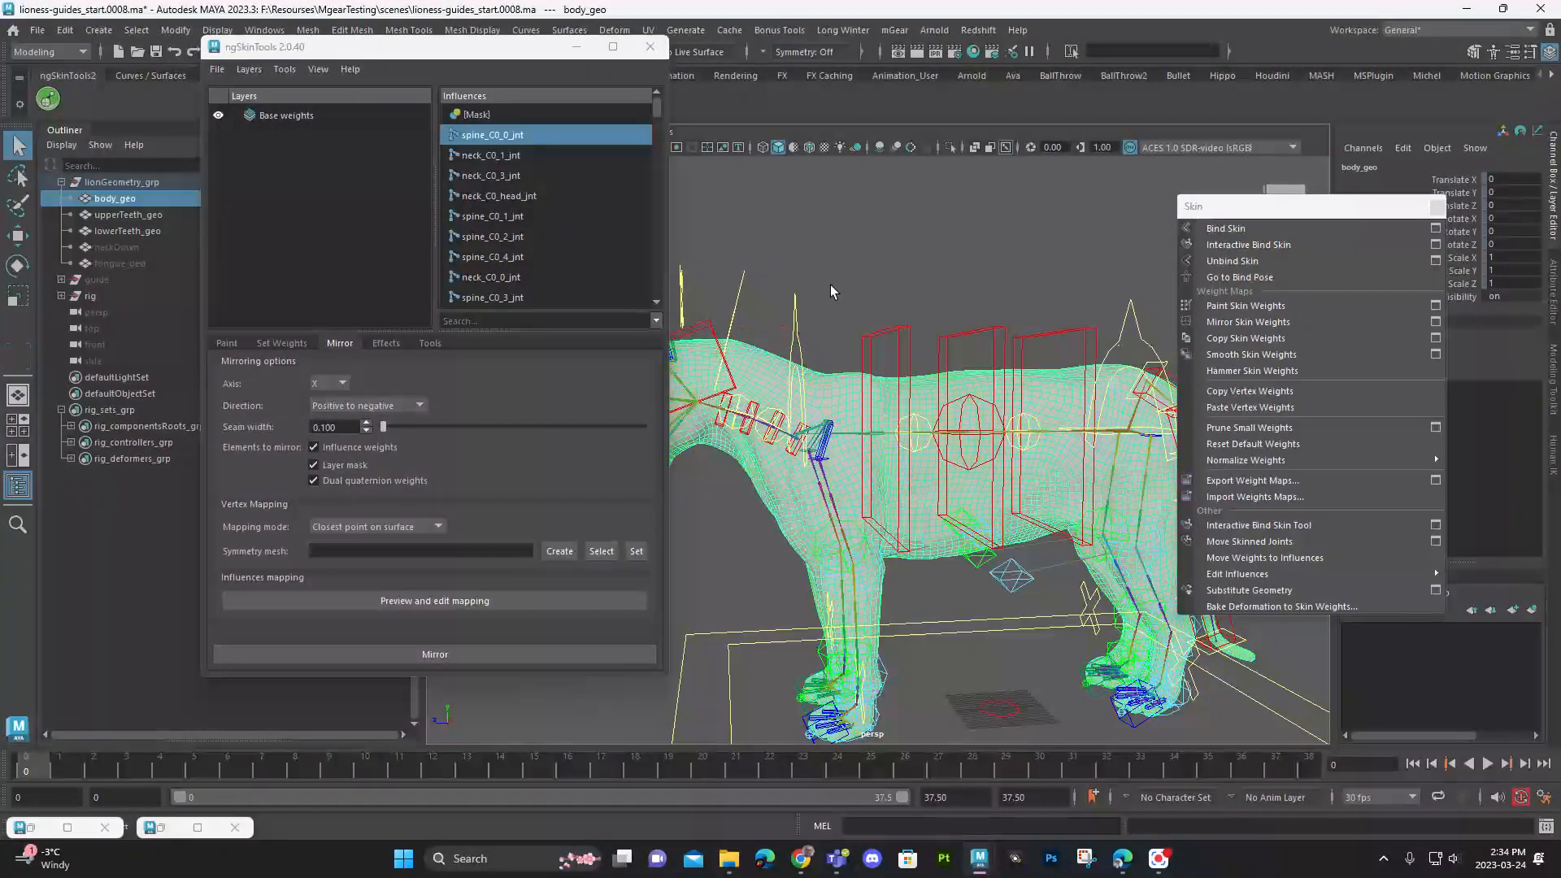
# Step: Add a Delta Mush deformer to body_geo, minimise ngSkinTools and clear the selection
pyautogui.click(842, 273)
pyautogui.click(935, 388)
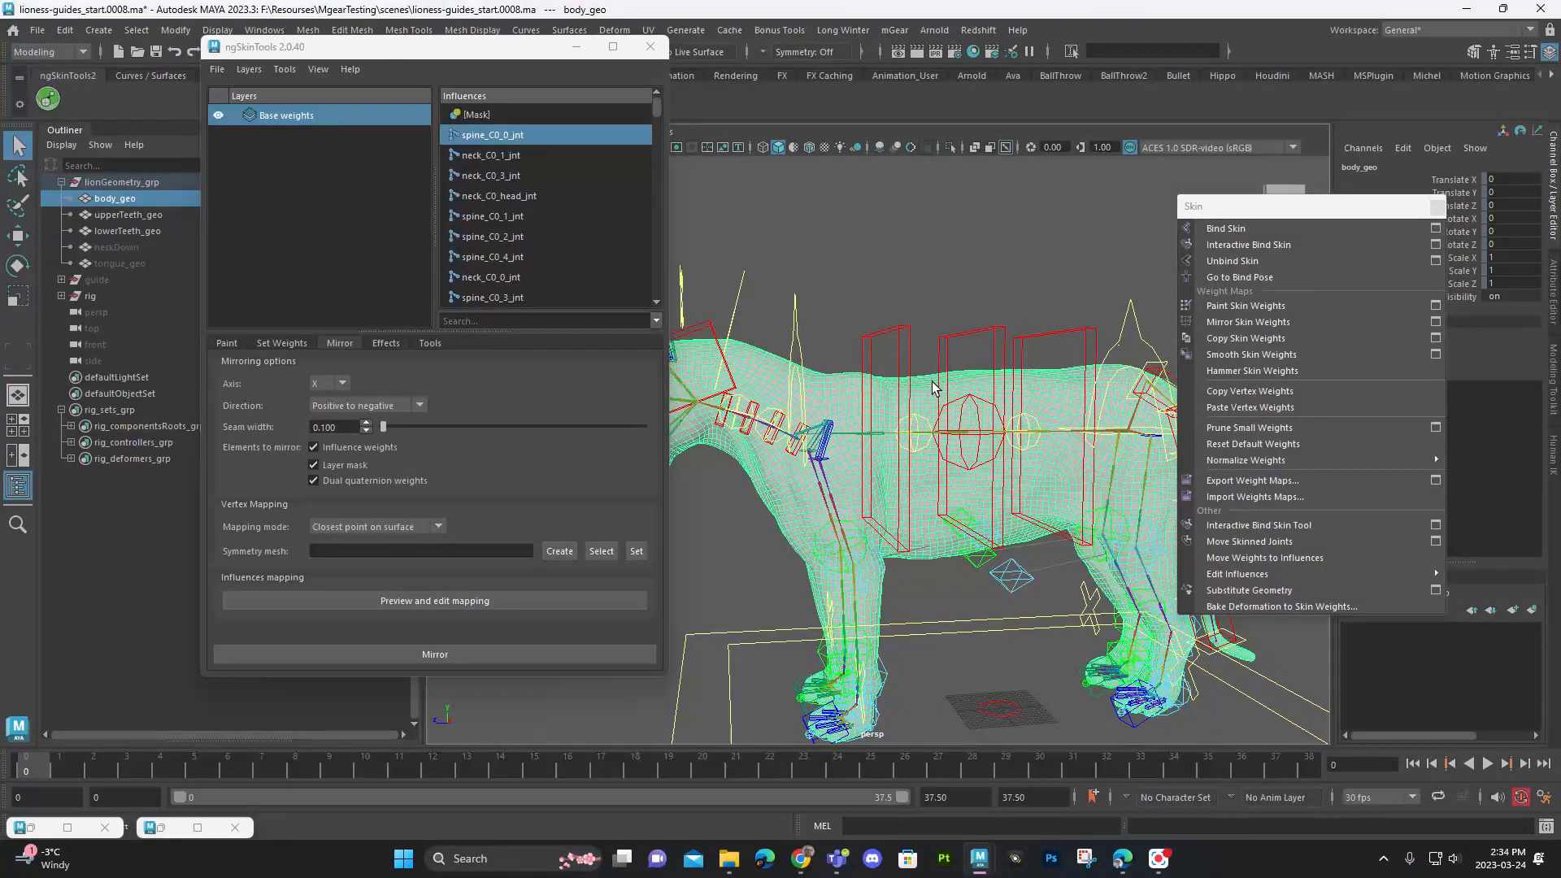
pyautogui.press('space')
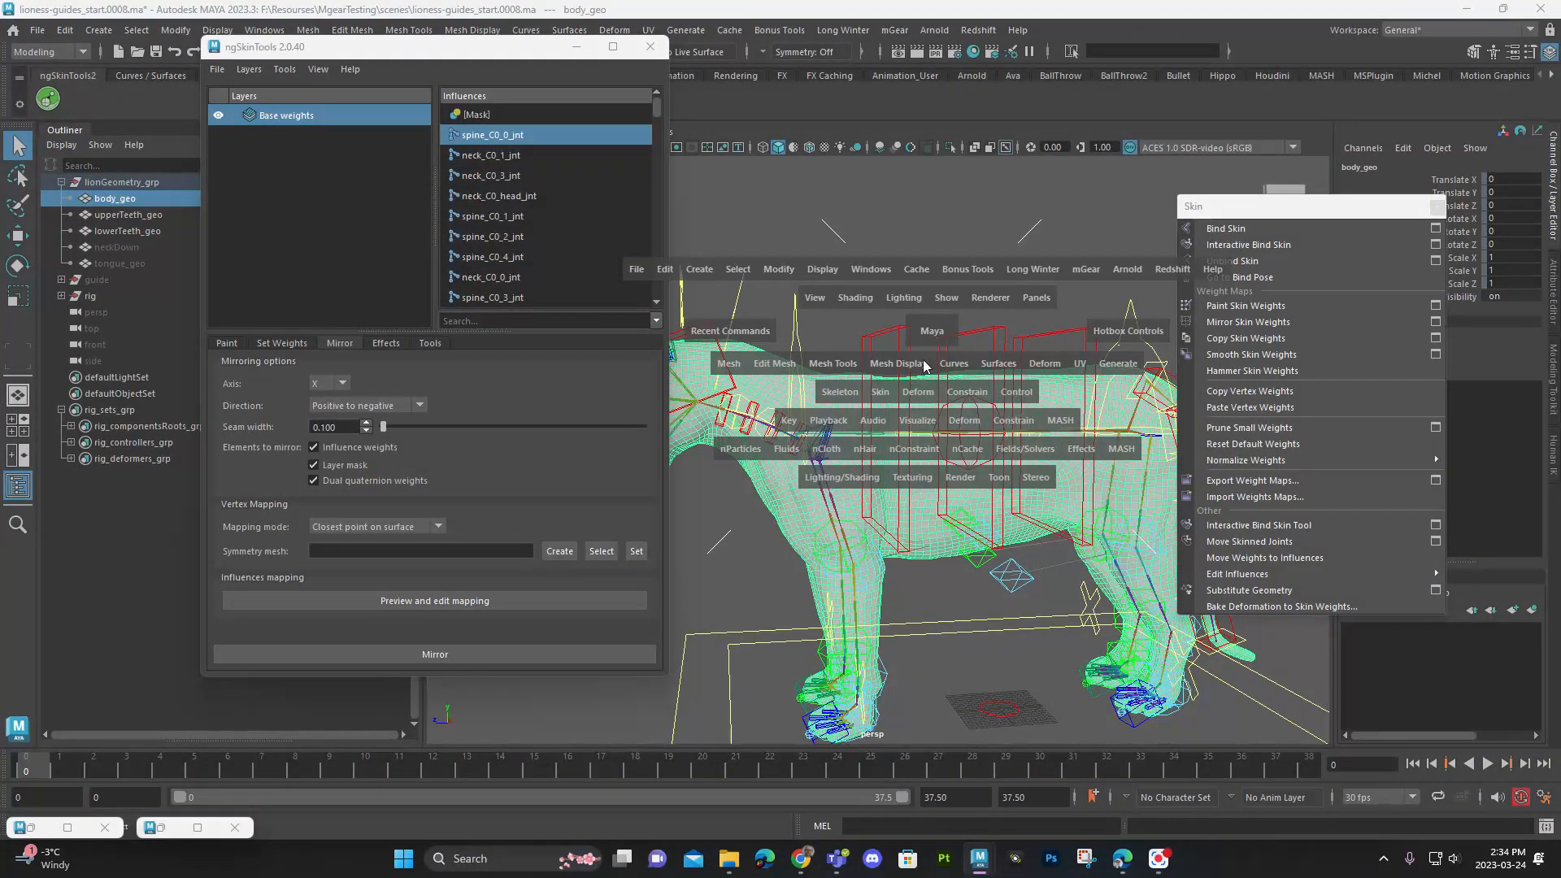
pyautogui.click(923, 392)
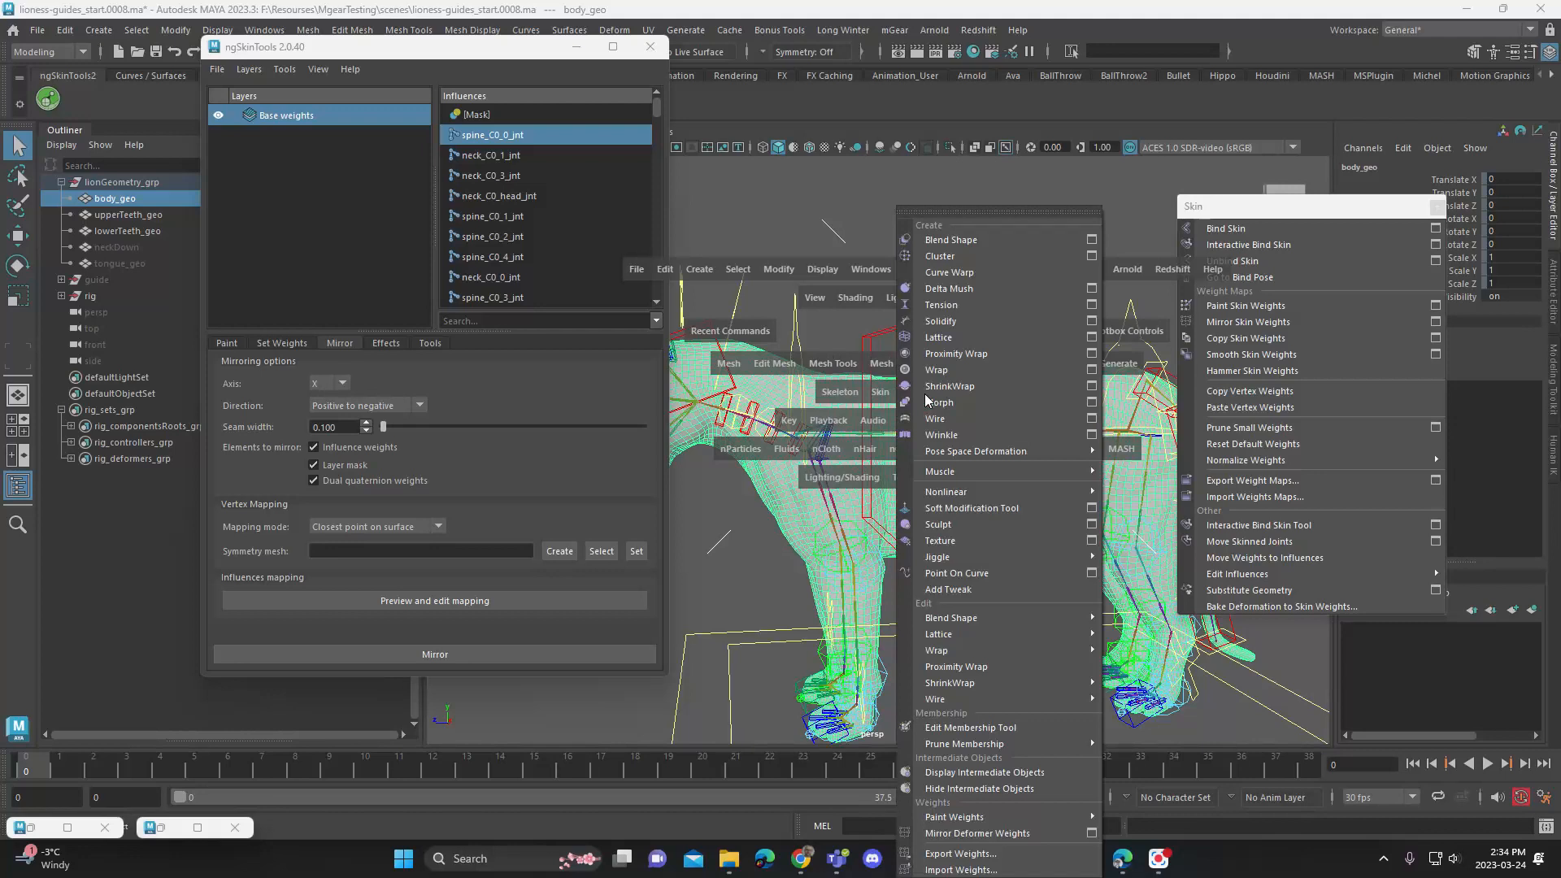
pyautogui.click(1014, 285)
pyautogui.click(578, 47)
pyautogui.click(1038, 277)
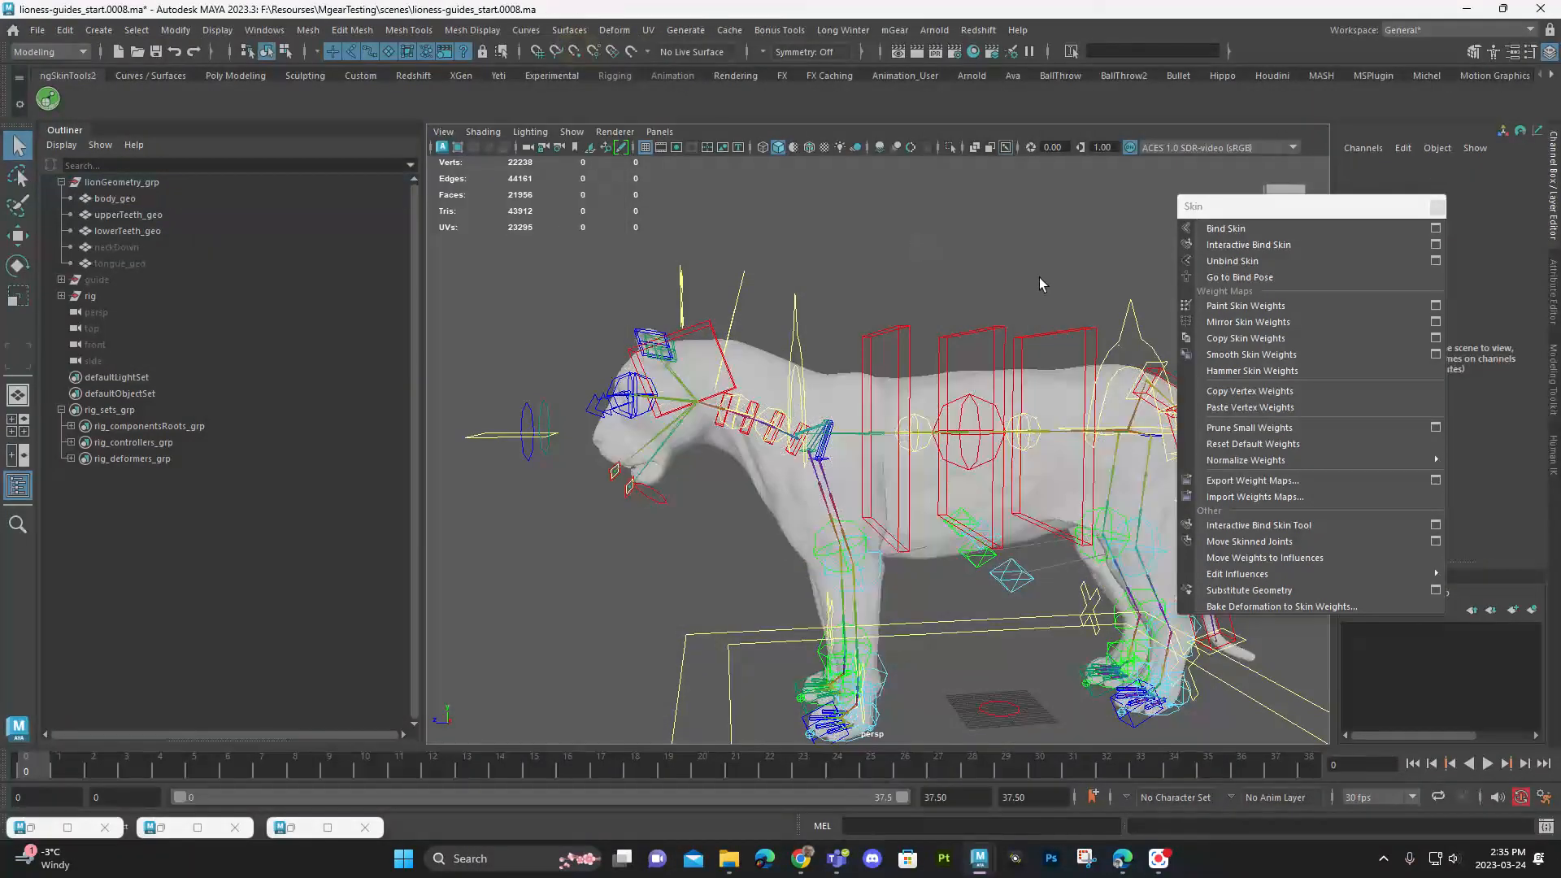
# Step: Move the hip control spine_C0_ik0_ctl about 13 units in Translate Y to test the Delta Mush, and shift the Skin window aside
pyautogui.keyDown('alt'); pyautogui.moveTo(1039, 278); pyautogui.dragTo(963, 314); pyautogui.keyUp('alt')
pyautogui.moveTo(1042, 320); pyautogui.dragTo(1071, 331)
pyautogui.press('w')
pyautogui.moveTo(1047, 440); pyautogui.dragTo(992, 442)
pyautogui.moveTo(1323, 209); pyautogui.dragTo(423, 383)
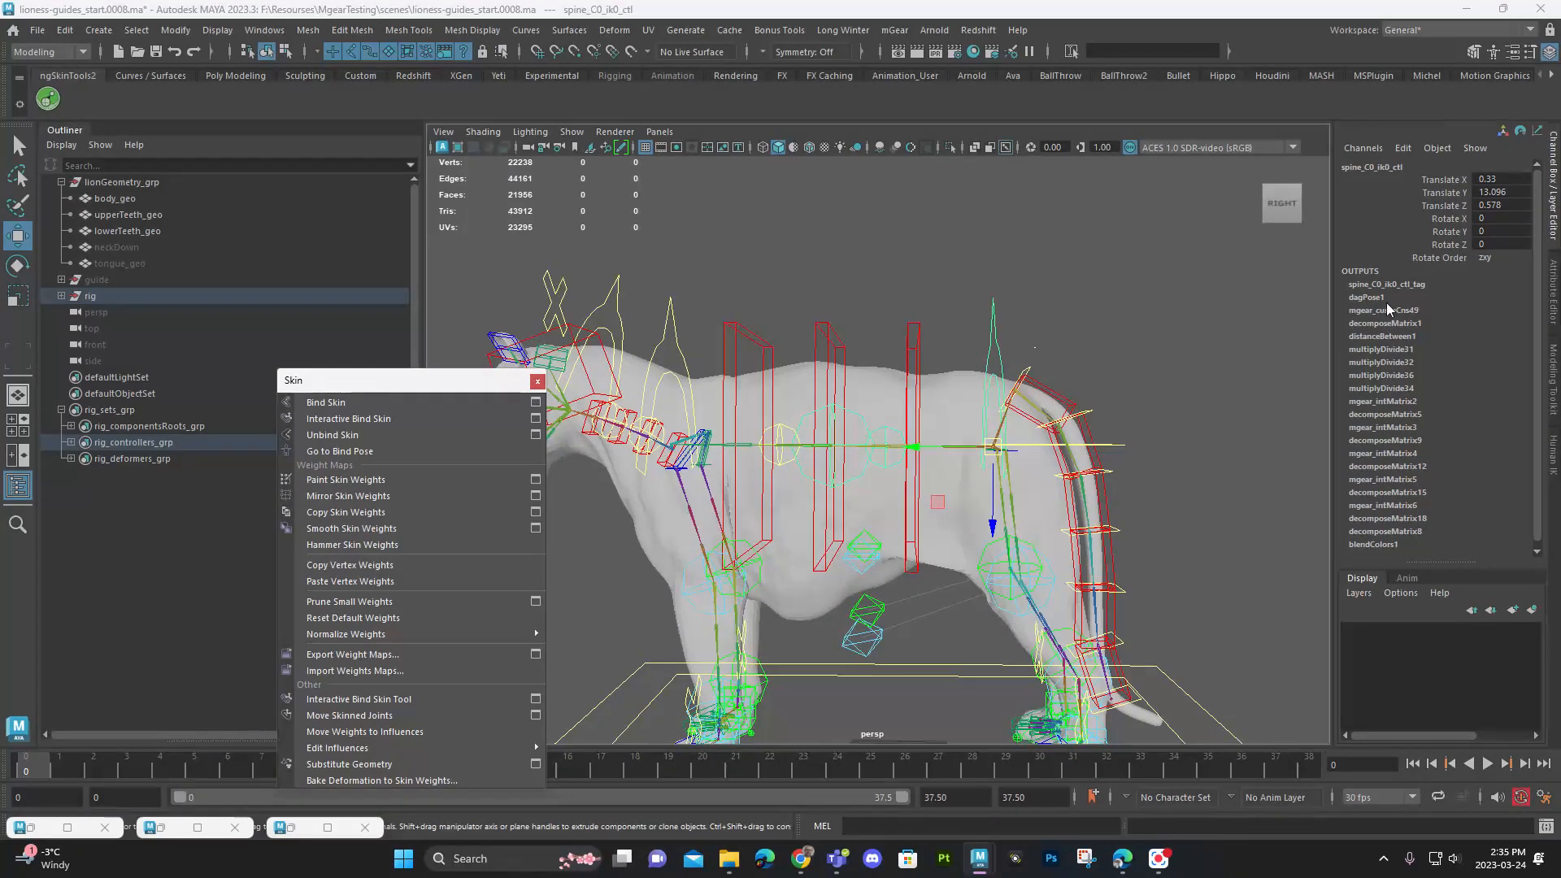
# Step: Raise the Smoothing Iterations of body_geo's deltaMush1 to about 130 and clear the selection
pyautogui.click(965, 393)
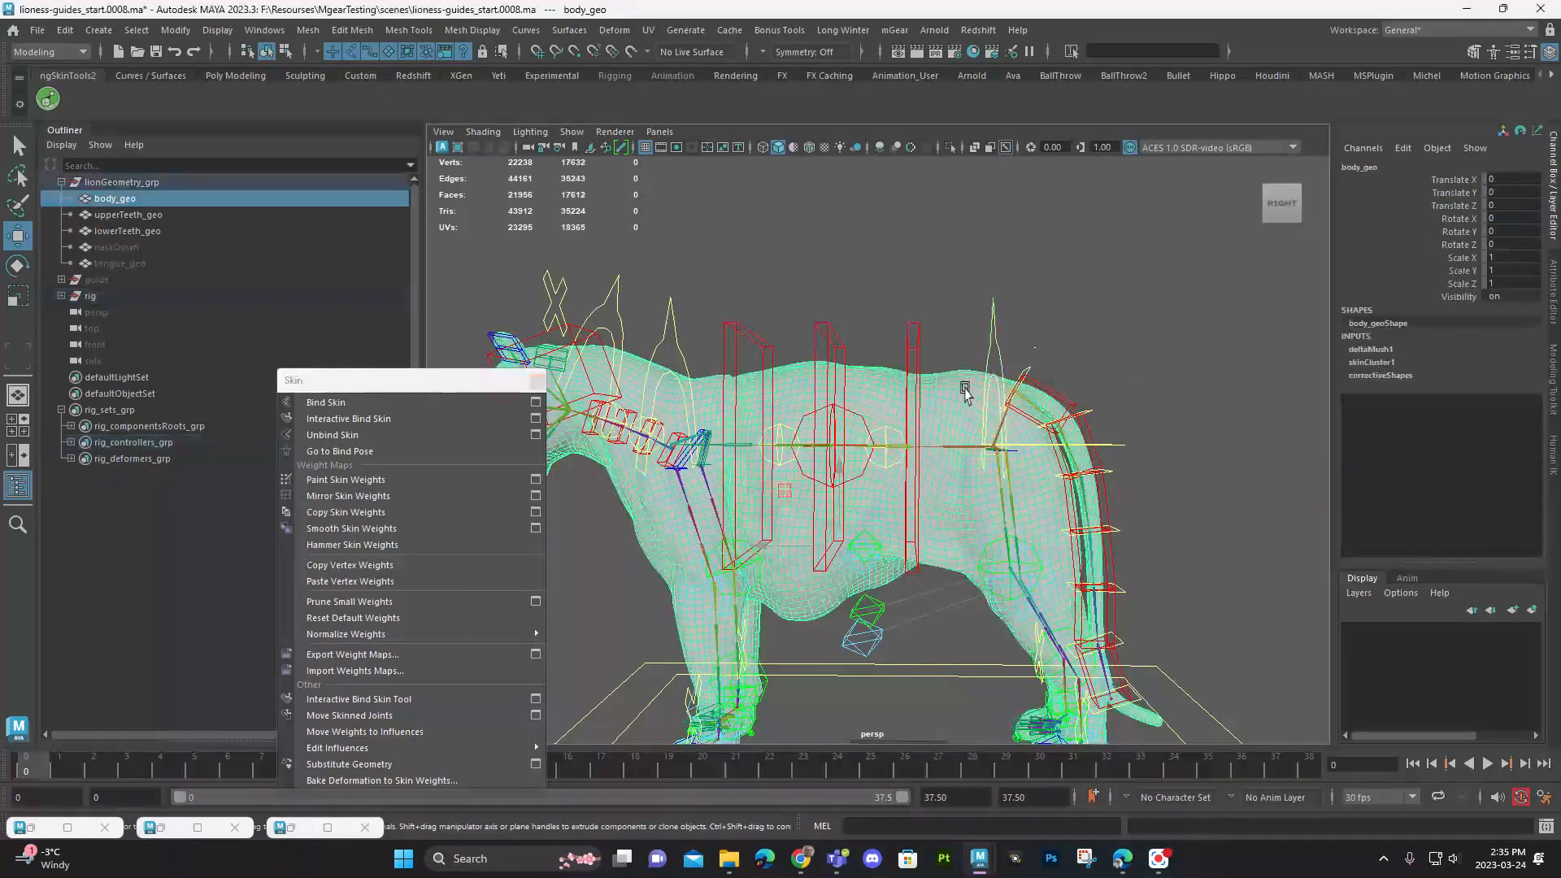
pyautogui.click(1371, 349)
pyautogui.click(1436, 373)
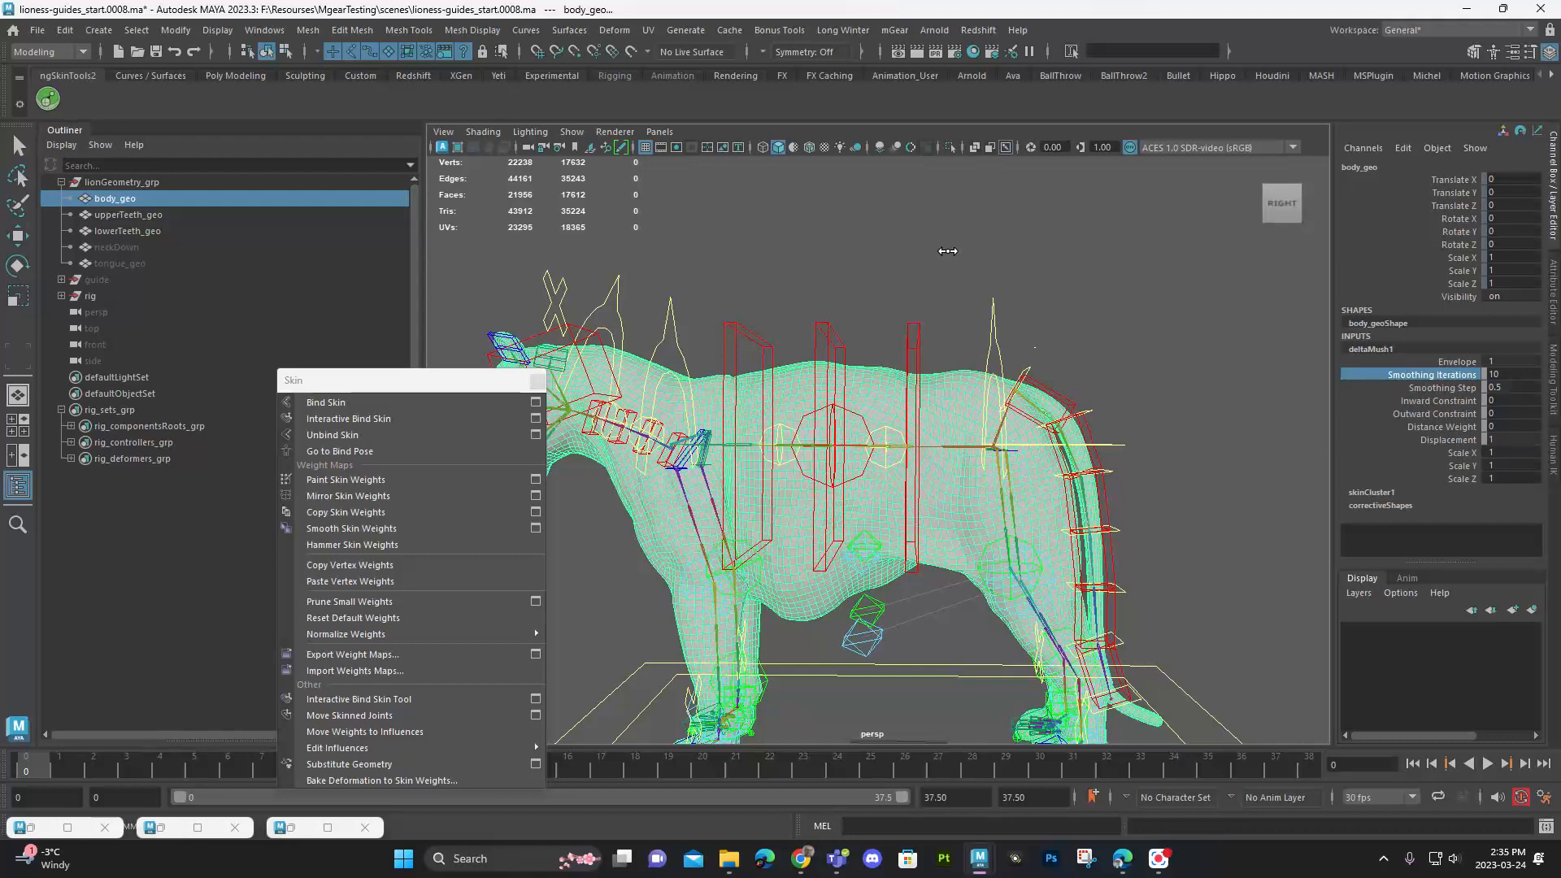
pyautogui.moveTo(1523, 324); pyautogui.dragTo(1552, 325, button='middle')
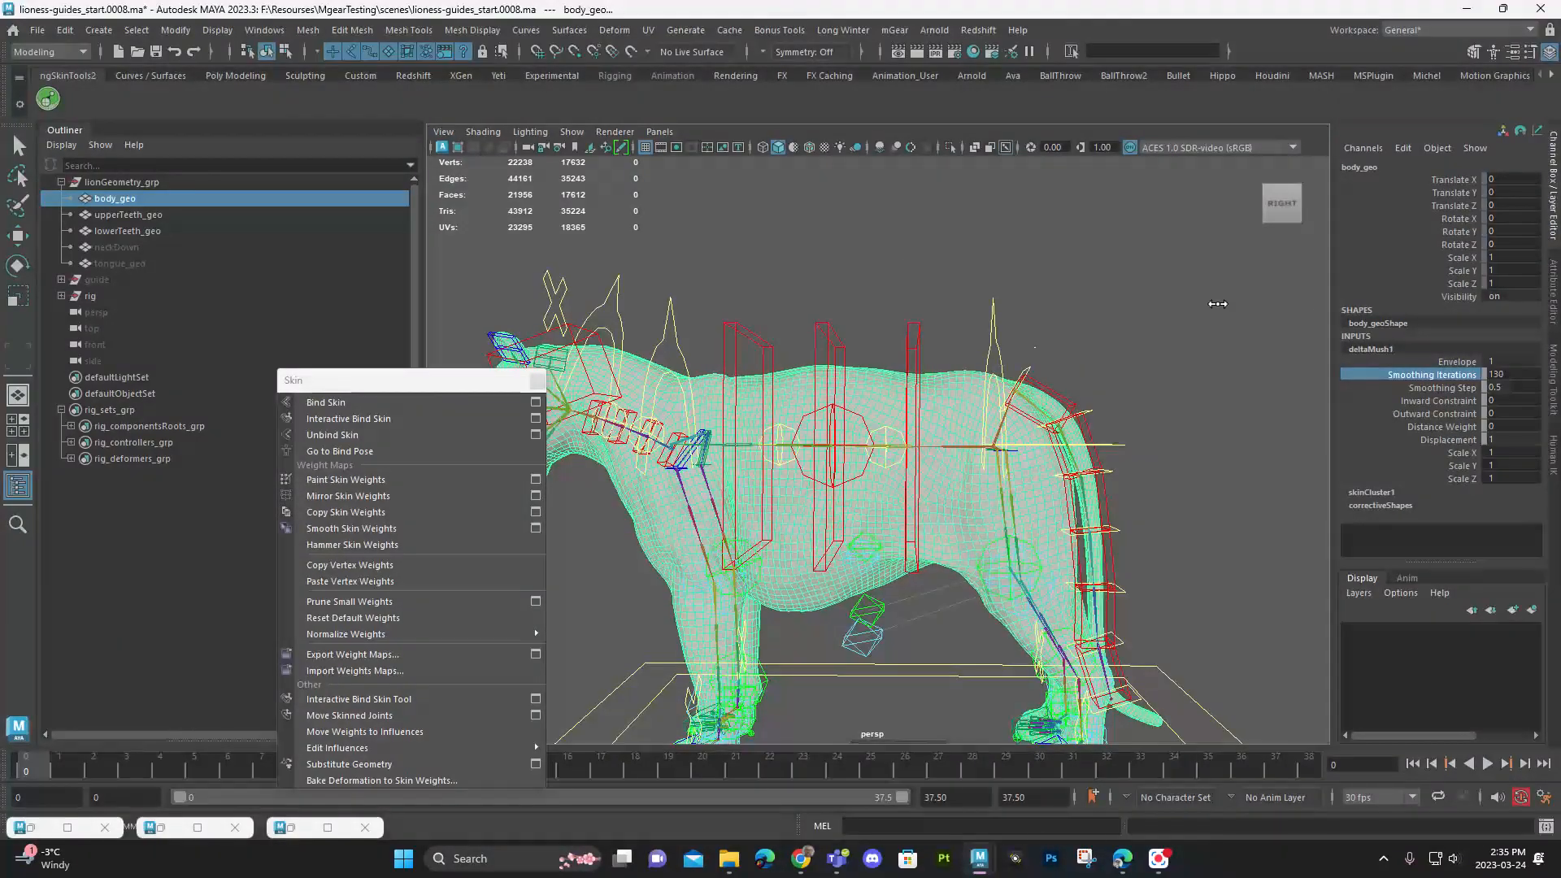
pyautogui.click(1098, 314)
# Step: Move the hip control spine_C0_ik0_ctl forward and up to test the smoothed body deformation, and undo the move
pyautogui.press('w')
pyautogui.click(986, 351)
pyautogui.moveTo(1000, 443)
pyautogui.mouseDown()
pyautogui.moveTo(1017, 454)
pyautogui.moveTo(1015, 410)
pyautogui.moveTo(1021, 435)
pyautogui.moveTo(1008, 415)
pyautogui.moveTo(991, 430)
pyautogui.moveTo(1012, 419)
pyautogui.mouseUp()
pyautogui.hotkey('ctrl', 'z')
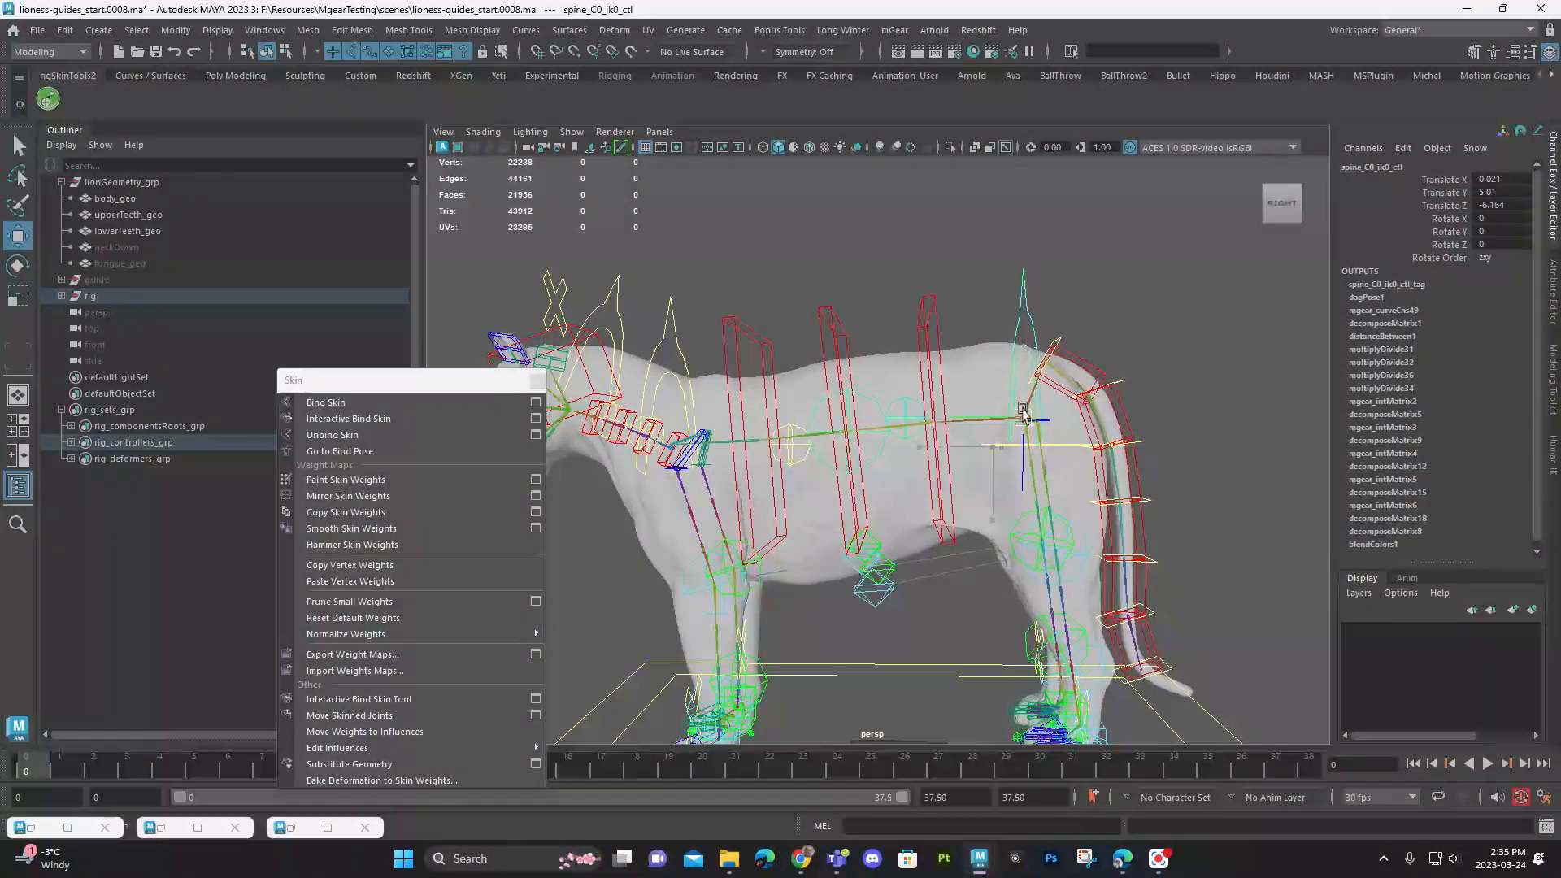
# Step: Reset Translate X, Y and Z of the hip control spine_C0_ik0_ctl to 0
pyautogui.keyDown('alt'); pyautogui.moveTo(1057, 498); pyautogui.dragTo(1063, 429, button='middle'); pyautogui.keyUp('alt')
pyautogui.keyDown('alt'); pyautogui.moveTo(1064, 428); pyautogui.dragTo(1121, 415); pyautogui.keyUp('alt')
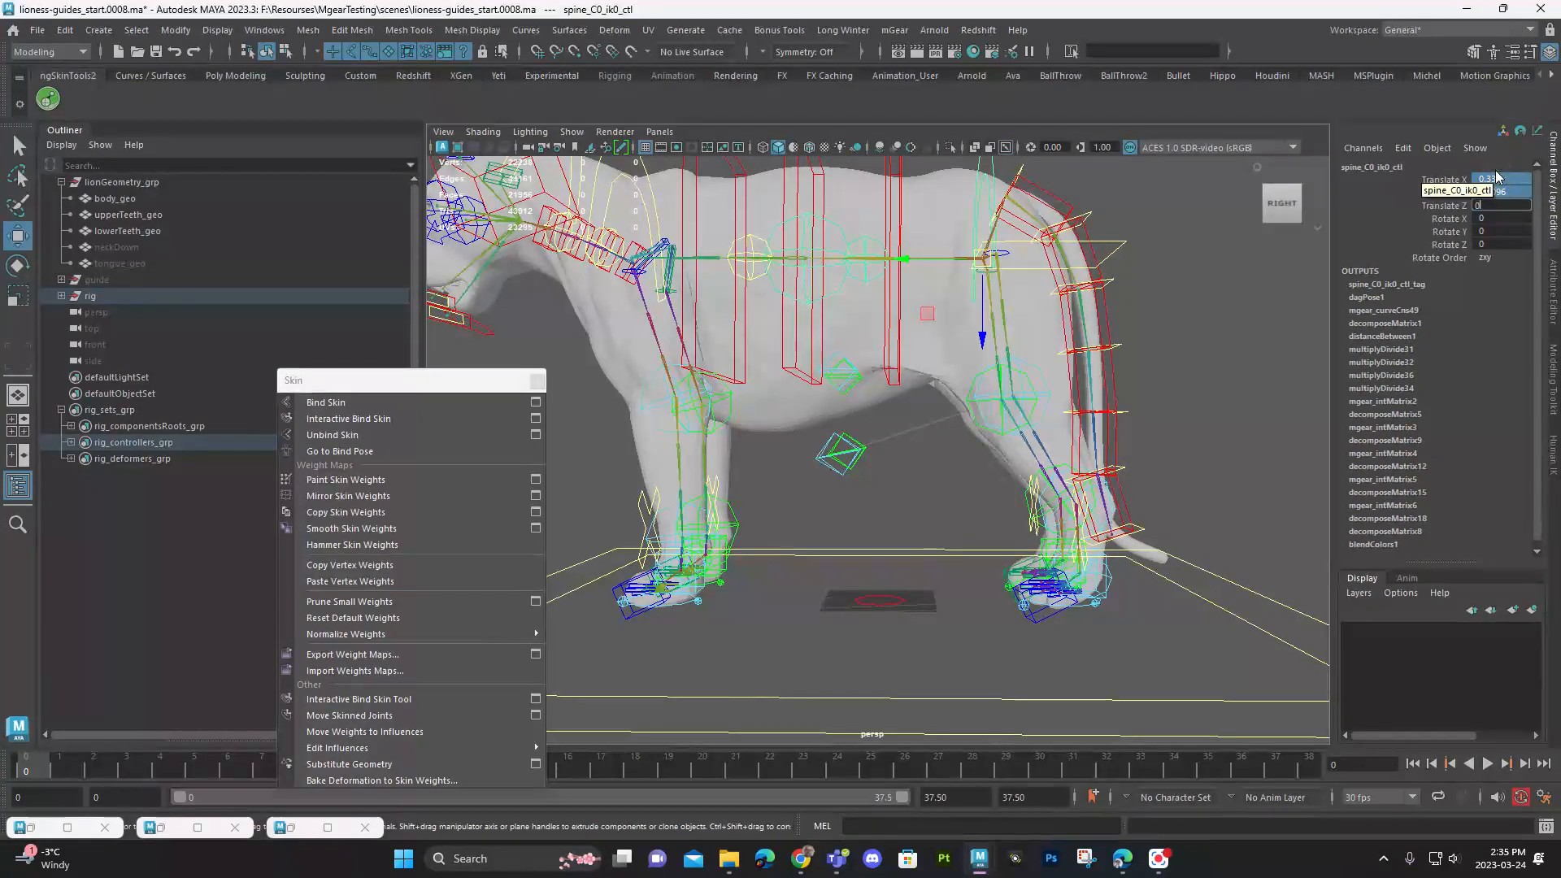
pyautogui.write('0')
pyautogui.press('Return')
# Step: Move the hind ankle control legBack_L0_ankle_ctl to test the lower leg's deformation, and undo the move
pyautogui.keyDown('alt'); pyautogui.moveTo(1136, 538); pyautogui.dragTo(1198, 553, button='right'); pyautogui.keyUp('alt')
pyautogui.keyDown('alt'); pyautogui.moveTo(1198, 552); pyautogui.dragTo(1177, 530); pyautogui.keyUp('alt')
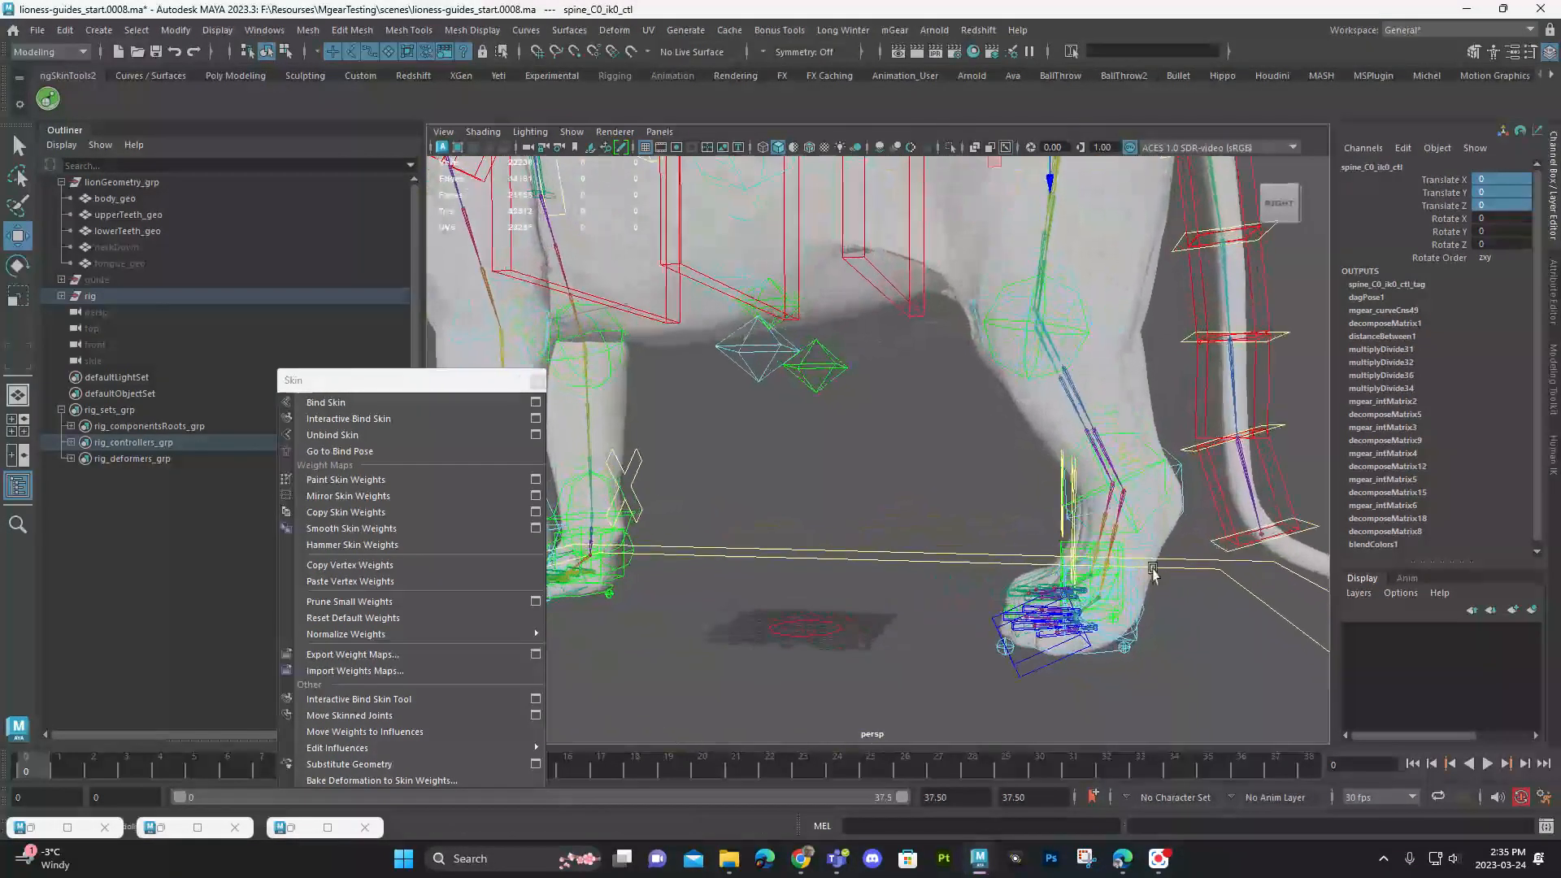
pyautogui.click(1143, 505)
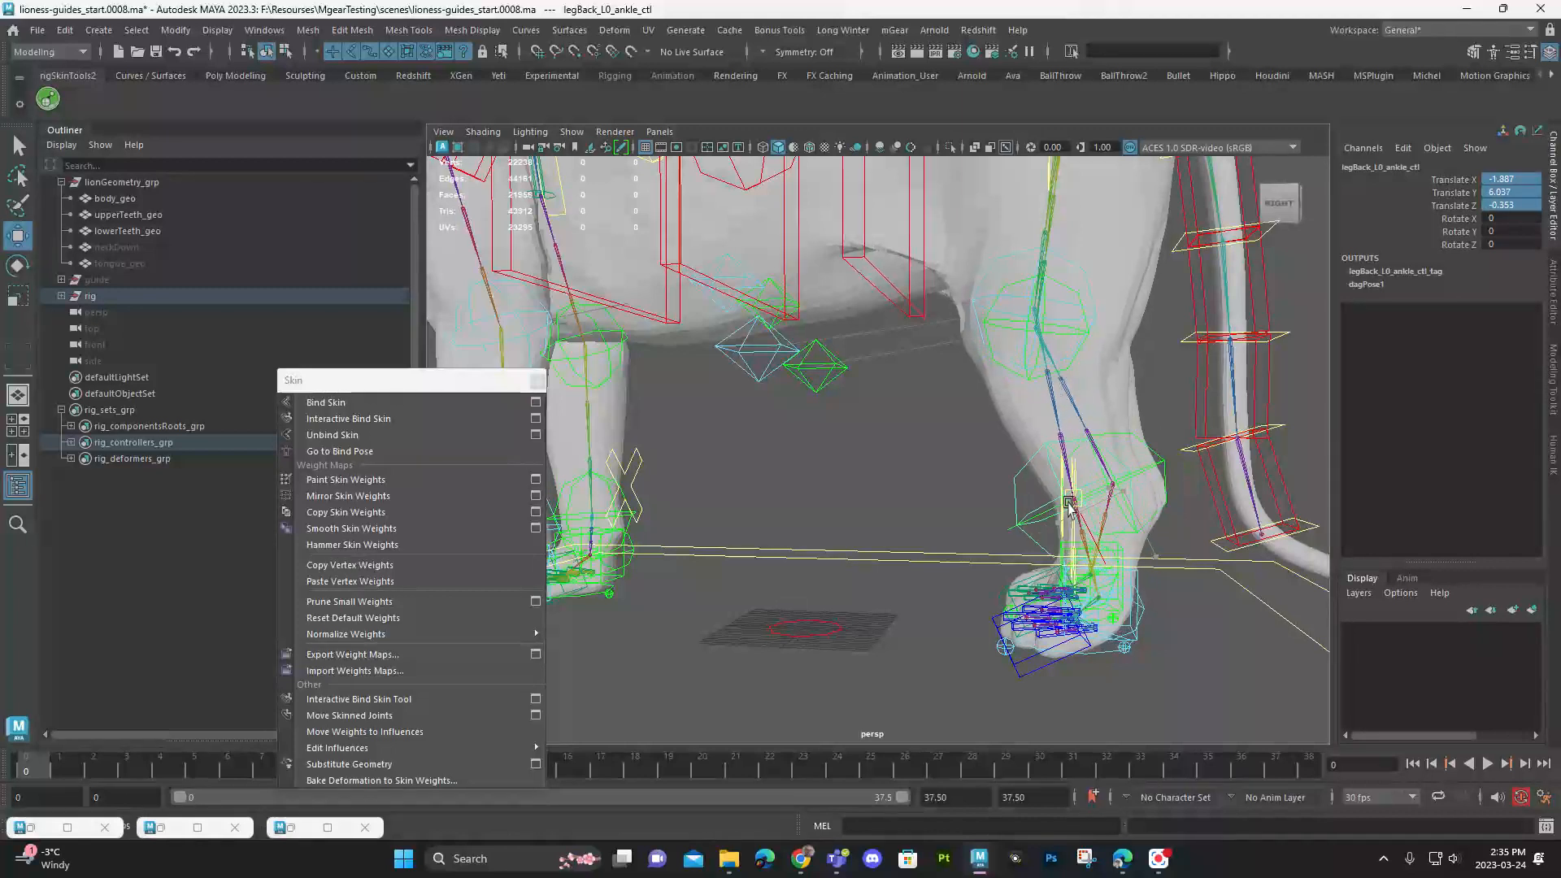
pyautogui.moveTo(1132, 498); pyautogui.dragTo(1055, 494)
pyautogui.hotkey('ctrl', 'z')
# Step: Move the hind foot control legBack_L0_ik_ctl in different directions to test the leg and paw deformation, undoing each move
pyautogui.keyDown('alt'); pyautogui.moveTo(1094, 669); pyautogui.dragTo(1077, 649, button='middle'); pyautogui.keyUp('alt')
pyautogui.keyDown('alt'); pyautogui.moveTo(1077, 649); pyautogui.dragTo(1186, 614, button='right'); pyautogui.keyUp('alt')
pyautogui.keyDown('alt'); pyautogui.moveTo(1186, 614); pyautogui.dragTo(1026, 493, button='middle'); pyautogui.keyUp('alt')
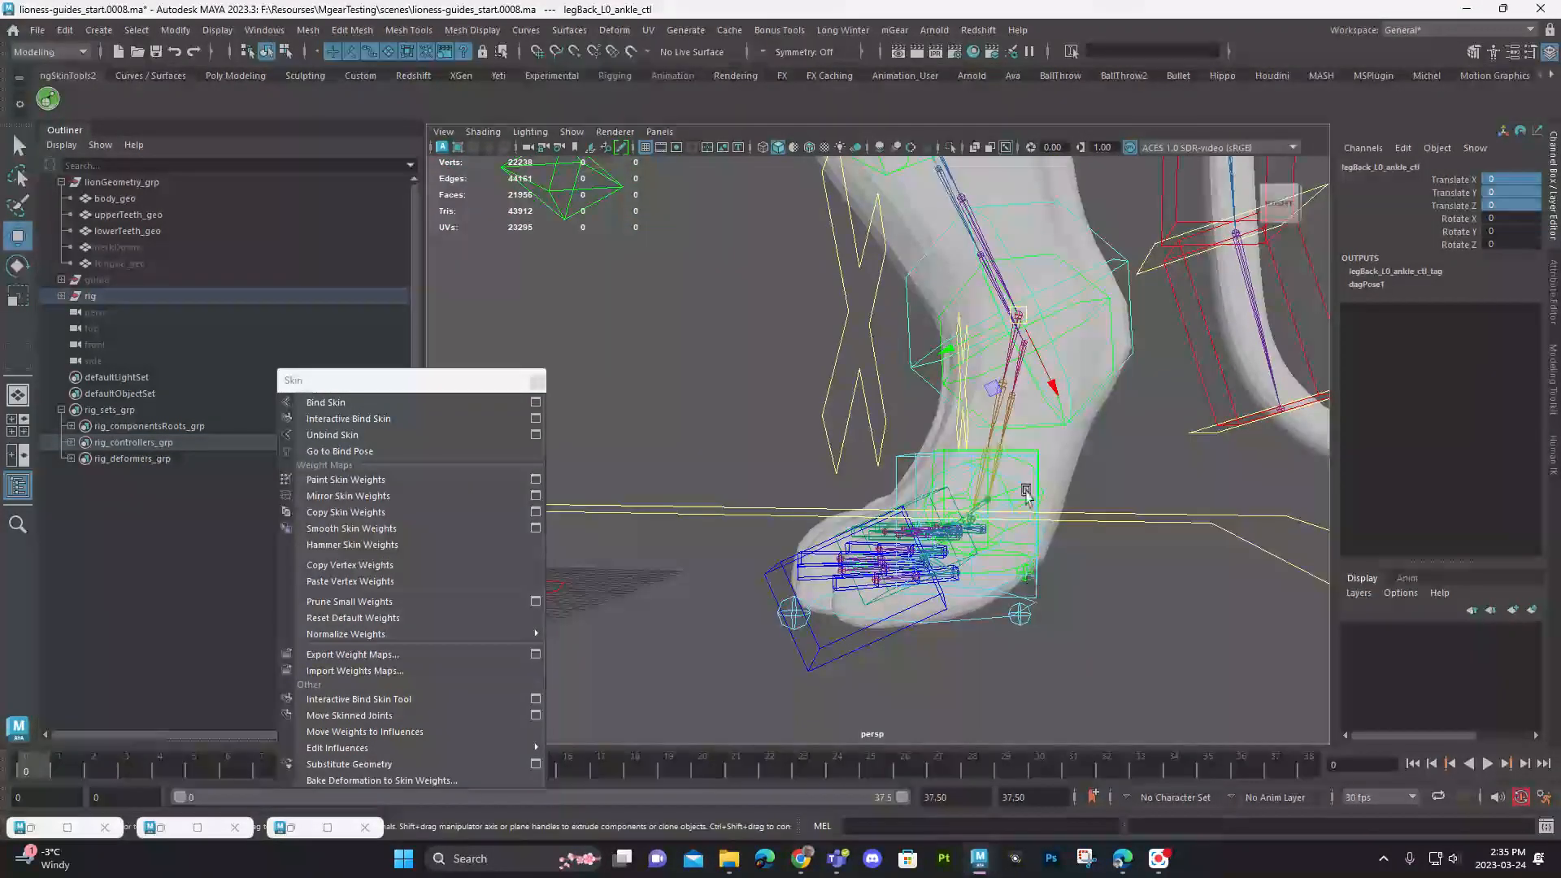
pyautogui.click(894, 461)
pyautogui.keyDown('alt'); pyautogui.moveTo(894, 462); pyautogui.dragTo(988, 520, button='middle'); pyautogui.keyUp('alt')
pyautogui.keyDown('alt'); pyautogui.moveTo(988, 520); pyautogui.dragTo(972, 534, button='right'); pyautogui.keyUp('alt')
pyautogui.moveTo(1026, 589); pyautogui.dragTo(756, 435)
pyautogui.keyDown('alt'); pyautogui.moveTo(756, 435); pyautogui.dragTo(862, 707, button='middle'); pyautogui.keyUp('alt')
pyautogui.keyDown('alt'); pyautogui.moveTo(862, 707); pyautogui.dragTo(837, 672, button='right'); pyautogui.keyUp('alt')
pyautogui.keyDown('alt'); pyautogui.moveTo(836, 673); pyautogui.dragTo(909, 626); pyautogui.keyUp('alt')
pyautogui.hotkey('ctrl', 'z')
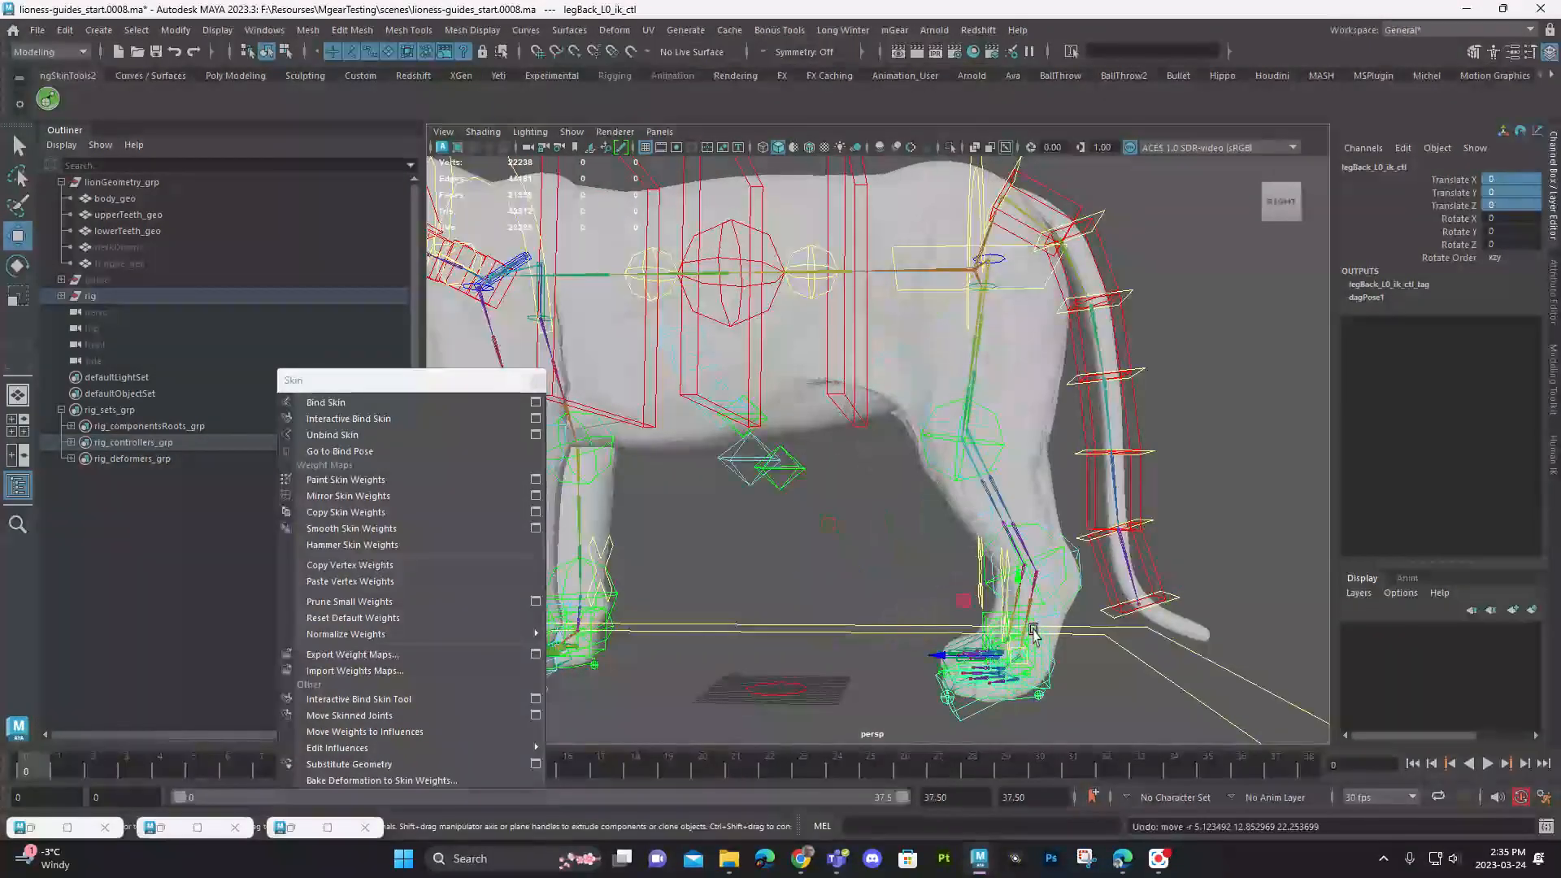
pyautogui.moveTo(1017, 660); pyautogui.dragTo(1081, 633)
pyautogui.hotkey('ctrl', 'z')
# Step: Select body_geo and start painting its deltaMush1 weights with the tool's settings open
pyautogui.keyDown('alt'); pyautogui.moveTo(1155, 550); pyautogui.dragTo(1122, 446); pyautogui.keyUp('alt')
pyautogui.click(1047, 409)
pyautogui.moveTo(1047, 374)
pyautogui.mouseDown(button='right')
pyautogui.moveTo(1105, 621)
pyautogui.moveTo(1096, 811)
pyautogui.moveTo(1072, 643)
pyautogui.moveTo(1150, 650)
pyautogui.moveTo(1256, 697)
pyautogui.mouseUp(button='right')
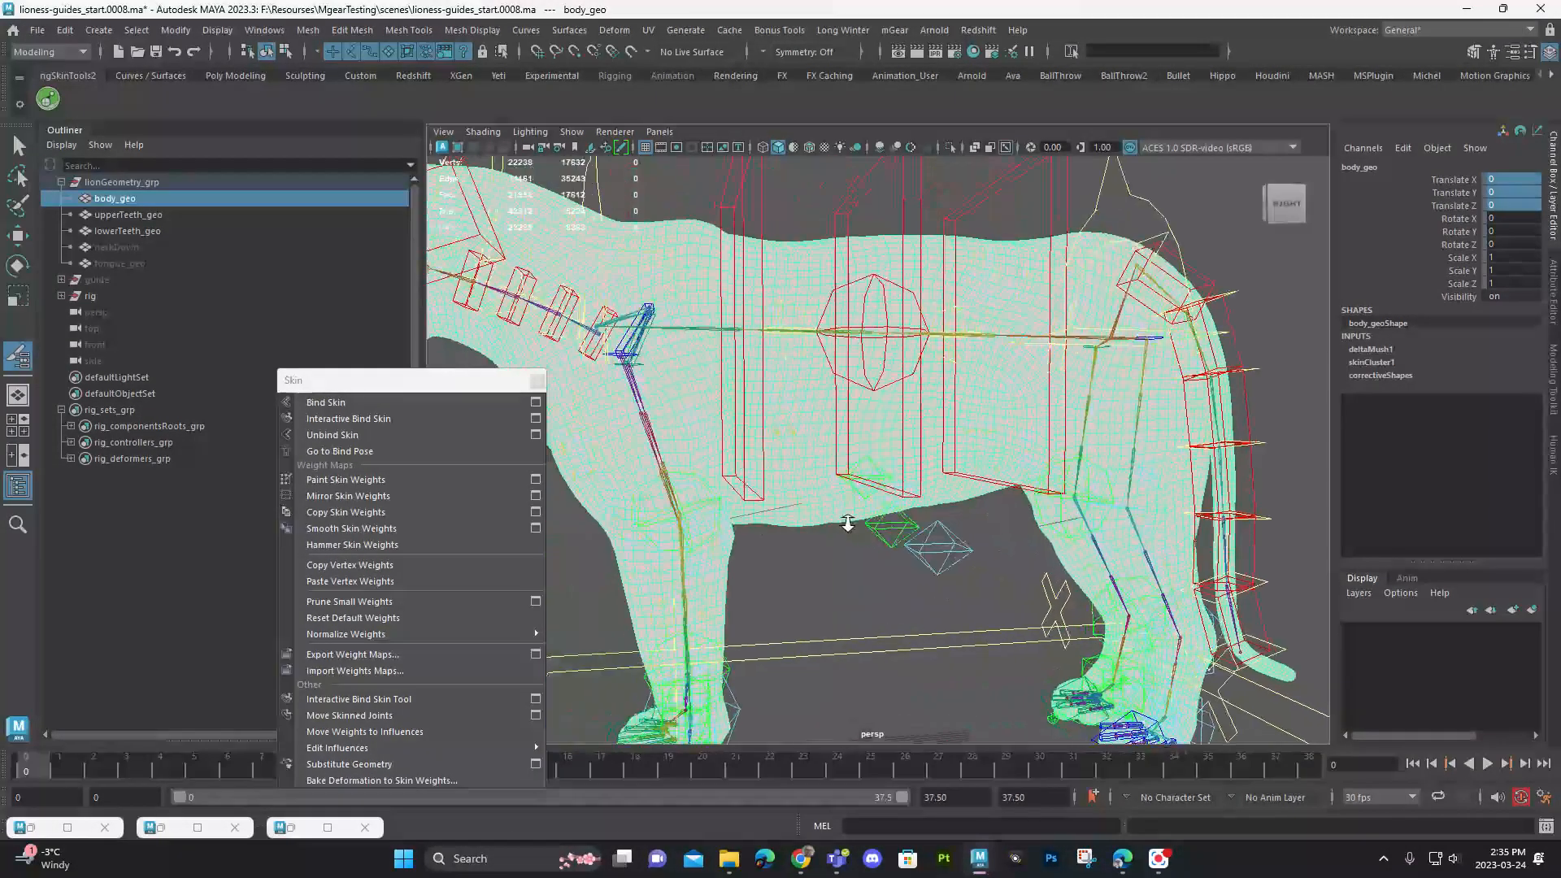
pyautogui.keyDown('alt'); pyautogui.moveTo(845, 521); pyautogui.dragTo(840, 451); pyautogui.keyUp('alt')
pyautogui.doubleClick(18, 355)
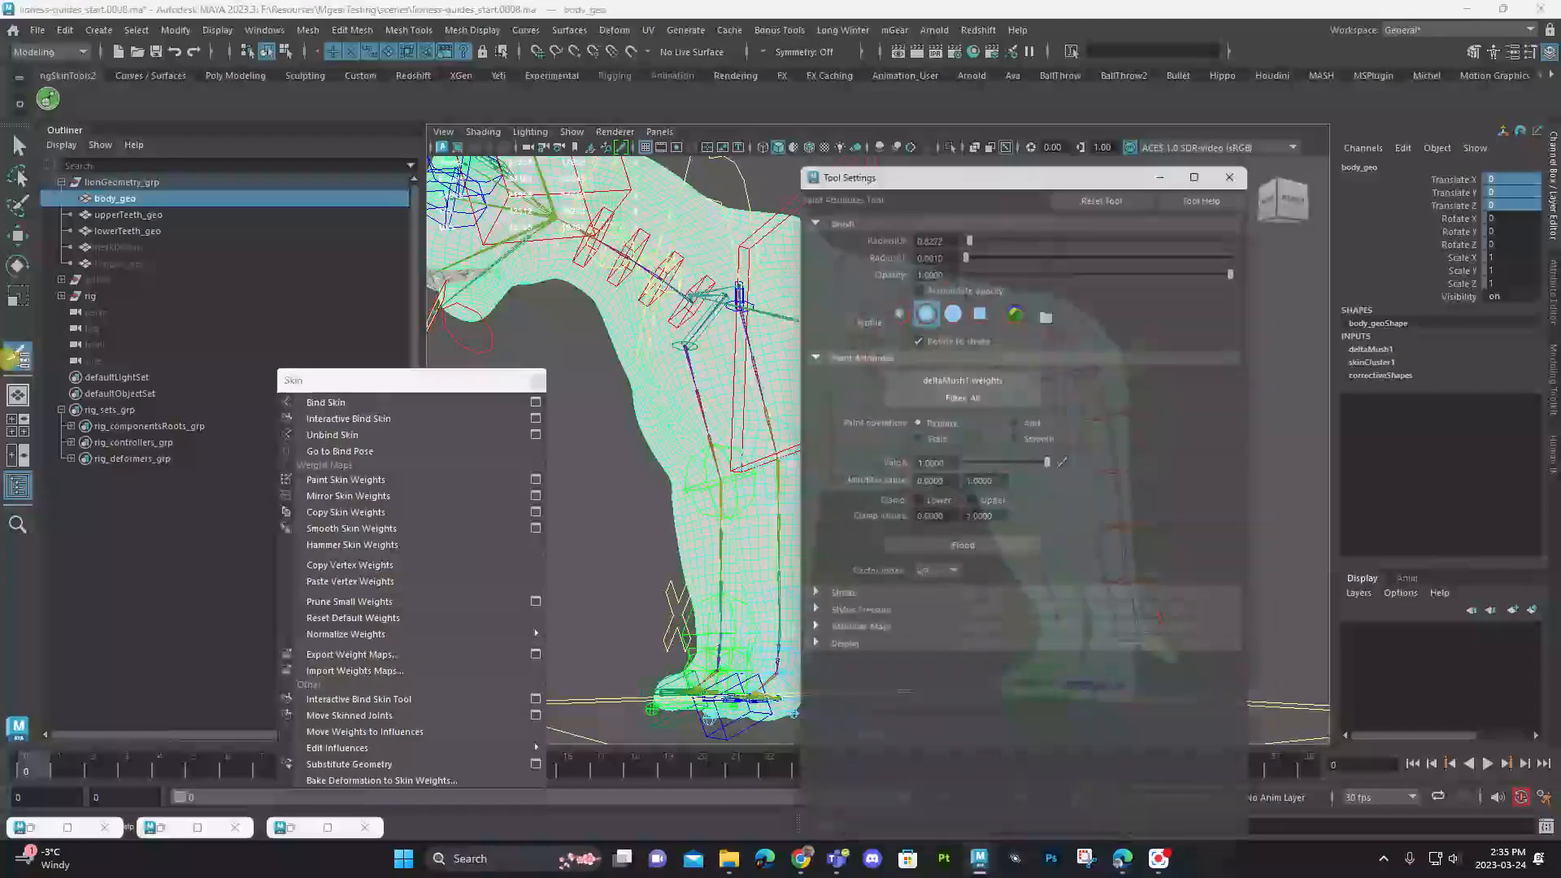
# Step: Enable stroke Reflection for the weight painting and shift the Tool Settings window off the model
pyautogui.click(844, 614)
pyautogui.click(846, 614)
pyautogui.click(837, 597)
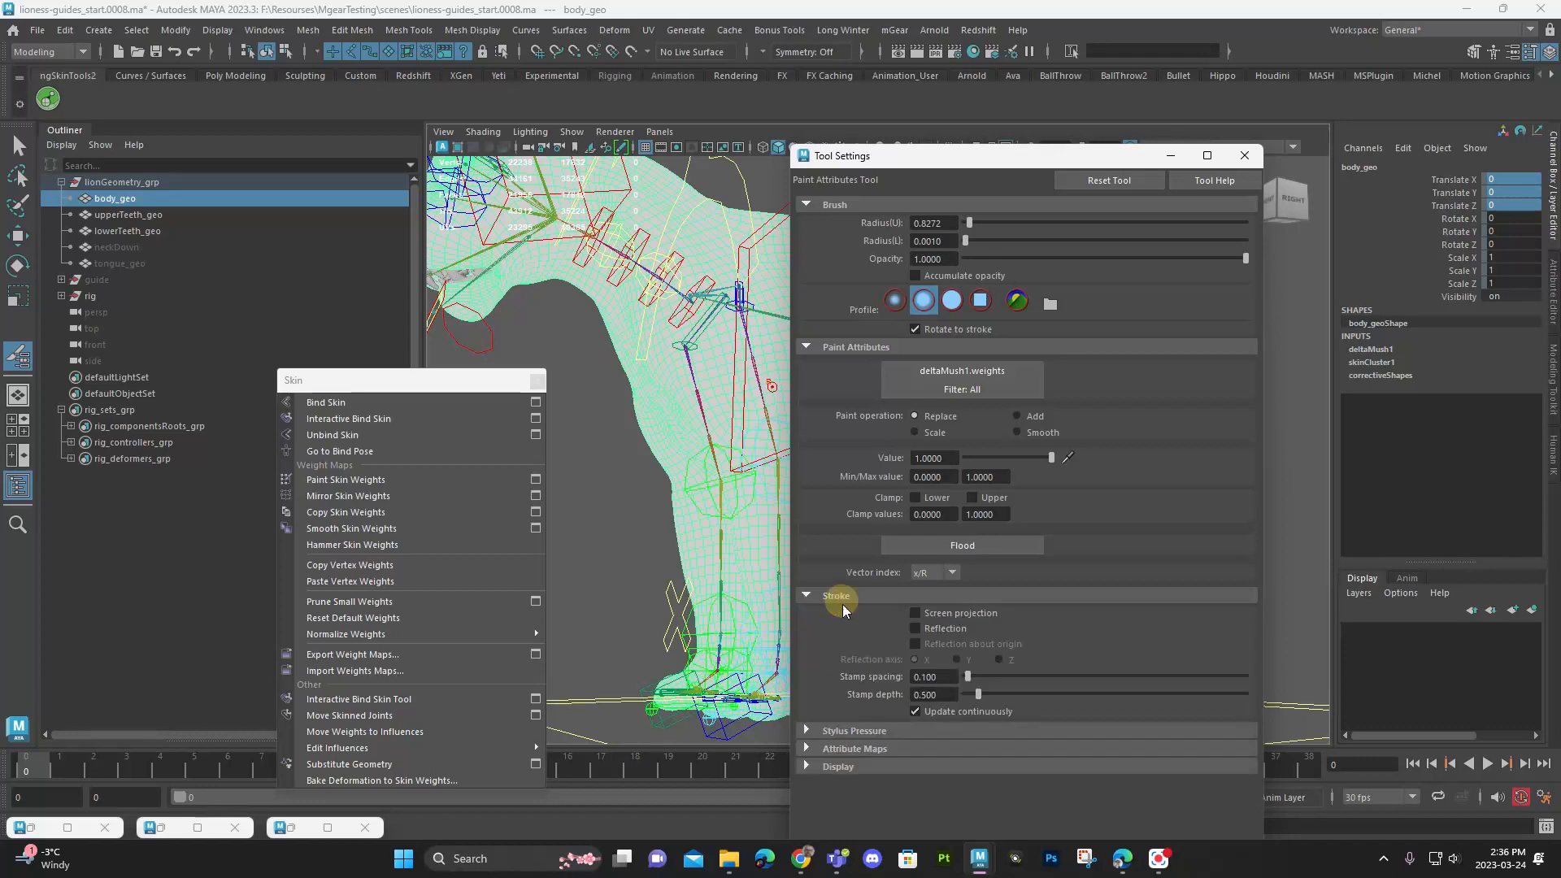
pyautogui.click(941, 624)
pyautogui.moveTo(1000, 156); pyautogui.dragTo(1372, 243)
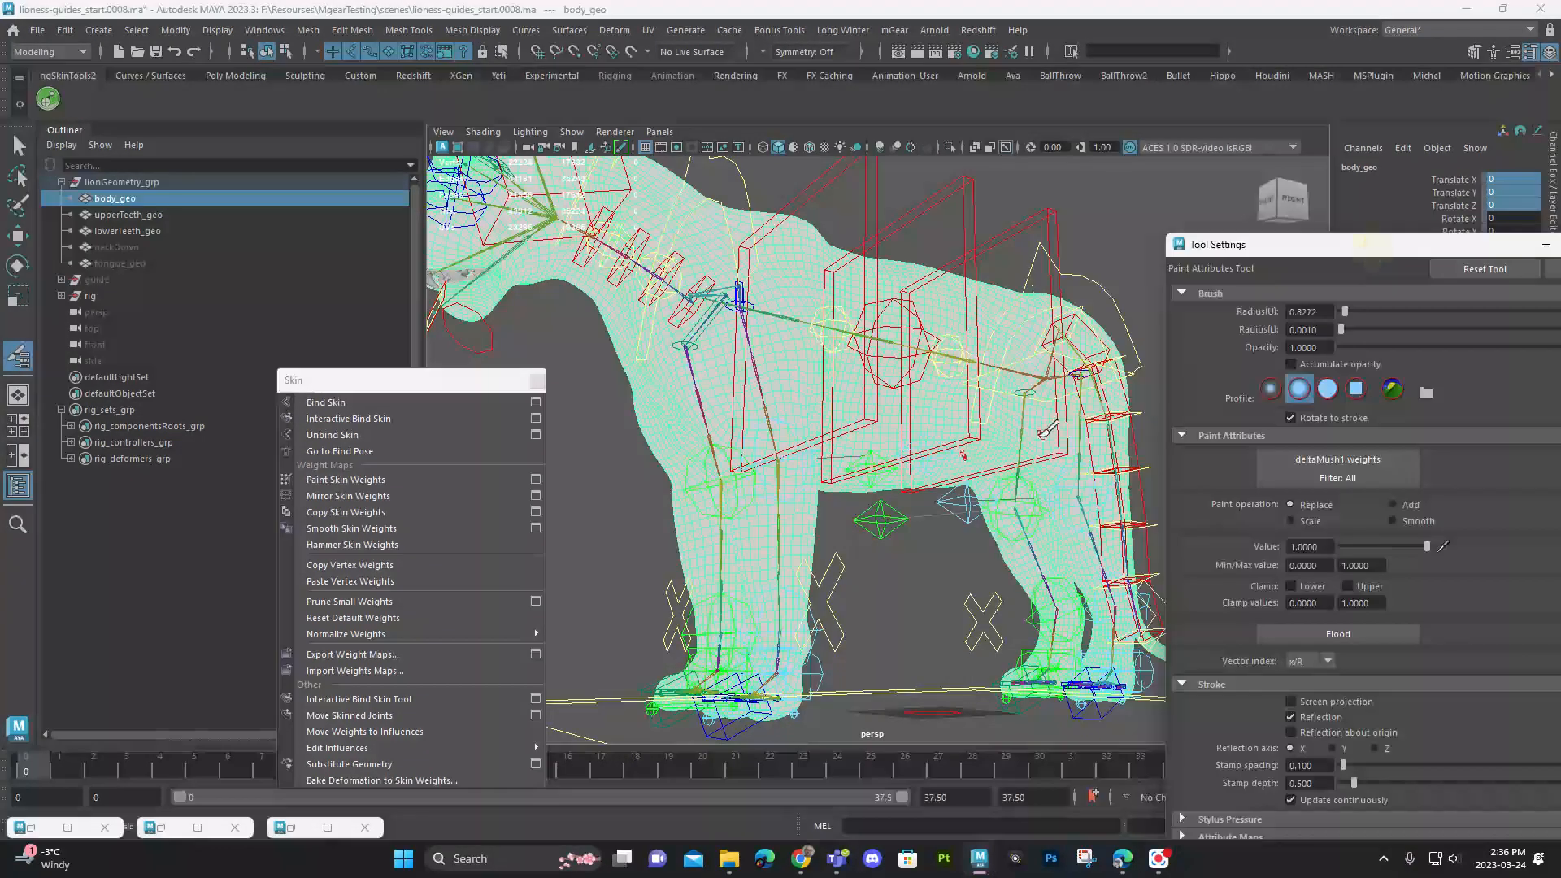
# Step: Enlarge the paint brush to an upper radius of about 11.8 over the hindquarters
pyautogui.keyDown('alt'); pyautogui.moveTo(1072, 476); pyautogui.dragTo(927, 478); pyautogui.keyUp('alt')
pyautogui.keyDown('alt'); pyautogui.moveTo(927, 478); pyautogui.dragTo(963, 484, button='right'); pyautogui.keyUp('alt')
pyautogui.press('b')
pyautogui.moveTo(964, 485); pyautogui.dragTo(1007, 488)
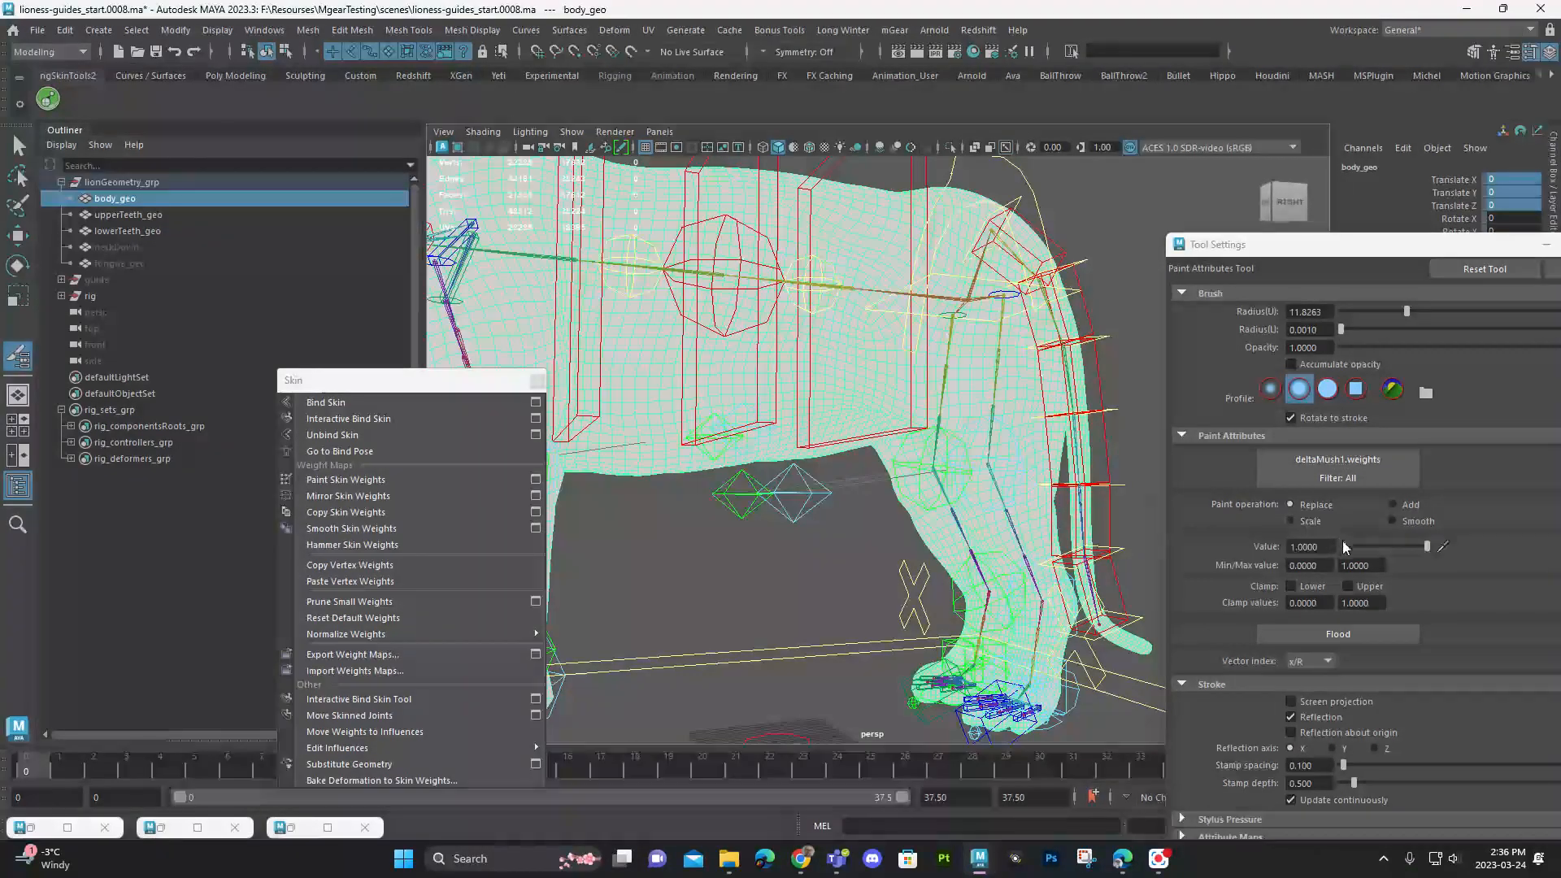
# Step: Try painting Delta Mush weights with a value of 0 on the hind legs, and undo the strokes
pyautogui.moveTo(1348, 545); pyautogui.dragTo(1340, 546)
pyautogui.moveTo(1018, 375); pyautogui.dragTo(1011, 434)
pyautogui.moveTo(1010, 434)
pyautogui.keyDown('alt'); pyautogui.mouseDown()
pyautogui.moveTo(1073, 455)
pyautogui.moveTo(1008, 496)
pyautogui.moveTo(1077, 523)
pyautogui.mouseUp(); pyautogui.keyUp('alt')
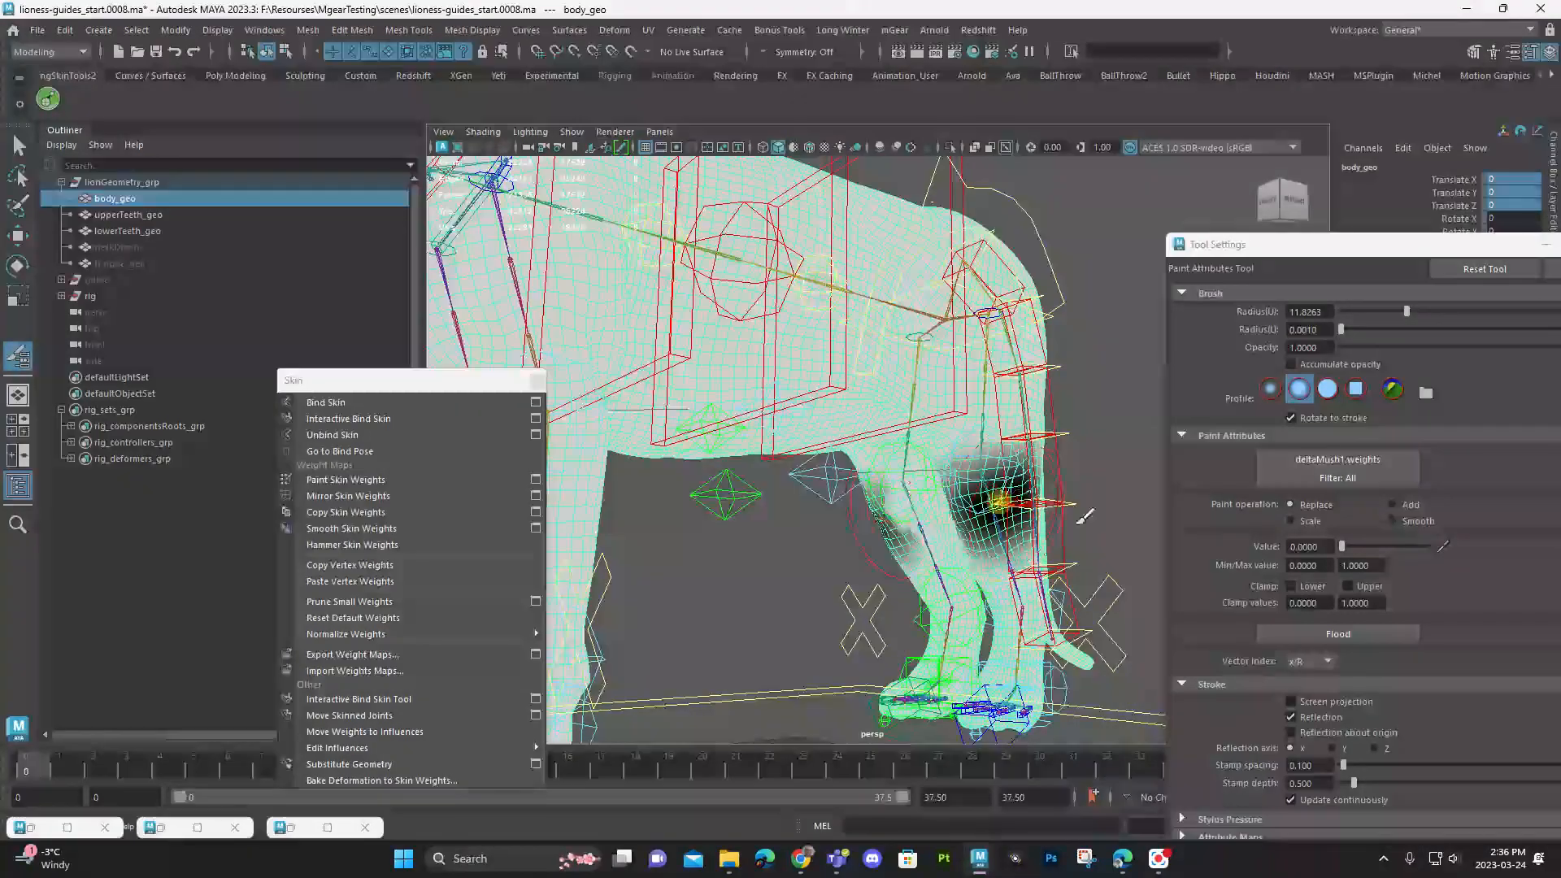
pyautogui.hotkey('ctrl', 'z')
pyautogui.hotkey('ctrl', 'z')
# Step: Paint the hind legs and paws with a Delta Mush weight of 0.2, from the thighs down
pyautogui.moveTo(1345, 546); pyautogui.dragTo(1355, 546)
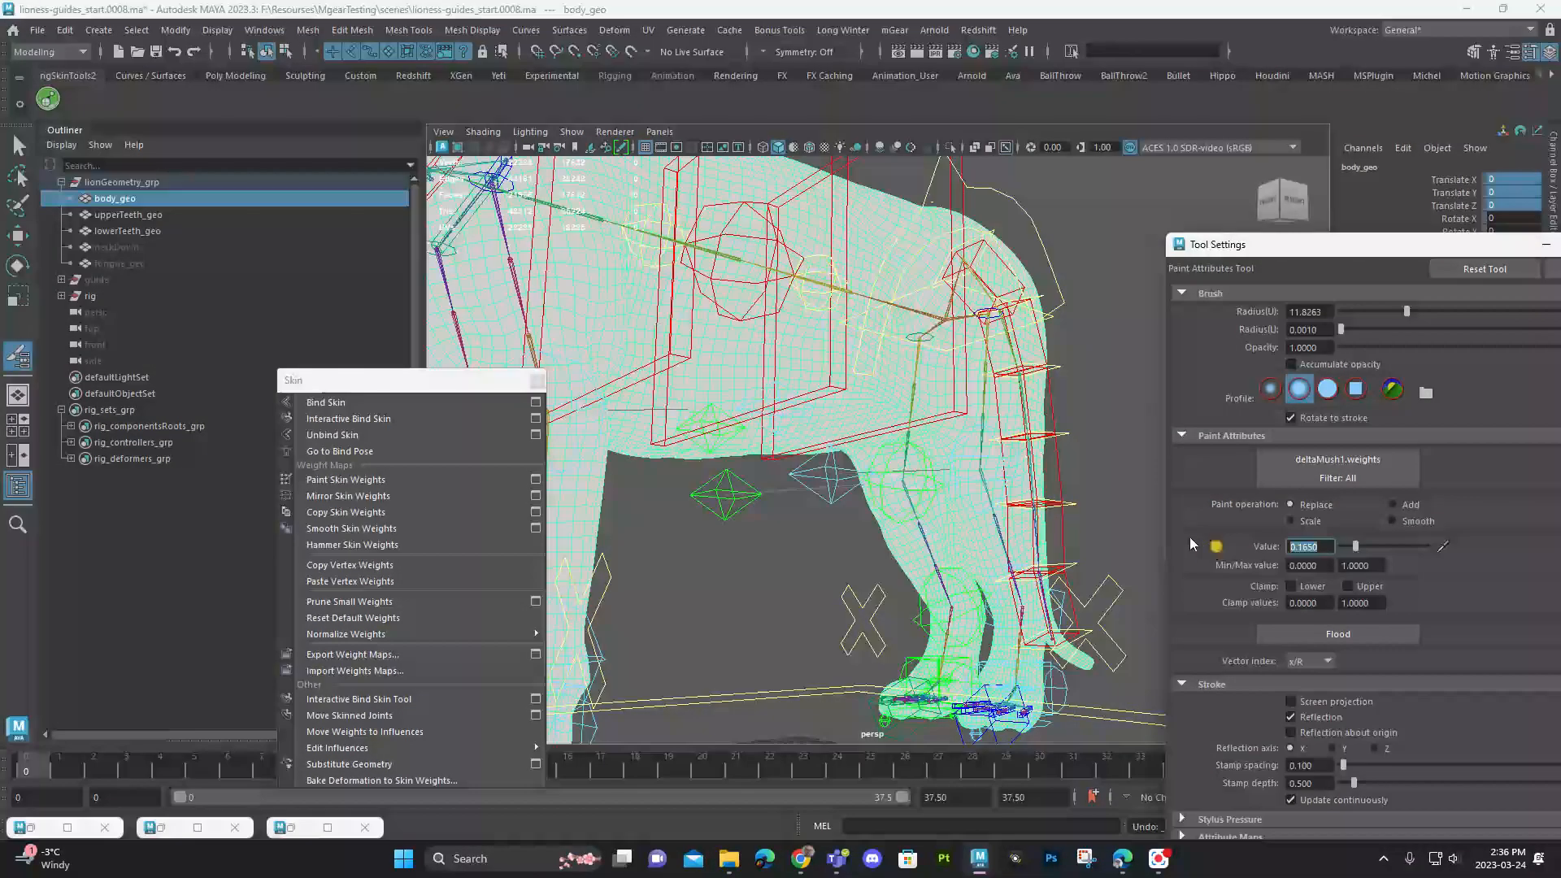
pyautogui.write('0.2')
pyautogui.press('Return')
pyautogui.moveTo(1018, 506); pyautogui.dragTo(1085, 506)
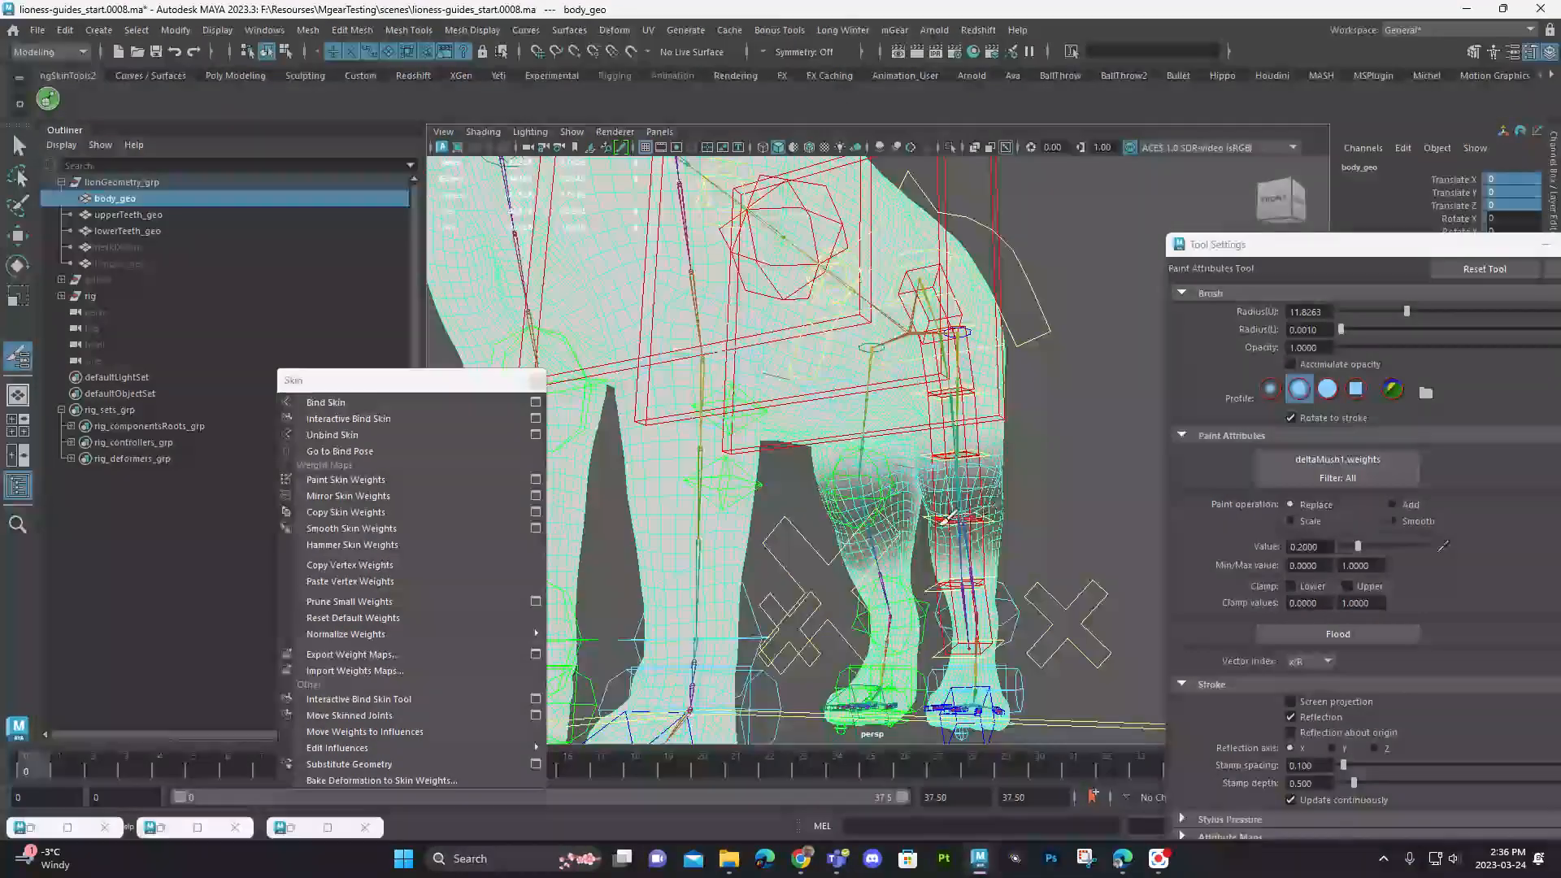
pyautogui.moveTo(951, 590)
pyautogui.mouseDown()
pyautogui.moveTo(968, 643)
pyautogui.moveTo(752, 677)
pyautogui.mouseUp()
pyautogui.moveTo(996, 658)
pyautogui.mouseDown()
pyautogui.moveTo(970, 600)
pyautogui.moveTo(1010, 543)
pyautogui.mouseUp()
pyautogui.scroll(5, 993, 524)
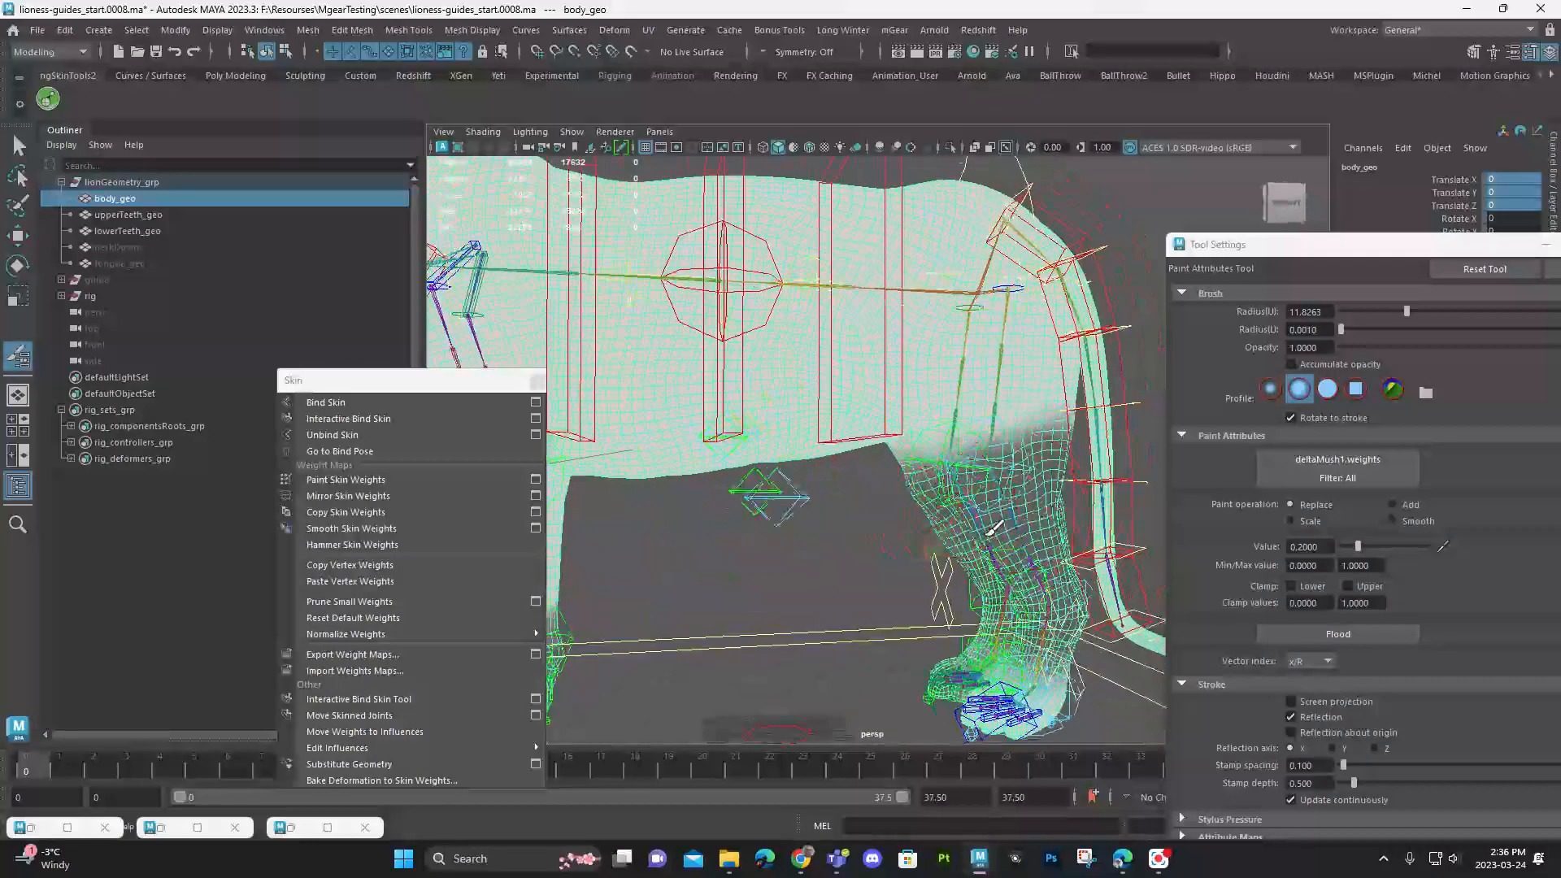
pyautogui.moveTo(1026, 650)
pyautogui.mouseDown()
pyautogui.moveTo(1037, 676)
pyautogui.moveTo(1012, 701)
pyautogui.moveTo(1025, 714)
pyautogui.moveTo(931, 716)
pyautogui.mouseUp()
pyautogui.keyDown('alt'); pyautogui.moveTo(931, 716); pyautogui.dragTo(910, 626, button='middle'); pyautogui.keyUp('alt')
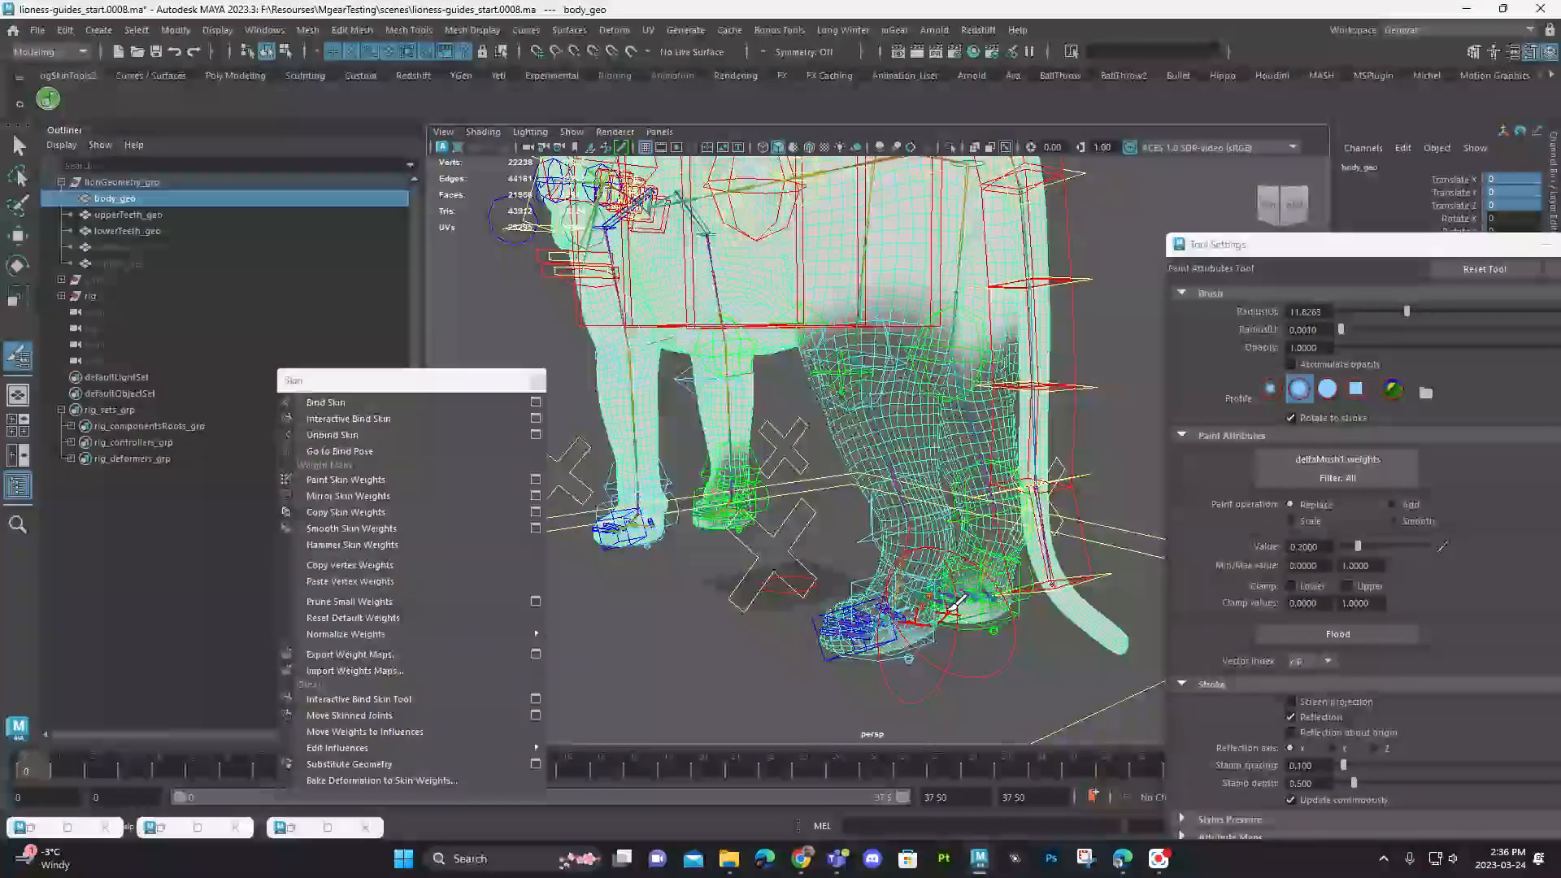
# Step: Paint the front legs and paws with the same 0.2 Delta Mush weight up to the elbows
pyautogui.keyDown('alt'); pyautogui.moveTo(933, 616); pyautogui.dragTo(1154, 599); pyautogui.keyUp('alt')
pyautogui.moveTo(800, 634); pyautogui.dragTo(886, 642)
pyautogui.keyDown('alt'); pyautogui.moveTo(927, 536); pyautogui.dragTo(893, 588); pyautogui.keyUp('alt')
pyautogui.moveTo(785, 546)
pyautogui.keyDown('alt'); pyautogui.mouseDown()
pyautogui.moveTo(1008, 520)
pyautogui.moveTo(1041, 568)
pyautogui.mouseUp(); pyautogui.keyUp('alt')
pyautogui.moveTo(1043, 497)
pyautogui.mouseDown()
pyautogui.moveTo(1008, 398)
pyautogui.moveTo(1092, 409)
pyautogui.moveTo(1055, 488)
pyautogui.mouseUp()
pyautogui.moveTo(837, 520)
pyautogui.mouseDown()
pyautogui.moveTo(870, 439)
pyautogui.moveTo(826, 425)
pyautogui.mouseUp()
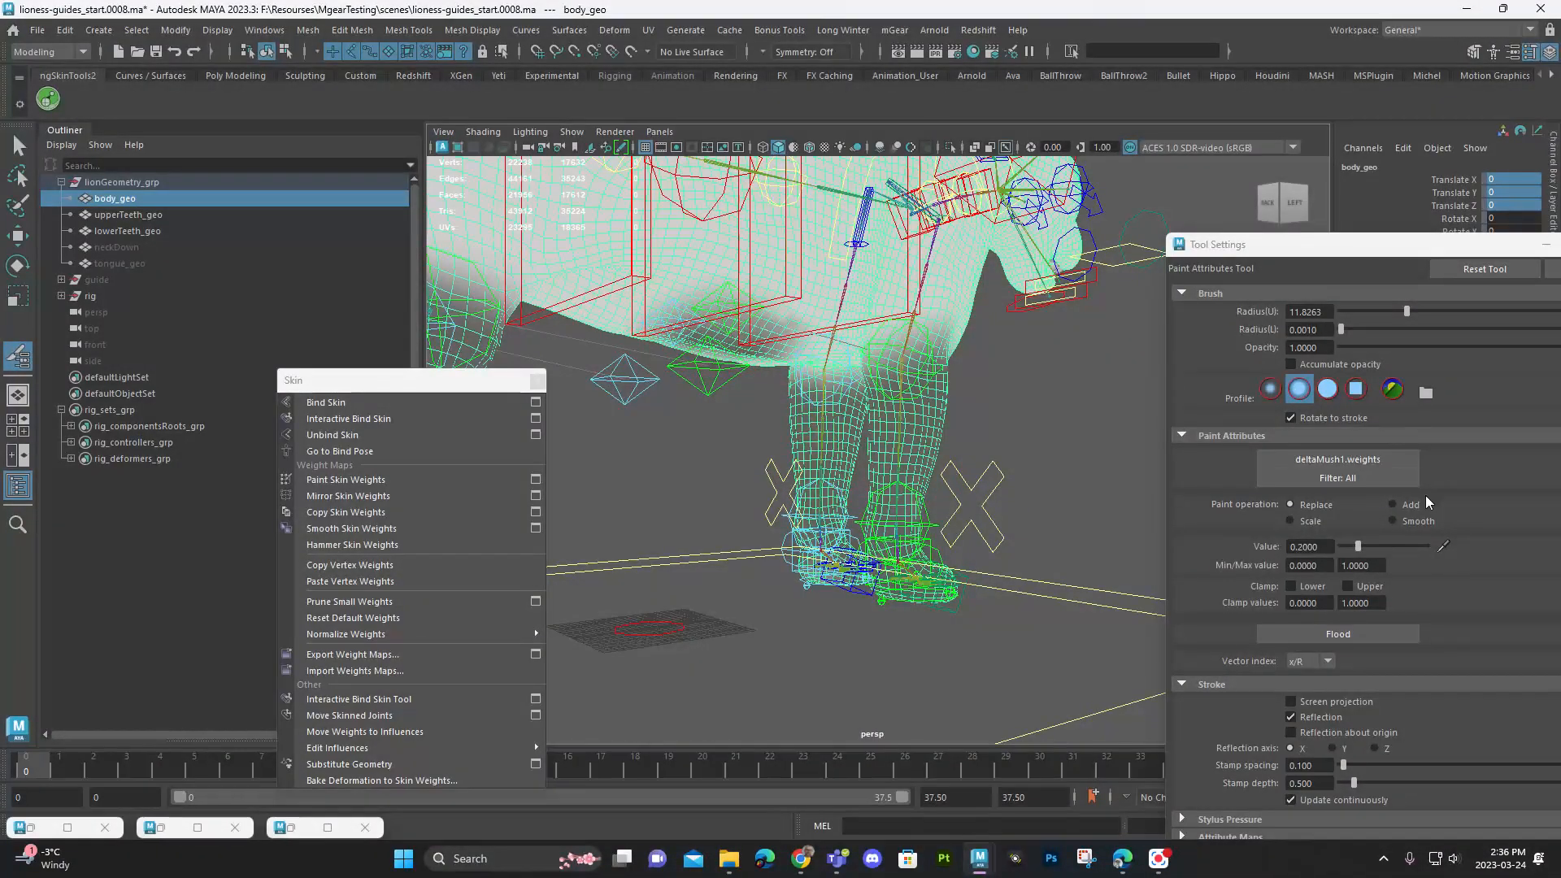
# Step: Set the paint value to 1, check the weights along the body to the head, leave weight painting and clear the selection
pyautogui.moveTo(1392, 544); pyautogui.dragTo(1466, 532)
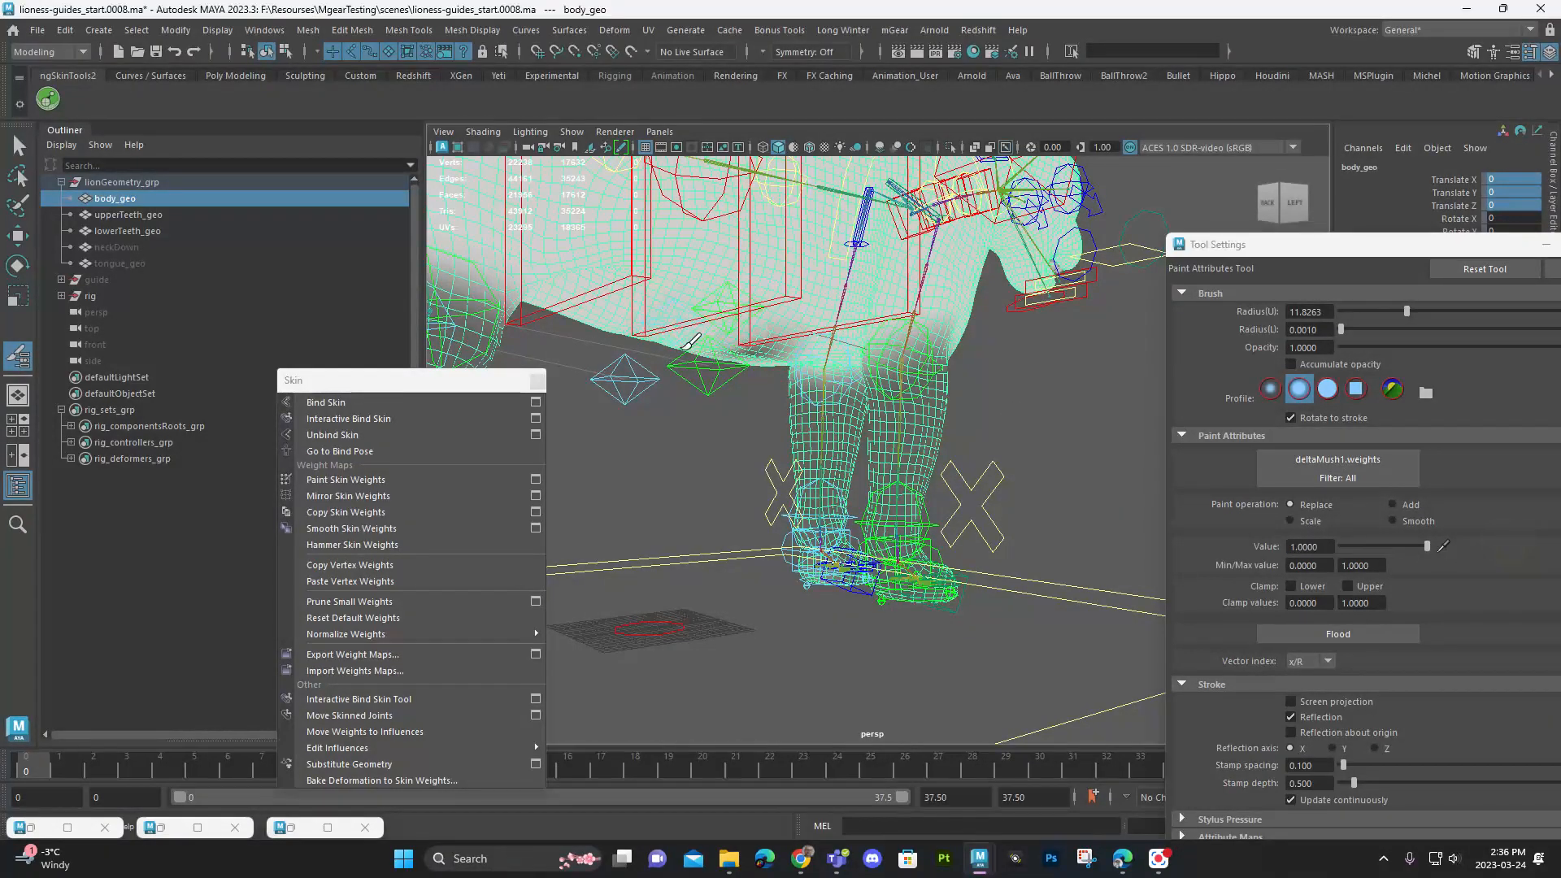
pyautogui.keyDown('alt'); pyautogui.moveTo(790, 331); pyautogui.dragTo(784, 237); pyautogui.keyUp('alt')
pyautogui.keyDown('alt'); pyautogui.moveTo(784, 236); pyautogui.dragTo(738, 279, button='middle'); pyautogui.keyUp('alt')
pyautogui.keyDown('alt'); pyautogui.moveTo(738, 279); pyautogui.dragTo(840, 461, button='right'); pyautogui.keyUp('alt')
pyautogui.keyDown('alt'); pyautogui.moveTo(840, 460); pyautogui.dragTo(800, 447); pyautogui.keyUp('alt')
pyautogui.keyDown('alt'); pyautogui.moveTo(801, 447); pyautogui.dragTo(819, 418, button='middle'); pyautogui.keyUp('alt')
pyautogui.keyDown('alt'); pyautogui.moveTo(819, 418); pyautogui.dragTo(1052, 540, button='right'); pyautogui.keyUp('alt')
pyautogui.moveTo(1052, 540)
pyautogui.keyDown('alt'); pyautogui.mouseDown()
pyautogui.moveTo(1028, 491)
pyautogui.moveTo(982, 533)
pyautogui.moveTo(950, 517)
pyautogui.moveTo(987, 547)
pyautogui.moveTo(1034, 469)
pyautogui.moveTo(923, 652)
pyautogui.moveTo(1000, 443)
pyautogui.moveTo(743, 464)
pyautogui.moveTo(802, 453)
pyautogui.moveTo(835, 420)
pyautogui.mouseUp(); pyautogui.keyUp('alt')
pyautogui.press('q')
pyautogui.click(905, 518)
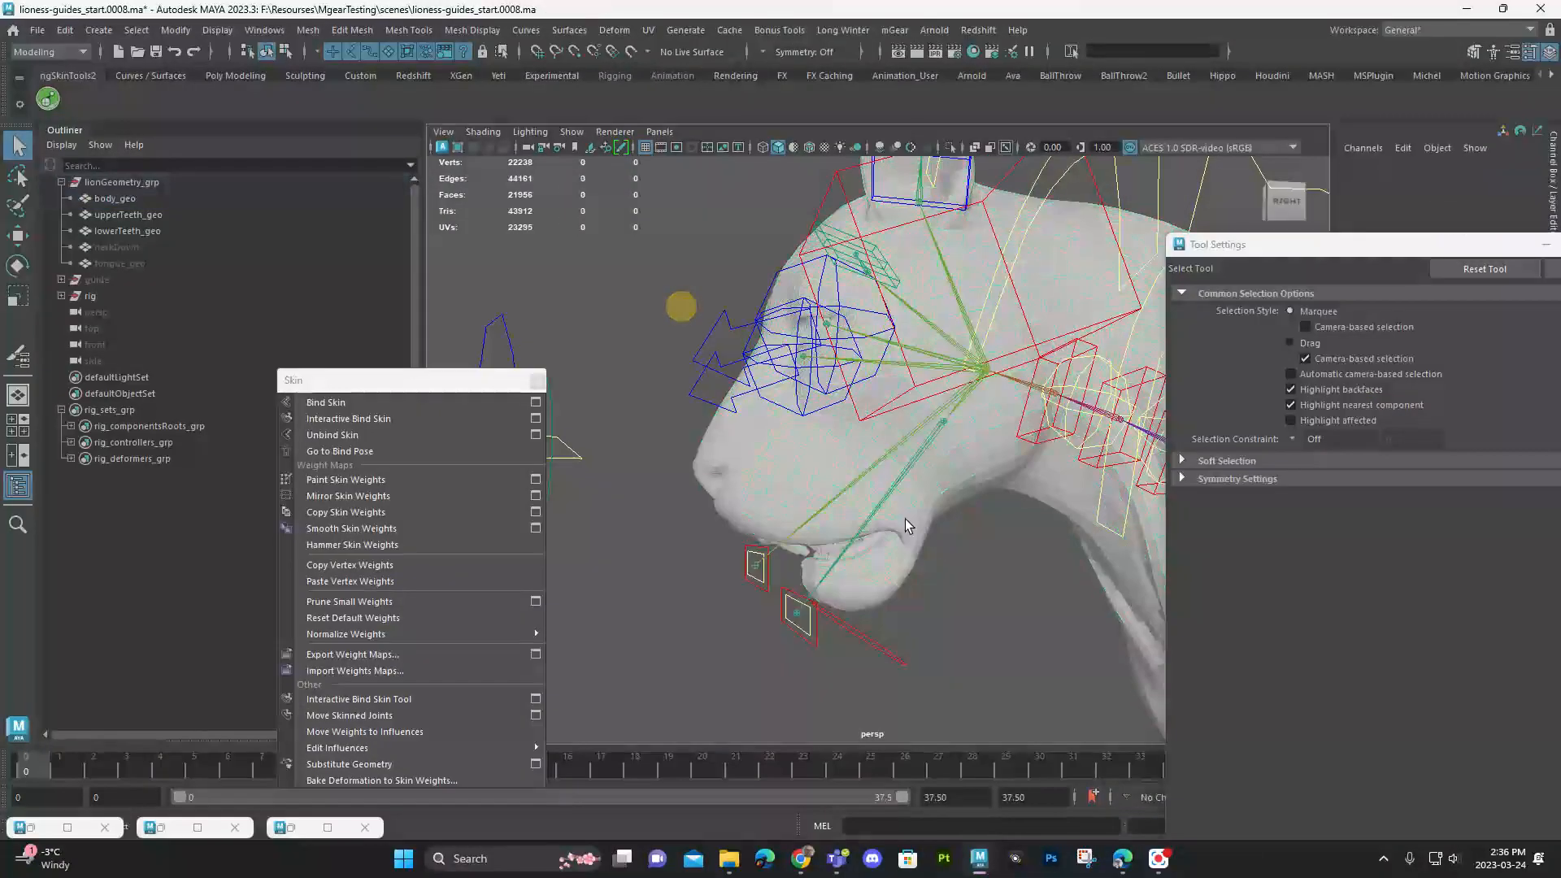
# Step: Move the jaw control upward to test the mouth deformation, and undo the move
pyautogui.click(894, 661)
pyautogui.press('w')
pyautogui.moveTo(857, 633); pyautogui.dragTo(846, 455)
pyautogui.hotkey('ctrl', 'z')
# Step: Rotate the eye control eye_L0_Over_ctl to test it, and undo the rotation
pyautogui.click(843, 460)
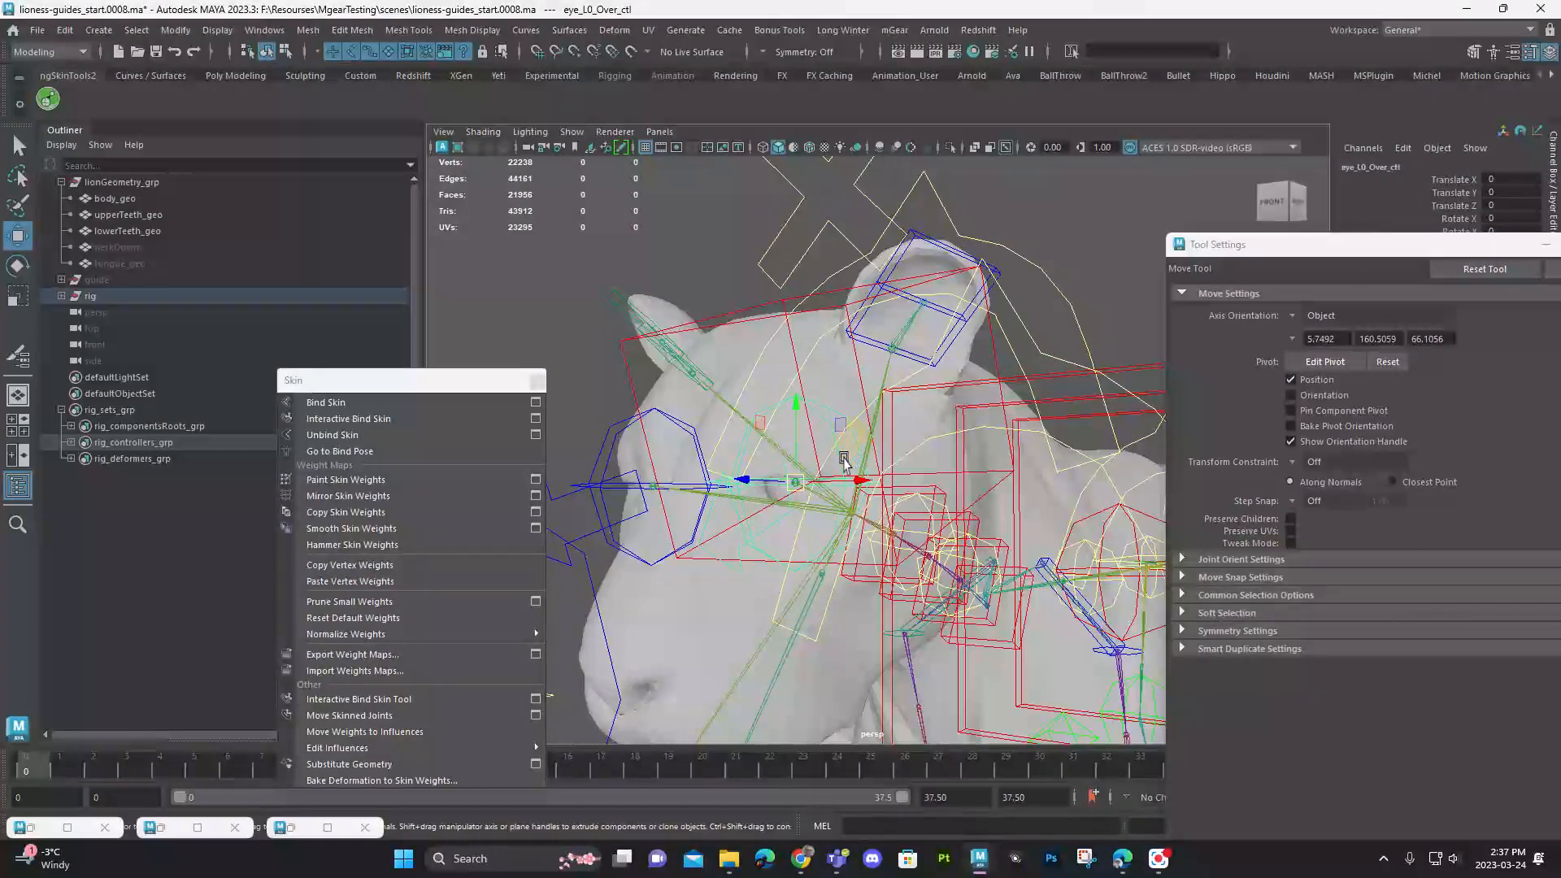
pyautogui.press('e')
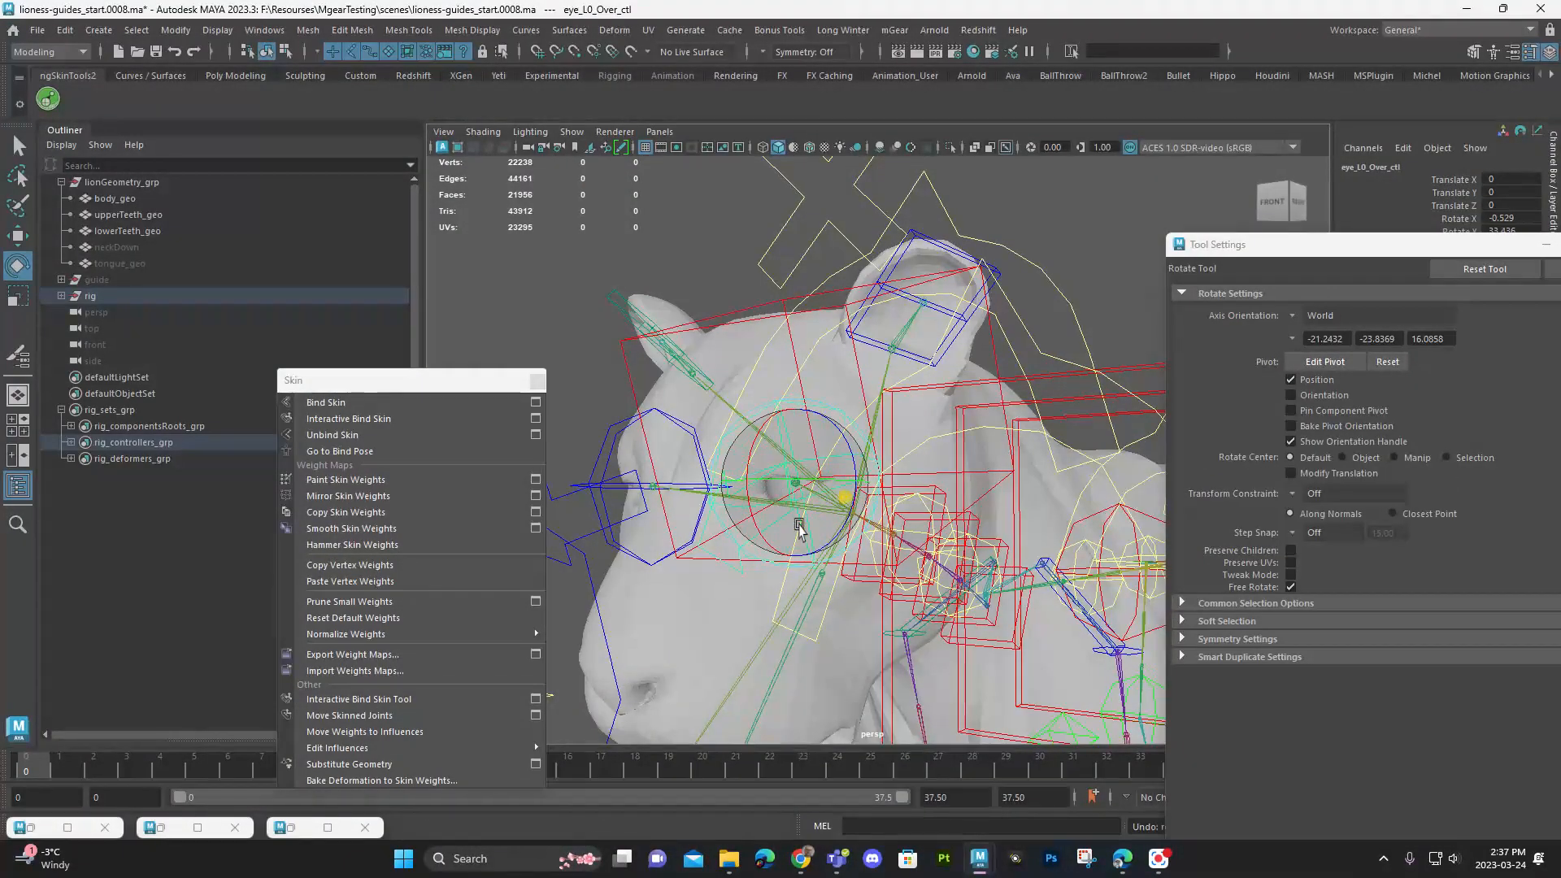
pyautogui.hotkey('ctrl', 'z')
# Step: Move neck_C0_ik_ctl down and forward, examine the neck and shoulder deformation from several sides, and undo the move
pyautogui.keyDown('alt'); pyautogui.moveTo(752, 568); pyautogui.dragTo(748, 515, button='right'); pyautogui.keyUp('alt')
pyautogui.keyDown('alt'); pyautogui.moveTo(749, 516); pyautogui.dragTo(720, 350, button='middle'); pyautogui.keyUp('alt')
pyautogui.keyDown('alt'); pyautogui.moveTo(908, 408); pyautogui.dragTo(667, 294); pyautogui.keyUp('alt')
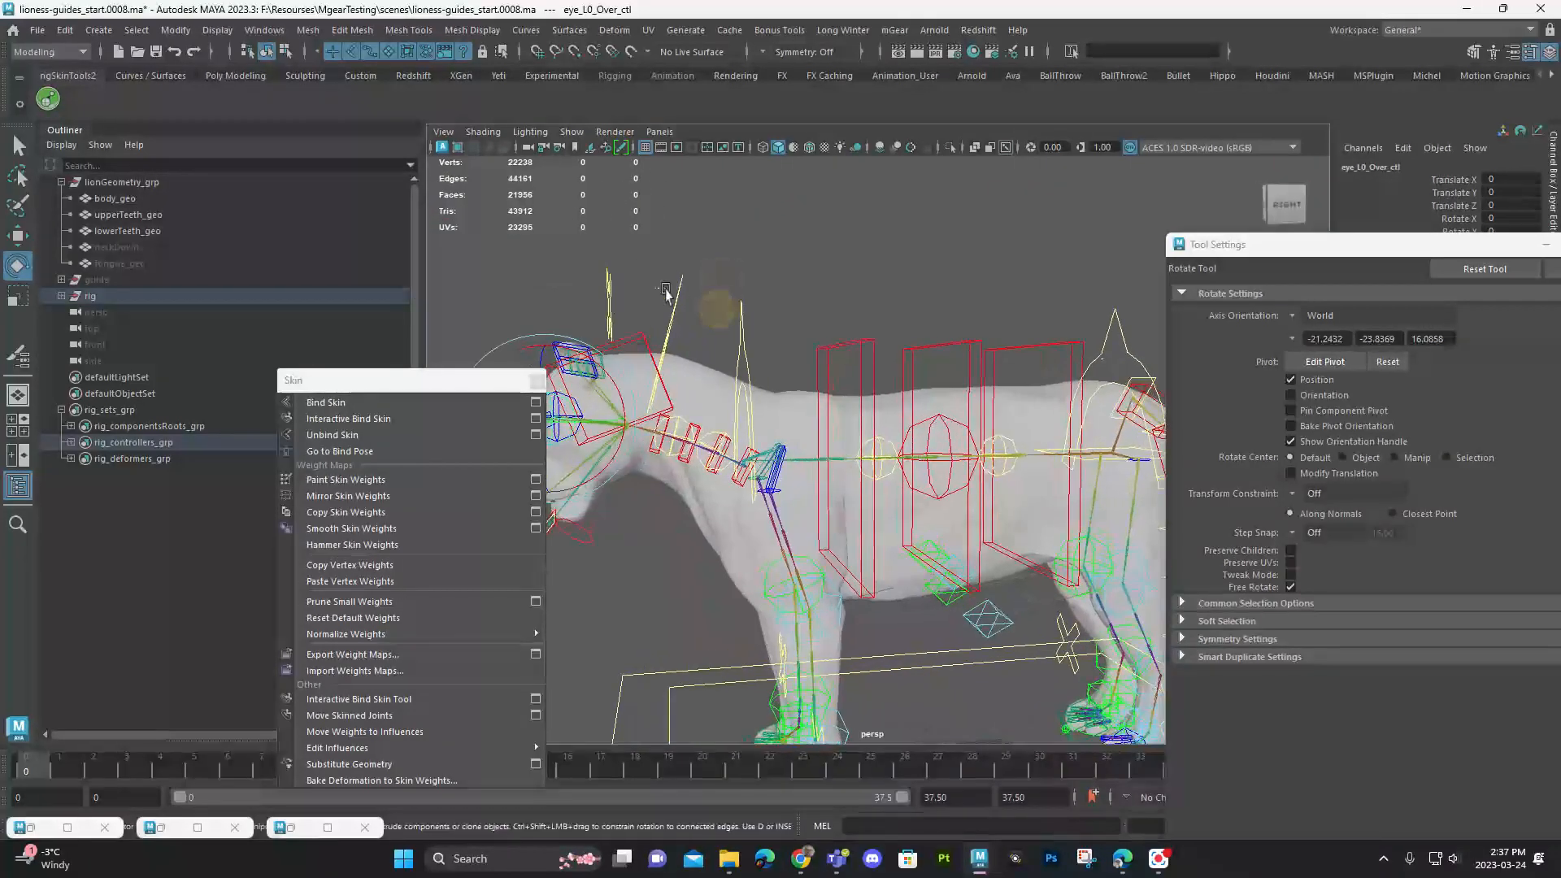
pyautogui.click(673, 306)
pyautogui.press('w')
pyautogui.moveTo(629, 425)
pyautogui.mouseDown()
pyautogui.moveTo(621, 402)
pyautogui.moveTo(607, 472)
pyautogui.moveTo(608, 446)
pyautogui.mouseUp()
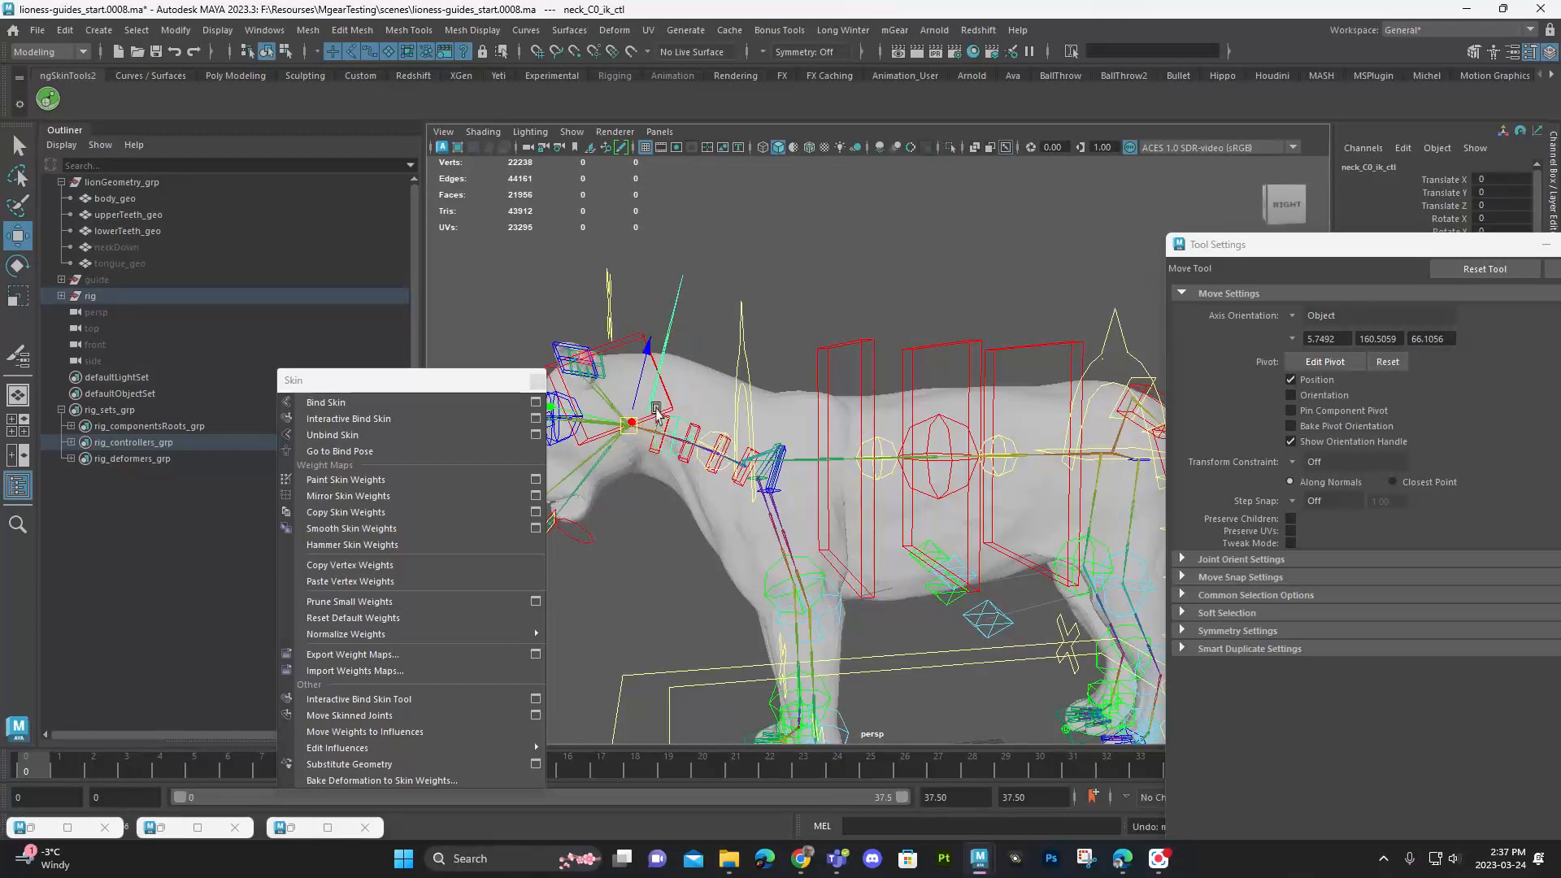
pyautogui.moveTo(630, 511); pyautogui.dragTo(632, 509)
pyautogui.keyDown('alt'); pyautogui.moveTo(632, 508); pyautogui.dragTo(756, 399, button='middle'); pyautogui.keyUp('alt')
pyautogui.keyDown('alt'); pyautogui.moveTo(756, 400); pyautogui.dragTo(831, 304); pyautogui.keyUp('alt')
pyautogui.keyDown('alt'); pyautogui.moveTo(839, 423); pyautogui.dragTo(752, 436, button='middle'); pyautogui.keyUp('alt')
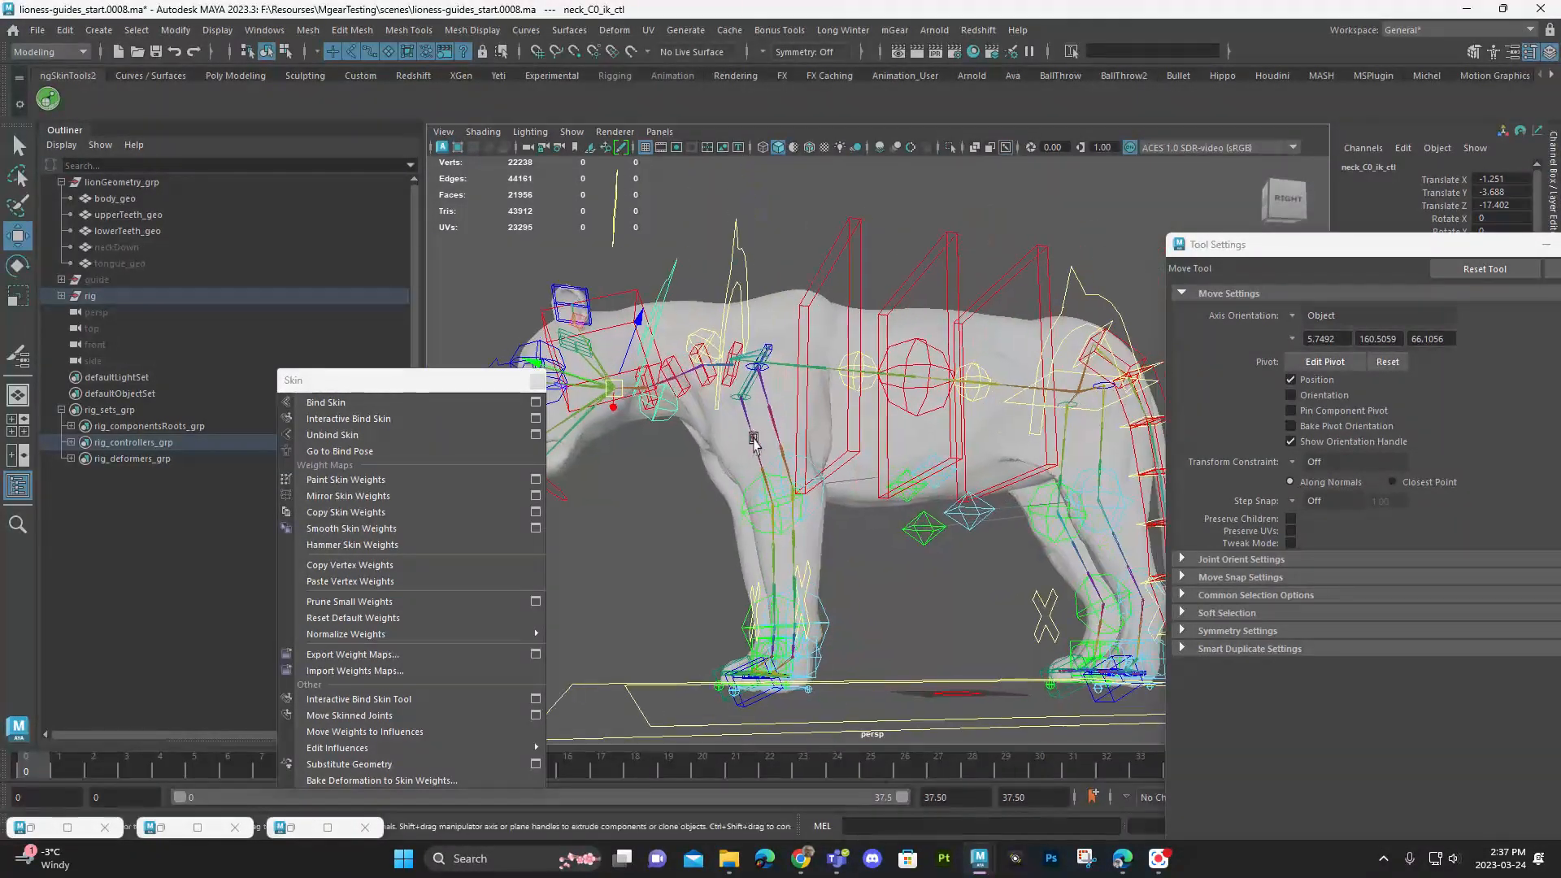
pyautogui.keyDown('alt'); pyautogui.moveTo(752, 436); pyautogui.dragTo(1038, 453); pyautogui.keyUp('alt')
pyautogui.keyDown('alt'); pyautogui.moveTo(1038, 452); pyautogui.dragTo(895, 477, button='middle'); pyautogui.keyUp('alt')
pyautogui.hotkey('ctrl', 'z')
# Step: Rotate the tail controls from tail_C0_fk2_ctl onward to swing the tail up behind the body
pyautogui.keyDown('alt'); pyautogui.moveTo(1024, 475); pyautogui.dragTo(935, 325); pyautogui.keyUp('alt')
pyautogui.click(987, 258)
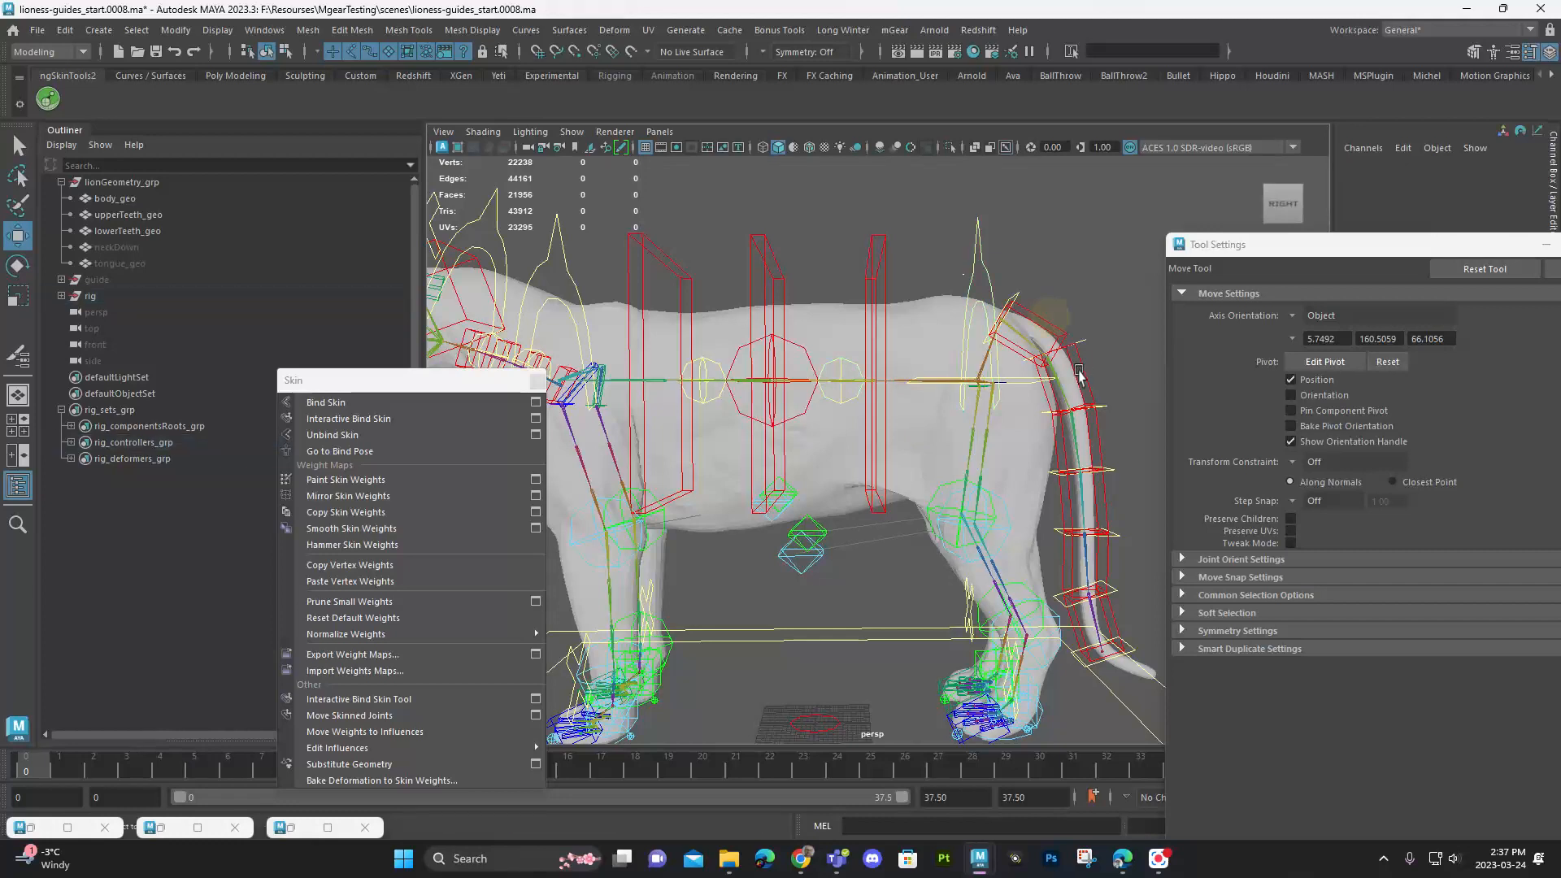
pyautogui.click(1097, 396)
pyautogui.press('e')
pyautogui.moveTo(1106, 487); pyautogui.dragTo(1069, 422)
pyautogui.keyDown('alt'); pyautogui.moveTo(942, 566); pyautogui.dragTo(955, 569, button='right'); pyautogui.keyUp('alt')
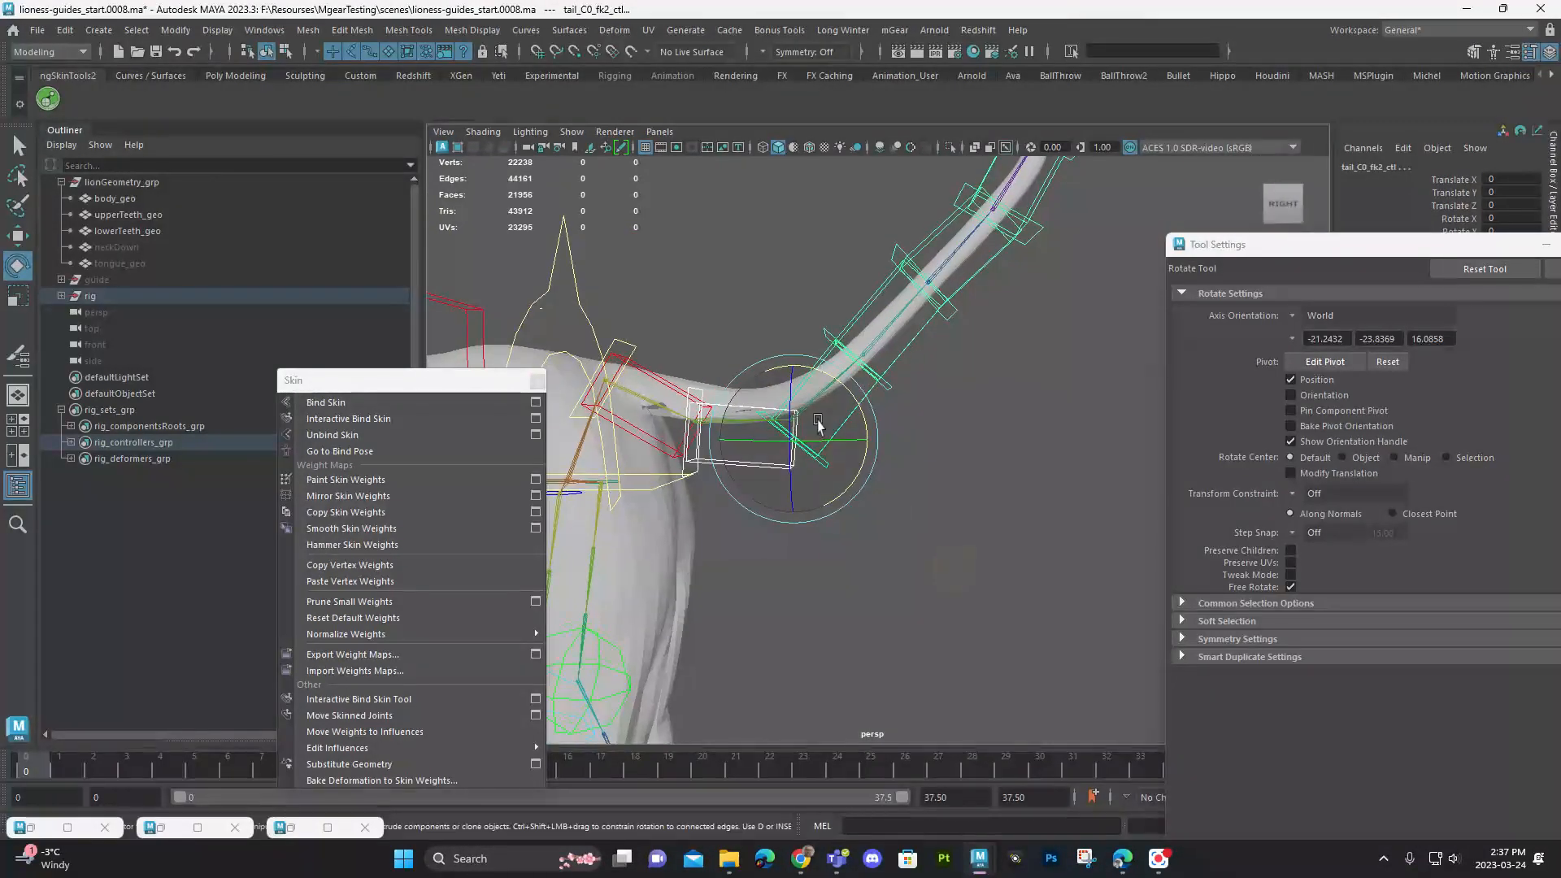
# Step: Rotate tail_C0_fk4_ctl and tail_C0_fk5_ctl to curl the tail tip forward and examine its deformation
pyautogui.press('q')
pyautogui.click(972, 281)
pyautogui.press('e')
pyautogui.moveTo(949, 350); pyautogui.dragTo(996, 290)
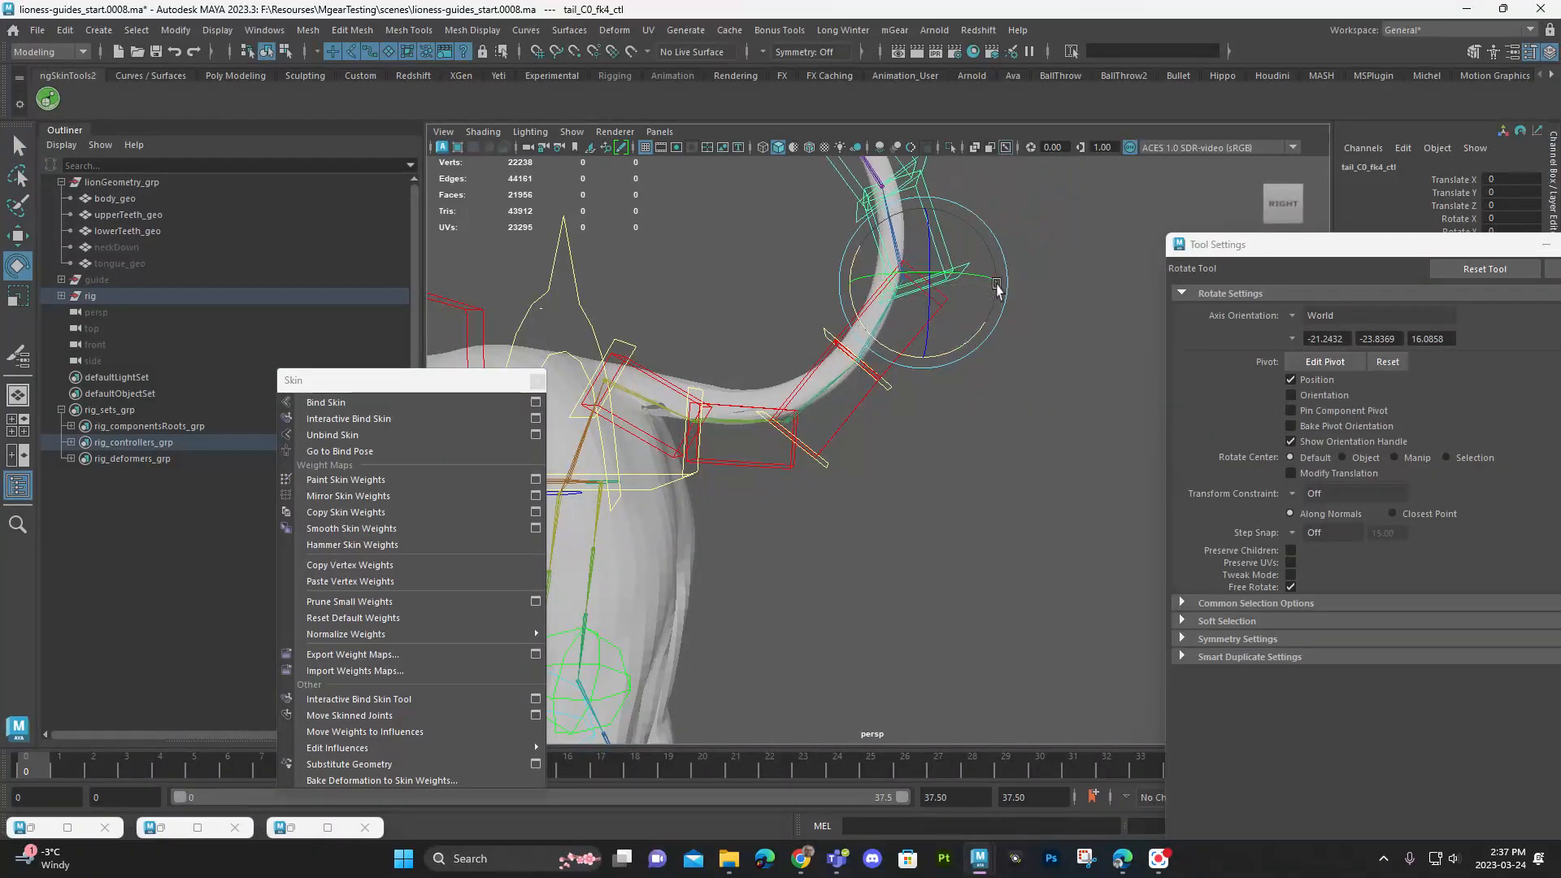
pyautogui.keyDown('alt'); pyautogui.moveTo(979, 321); pyautogui.dragTo(820, 407, button='right'); pyautogui.keyUp('alt')
pyautogui.keyDown('alt'); pyautogui.moveTo(820, 407); pyautogui.dragTo(824, 517, button='middle'); pyautogui.keyUp('alt')
pyautogui.click(884, 370)
pyautogui.moveTo(850, 431); pyautogui.dragTo(832, 411)
pyautogui.hotkey('ctrl', 'z')
pyautogui.keyDown('alt'); pyautogui.moveTo(861, 473); pyautogui.dragTo(967, 465, button='middle'); pyautogui.keyUp('alt')
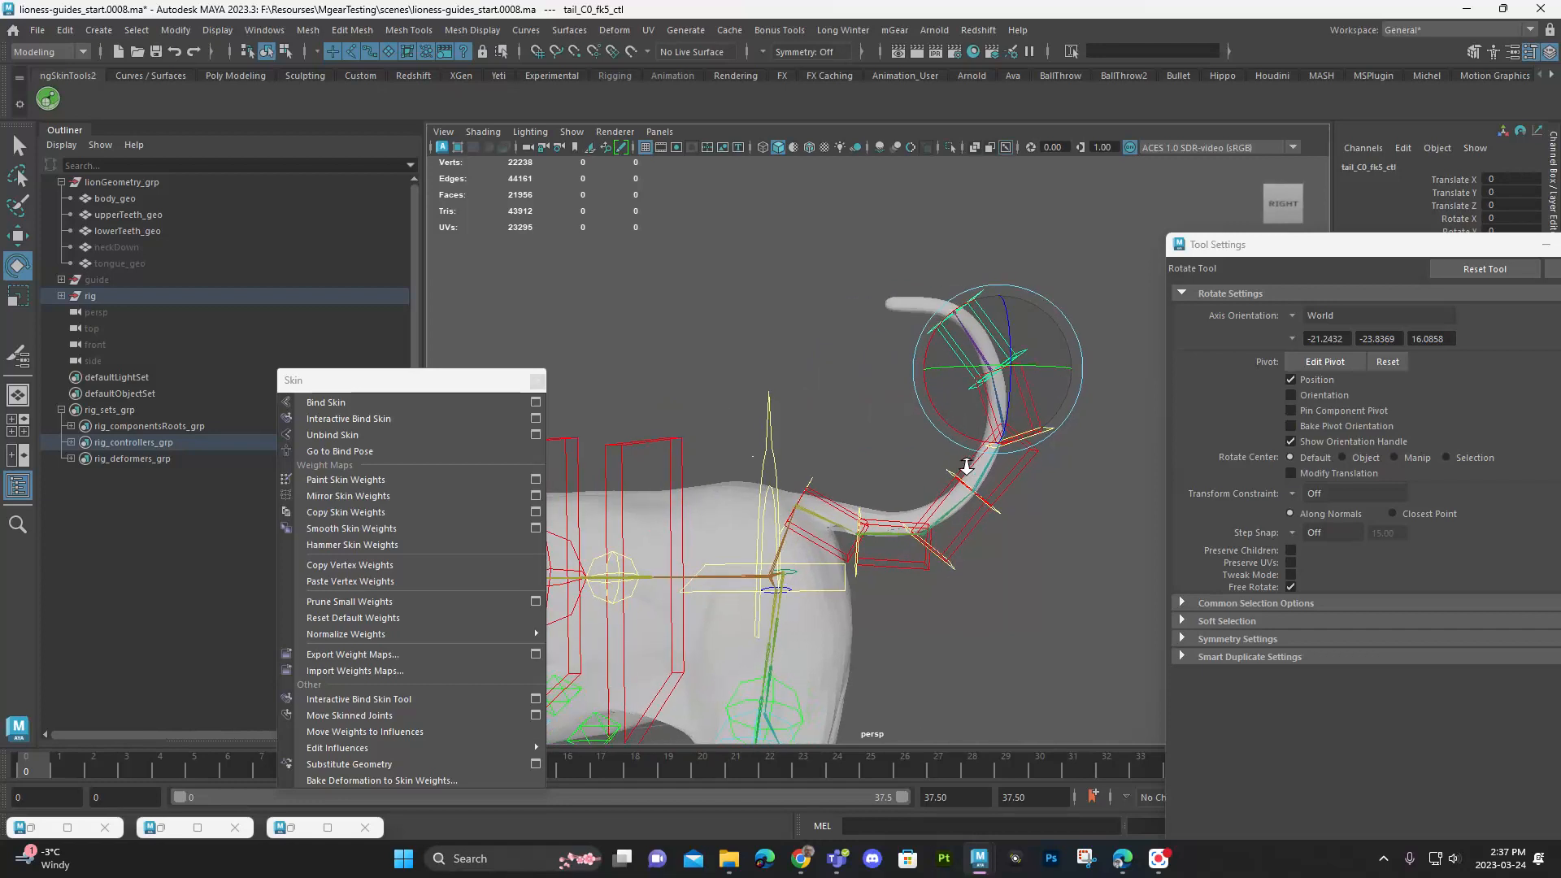
pyautogui.keyDown('alt'); pyautogui.moveTo(966, 466); pyautogui.dragTo(909, 435, button='right'); pyautogui.keyUp('alt')
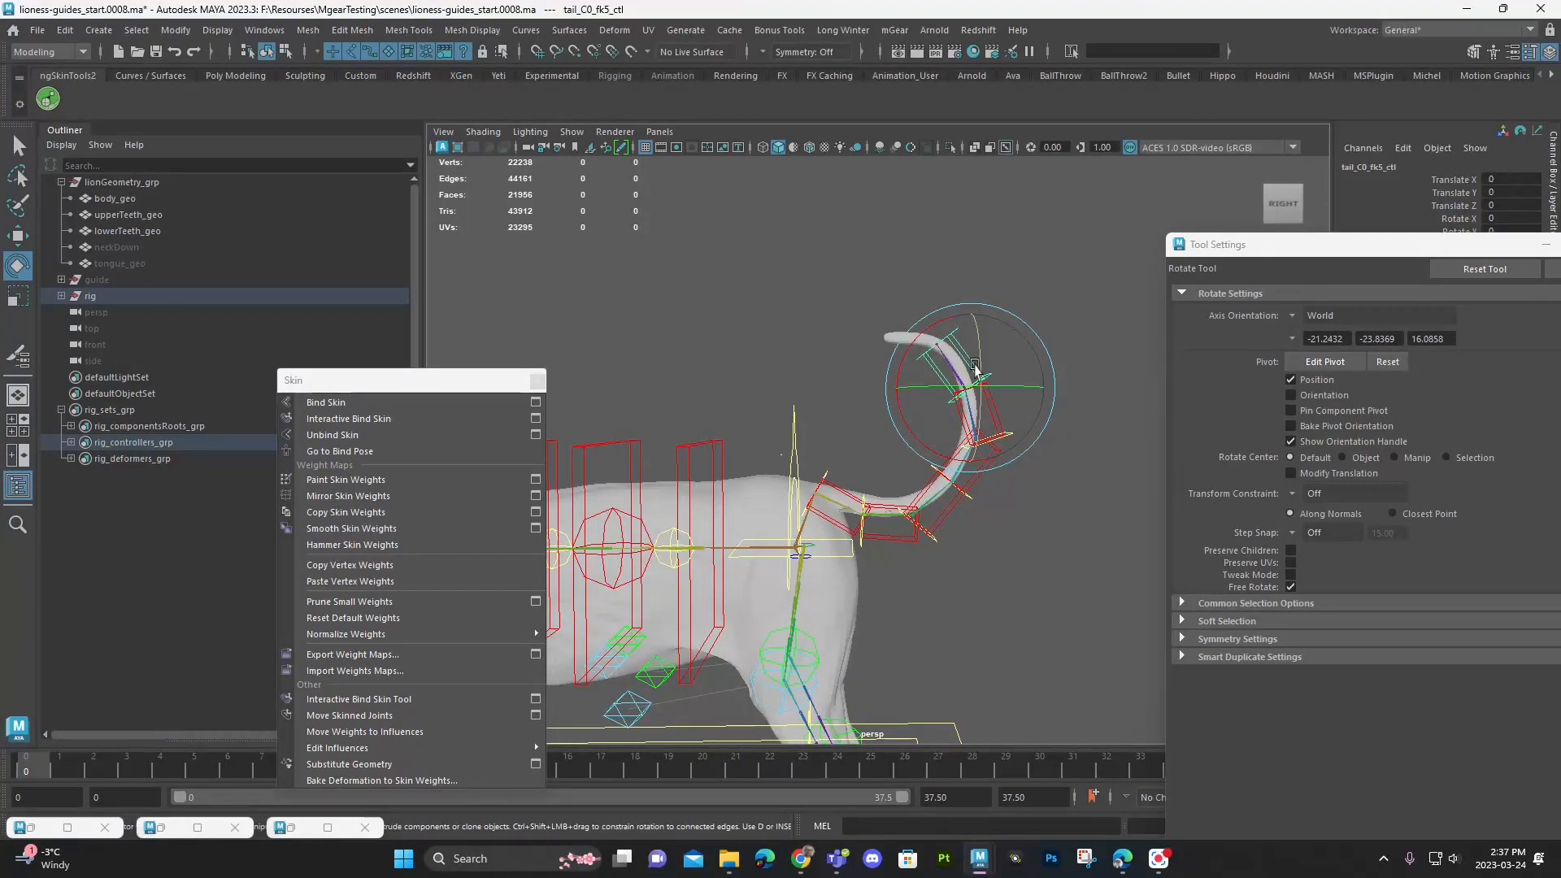
# Step: Undo the tail test rotations one after another
pyautogui.hotkey('ctrl', 'z')
pyautogui.hotkey('ctrl', 'z')
pyautogui.hotkey('ctrl', 'z')
pyautogui.hotkey('ctrl', 'z')
pyautogui.hotkey('ctrl', 'z')
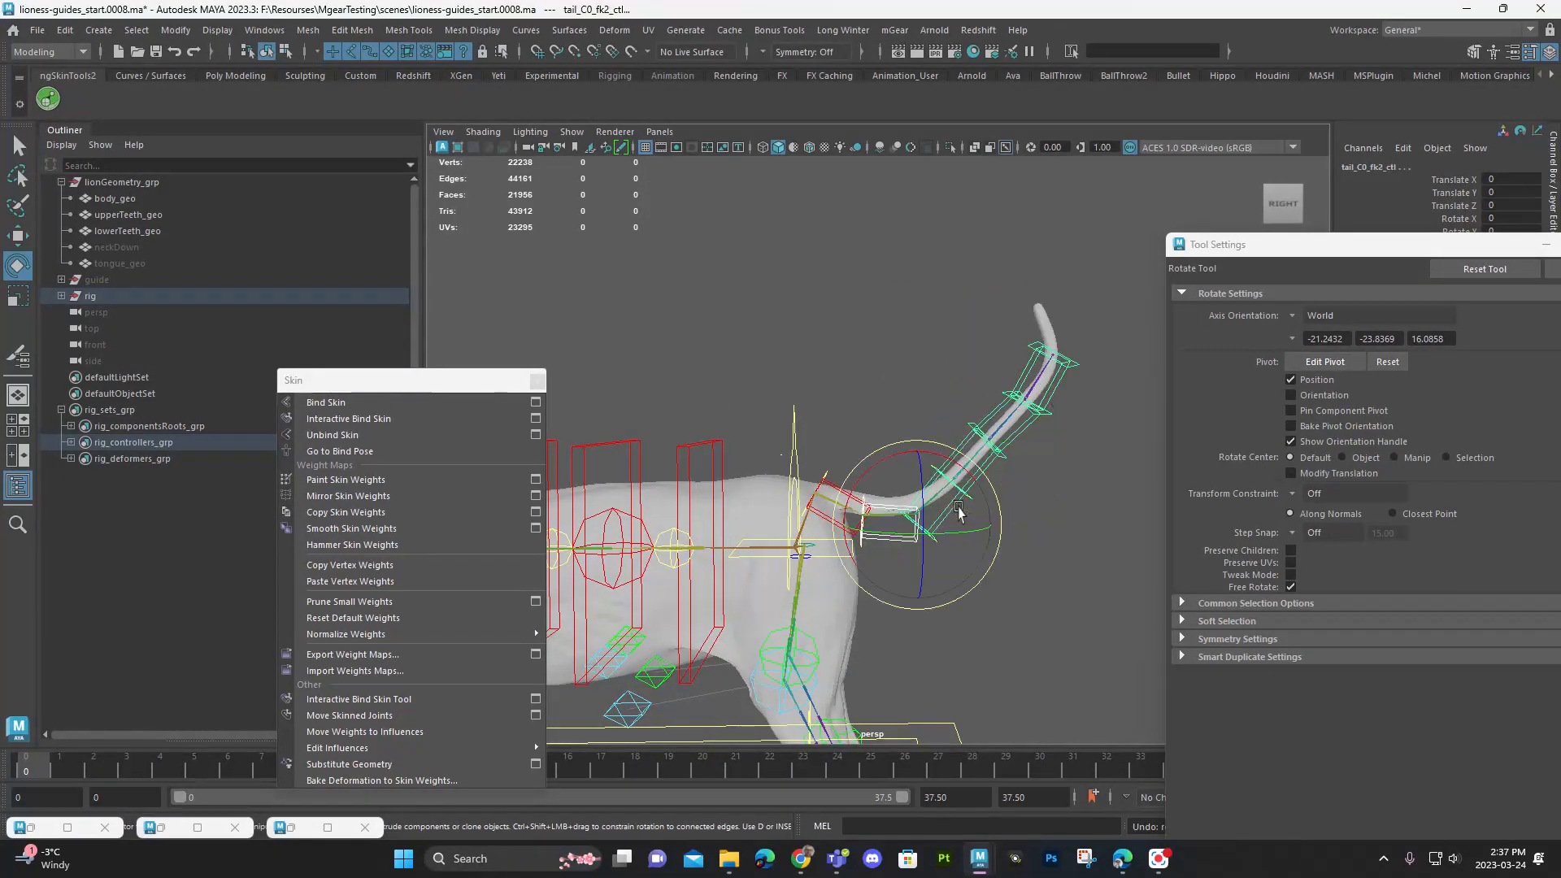
pyautogui.keyDown('alt'); pyautogui.moveTo(959, 512); pyautogui.dragTo(853, 457, button='right'); pyautogui.keyUp('alt')
pyautogui.moveTo(854, 455)
pyautogui.keyDown('alt'); pyautogui.mouseDown()
pyautogui.moveTo(986, 520)
pyautogui.moveTo(729, 489)
pyautogui.moveTo(853, 439)
pyautogui.moveTo(746, 431)
pyautogui.moveTo(809, 416)
pyautogui.moveTo(873, 544)
pyautogui.moveTo(883, 462)
pyautogui.mouseUp(); pyautogui.keyUp('alt')
pyautogui.click(892, 281)
pyautogui.press('w')
pyautogui.press('q')
pyautogui.press('w')
pyautogui.click(838, 446)
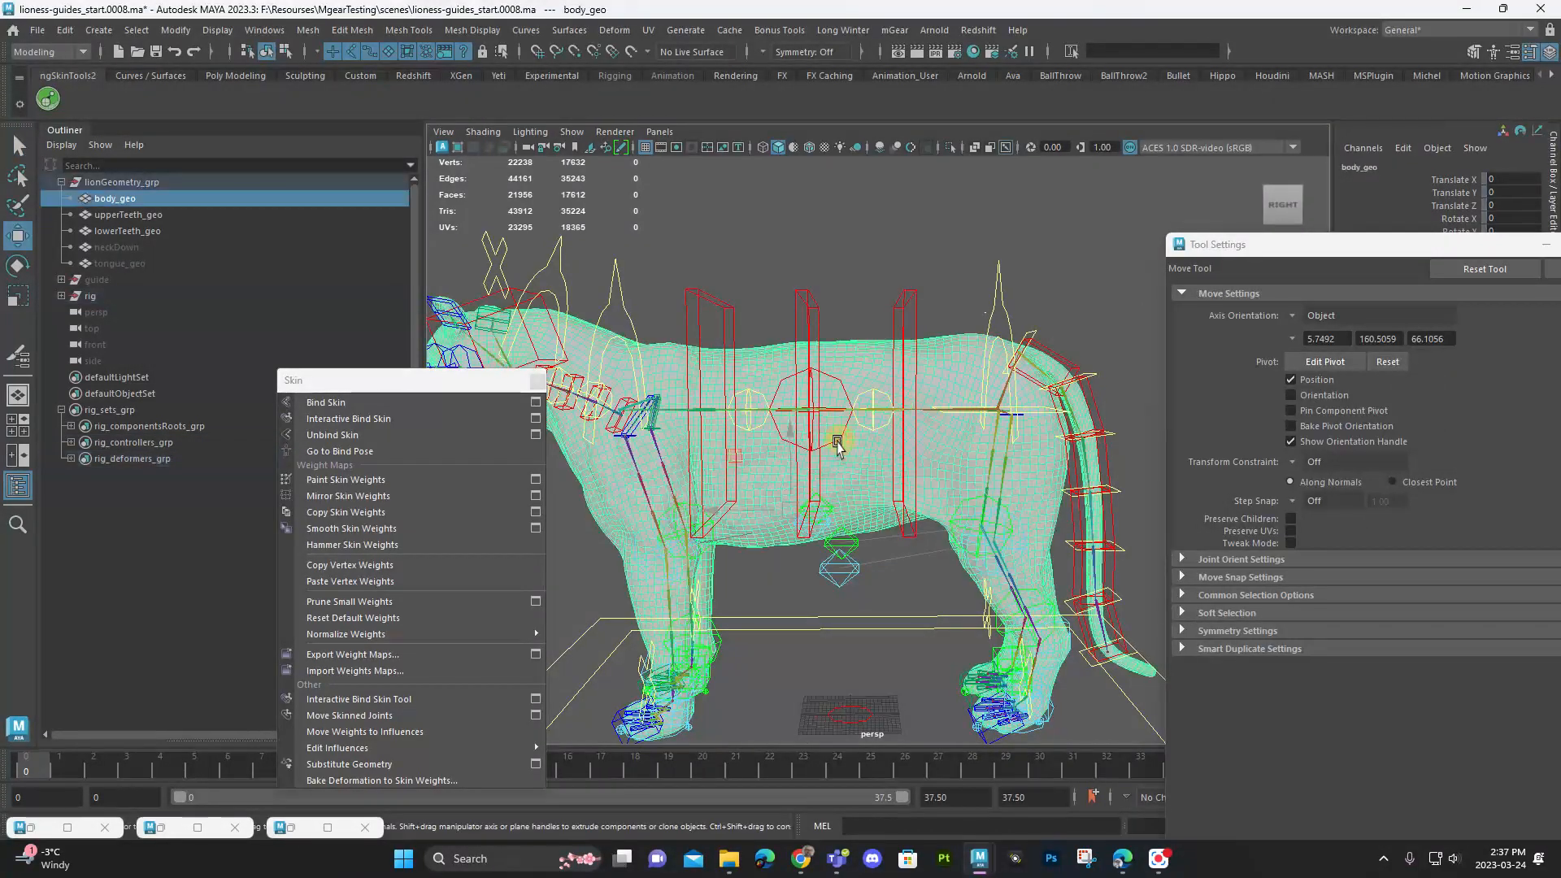
pyautogui.click(804, 230)
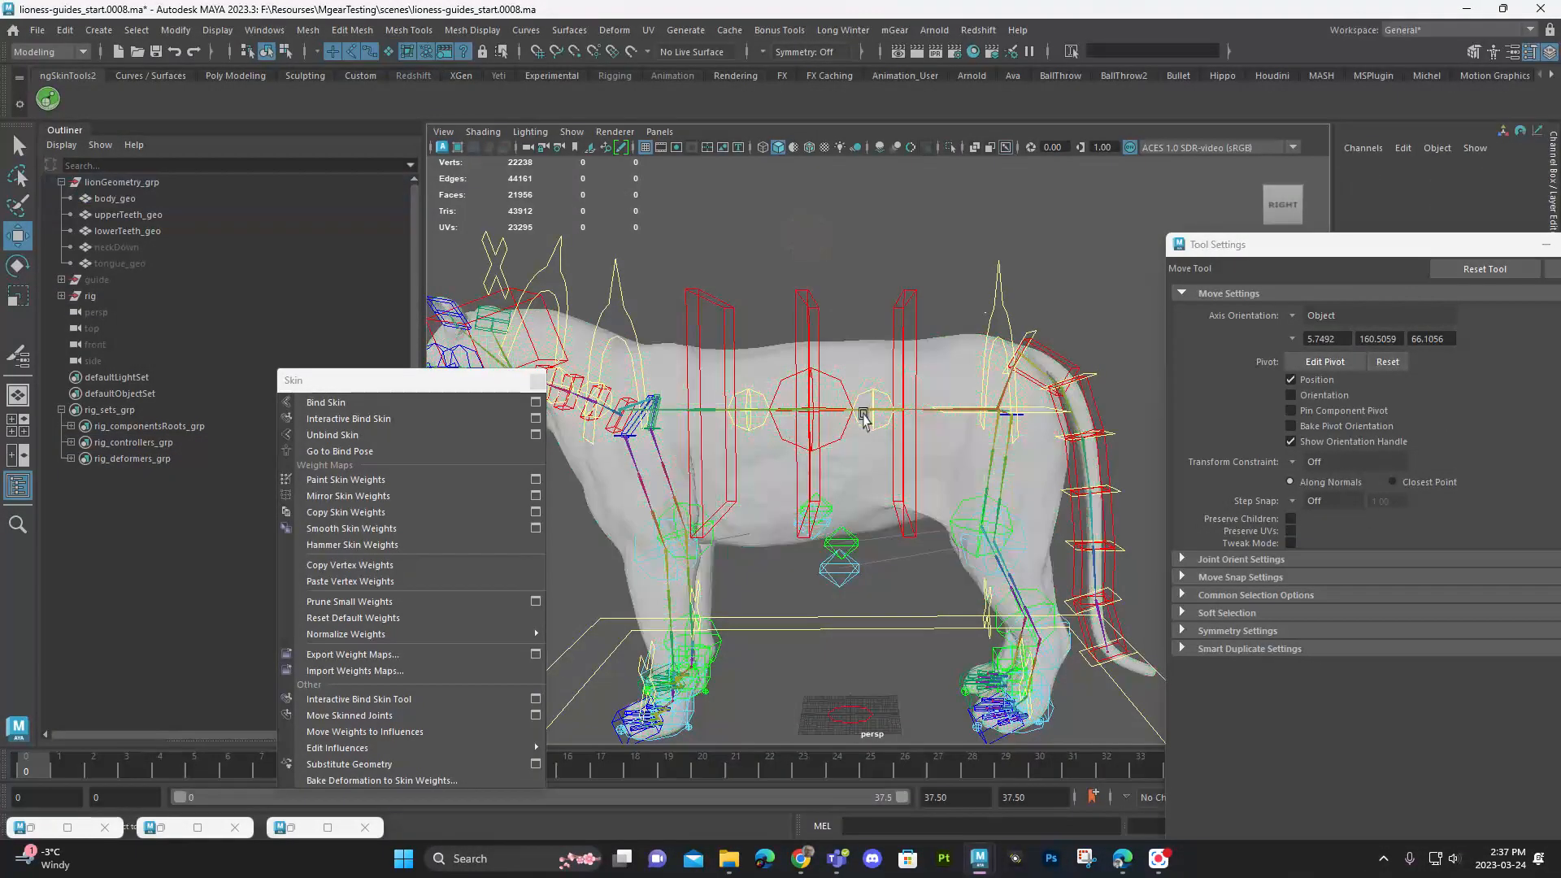
# Step: Test the left rear paw's toe controls, starting from toe4r_L1_fk1_ctl, by rotating the outer toe
pyautogui.click(845, 396)
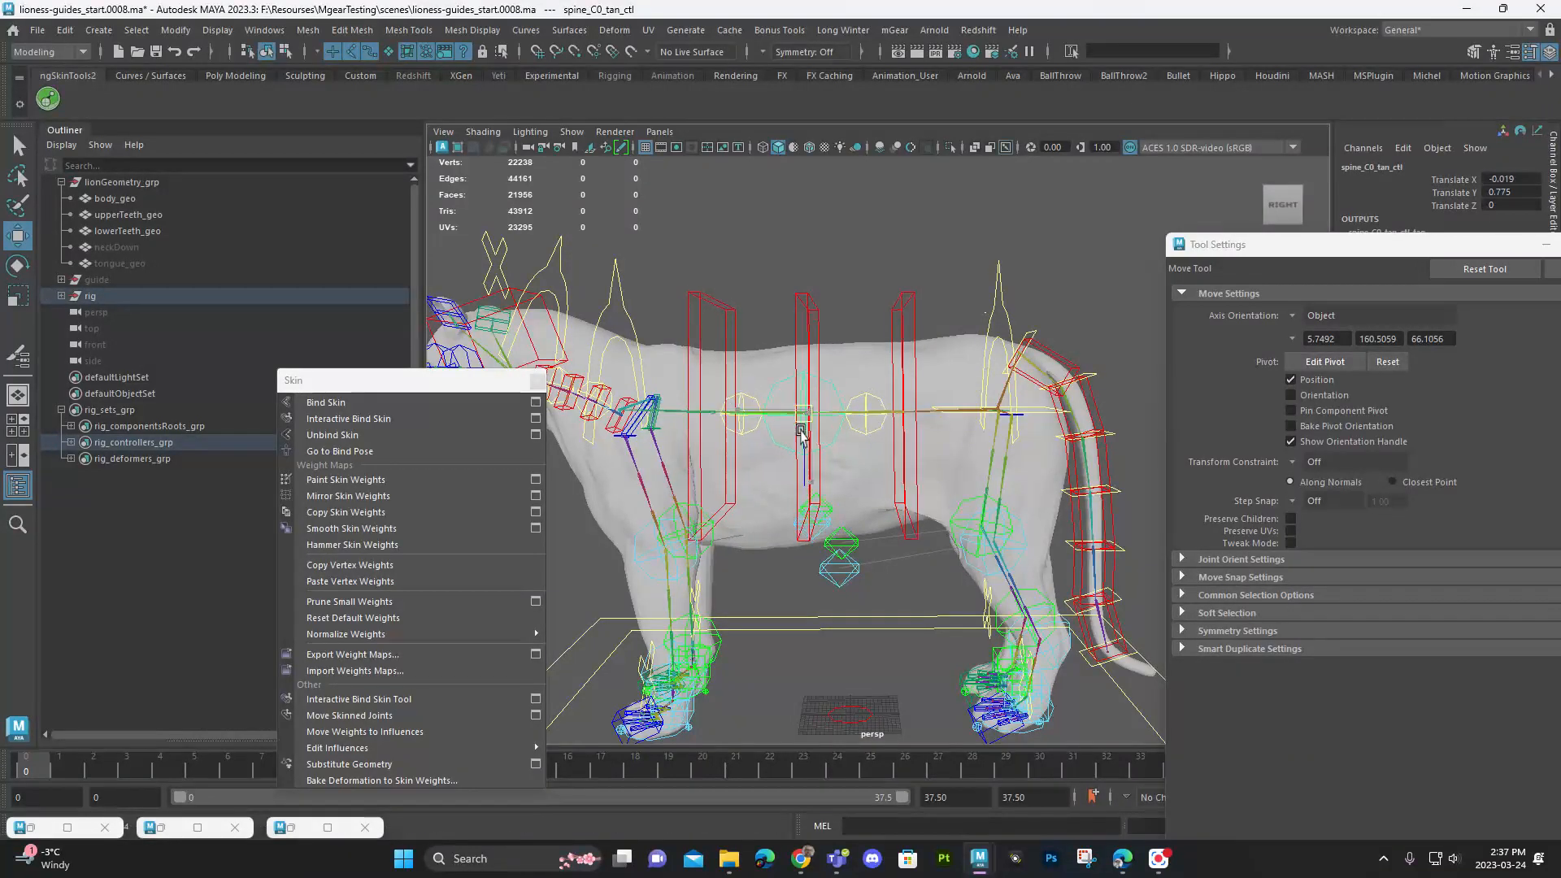
pyautogui.keyDown('alt'); pyautogui.moveTo(981, 681); pyautogui.dragTo(748, 391, button='middle'); pyautogui.keyUp('alt')
pyautogui.keyDown('alt'); pyautogui.moveTo(748, 390); pyautogui.dragTo(937, 446, button='right'); pyautogui.keyUp('alt')
pyautogui.keyDown('alt'); pyautogui.moveTo(938, 446); pyautogui.dragTo(1089, 512); pyautogui.keyUp('alt')
pyautogui.keyDown('alt'); pyautogui.moveTo(1089, 512); pyautogui.dragTo(906, 431, button='middle'); pyautogui.keyUp('alt')
pyautogui.keyDown('alt'); pyautogui.moveTo(906, 432); pyautogui.dragTo(1048, 474, button='right'); pyautogui.keyUp('alt')
pyautogui.click(728, 480)
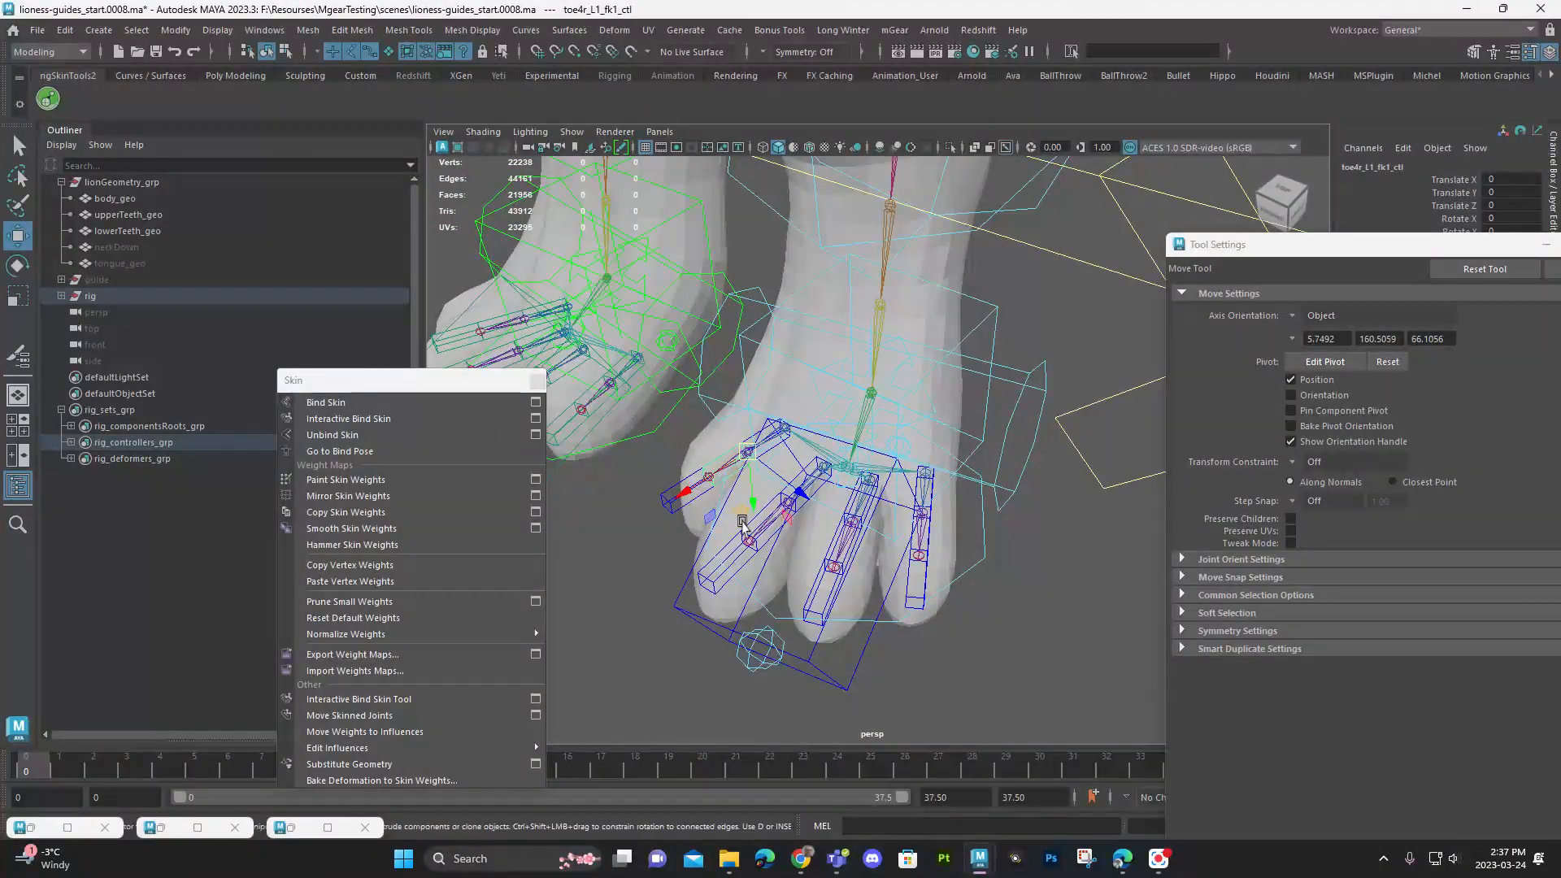
pyautogui.press('e')
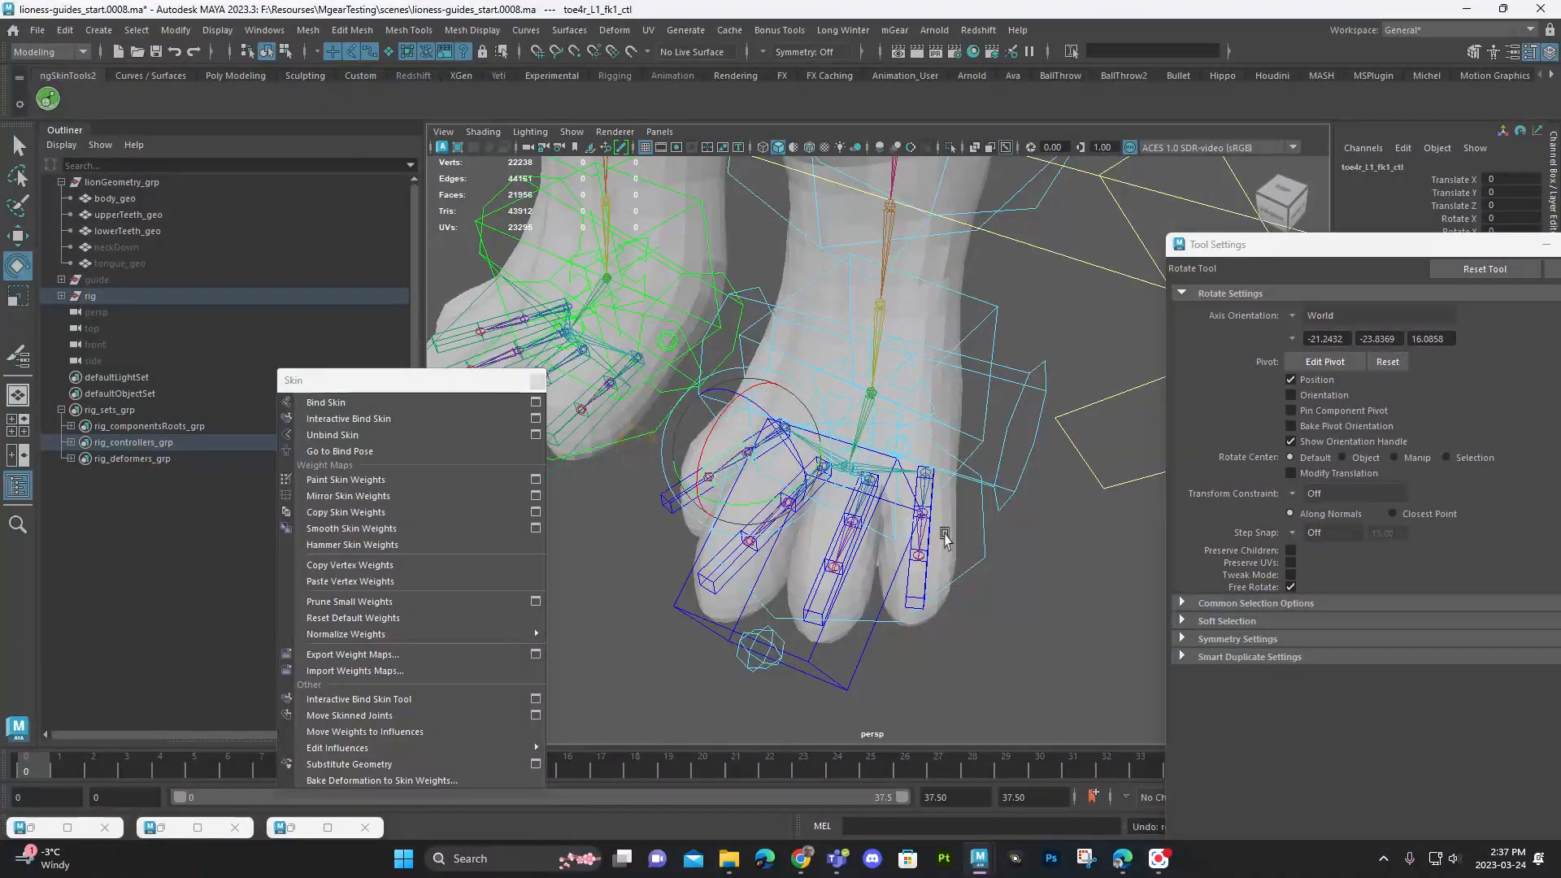
pyautogui.click(928, 510)
pyautogui.moveTo(928, 509); pyautogui.dragTo(963, 520)
# Step: Rotate further toe controls on the left rear paw, including toe2r_L2_fk1_ctl, and undo the toe rotations
pyautogui.press('q')
pyautogui.click(858, 524)
pyautogui.press('e')
pyautogui.keyDown('alt'); pyautogui.moveTo(868, 522); pyautogui.dragTo(826, 480); pyautogui.keyUp('alt')
pyautogui.keyDown('alt'); pyautogui.moveTo(826, 481); pyautogui.dragTo(854, 526, button='middle'); pyautogui.keyUp('alt')
pyautogui.moveTo(854, 526); pyautogui.dragTo(848, 546)
pyautogui.keyDown('alt'); pyautogui.moveTo(848, 547); pyautogui.dragTo(918, 491); pyautogui.keyUp('alt')
pyautogui.press('q')
pyautogui.click(916, 554)
pyautogui.press('e')
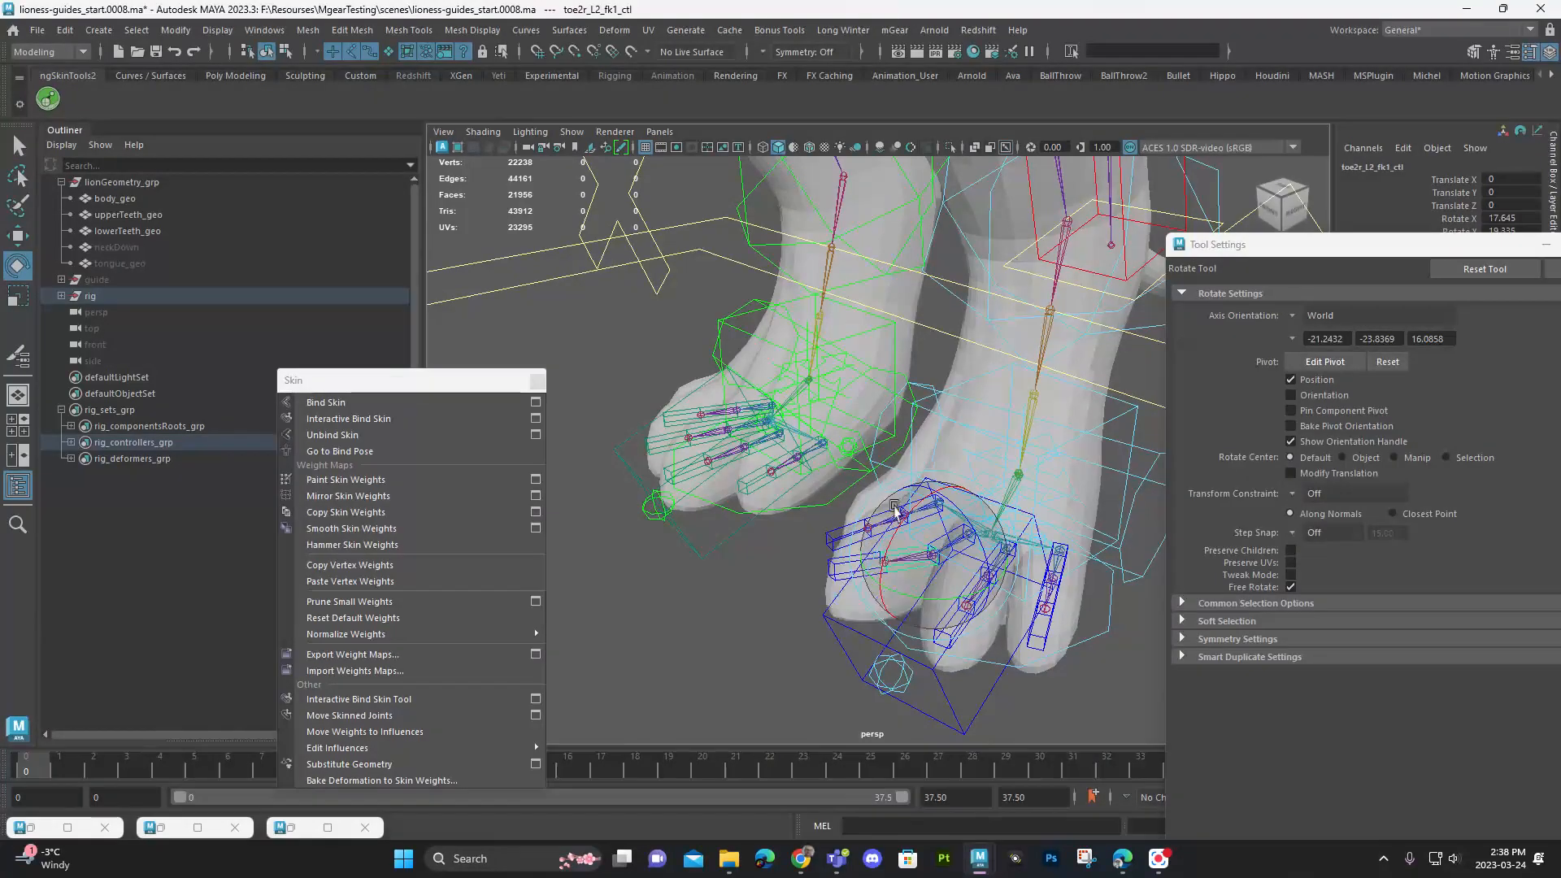
pyautogui.hotkey('ctrl', 'z')
# Step: Rotate toe4_L3_fk0_ctl on the left front paw to test the toe's deformation, and undo the rotation
pyautogui.keyDown('alt'); pyautogui.moveTo(815, 577); pyautogui.dragTo(683, 581, button='right'); pyautogui.keyUp('alt')
pyautogui.keyDown('alt'); pyautogui.moveTo(683, 581); pyautogui.dragTo(764, 463, button='middle'); pyautogui.keyUp('alt')
pyautogui.keyDown('alt'); pyautogui.moveTo(764, 463); pyautogui.dragTo(708, 516, button='right'); pyautogui.keyUp('alt')
pyautogui.keyDown('alt'); pyautogui.moveTo(707, 515); pyautogui.dragTo(841, 449, button='middle'); pyautogui.keyUp('alt')
pyautogui.keyDown('alt'); pyautogui.moveTo(840, 449); pyautogui.dragTo(875, 471, button='right'); pyautogui.keyUp('alt')
pyautogui.keyDown('alt'); pyautogui.moveTo(875, 472); pyautogui.dragTo(920, 485, button='middle'); pyautogui.keyUp('alt')
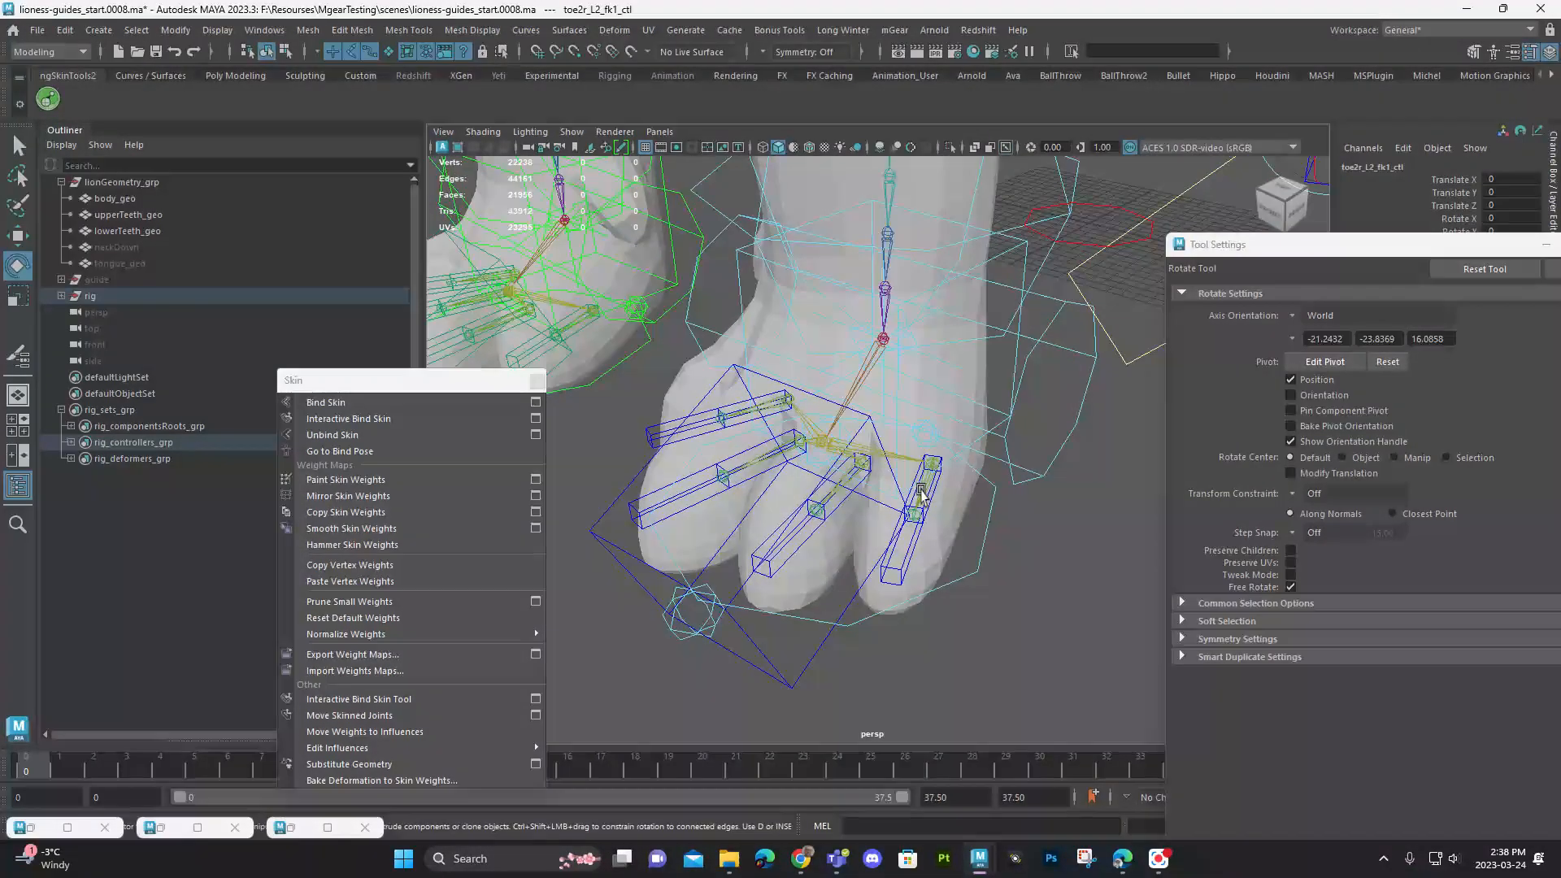
pyautogui.click(917, 481)
pyautogui.click(939, 506)
pyautogui.moveTo(931, 509); pyautogui.dragTo(961, 509)
pyautogui.hotkey('ctrl', 'z')
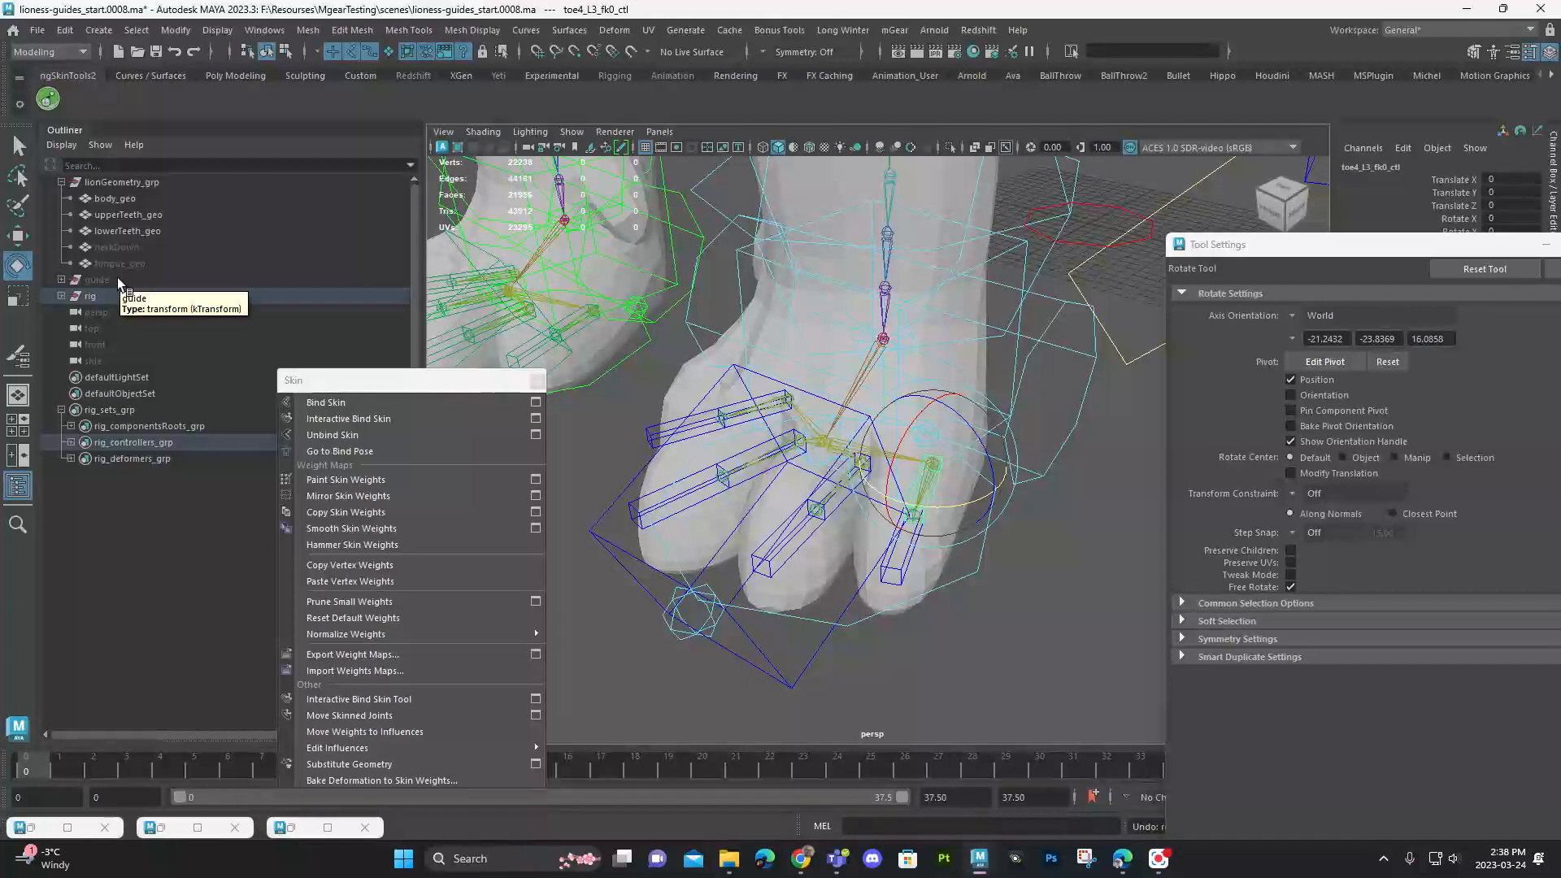
# Step: Turn off all object types in the selection mask and enable only curves
pyautogui.click(321, 54)
pyautogui.click(350, 77)
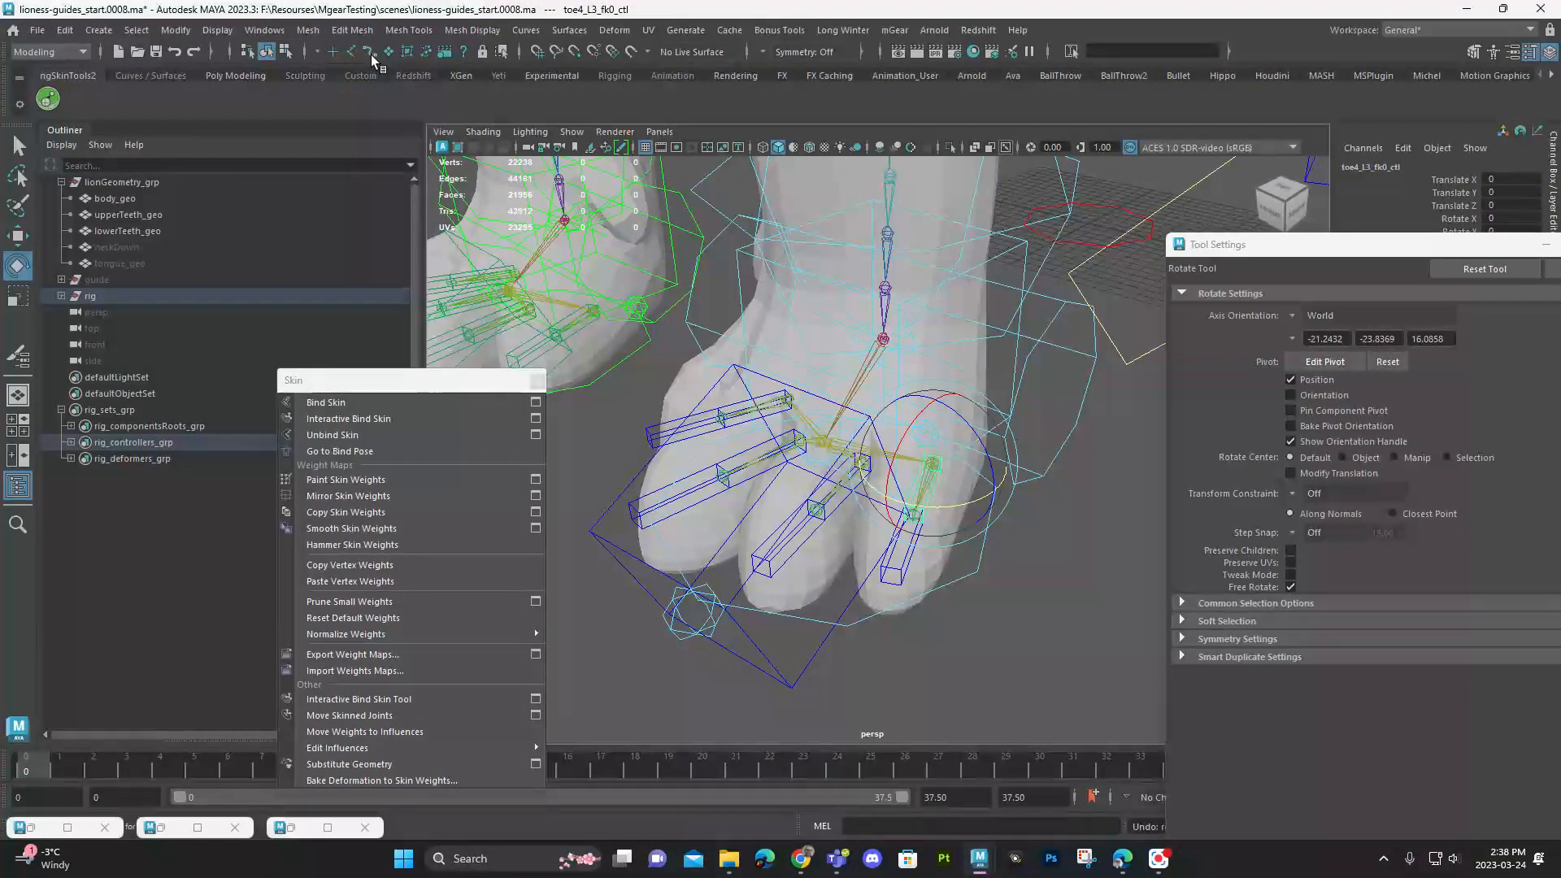
pyautogui.click(1044, 512)
# Step: Test footFront_L0_roll_ctl, undo the first roll, and roll the left front foot to about -53 degrees in Z
pyautogui.click(1055, 438)
pyautogui.moveTo(1056, 438)
pyautogui.keyDown('alt'); pyautogui.mouseDown(button='right')
pyautogui.moveTo(971, 416)
pyautogui.moveTo(1065, 430)
pyautogui.mouseUp(button='right'); pyautogui.keyUp('alt')
pyautogui.keyDown('alt'); pyautogui.moveTo(943, 411); pyautogui.dragTo(833, 369); pyautogui.keyUp('alt')
pyautogui.keyDown('alt'); pyautogui.moveTo(832, 369); pyautogui.dragTo(912, 442, button='middle'); pyautogui.keyUp('alt')
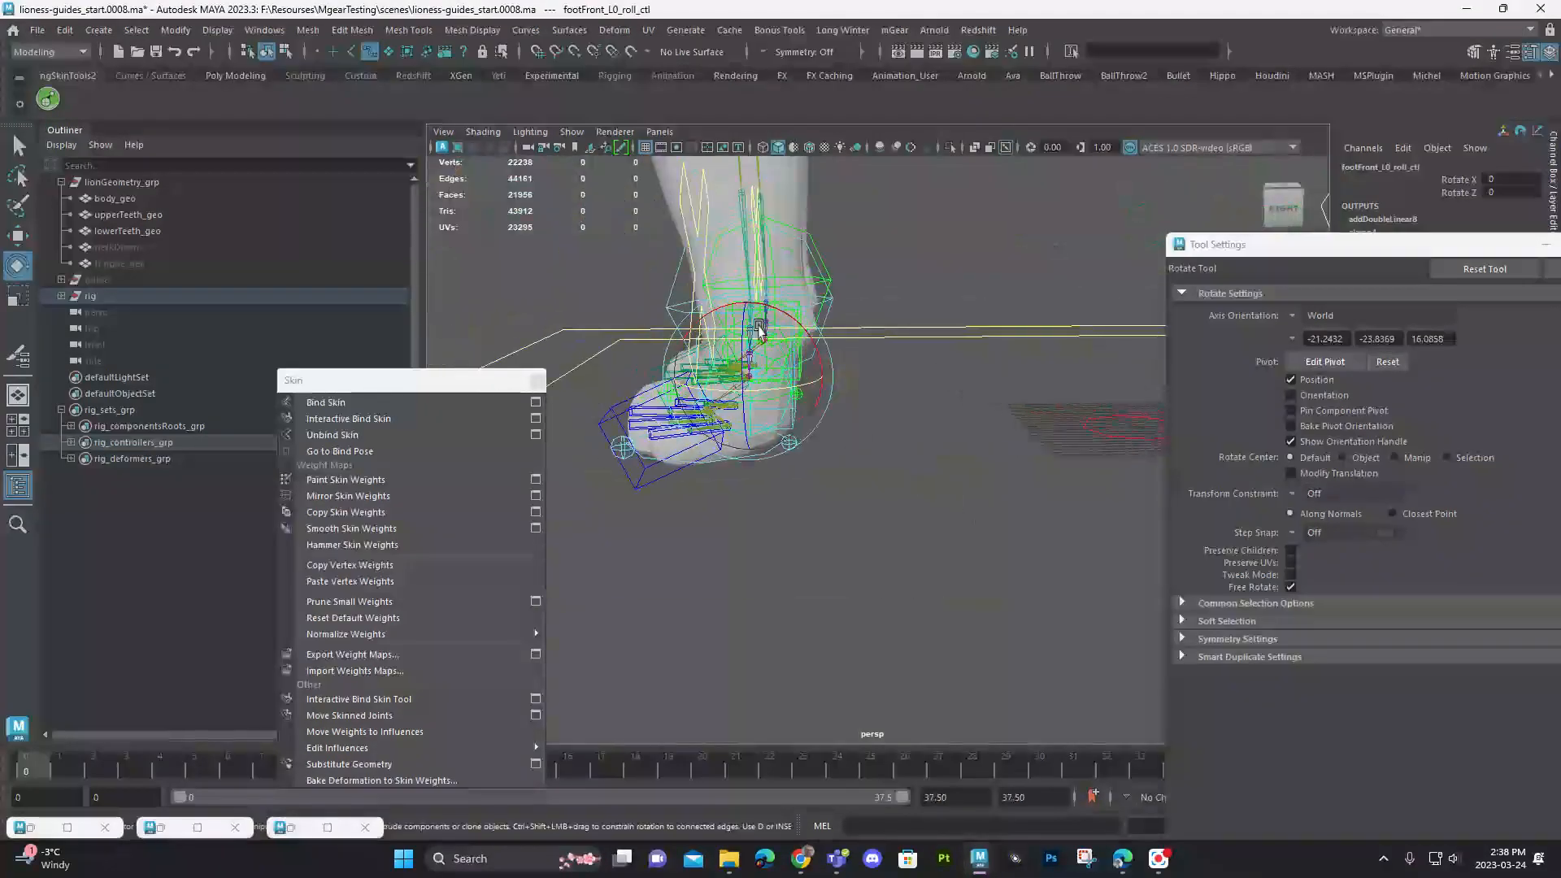
pyautogui.moveTo(804, 333); pyautogui.dragTo(768, 272)
pyautogui.keyDown('alt'); pyautogui.moveTo(768, 272); pyautogui.dragTo(829, 447, button='middle'); pyautogui.keyUp('alt')
pyautogui.keyDown('alt'); pyautogui.moveTo(829, 446); pyautogui.dragTo(815, 394, button='right'); pyautogui.keyUp('alt')
pyautogui.hotkey('ctrl', 'z')
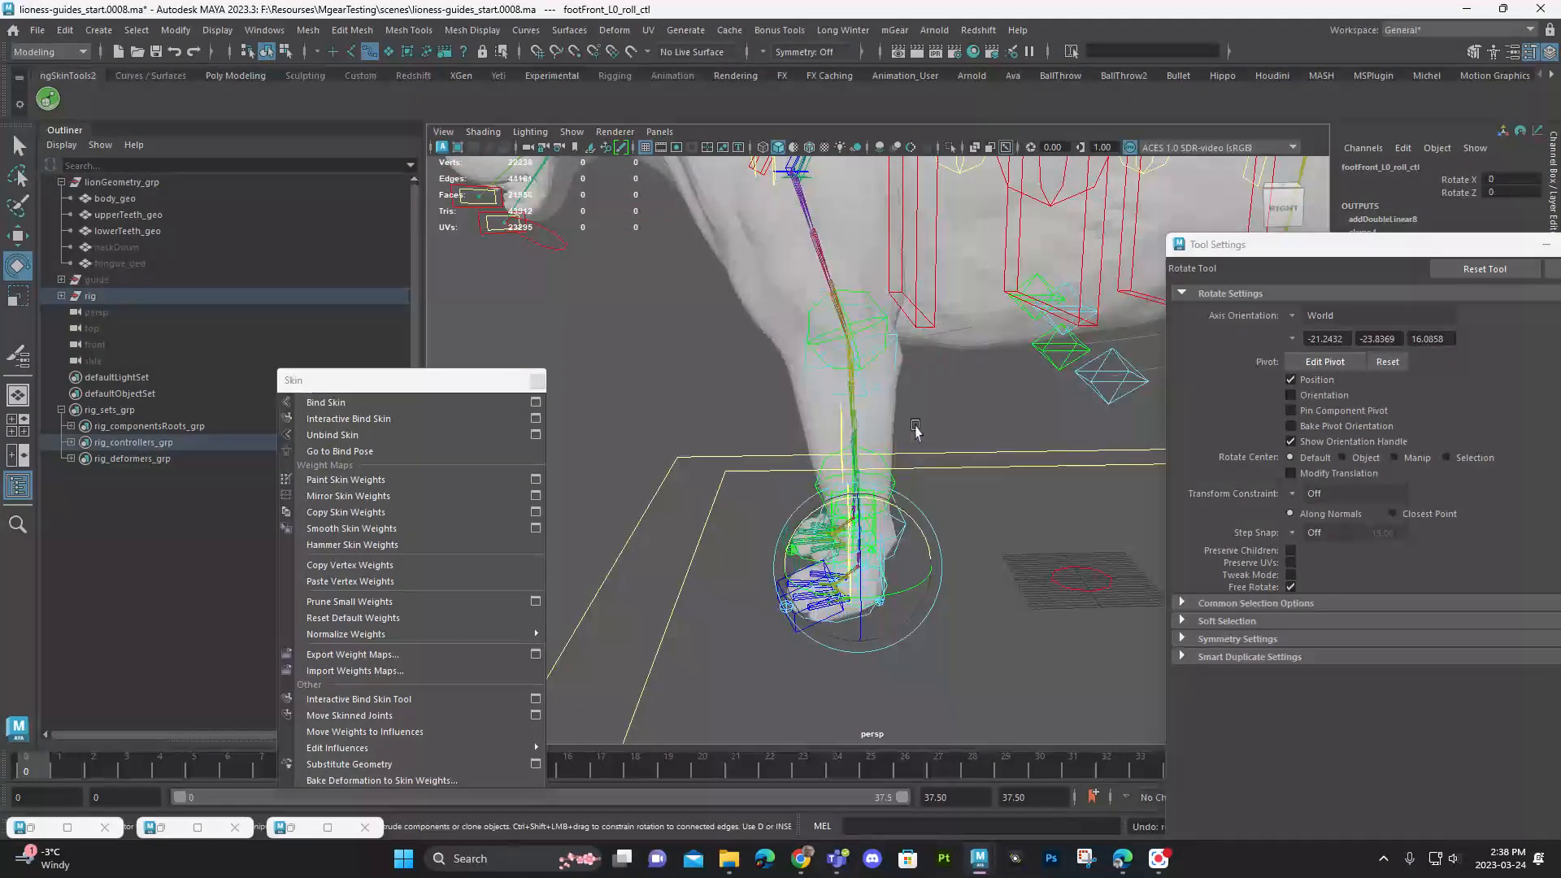
pyautogui.moveTo(919, 530); pyautogui.dragTo(897, 424)
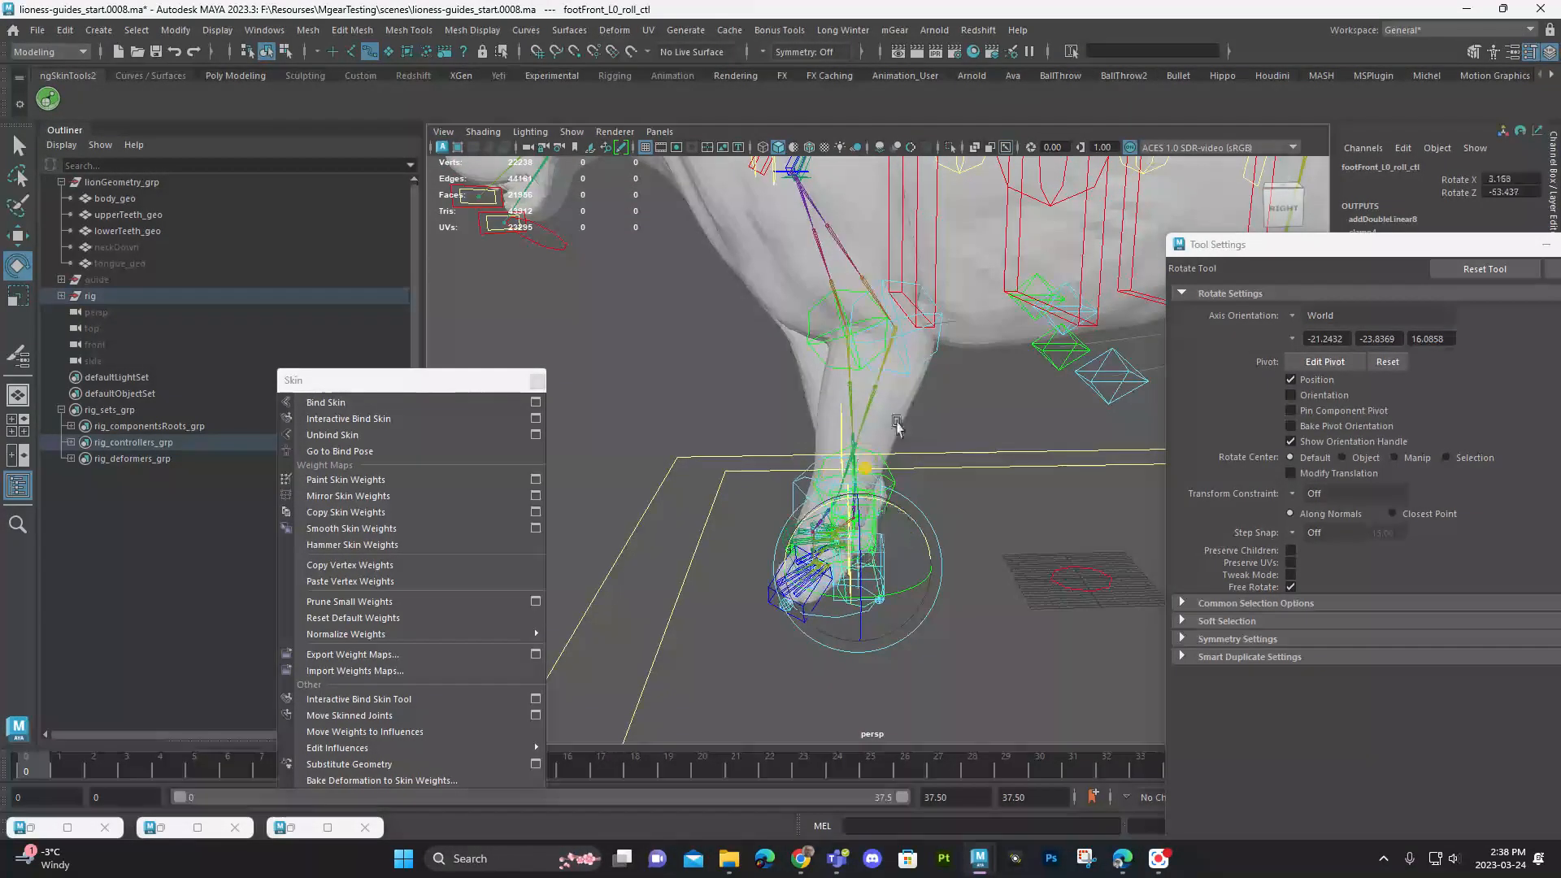
# Step: Try moving the left-side up-vector control beneath the belly, undo it, and select legBack_R0_upv_ctl
pyautogui.click(932, 349)
pyautogui.press('w')
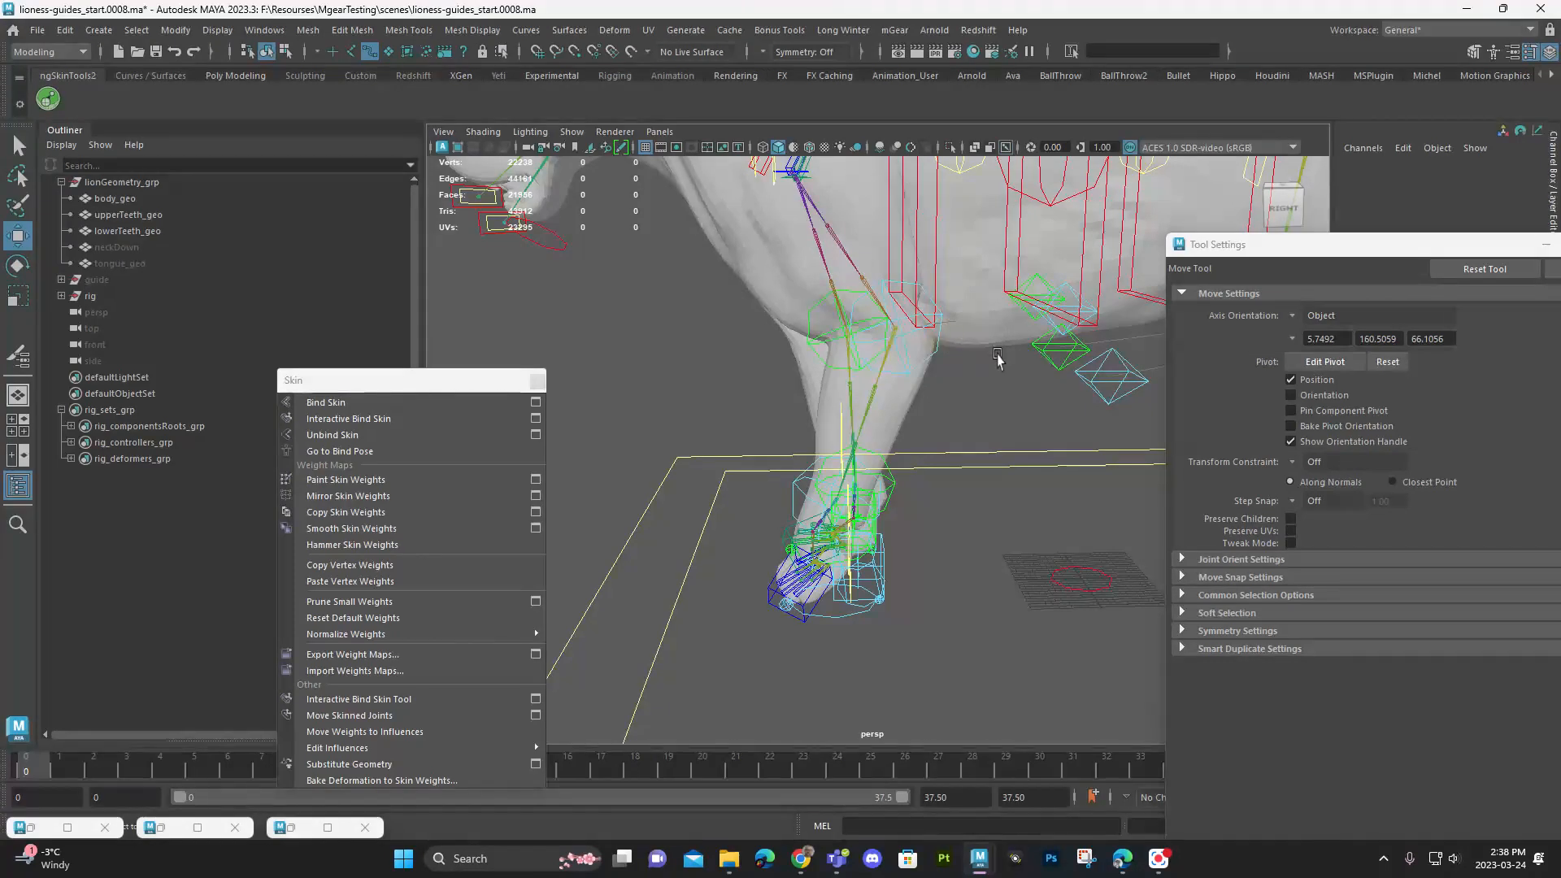
pyautogui.click(1105, 401)
pyautogui.moveTo(1115, 377)
pyautogui.mouseDown()
pyautogui.moveTo(1143, 400)
pyautogui.moveTo(1101, 379)
pyautogui.mouseUp()
pyautogui.hotkey('ctrl', 'z')
pyautogui.click(1054, 348)
pyautogui.hotkey('ctrl', 'z')
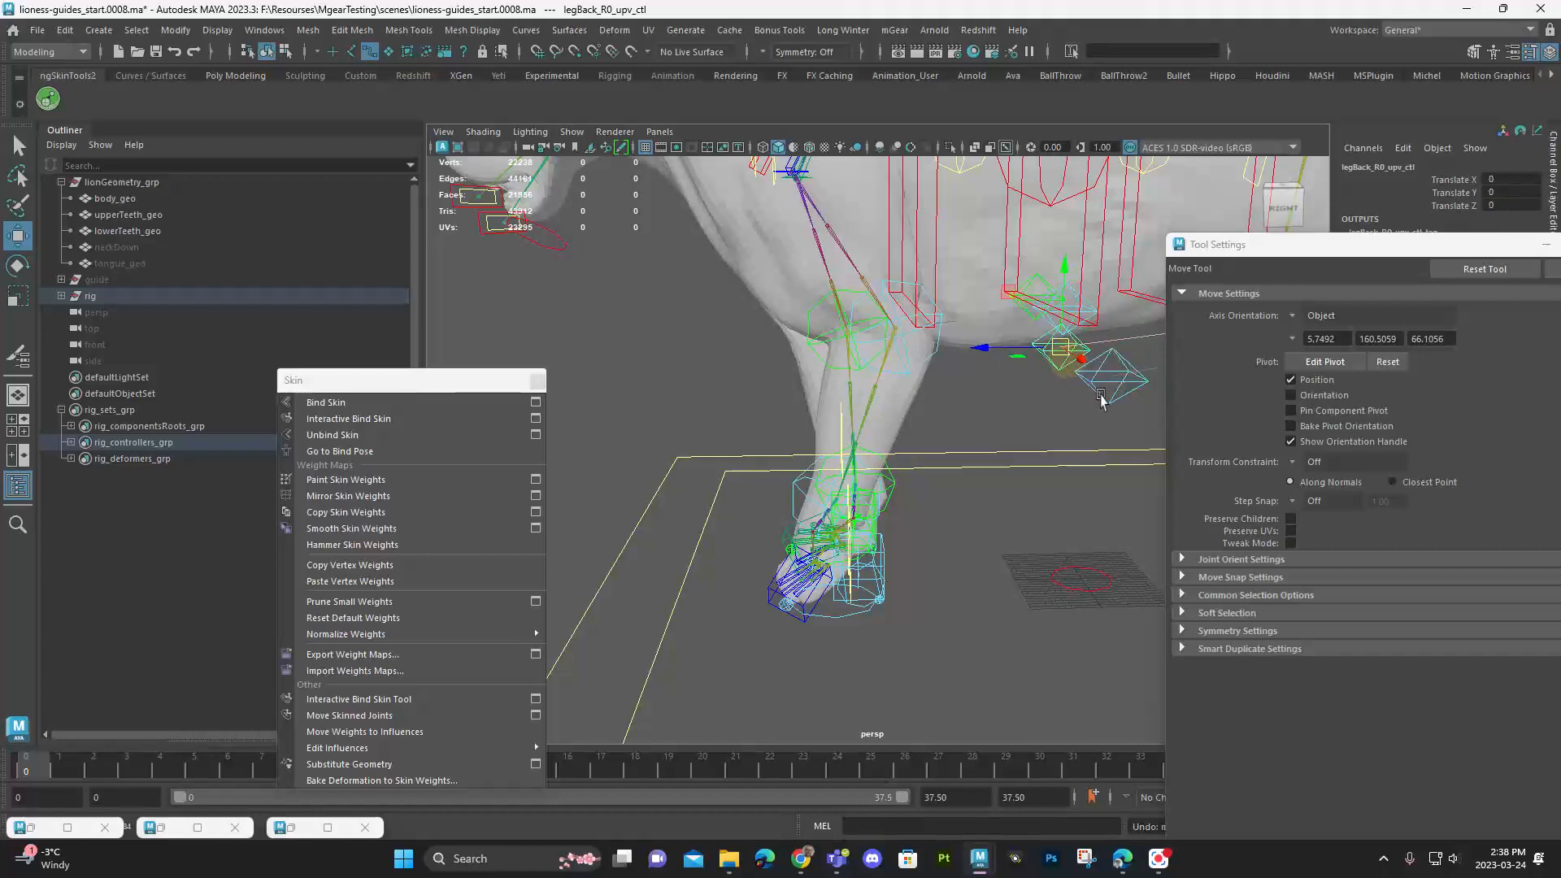
# Step: Move legFront_L0_knee_ctl to test the left front leg's bend, examine the deformation, and undo the moves
pyautogui.keyDown('alt'); pyautogui.moveTo(1100, 397); pyautogui.dragTo(913, 413, button='right'); pyautogui.keyUp('alt')
pyautogui.keyDown('alt'); pyautogui.moveTo(901, 398); pyautogui.dragTo(977, 417); pyautogui.keyUp('alt')
pyautogui.moveTo(982, 344); pyautogui.dragTo(783, 423)
pyautogui.click(937, 374)
pyautogui.hotkey('ctrl', 'z')
pyautogui.moveTo(777, 354); pyautogui.dragTo(704, 380)
pyautogui.keyDown('alt'); pyautogui.moveTo(704, 380); pyautogui.dragTo(885, 428); pyautogui.keyUp('alt')
pyautogui.hotkey('ctrl', 'z')
pyautogui.hotkey('ctrl', 'z')
# Step: Move legBack_L0_knee_ctl forward to test the left rear leg's deformation, and undo the move
pyautogui.keyDown('alt'); pyautogui.moveTo(1038, 431); pyautogui.dragTo(832, 432, button='middle'); pyautogui.keyUp('alt')
pyautogui.keyDown('alt'); pyautogui.moveTo(832, 432); pyautogui.dragTo(726, 412, button='right'); pyautogui.keyUp('alt')
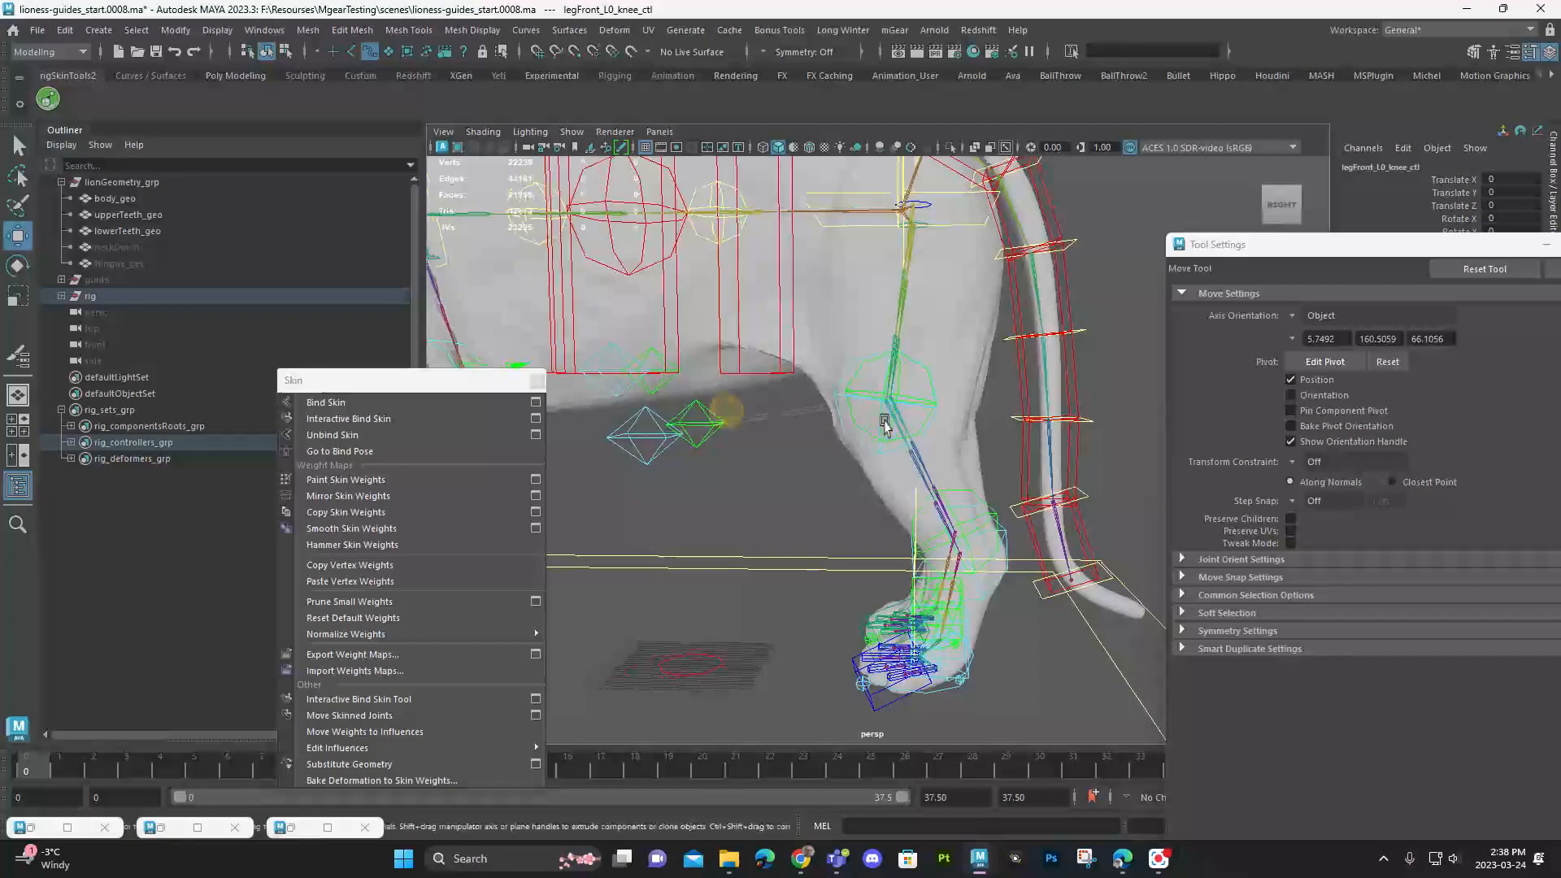
pyautogui.keyDown('alt'); pyautogui.moveTo(840, 393); pyautogui.dragTo(995, 382); pyautogui.keyUp('alt')
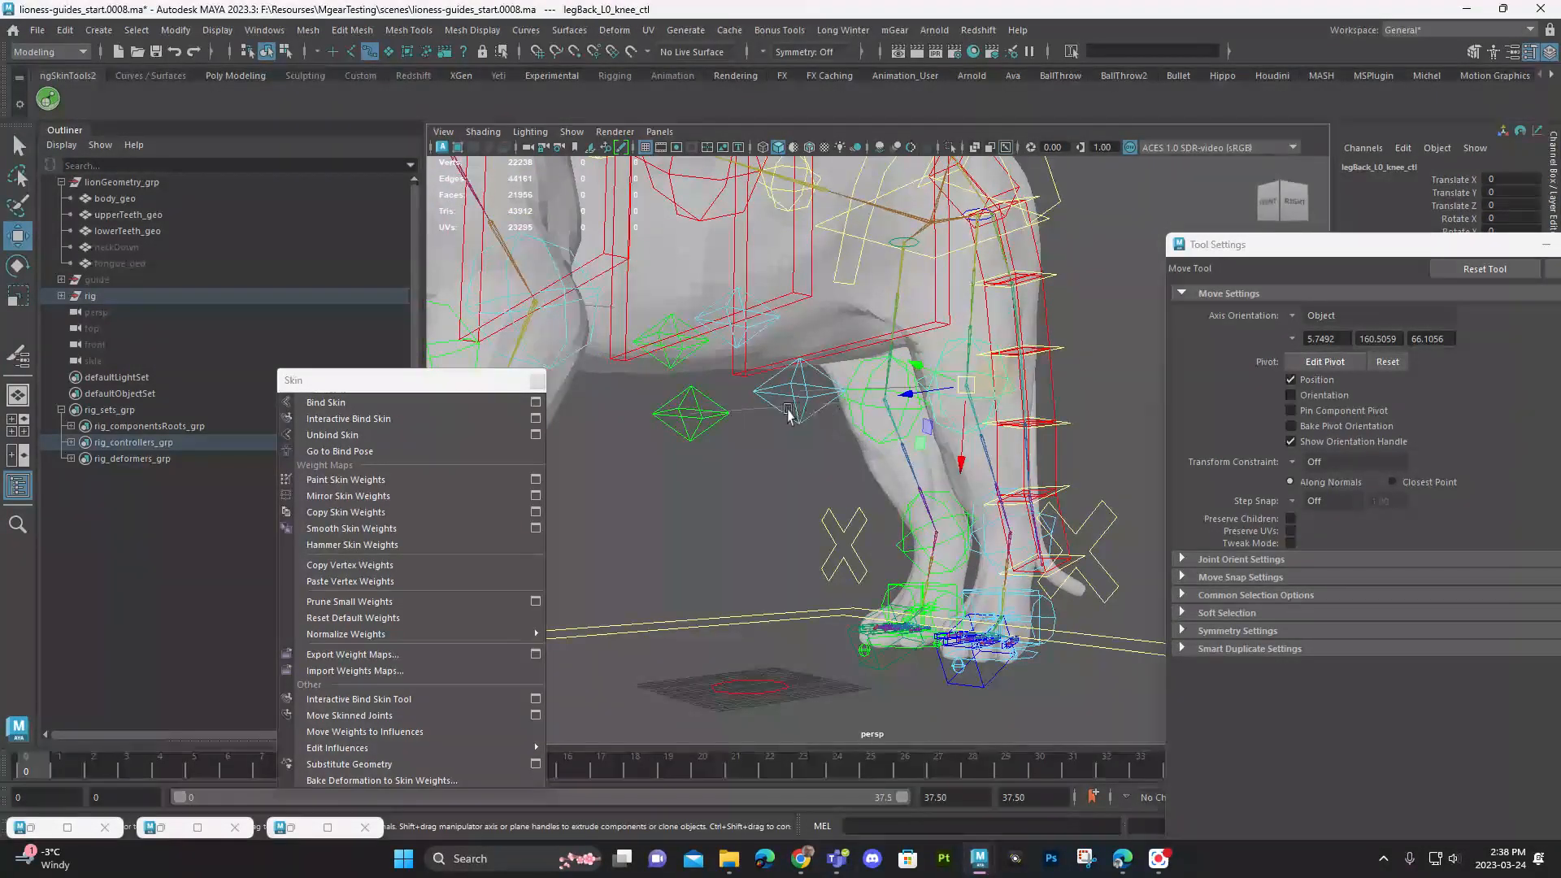
pyautogui.moveTo(807, 407); pyautogui.dragTo(833, 425)
pyautogui.moveTo(988, 404); pyautogui.dragTo(855, 441)
pyautogui.hotkey('ctrl', 'z')
# Step: Undo the remaining foot and leg control tests and check the whole lioness rig in its default pose
pyautogui.keyDown('alt'); pyautogui.moveTo(855, 441); pyautogui.dragTo(708, 446, button='right'); pyautogui.keyUp('alt')
pyautogui.keyDown('alt'); pyautogui.moveTo(707, 446); pyautogui.dragTo(863, 481, button='middle'); pyautogui.keyUp('alt')
pyautogui.keyDown('alt'); pyautogui.moveTo(863, 481); pyautogui.dragTo(1000, 496, button='right'); pyautogui.keyUp('alt')
pyautogui.keyDown('alt'); pyautogui.moveTo(1001, 497); pyautogui.dragTo(1045, 441, button='middle'); pyautogui.keyUp('alt')
pyautogui.hotkey('ctrl', 'z')
pyautogui.hotkey('ctrl', 'z')
pyautogui.hotkey('ctrl', 'z')
pyautogui.hotkey('ctrl', 'z')
pyautogui.hotkey('ctrl', 'z')
pyautogui.hotkey('ctrl', 'z')
pyautogui.hotkey('ctrl', 'z')
pyautogui.hotkey('ctrl', 'z')
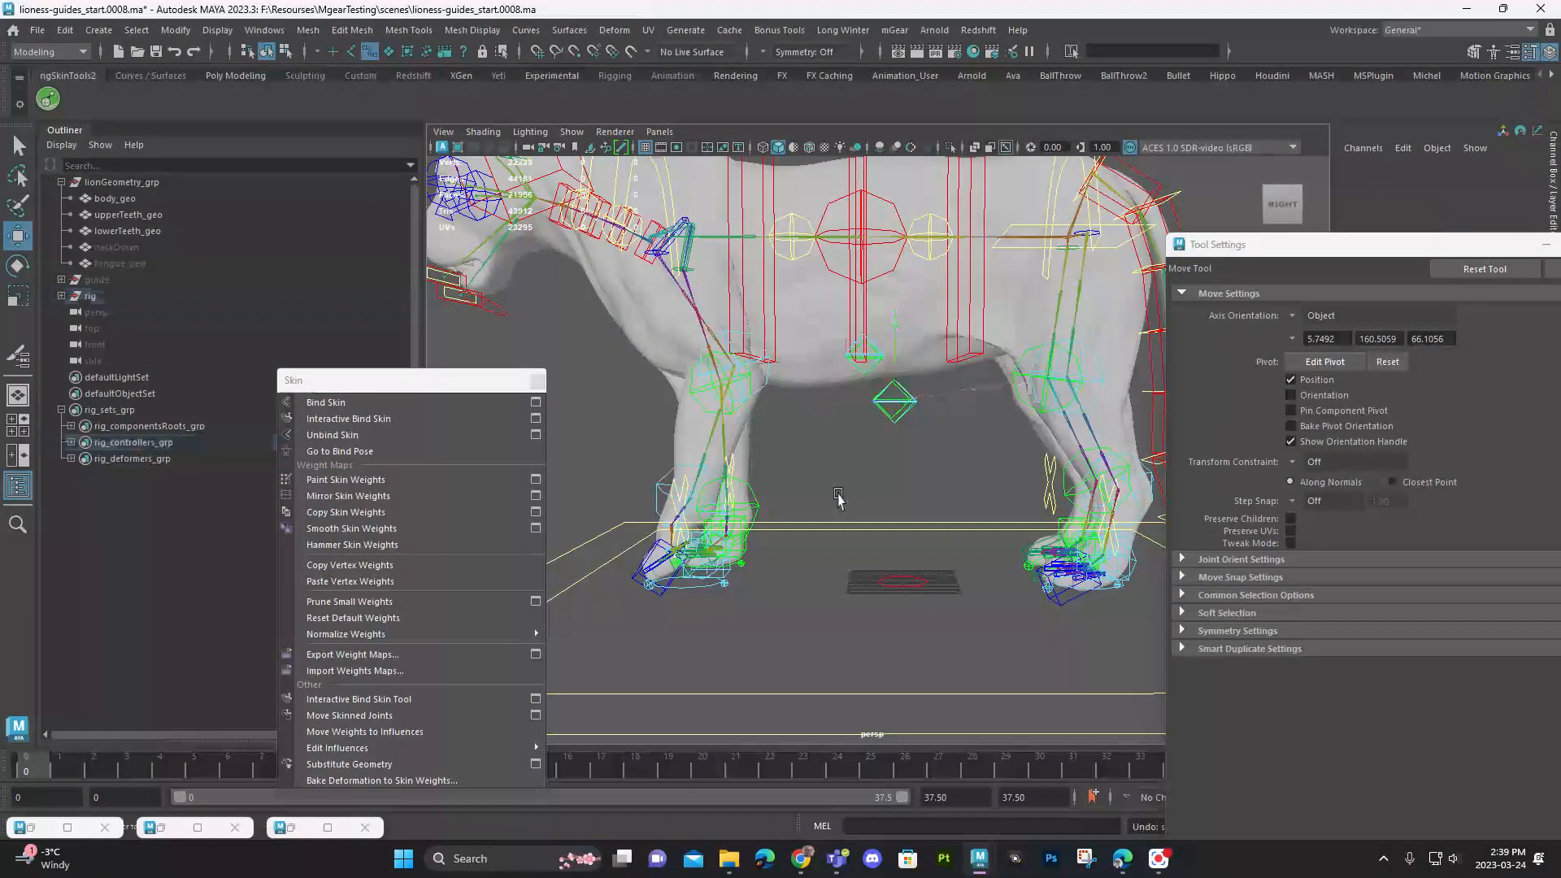
pyautogui.keyDown('alt'); pyautogui.moveTo(838, 497); pyautogui.dragTo(904, 514); pyautogui.keyUp('alt')
pyautogui.keyDown('alt'); pyautogui.moveTo(904, 514); pyautogui.dragTo(754, 500, button='right'); pyautogui.keyUp('alt')
pyautogui.keyDown('alt'); pyautogui.moveTo(755, 501); pyautogui.dragTo(786, 534, button='middle'); pyautogui.keyUp('alt')
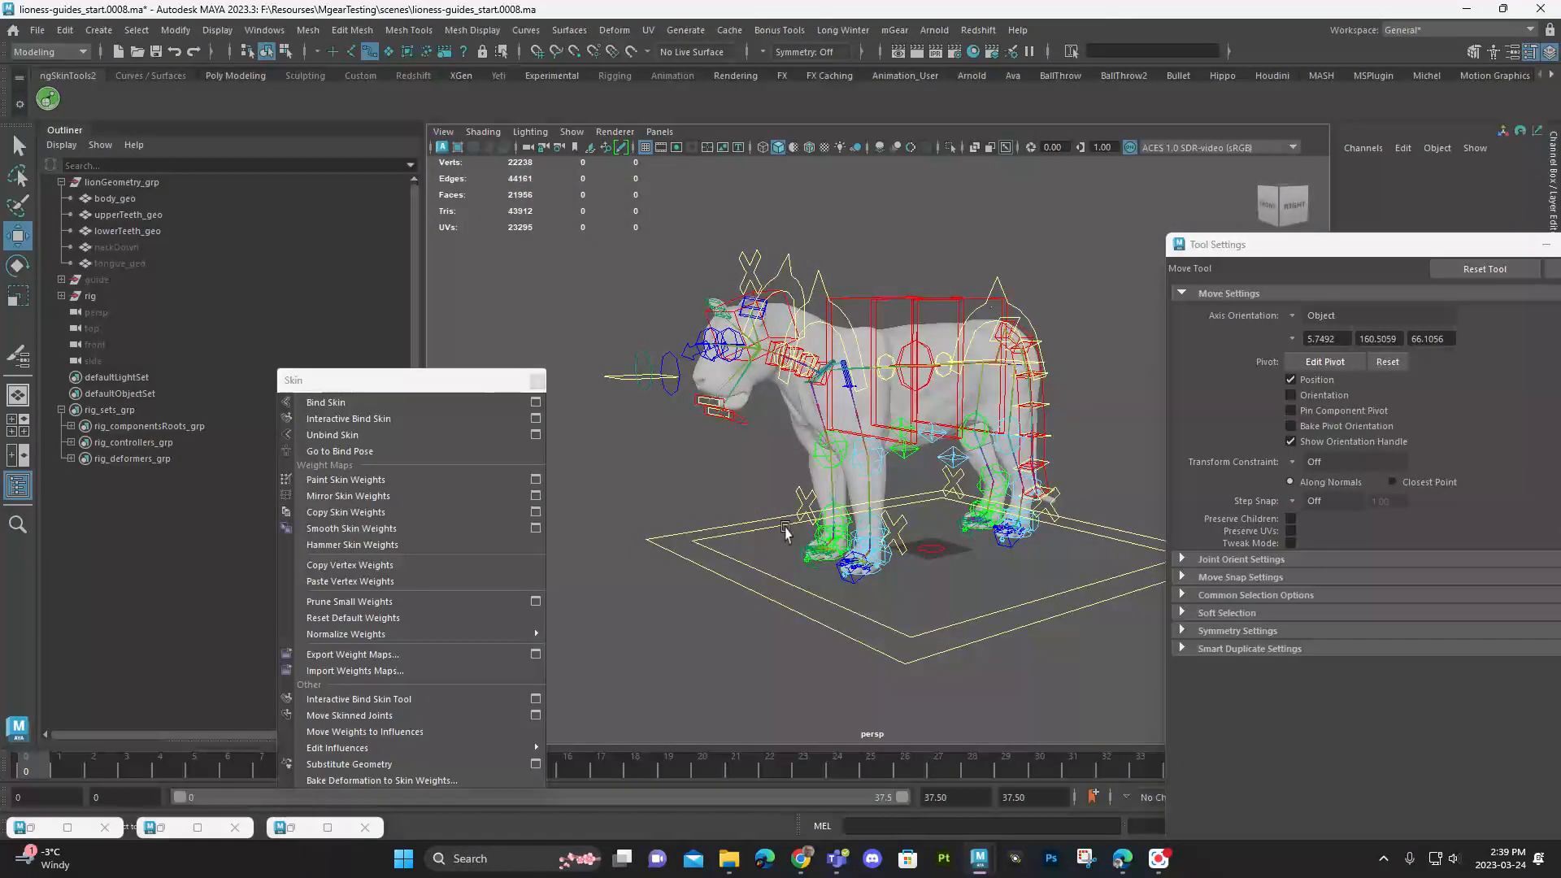